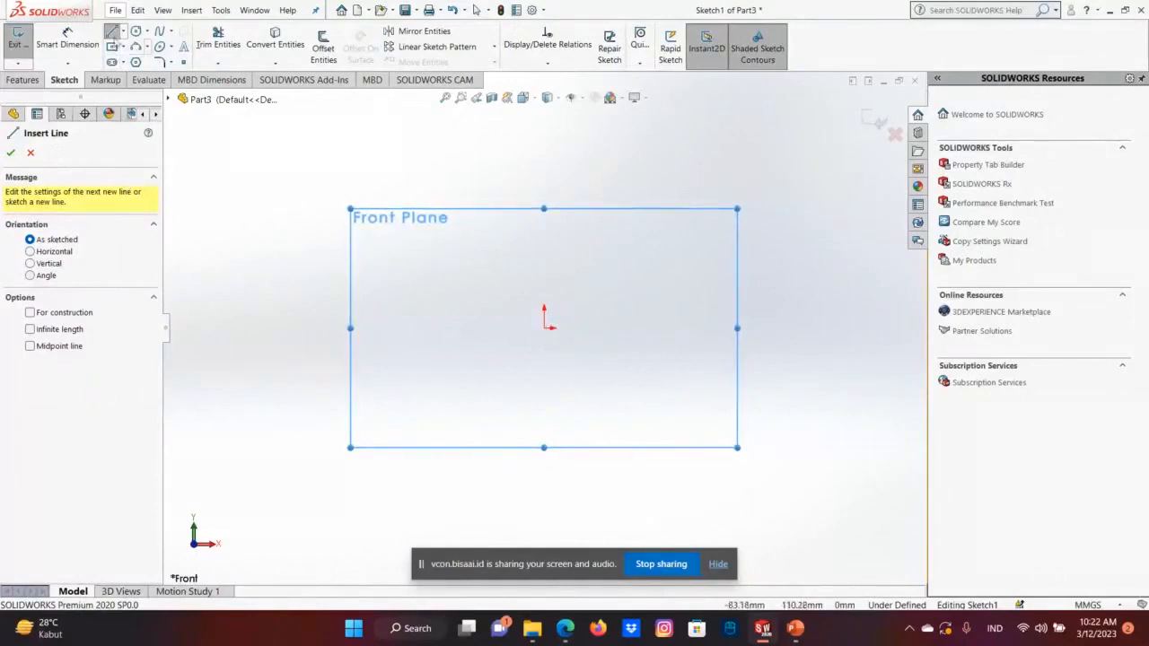
Draw a vertical centerline about 48 mm long above the origin, aligned with it, on the Front Plane sketch.
left_click(123, 32)
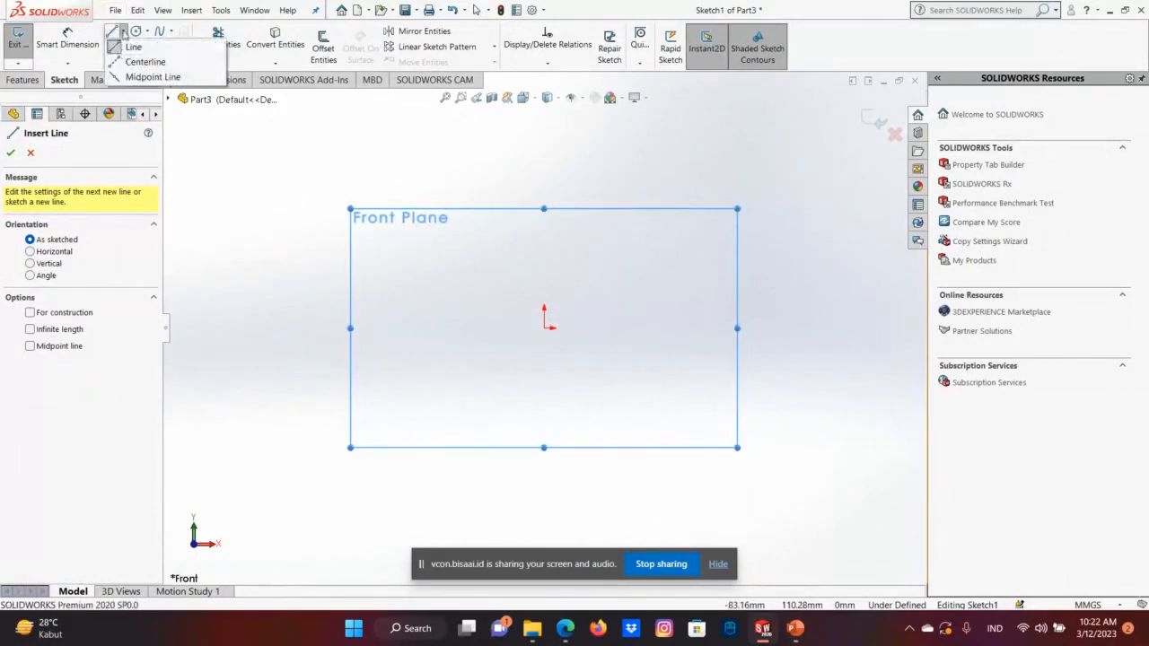
left_click(152, 63)
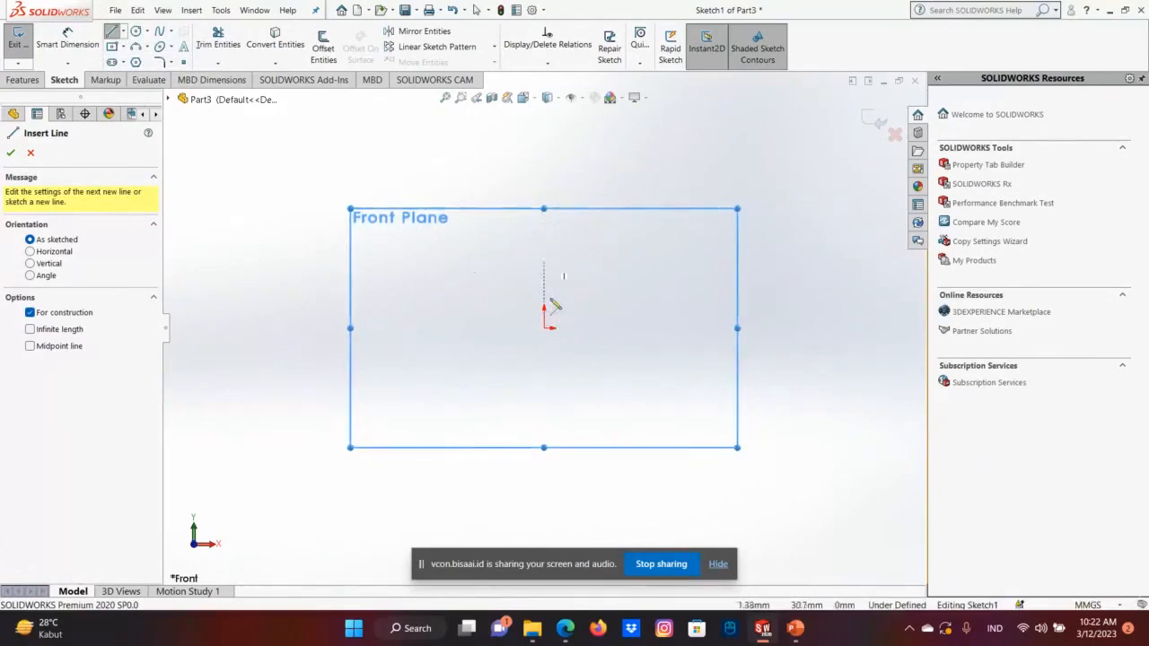
left_click(544, 261)
left_click(543, 157)
right_click(549, 162)
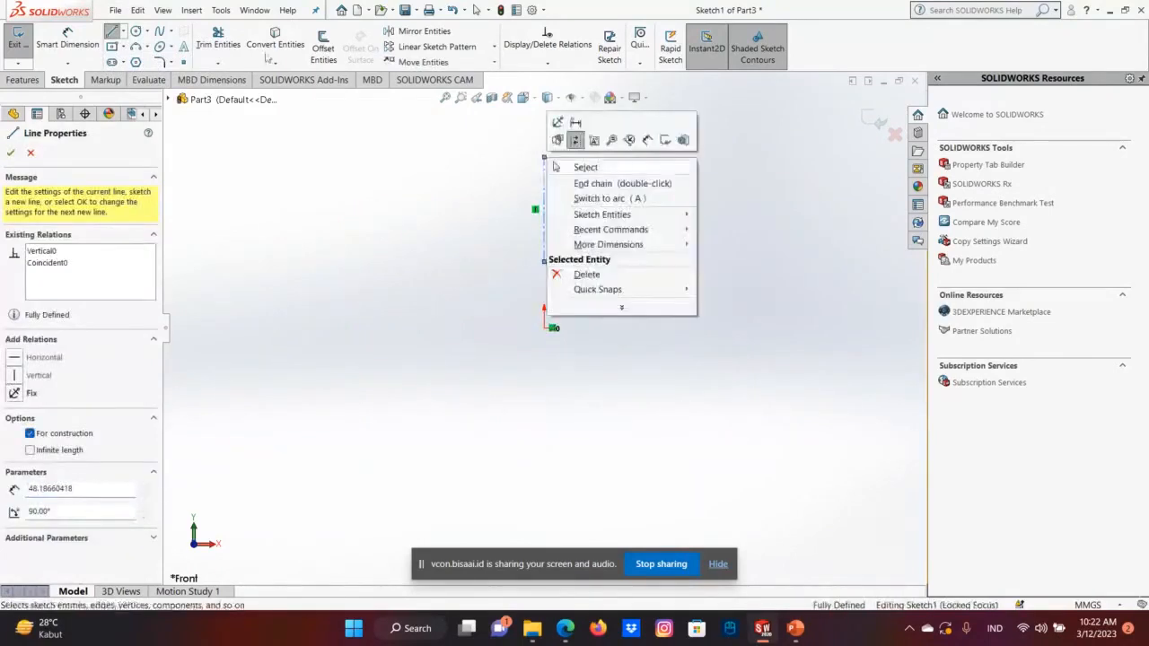
left_click(562, 168)
left_click(111, 31)
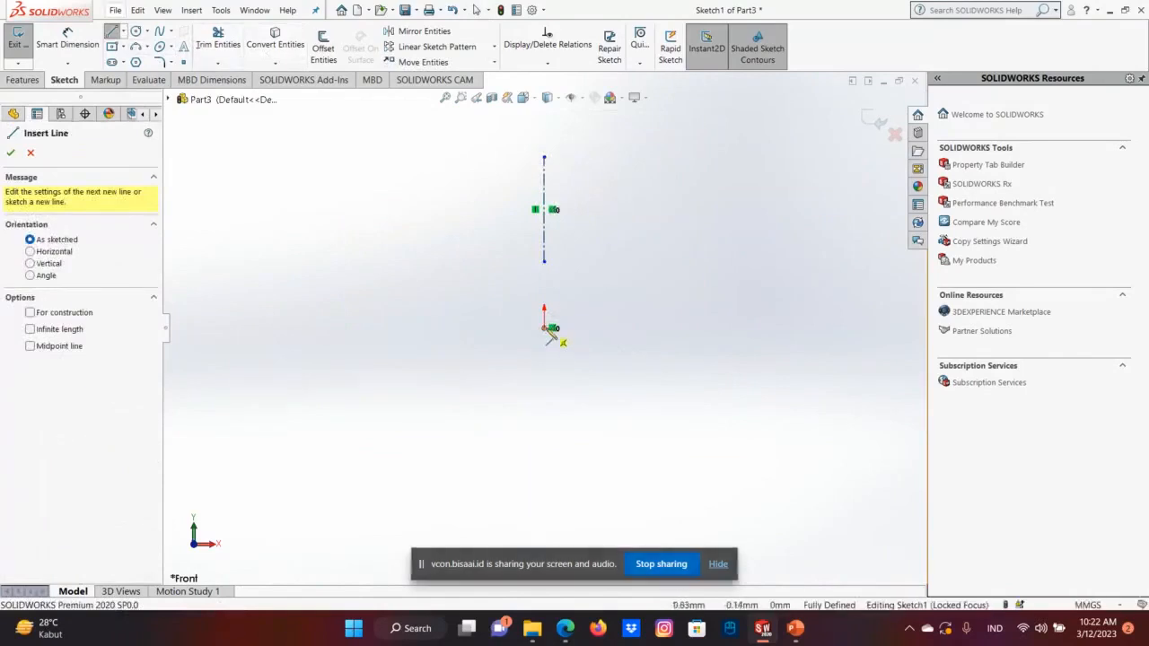
left_click(544, 329)
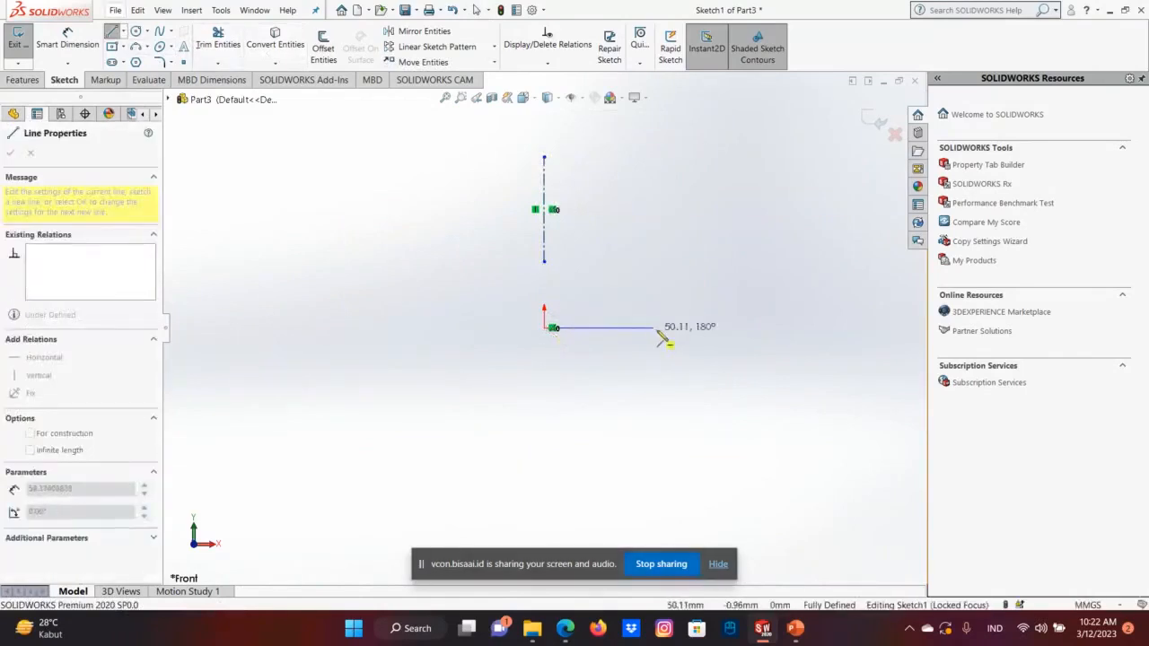
right_click(554, 330)
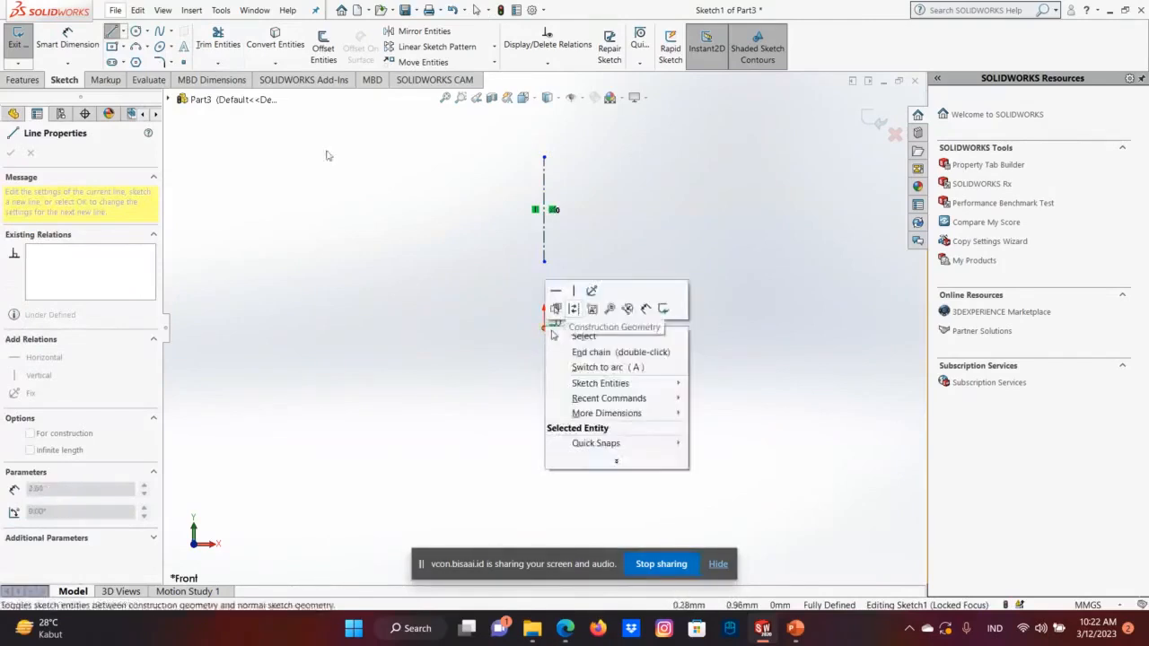
left_click(32, 158)
left_click(544, 326)
left_click(621, 285)
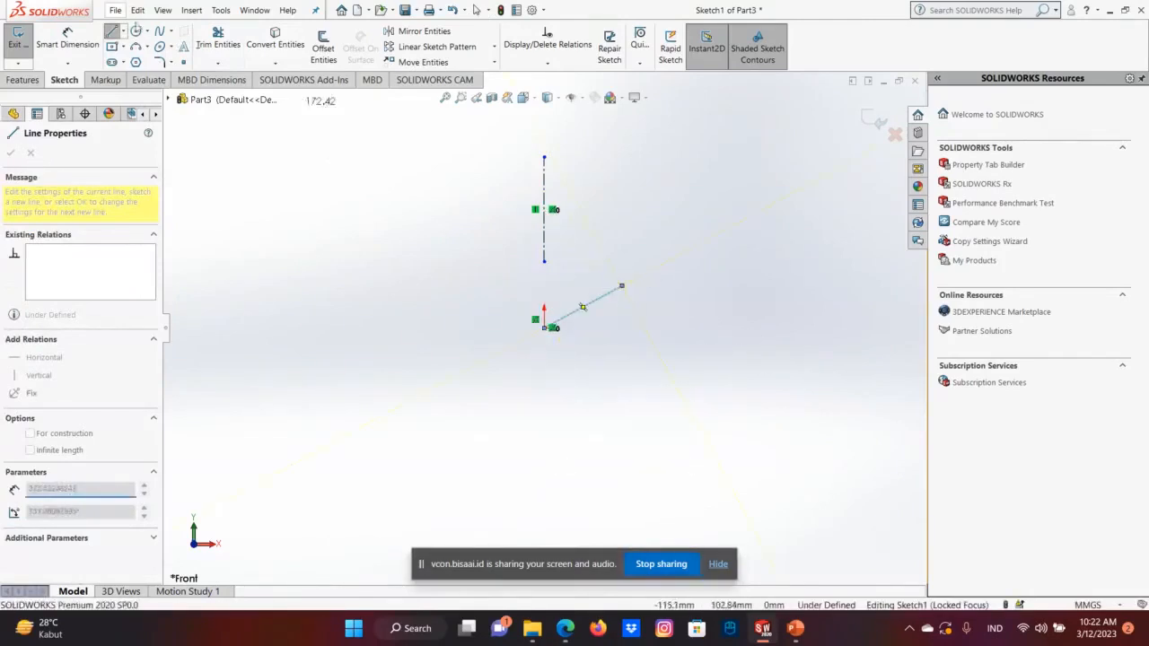
left_click(138, 10)
left_click(175, 56)
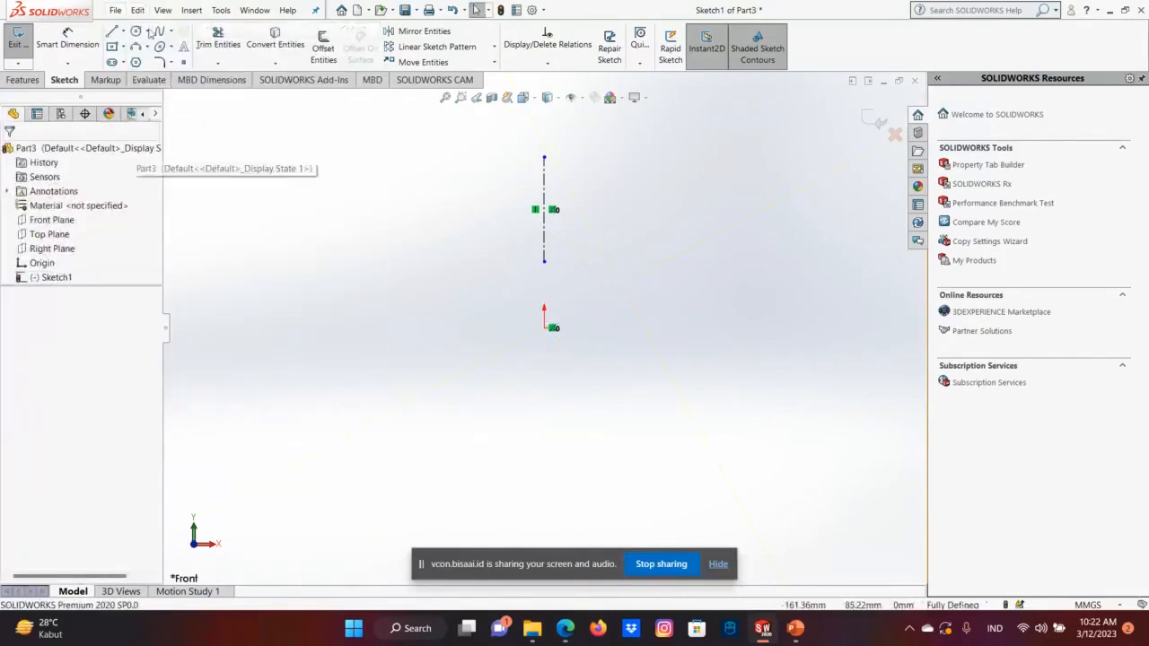
Draw a horizontal line about 36 mm long to the right from the centerline's upper endpoint.
left_click(112, 31)
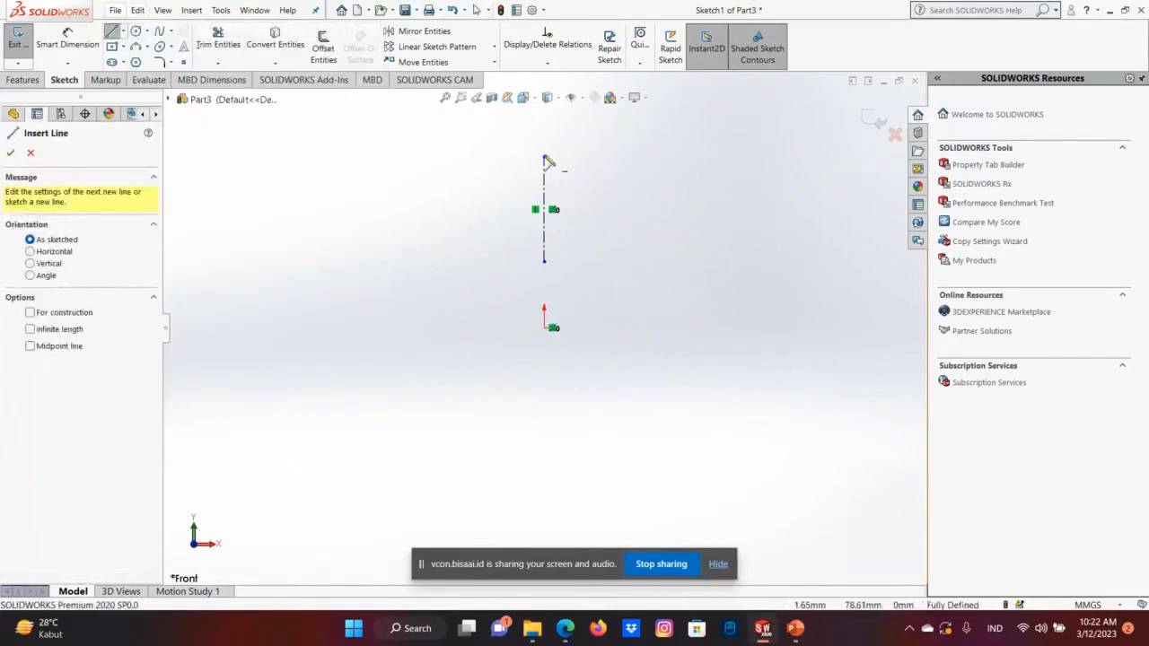
left_click(543, 158)
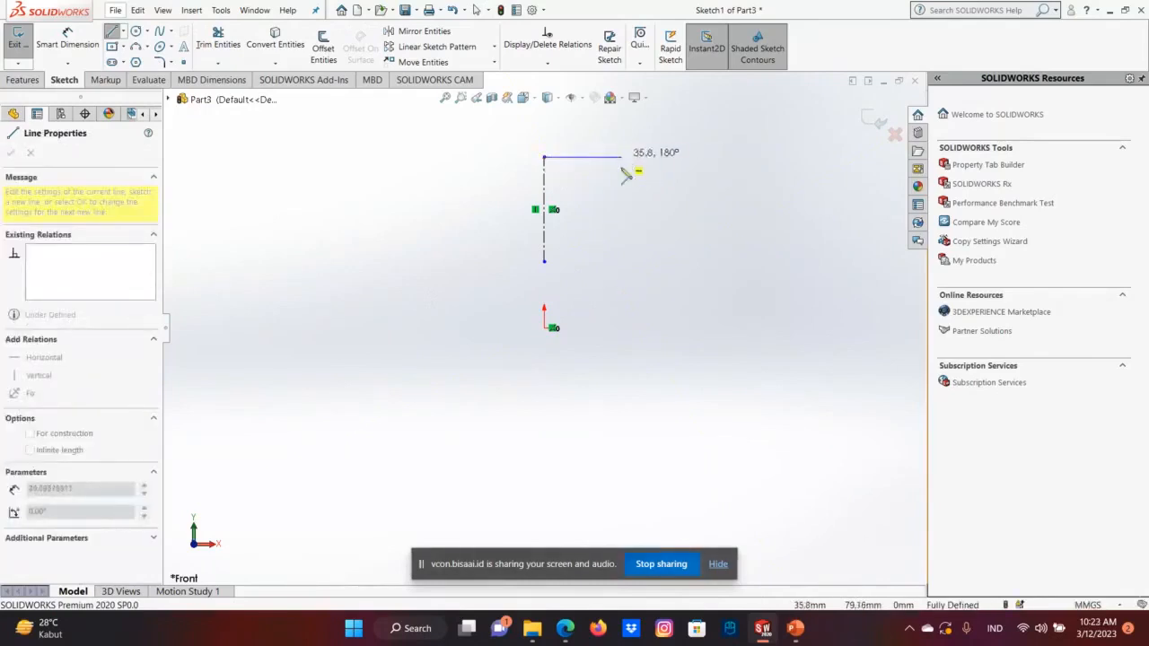
left_click(622, 158)
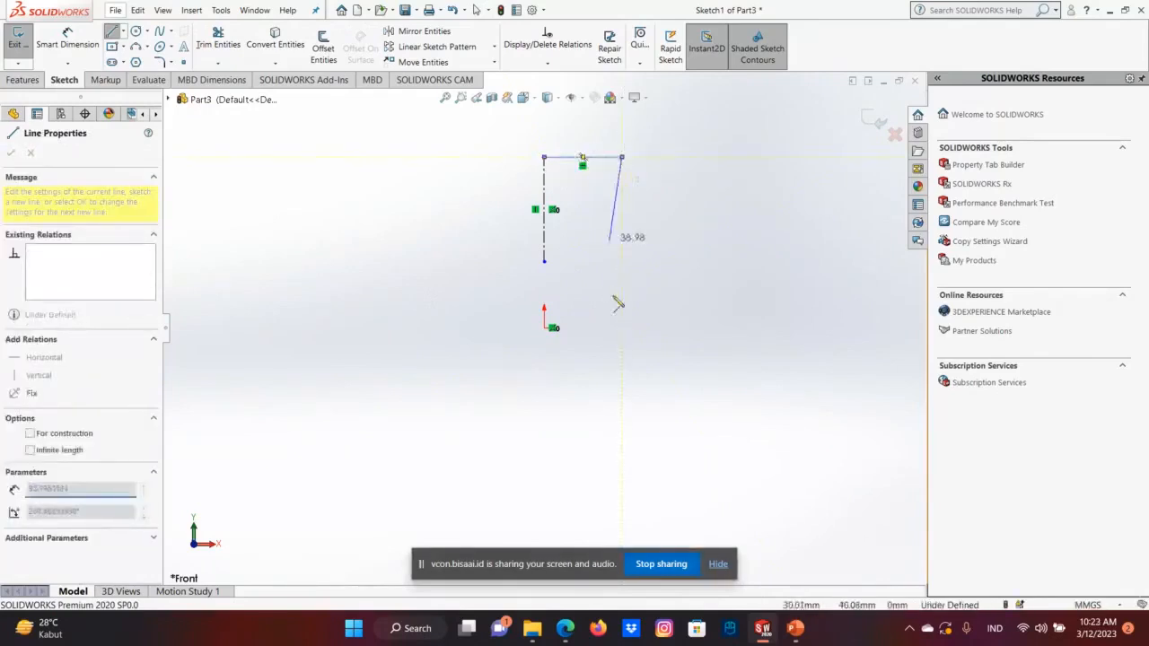
right_click(628, 164)
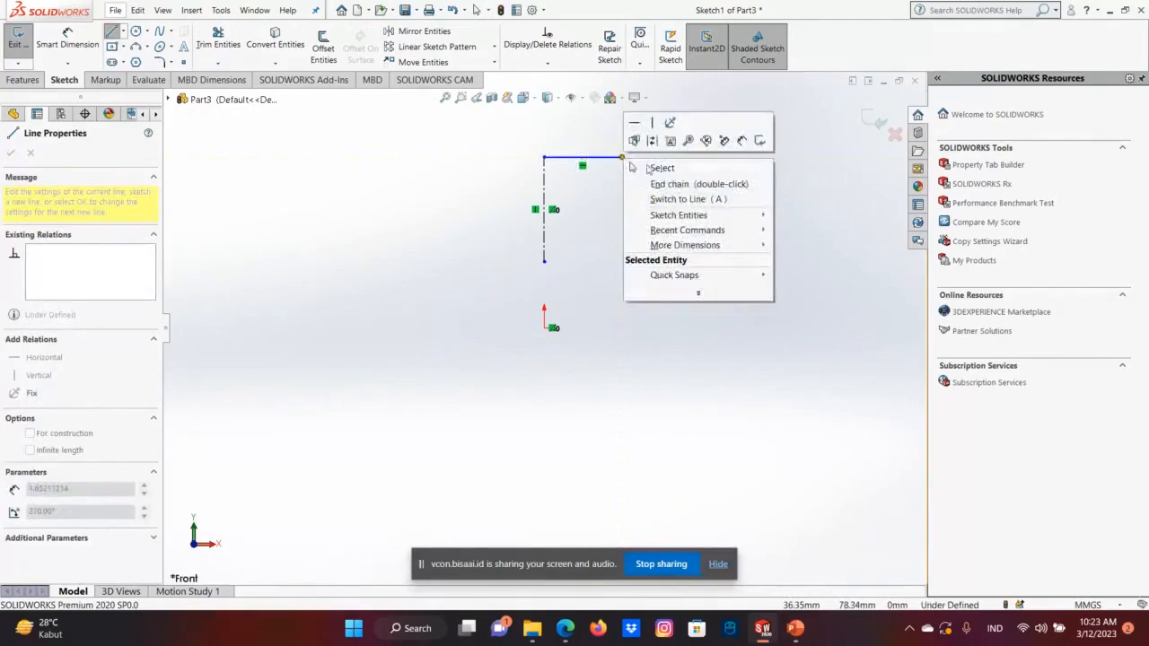
left_click(635, 168)
left_click(138, 48)
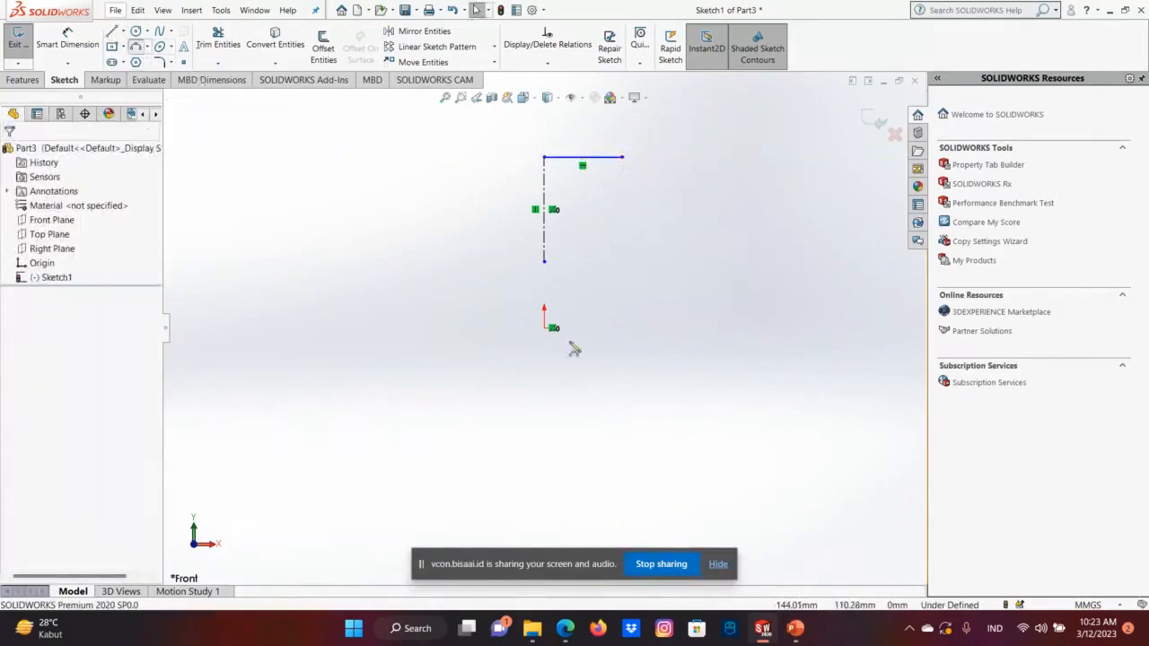
left_click(551, 328)
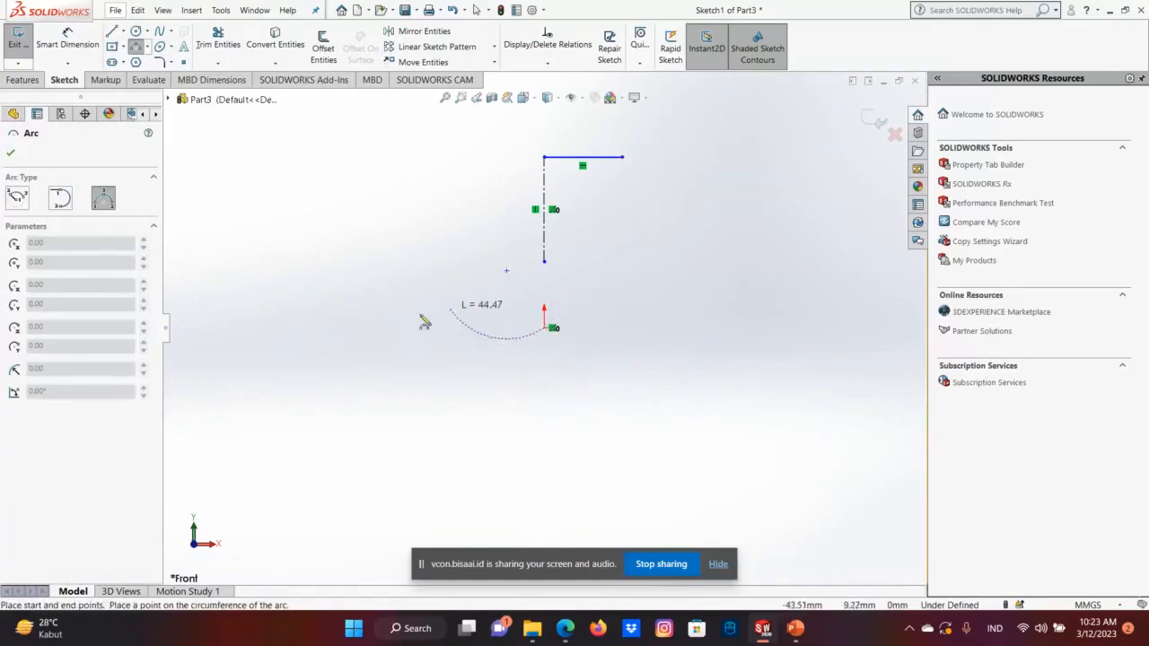
right_click(544, 303)
left_click(579, 335)
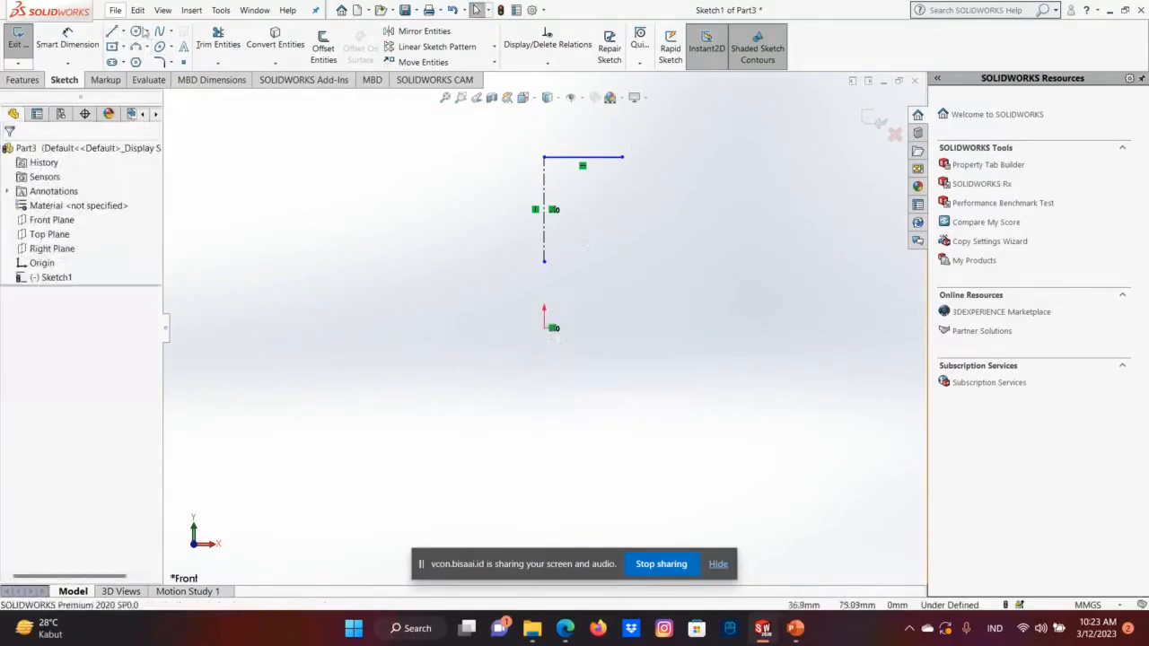
Try to draw the right vertical side in two segments from the horizontal line's free end down to the origin's level.
key("l")
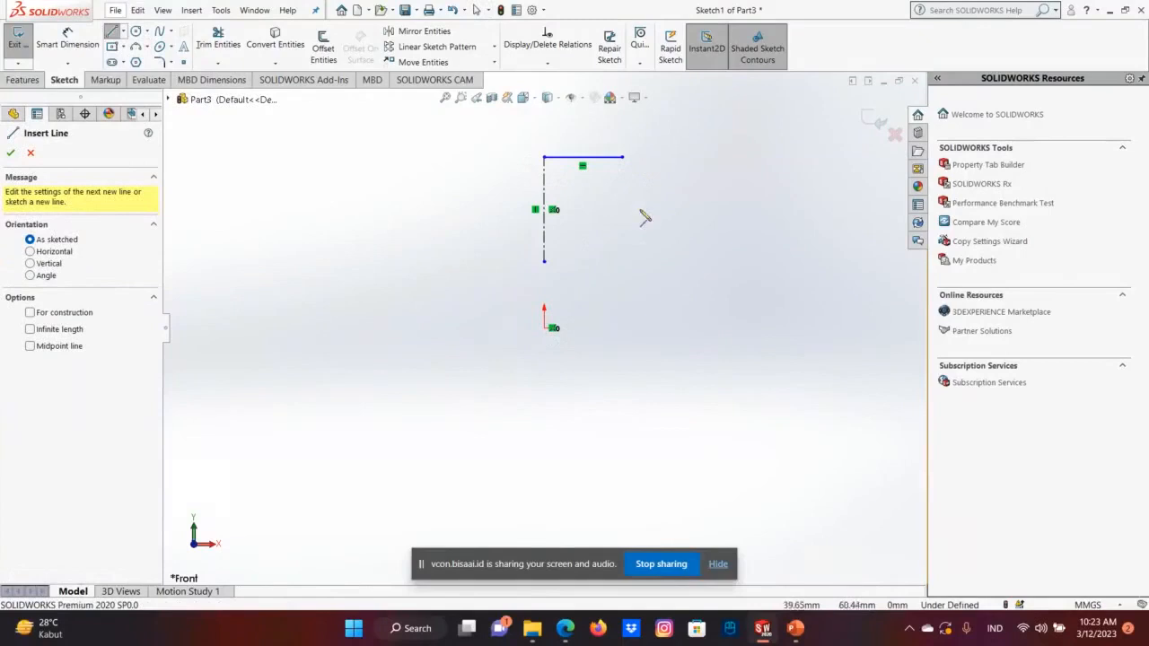
left_click(622, 158)
left_click(622, 301)
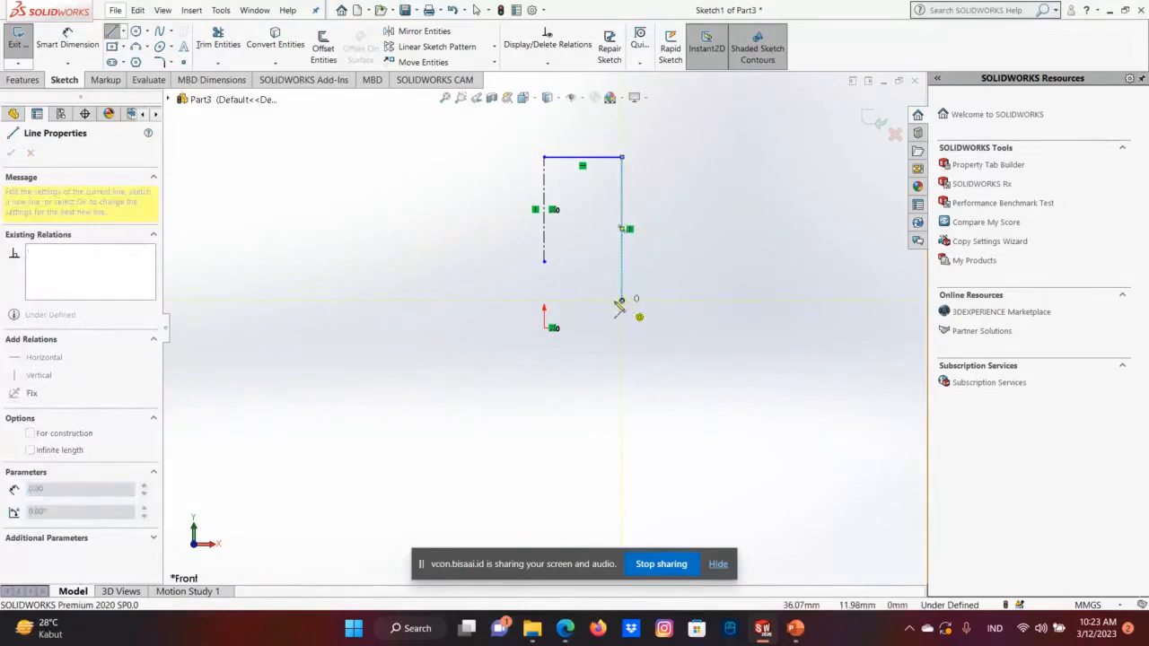
left_click(622, 328)
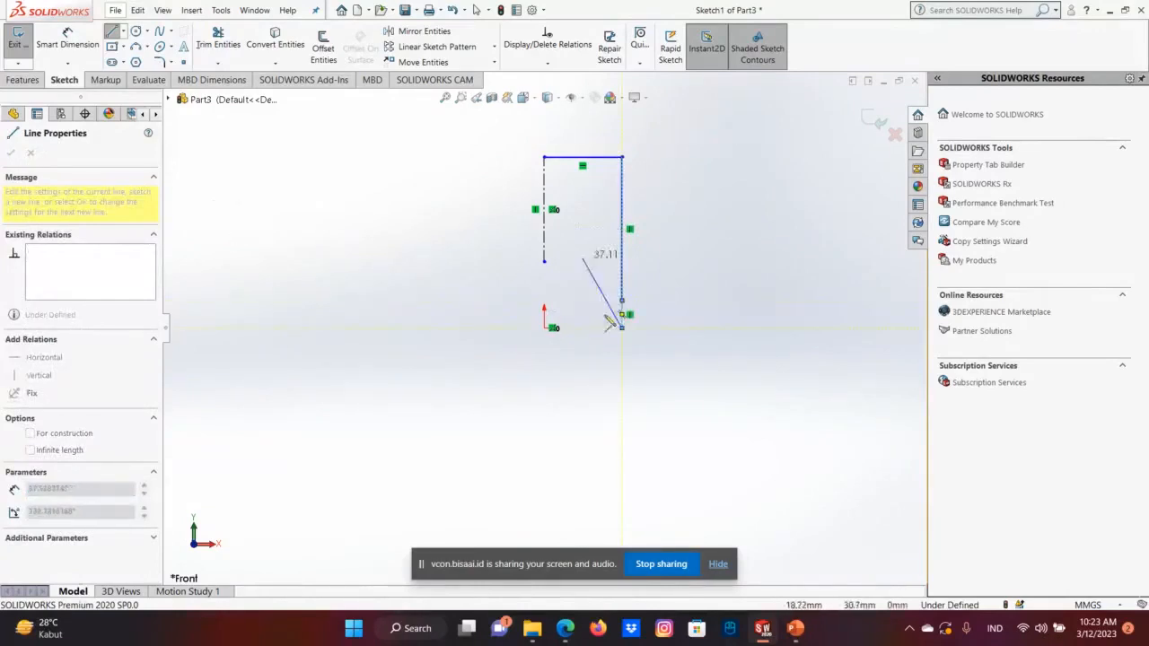
right_click(626, 332)
left_click(661, 341)
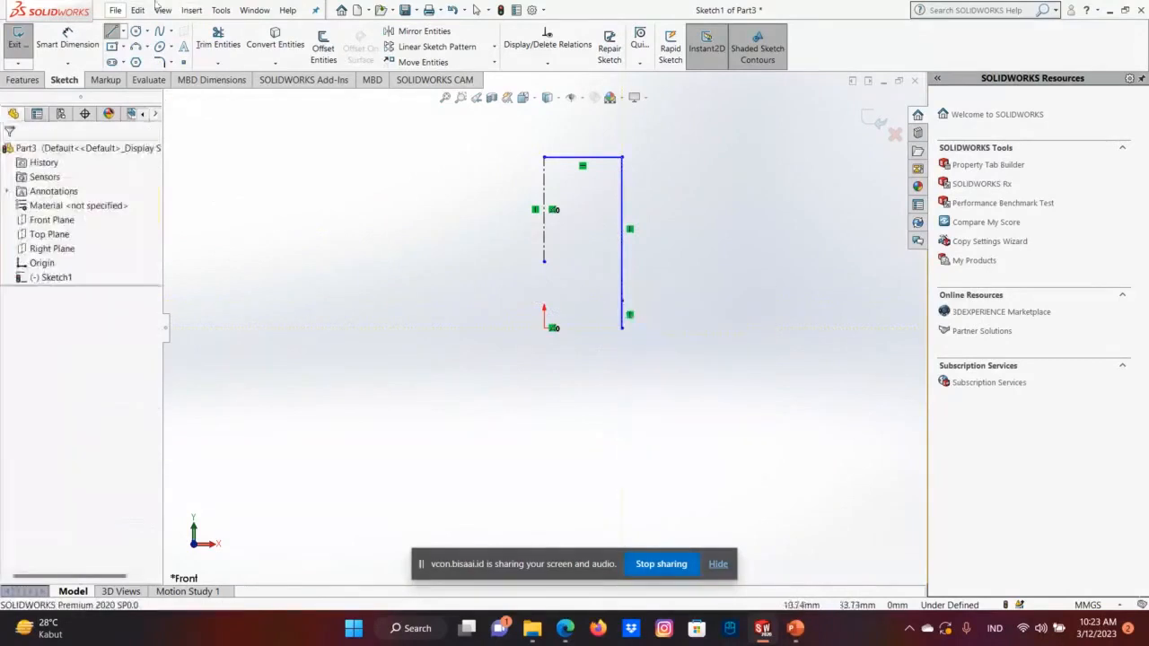
Undo the two vertical line segments below the horizontal line's right end.
left_click(137, 10)
left_click(157, 29)
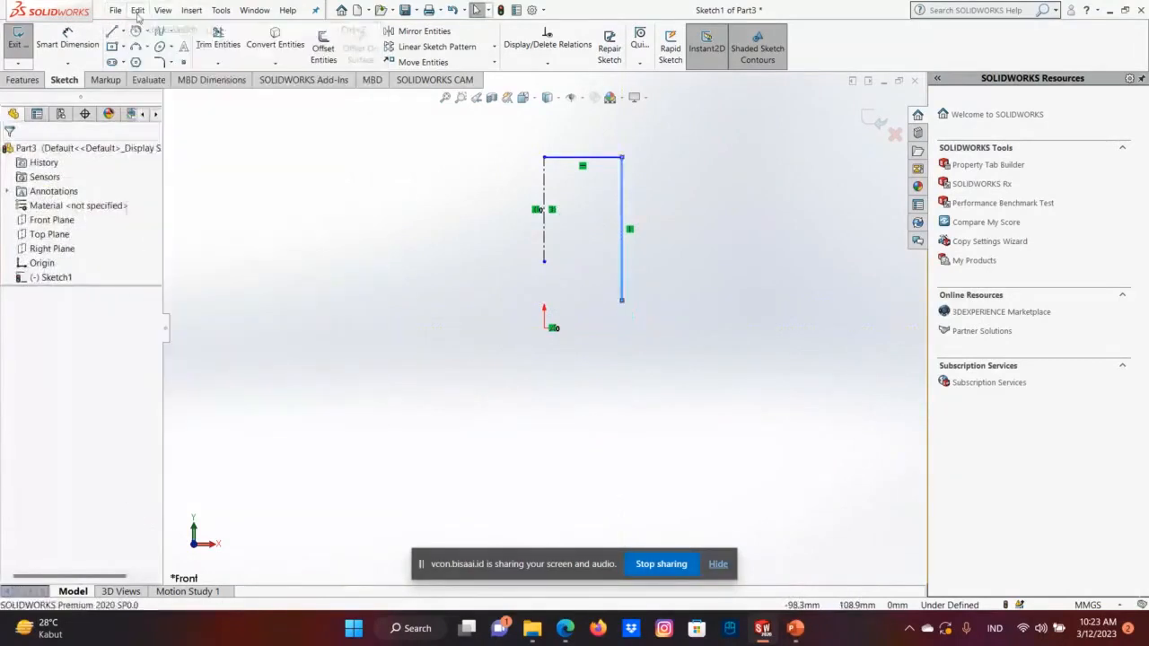
left_click(137, 10)
left_click(157, 29)
Close the profile with a right side down to origin level, a base about 79 mm long through the origin, a left side, and the remaining top line.
left_click(112, 32)
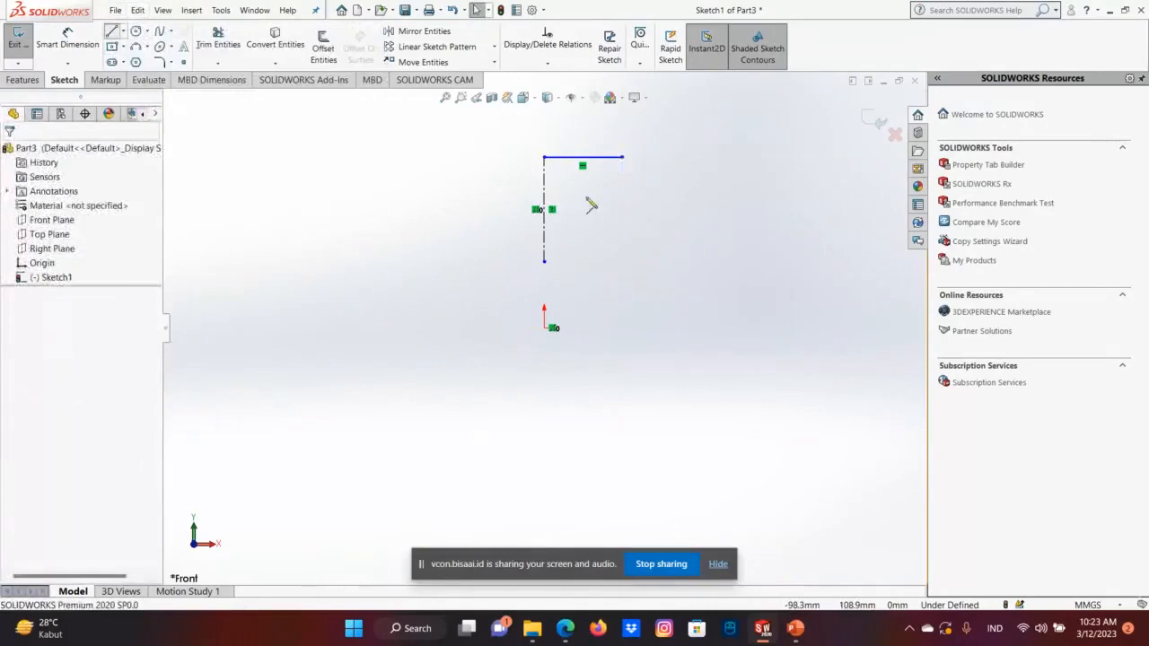
left_click(622, 159)
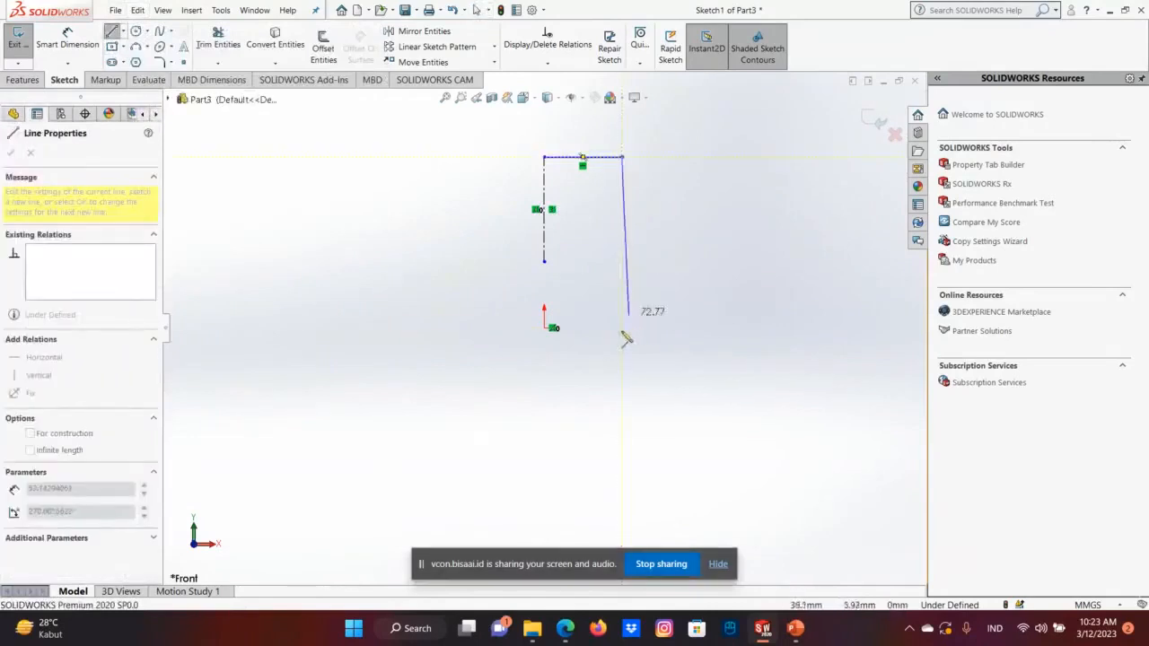
left_click(622, 327)
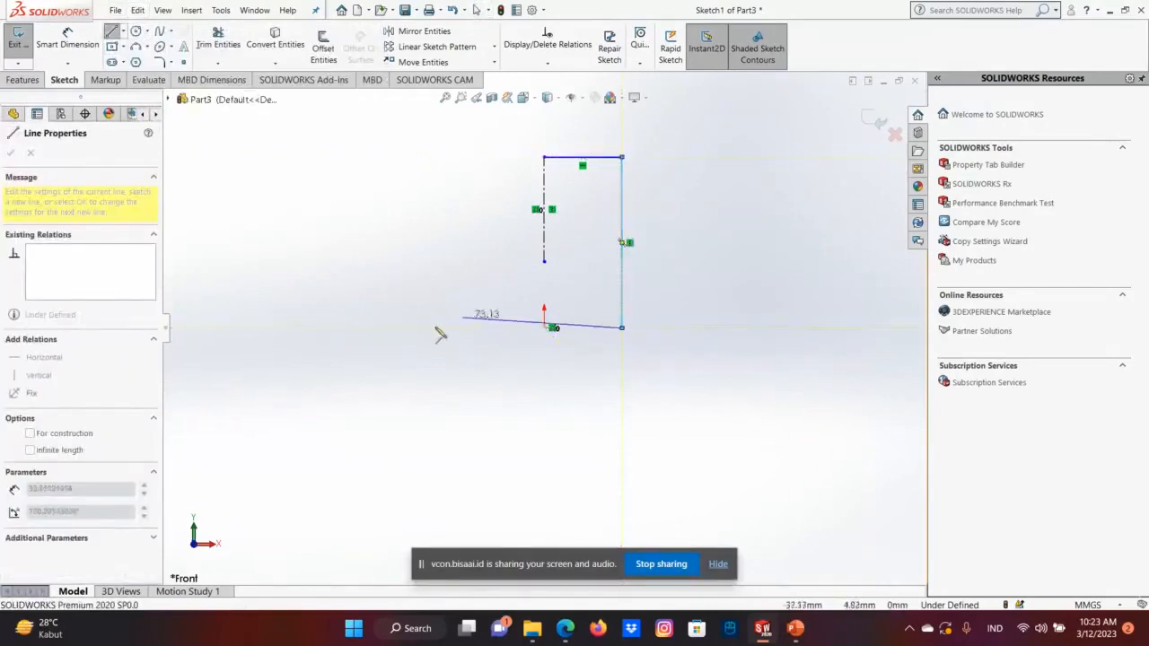
left_click(449, 327)
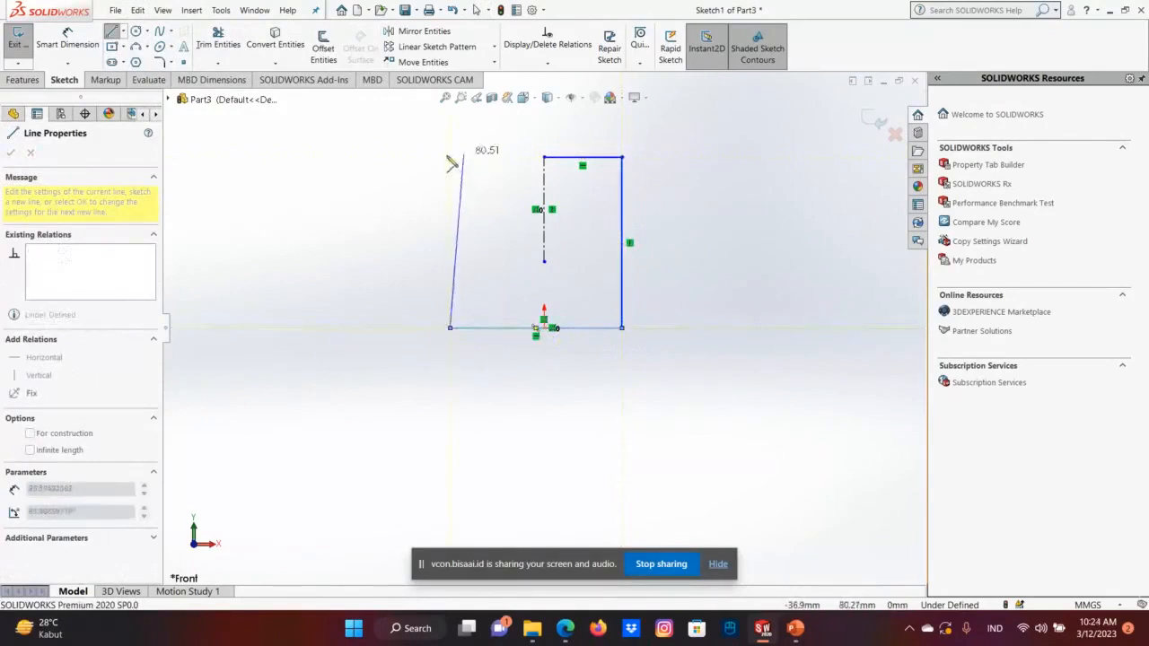
left_click(449, 157)
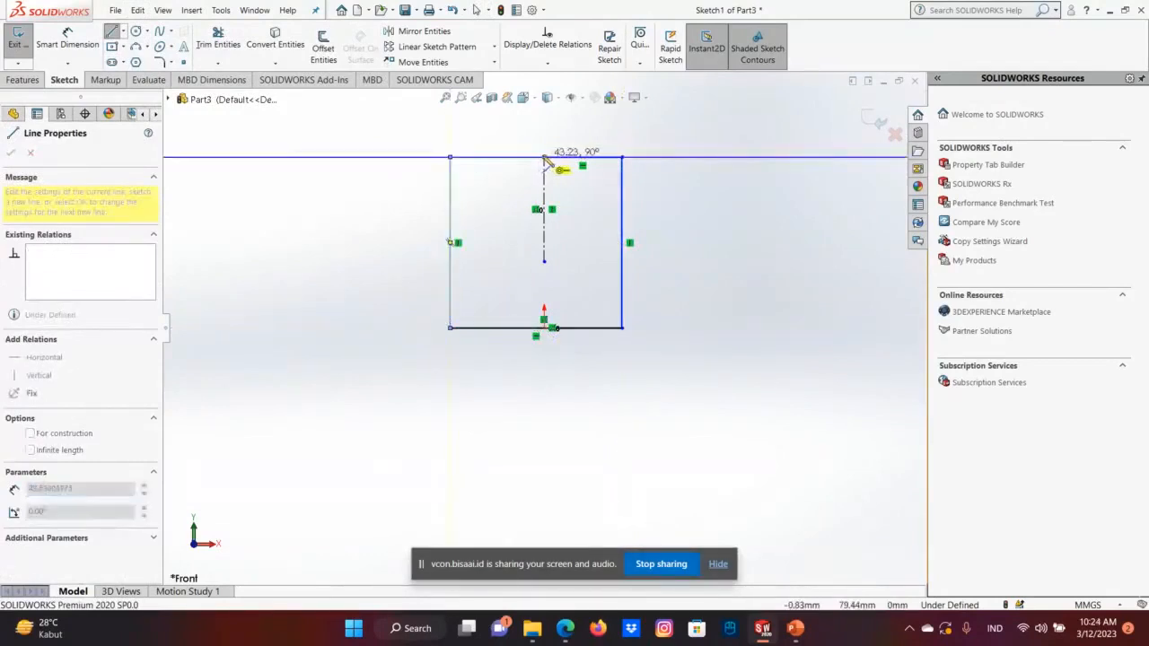
left_click(544, 158)
right_click(550, 162)
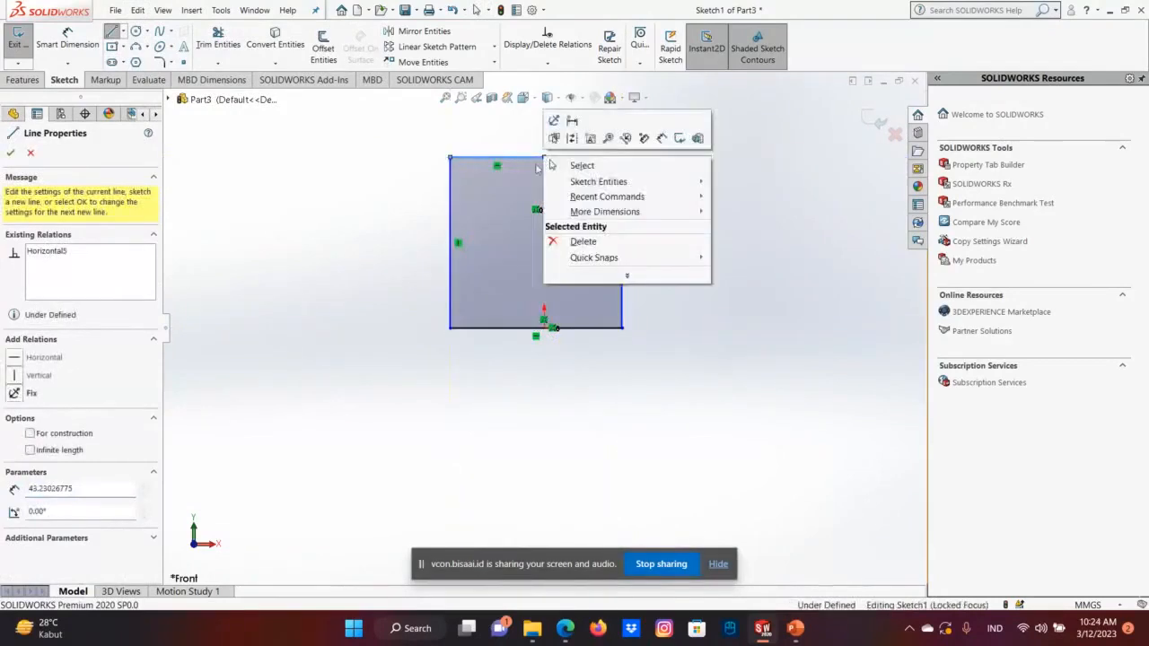
left_click(582, 169)
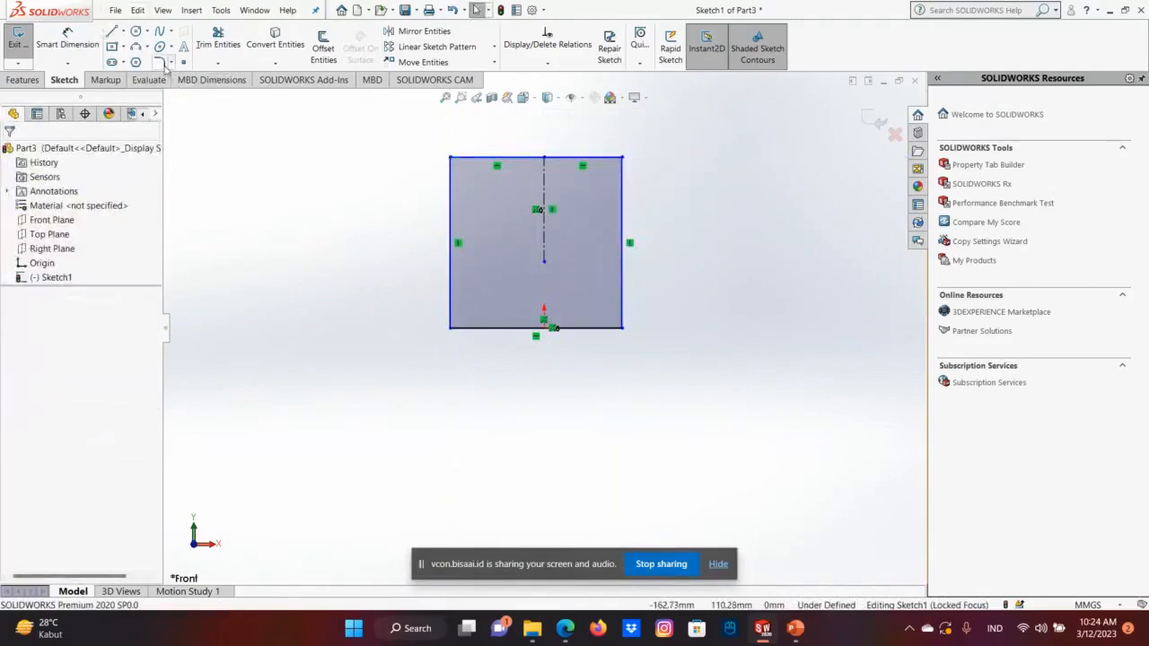
Round the profile's two lower corners with 20 mm sketch fillets.
left_click(172, 64)
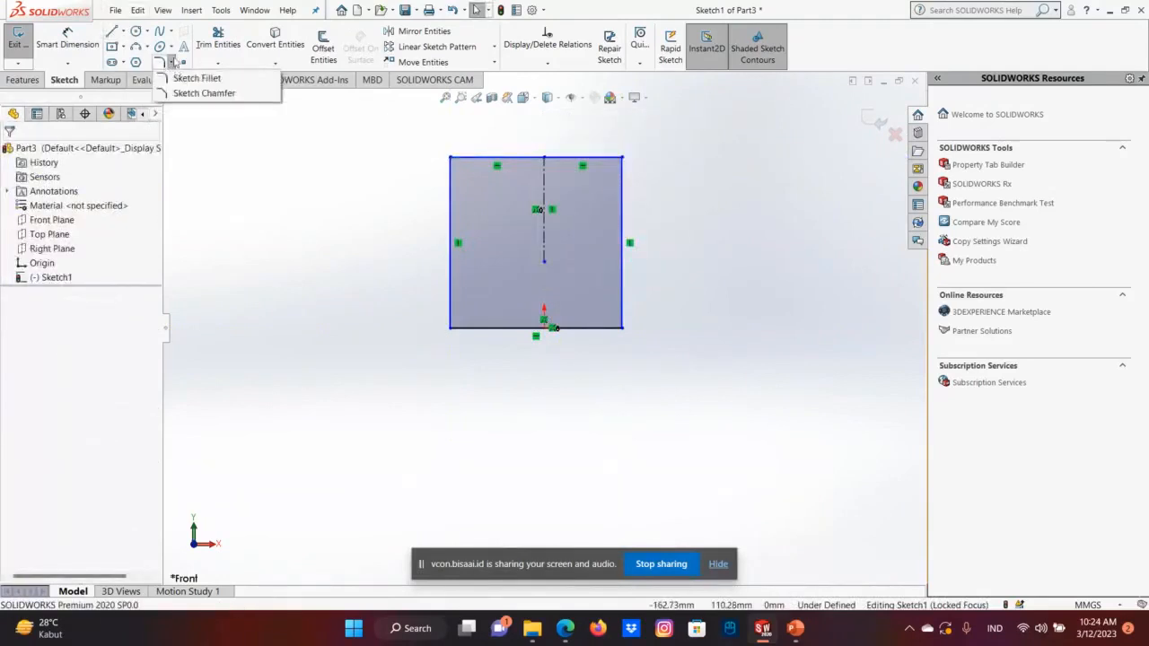
left_click(172, 65)
left_click(172, 65)
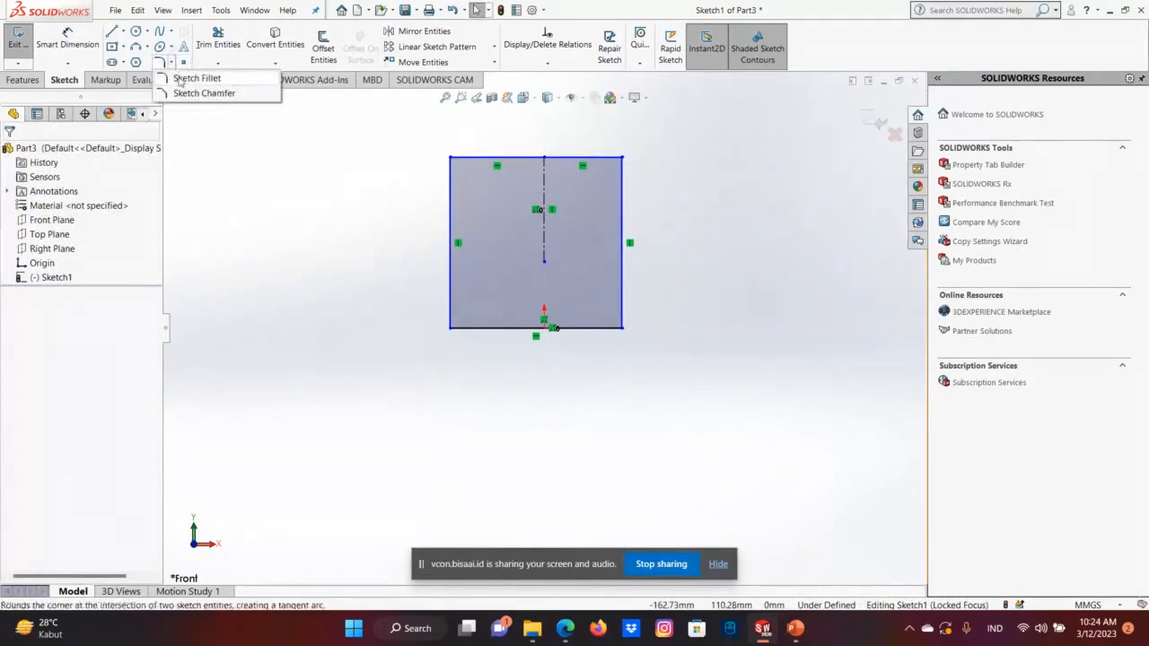
left_click(197, 78)
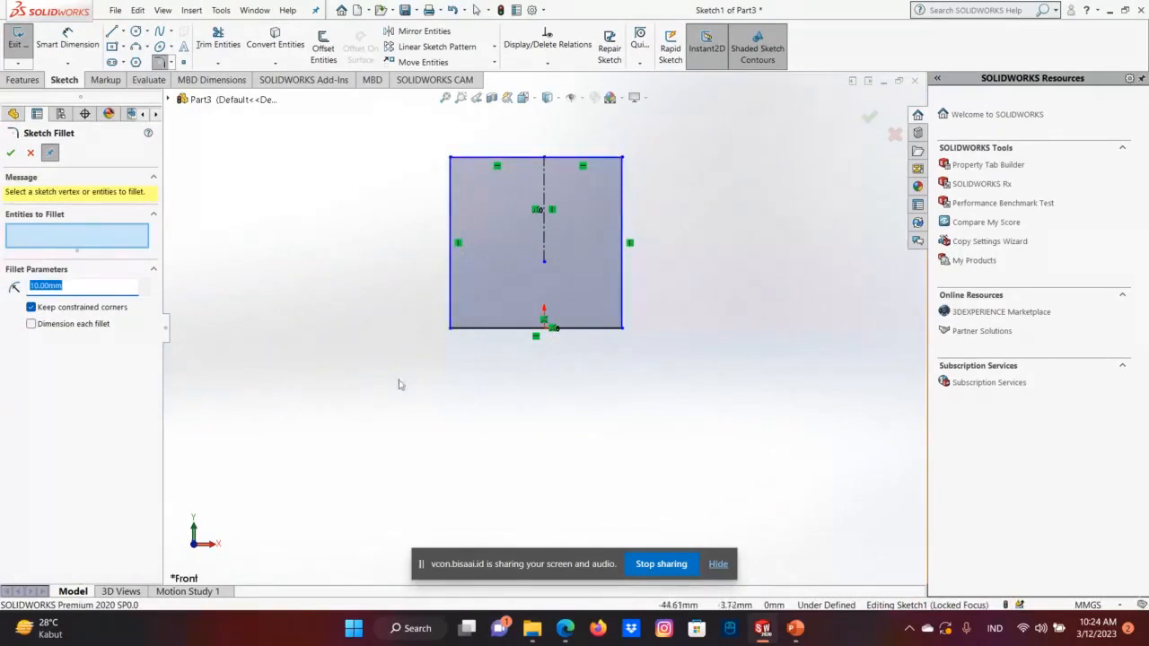
key("BackSpace")
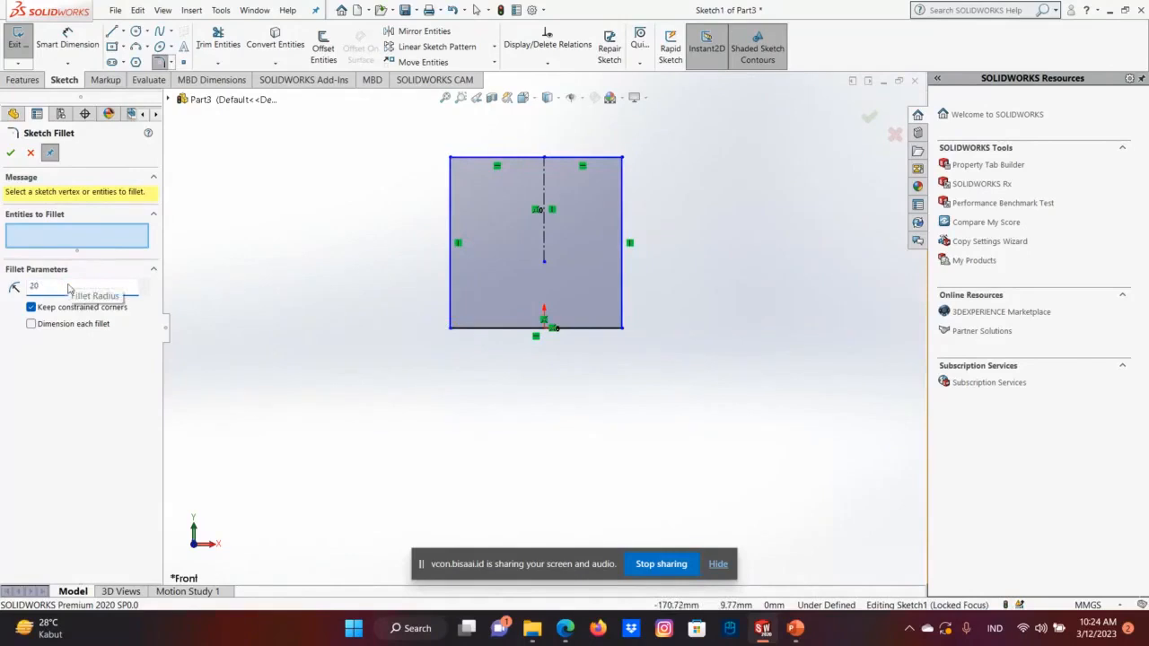
key("Return")
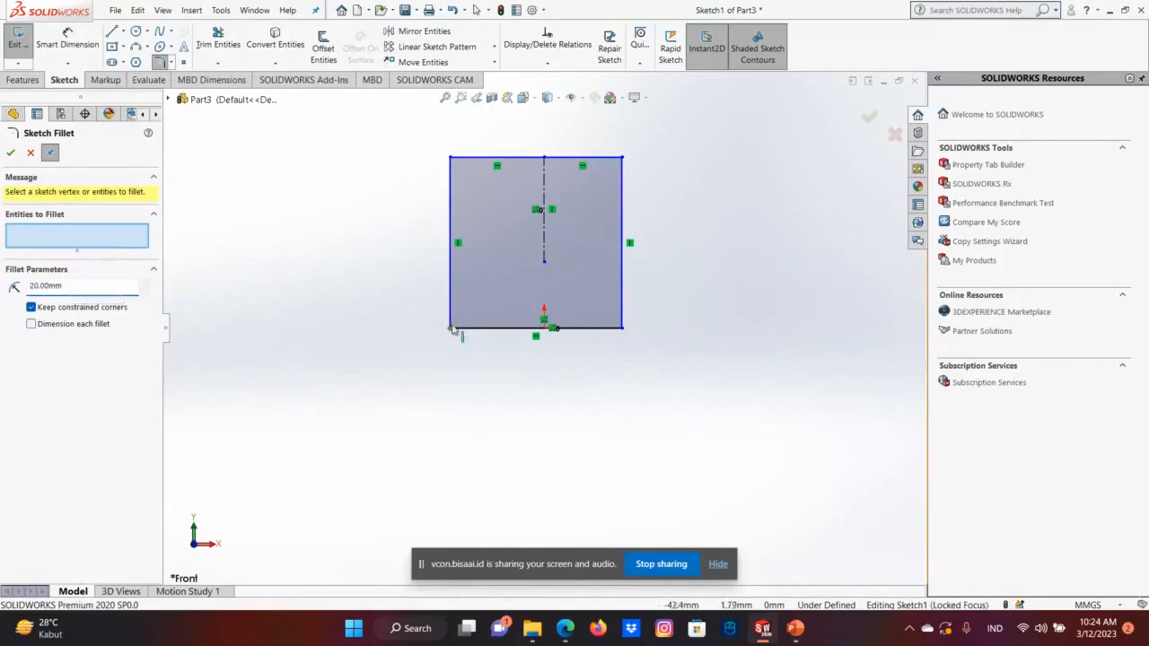
left_click(452, 328)
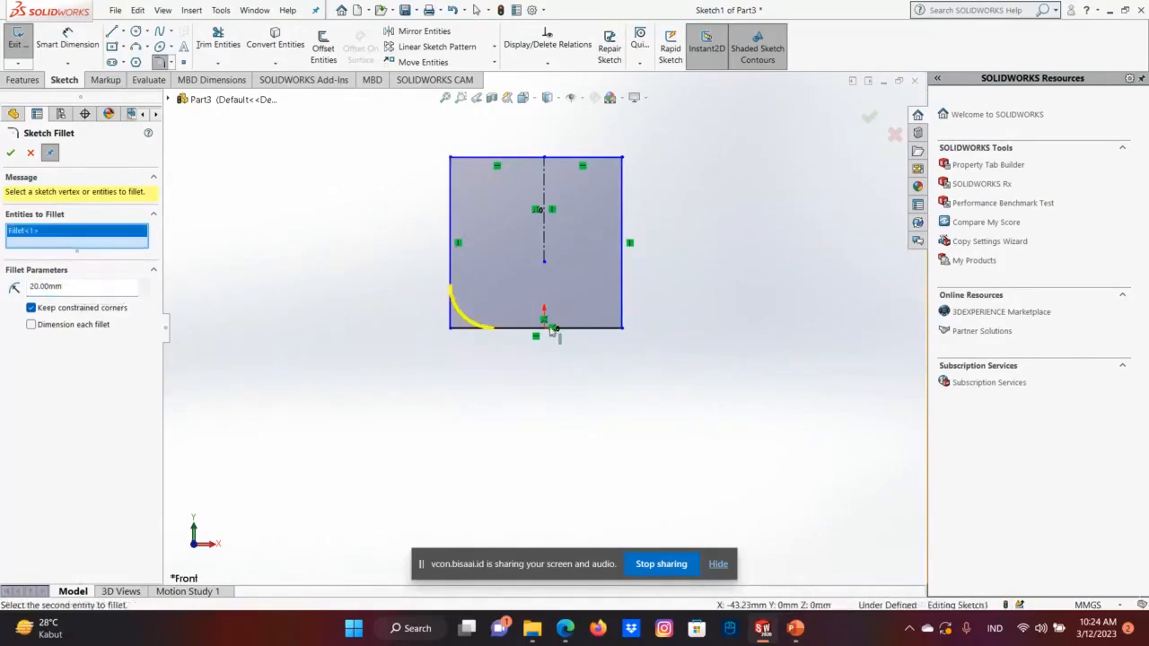
left_click(622, 328)
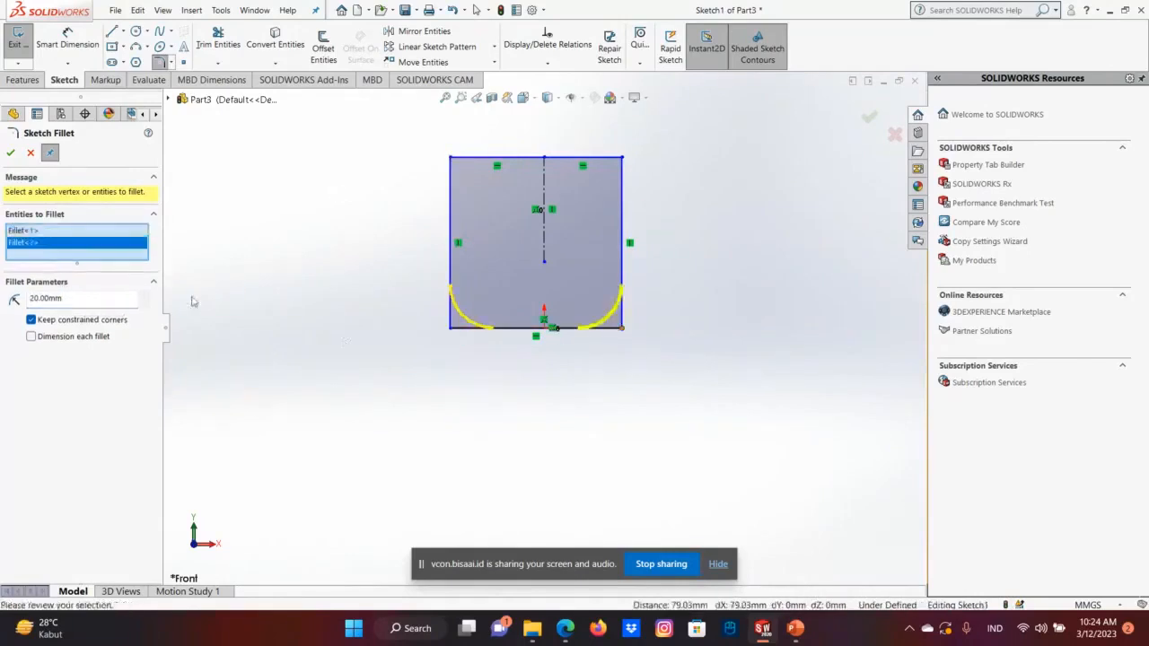
left_click(11, 154)
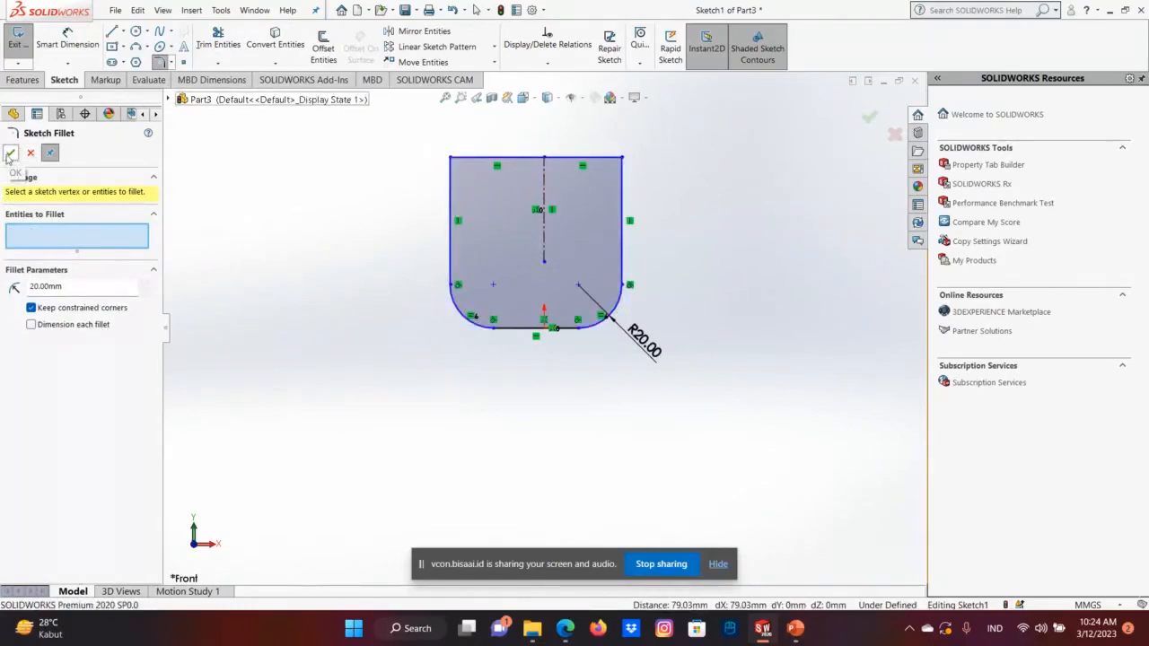
Finish the fillets, exit the sketch, and set up a blind boss extrusion of the profile 70 mm deep.
left_click(10, 154)
left_click(868, 120)
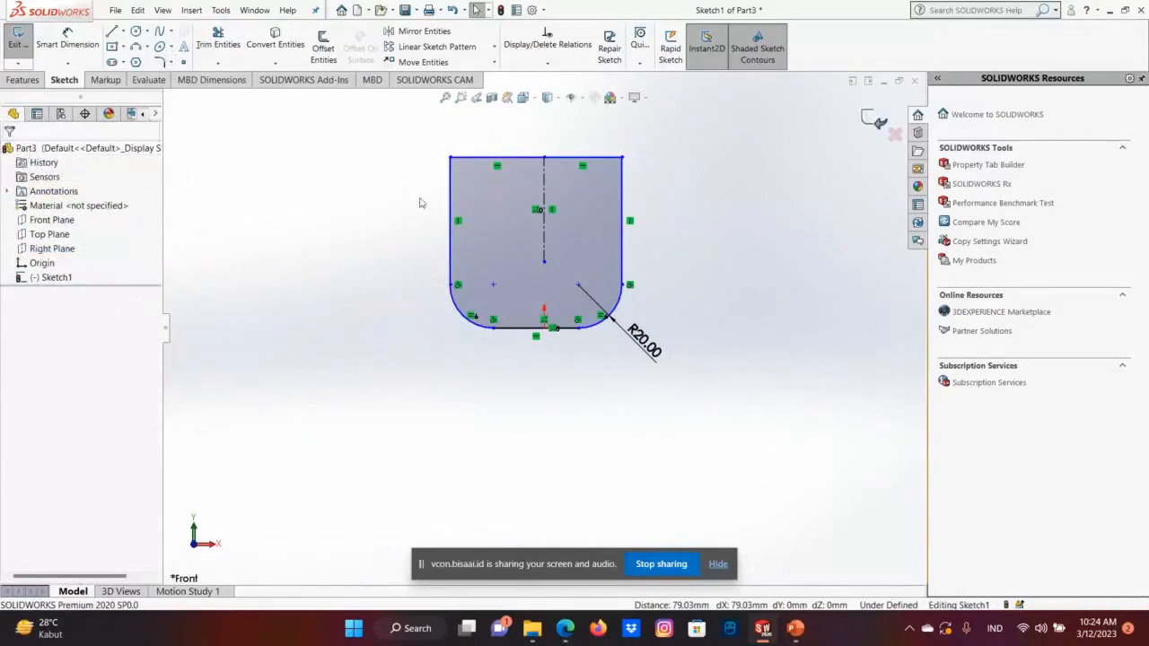
left_click(27, 59)
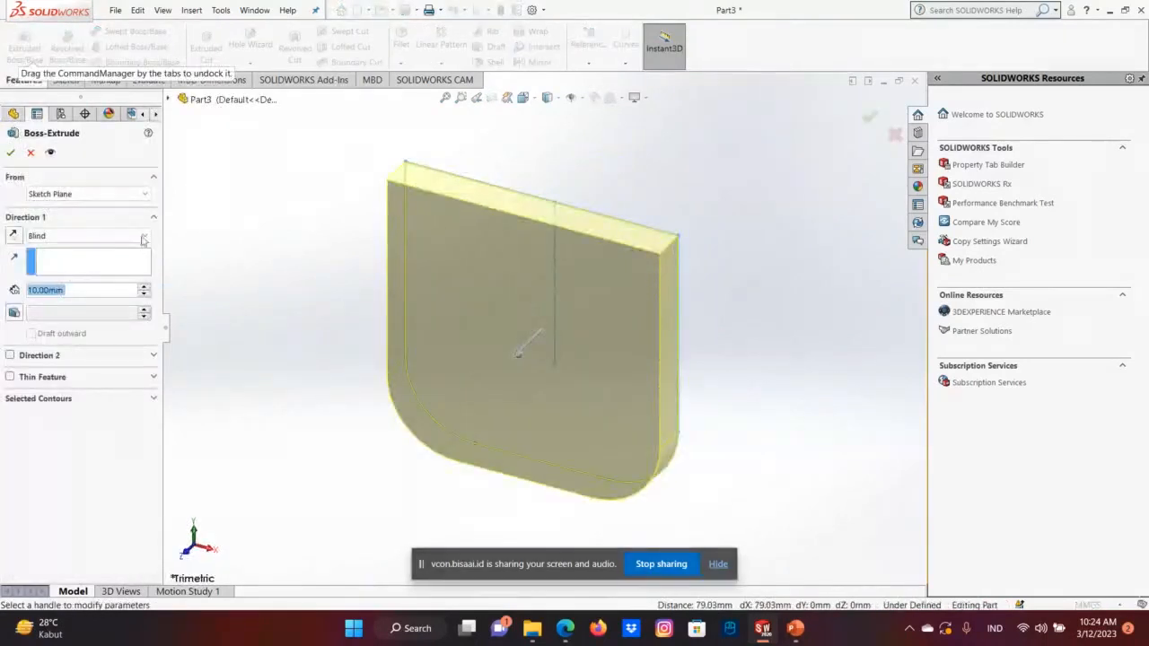
left_click(144, 288)
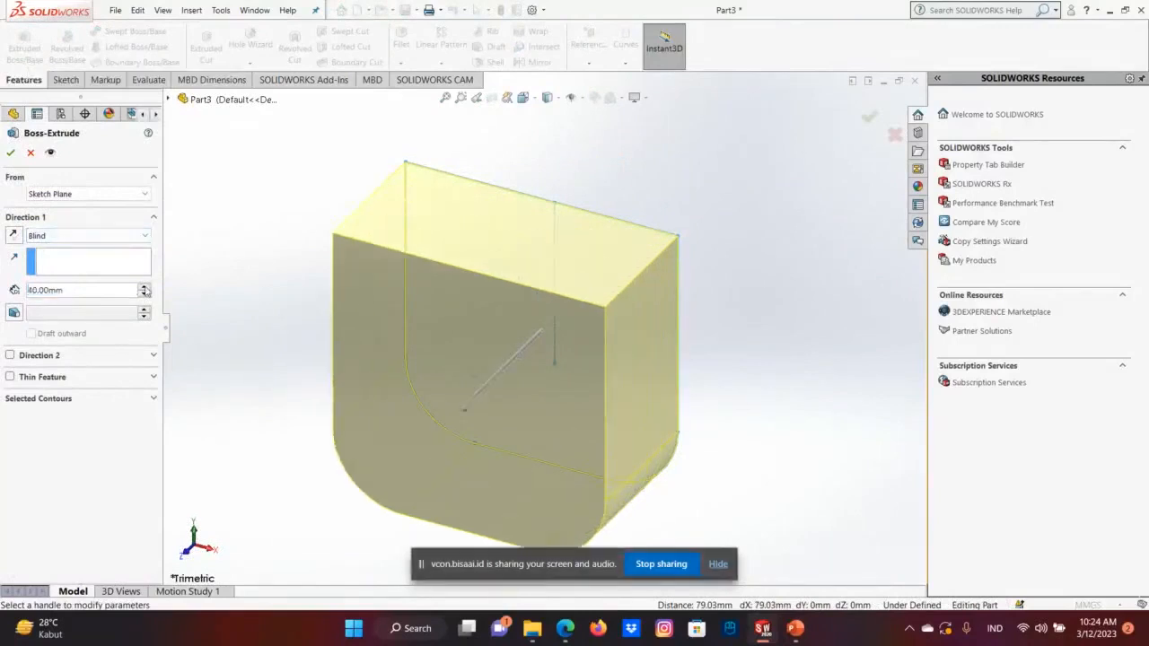
left_click(144, 294)
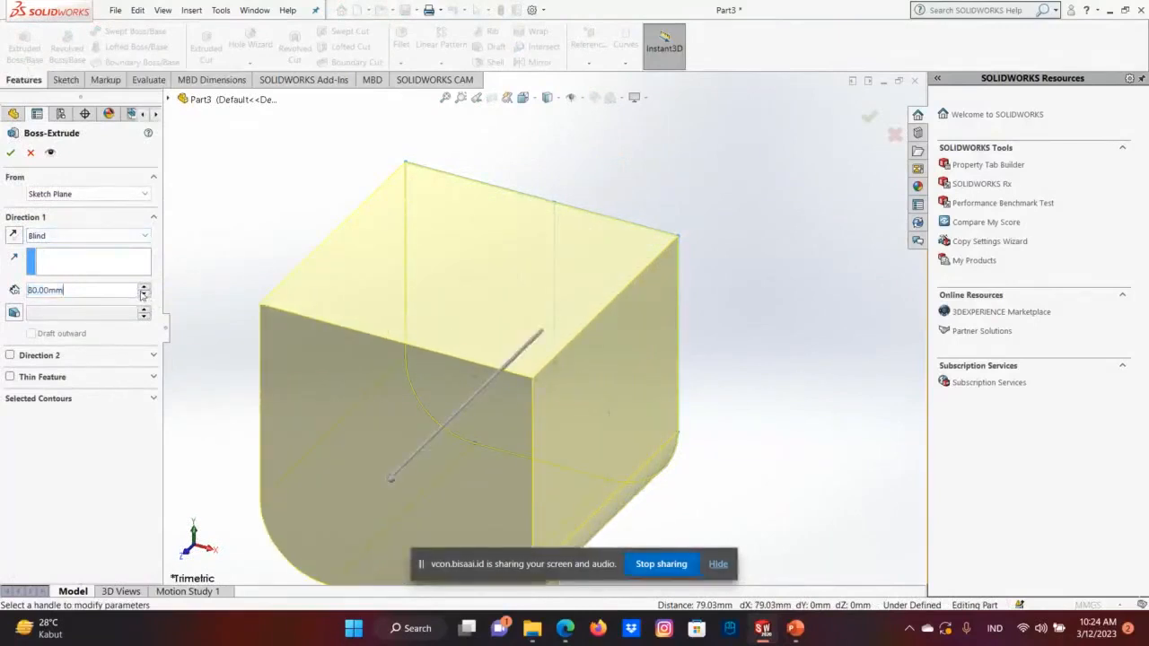
left_click(144, 293)
left_click(144, 287)
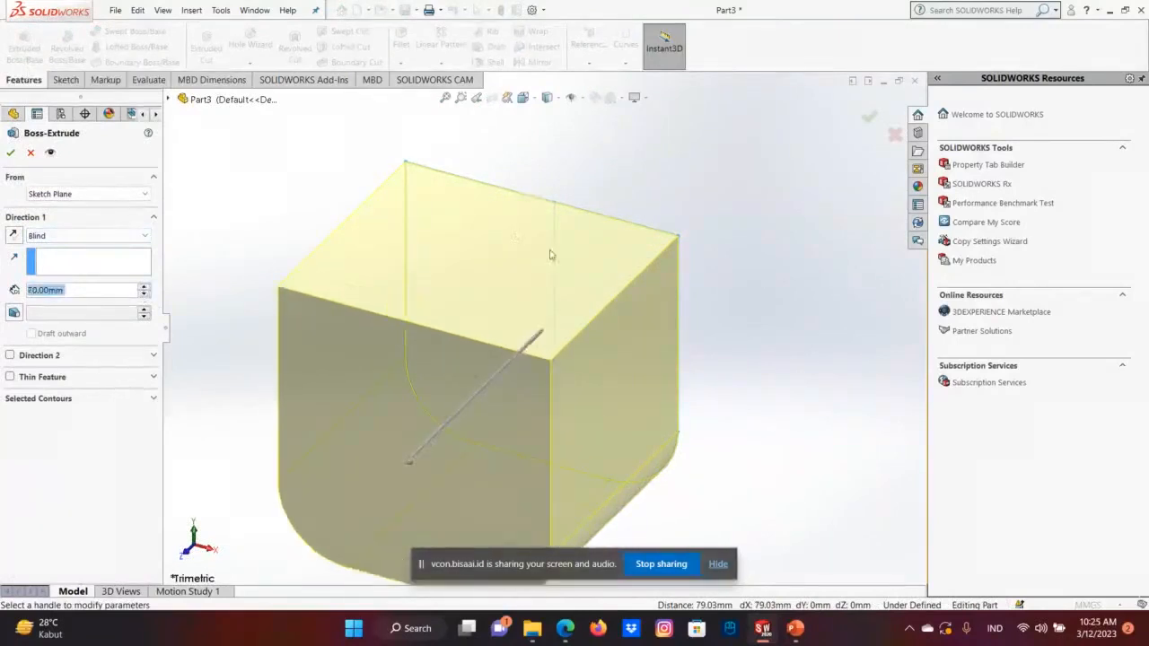
scroll(557, 288, "up", 3)
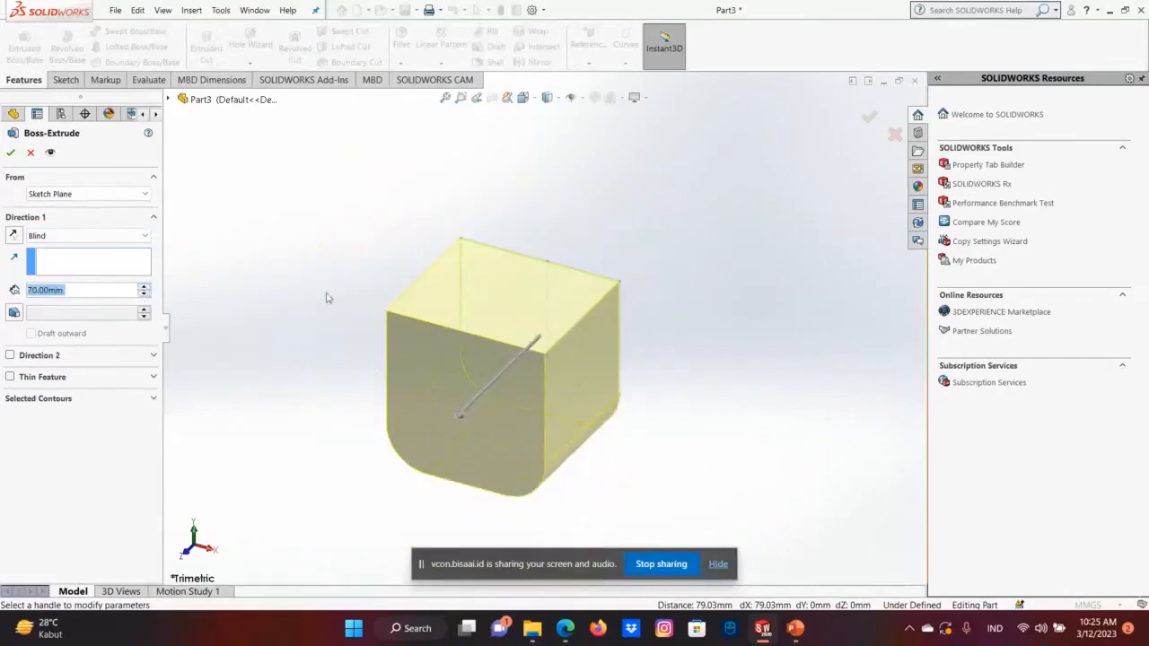
left_click(144, 286)
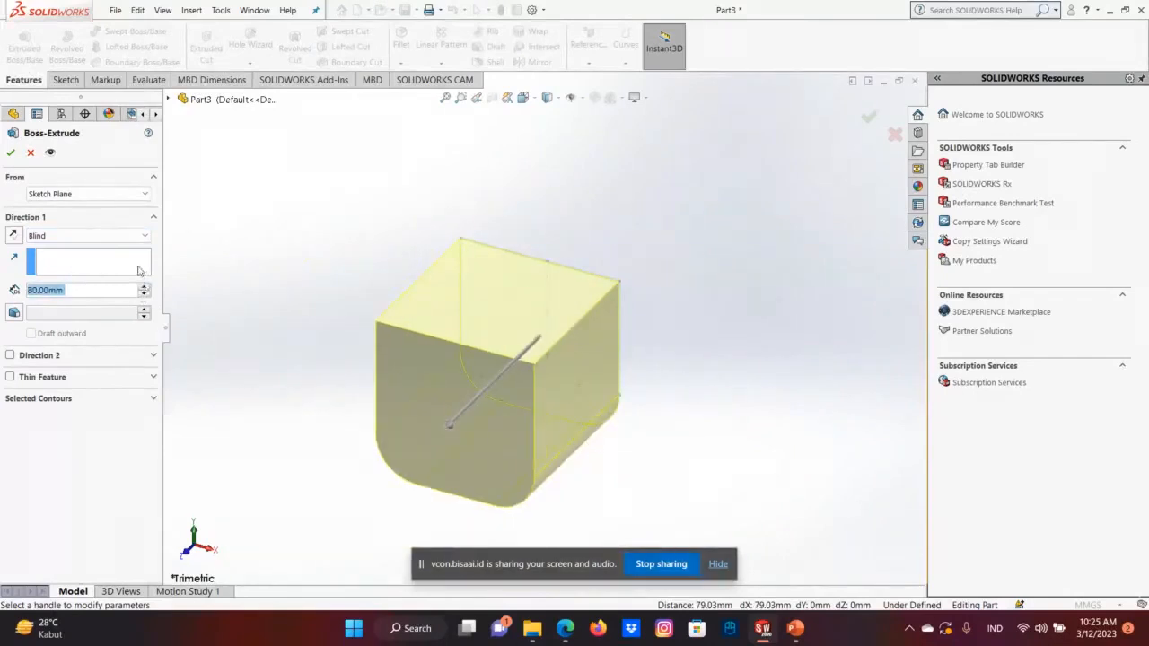
double_click(144, 295)
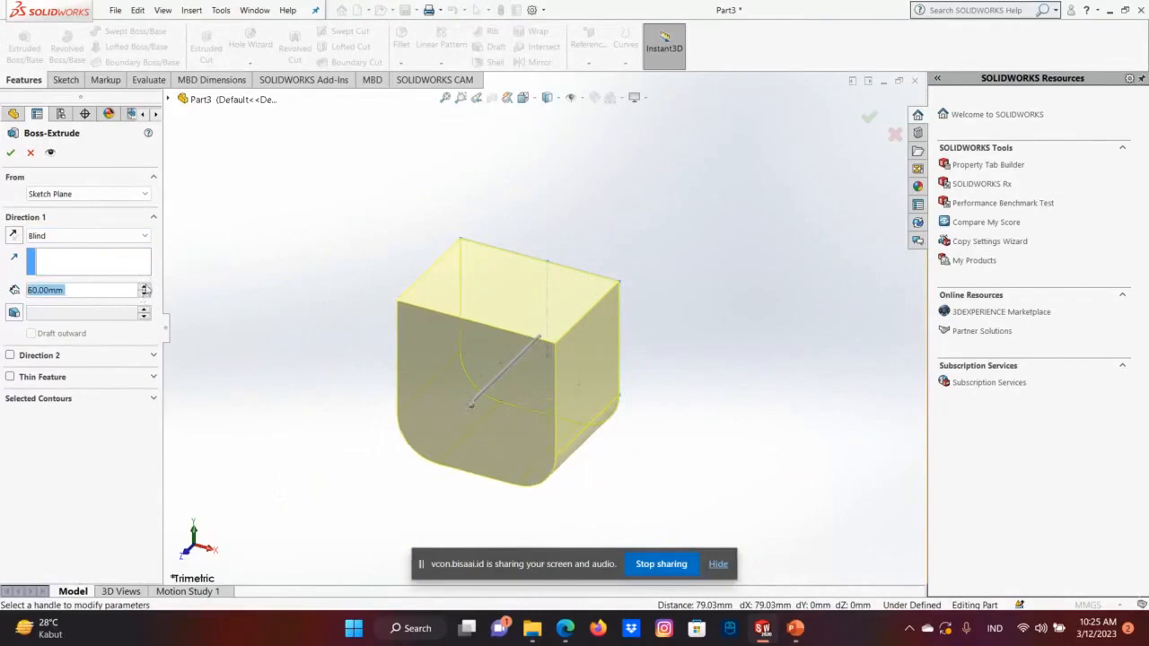
left_click(144, 286)
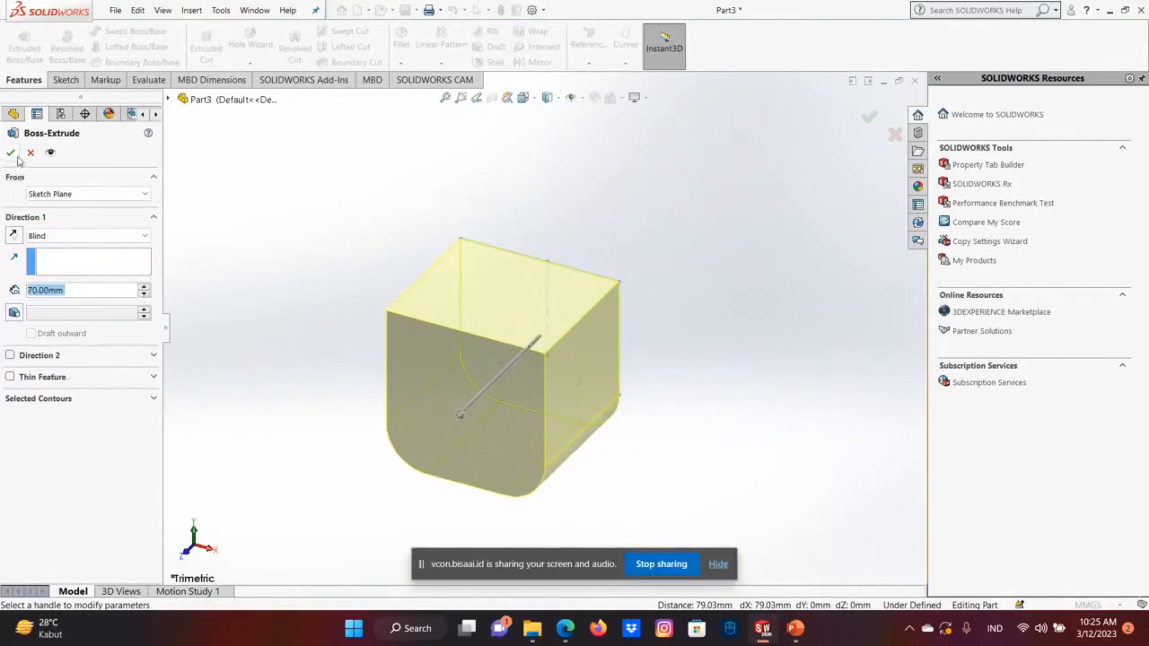
Try extending the extrusion in a second blind direction behind the sketch plane.
left_click(154, 358)
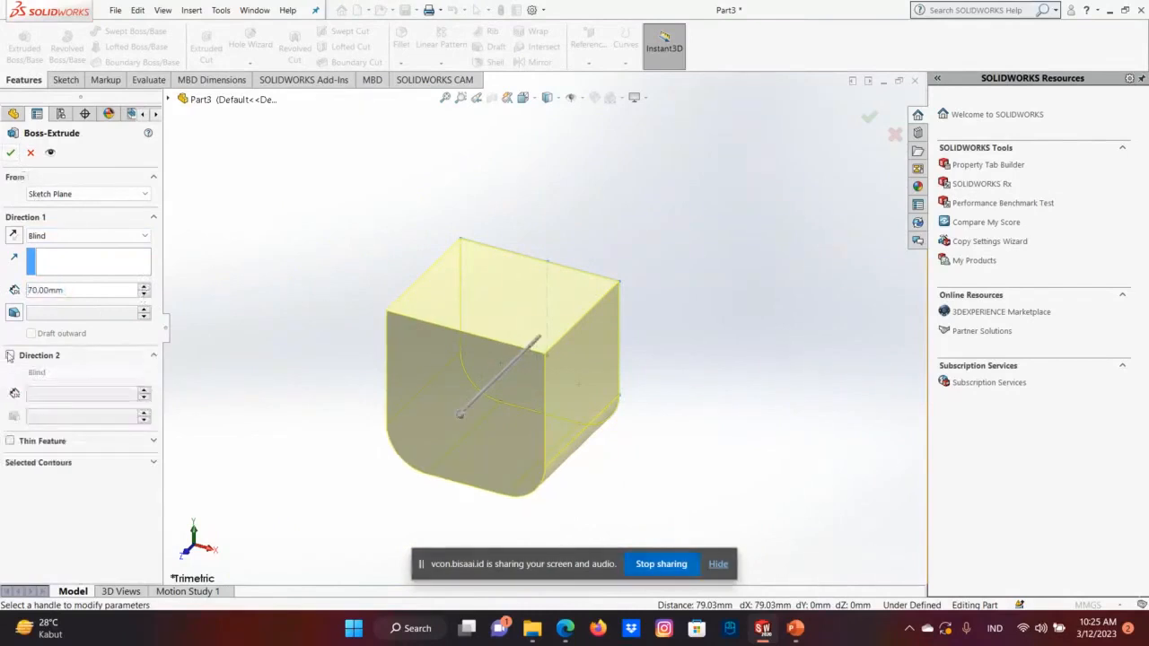
left_click(10, 355)
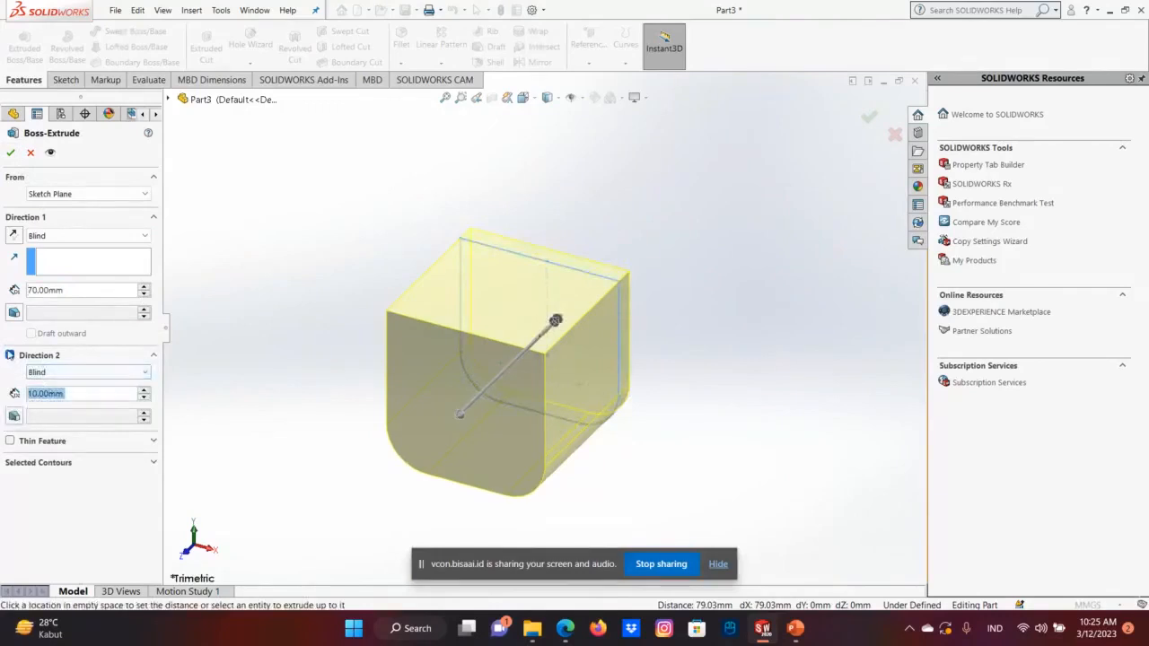
left_click(10, 355)
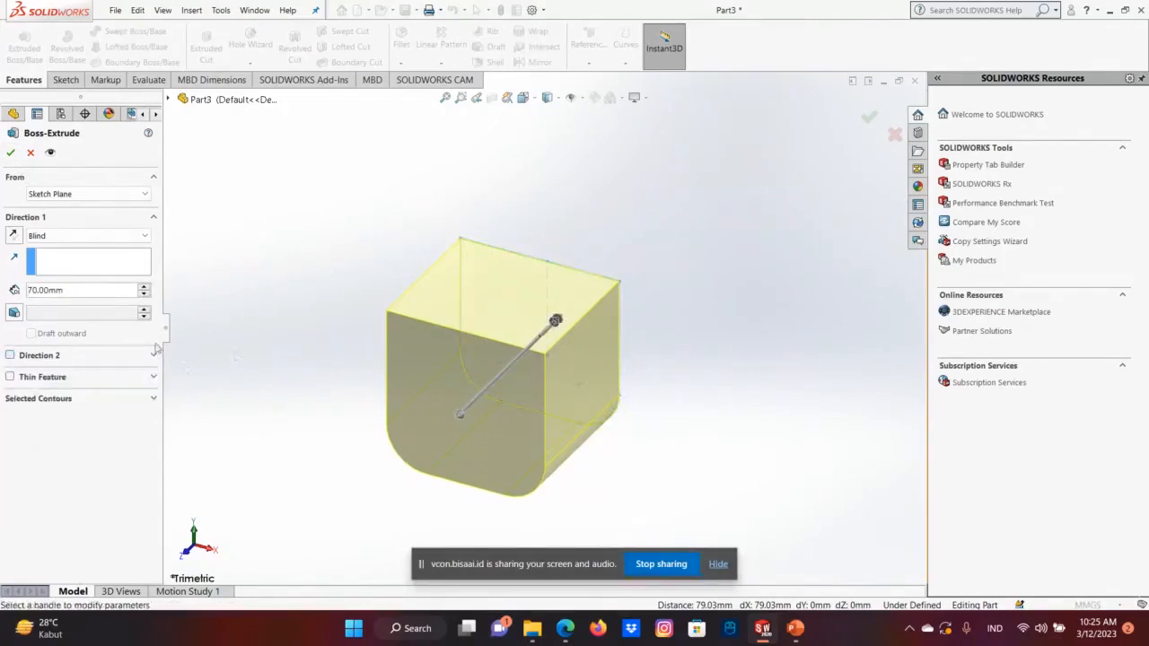
left_click(9, 355)
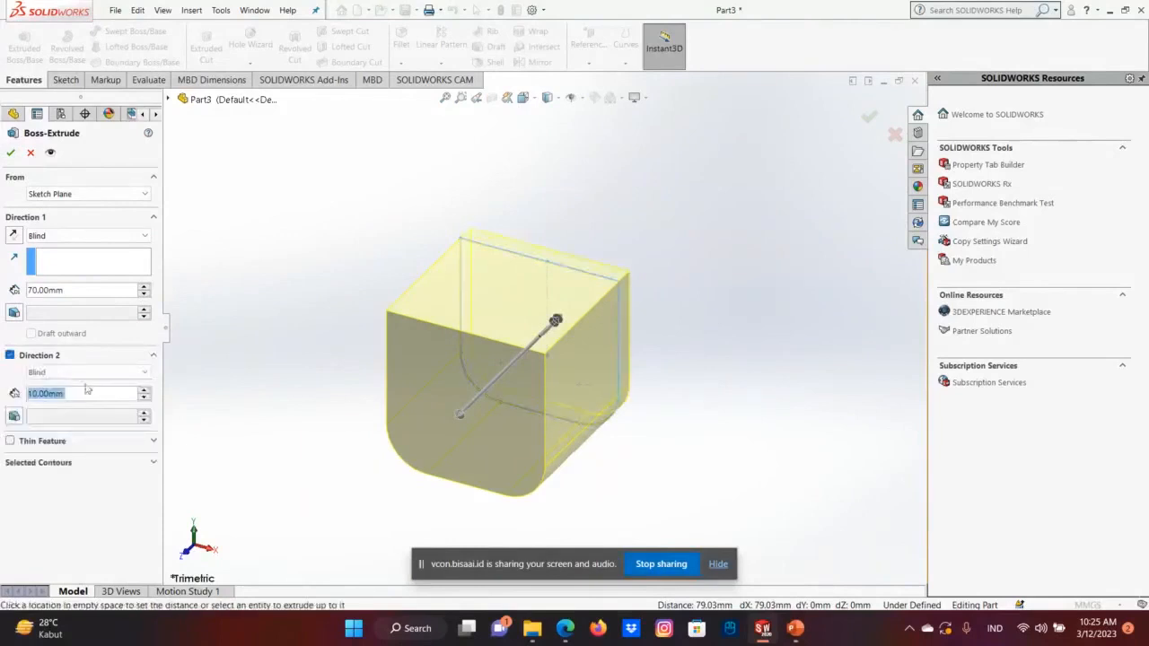
left_click(143, 389)
left_click(144, 389)
left_click(144, 389)
left_click(143, 389)
left_click(144, 390)
left_click(143, 389)
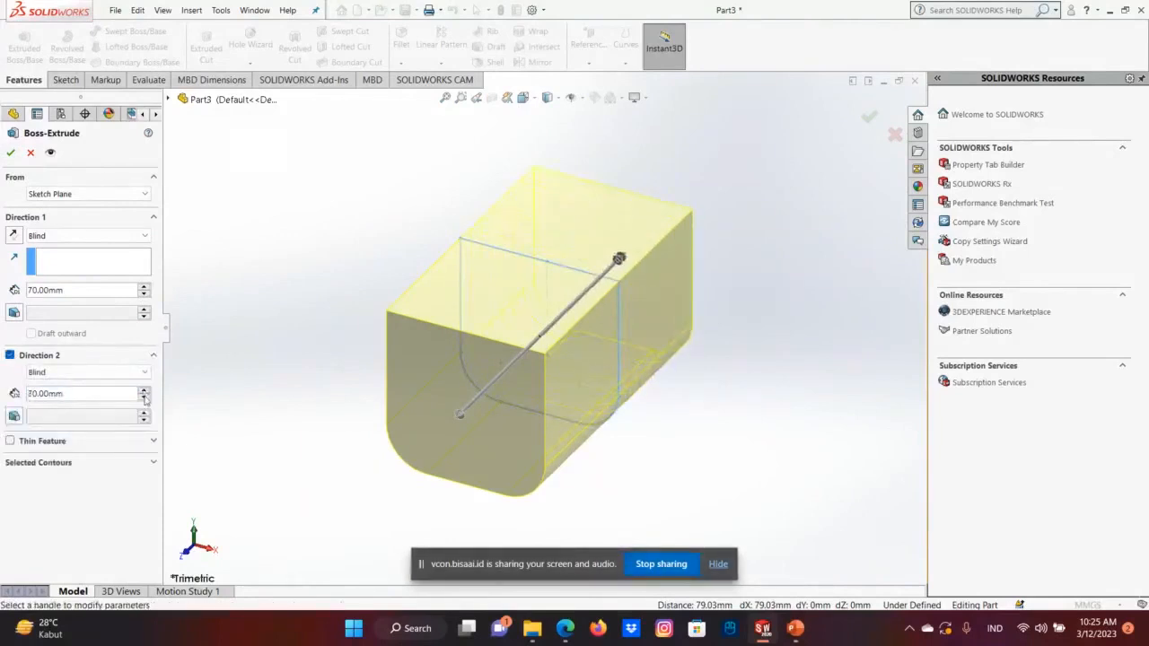
left_click(143, 389)
left_click(145, 397)
left_click(146, 398)
left_click(11, 356)
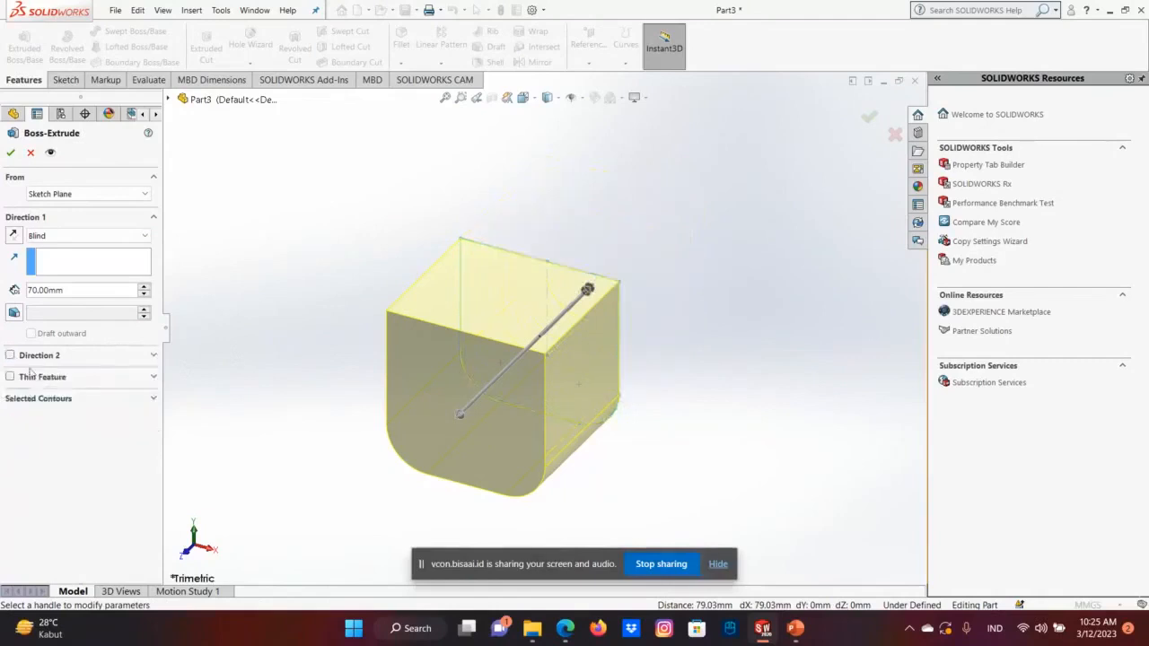
Create the 70 mm one-direction boss extrusion without a thin feature.
left_click(104, 380)
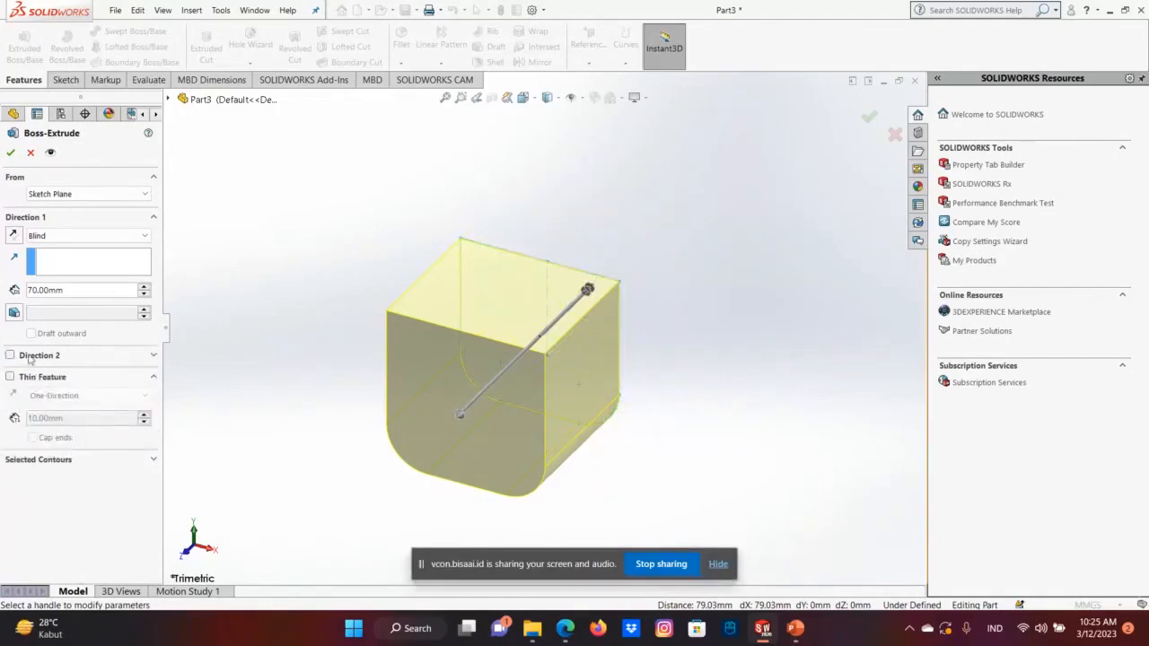
left_click(11, 154)
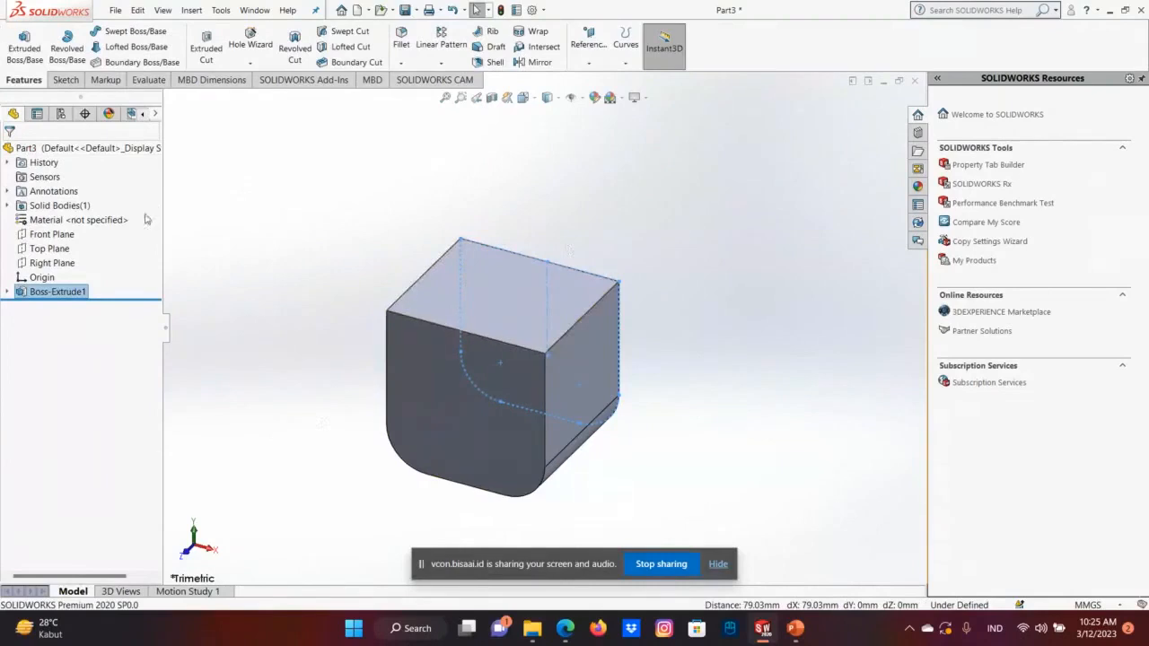
Start a new sketch on the front face of the extruded body and view that face straight on.
right_click(467, 409)
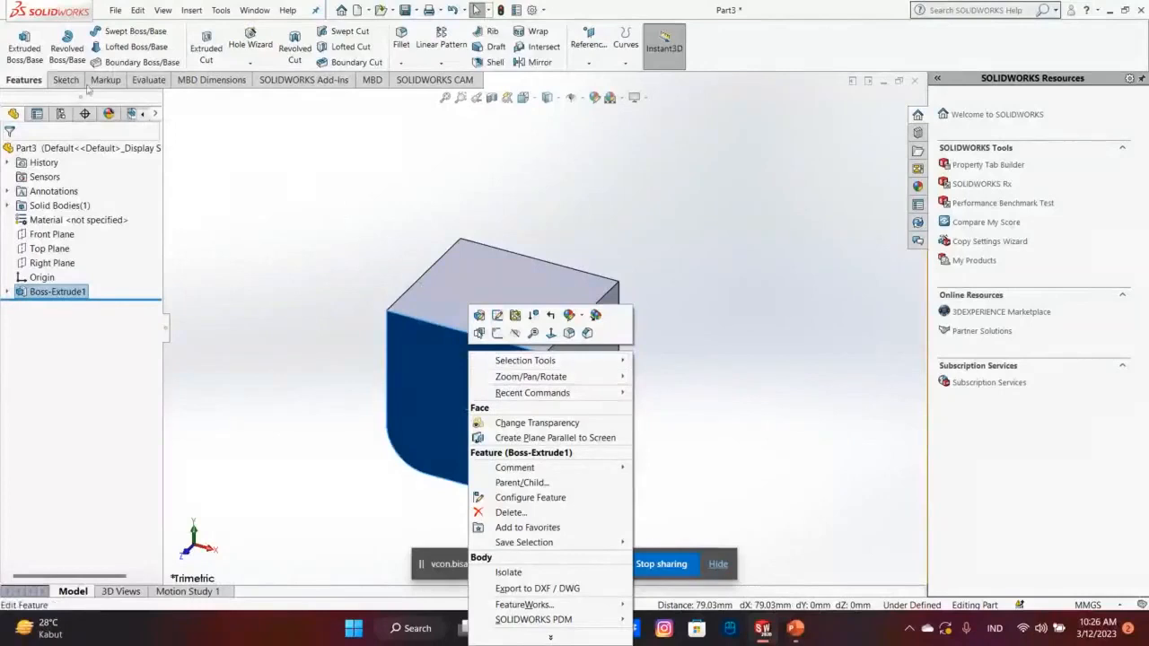
left_click(513, 335)
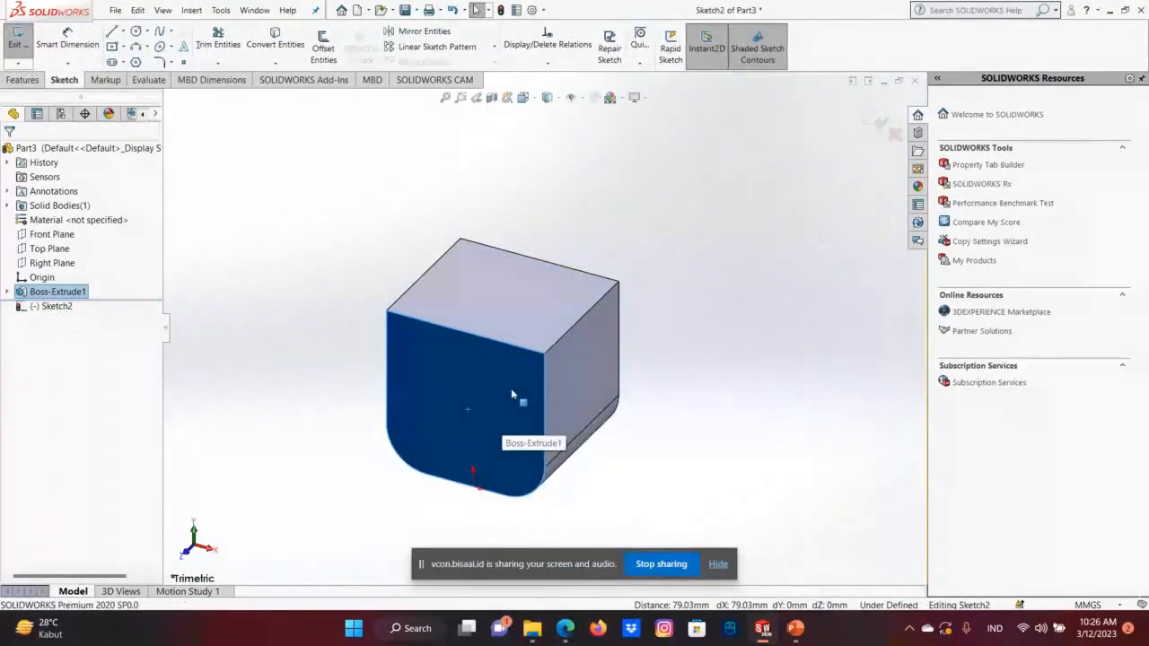
right_click(511, 392)
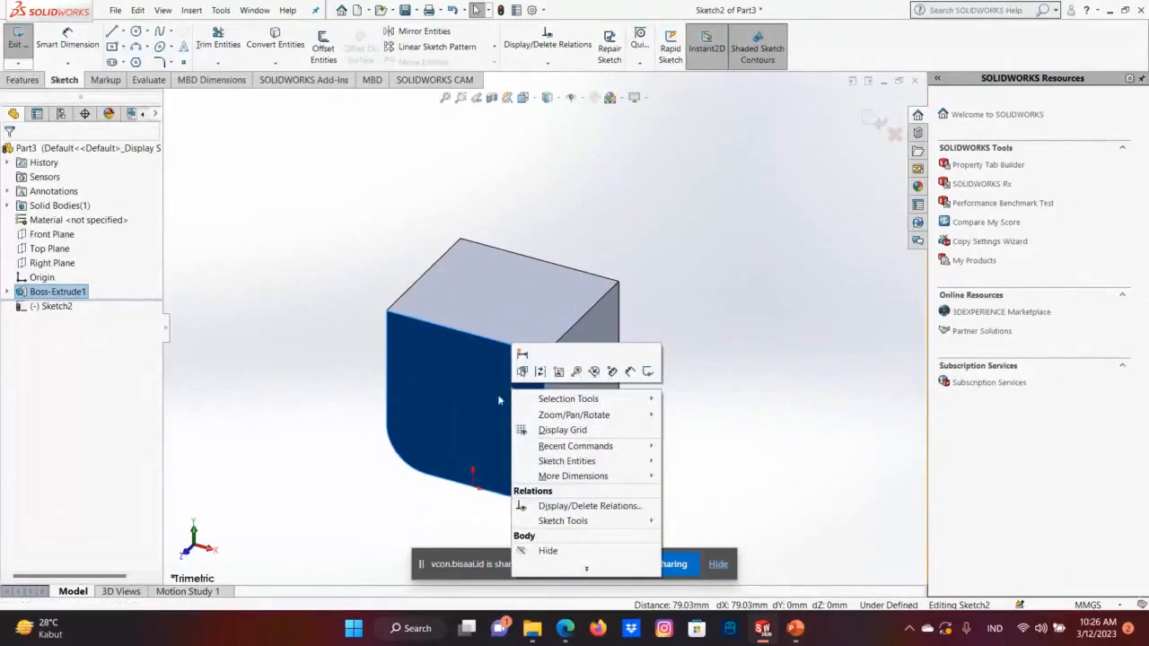
left_click(458, 373)
right_click(459, 377)
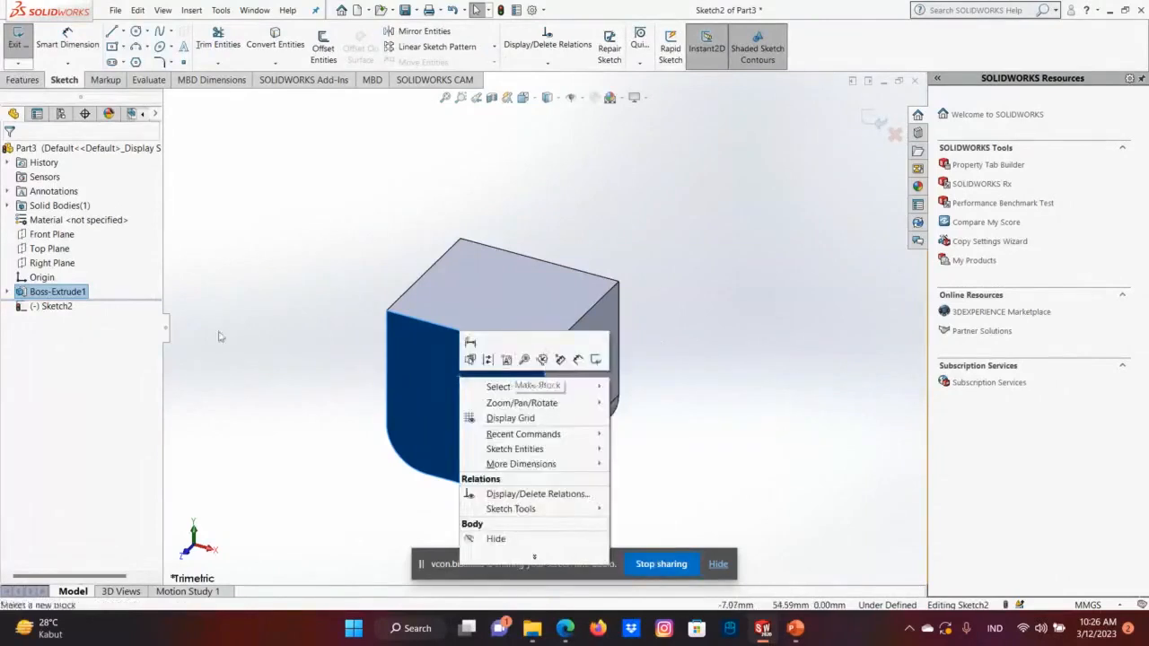
left_click(67, 299)
right_click(68, 298)
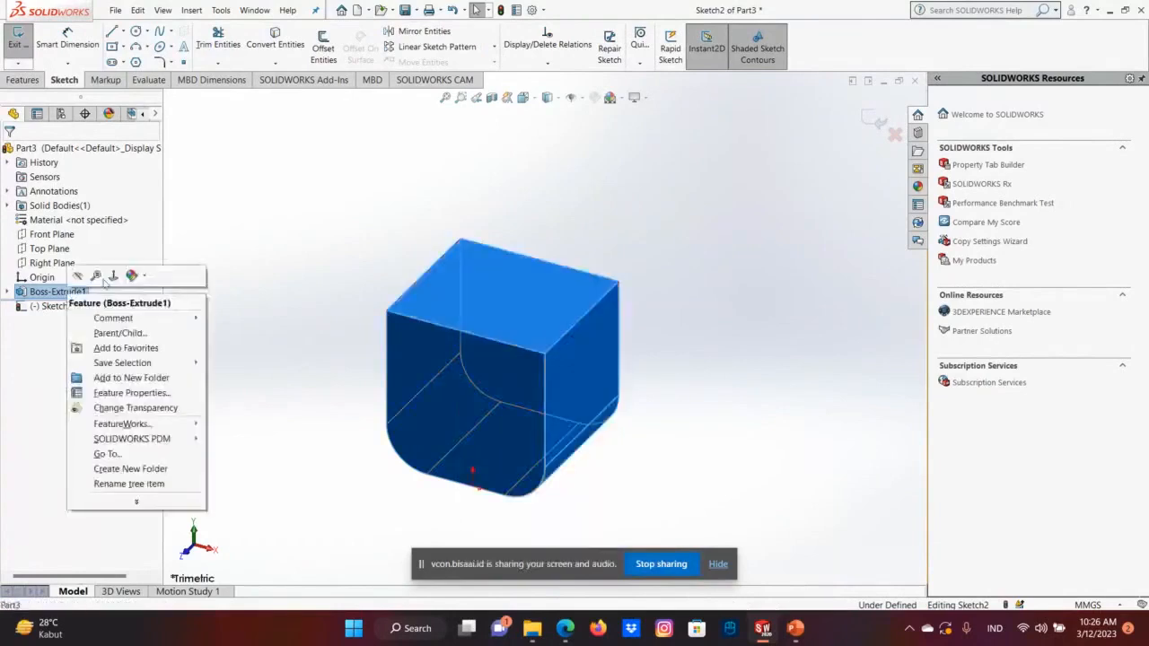
left_click(132, 275)
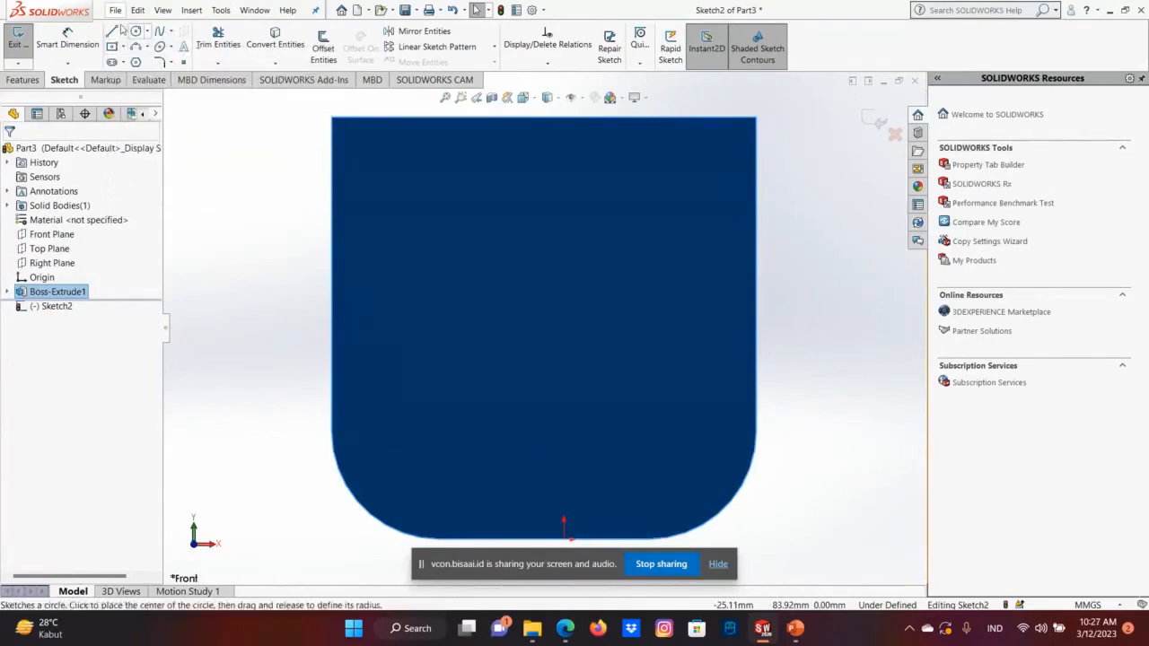
Draw a vertical centerline about 70 mm long down from the face's top edge, to the right of the origin.
left_click(123, 32)
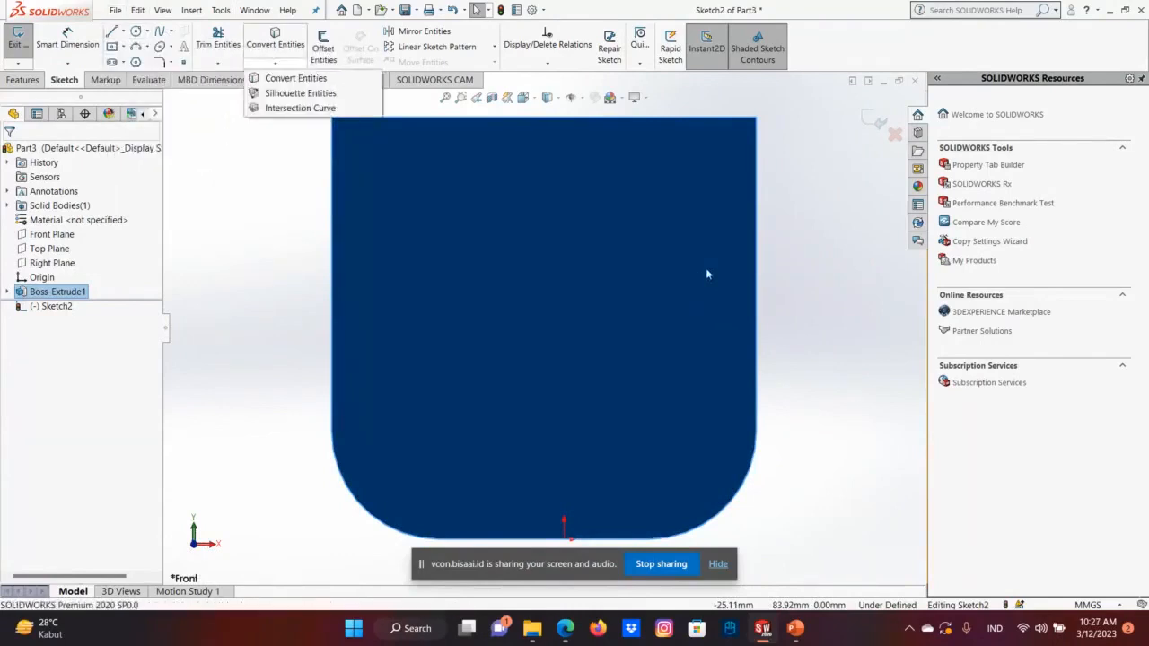
mouse_move(126, 39)
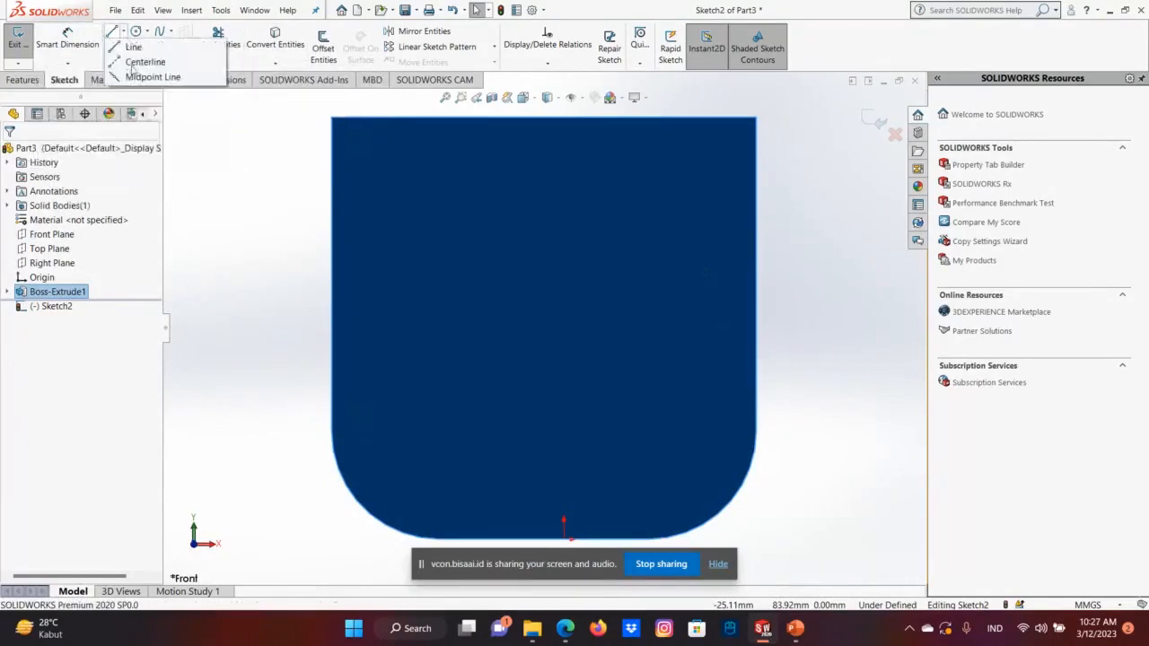
left_click(136, 63)
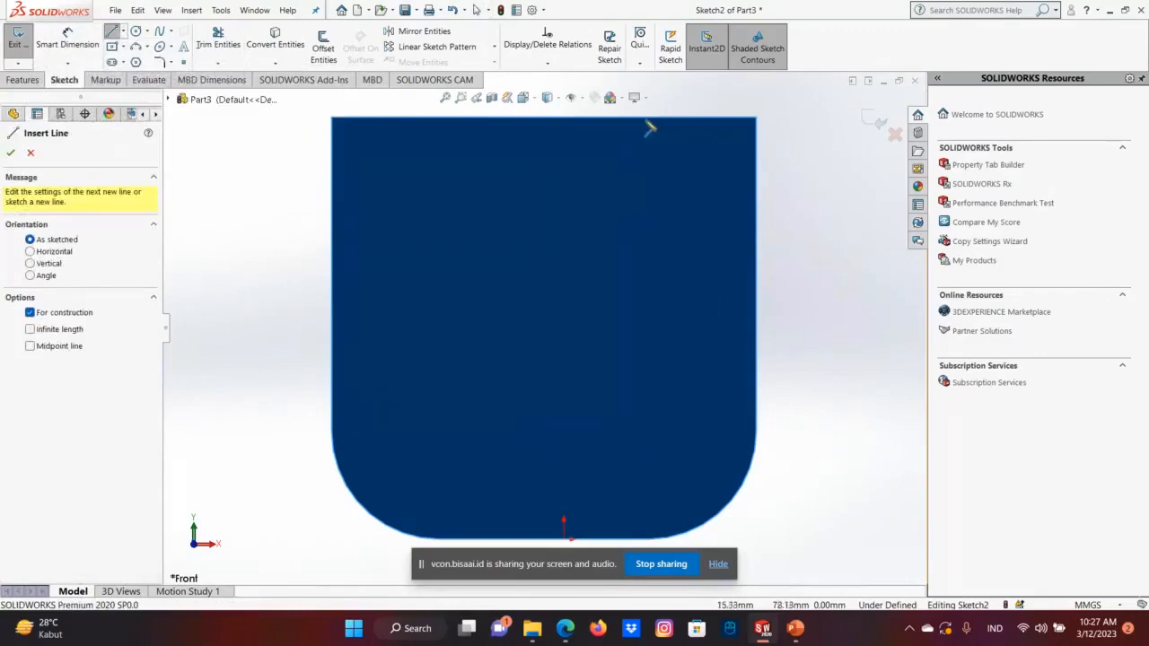
left_click(643, 118)
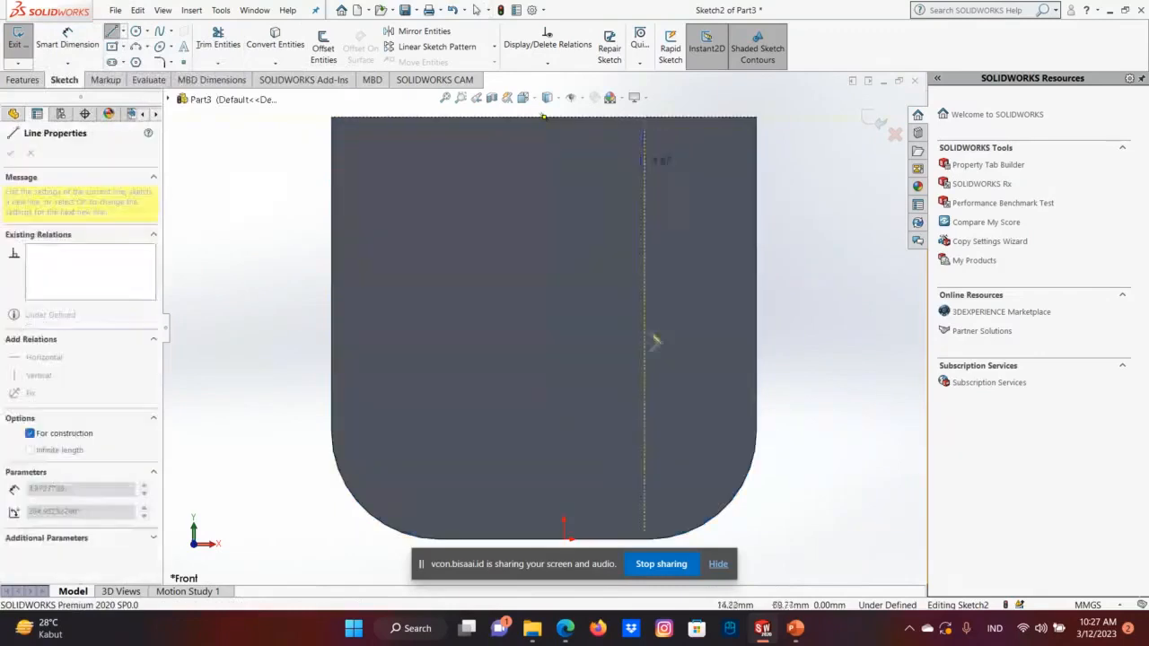
left_click(644, 540)
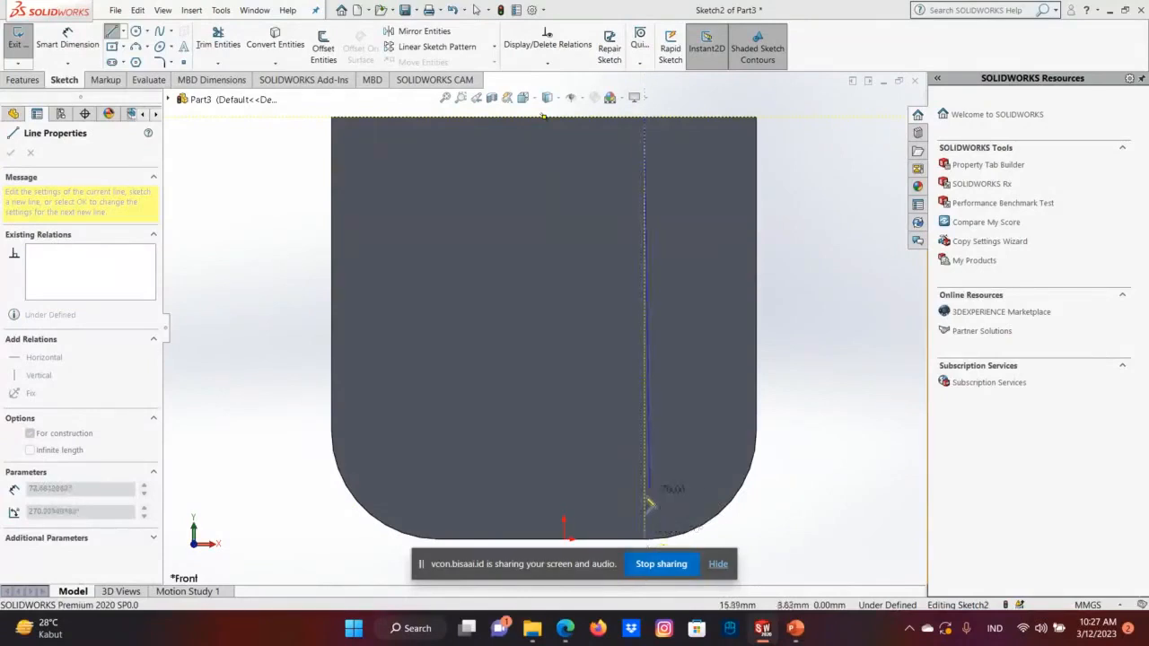
left_click(645, 540)
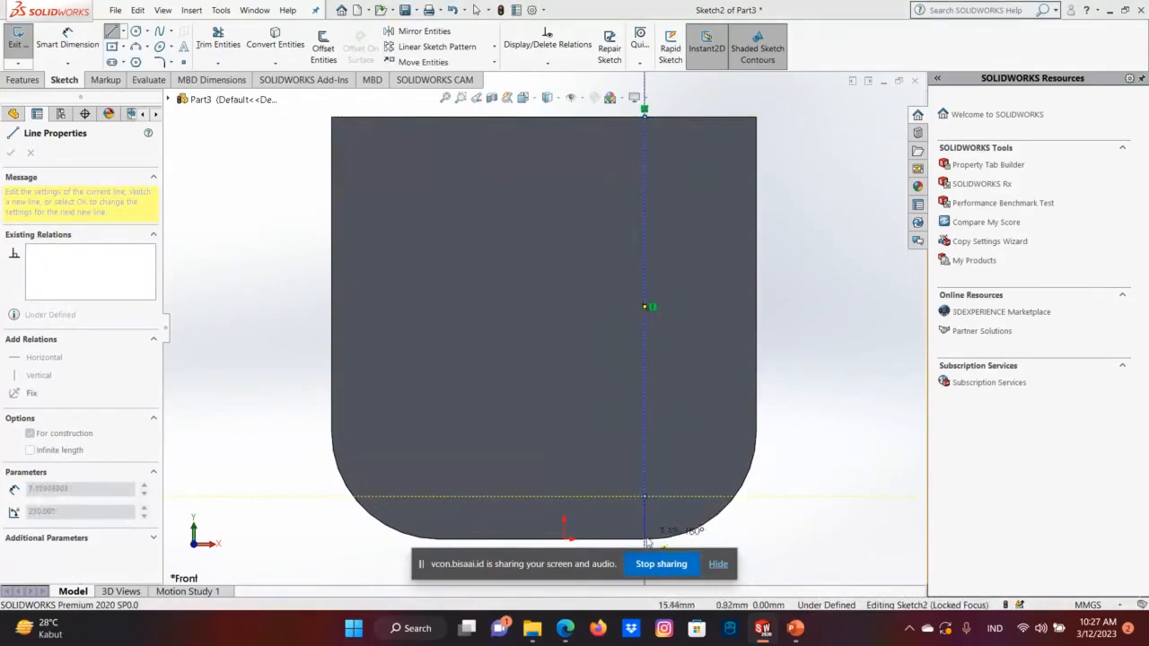
right_click(648, 501)
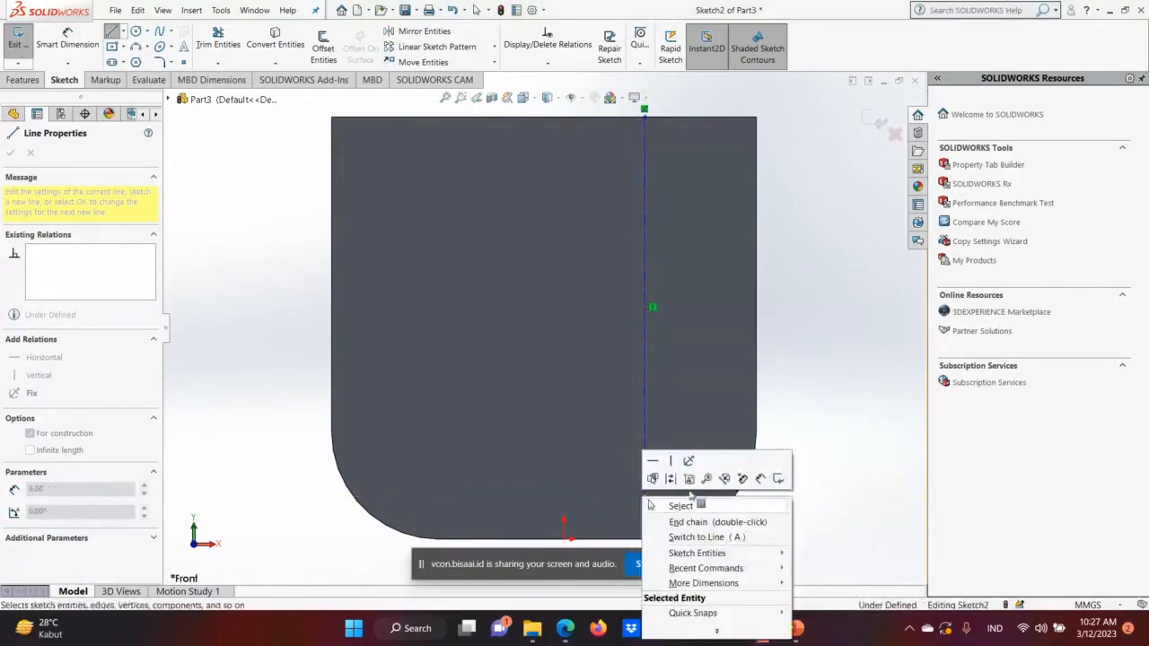
left_click(682, 505)
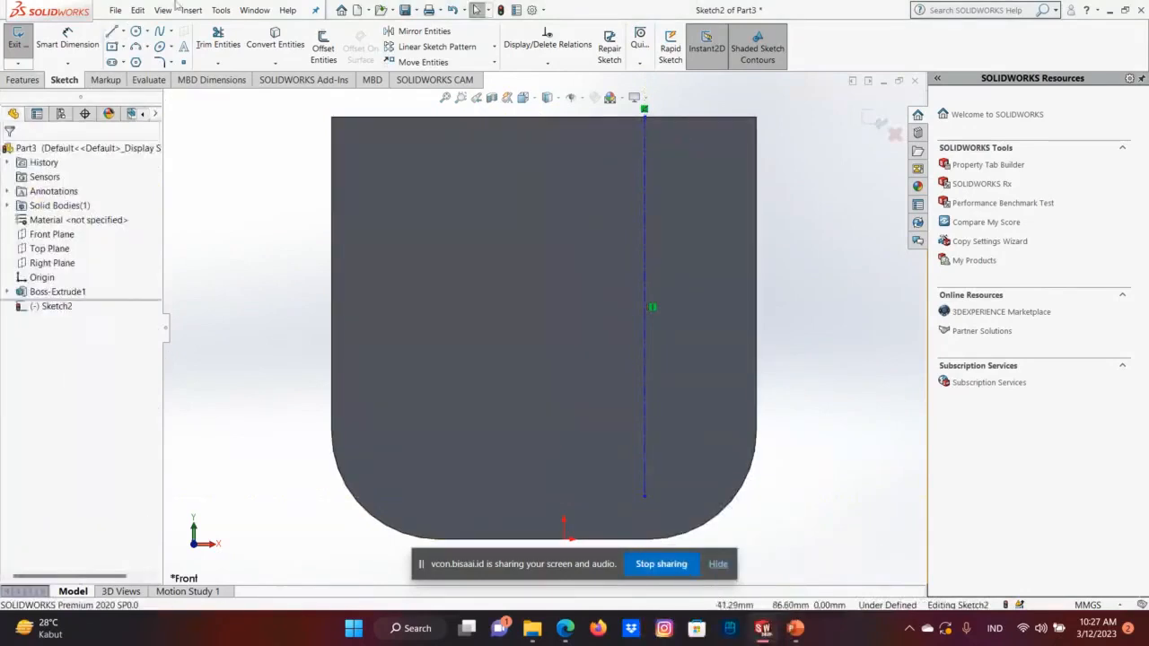
Draw three connected lines to the right of the centerline, forming an open half-rectangle about 9.6 mm wide and 27 mm tall.
left_click(115, 34)
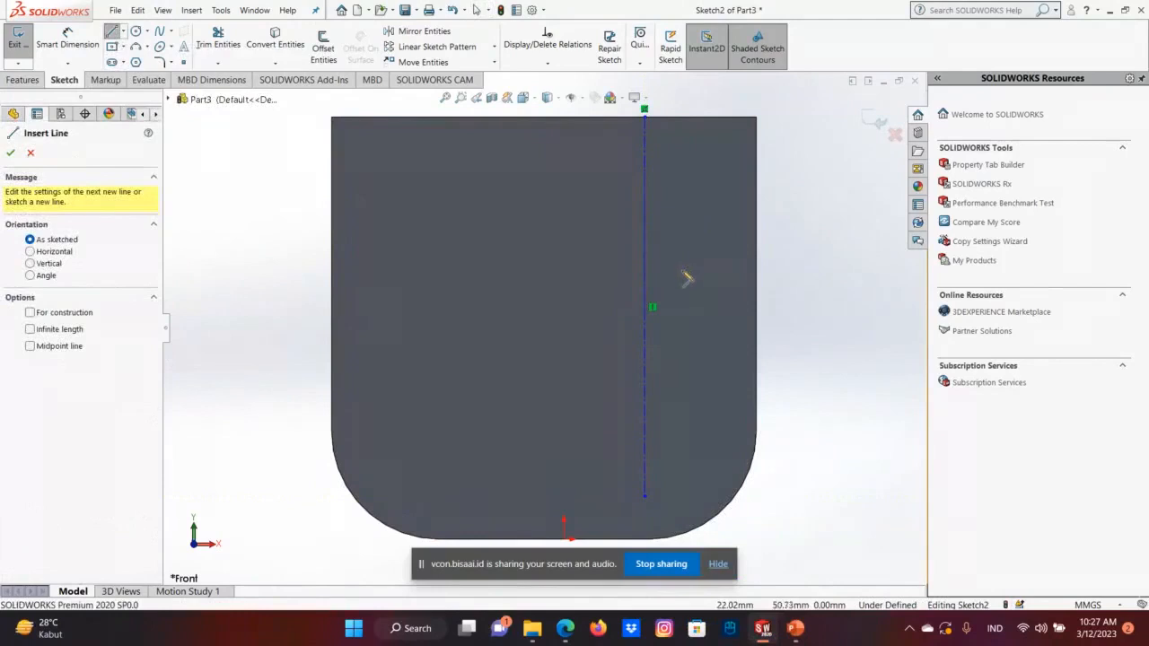
left_click(644, 238)
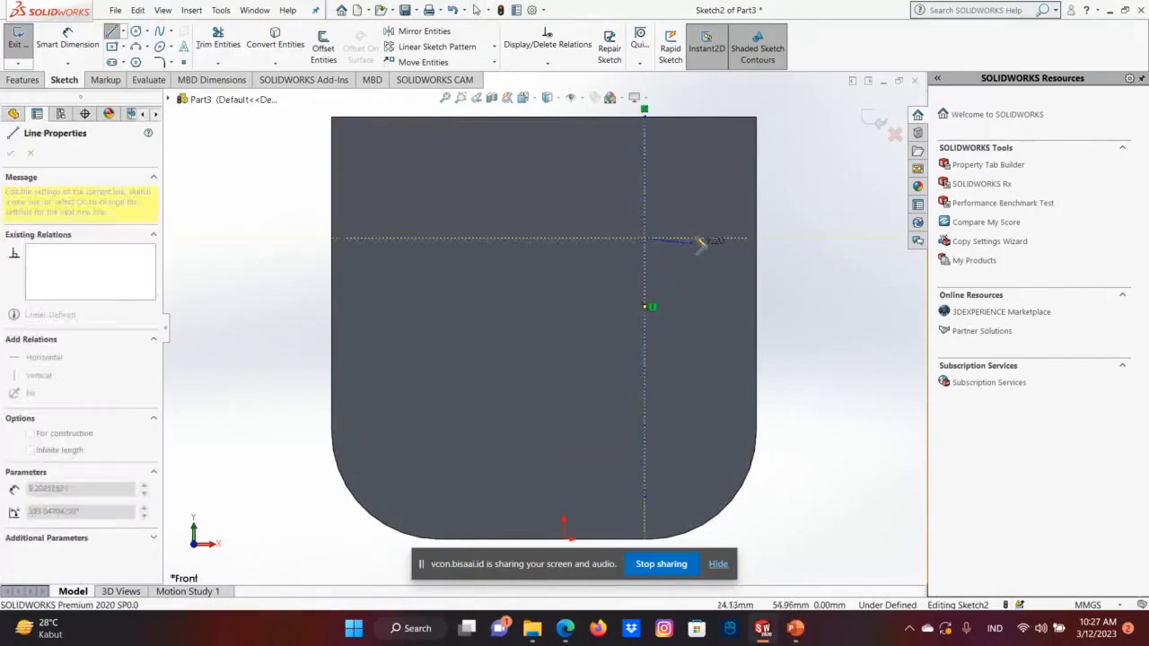
left_click(695, 239)
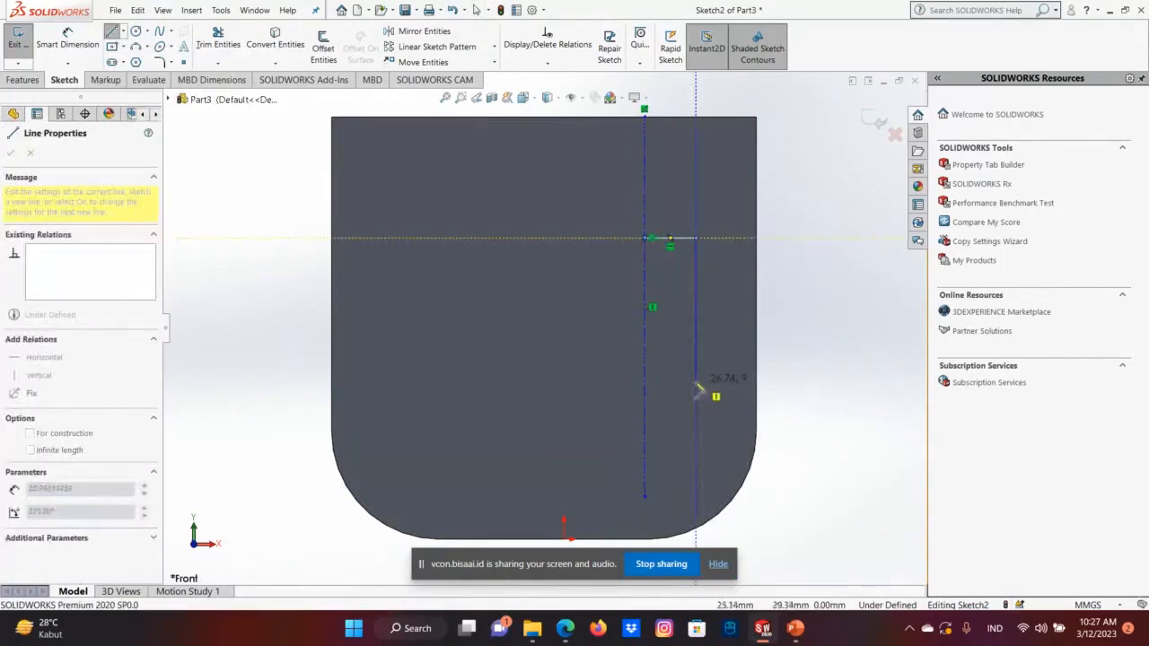
left_click(696, 384)
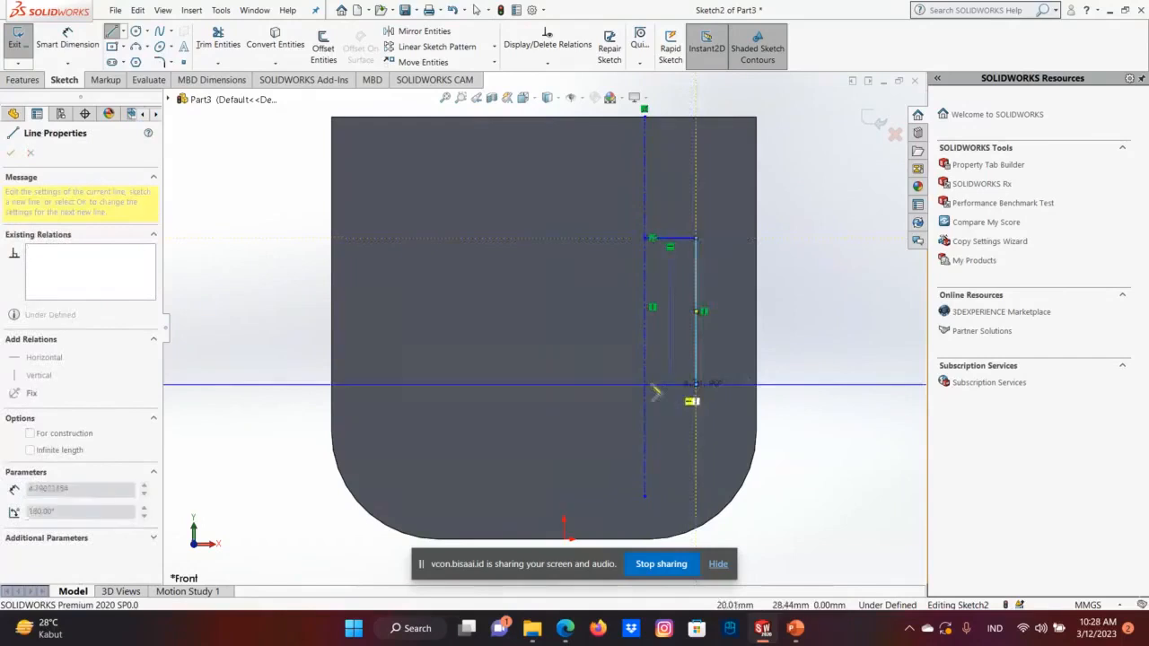
left_click(645, 384)
right_click(648, 388)
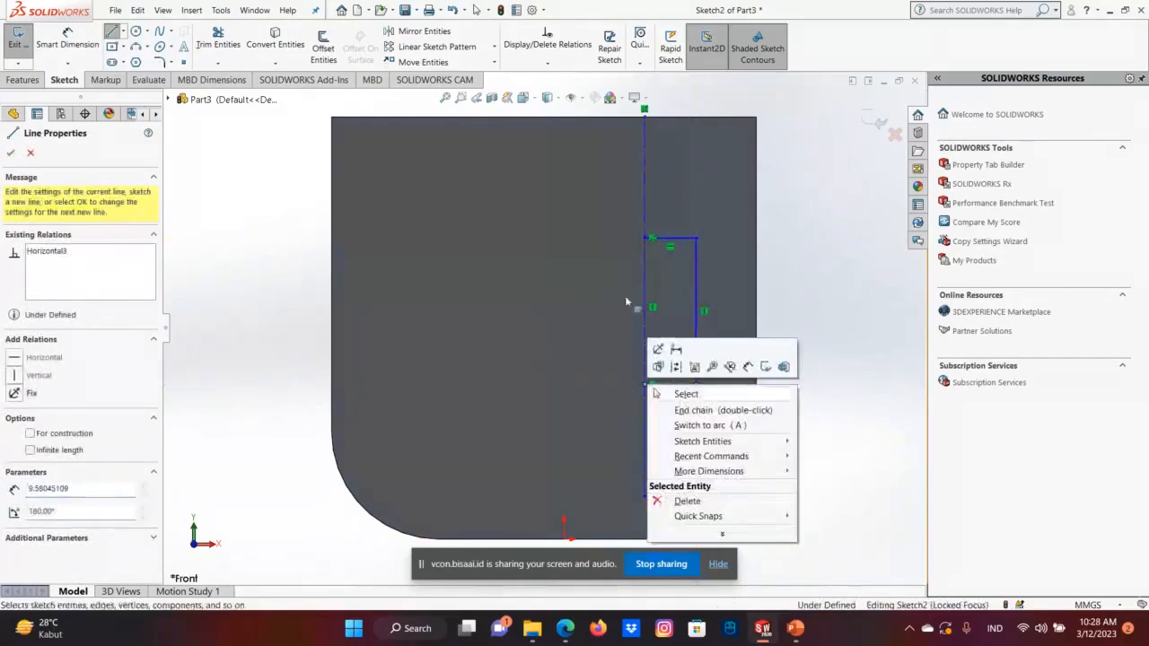
key("Escape")
Mirror the three half-rectangle lines about the vertical centerline, keeping the originals.
left_click(457, 30)
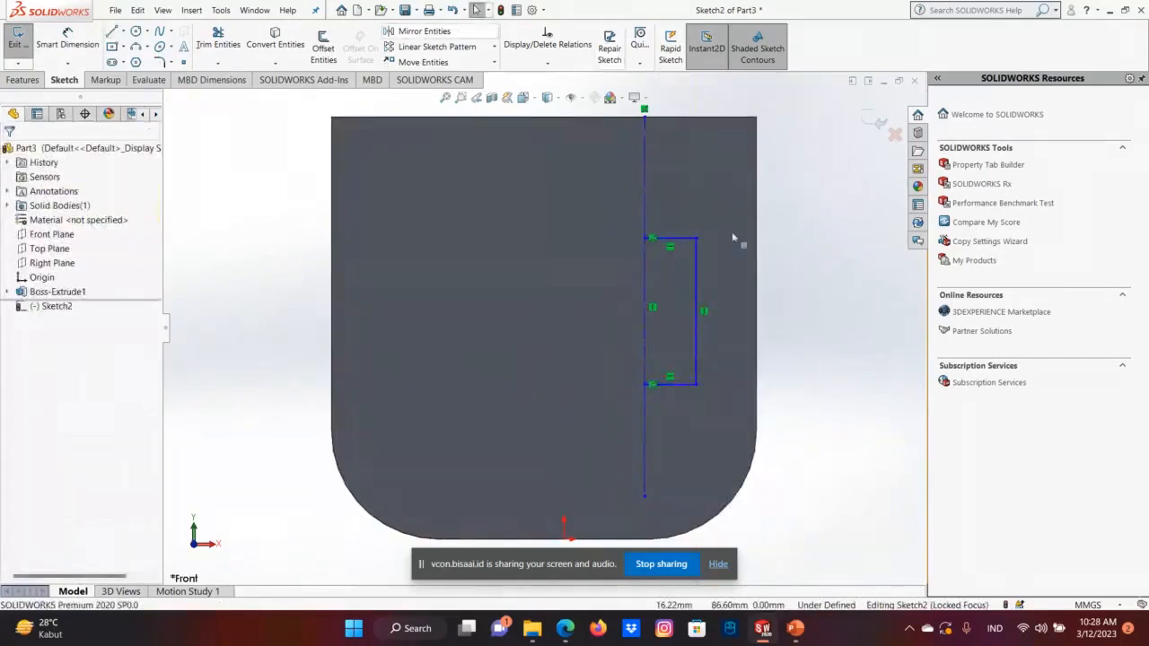
left_click(684, 239)
left_click(697, 300)
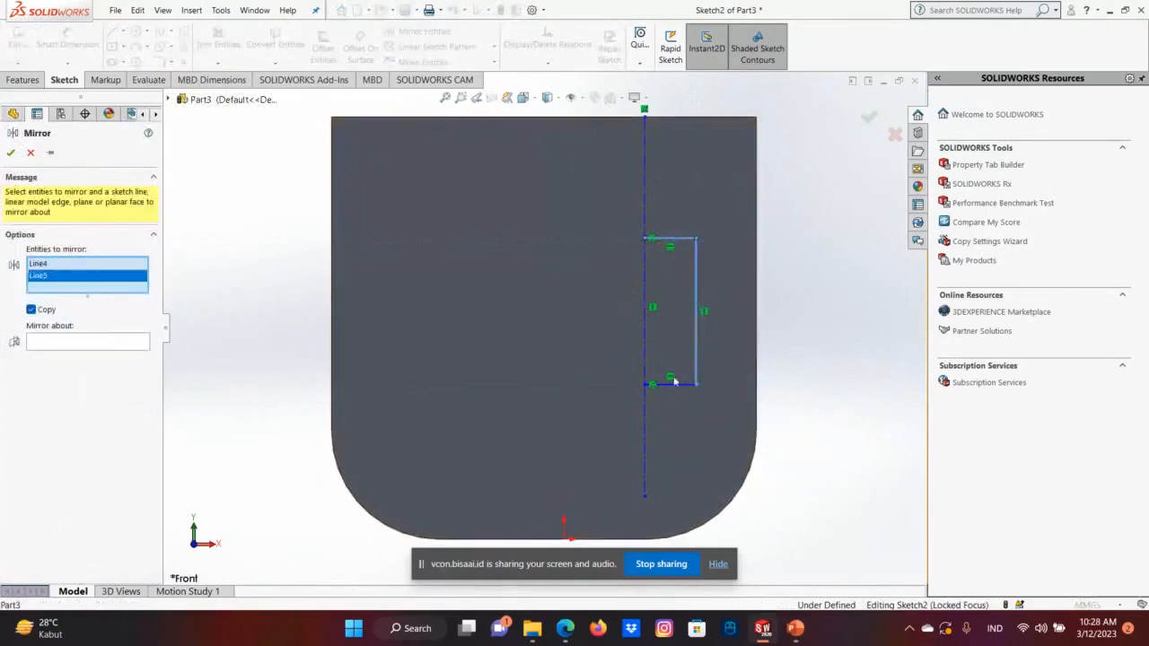
left_click(679, 384)
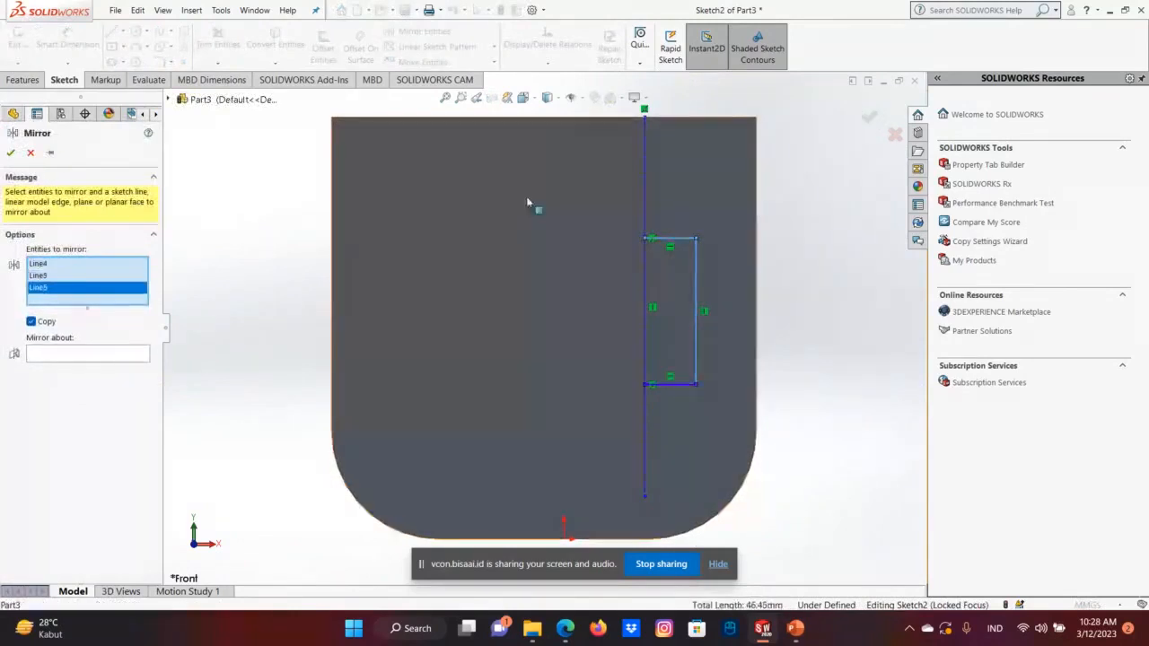
left_click(106, 355)
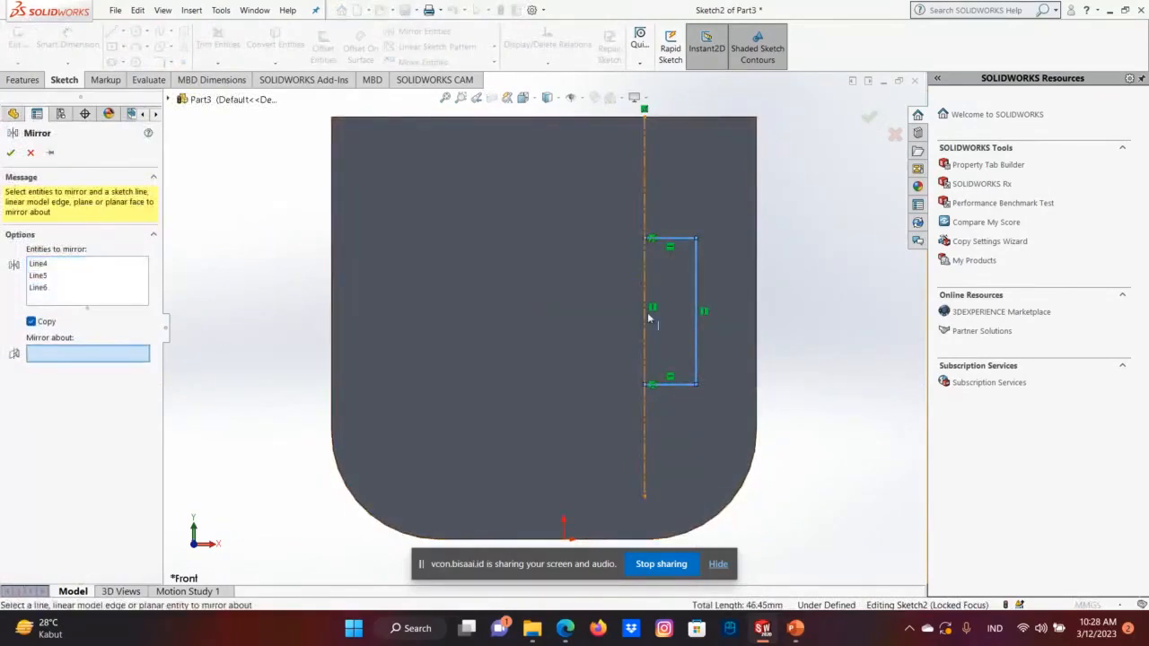
left_click(648, 316)
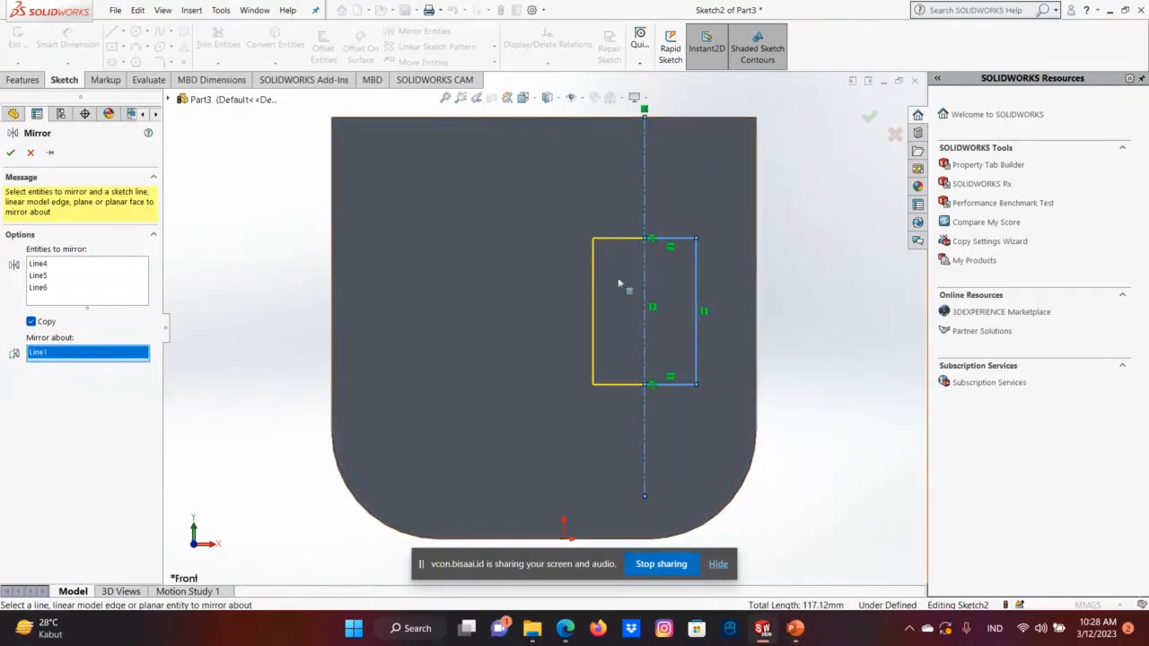
left_click(870, 117)
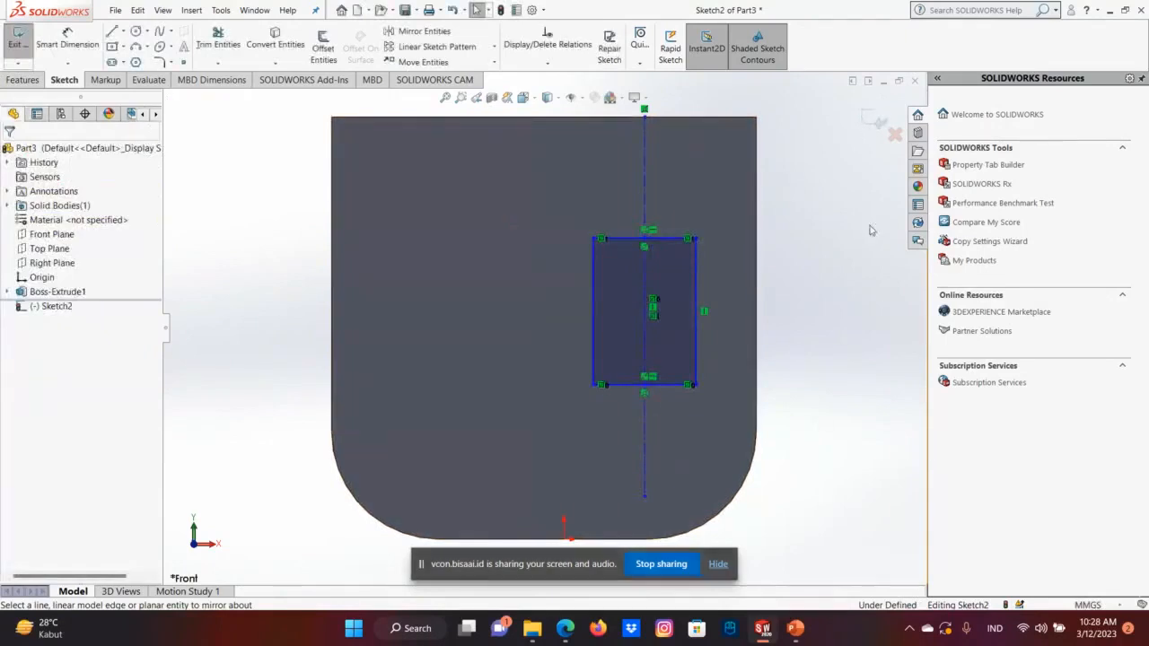
Finish the sketch and make a 70 mm blind extruded cut through the body from the rectangle.
left_click(875, 120)
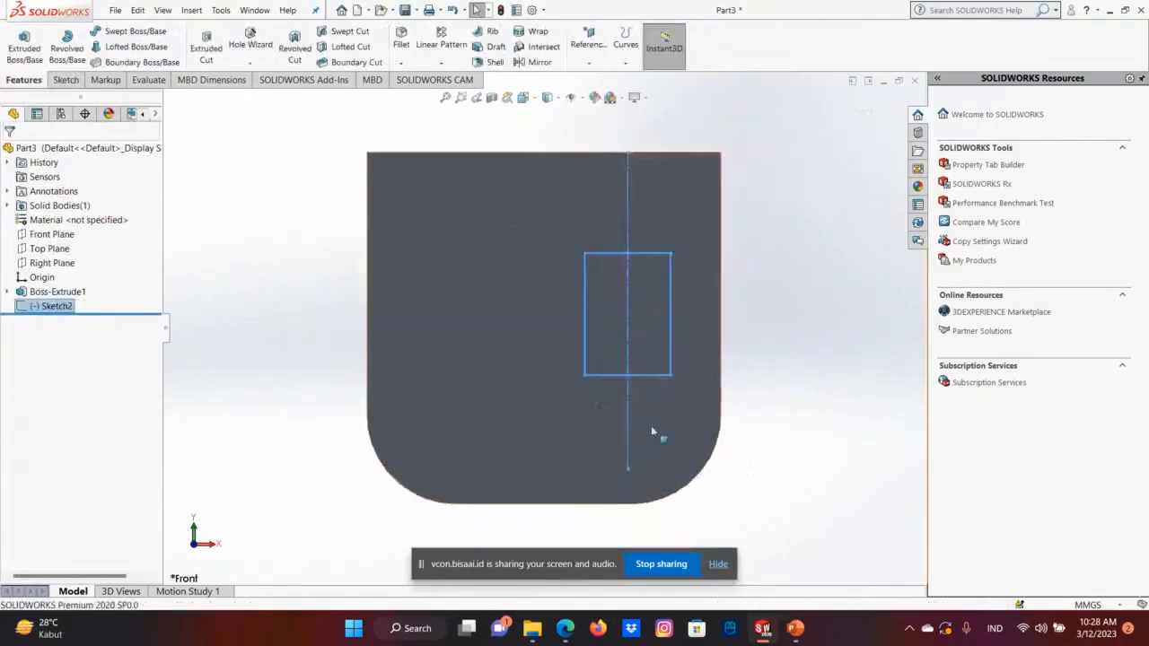
right_click(703, 328)
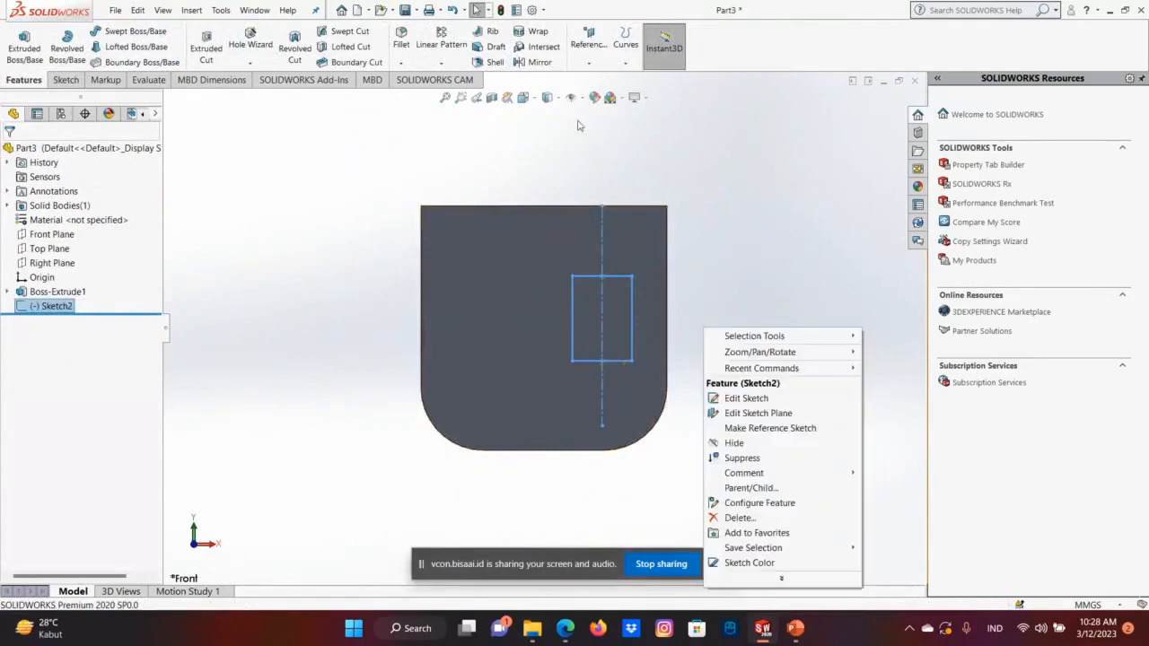
left_click(533, 99)
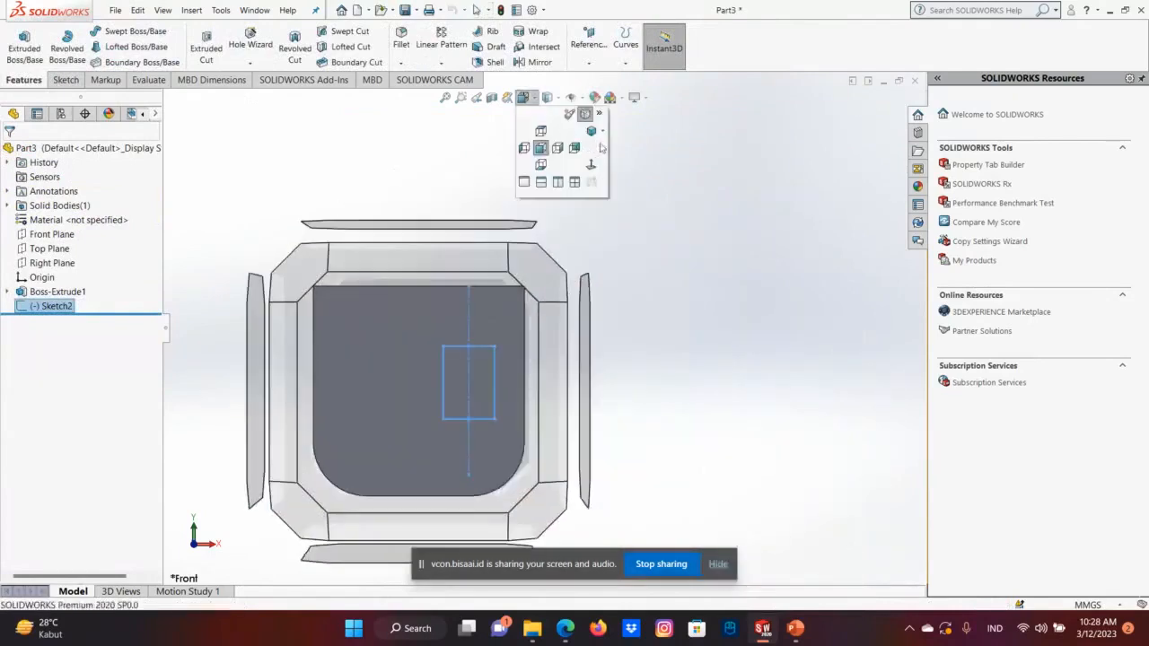
left_click(592, 167)
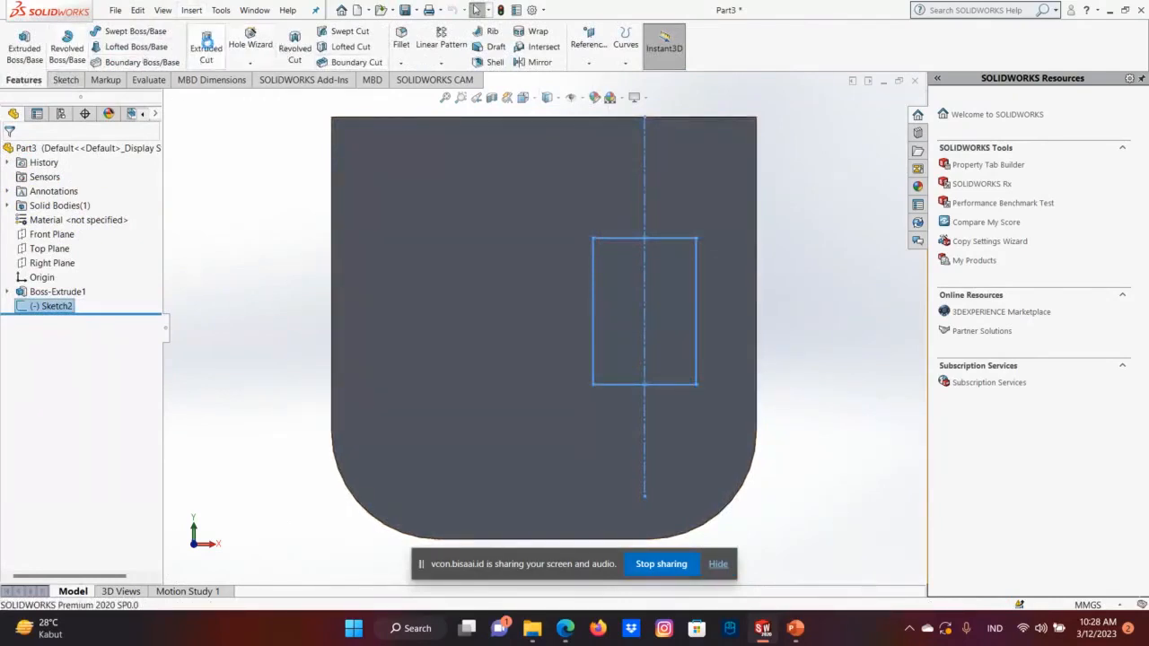
left_click(206, 49)
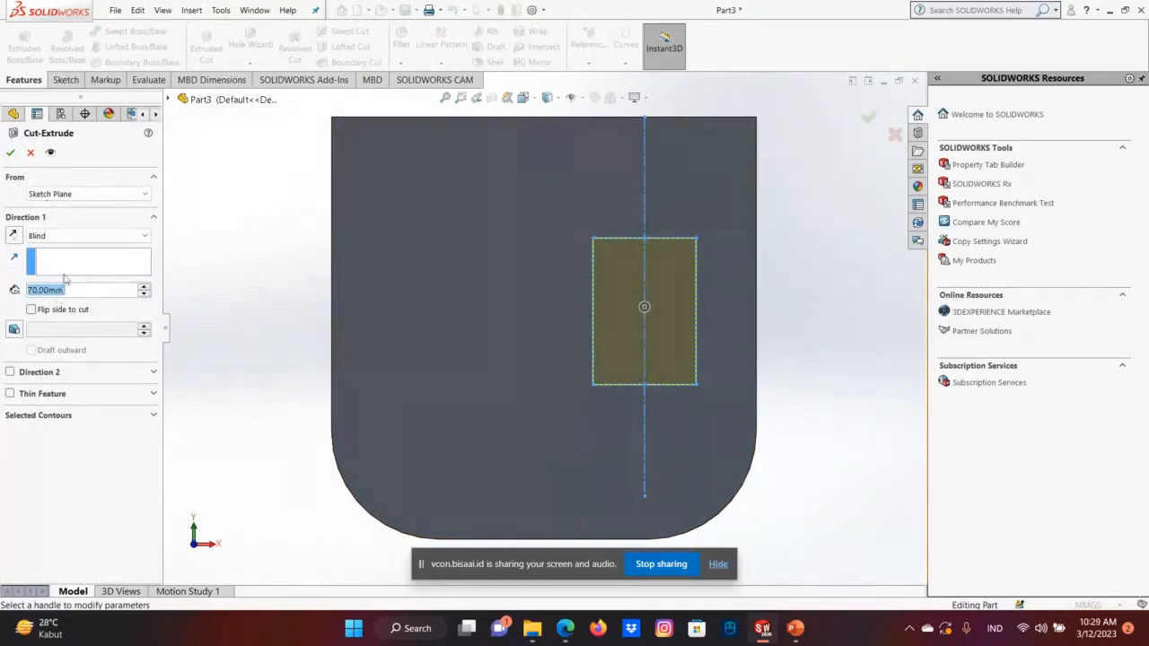
left_click(7, 152)
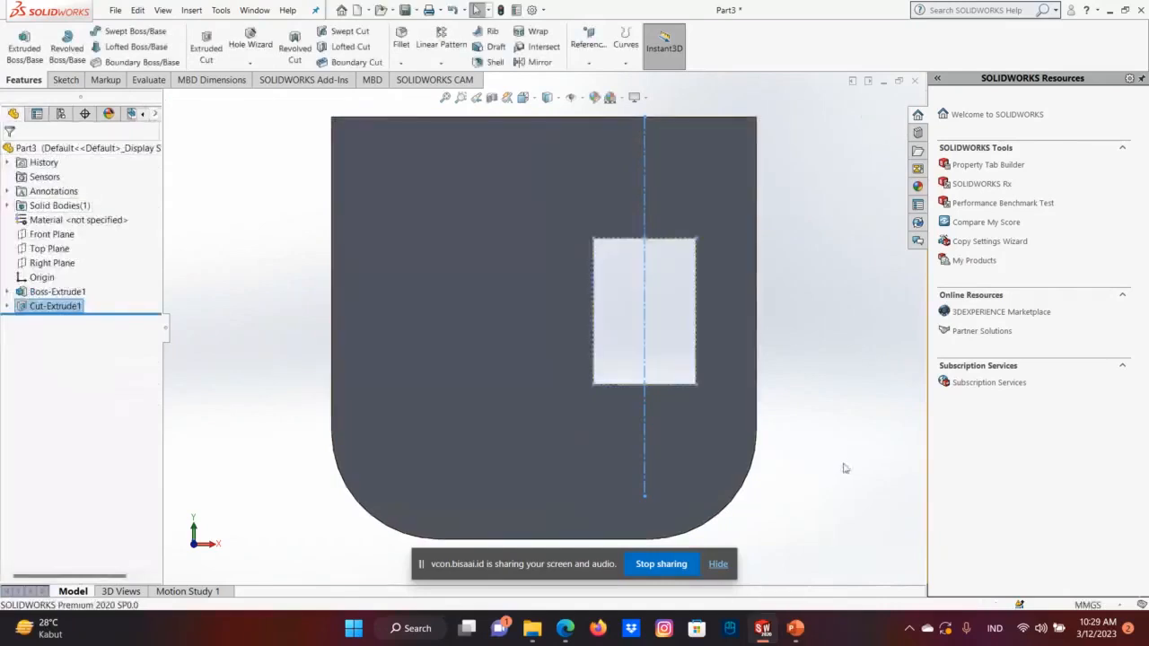
Examine the rectangular cut from the front, side and rear of the body.
middle_click_drag(841, 456, 705, 515)
key("Right")
key("Right")
key("Right")
key("Right")
key("Right")
key("Right")
key("Right")
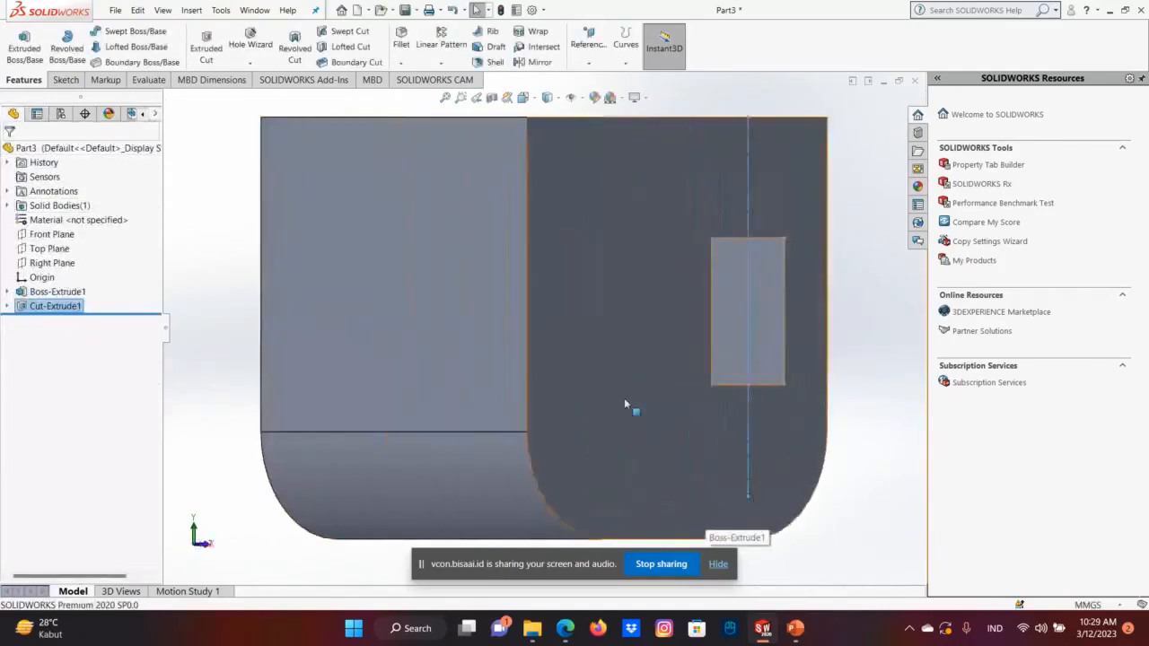
key("Right")
key("Right")
key("Right")
key("Right")
key("Right")
key("Right")
key("Right")
key("Right")
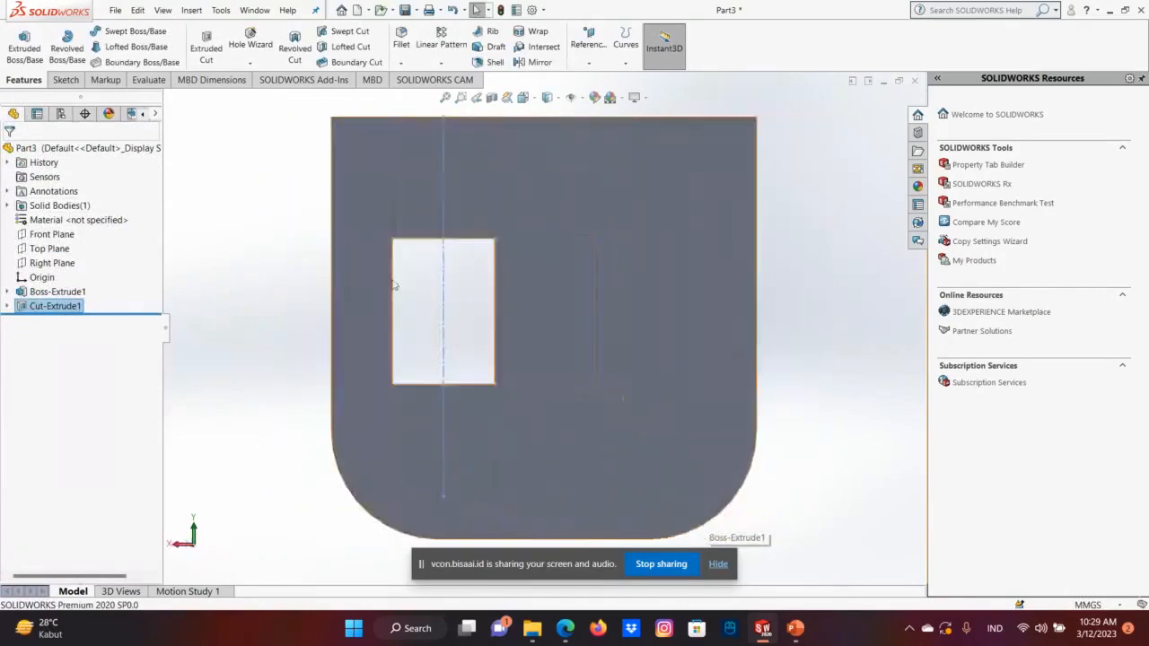
key("Right")
key("Right")
key("Right")
key("Right")
key("Right")
key("Right")
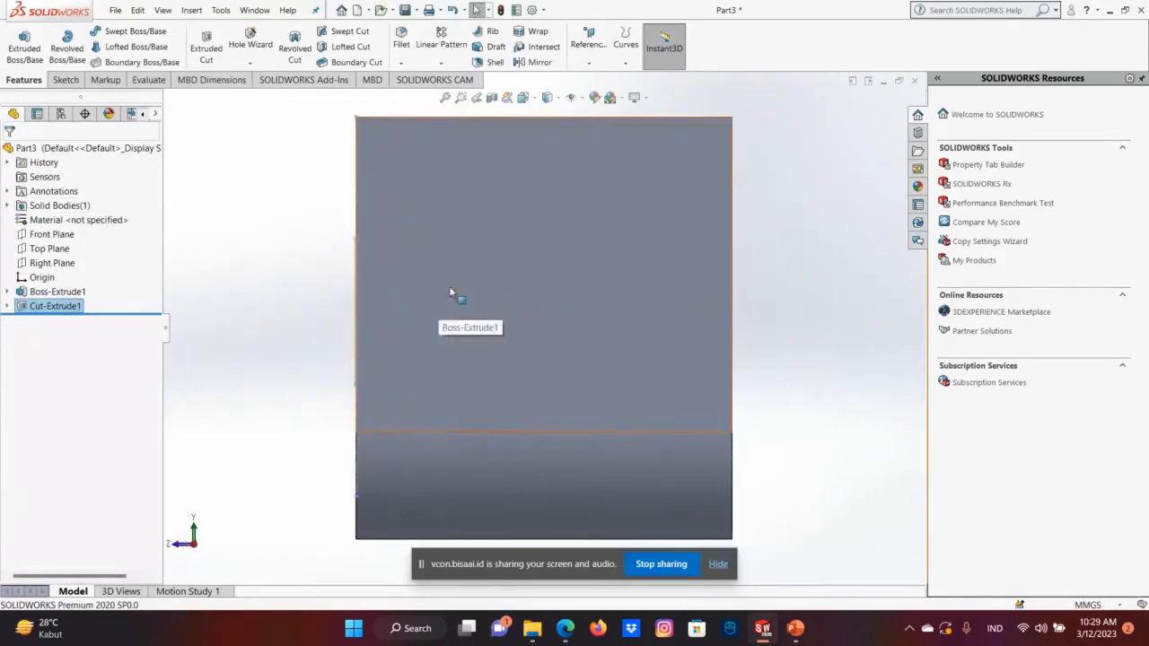
key("Right")
key("Right")
key("Right")
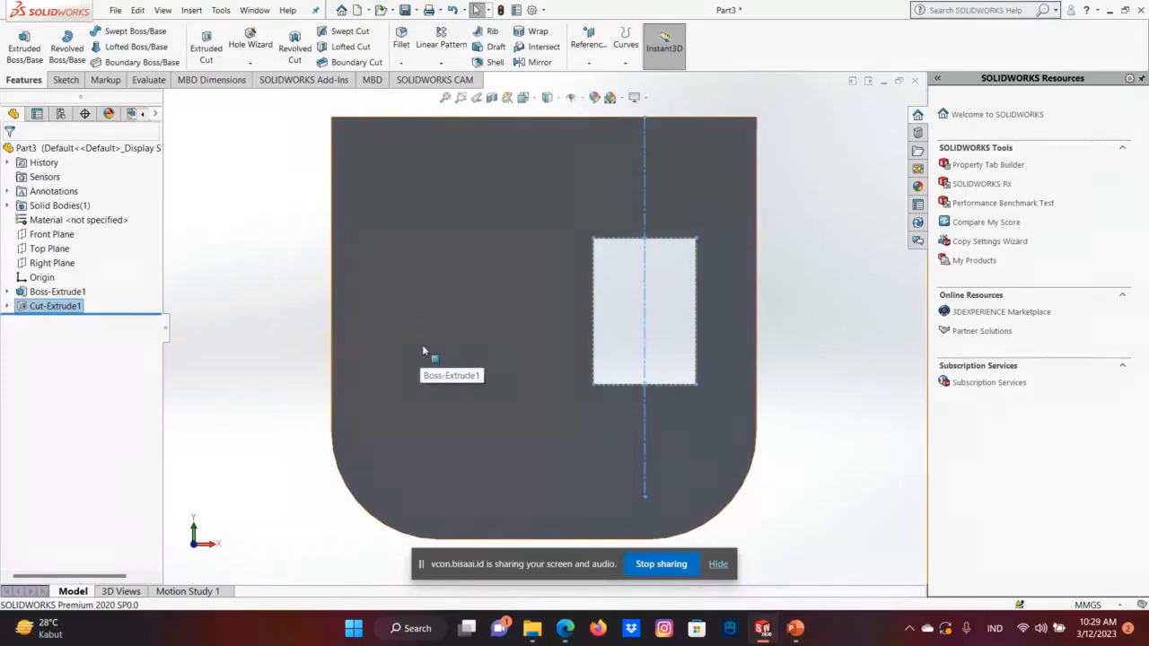
key("Right")
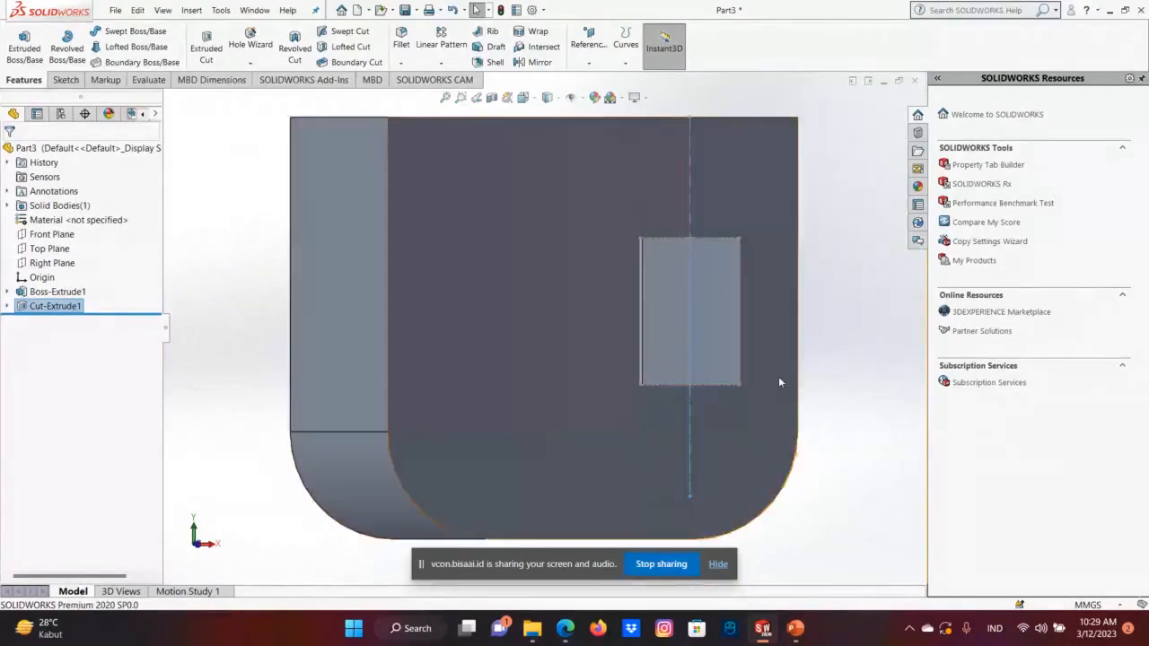
key("Right")
key("Right")
key("Right")
key("Right")
key("Right")
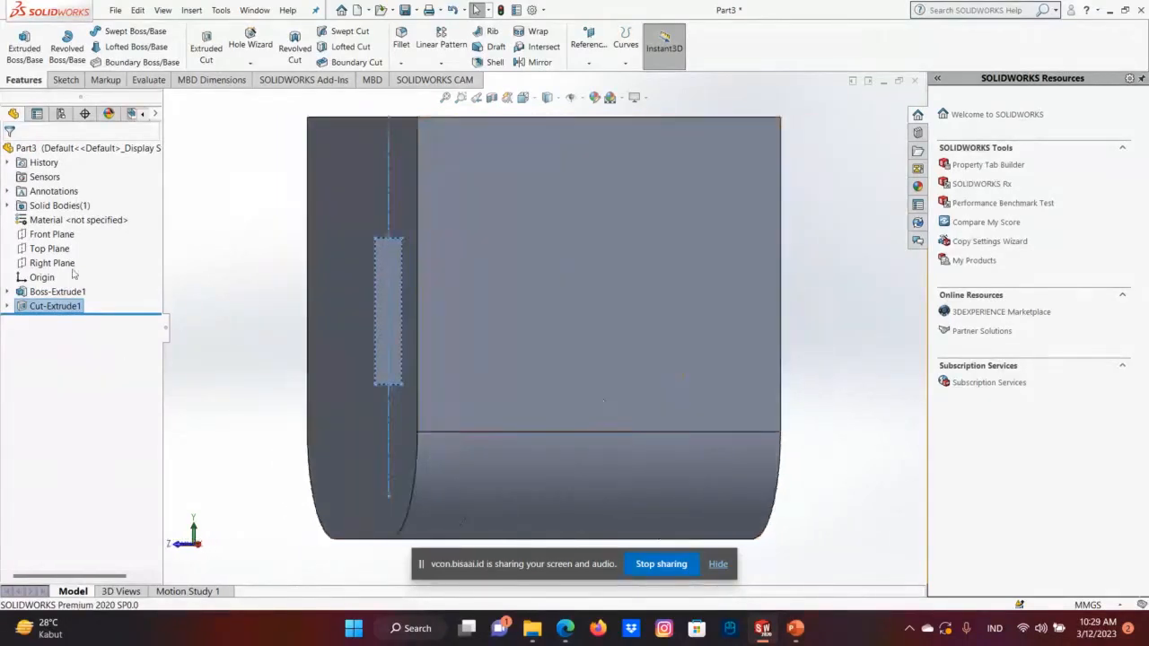
key("Right")
Start a new sketch on the Right Plane.
right_click(53, 262)
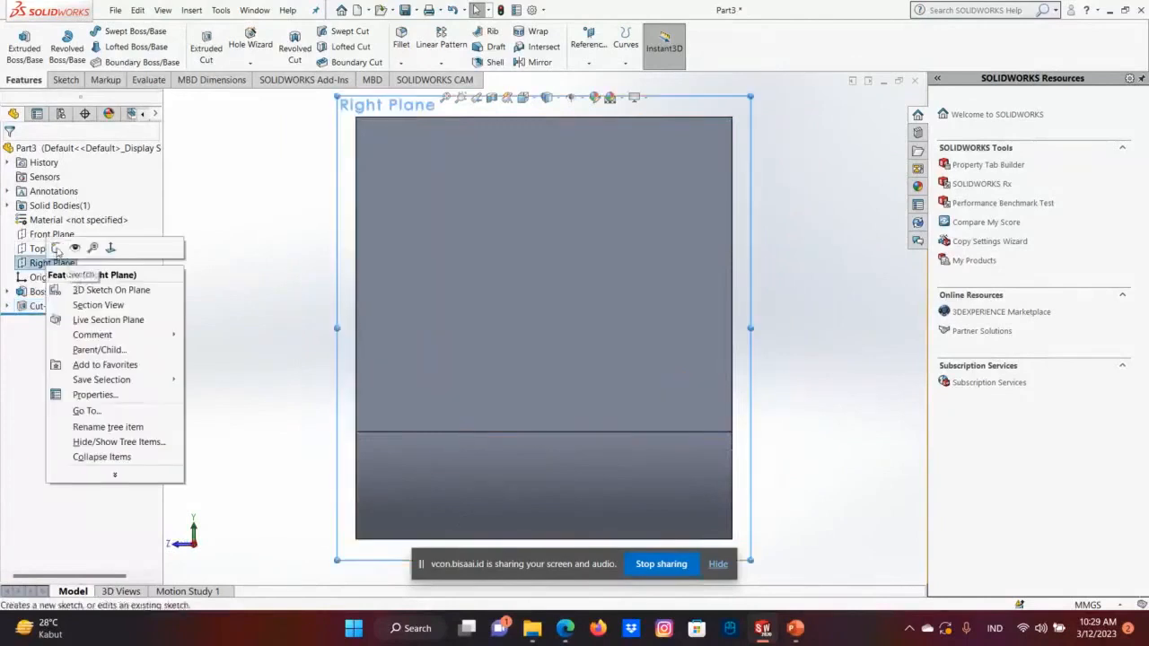
left_click(55, 250)
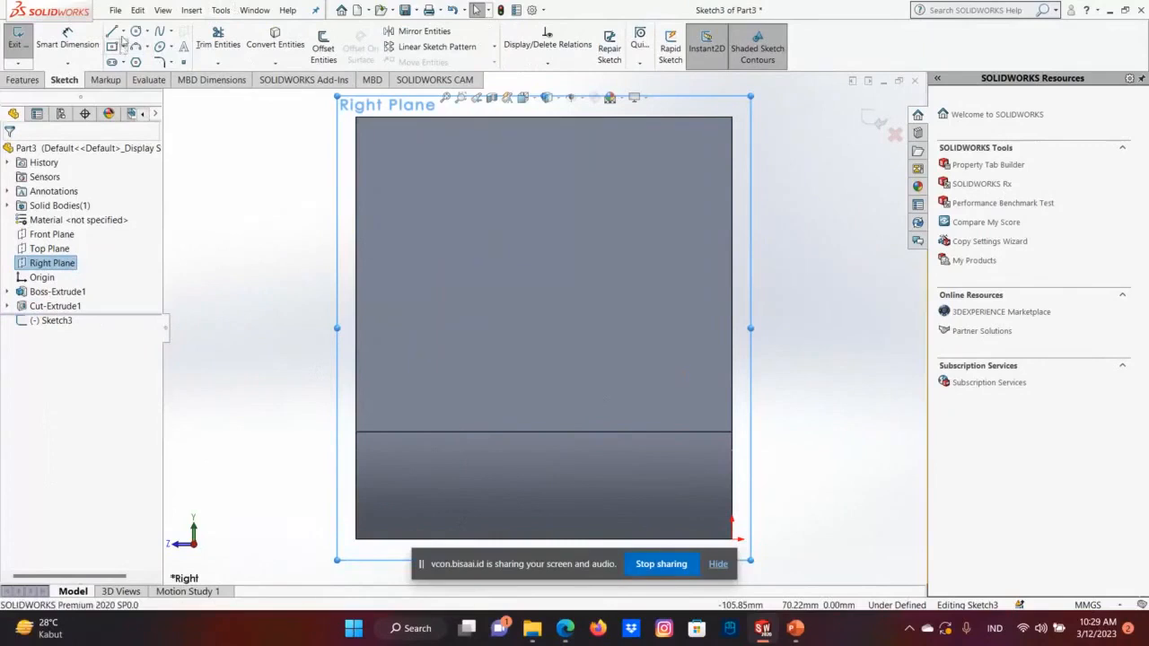
scroll(526, 232, "down", 1)
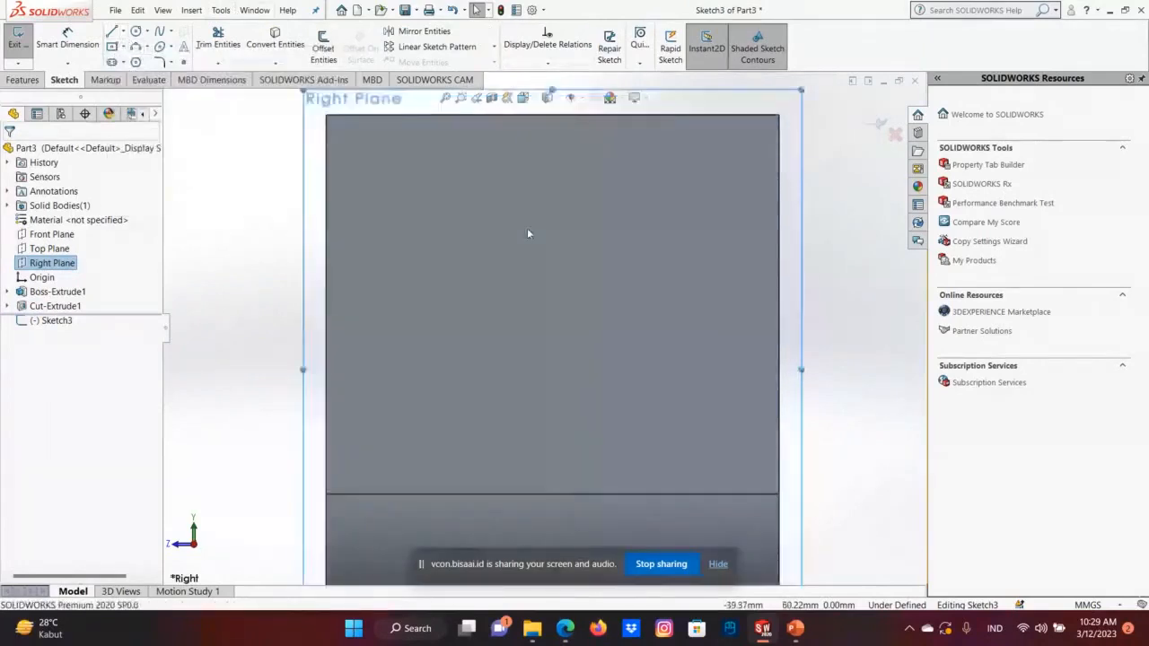
scroll(527, 233, "up", 3)
Try a vertical centerline rising from the midpoint of the body's top edge, and undo it.
left_click(120, 32)
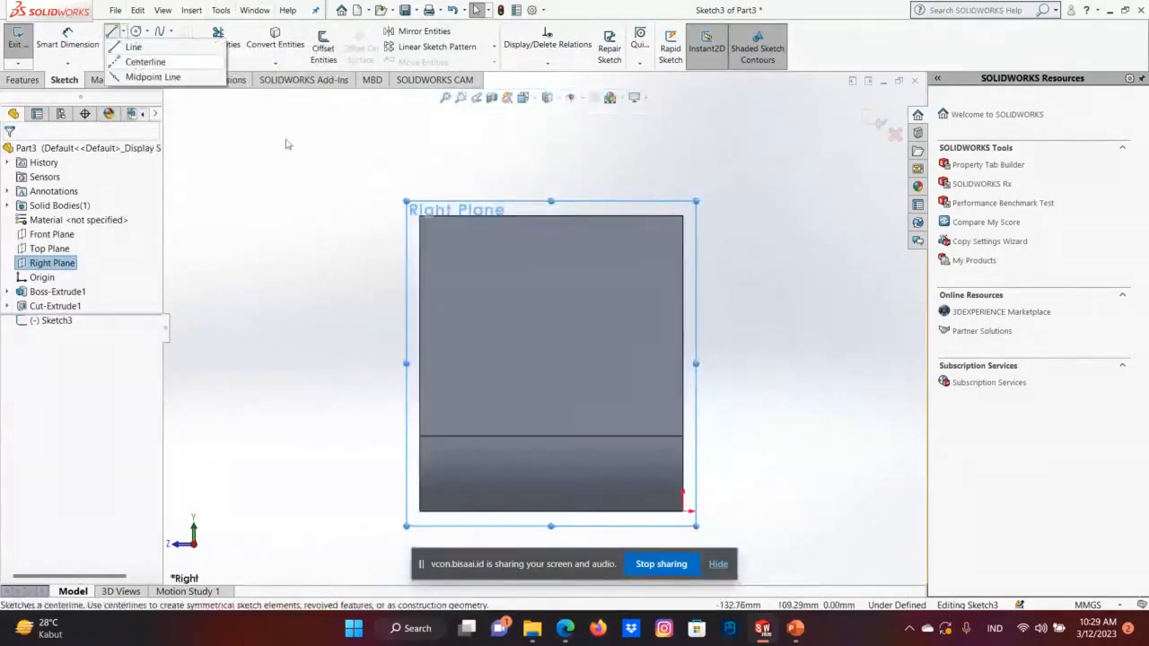
left_click(134, 59)
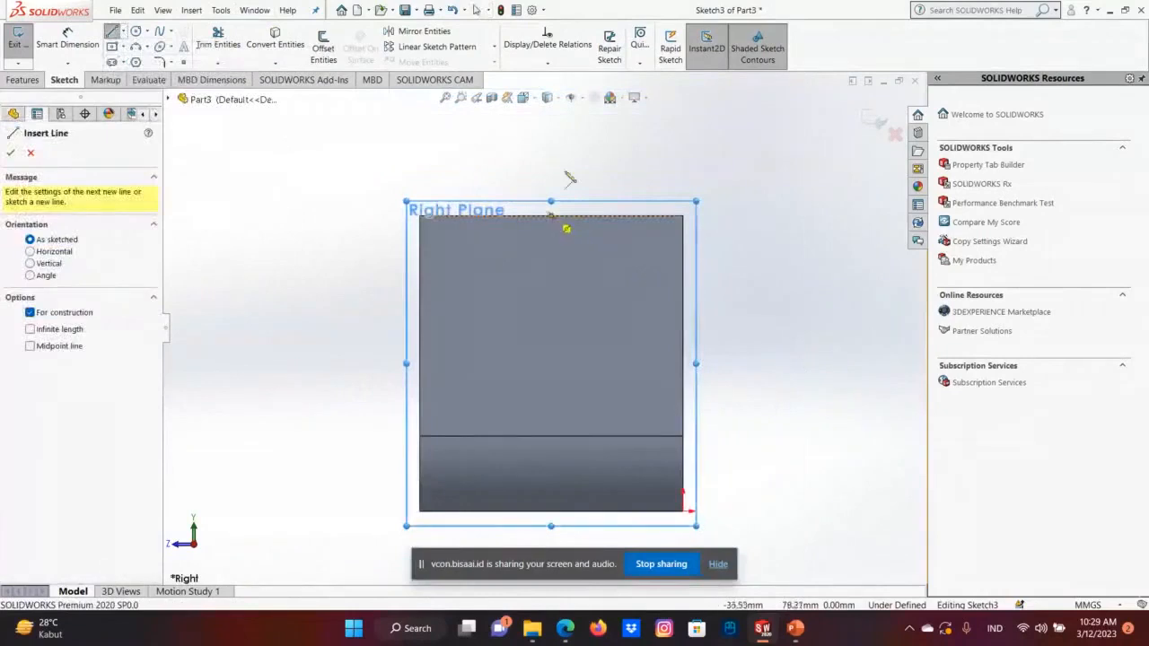
left_click(551, 215)
left_click(551, 108)
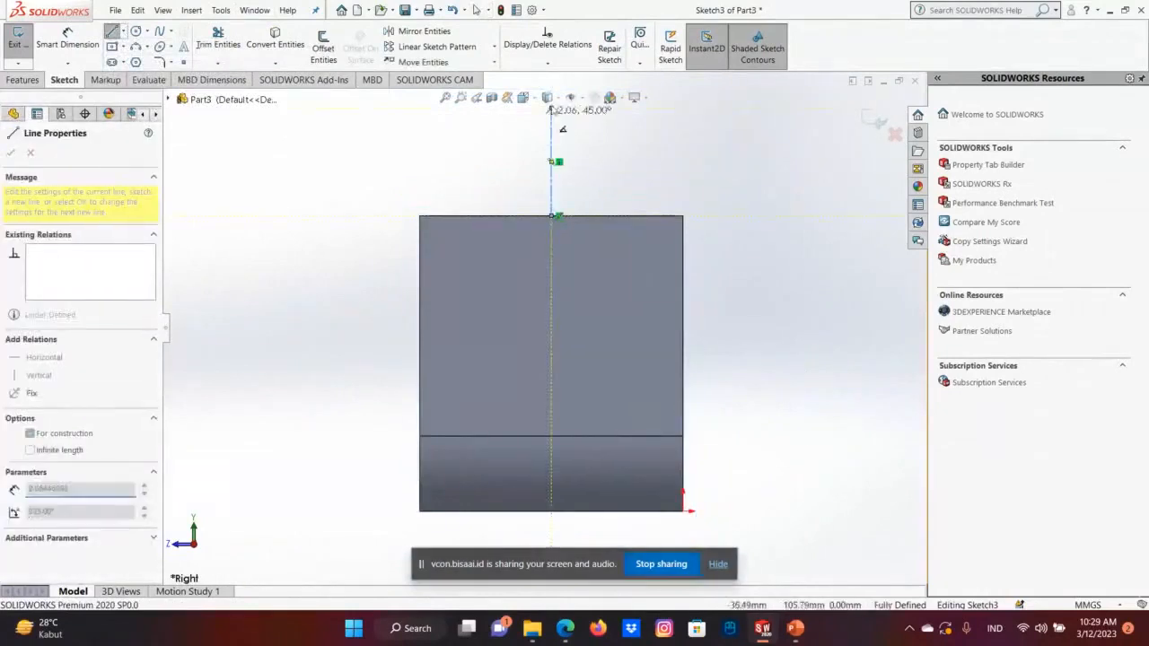
right_click(551, 109)
left_click(588, 119)
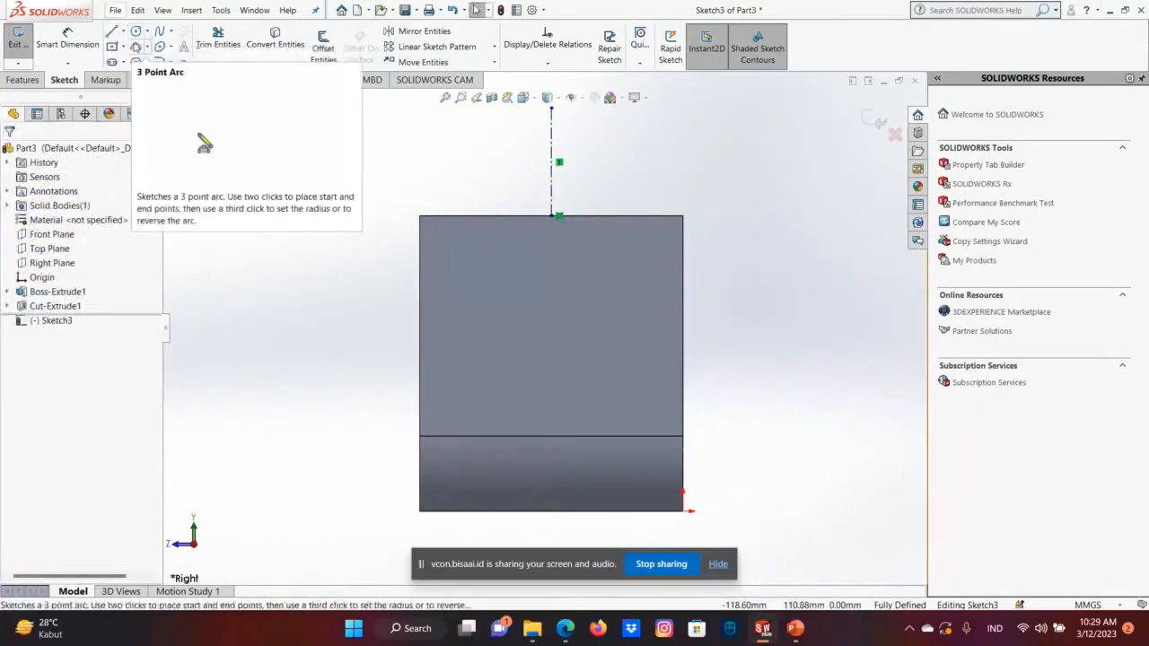
left_click(138, 10)
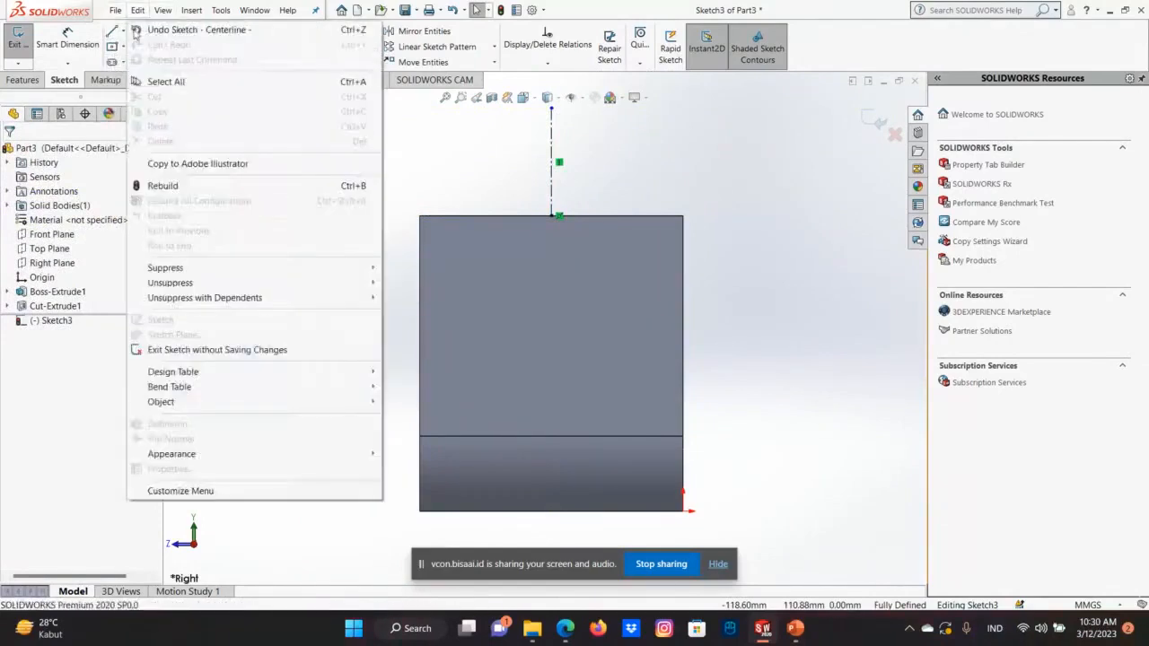
left_click(157, 26)
Draw a vertical centerline about 80 mm long upward from the midpoint of the lower horizontal edge, ending above the body.
left_click(114, 33)
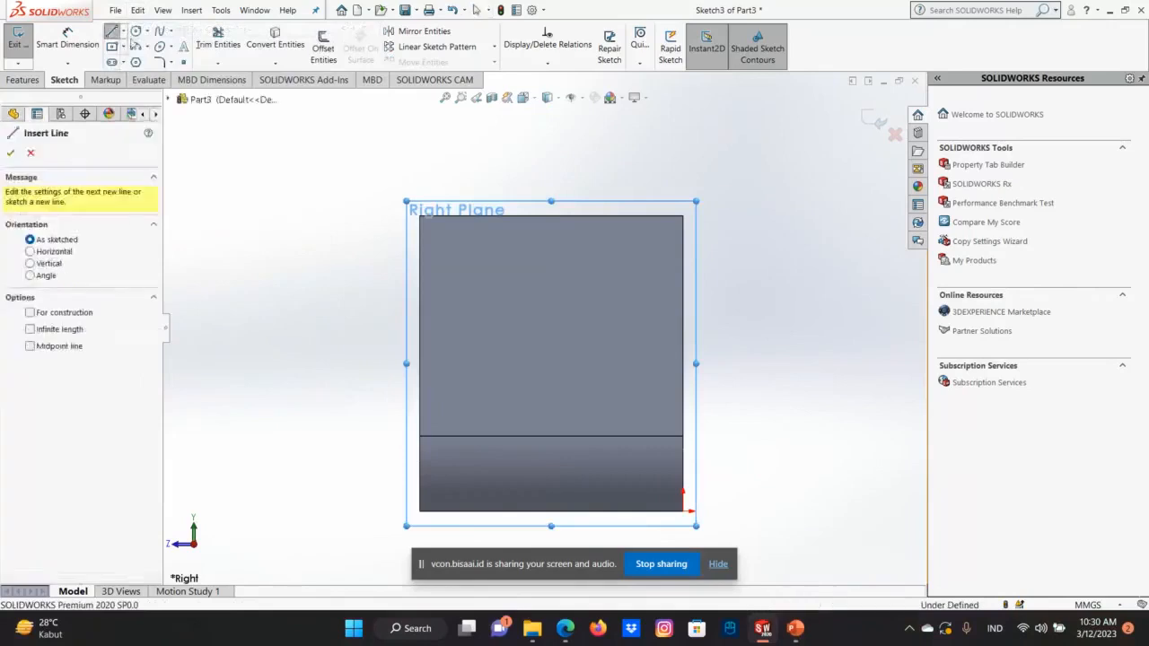
left_click(123, 33)
left_click(151, 58)
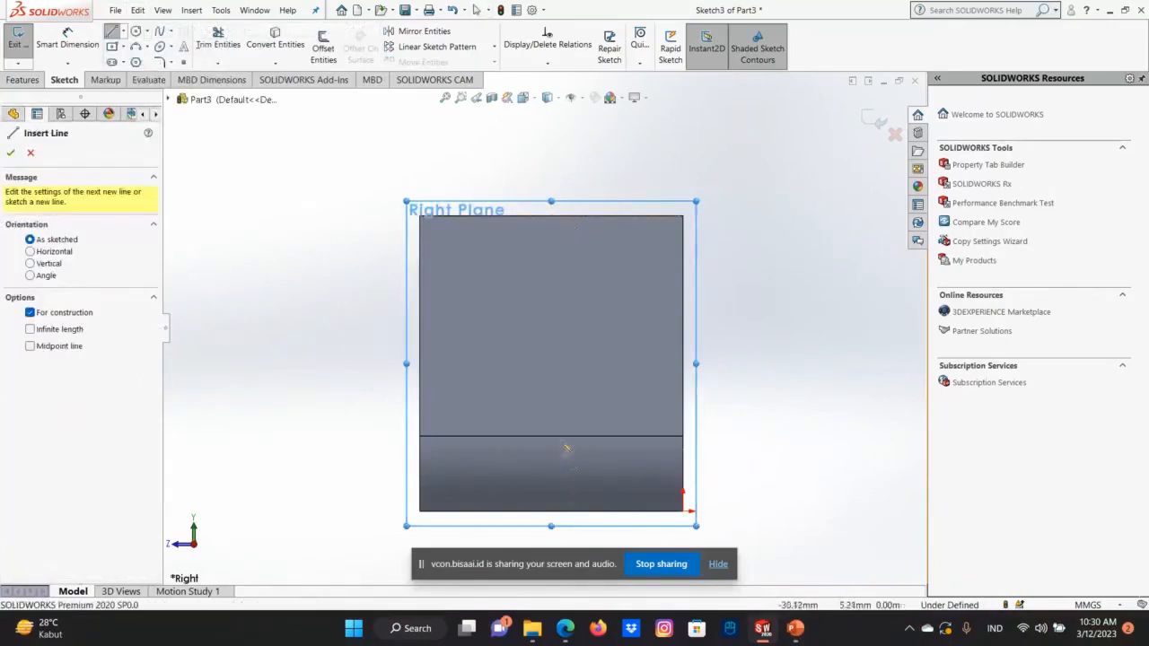
left_click_drag(551, 437, 539, 205)
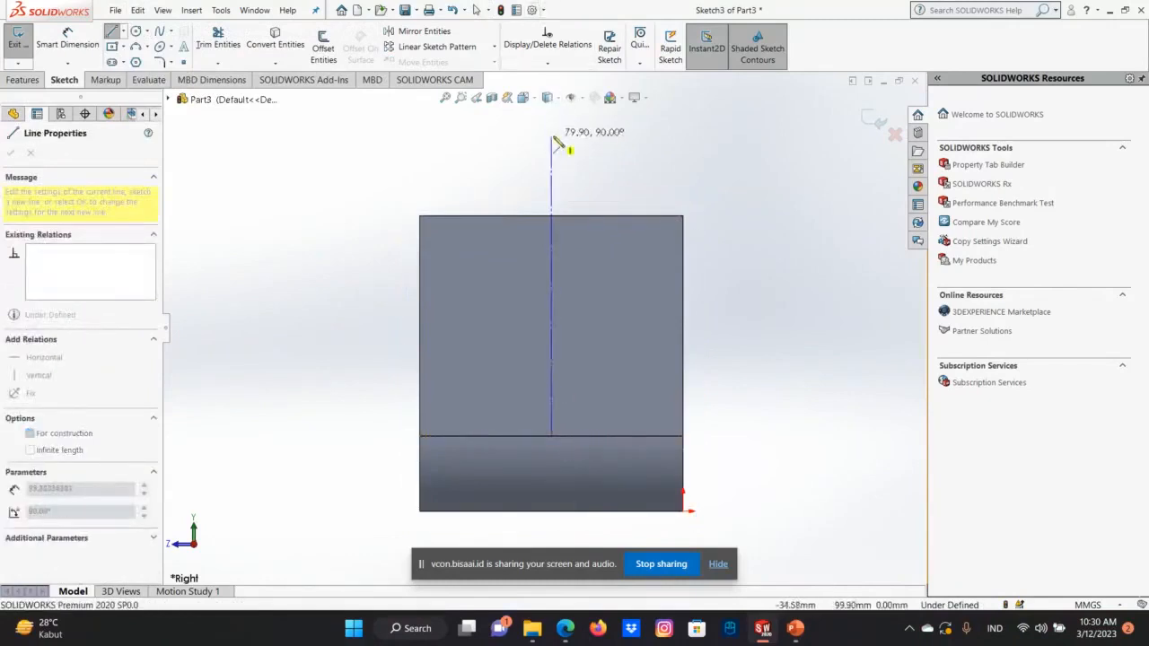
left_click(551, 137)
right_click(553, 138)
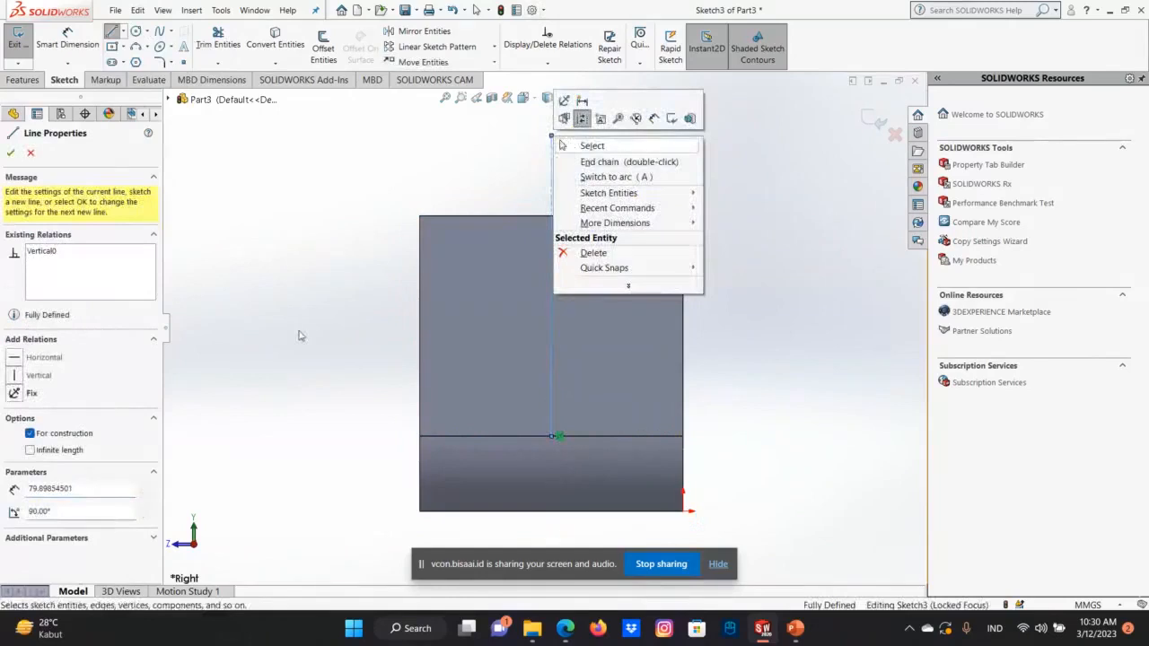
Draw a closed rectangle of lines about 30 mm wide and 29 mm high from the centerline's midpoint upward, on the origin's side of the centerline.
left_click(124, 34)
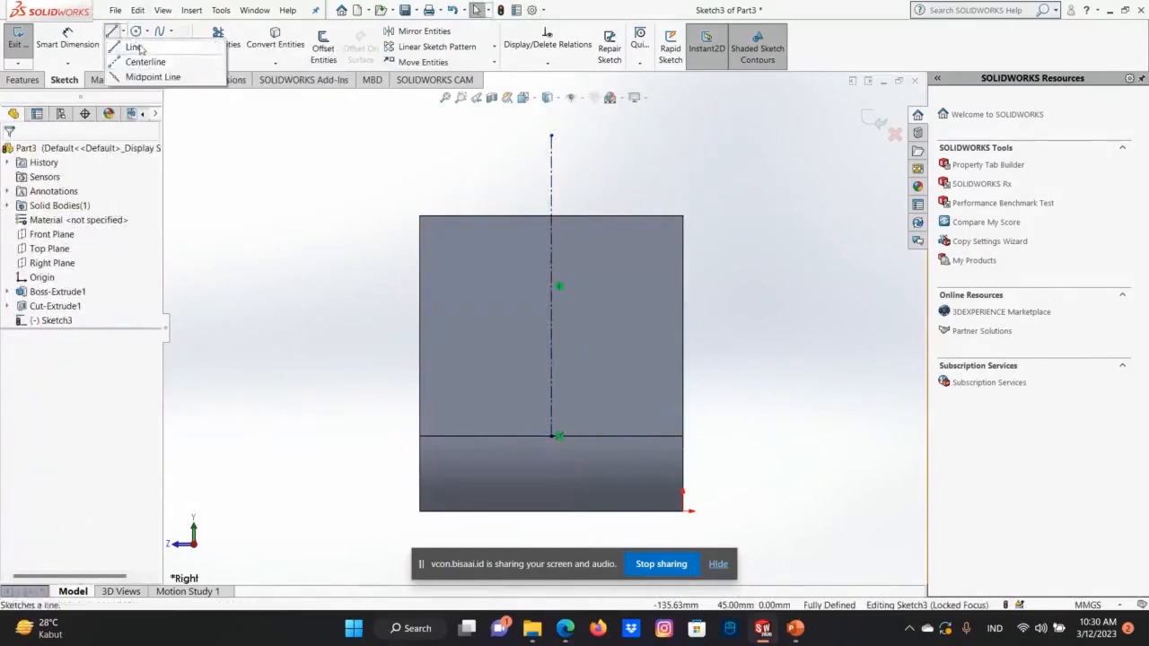
left_click(136, 47)
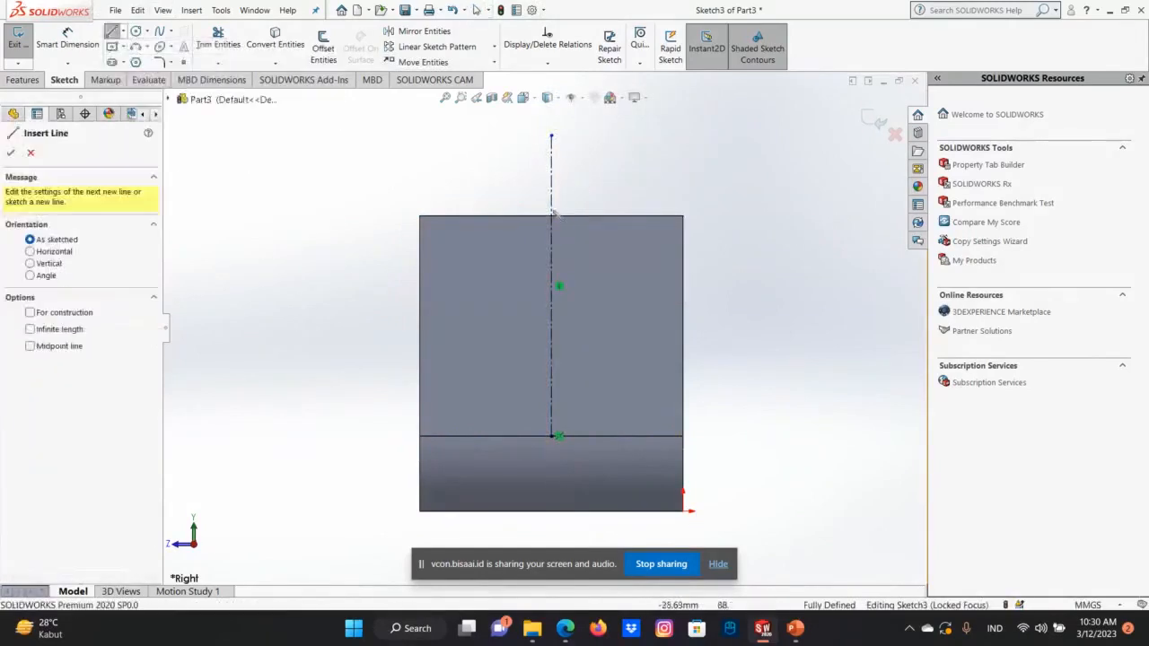
left_click(551, 286)
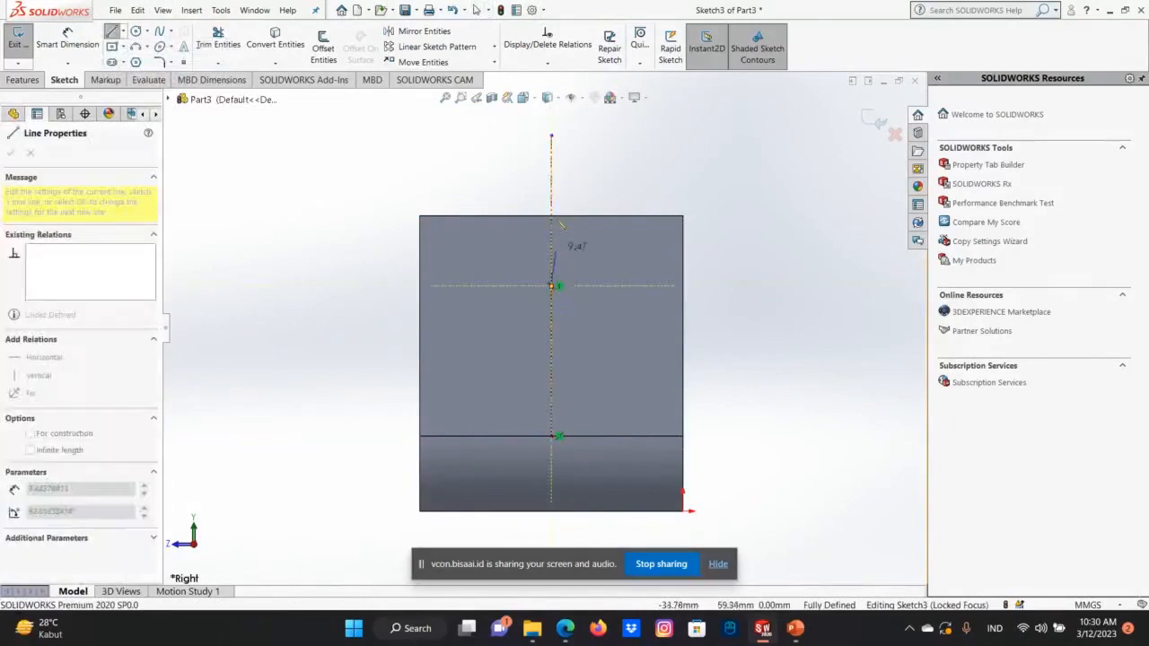
left_click(552, 178)
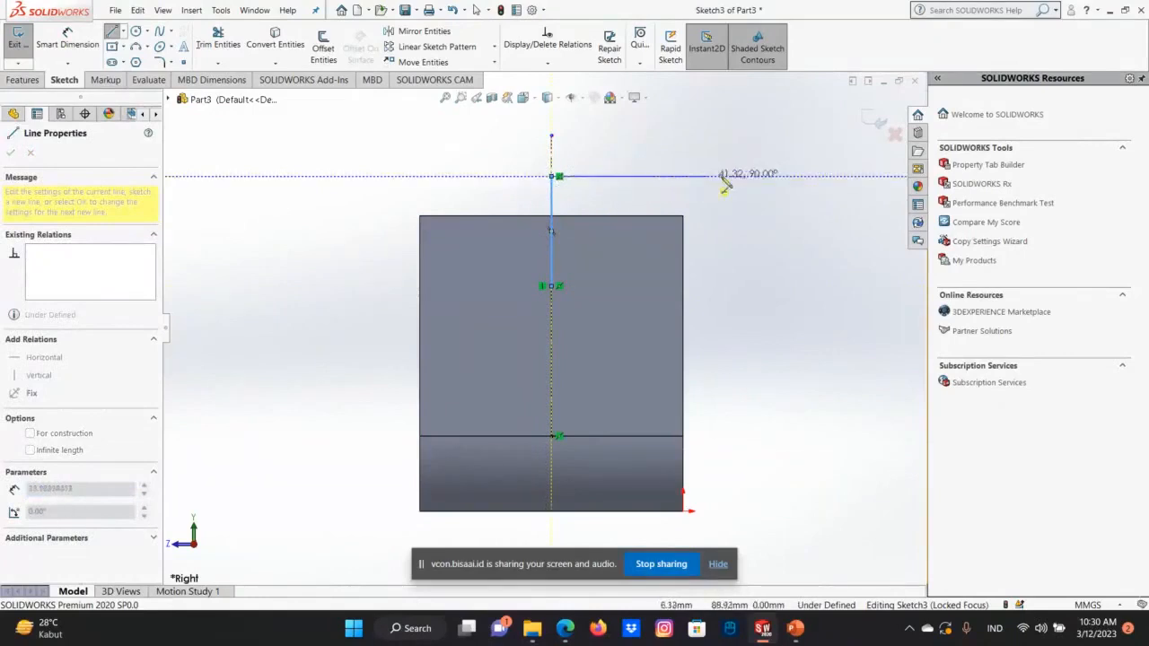
left_click(664, 176)
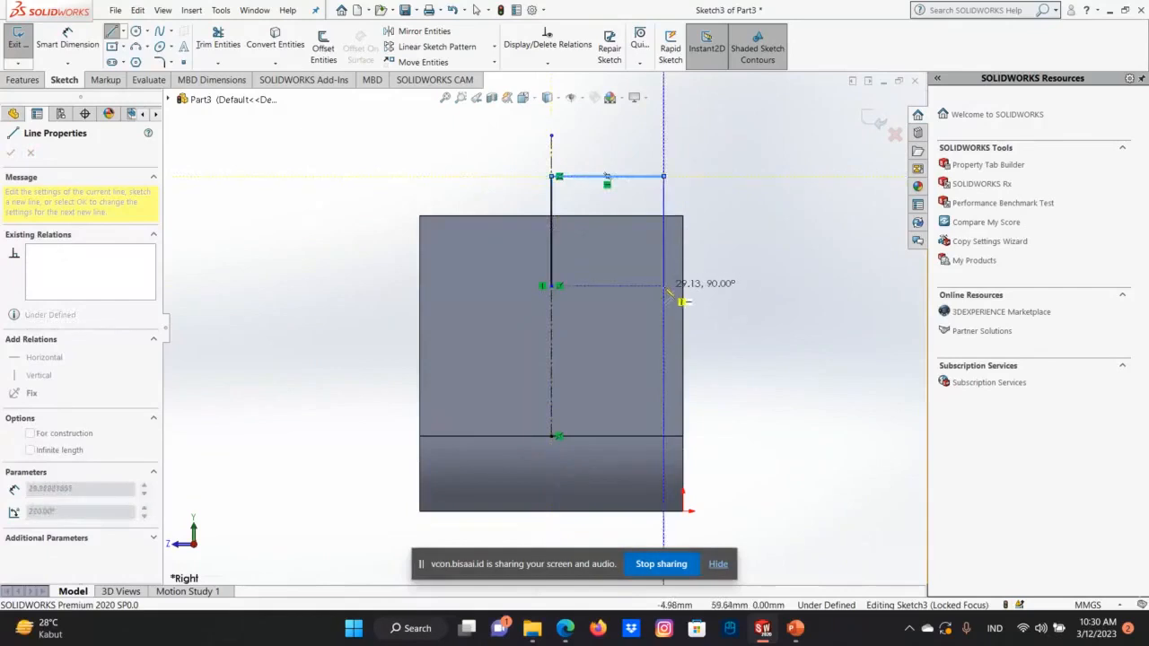
left_click(664, 231)
right_click(553, 288)
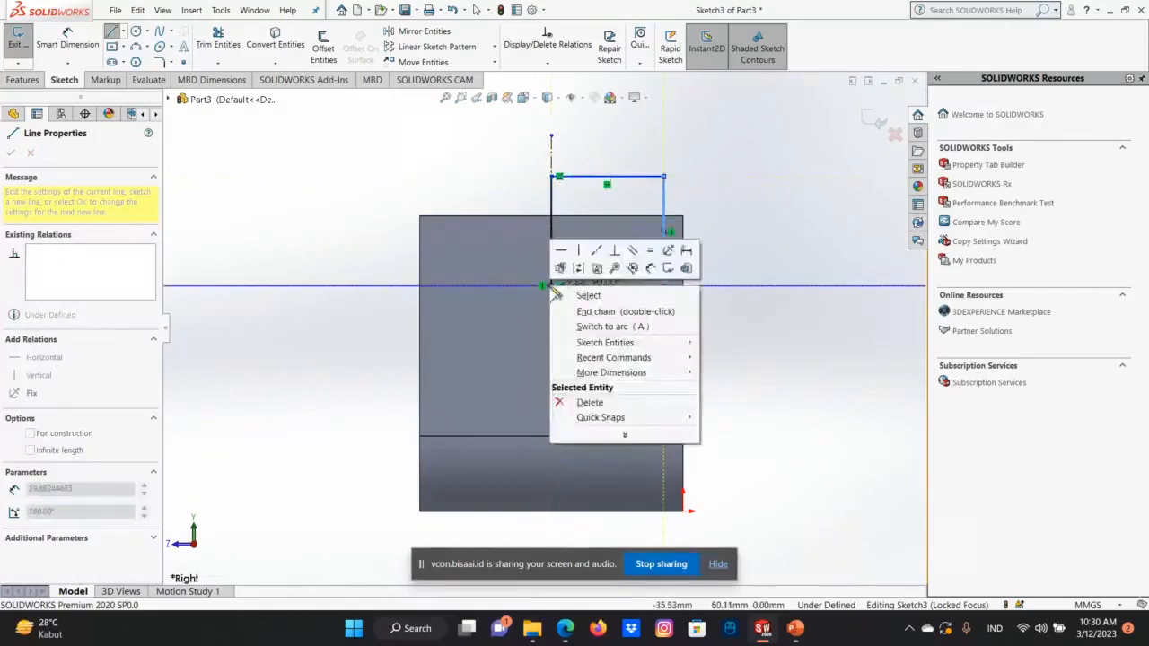
left_click(552, 286)
left_click(551, 286)
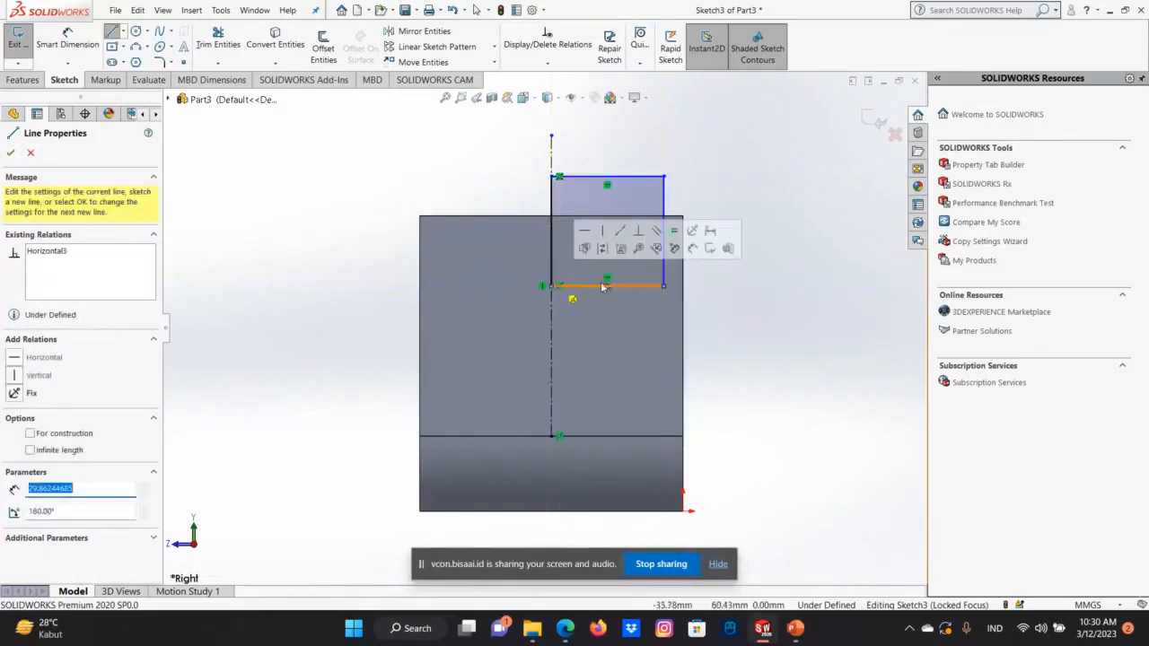
left_click(11, 154)
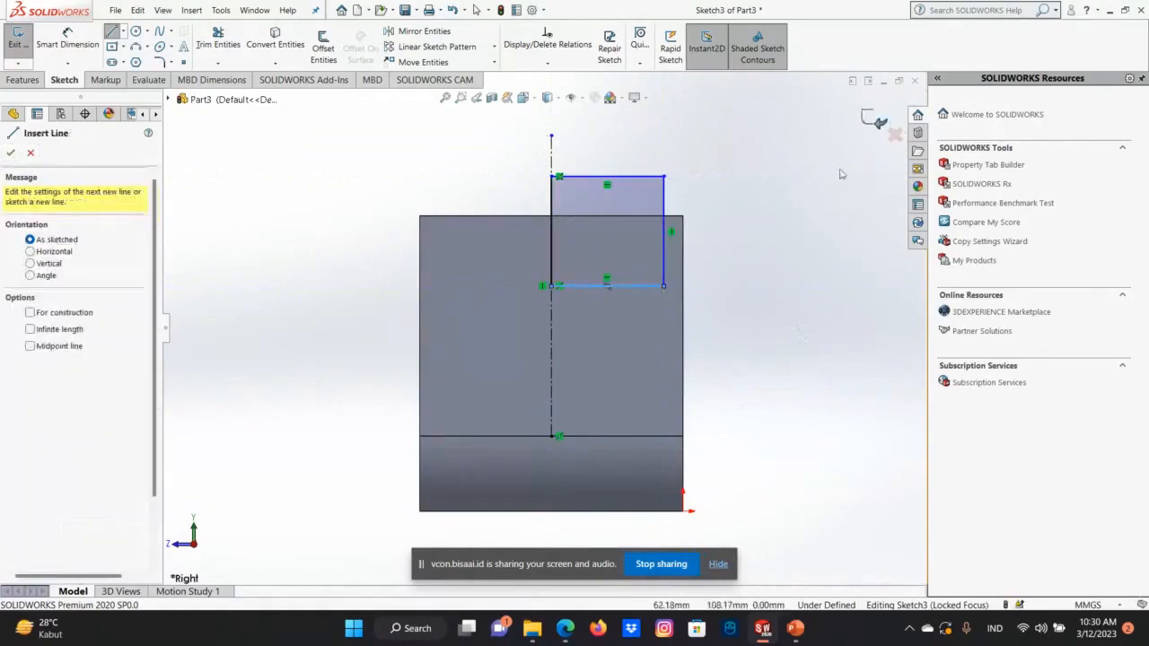
Finish the sketch and start a 360° revolved boss of the rectangle about the vertical centerline.
left_click(872, 118)
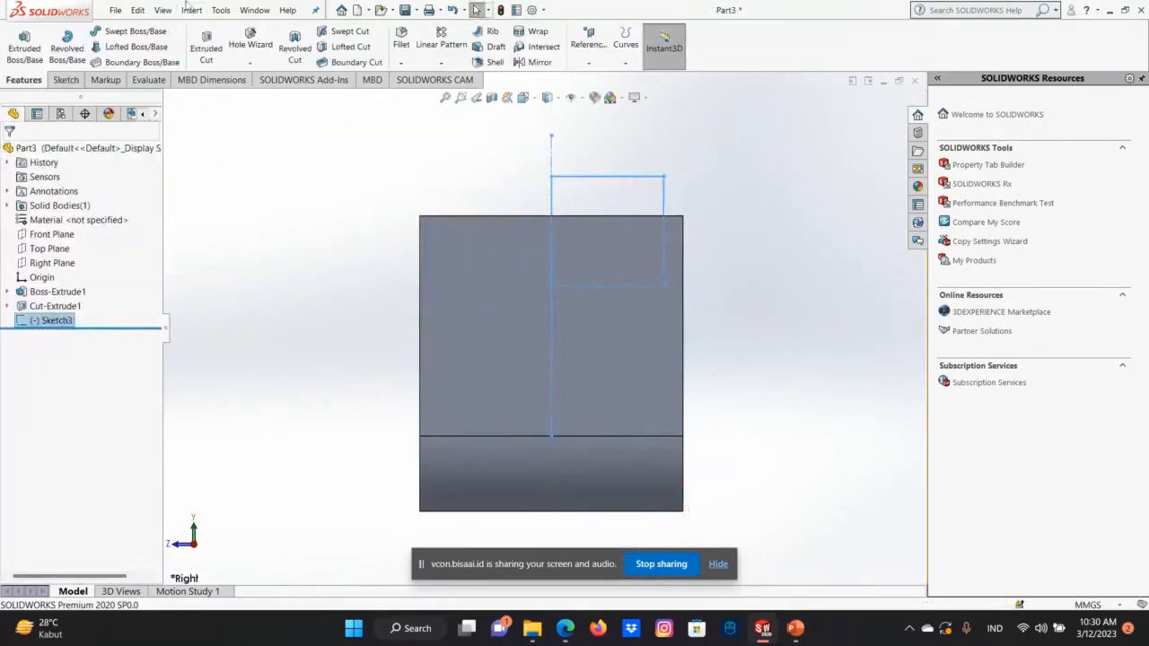
left_click(67, 45)
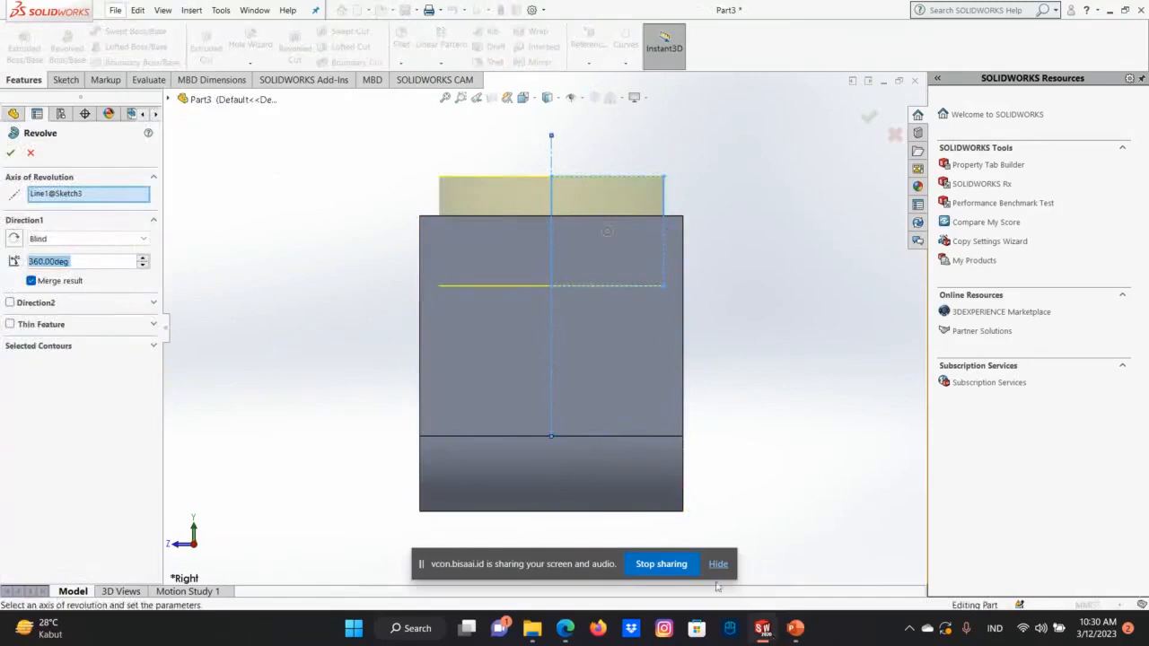
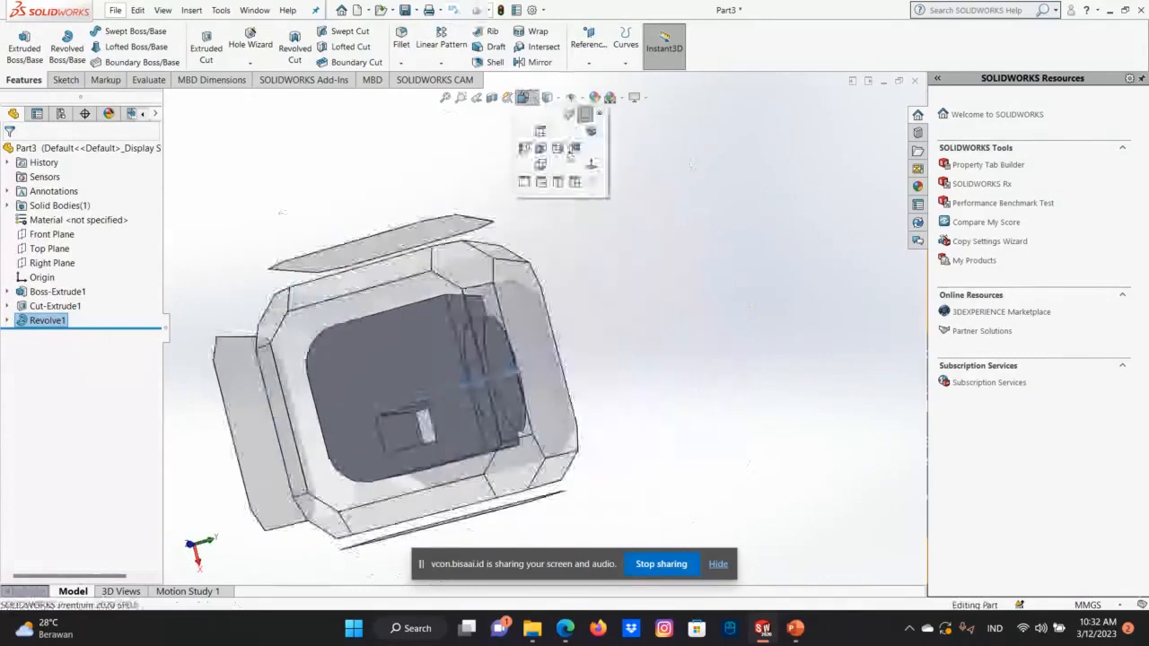
Examine the body with its revolved round boss in the isometric and right views.
left_click(596, 139)
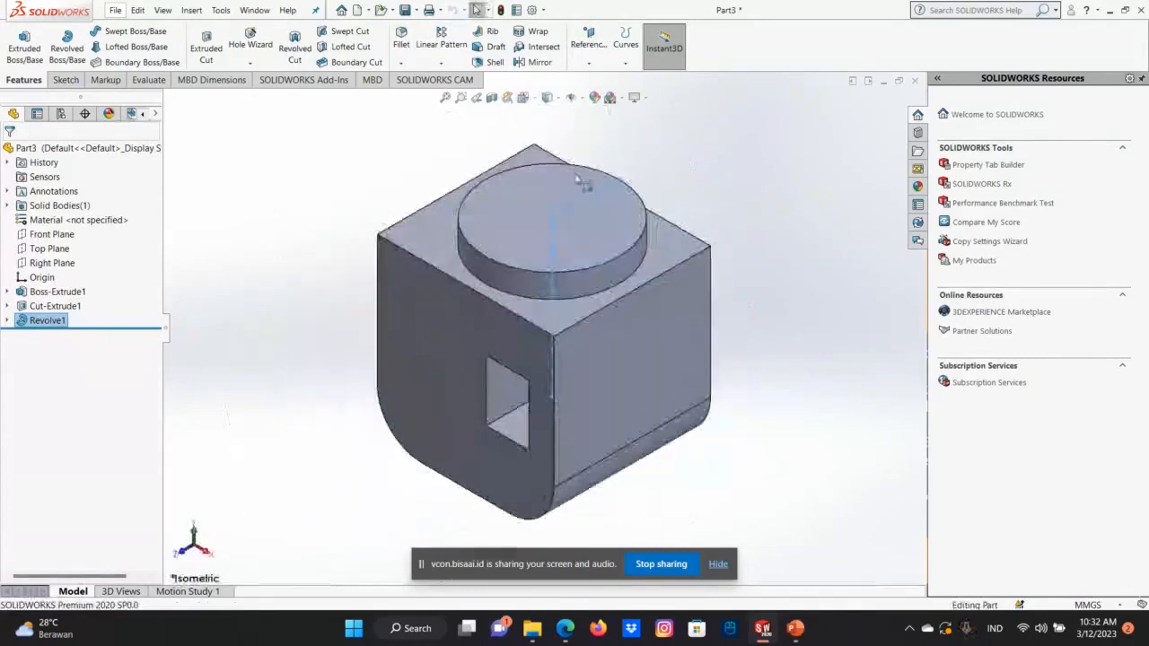
left_click(573, 98)
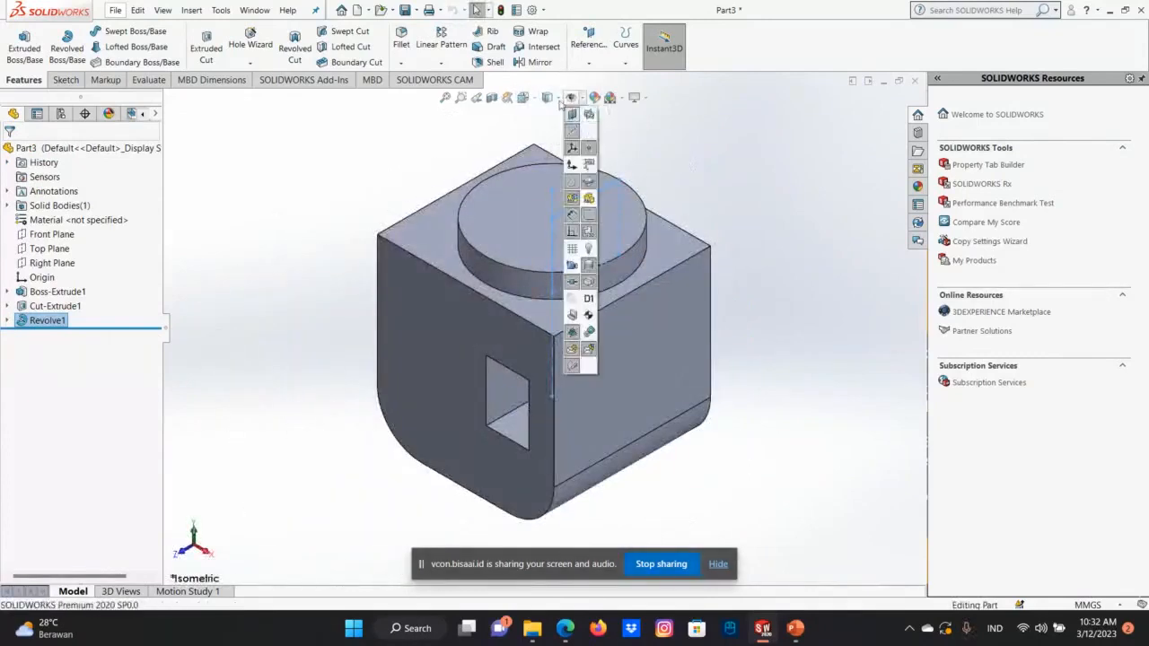
left_click(588, 132)
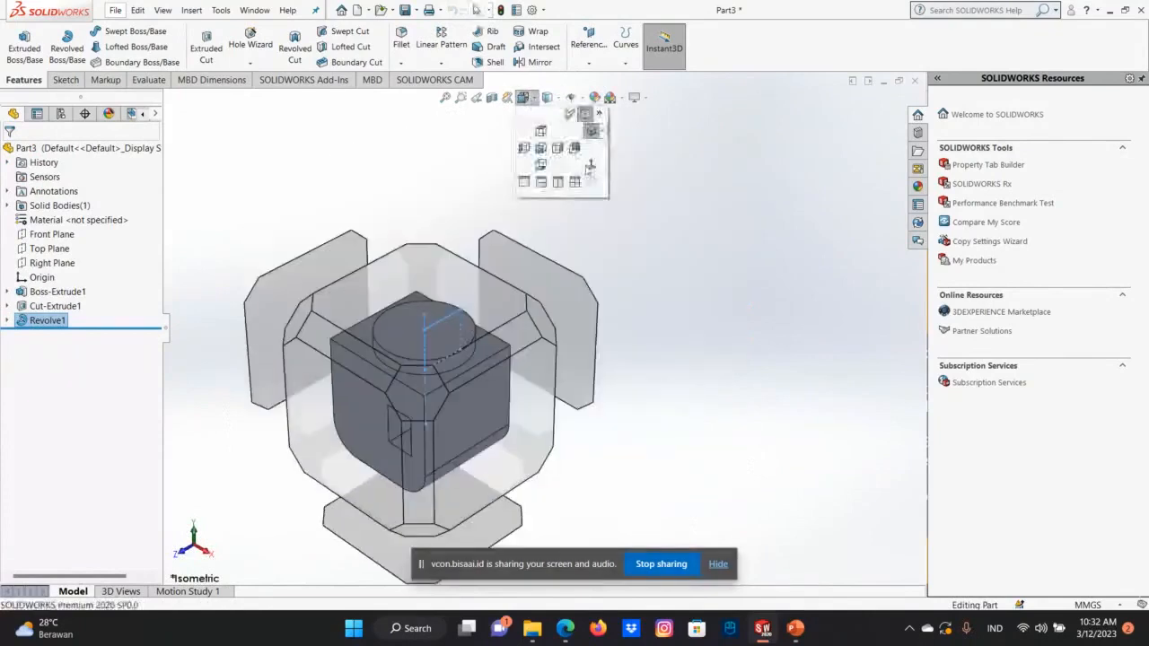
left_click(590, 180)
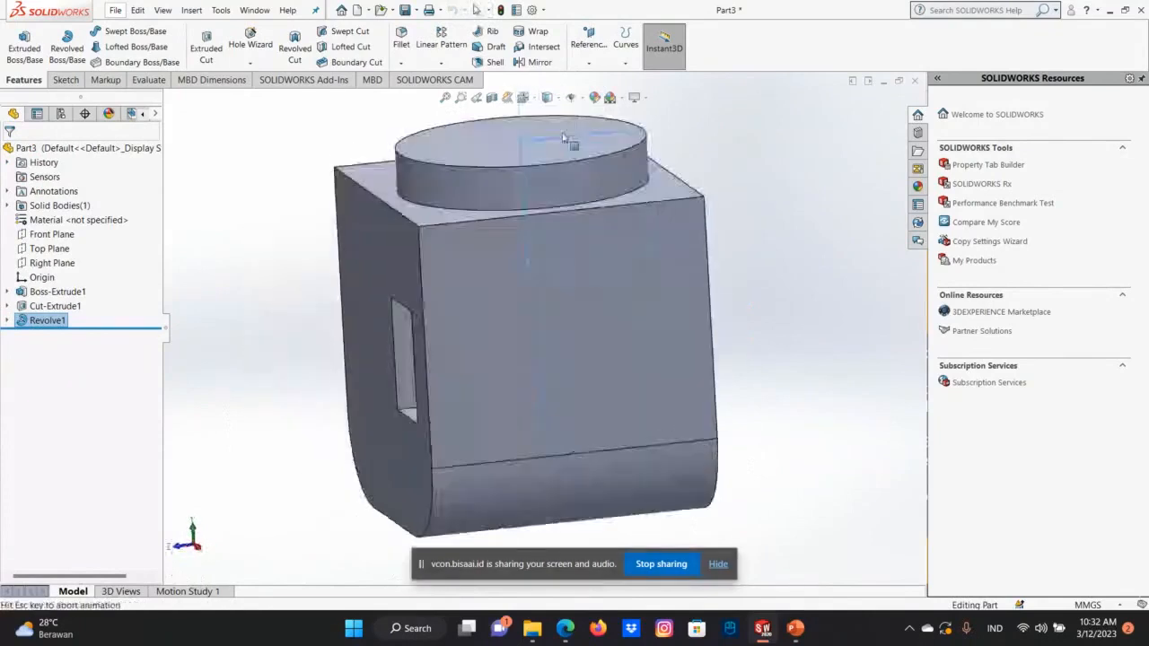
left_click(523, 98)
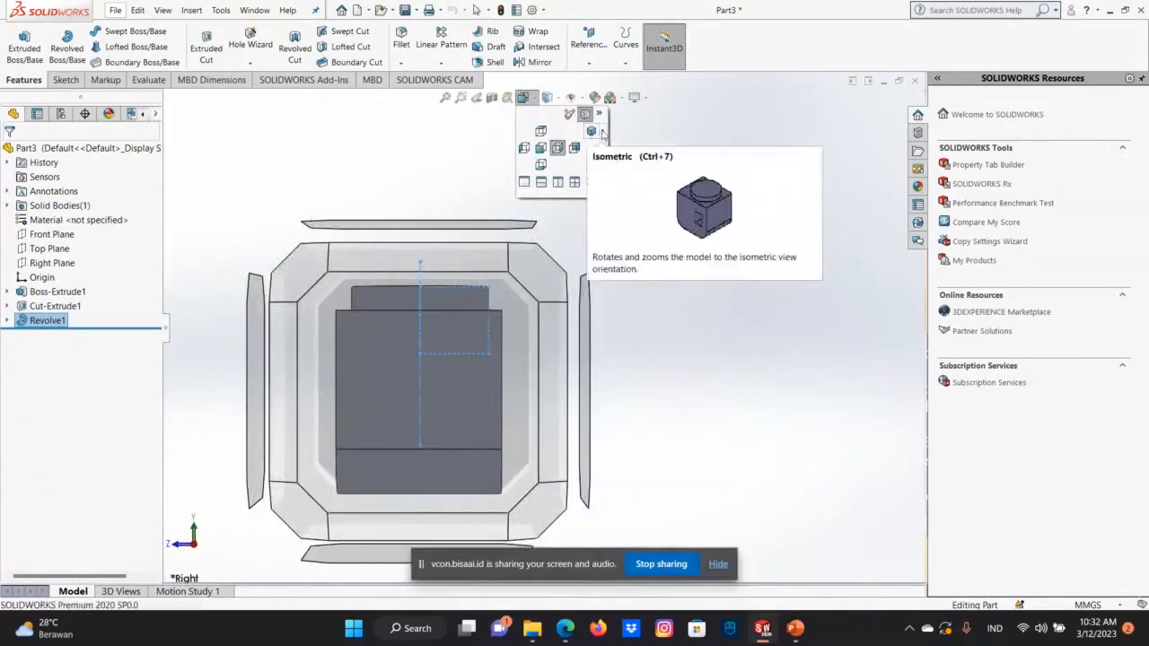
left_click(592, 132)
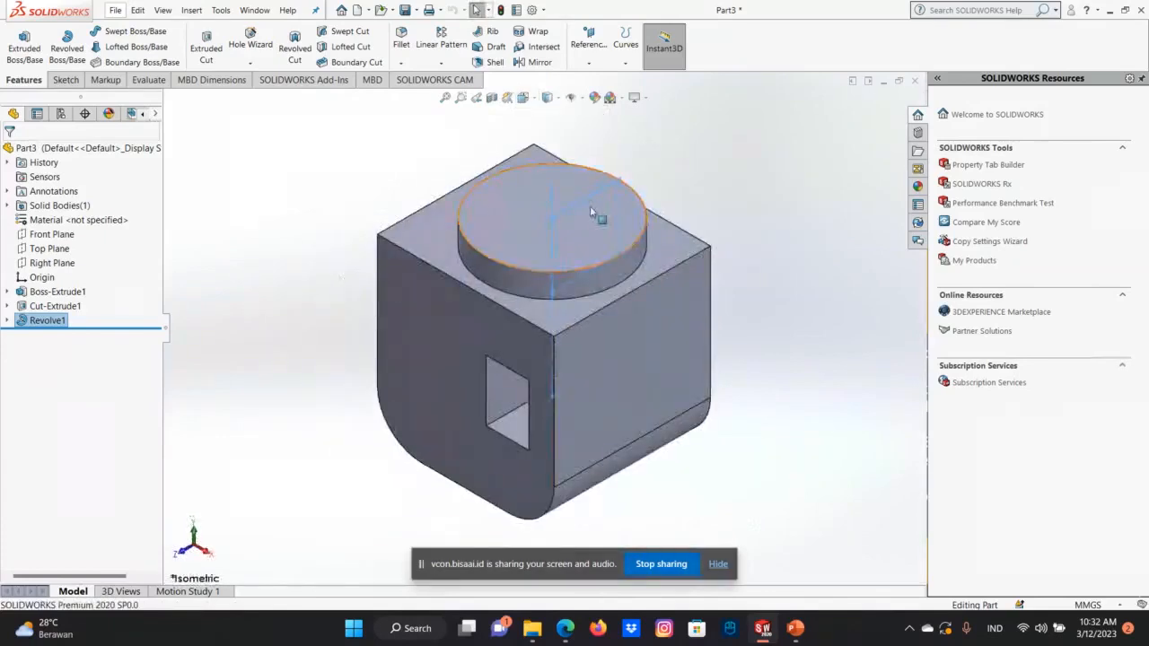
middle_click_drag(590, 206, 502, 233)
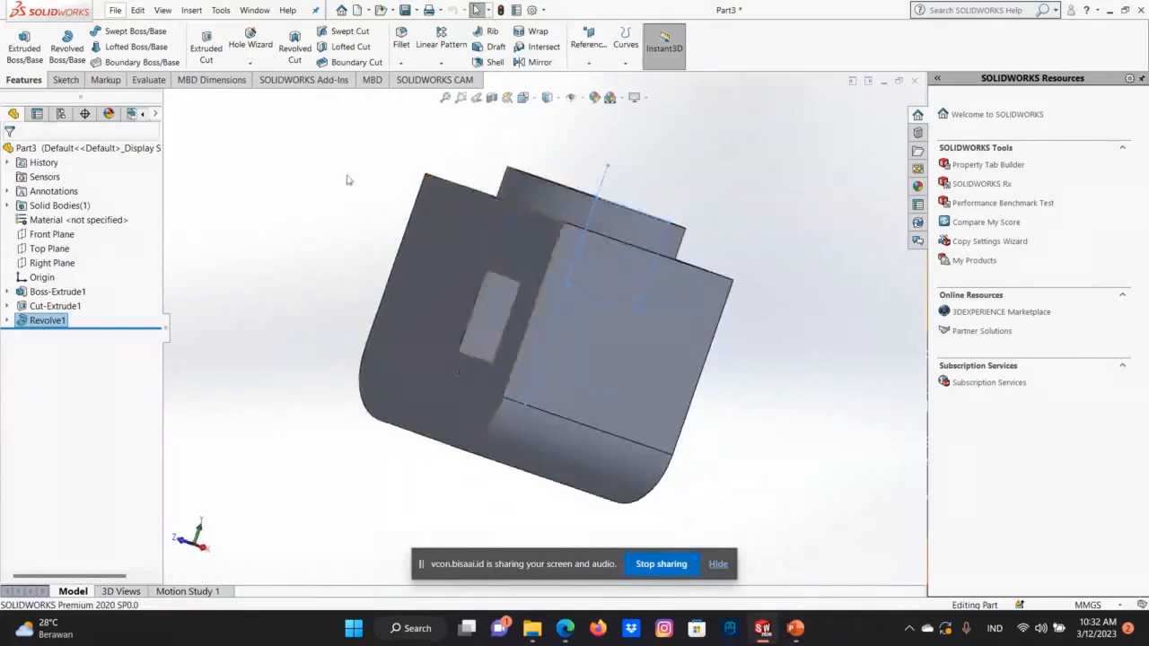
left_click(523, 98)
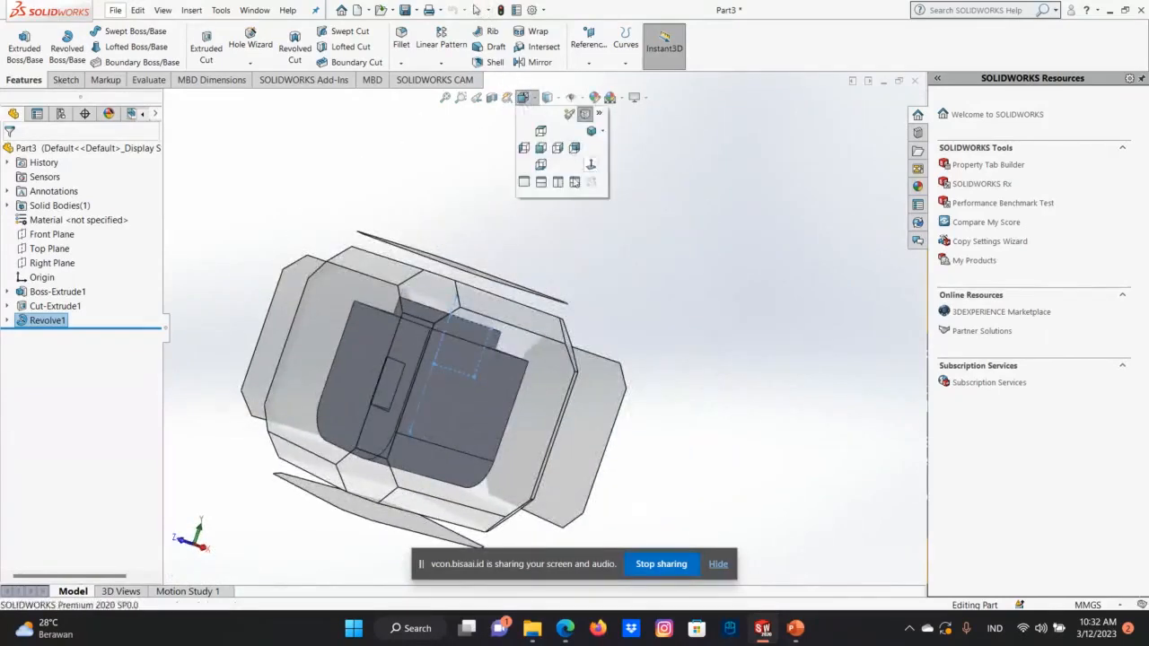
left_click(557, 147)
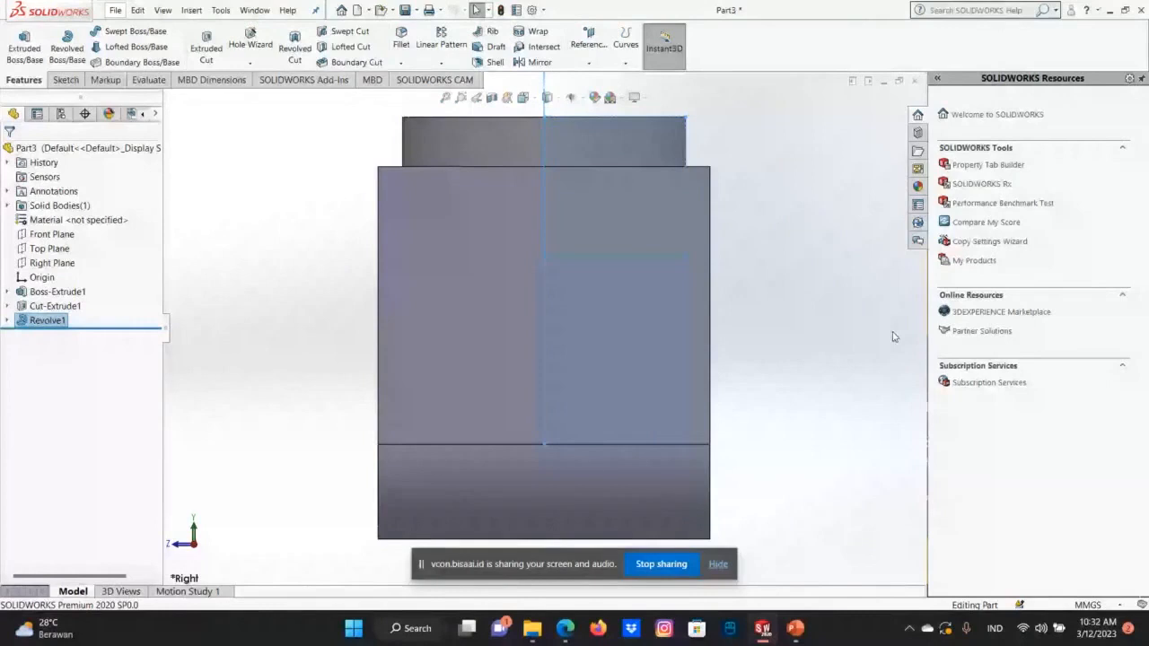
Switch to the PowerPoint presentation to read the Revolved Cut slide, and return to the part in SOLIDWORKS.
key("alt+Tab")
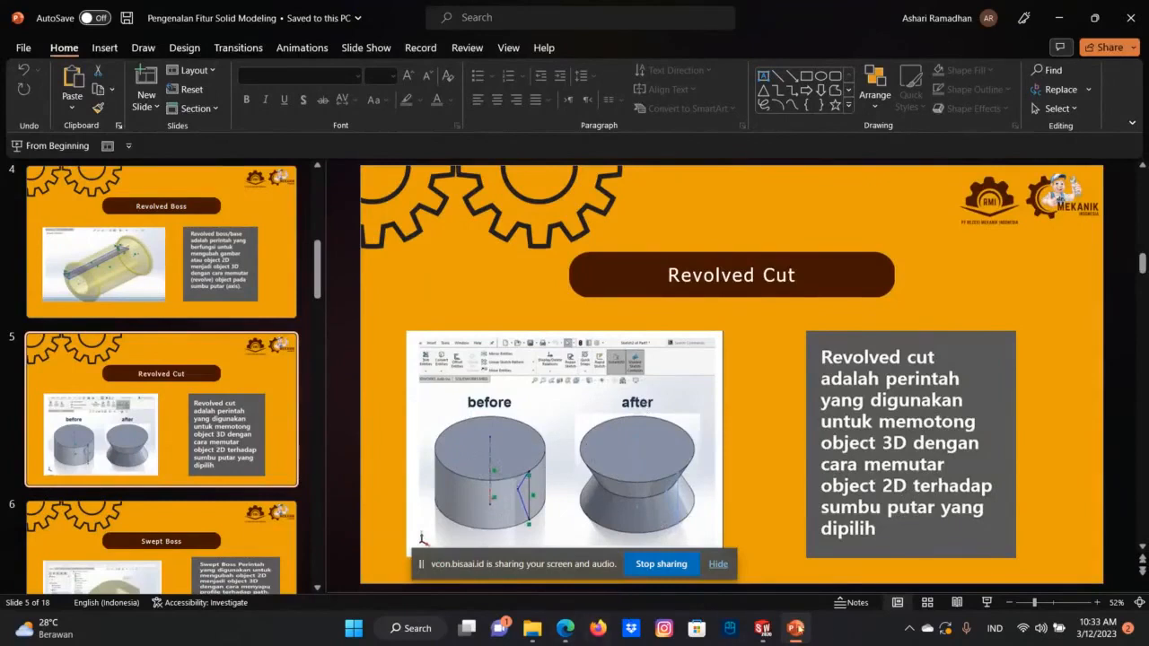
mouse_move(774, 630)
left_click(947, 575)
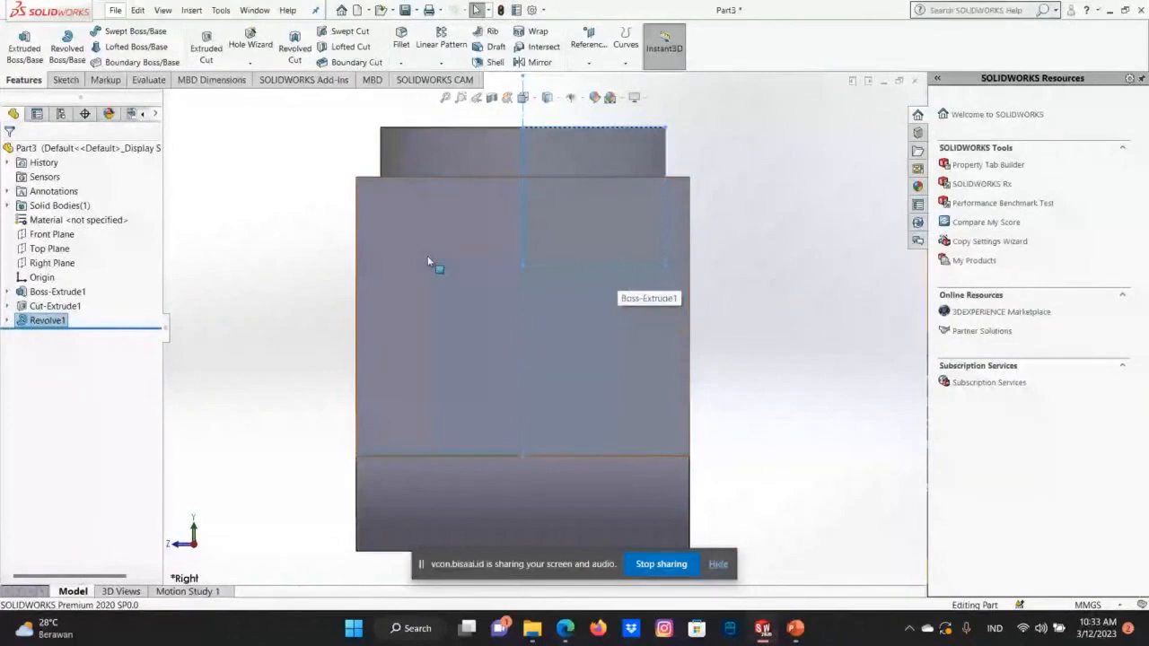
Start a new sketch on the body's flat top face surrounding the round boss.
middle_click_drag(428, 262, 638, 355)
key("Down")
key("Down")
key("Down")
key("Down")
key("Down")
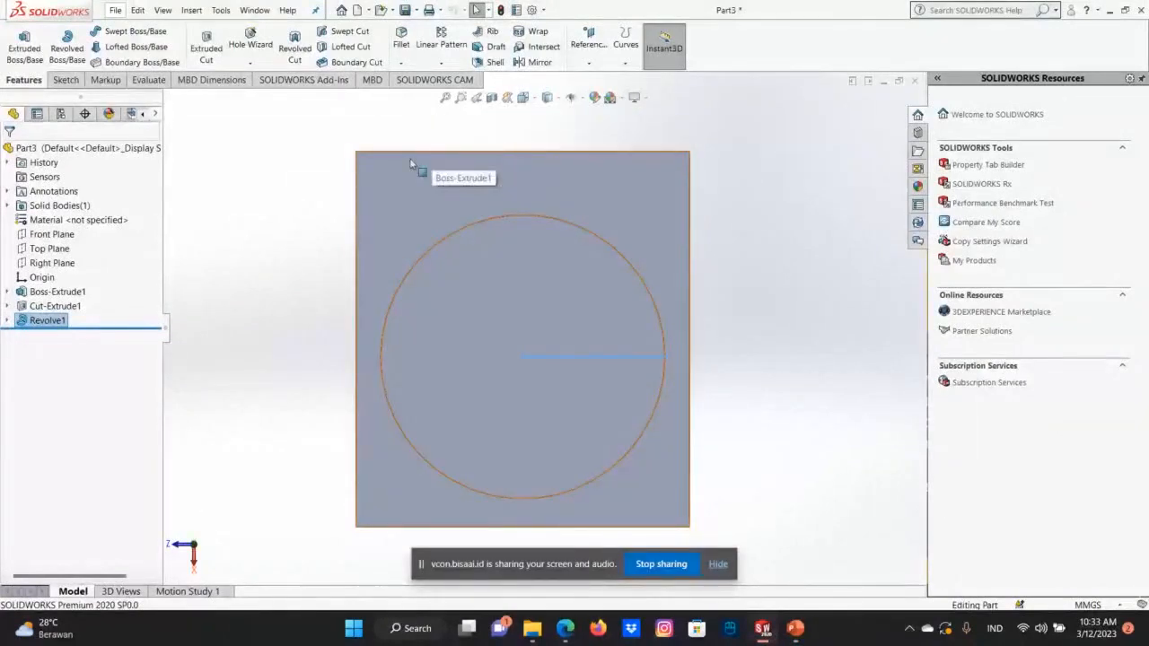
right_click(584, 185)
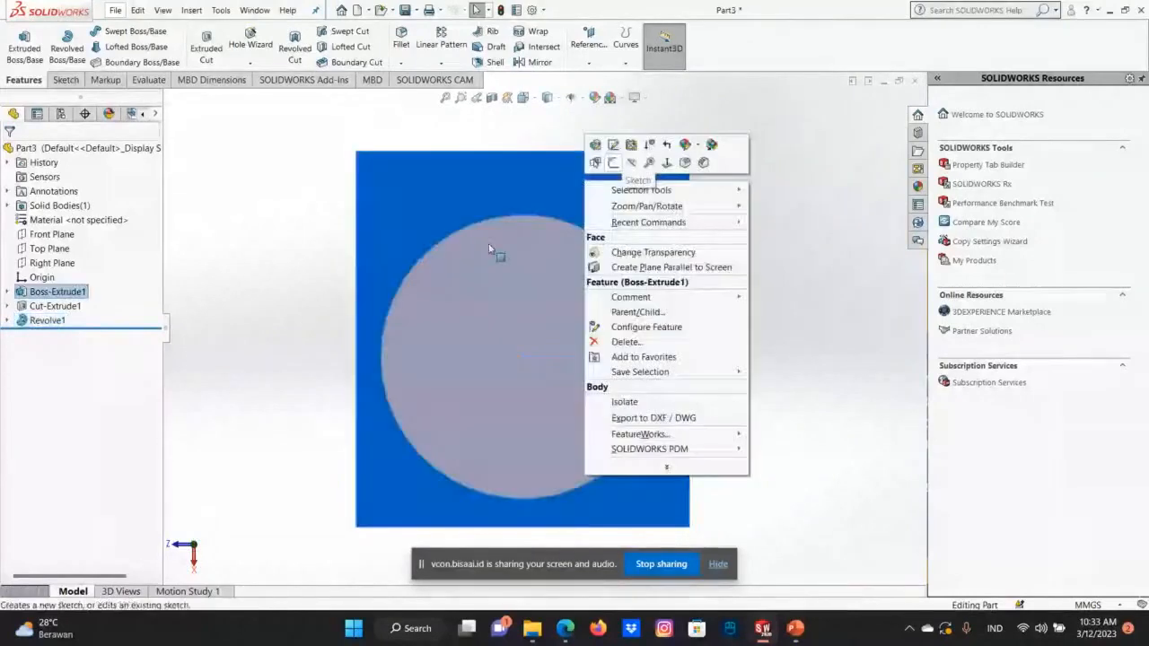
left_click(613, 162)
right_click(543, 156)
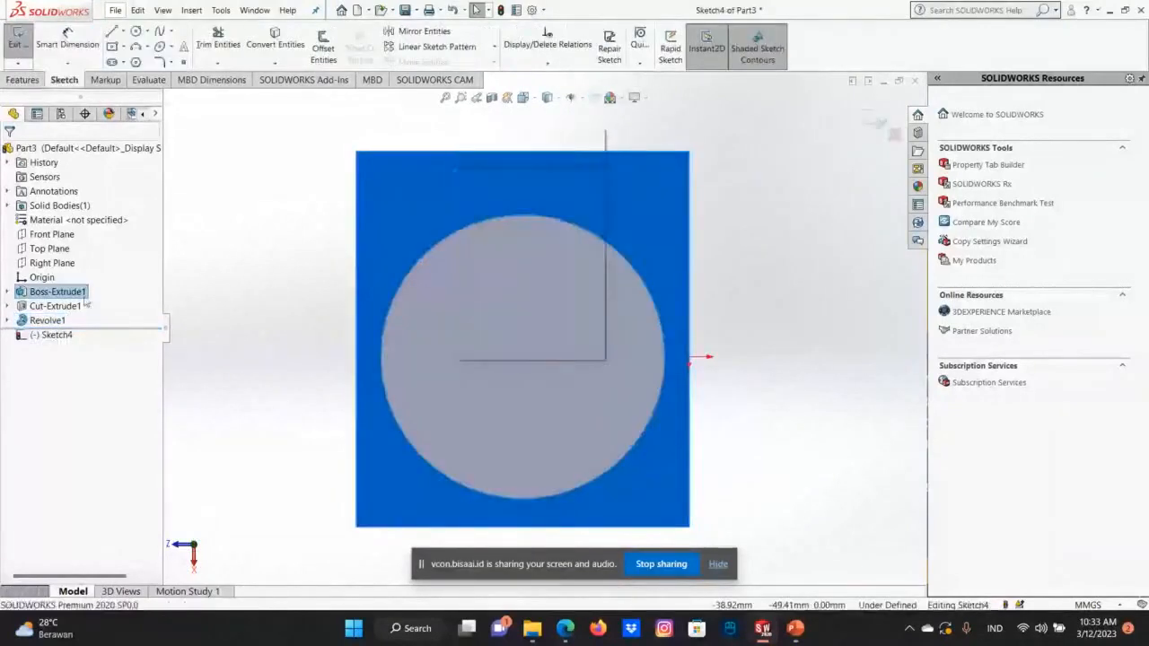
Try to orient the view square to the body's top face for sketching.
right_click(83, 298)
left_click(148, 276)
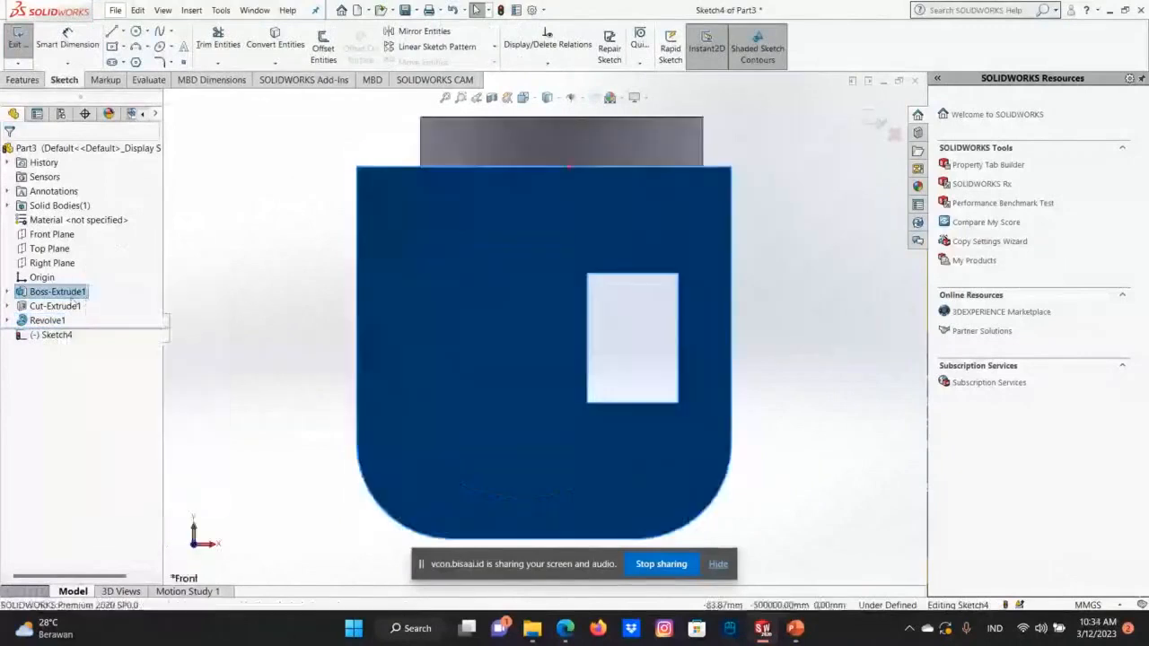
right_click(83, 293)
left_click(149, 276)
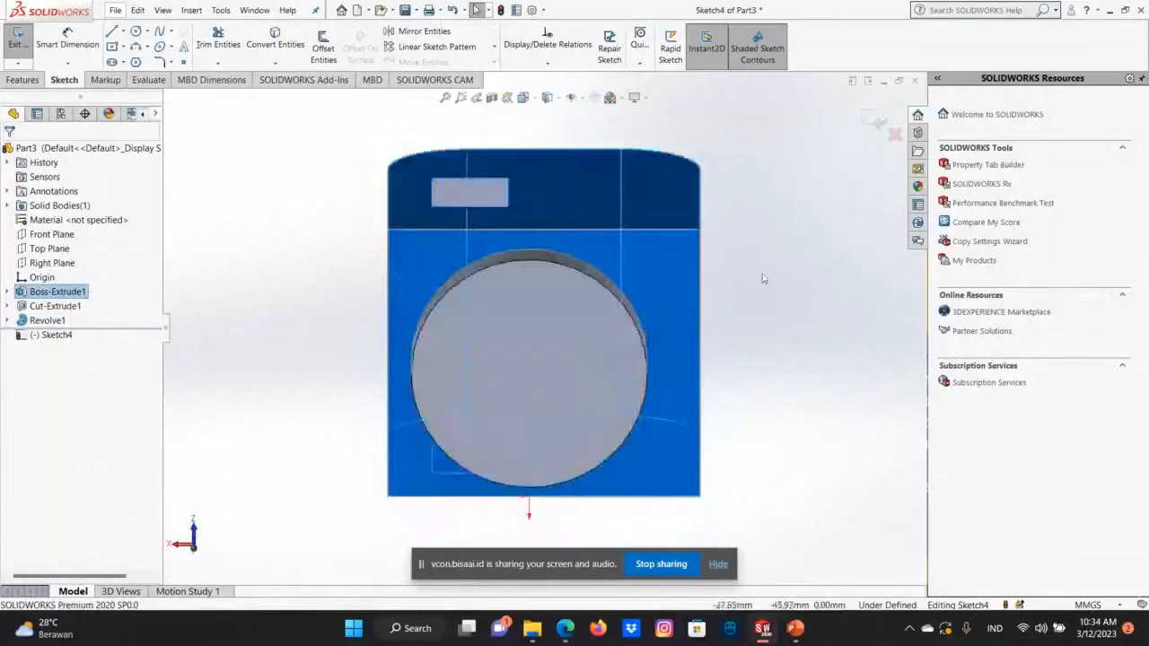
right_click(666, 246)
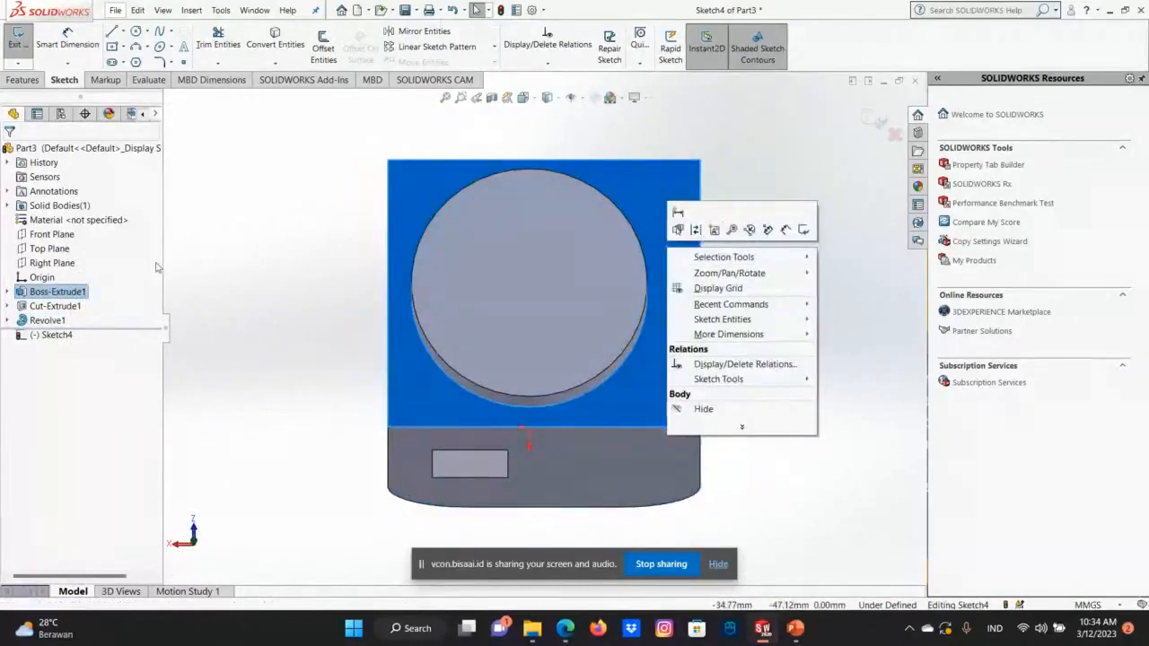
right_click(75, 293)
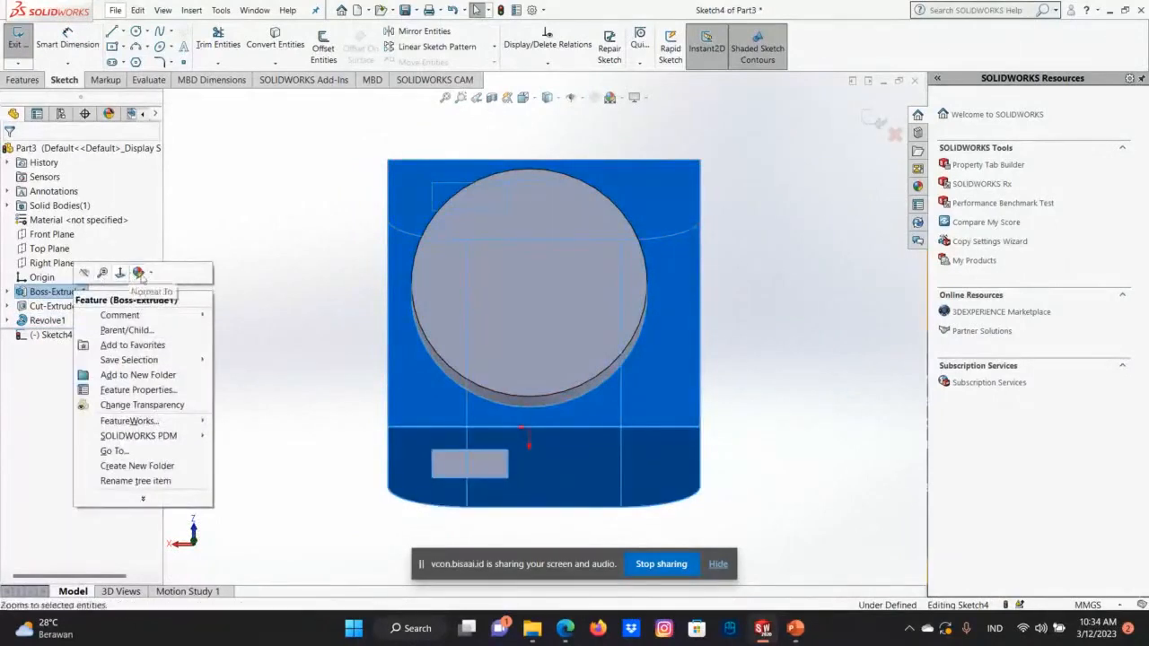
left_click(534, 99)
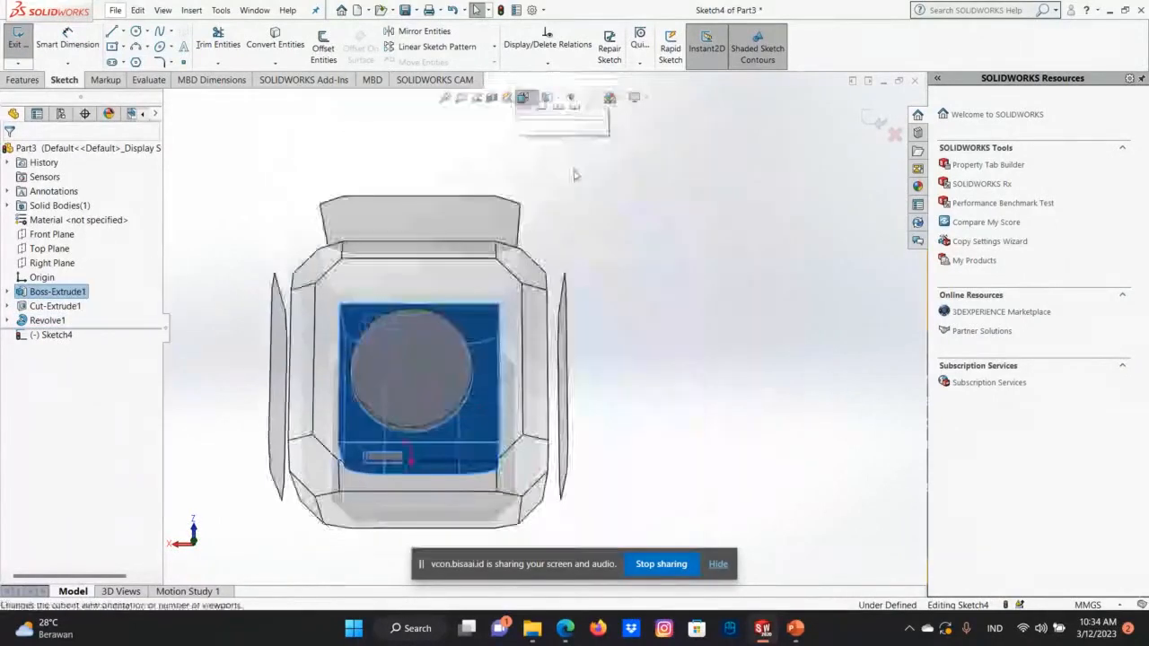
left_click(545, 148)
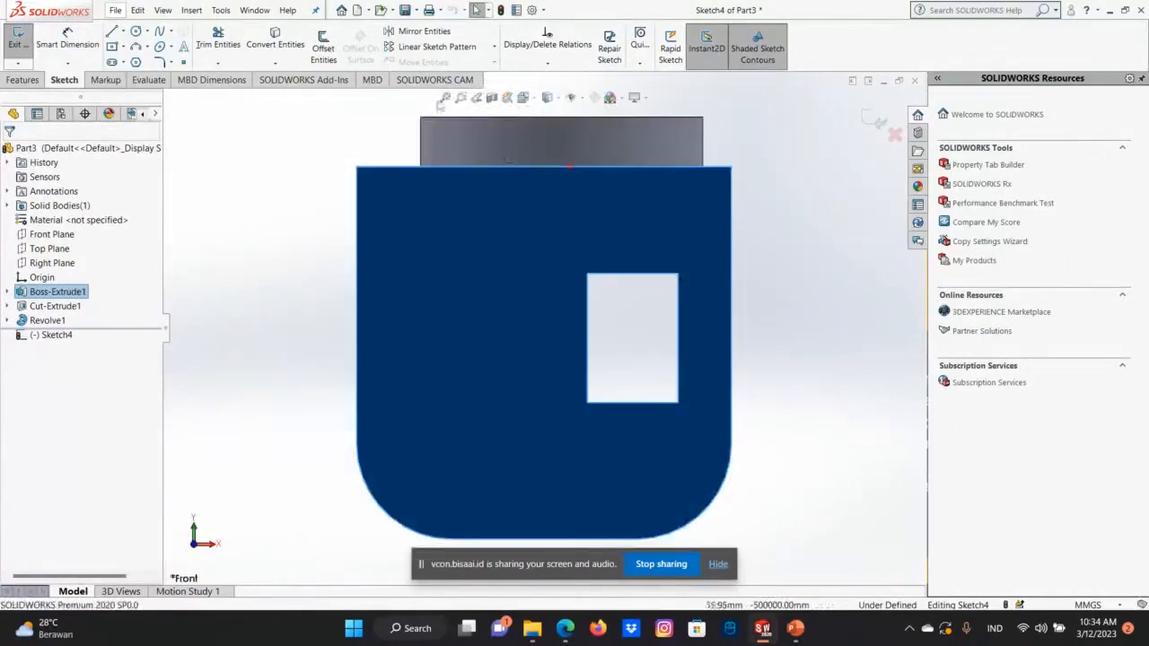
left_click(523, 97)
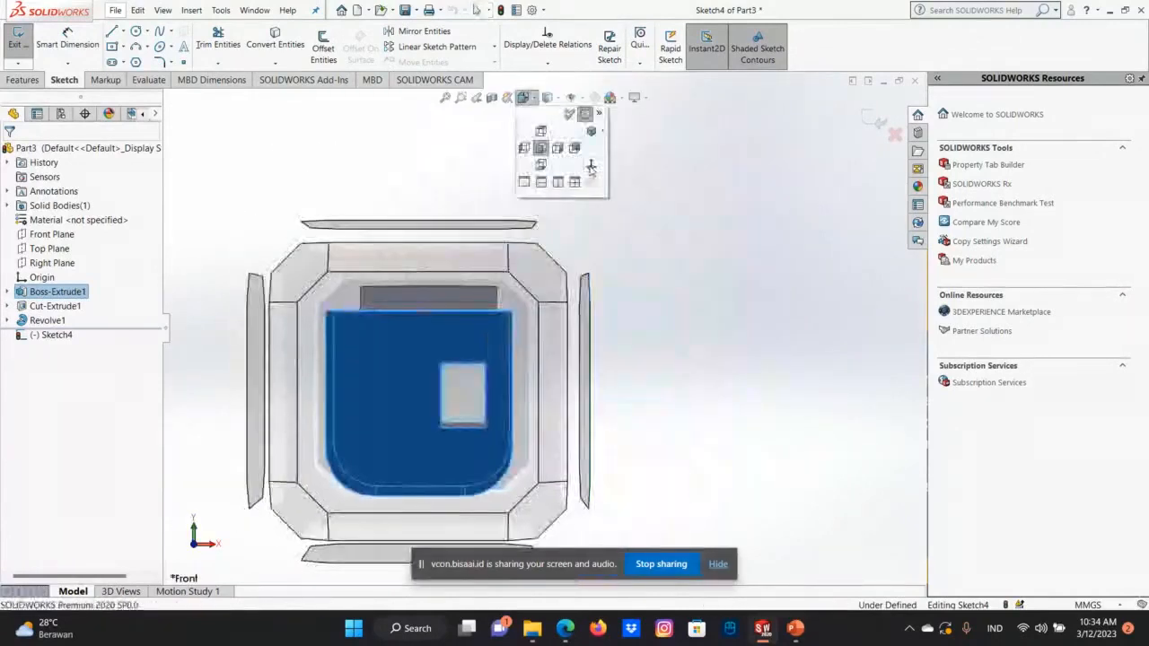
left_click(590, 168)
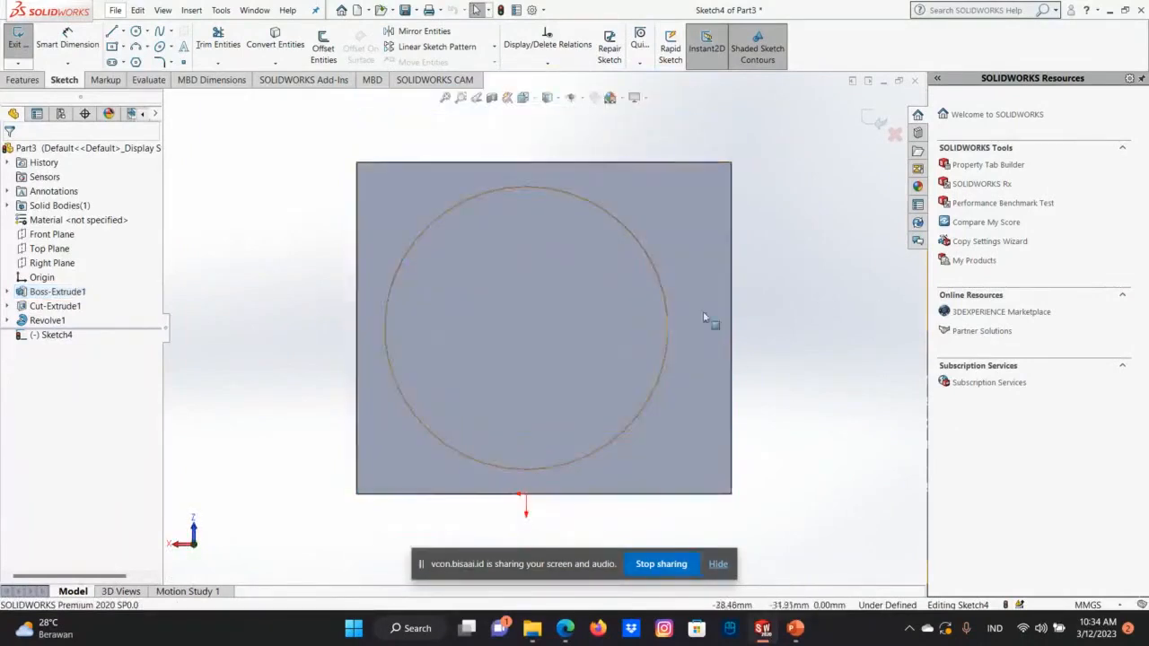
key("Down")
key("Down")
key("Down")
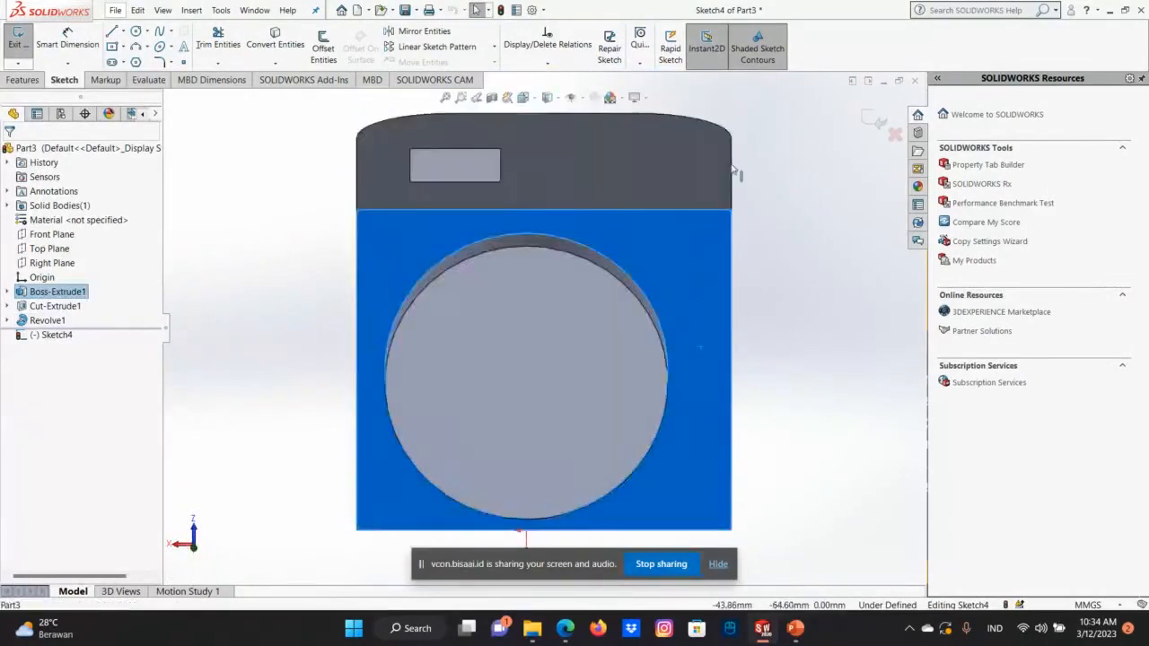
key("Up")
key("Up")
key("Up")
key("Up")
key("Up")
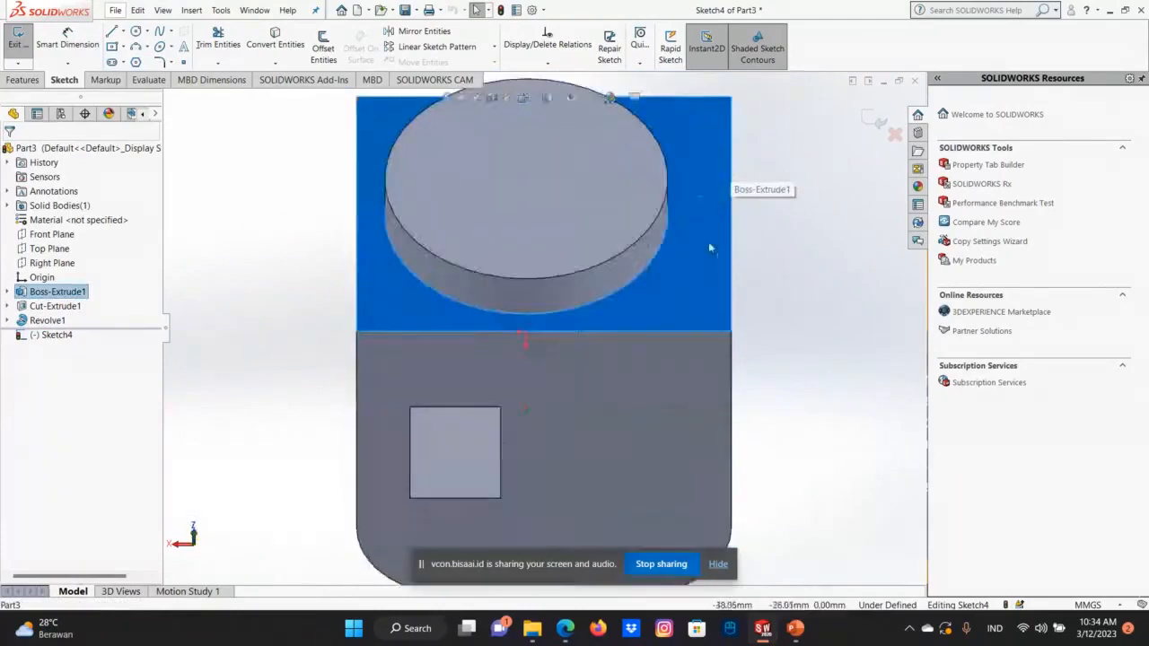
right_click(708, 242)
right_click(51, 263)
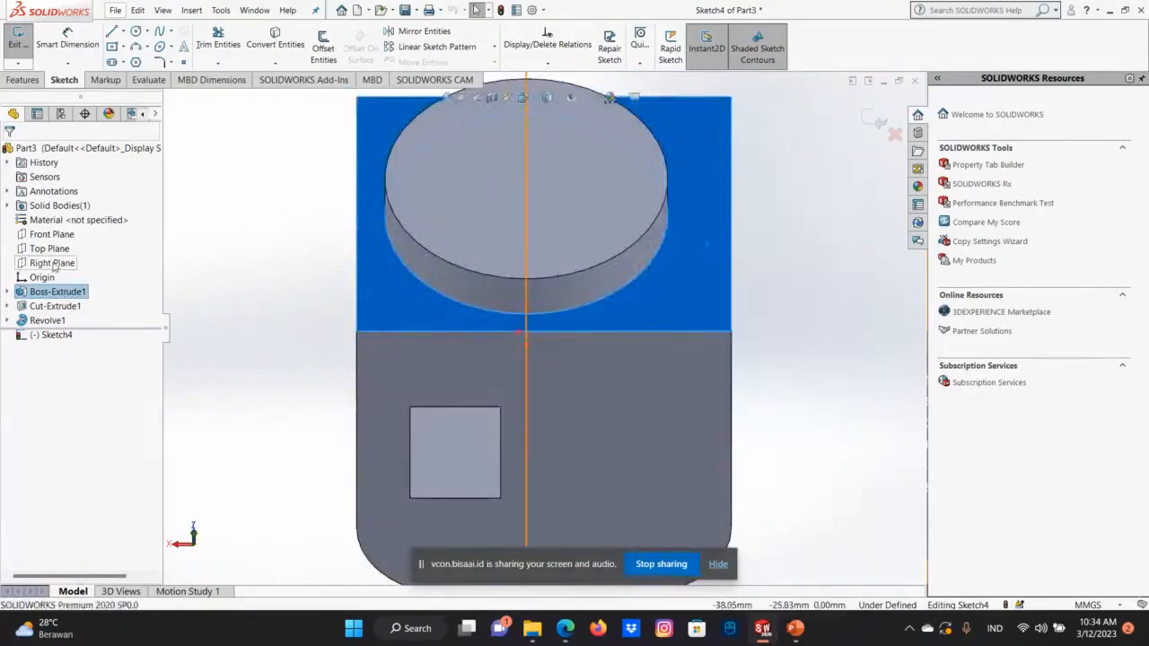
right_click(34, 249)
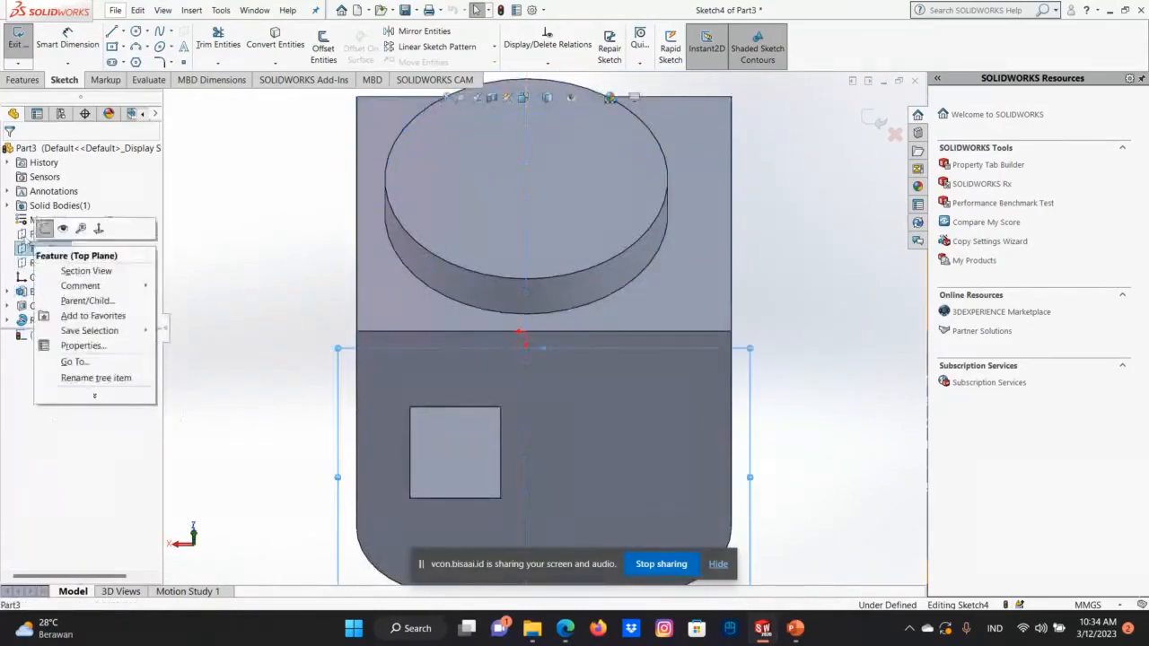
right_click(25, 233)
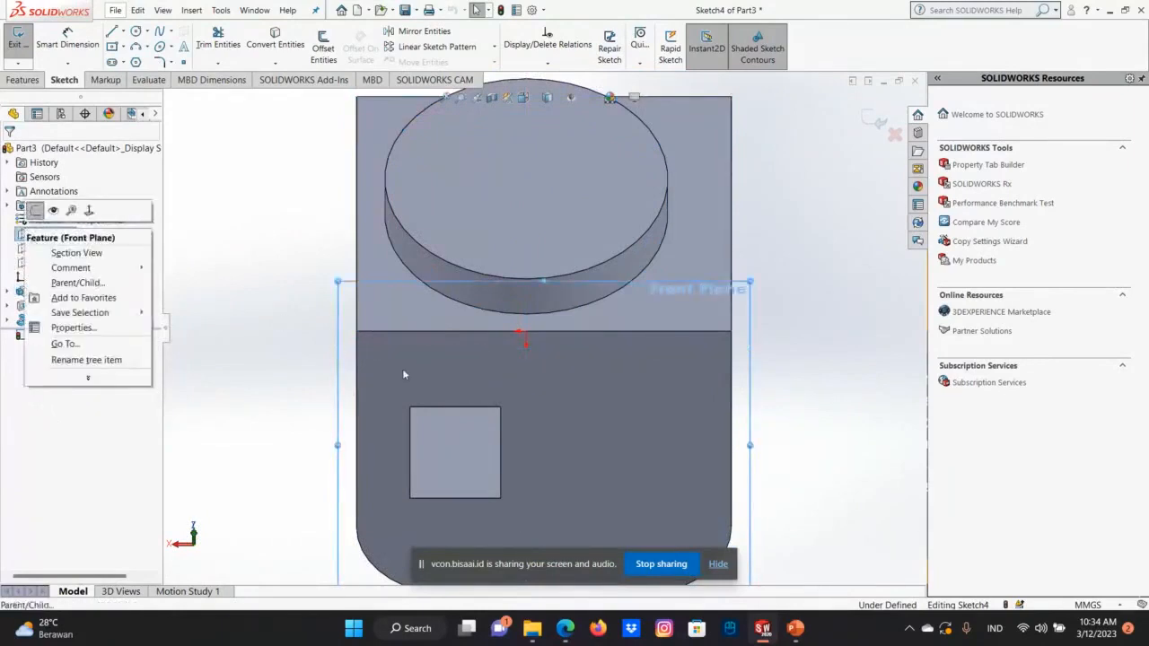
scroll(404, 365, "up", 1)
scroll(436, 354, "up", 1)
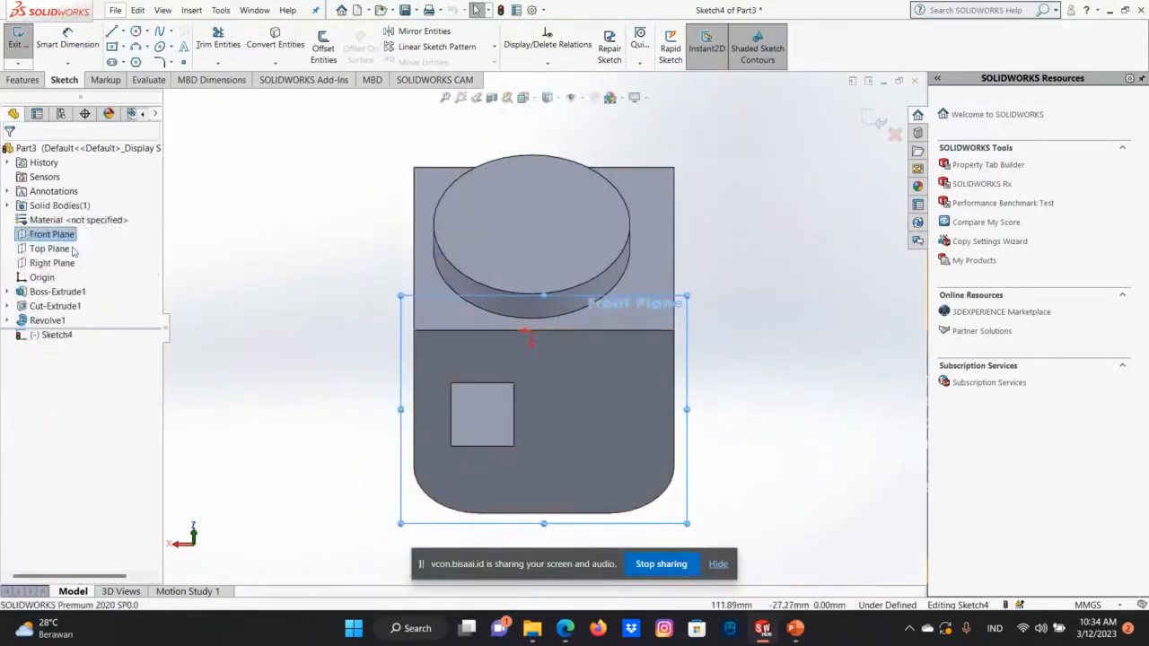
Draw a straight line about 70 mm long across the full depth of the top face, beside the round boss on the negative X side.
right_click(73, 250)
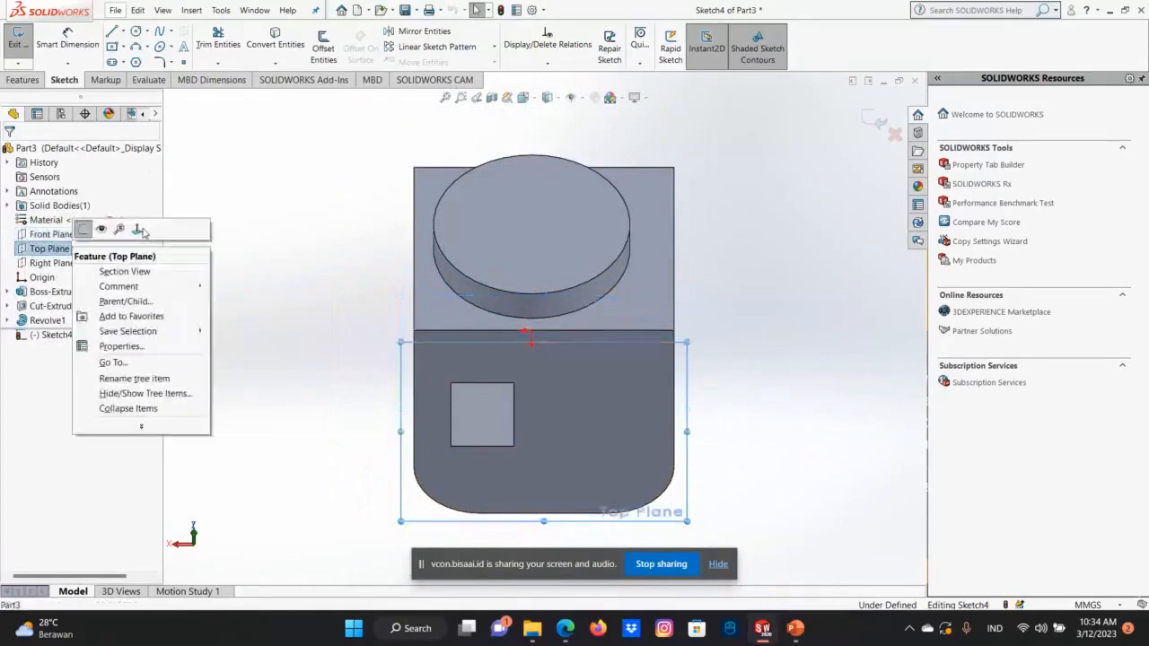
left_click(142, 230)
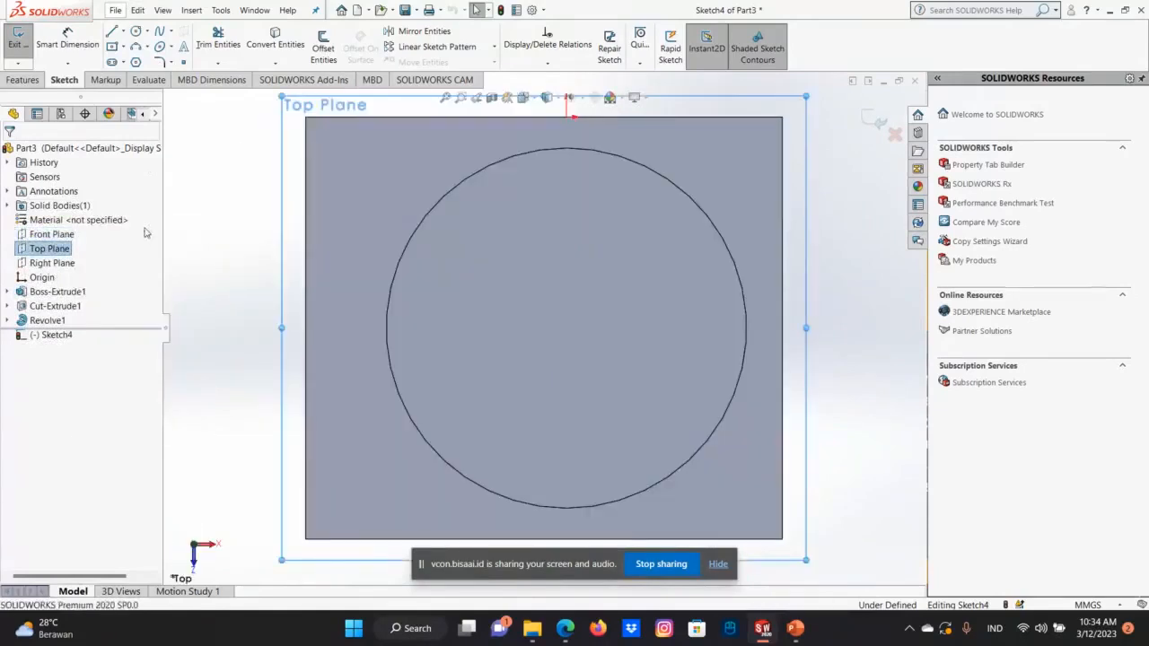
left_click(389, 210)
right_click(438, 196)
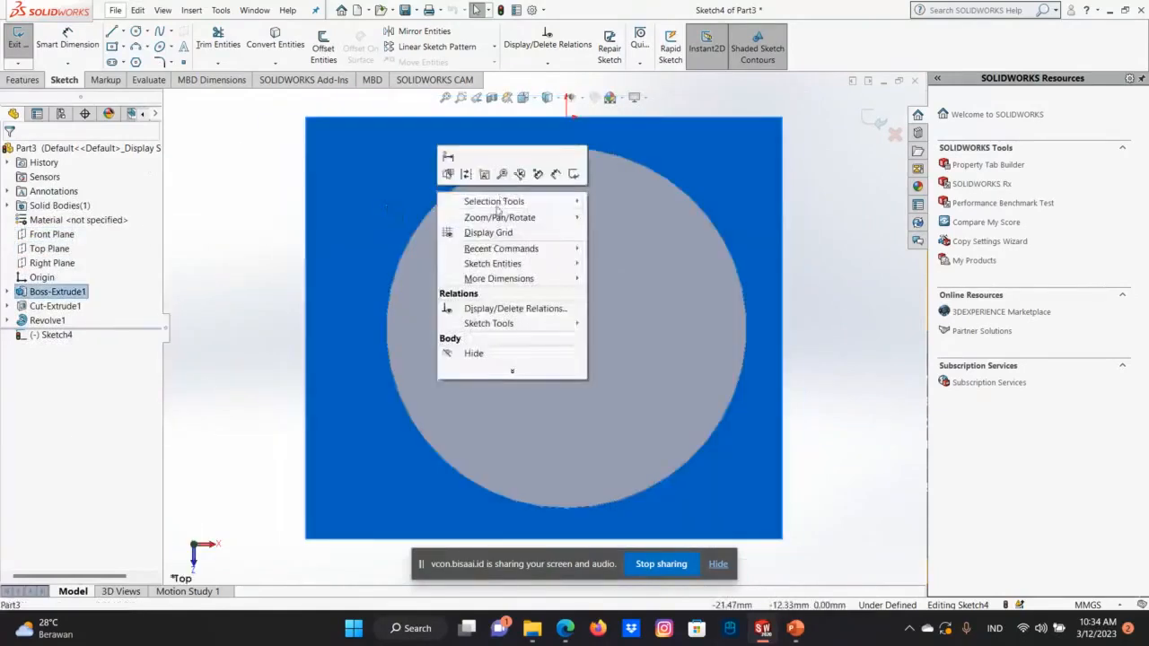
left_click(333, 176)
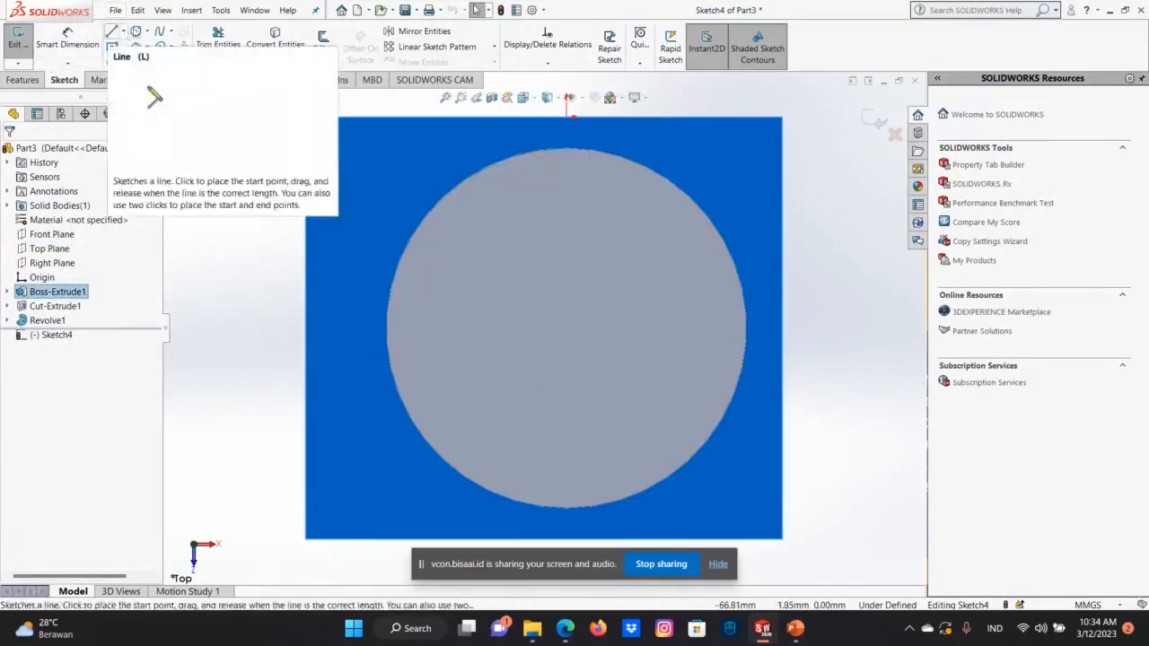
left_click(111, 31)
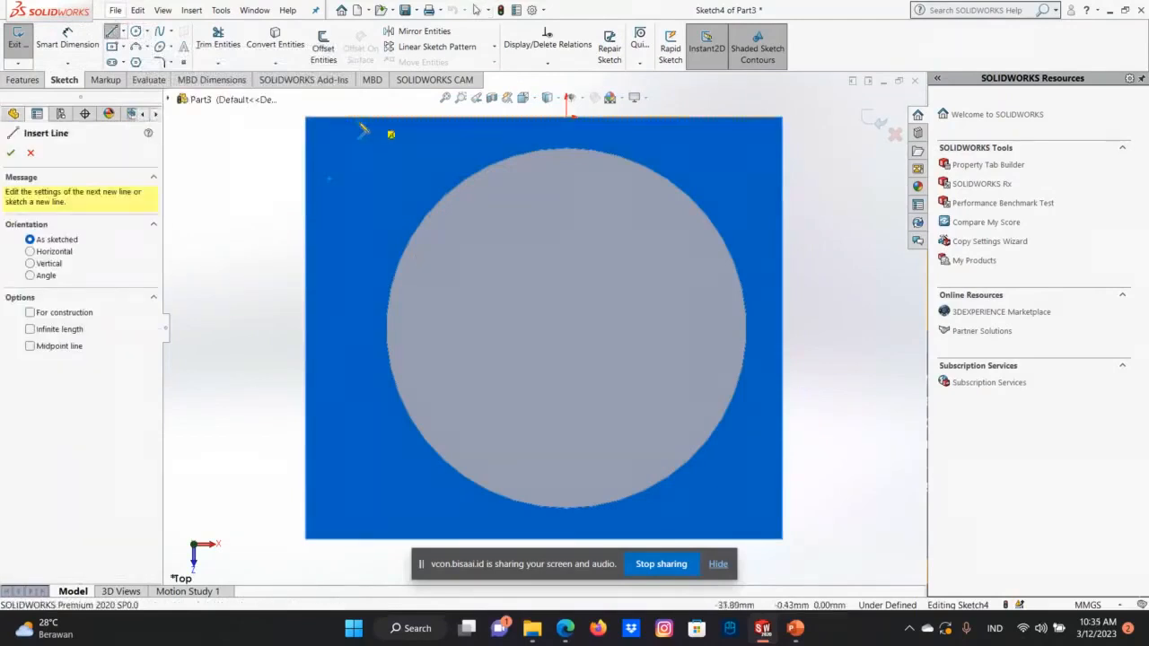
left_click_drag(358, 111, 358, 531)
right_click(360, 546)
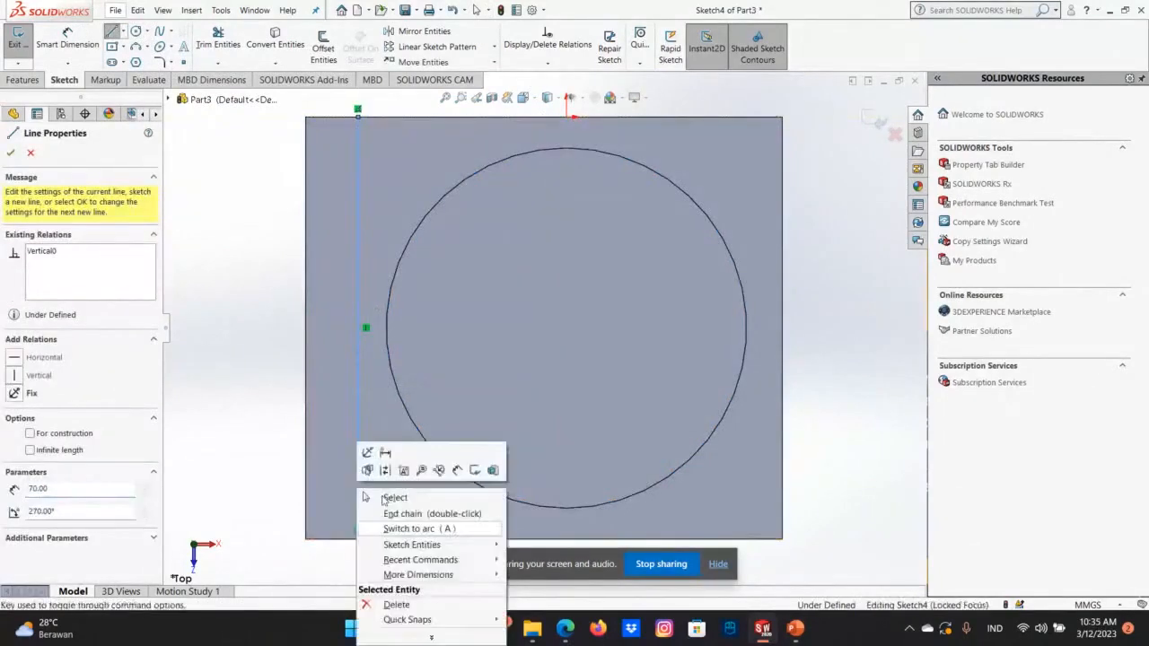
left_click(389, 495)
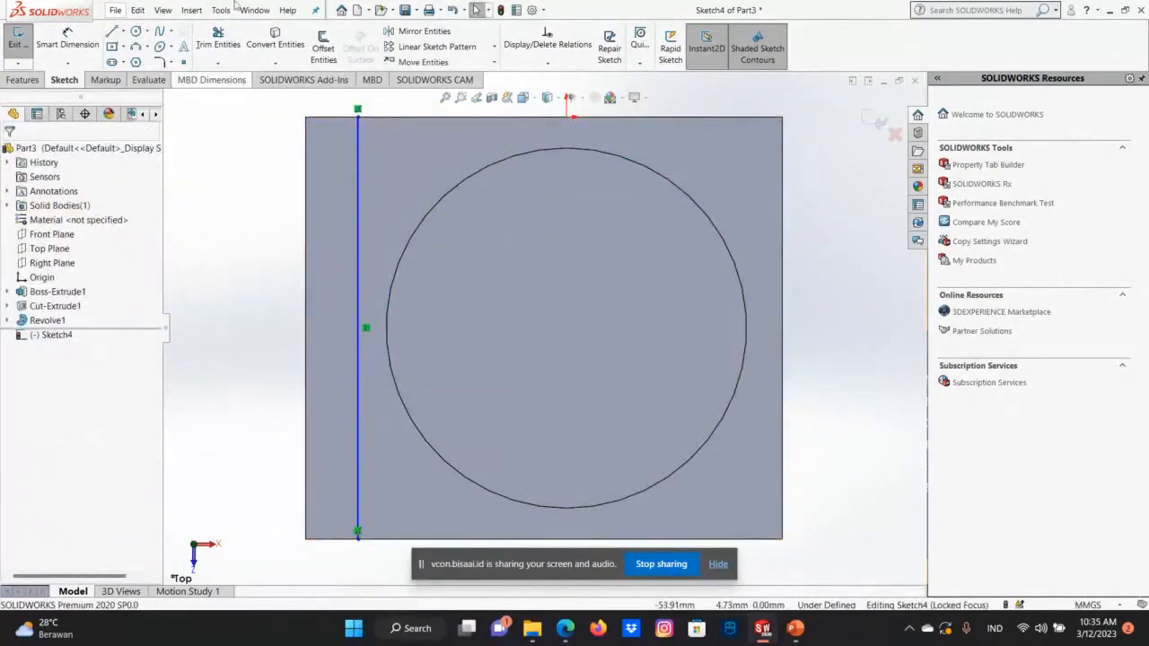
Draw a short line along the top face's rear edge, from the long line's rear end to the negative-X corner.
left_click(111, 30)
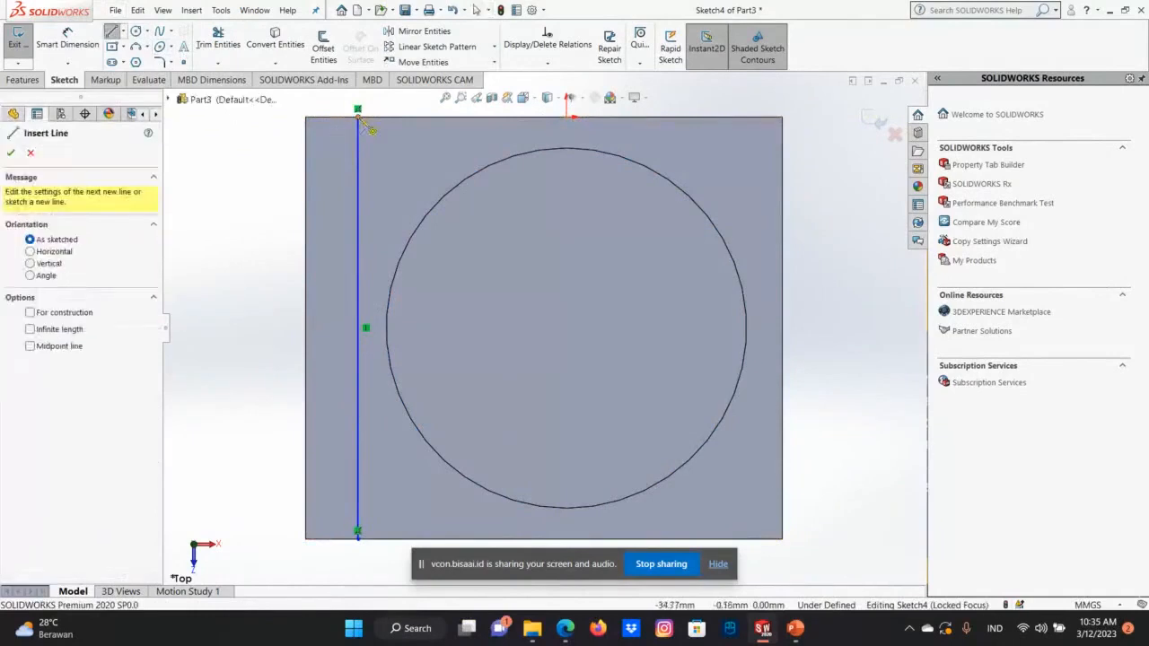
left_click(357, 109)
left_click(306, 117)
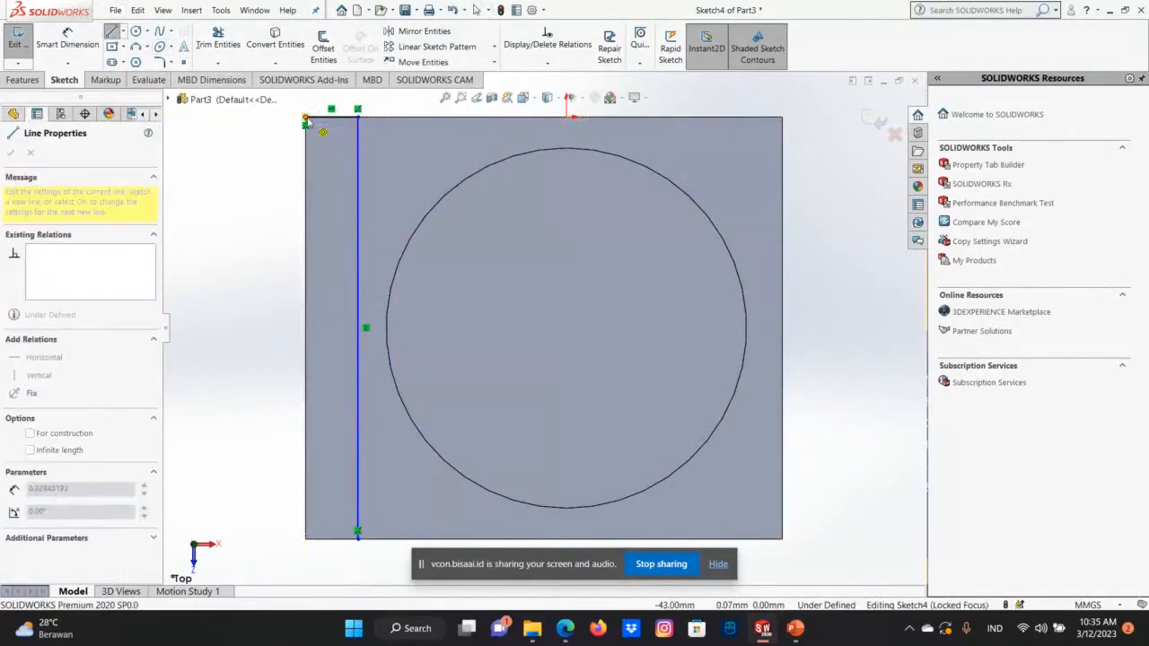
key("Escape")
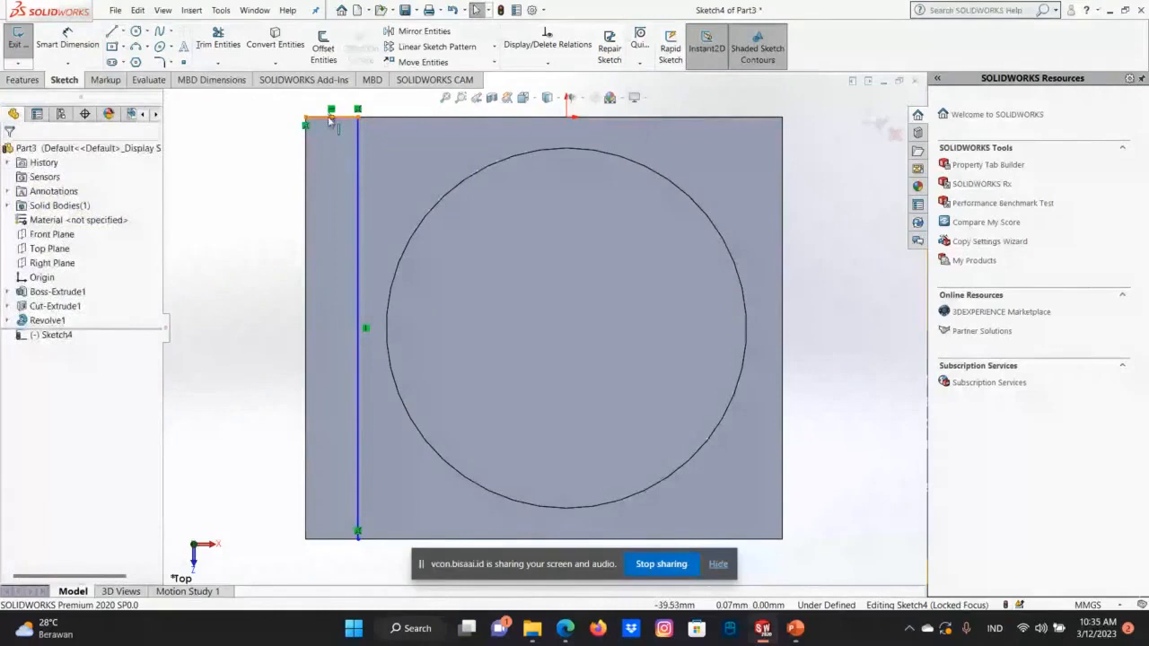
Close the narrow rectangular strip with lines along the face's front edge and its 70 mm negative-X edge.
left_click(358, 531)
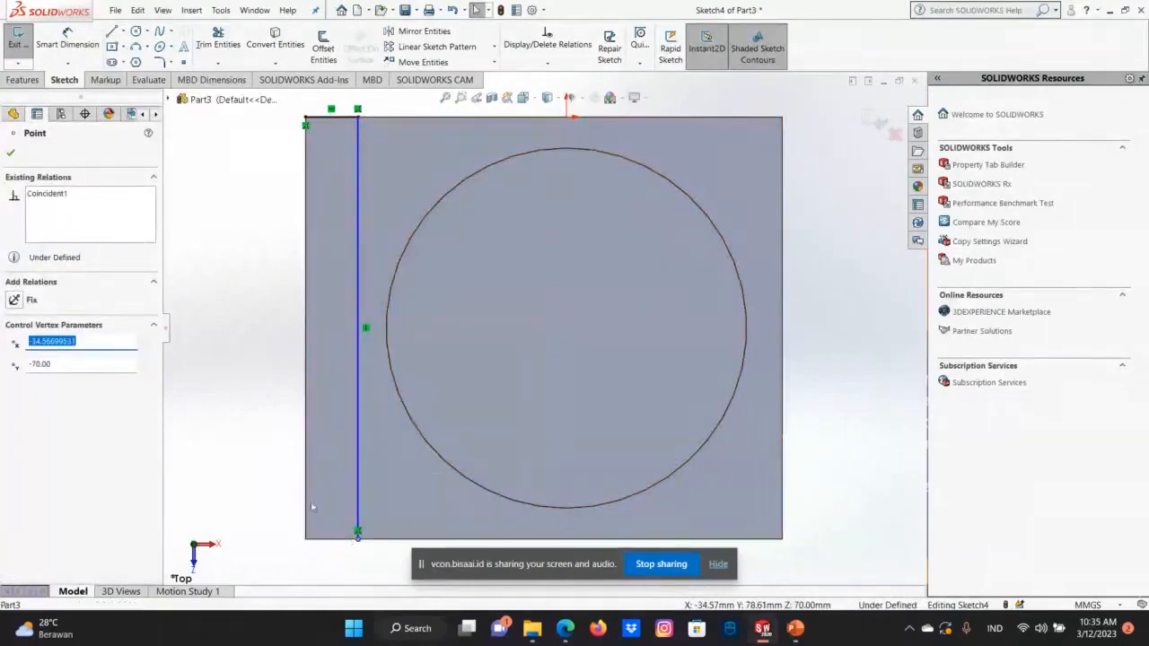
left_click(112, 31)
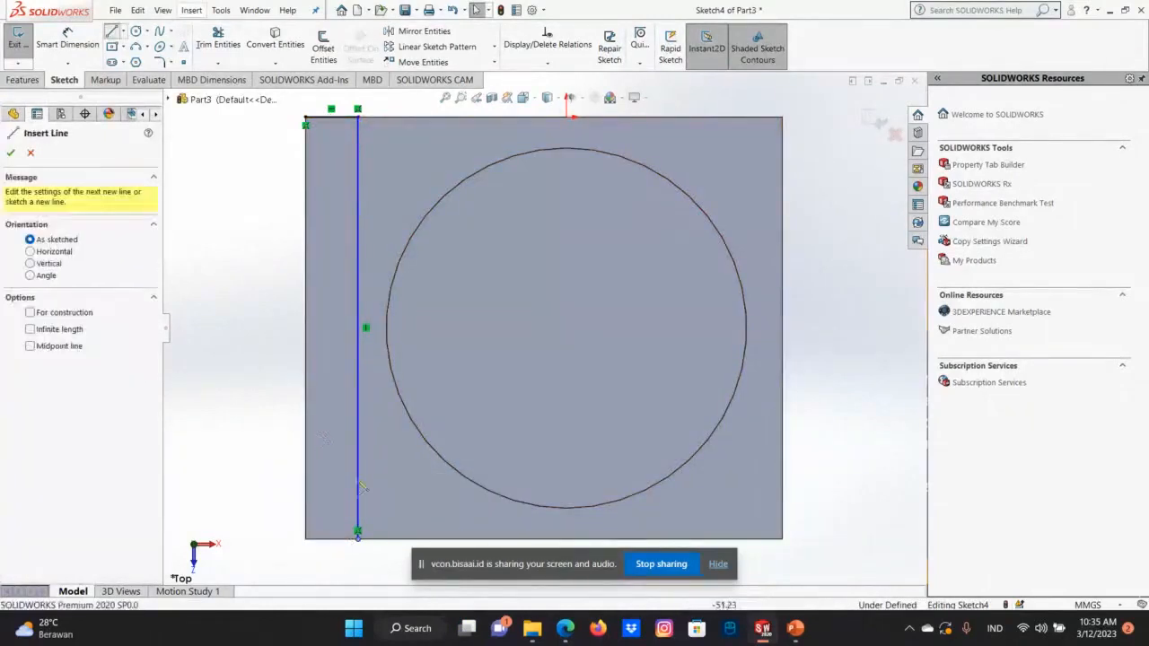
left_click(357, 539)
left_click(305, 538)
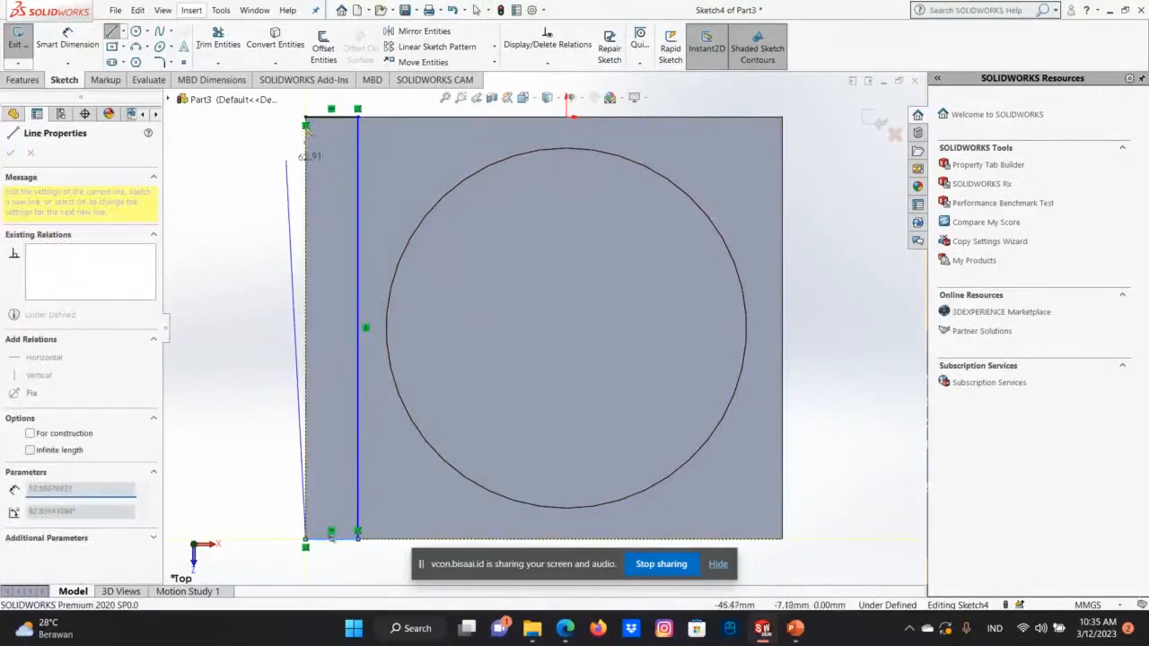
left_click(305, 119)
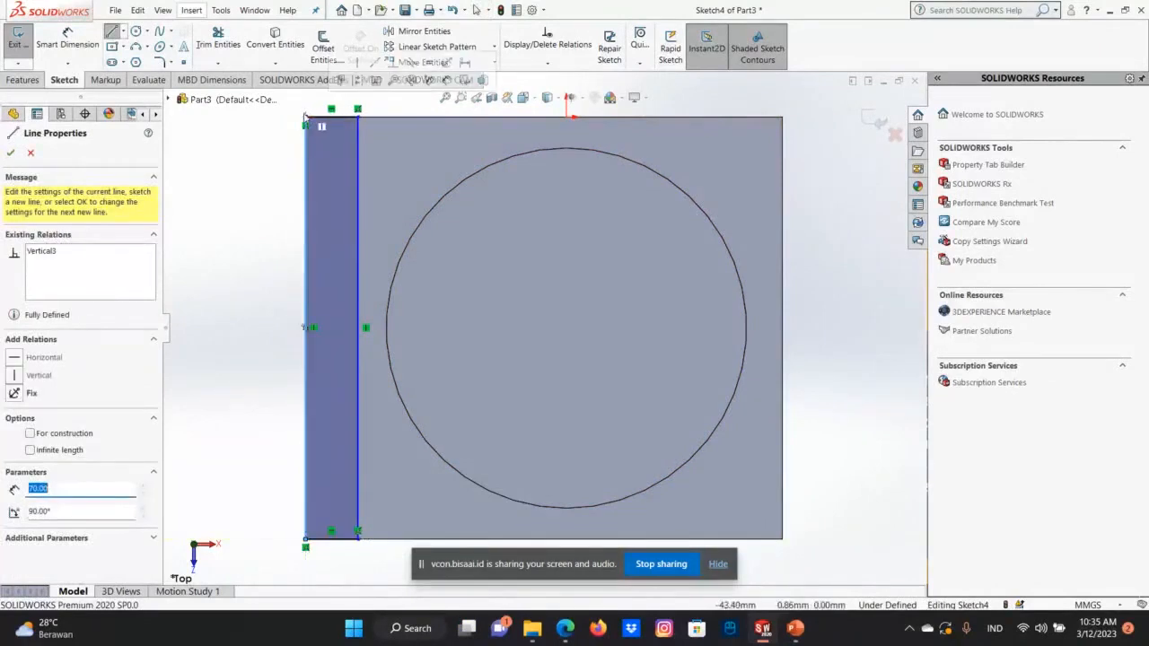
right_click(325, 128)
left_click(341, 123)
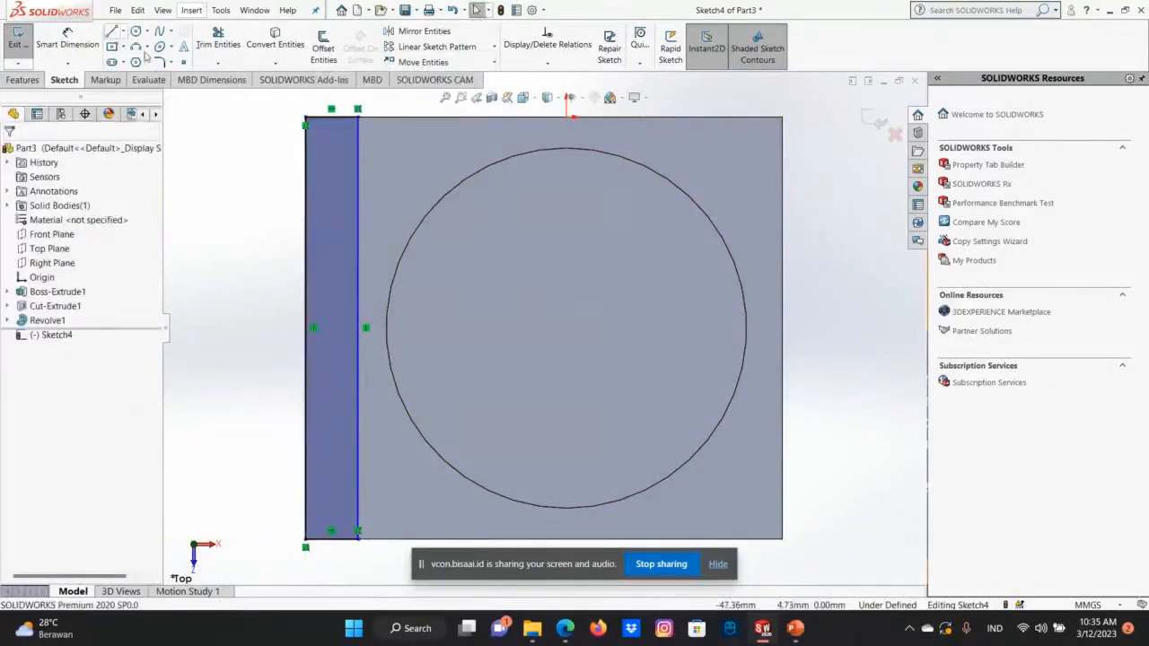
Draw a diagonal centerline across the strip from its outer rear corner to its inner front corner.
left_click(146, 32)
left_click(123, 31)
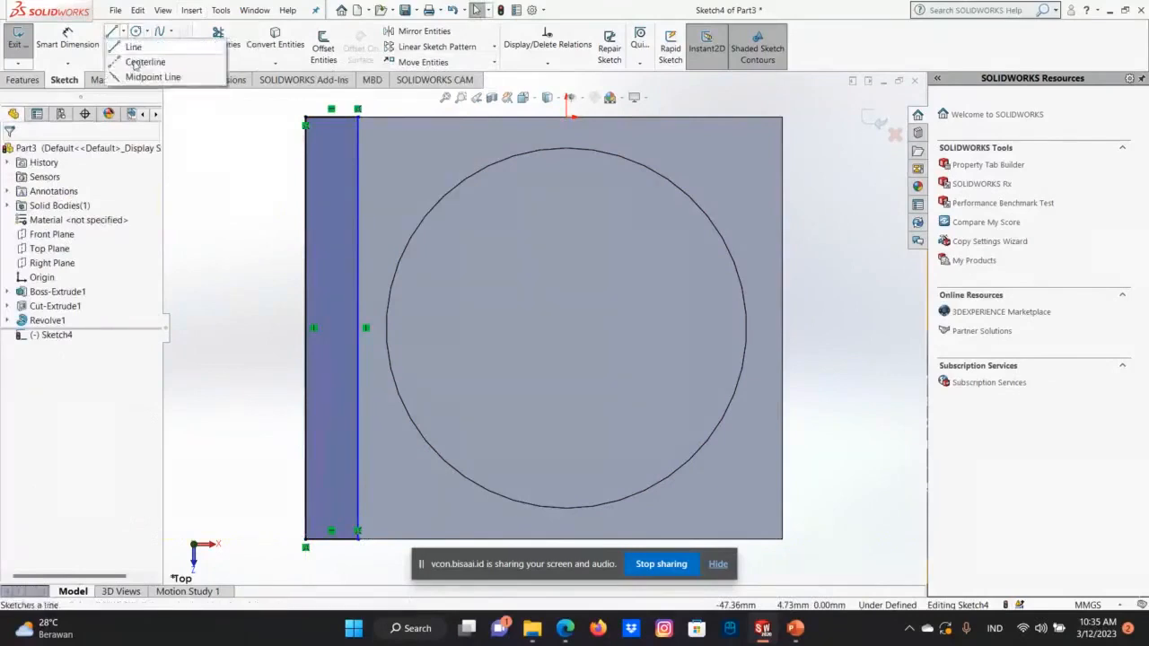
left_click(148, 59)
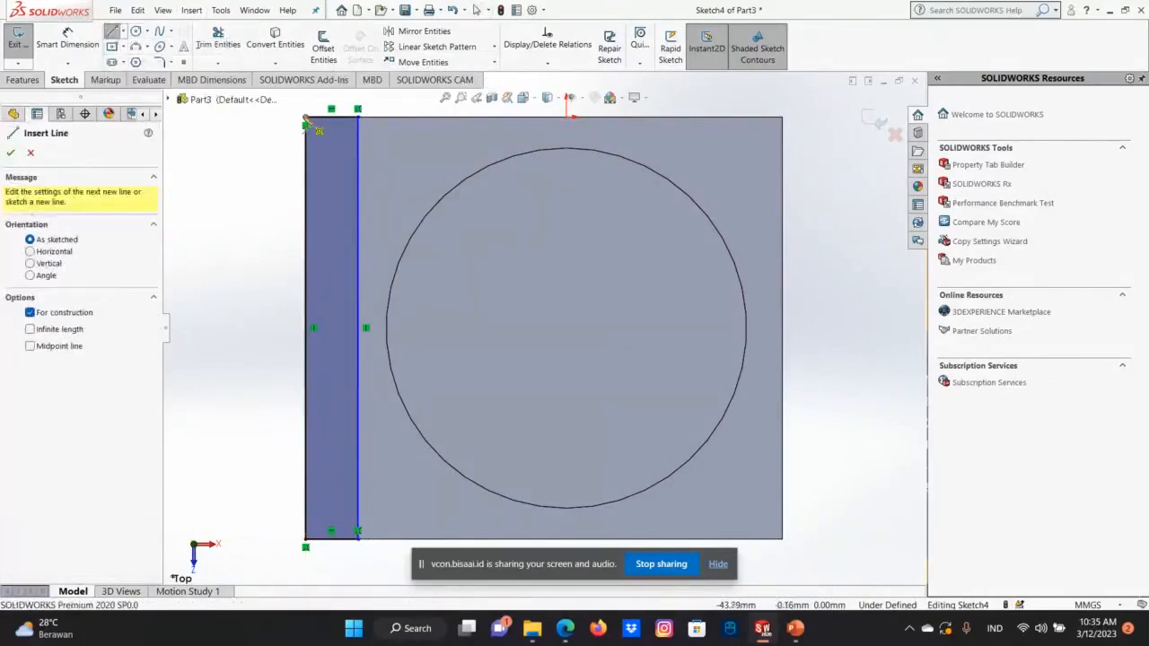
left_click(306, 123)
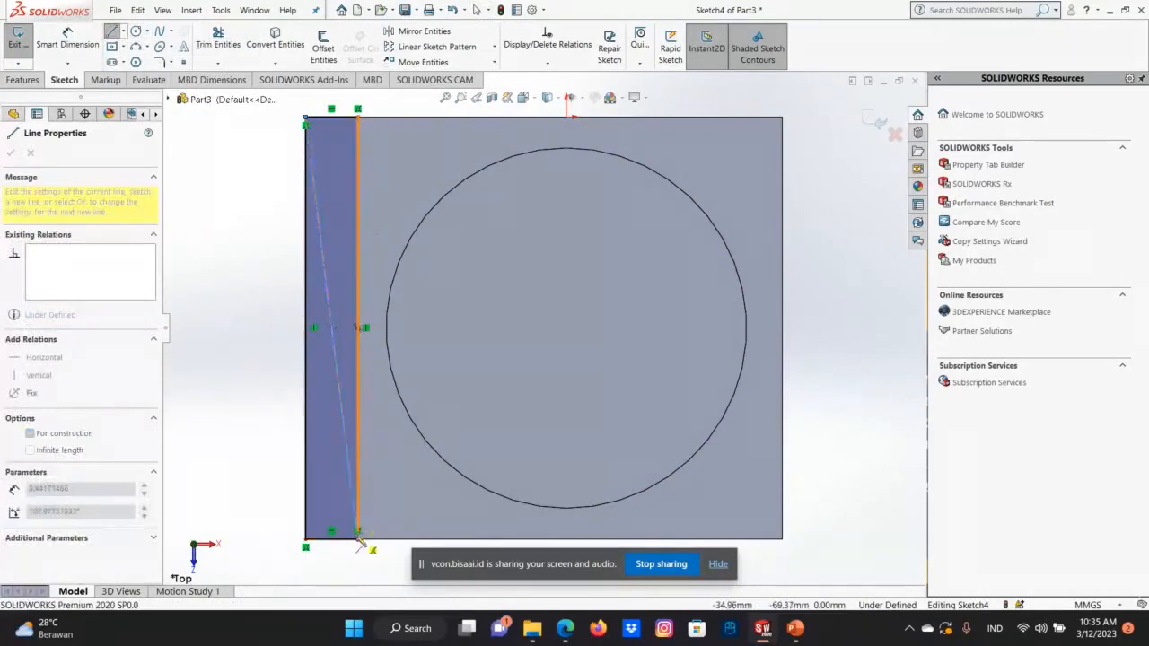
left_click(359, 533)
right_click(359, 533)
left_click(378, 526)
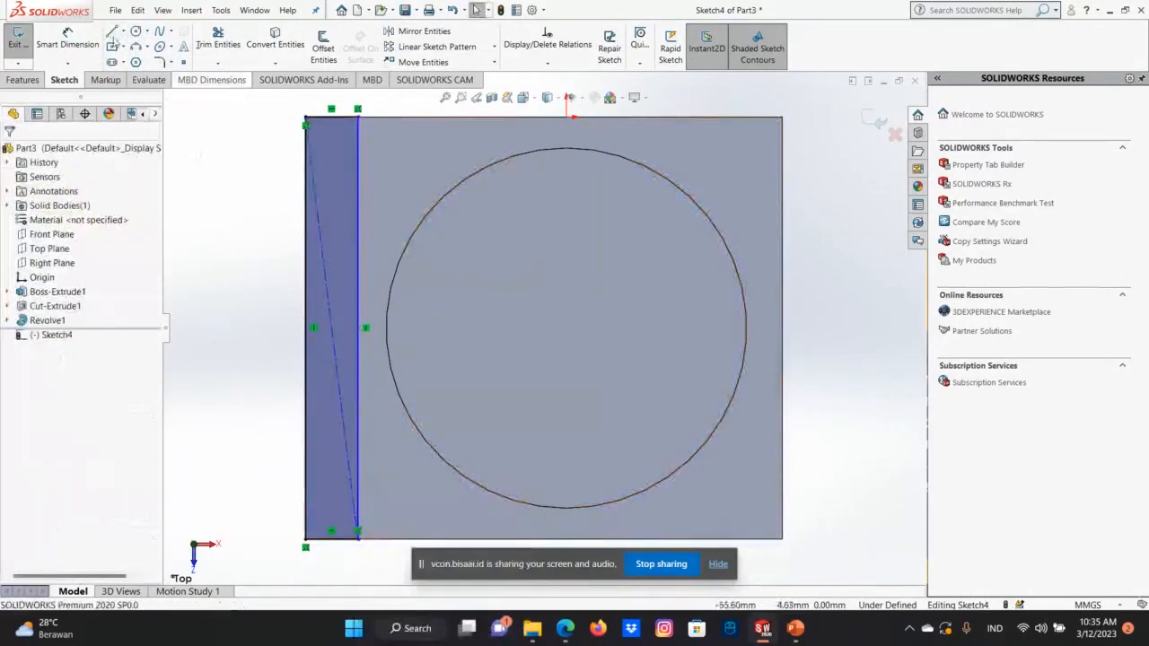
Draw the opposite diagonal centerline from the strip's inner rear corner to its outer front corner, and exit the sketch.
left_click(113, 32)
left_click(124, 32)
left_click(144, 61)
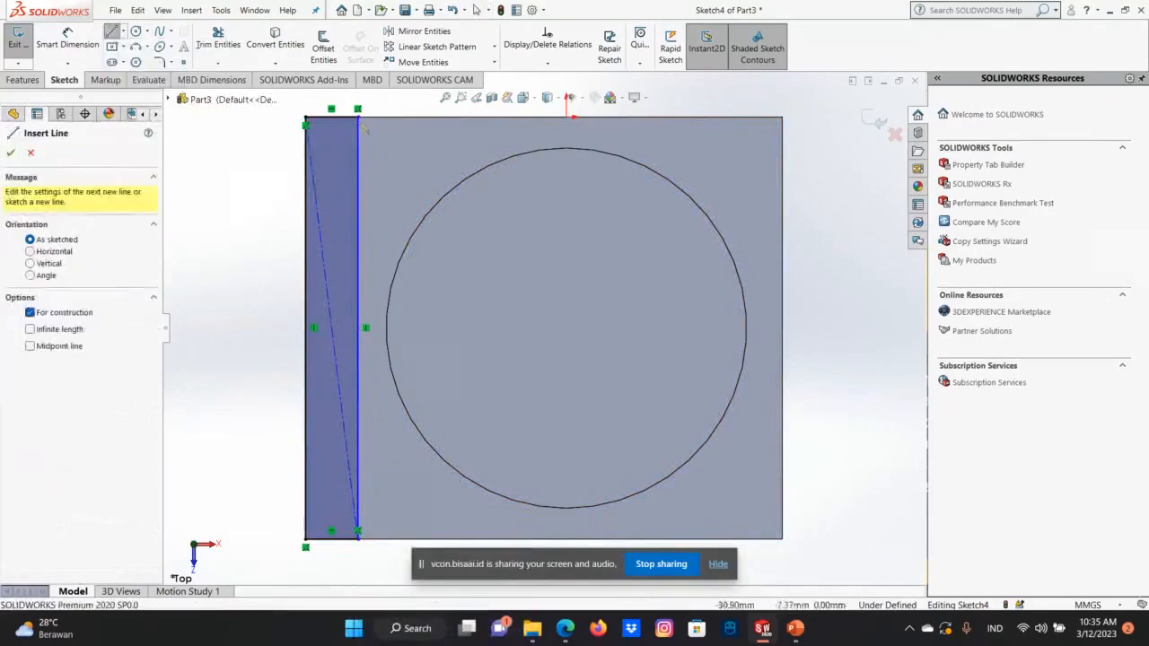
left_click(359, 118)
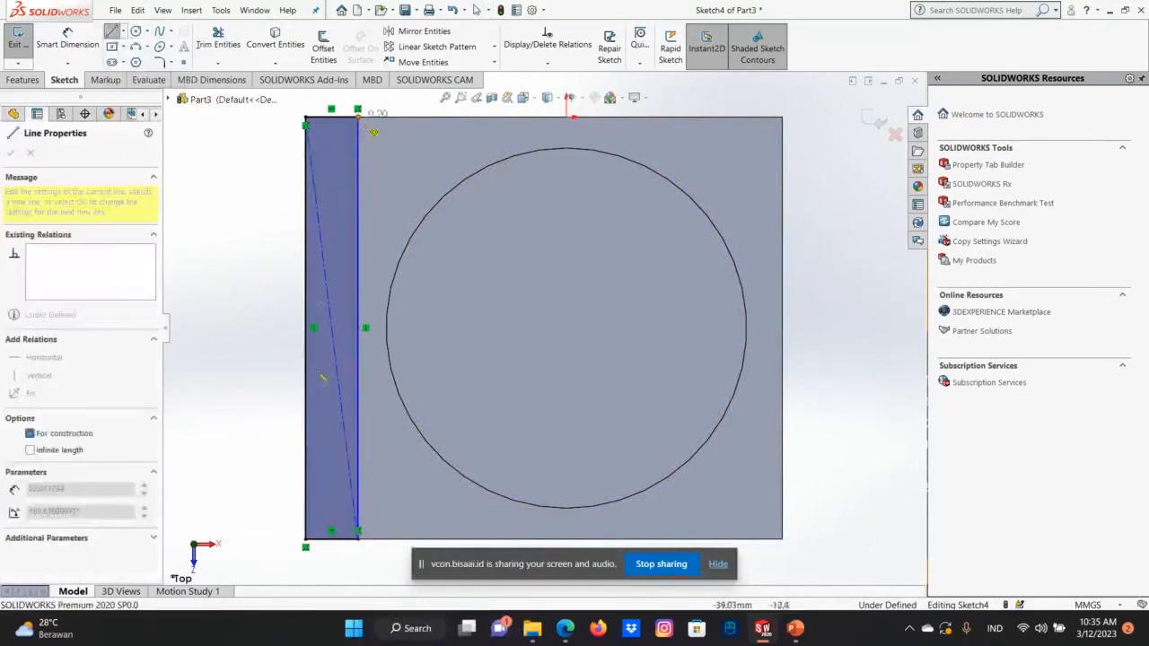
left_click(306, 538)
right_click(306, 538)
left_click(333, 526)
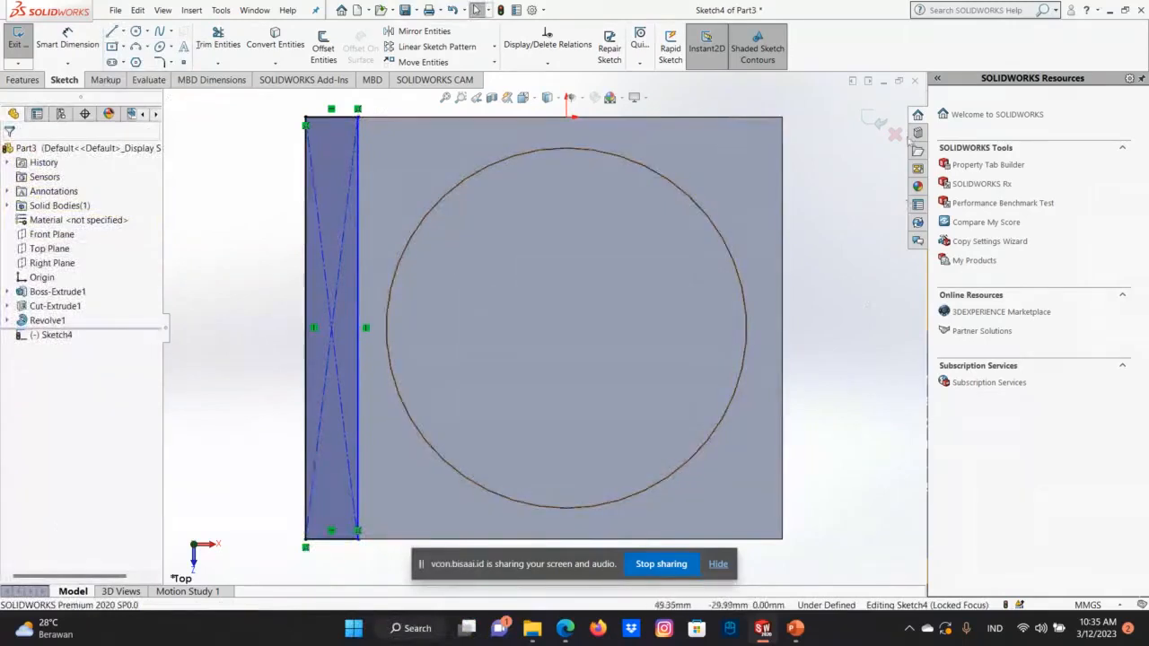
left_click(872, 118)
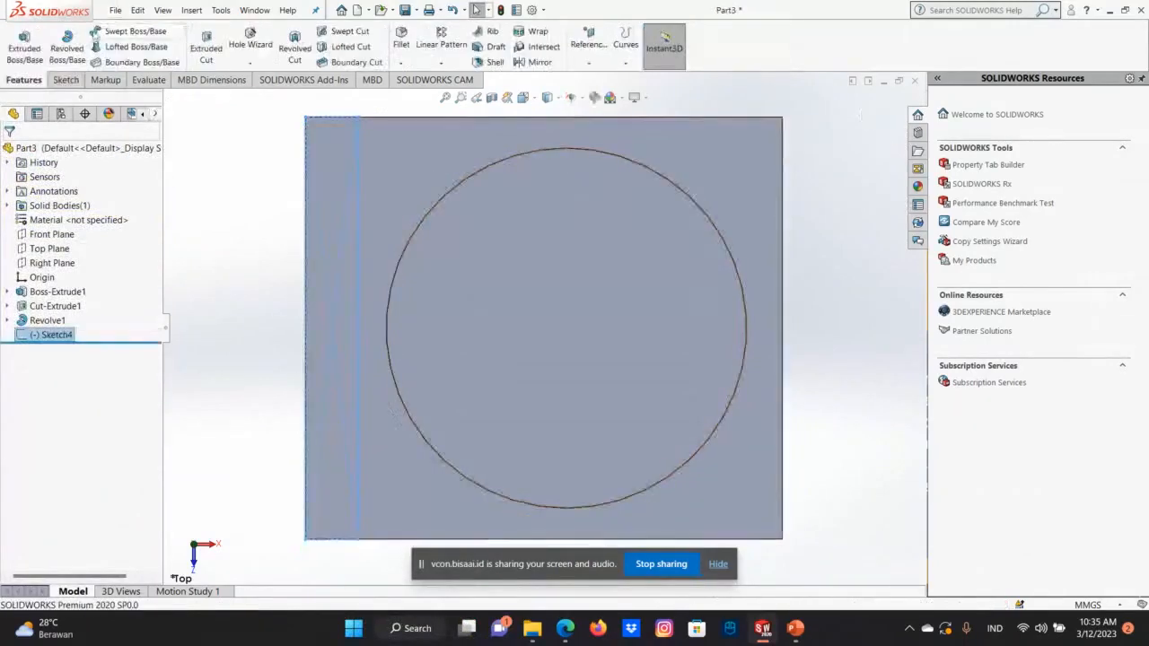
Try a blind 360° Revolved Cut of the strip profile about its long inner line beside the boss.
left_click(294, 48)
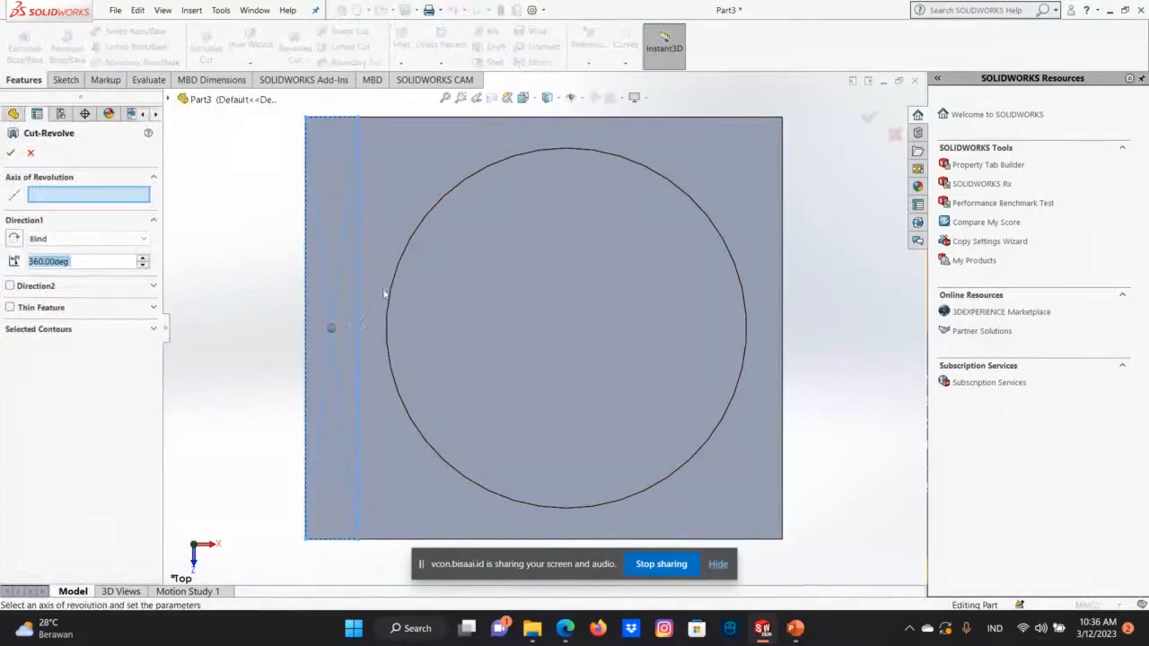
left_click(361, 314)
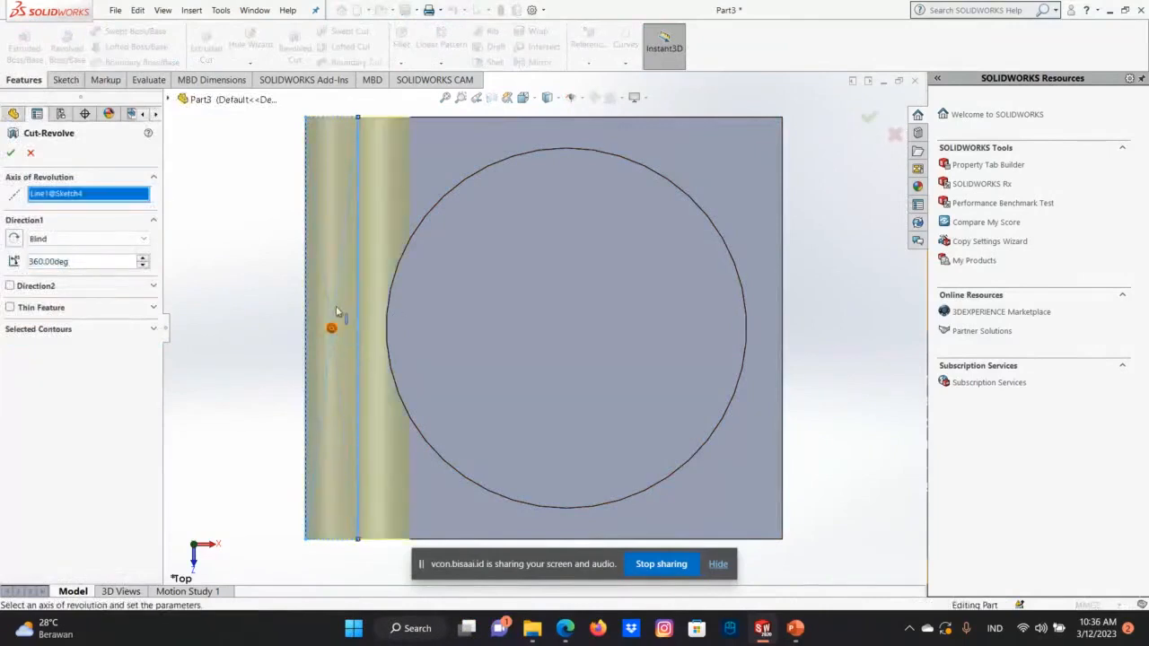
left_click(340, 312)
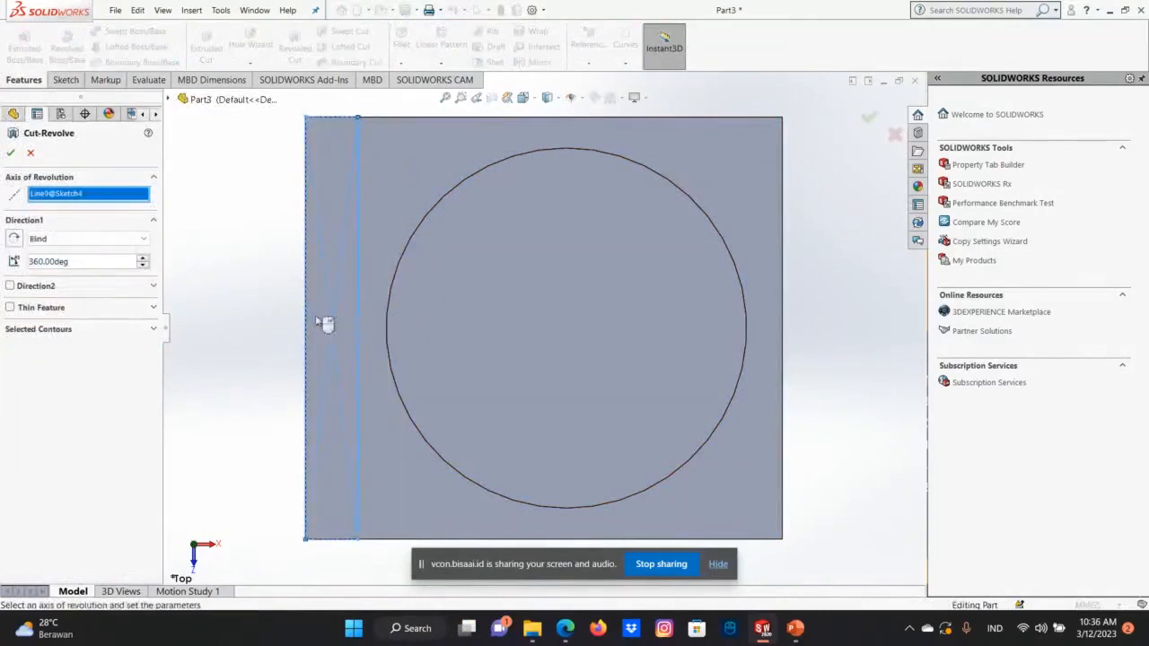
left_click(310, 316)
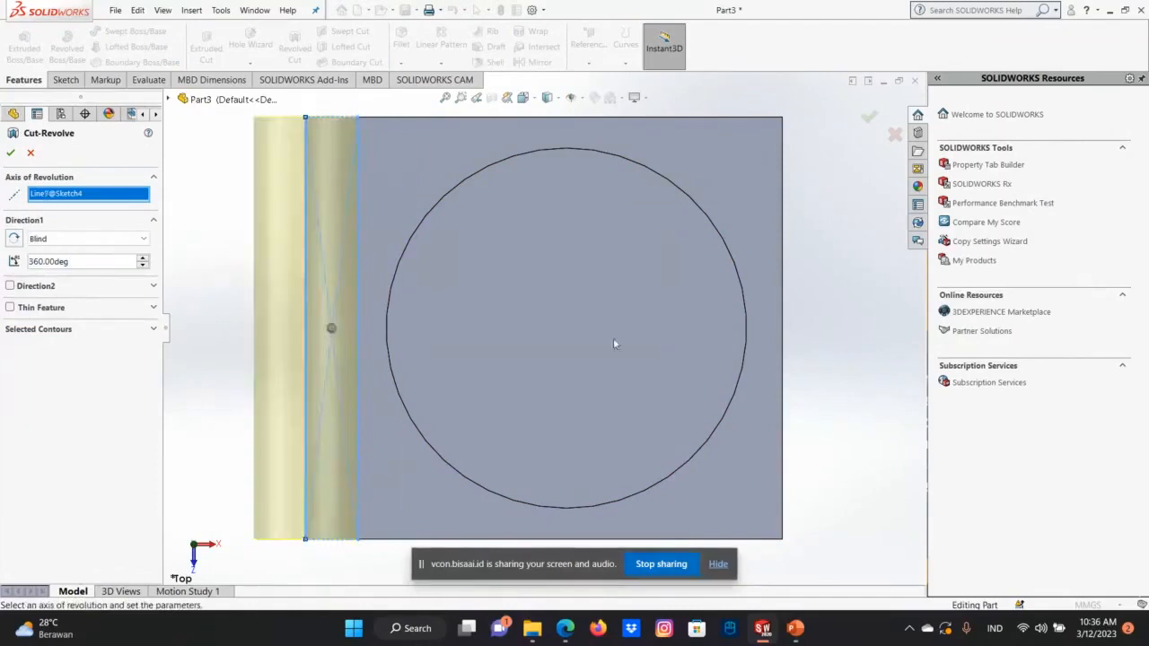
left_click(308, 318)
left_click(359, 301)
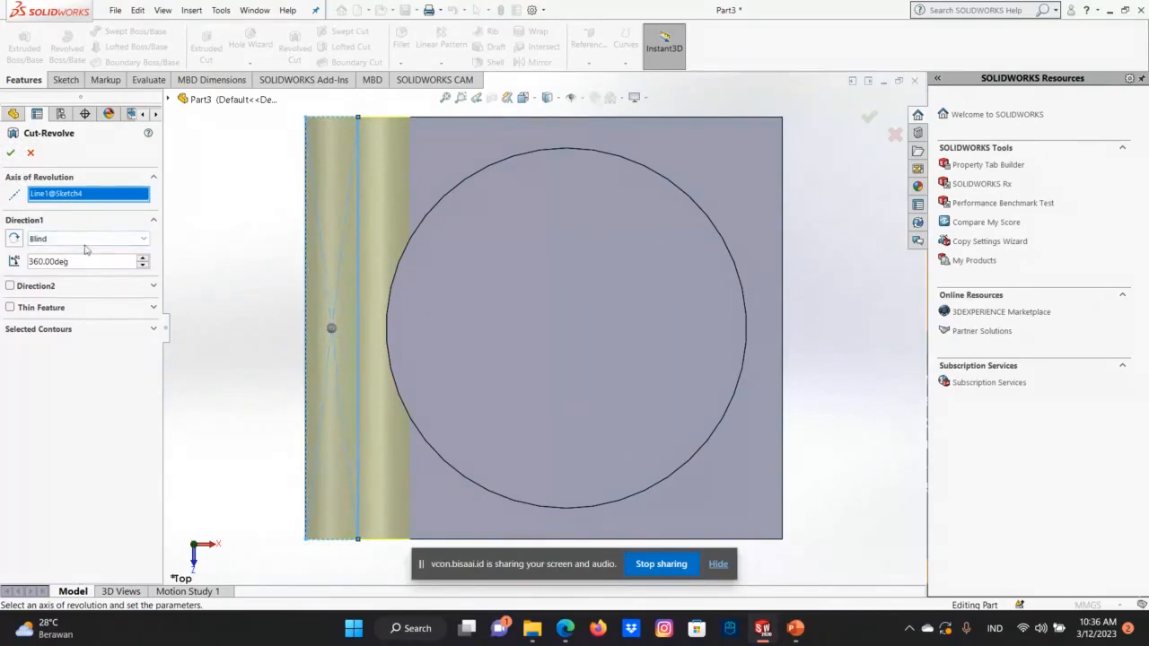
left_click(122, 239)
left_click(76, 250)
left_click(13, 153)
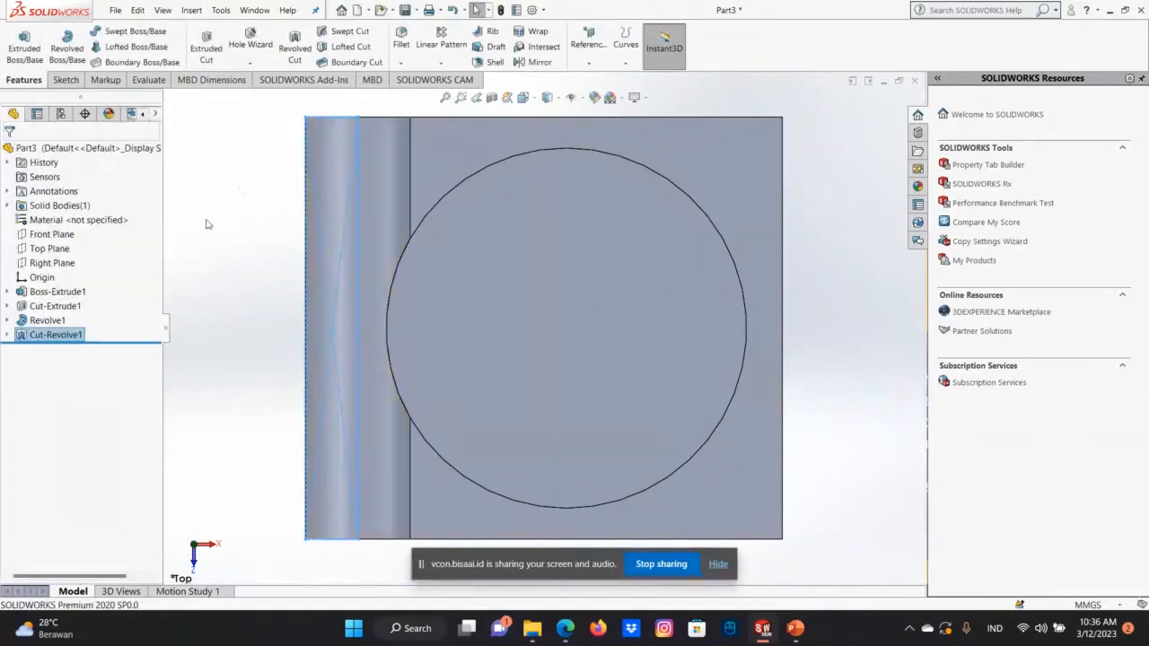
Check the cut in the front view and undo the revolved cut.
key("ctrl+1")
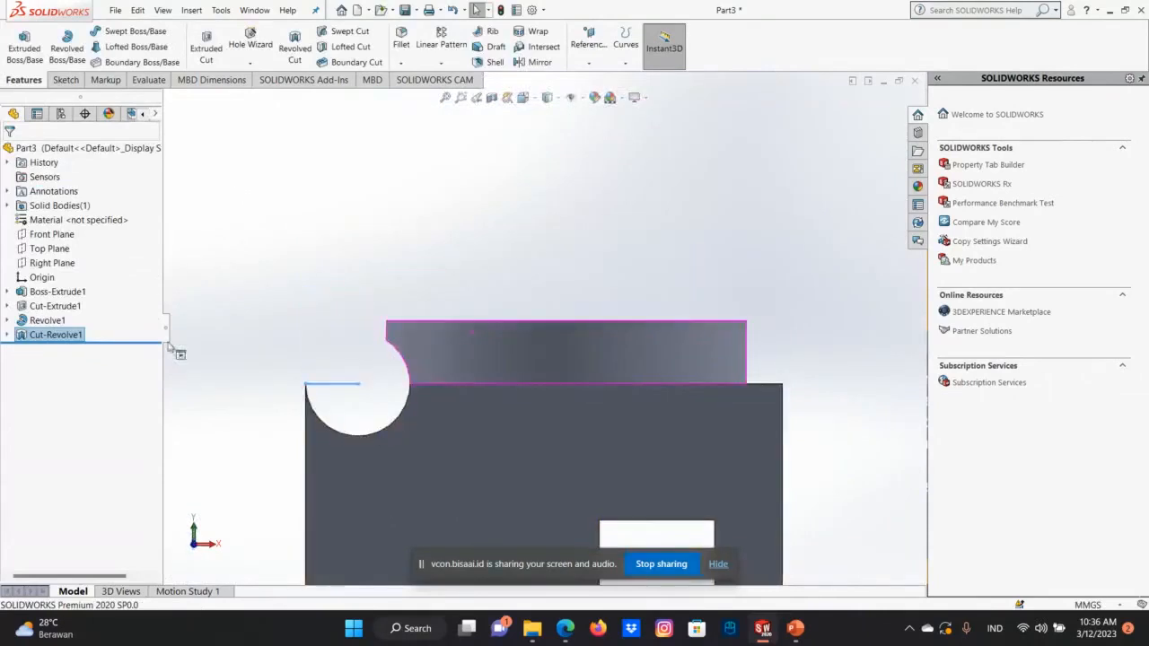
left_click(138, 11)
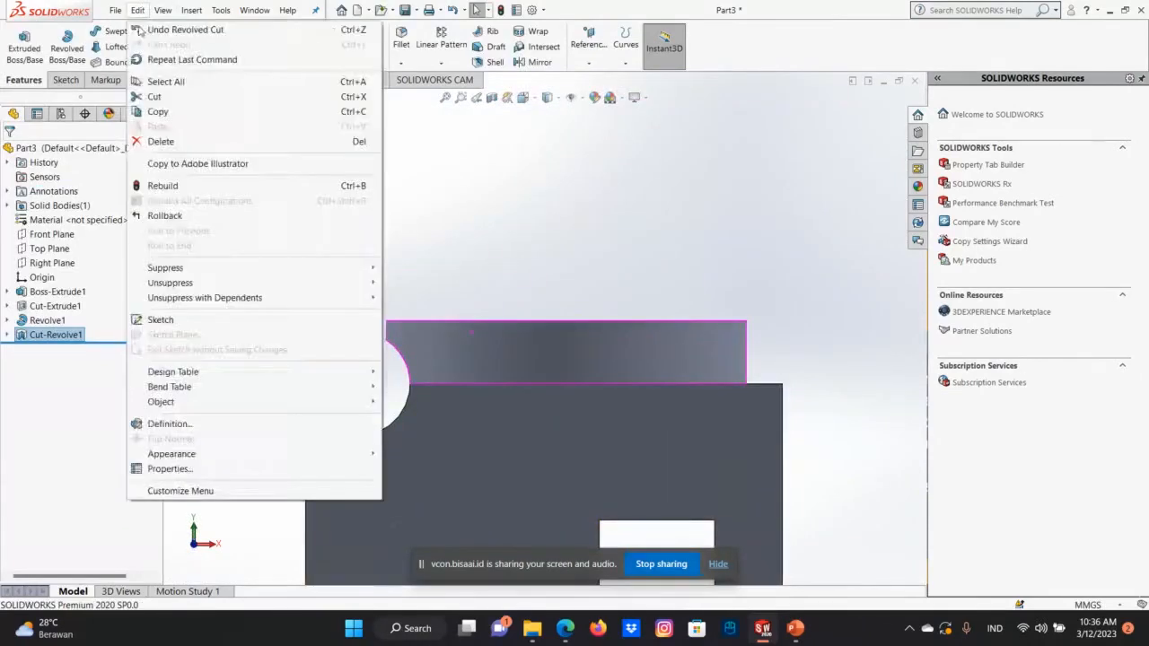
left_click(140, 32)
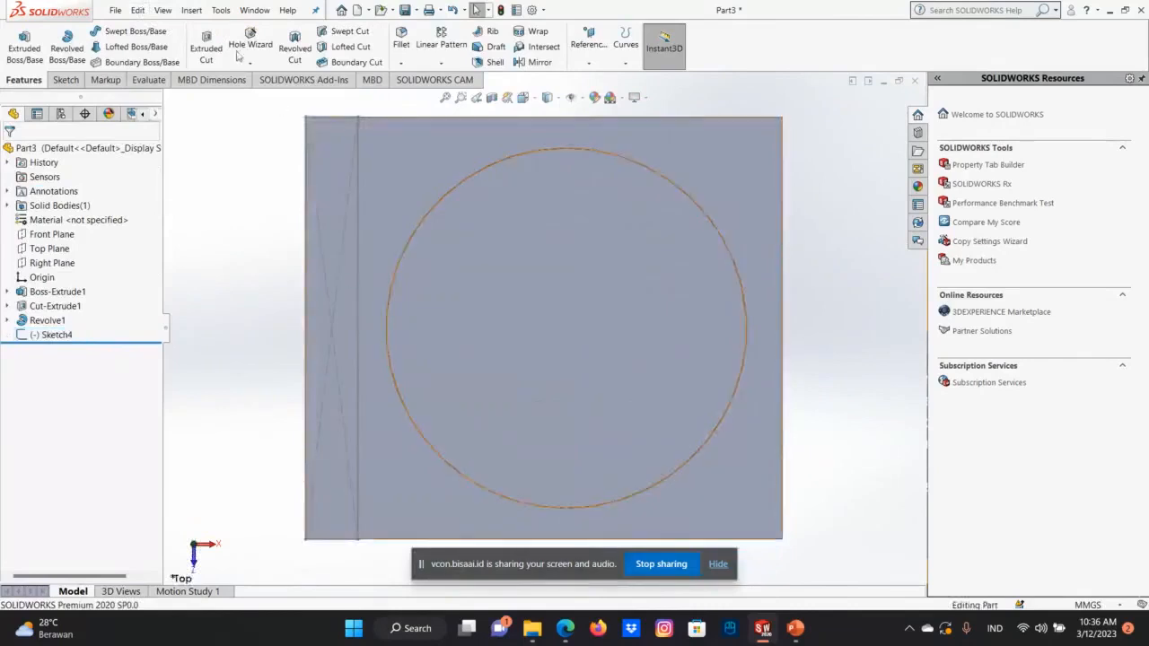
Start a Revolved Cut of the strip sketch about its long inner line and view its preview from the front.
left_click(67, 45)
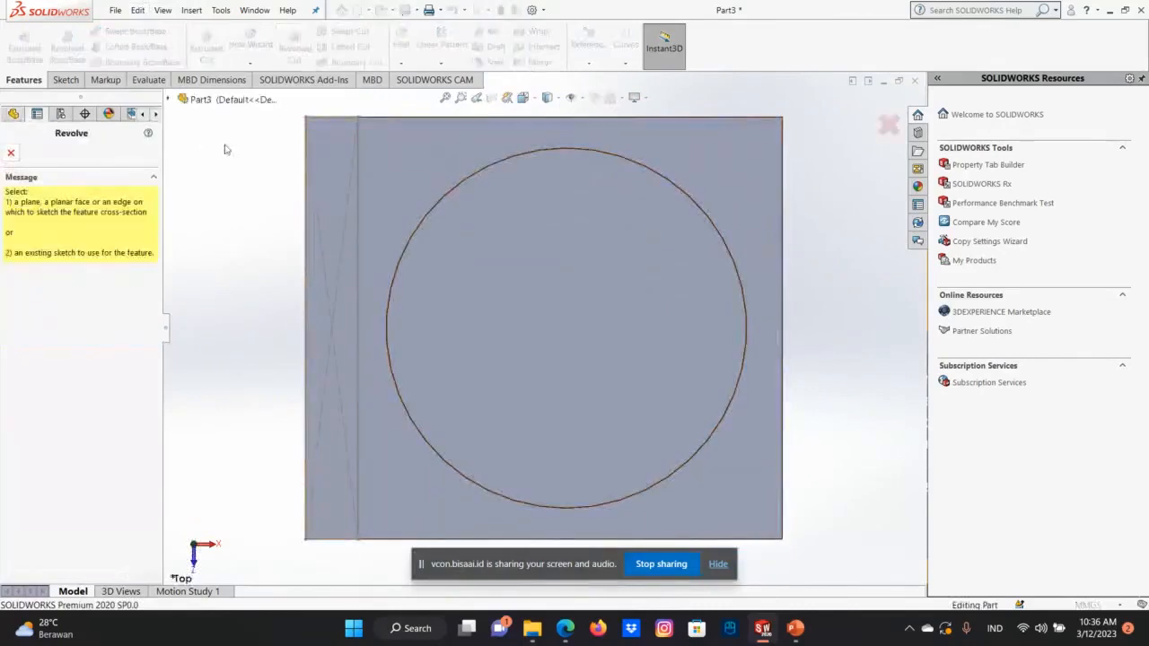
key("Escape")
left_click(356, 268)
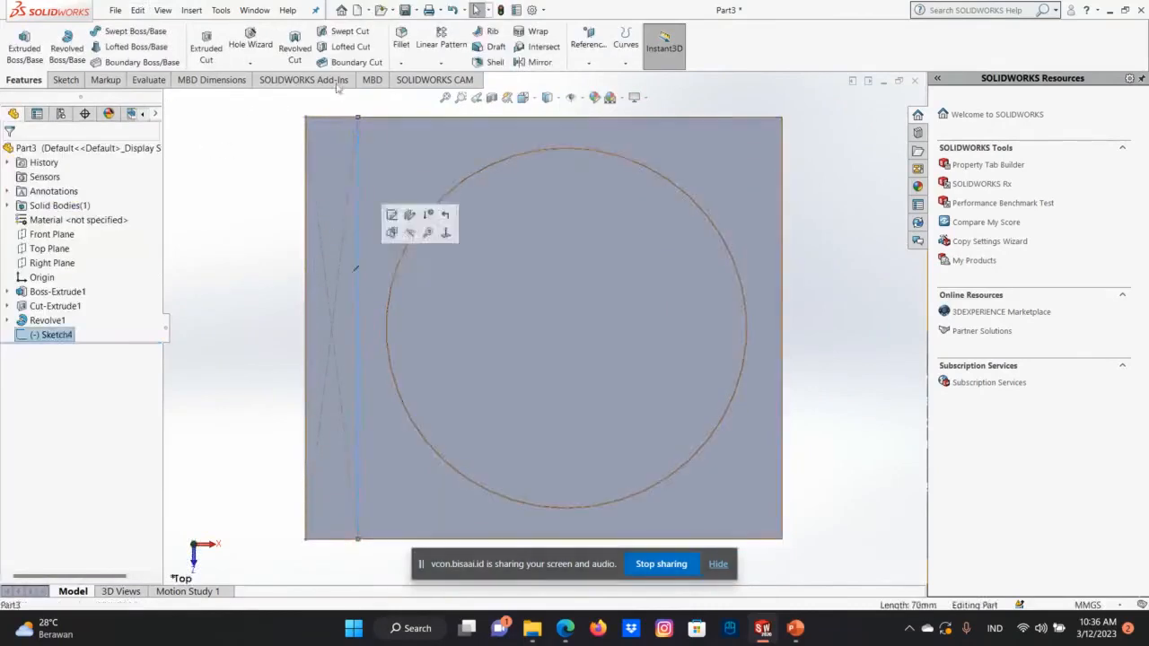
left_click(297, 47)
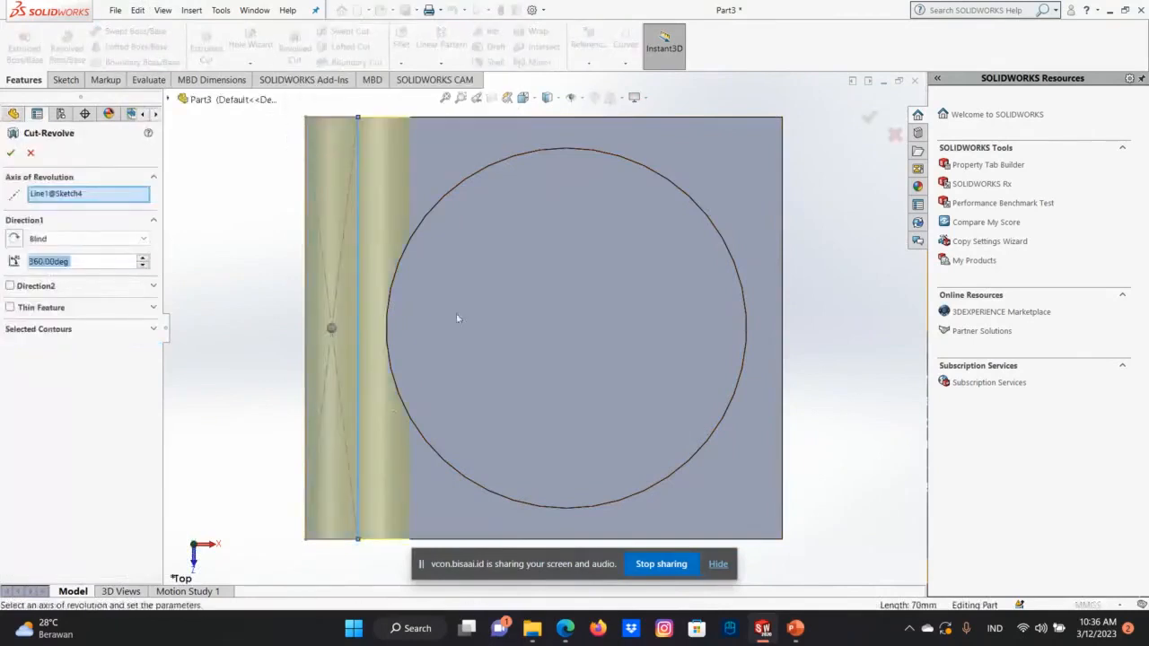
scroll(469, 281, "up", 1)
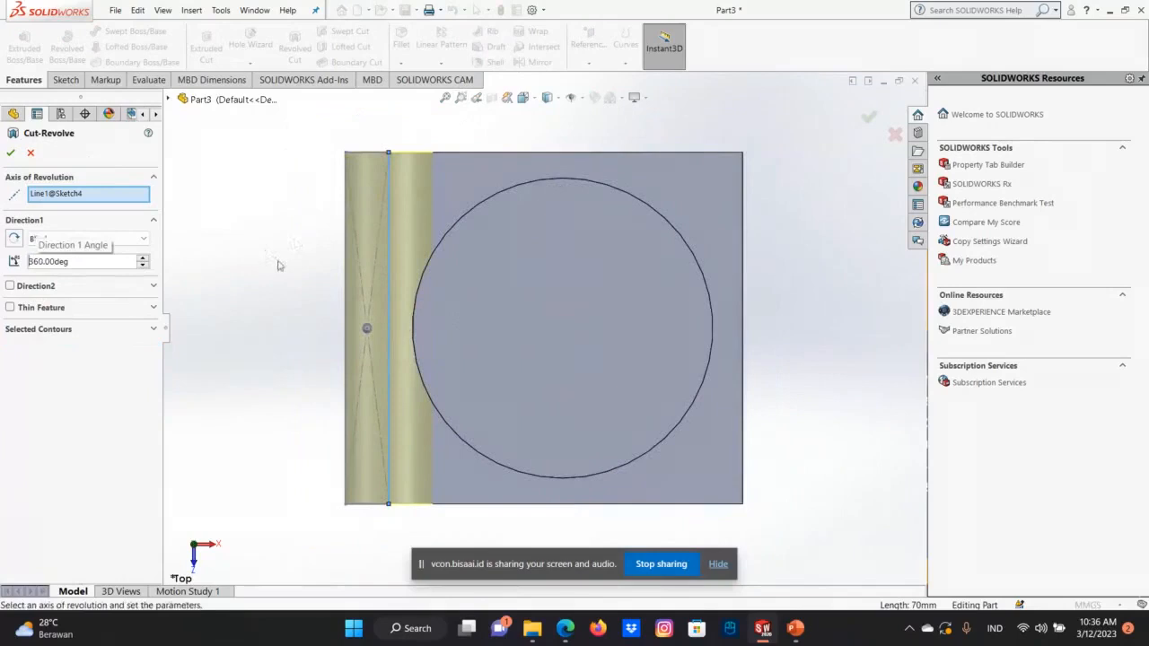
key("Up")
key("Up")
key("Up")
key("Up")
key("Up")
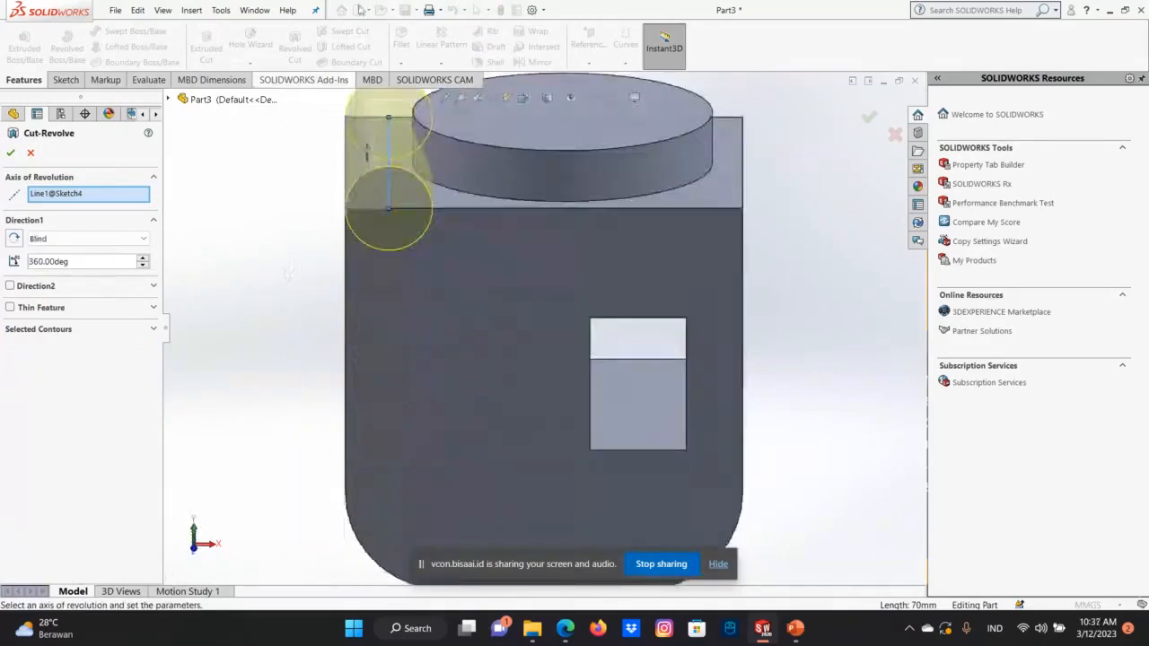
key("Up")
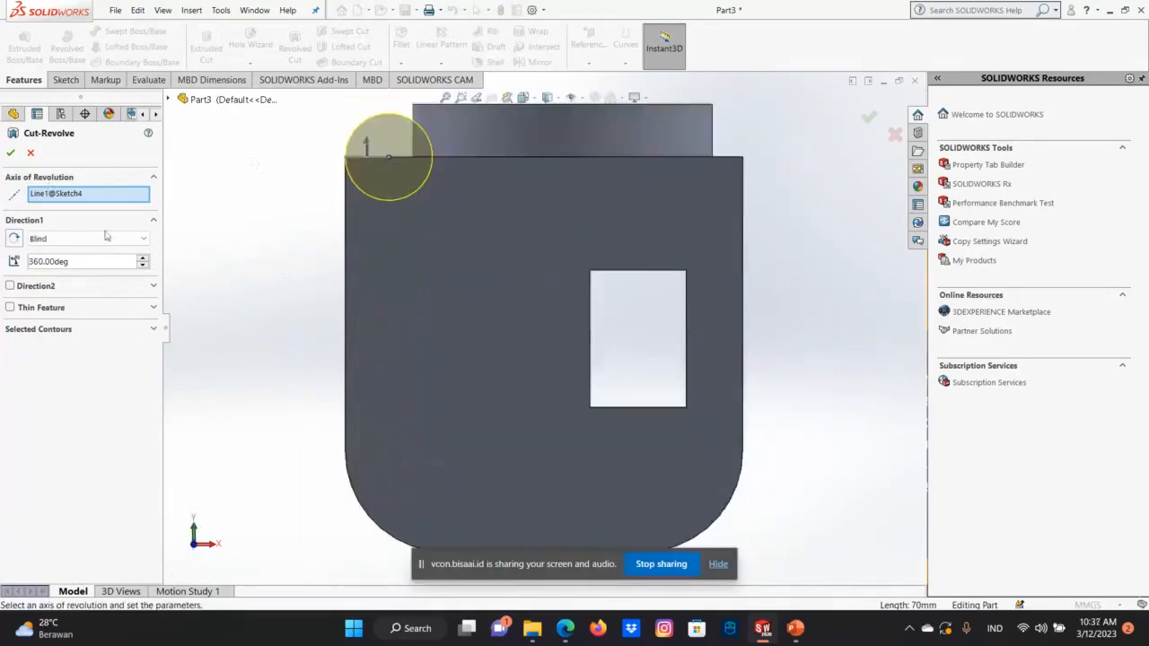
Set the revolved cut's blind angle to 120°, after trying 200°, and accept the cut along the top side edge.
left_click(142, 264)
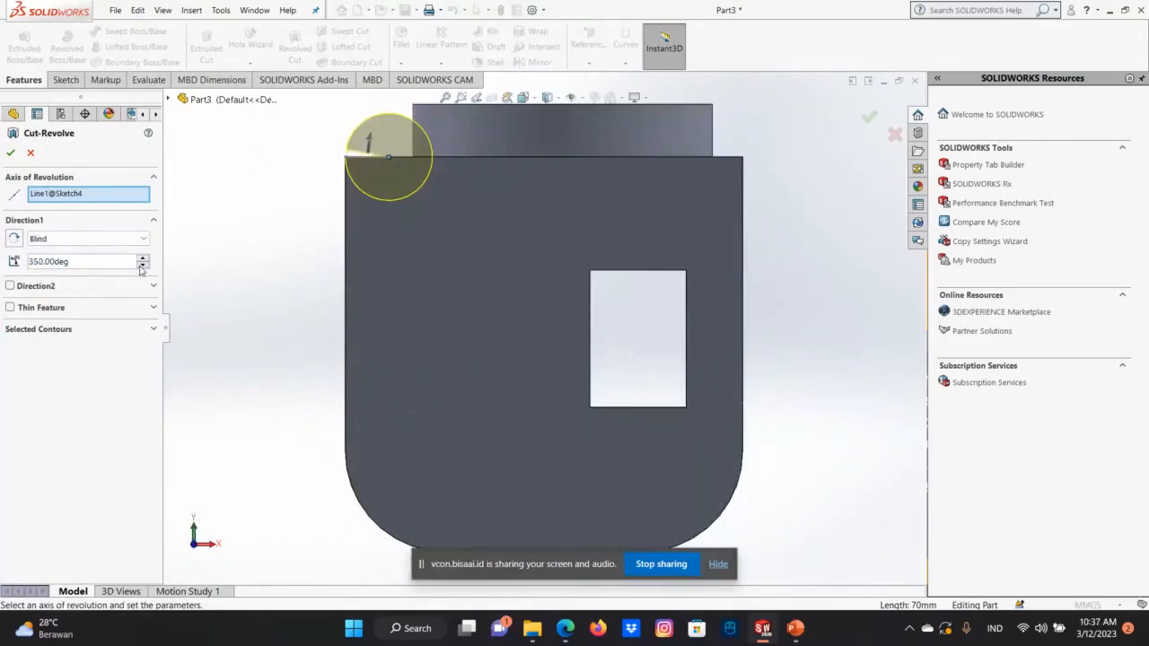
double_click(113, 260)
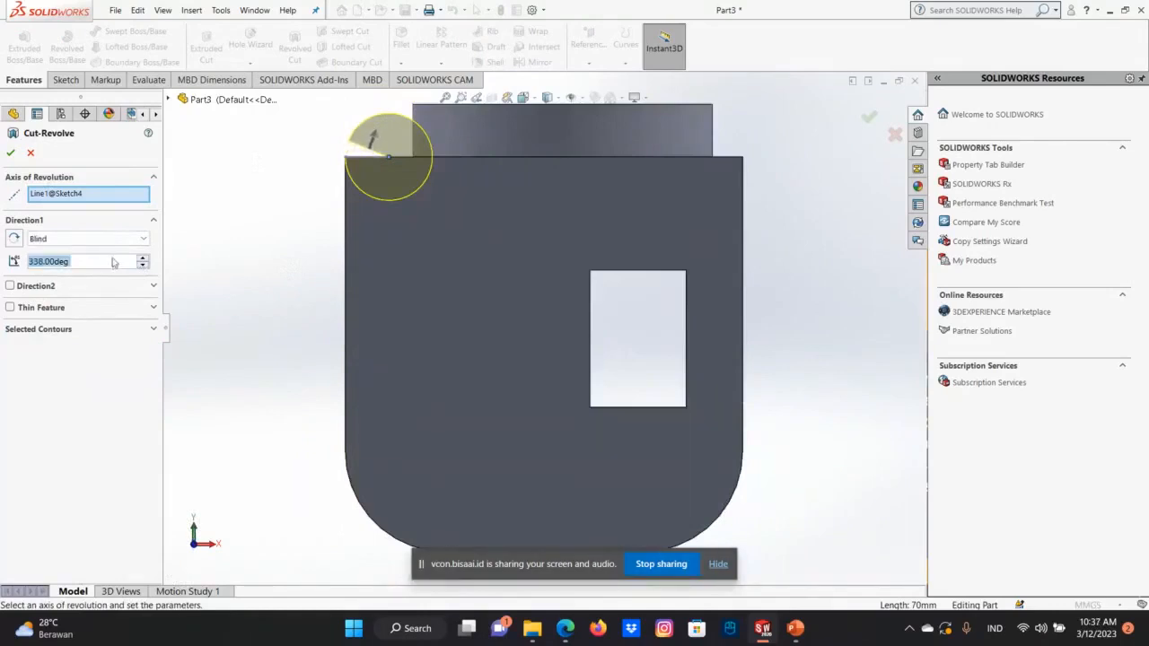
type("200")
key("Return")
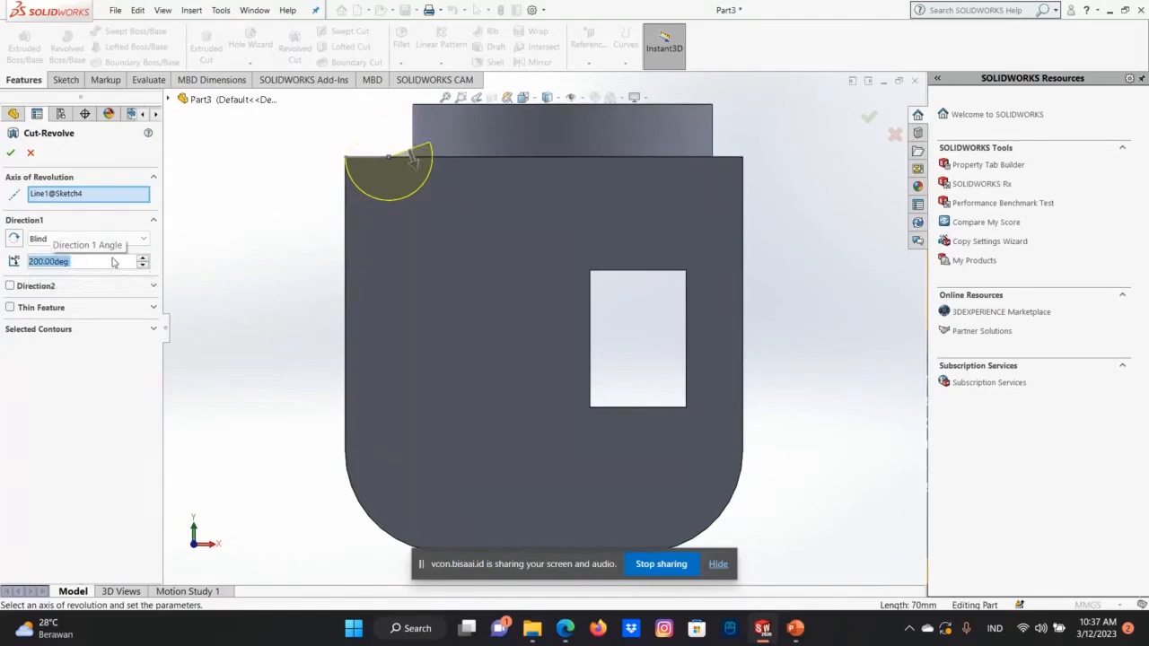
type("120")
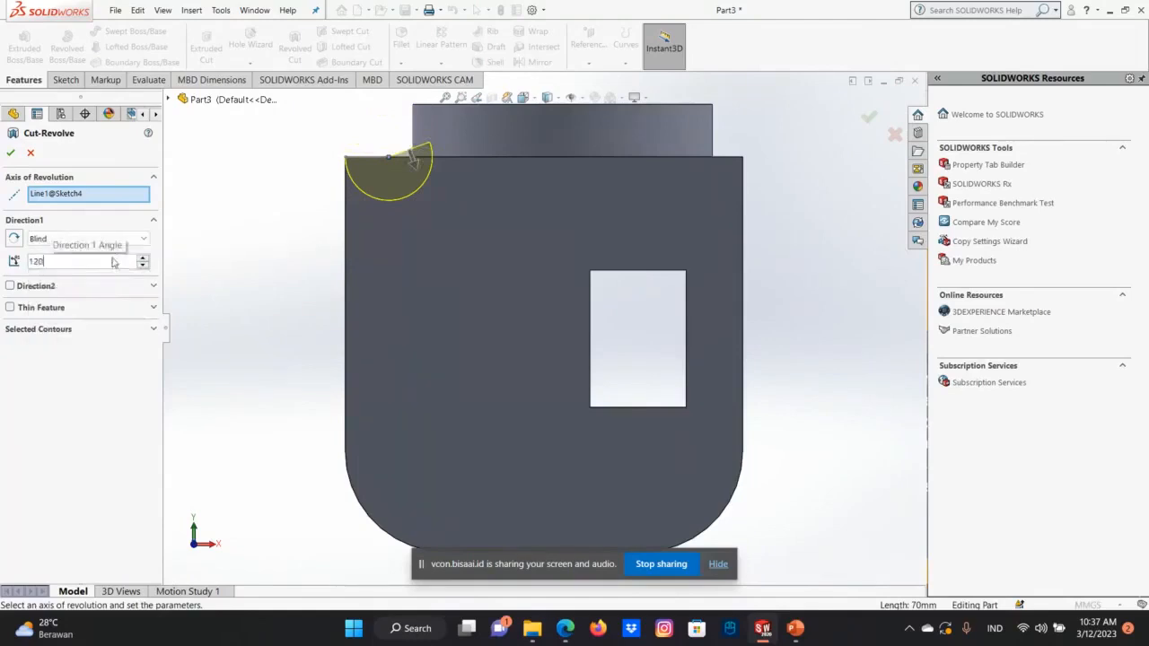
key("Return")
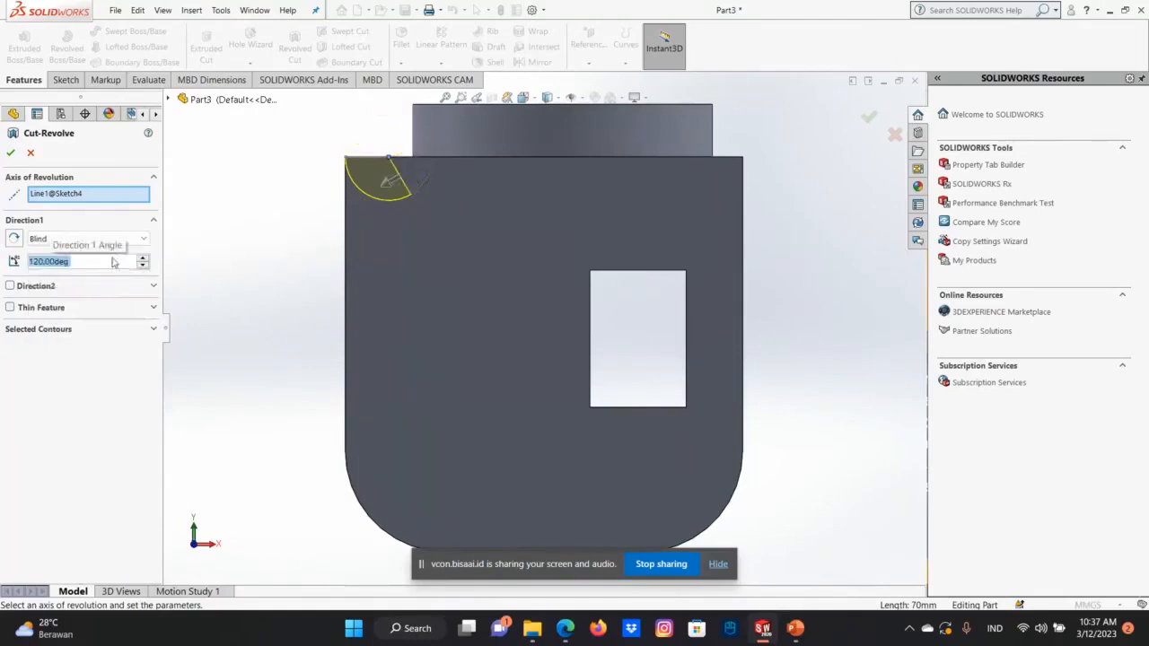
left_click(10, 154)
Open a new sketch on the round boss's top face and view it from the top.
middle_click_drag(499, 488, 559, 246)
scroll(547, 248, "up", 3)
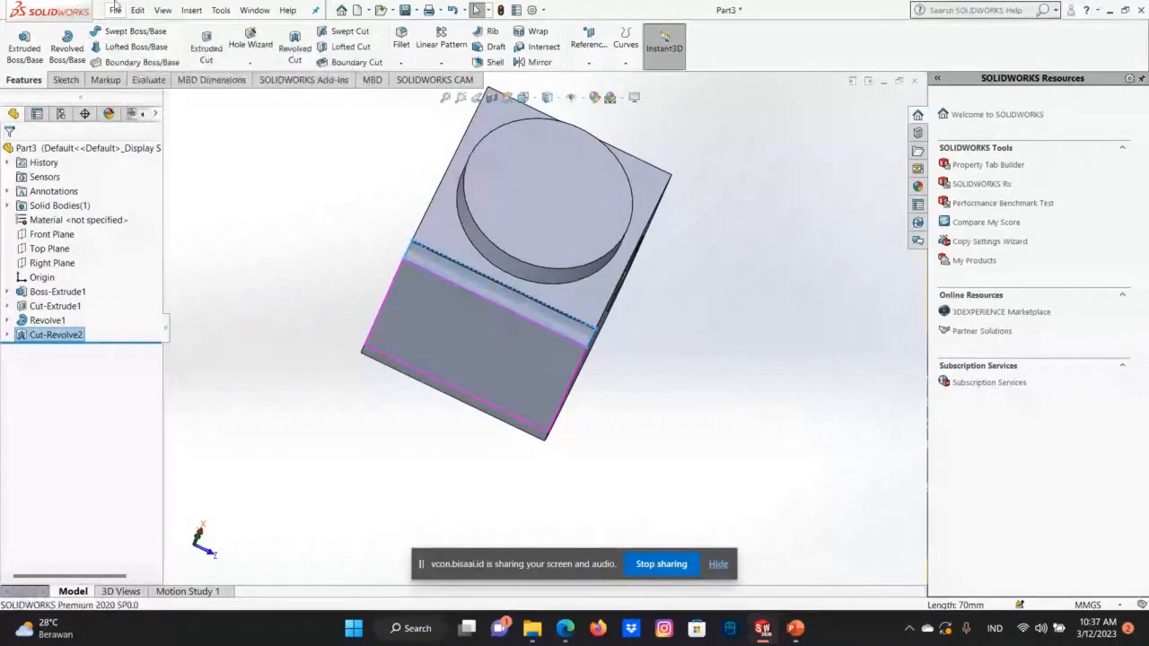
left_click(545, 175)
key("Escape")
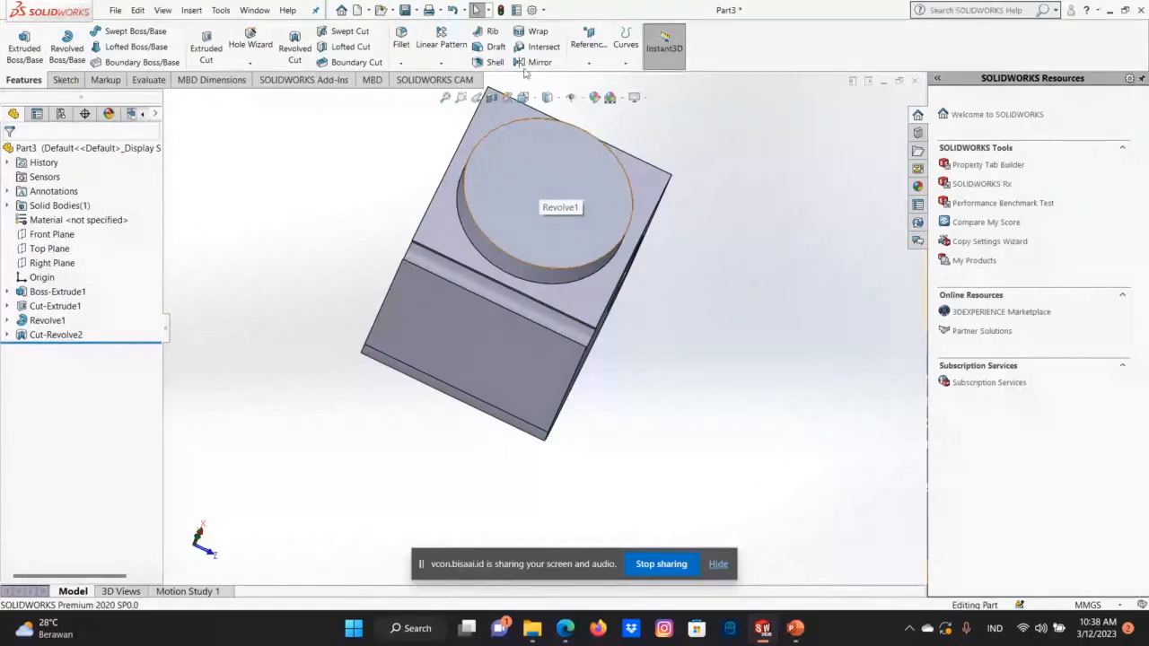
right_click(578, 168)
left_click(587, 157)
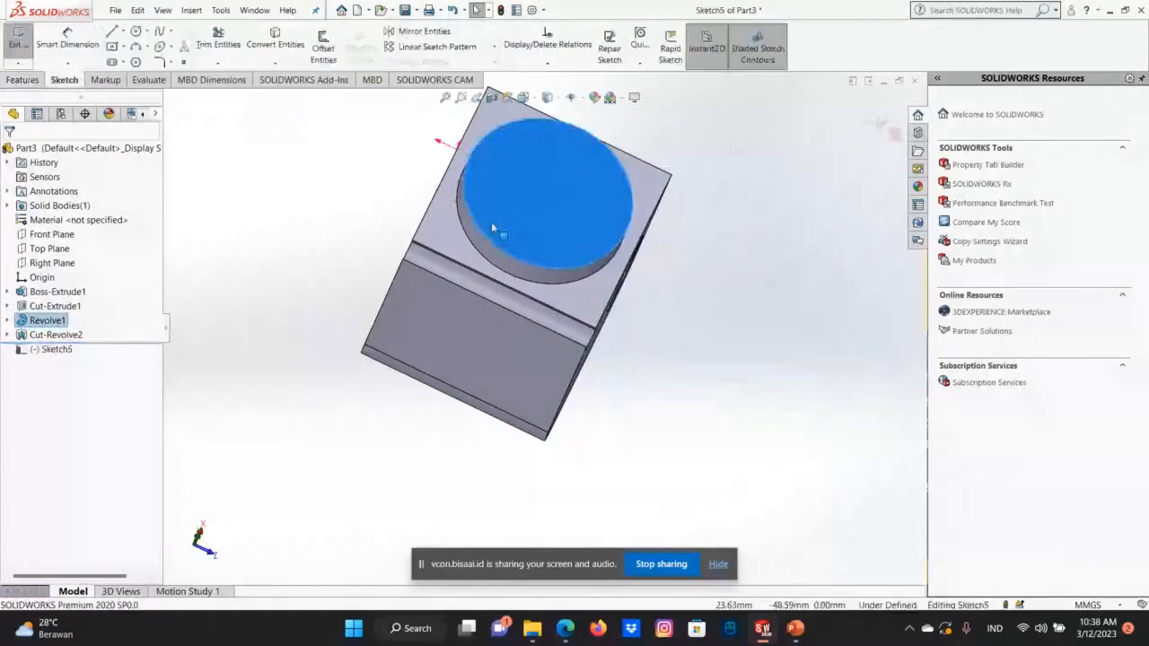
right_click(53, 329)
right_click(554, 209)
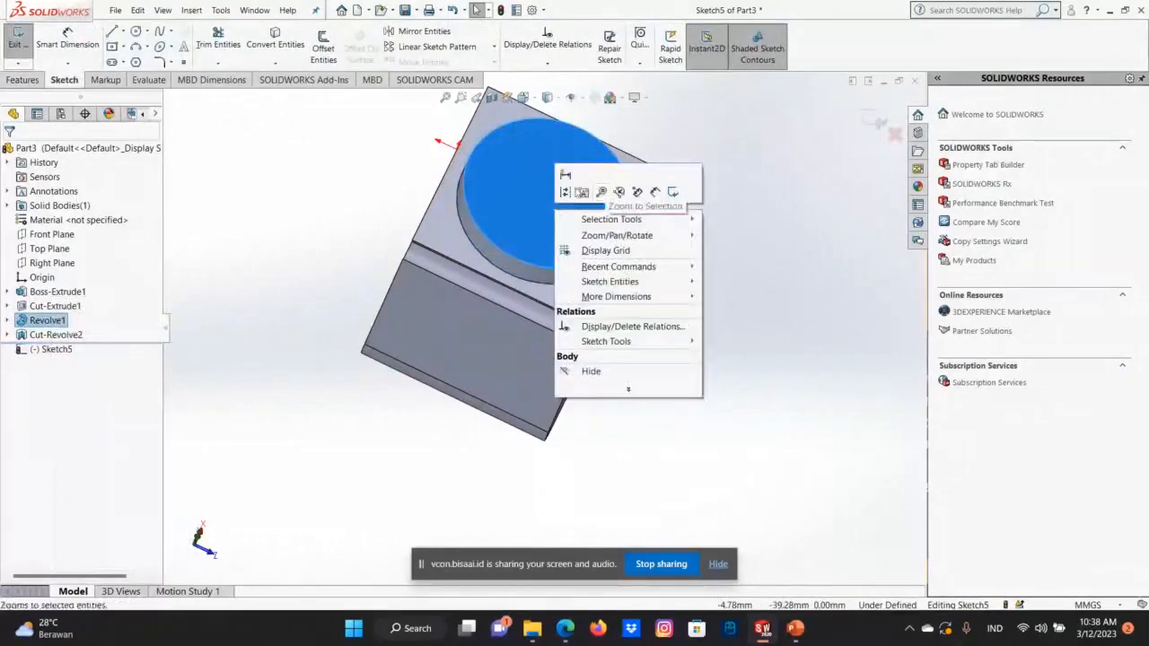
left_click(393, 186)
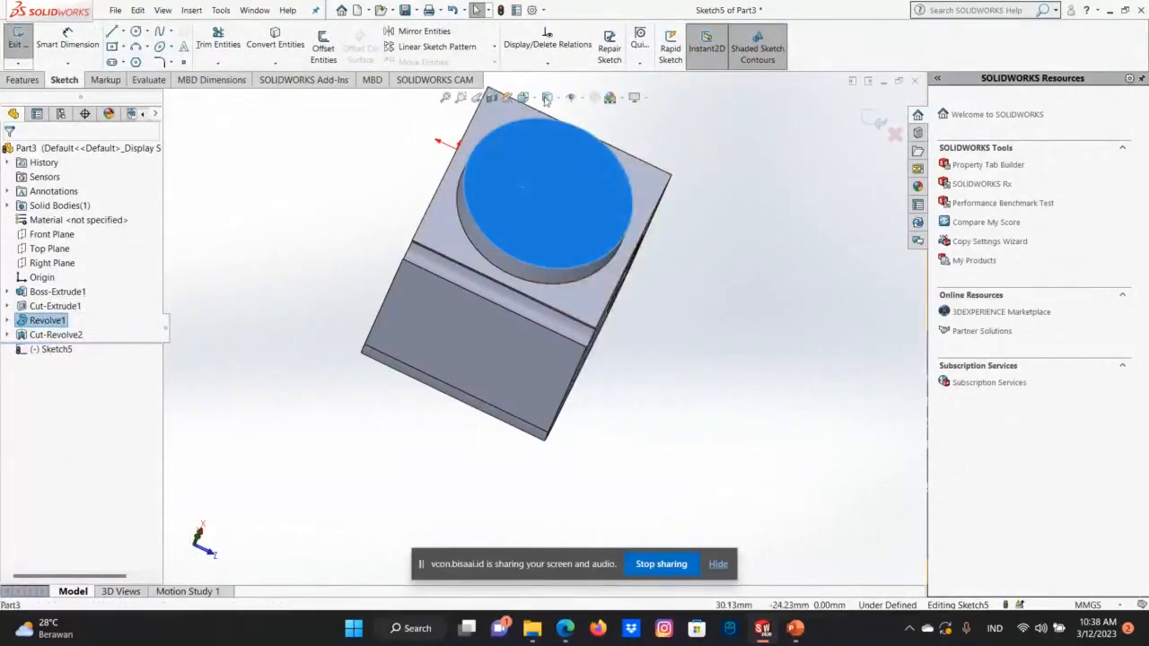
left_click(524, 99)
left_click(572, 148)
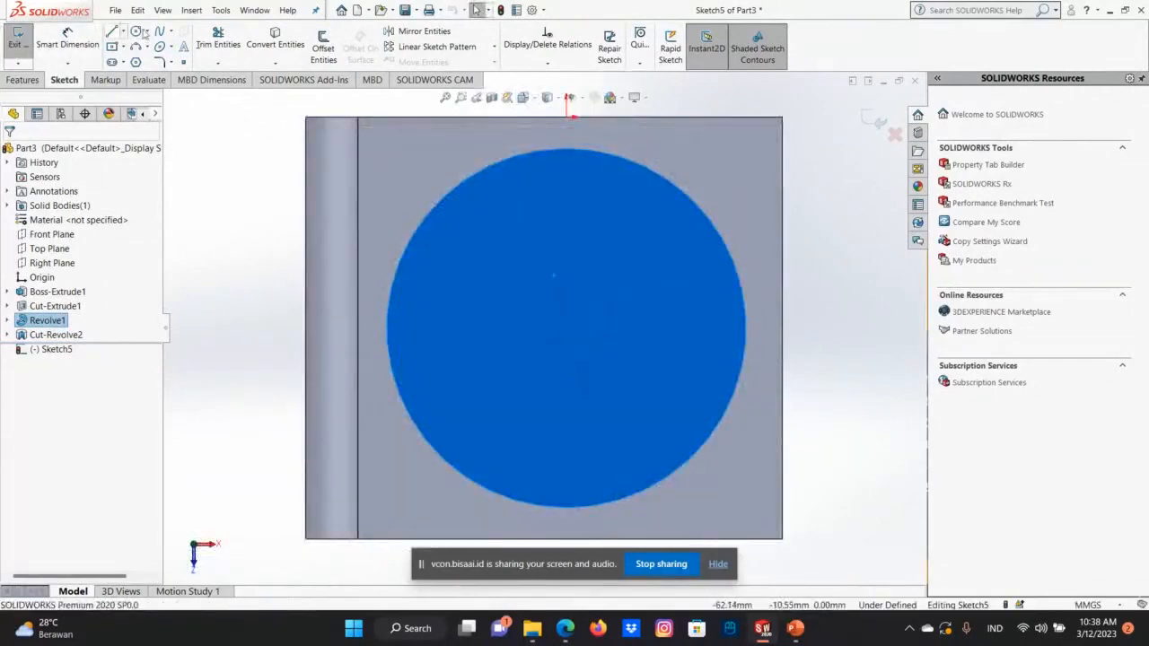
Sketch a circle of 20 mm radius centred on the round boss's top face and exit the sketch.
left_click(147, 33)
left_click(152, 45)
left_click(566, 328)
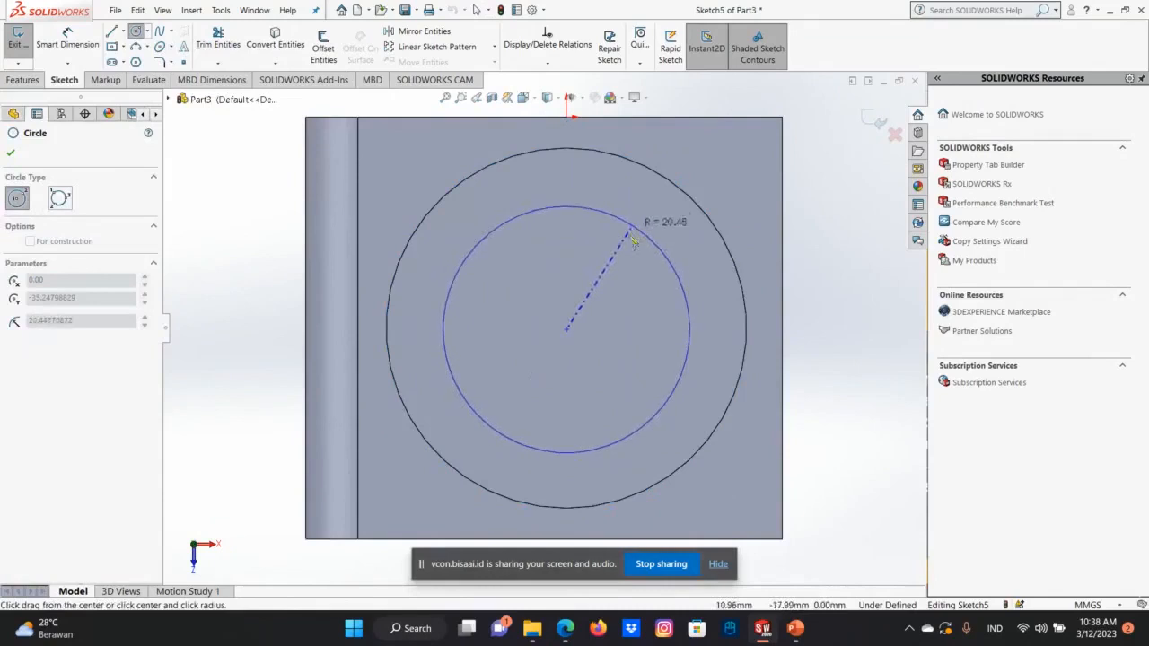
left_click(637, 229)
double_click(87, 387)
type("20")
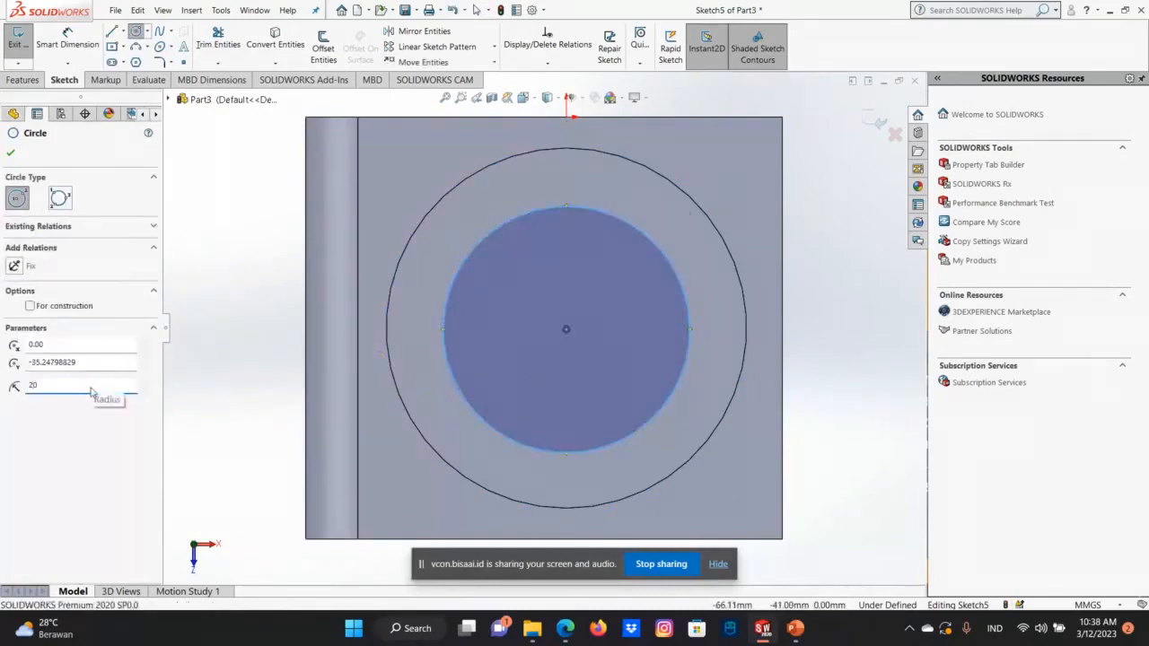
key("Return")
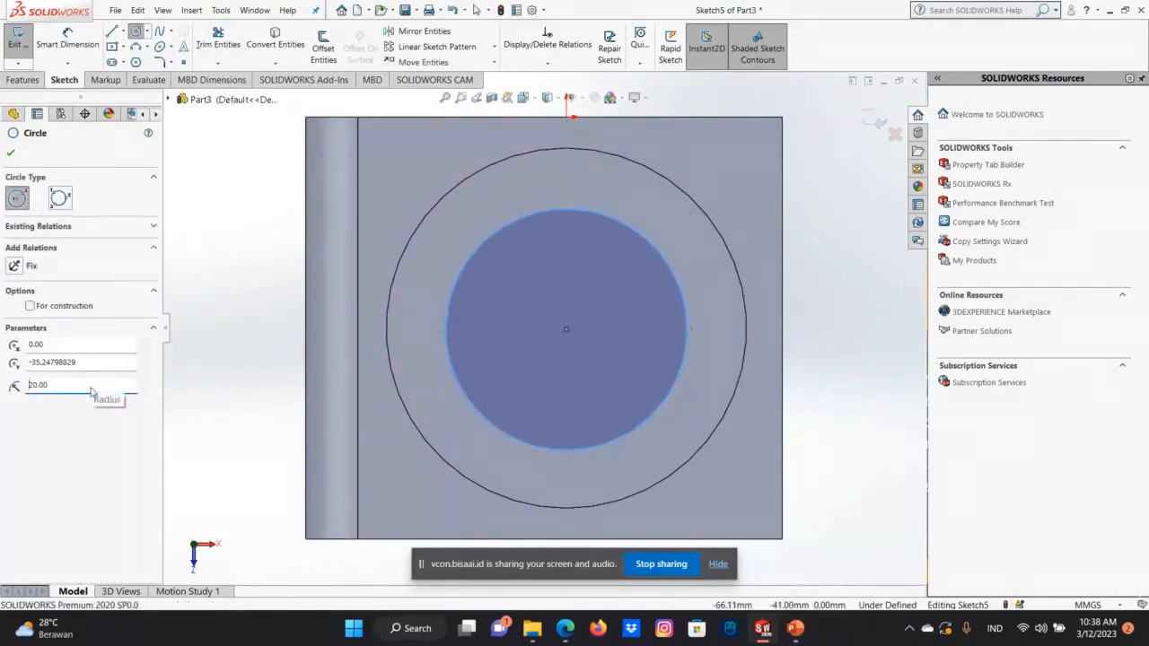
left_click(13, 152)
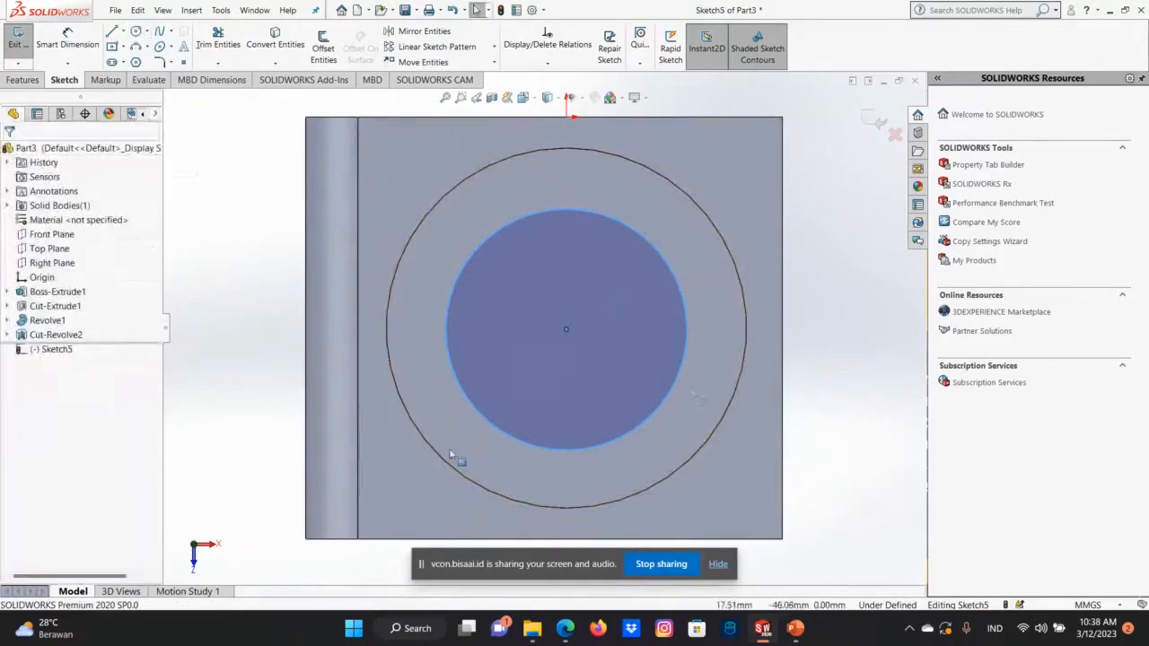
left_click(862, 119)
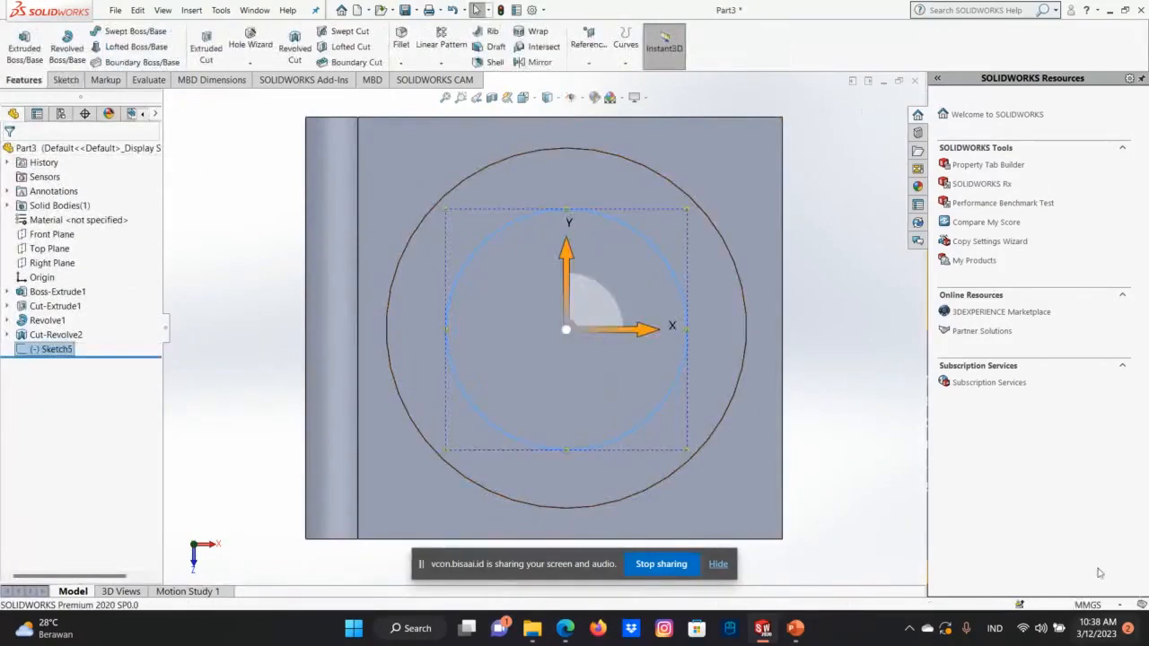
Examine the circle sketched on the boss's top face from the front, at an angle and from above.
key("Up")
key("Up")
key("Up")
key("Up")
key("Up")
key("Up")
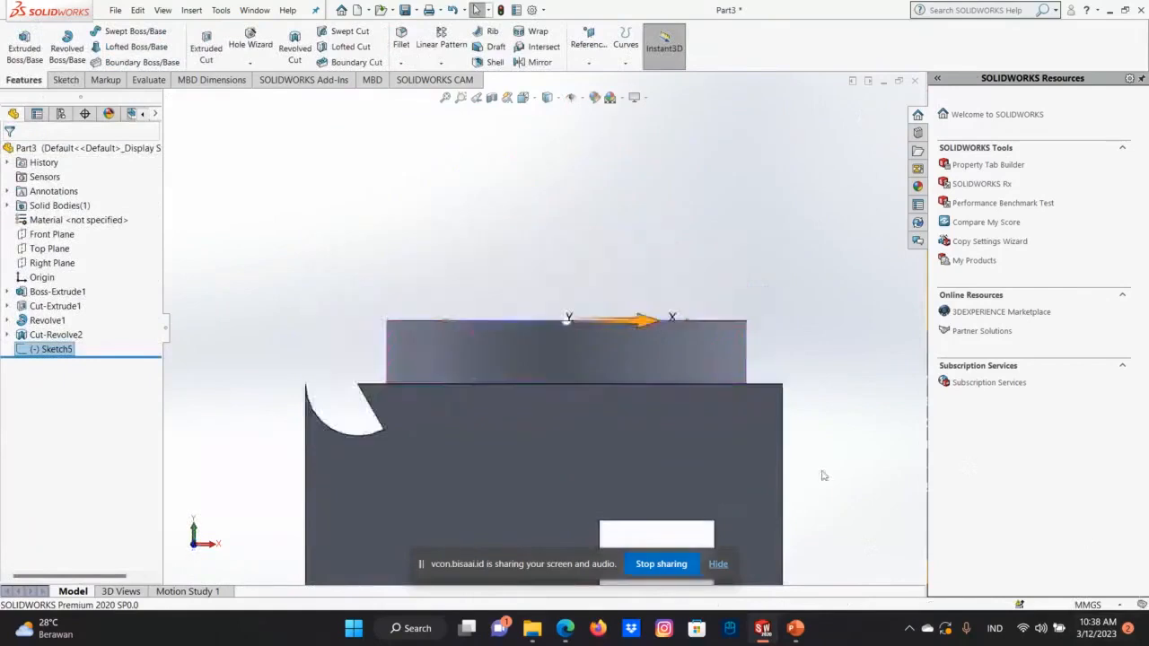
key("Down")
key("Down")
left_click(796, 451)
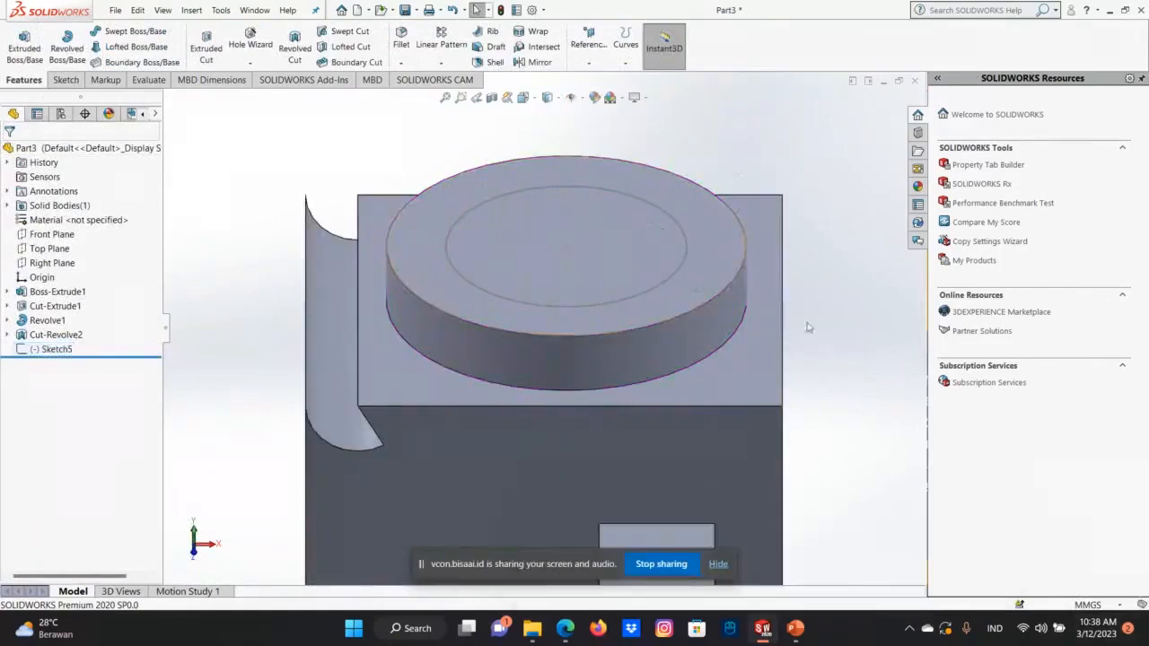
key("Down")
key("Down")
key("Down")
key("Up")
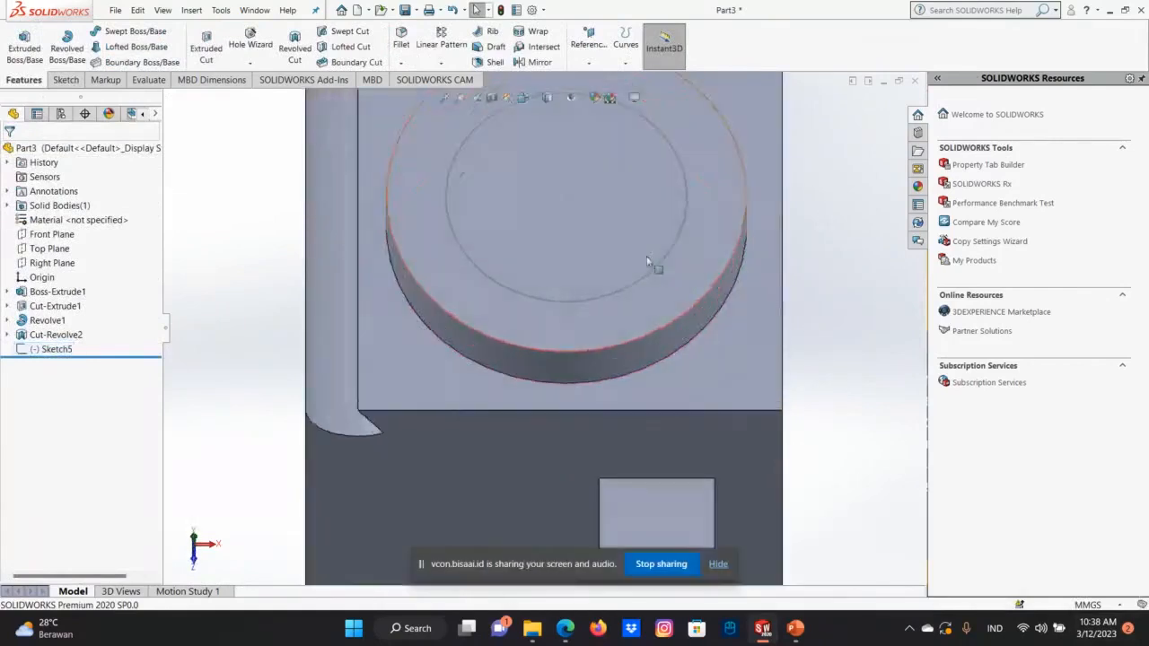
key("Down")
scroll(659, 255, "down", 2)
scroll(646, 250, "up", 3)
key("Down")
scroll(646, 250, "down", 1)
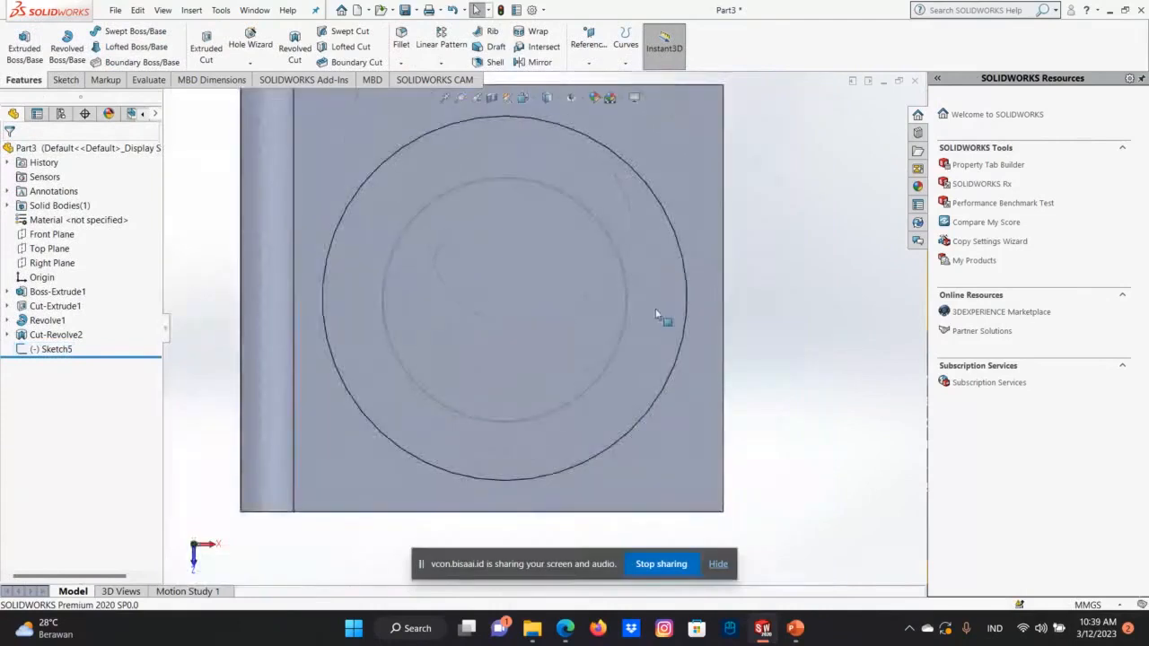
Try to resize the inner circle on the boss's top face directly in the model view.
left_click_drag(485, 175, 672, 246)
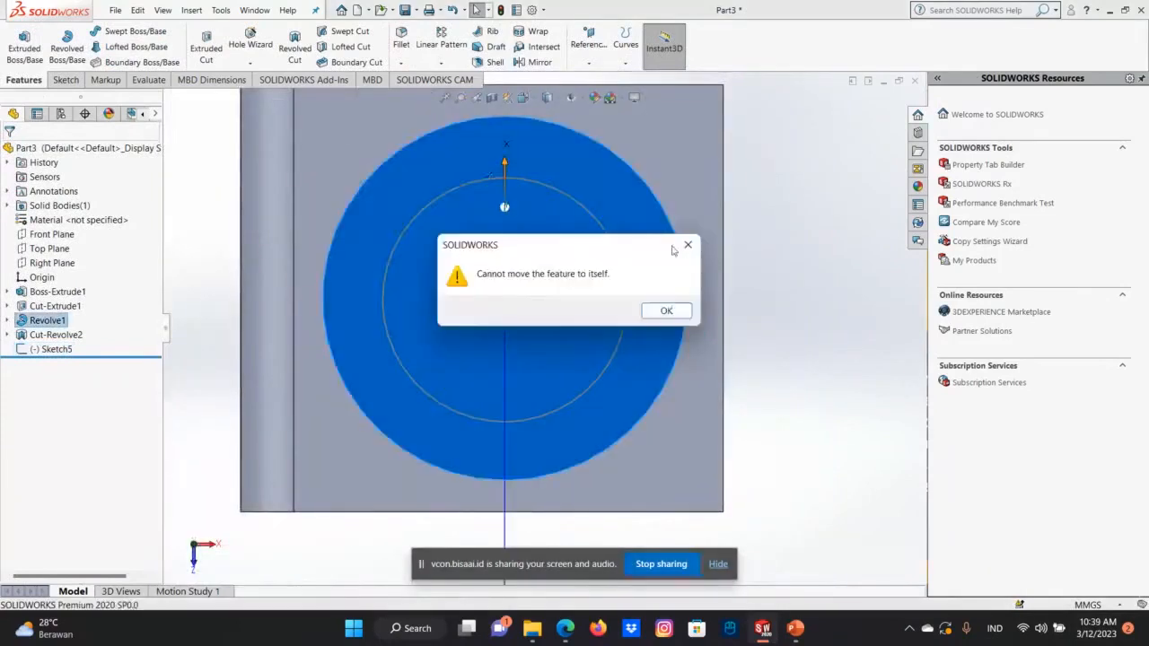
left_click(682, 314)
double_click(529, 180)
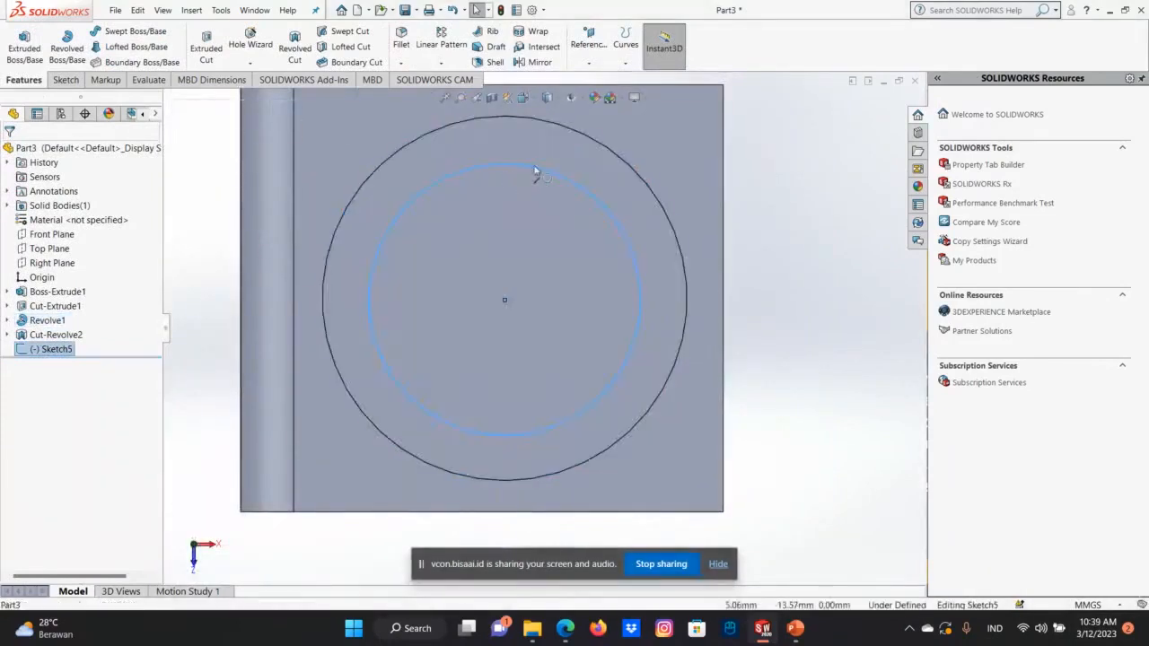
left_click_drag(516, 183, 512, 181)
right_click(529, 180)
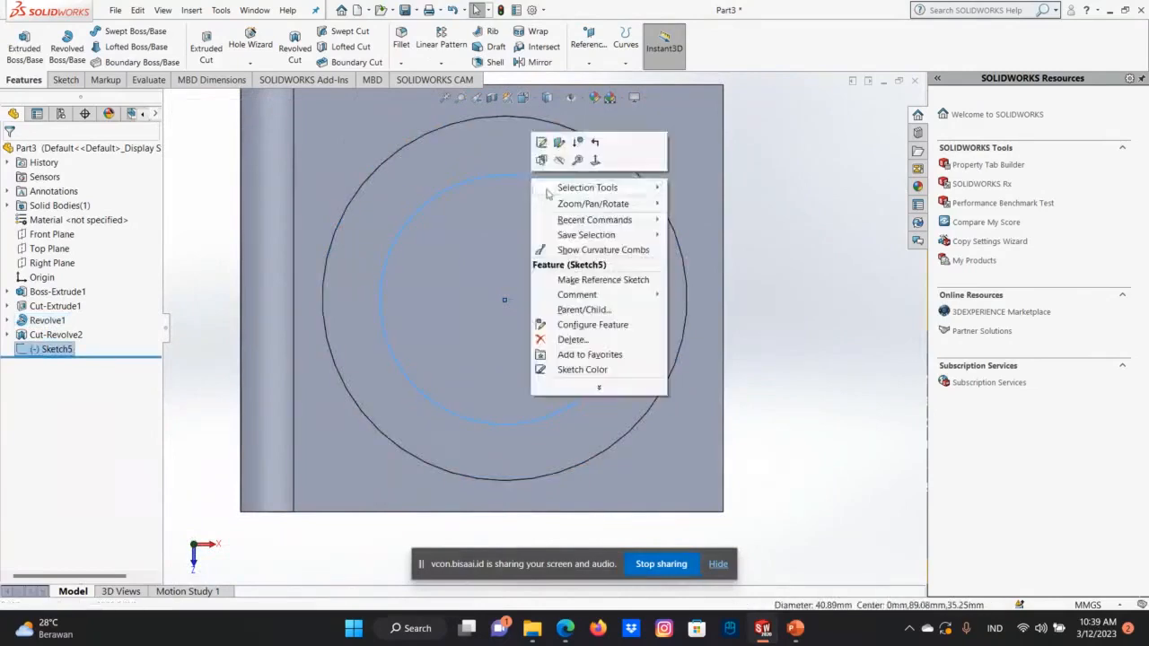
Reopen the boss-top circle sketch, dimension the circle's diameter to 40 mm, and exit the sketch.
right_click(57, 349)
left_click(66, 314)
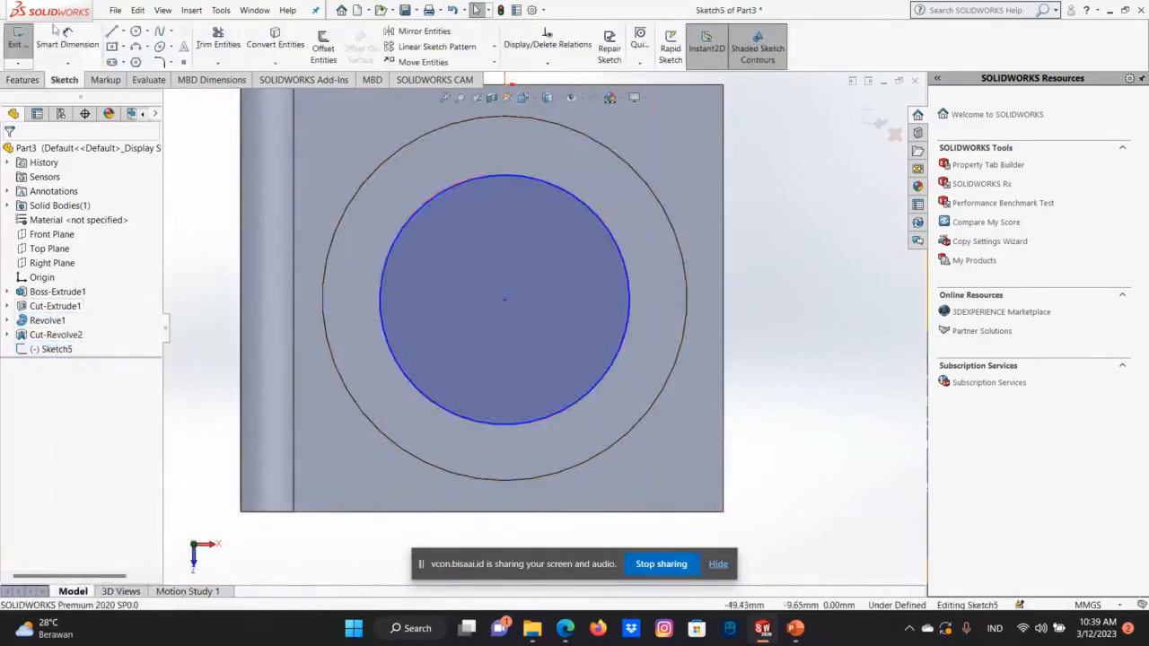
left_click(65, 38)
left_click(451, 193)
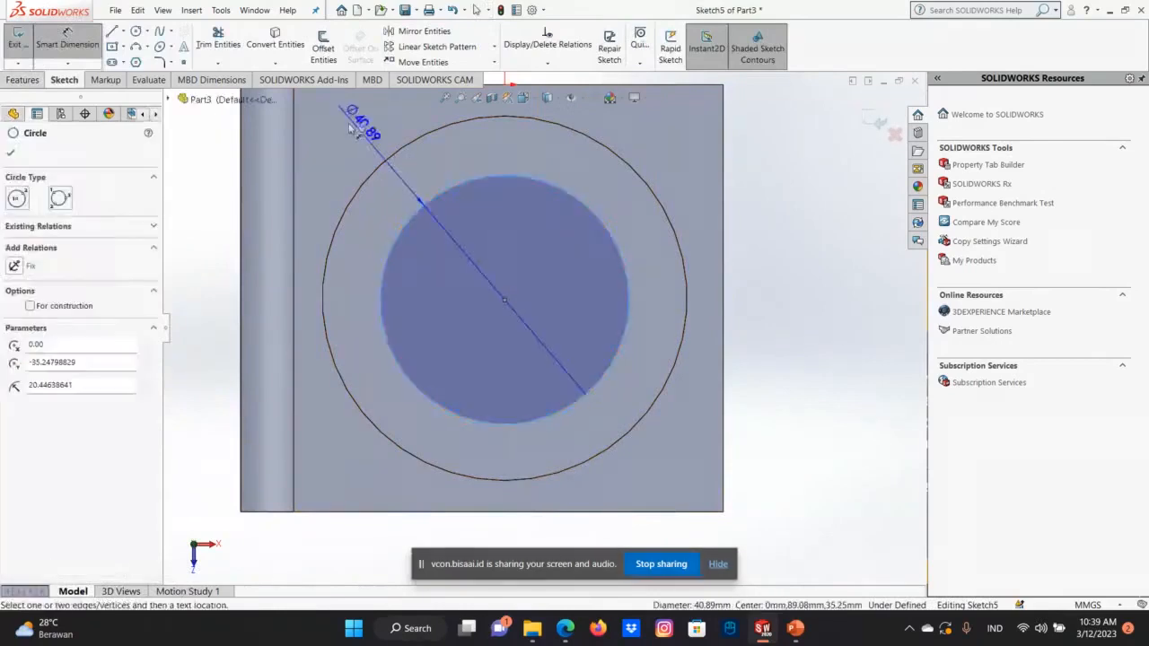
left_click(350, 123)
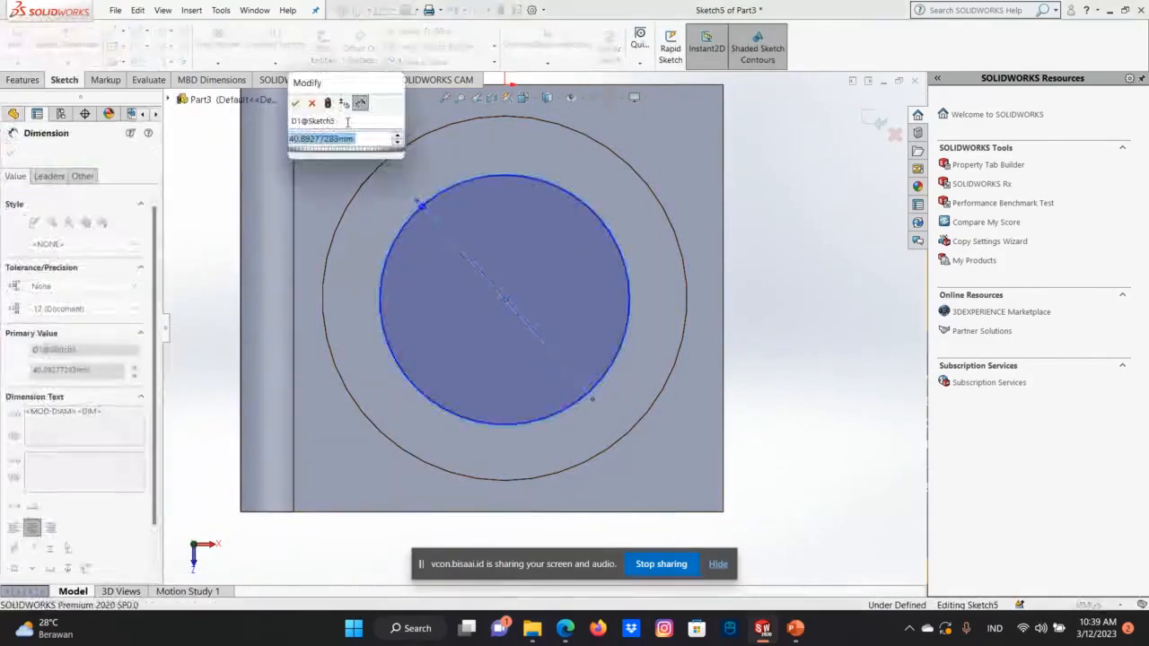
type("40")
key("Return")
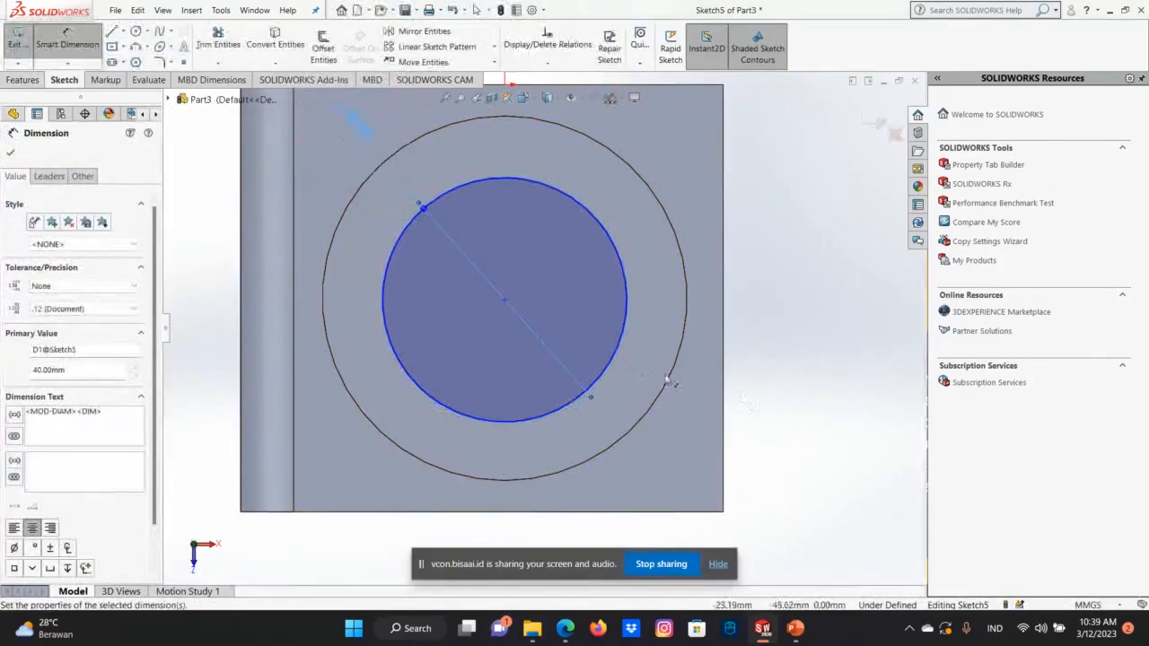
left_click(12, 153)
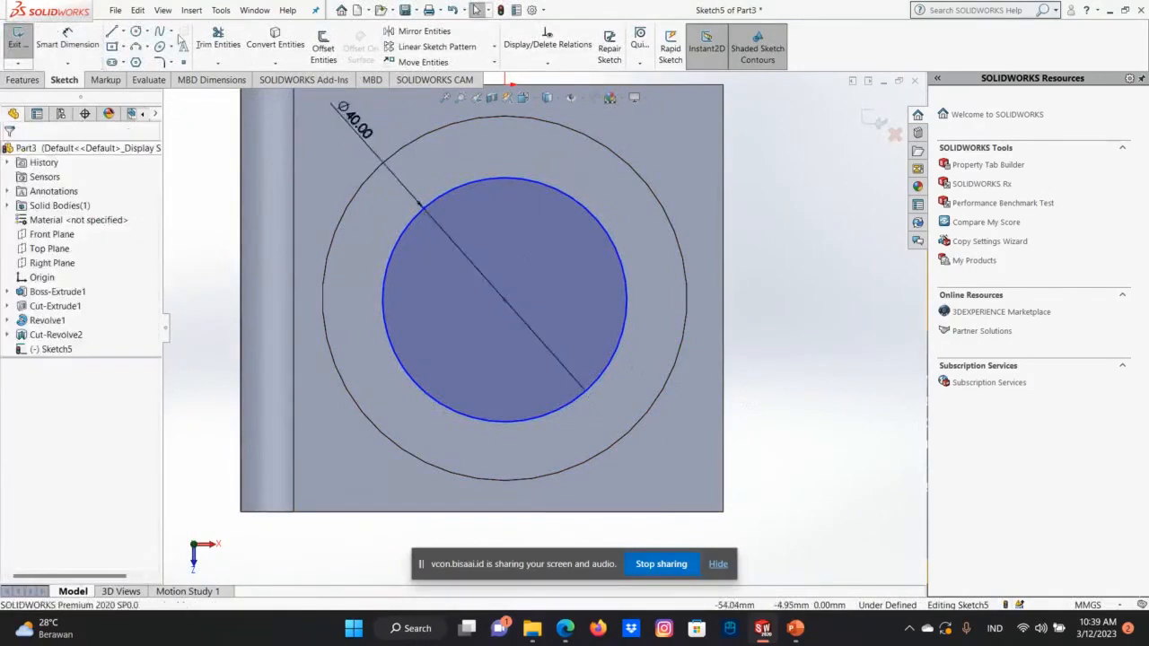
scroll(518, 321, "up", 2)
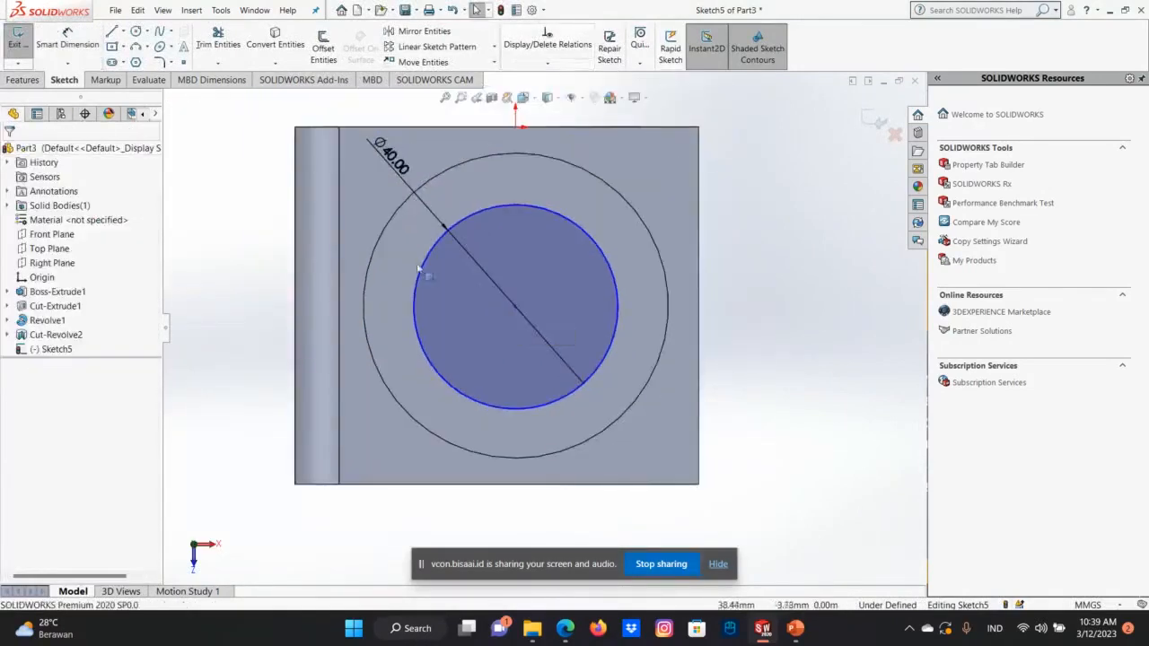
left_click(875, 121)
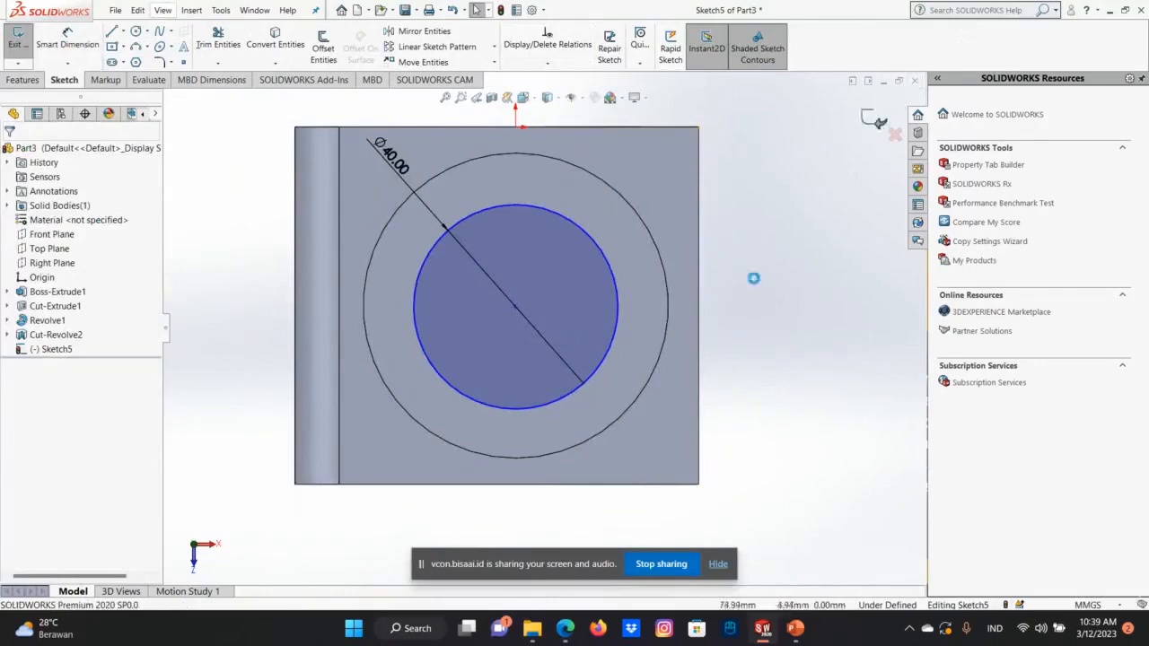
Create a reference plane offset 60 mm above the round boss's top face.
middle_click_drag(632, 174, 643, 231)
scroll(628, 256, "up", 3)
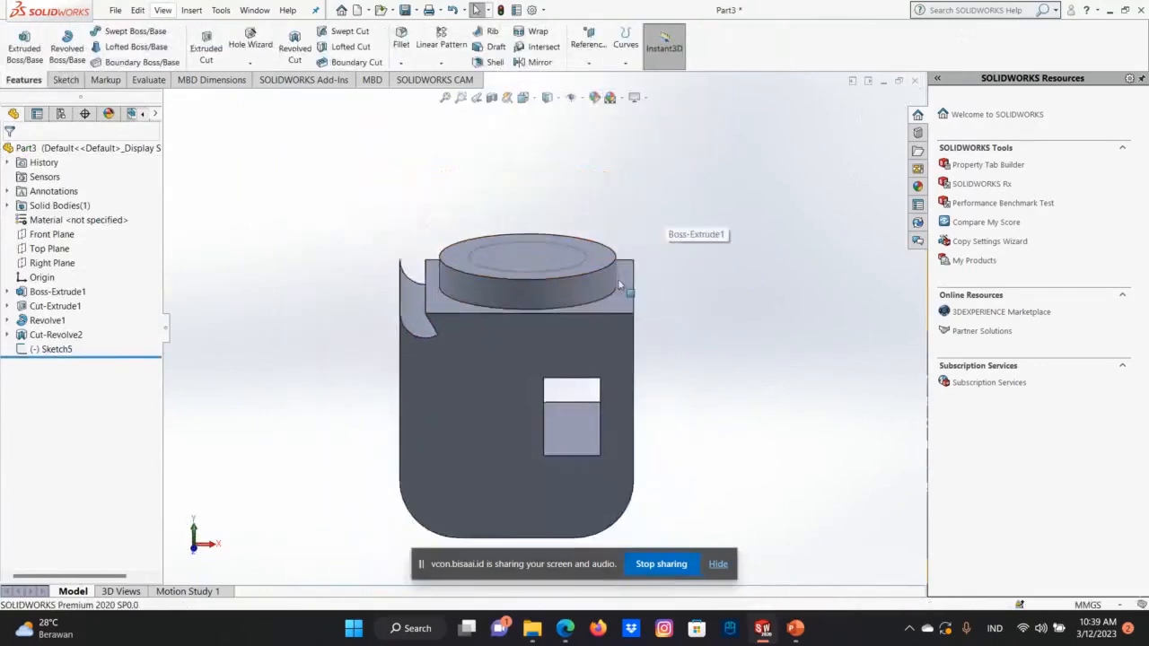
key("Down")
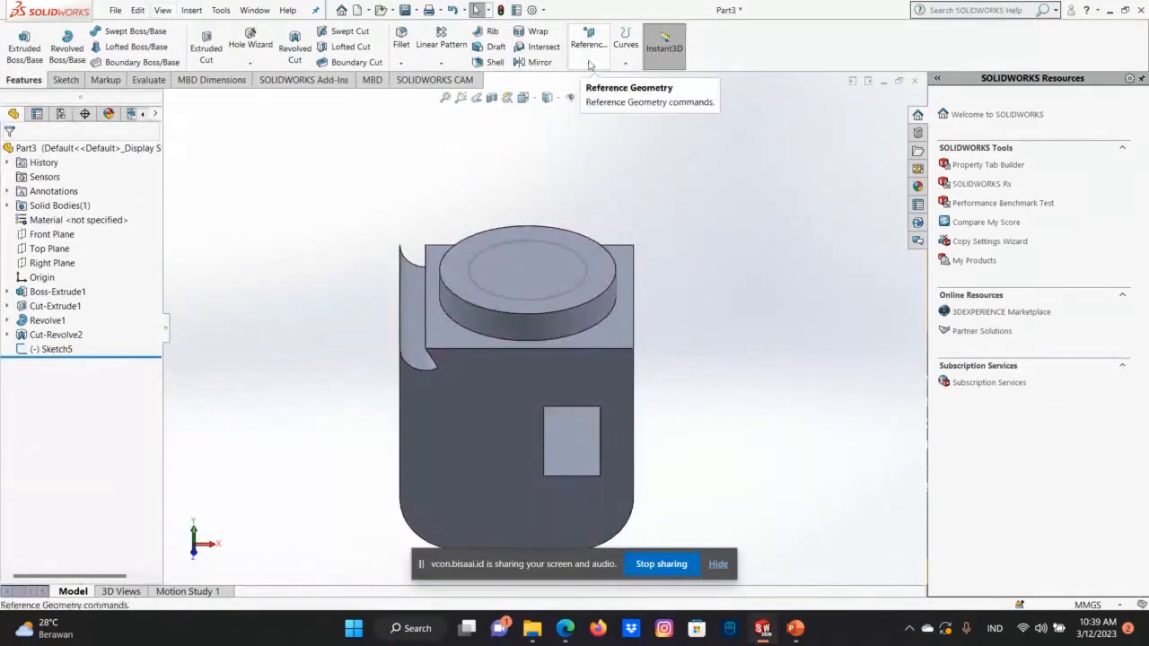
left_click(589, 64)
left_click(599, 78)
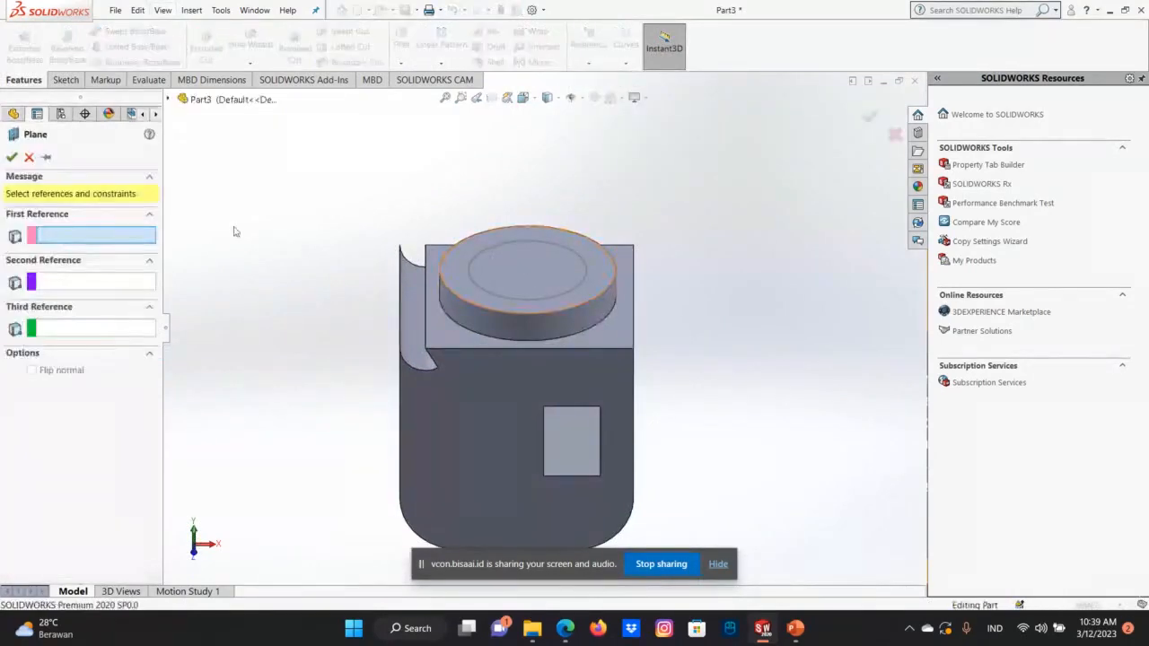
left_click(600, 271)
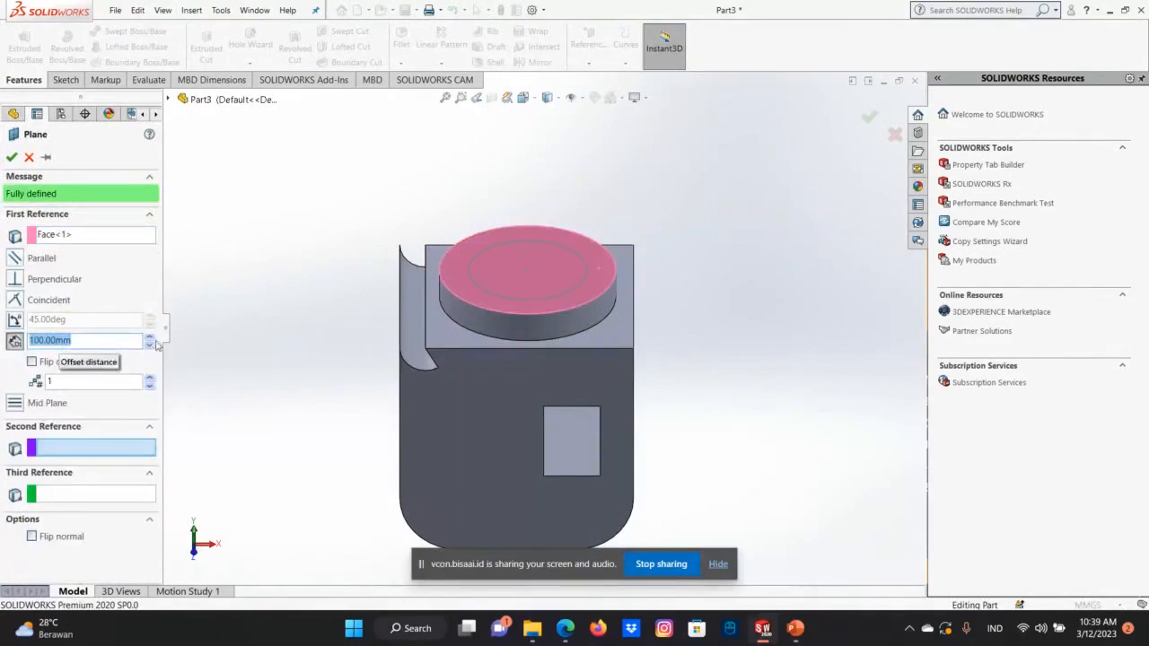
left_click(150, 347)
left_click(150, 347)
left_click(150, 347)
left_click(149, 347)
left_click(150, 346)
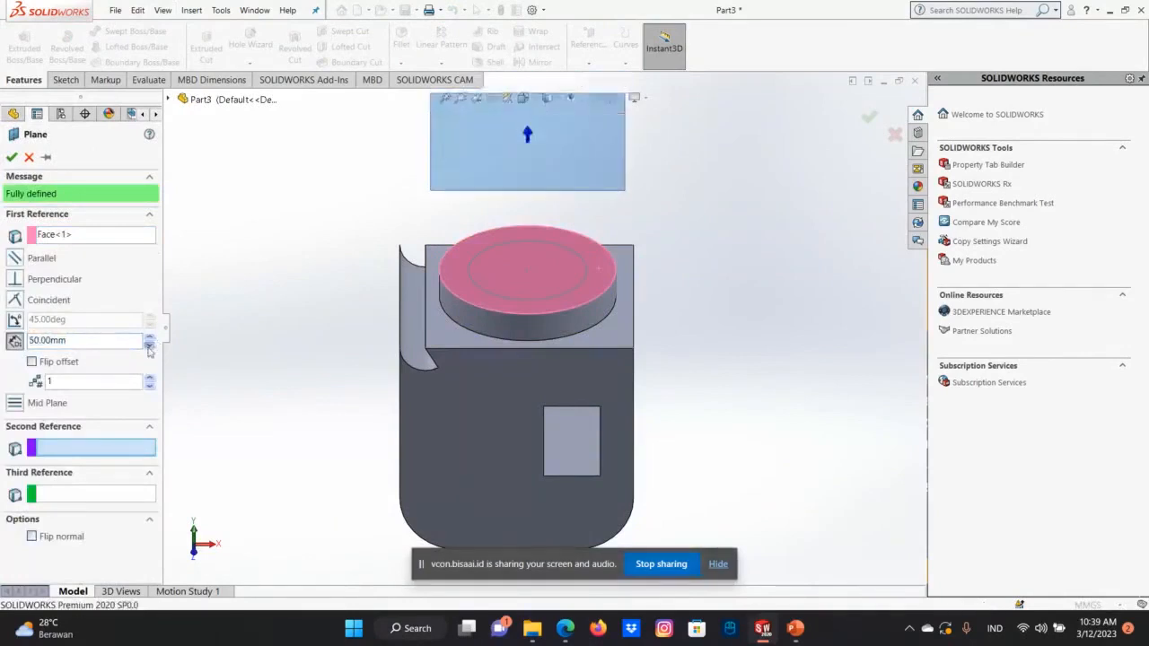
left_click(150, 346)
left_click(150, 346)
left_click(150, 338)
left_click(149, 338)
left_click(150, 338)
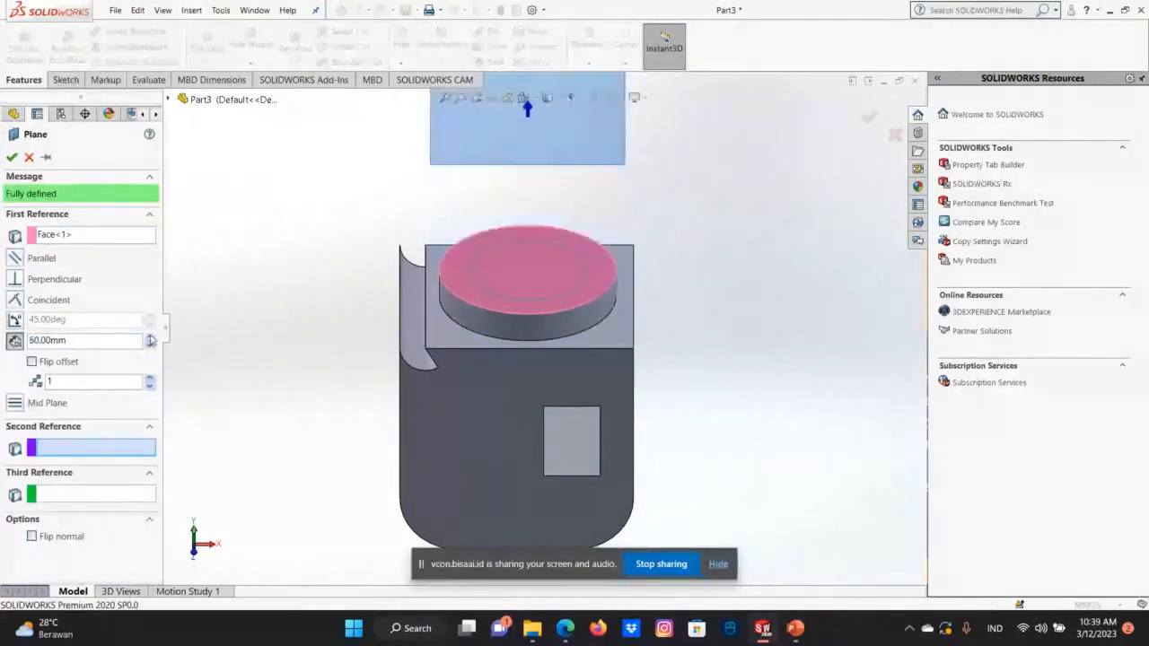
left_click(11, 157)
scroll(624, 347, "up", 3)
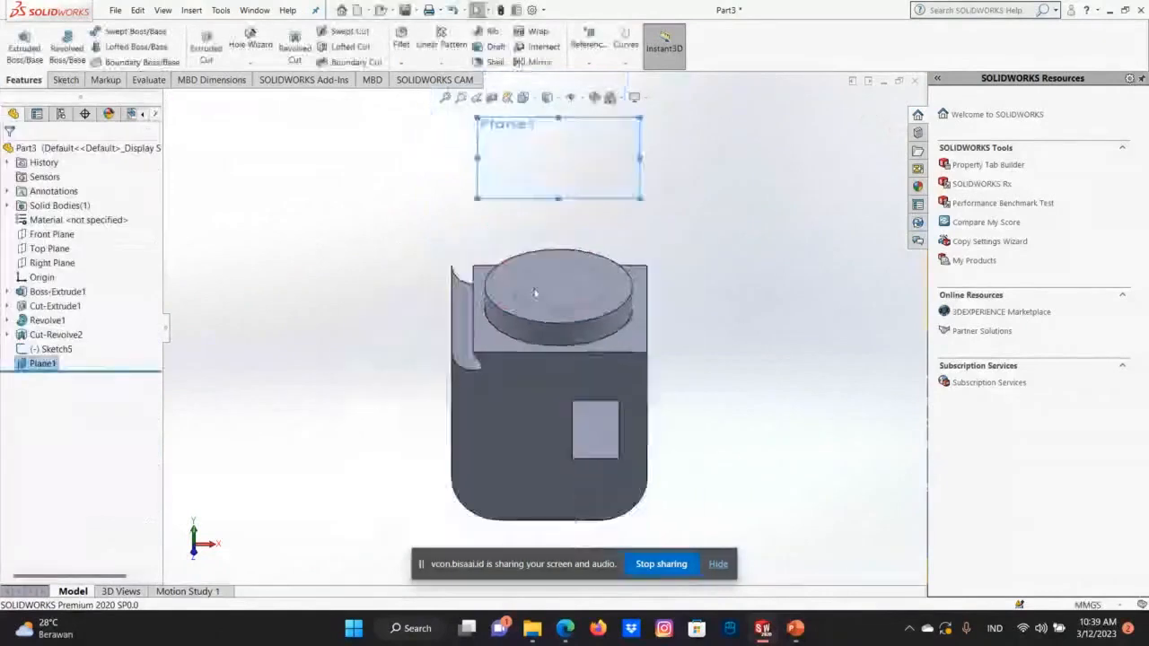
left_click(567, 192)
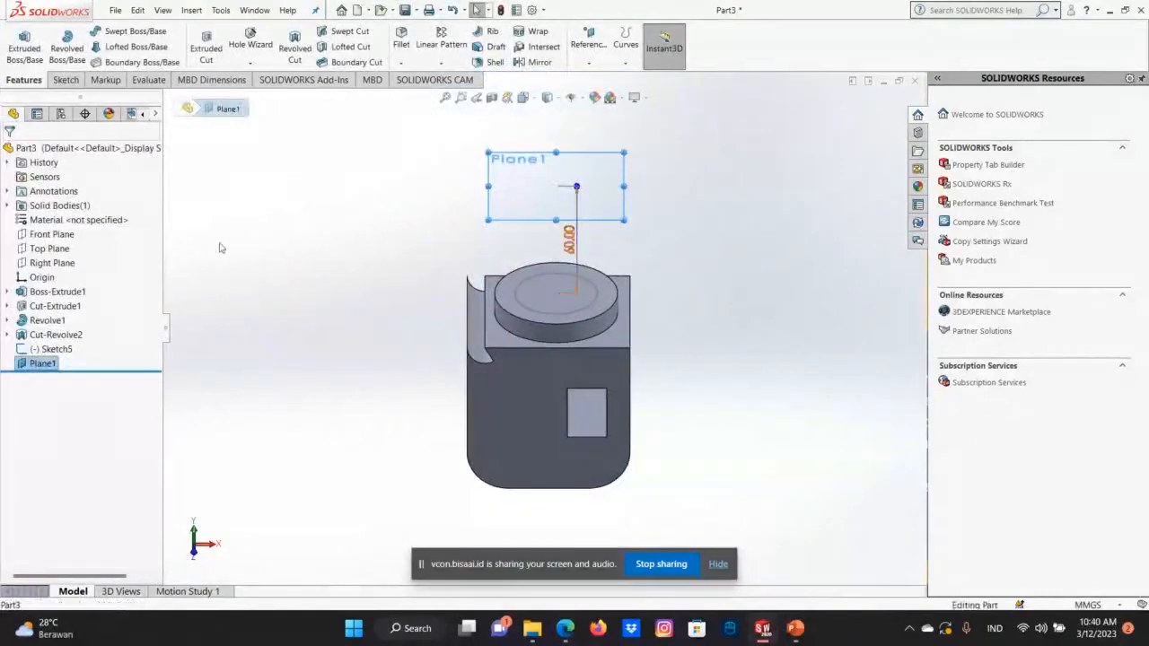
right_click(43, 362)
left_click(69, 338)
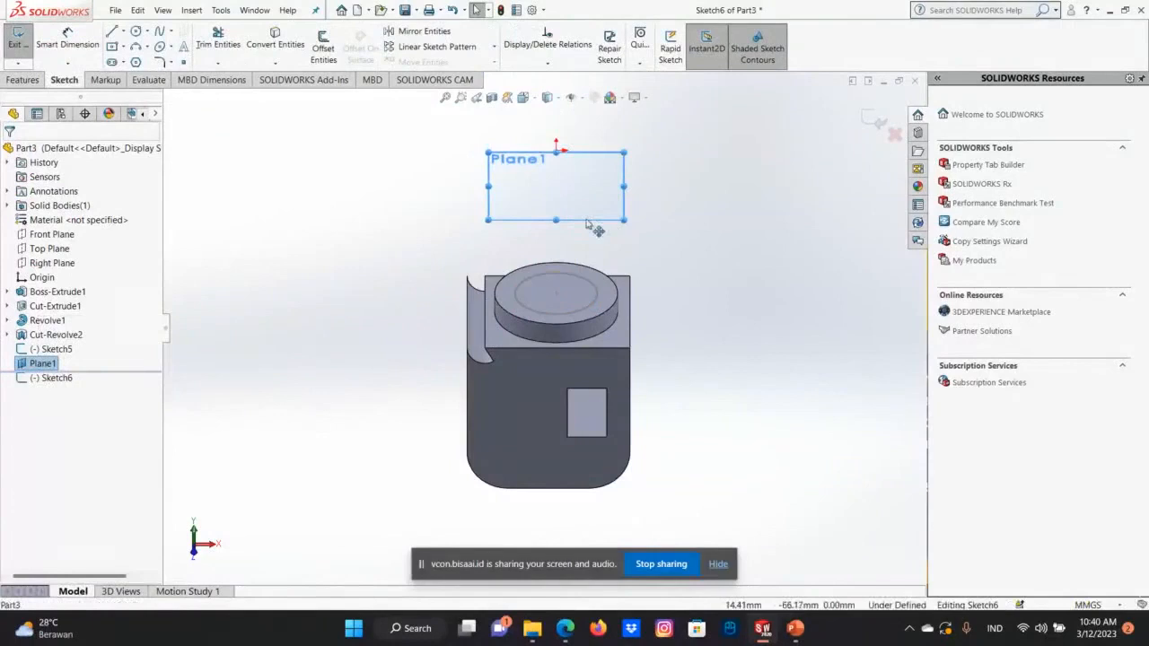
key("Up")
key("Up")
key("Down")
key("Down")
key("Down")
key("Down")
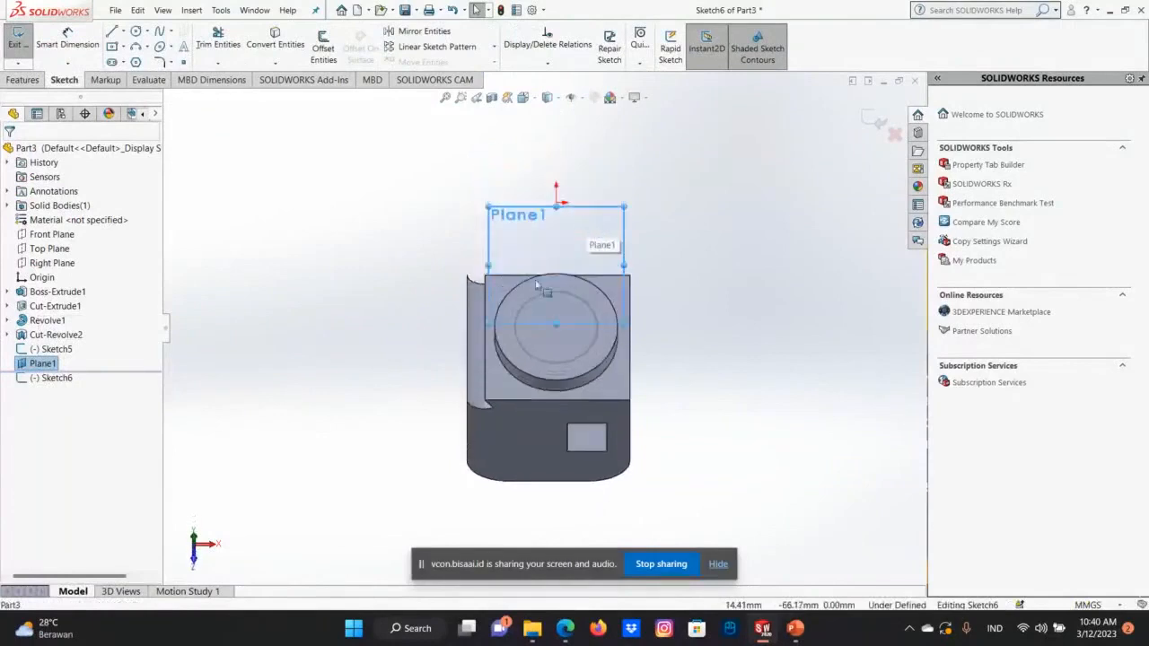
right_click(53, 370)
left_click(62, 348)
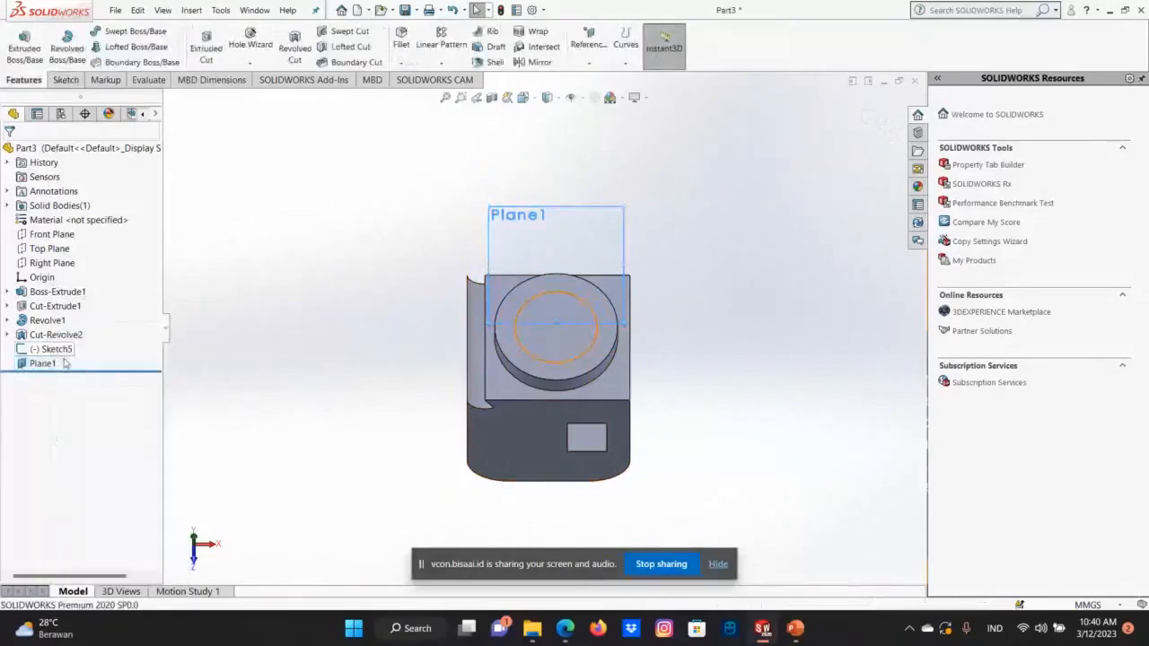
Sketch a circle of 18 mm radius on the offset plane, centred over the boss-top circle, and exit the sketch.
right_click(55, 362)
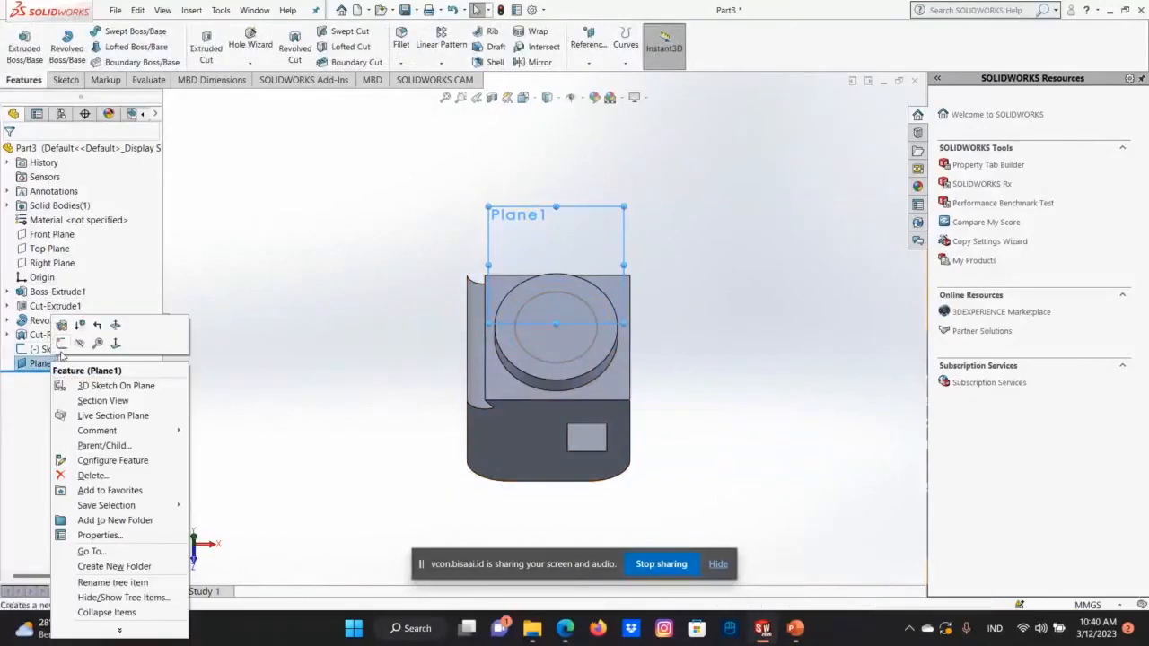
left_click(61, 347)
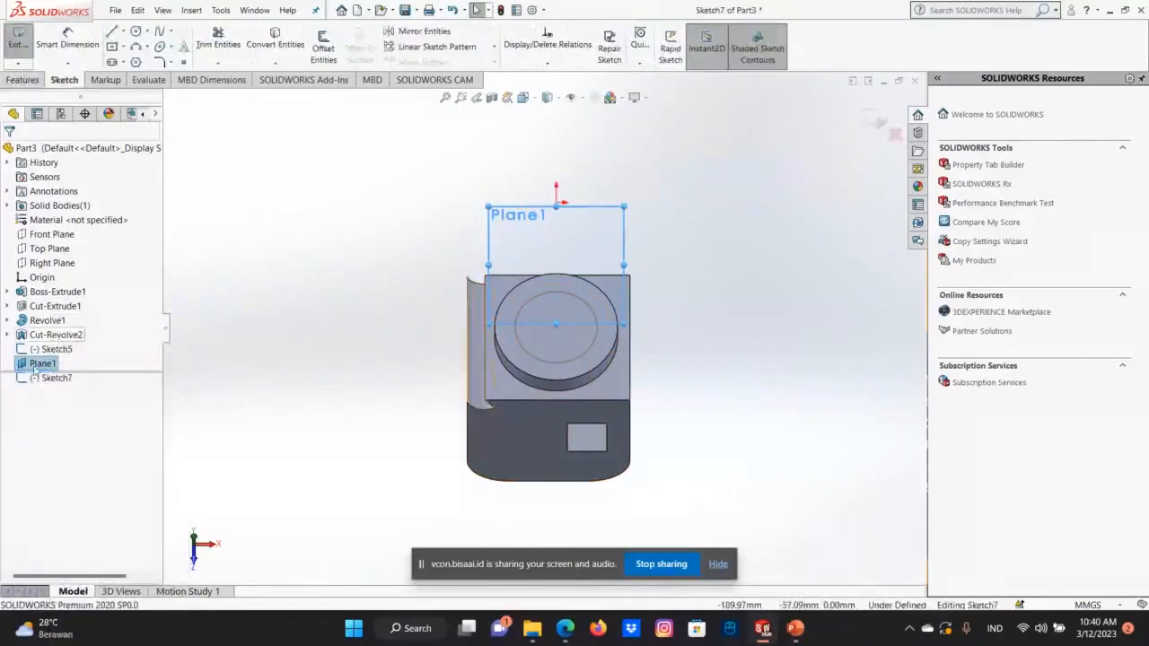
right_click(34, 368)
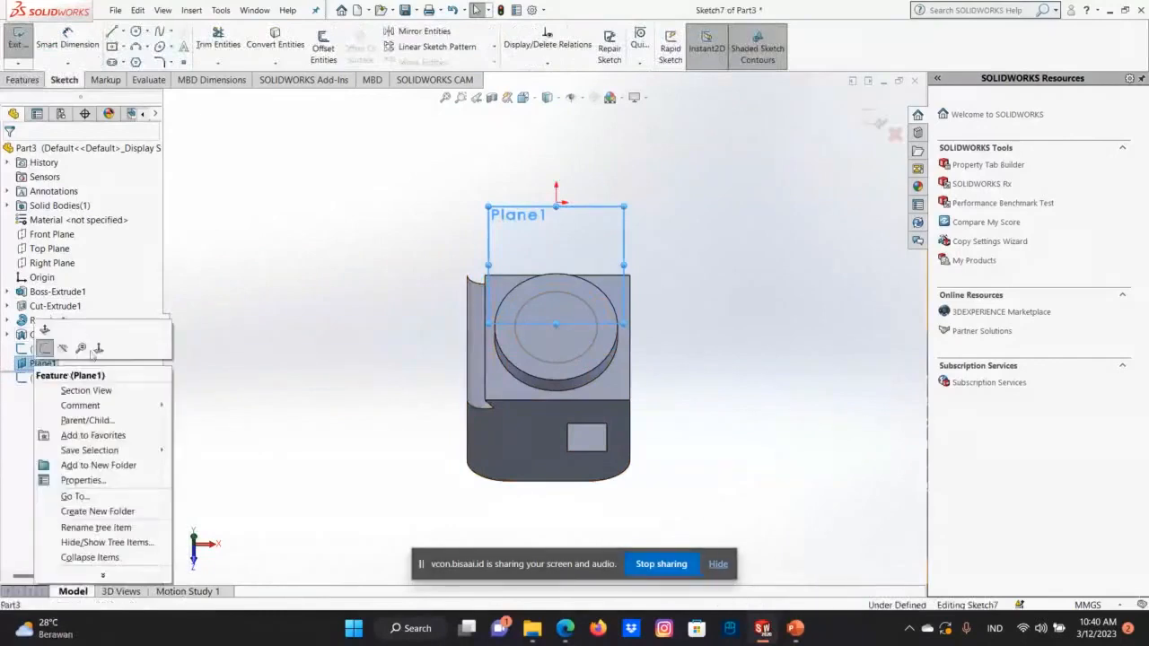
left_click(90, 348)
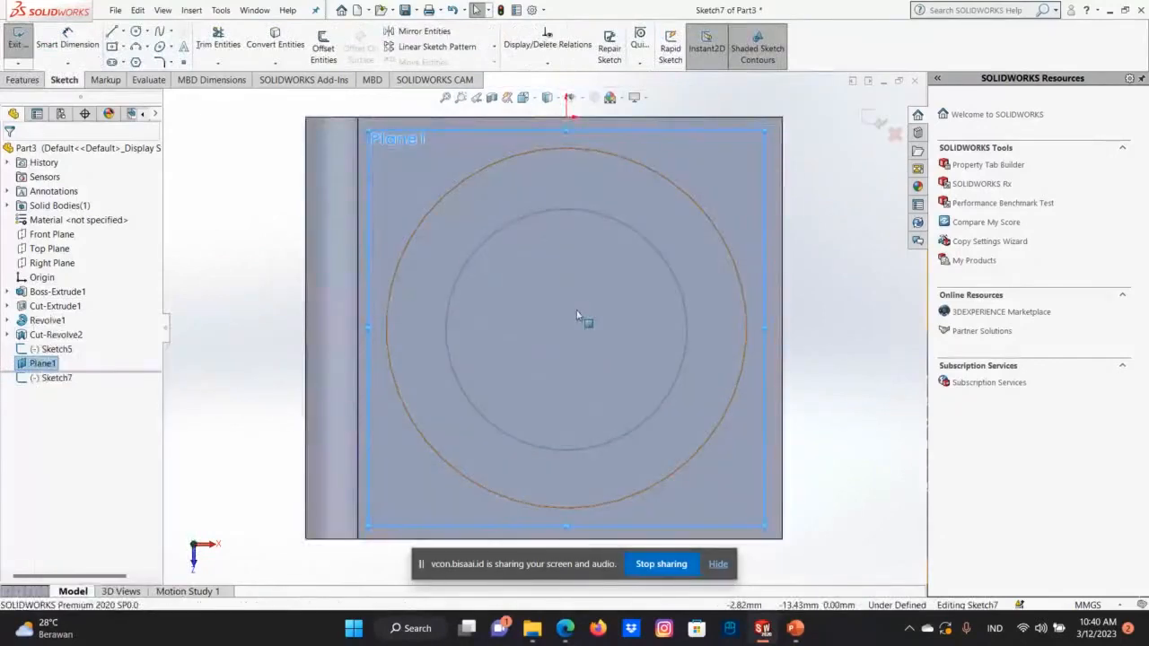
left_click(136, 32)
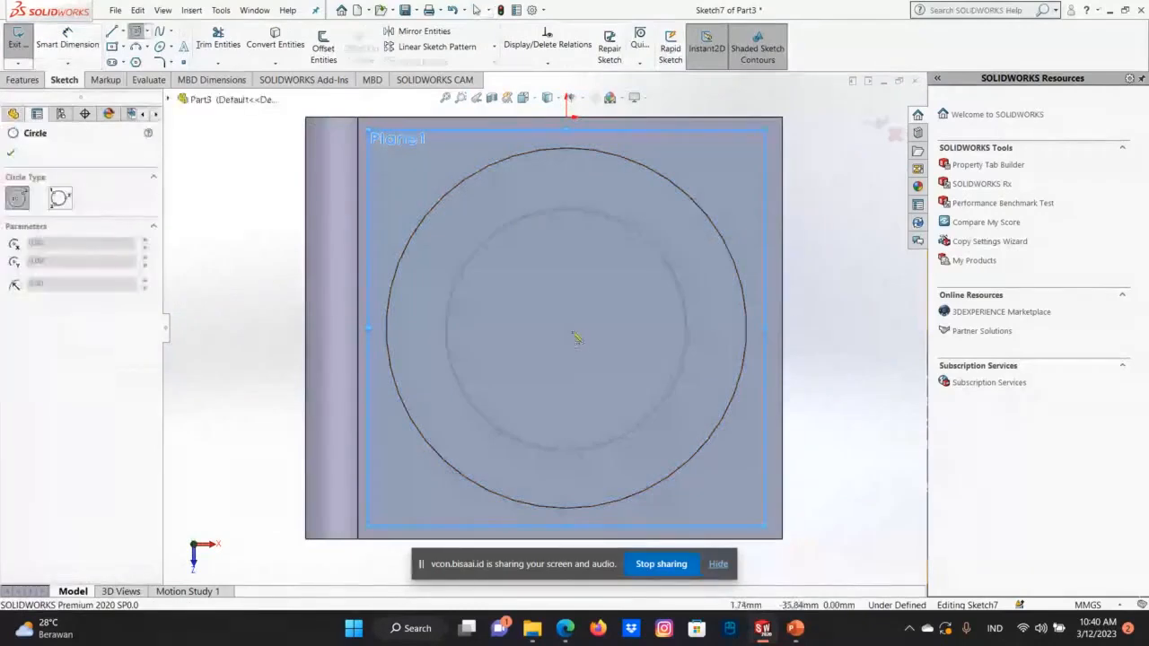
left_click(565, 329)
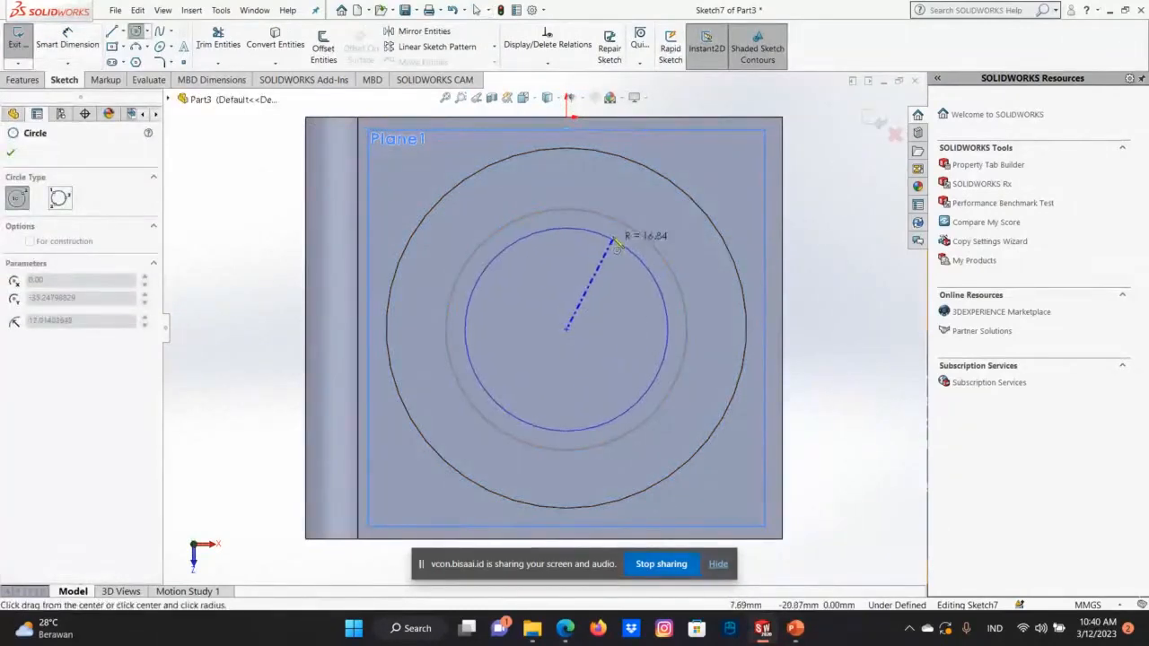
left_click(619, 240)
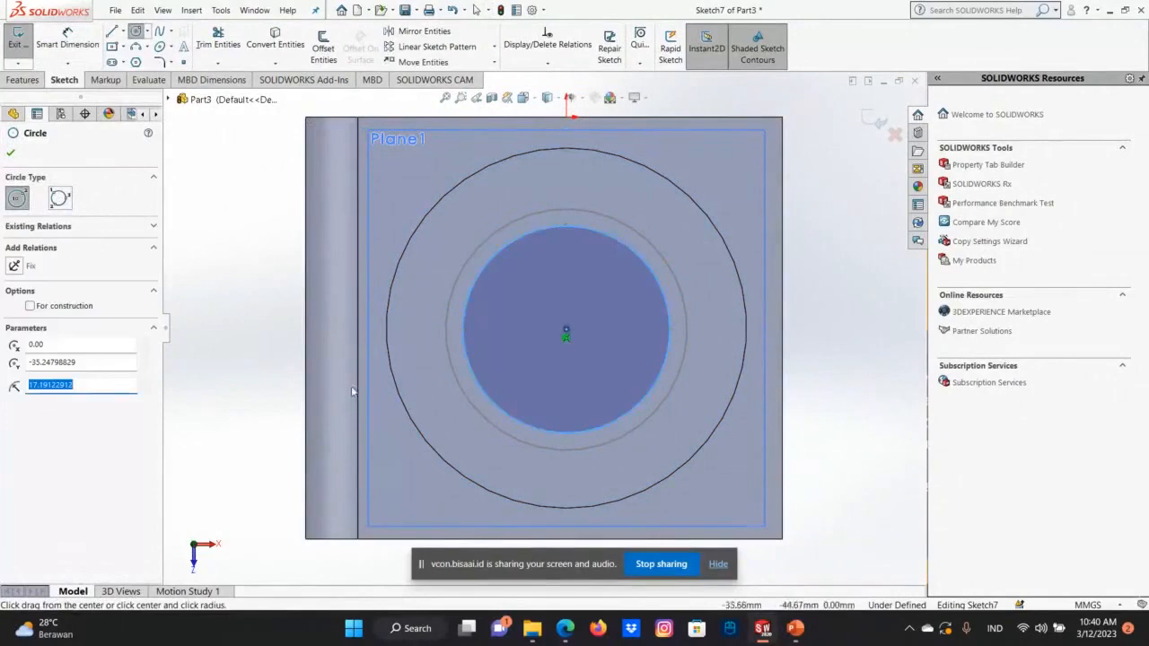
type("18")
key("Return")
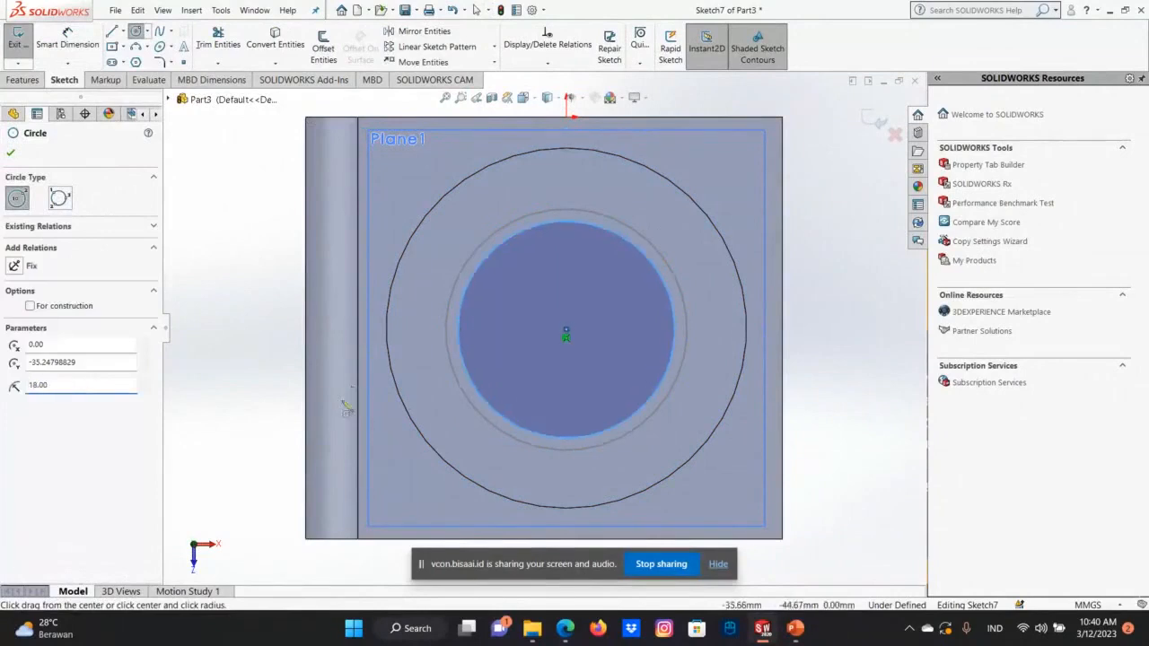
left_click(11, 153)
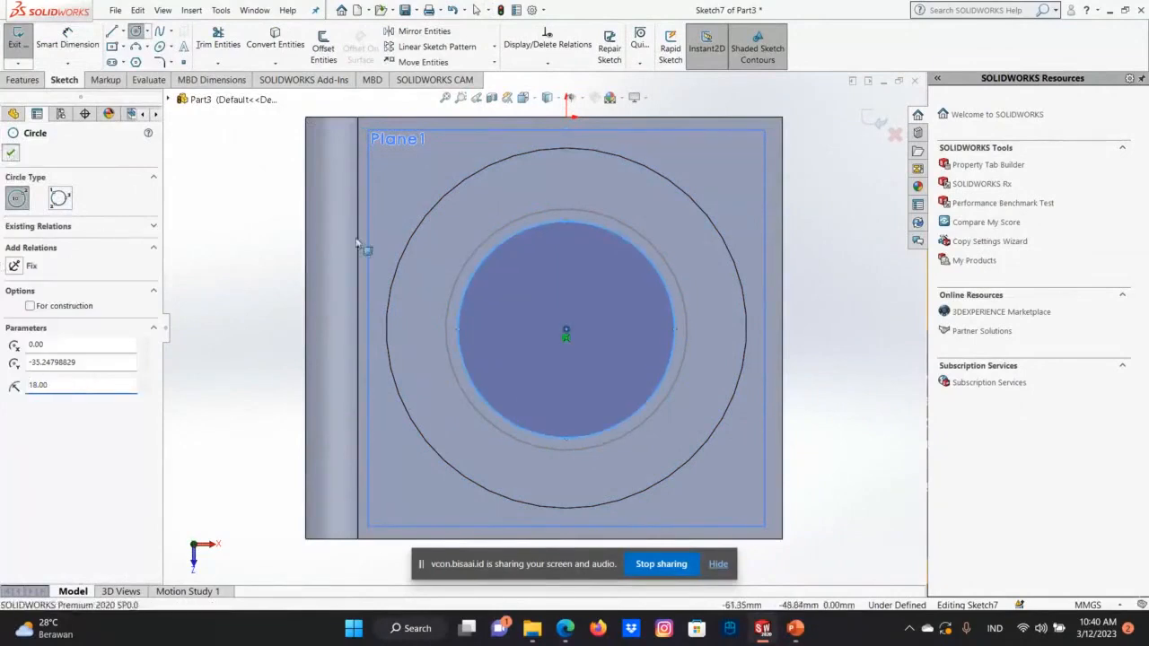
left_click(876, 122)
Loft a solid between the circle on the offset plane and the 40 mm circle on the boss's top face.
middle_click_drag(728, 192, 698, 300)
scroll(698, 300, "down", 2)
scroll(562, 367, "up", 6)
middle_click_drag(561, 367, 560, 245)
scroll(547, 388, "down", 3)
scroll(546, 389, "up", 4)
key("Down")
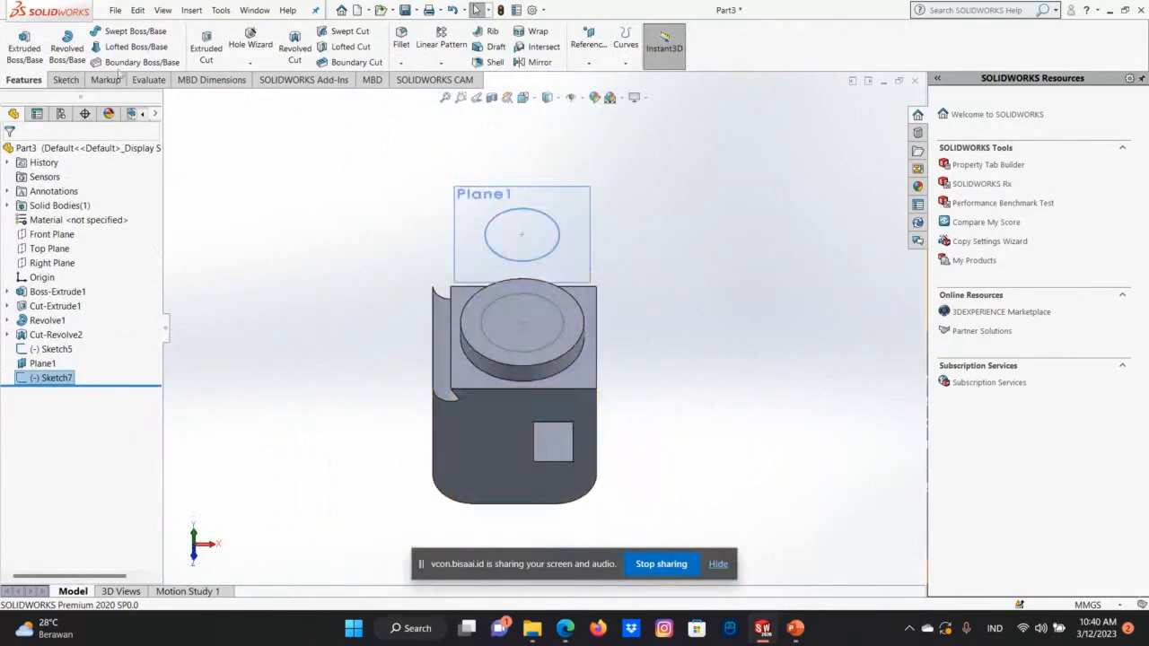
left_click(137, 47)
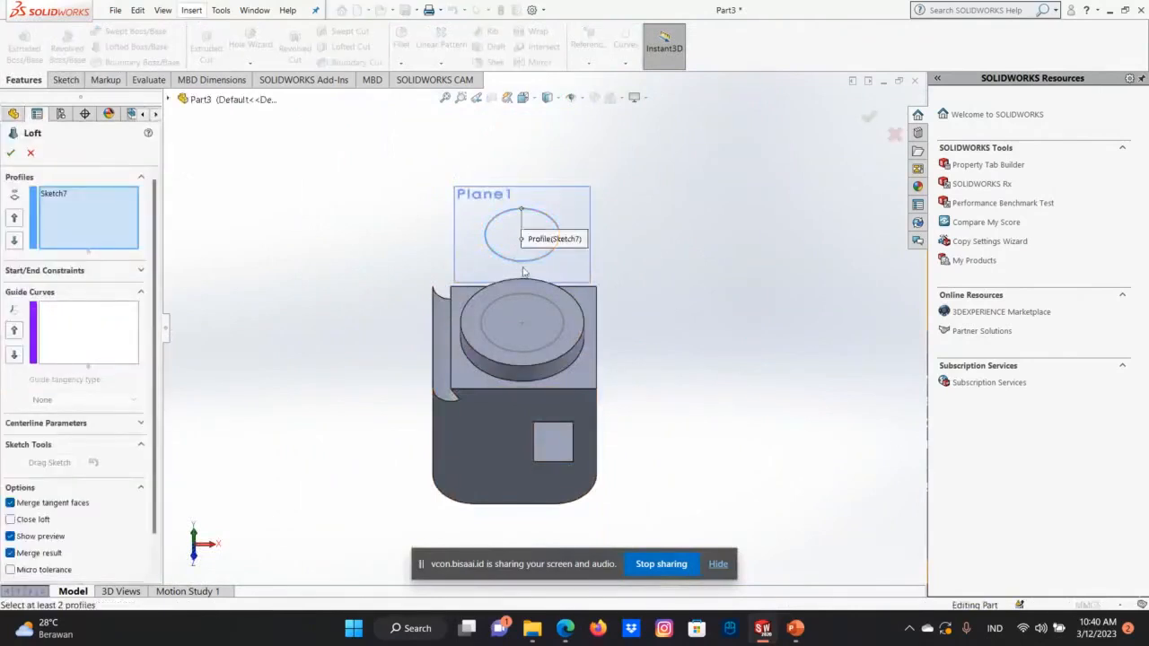
left_click(524, 266)
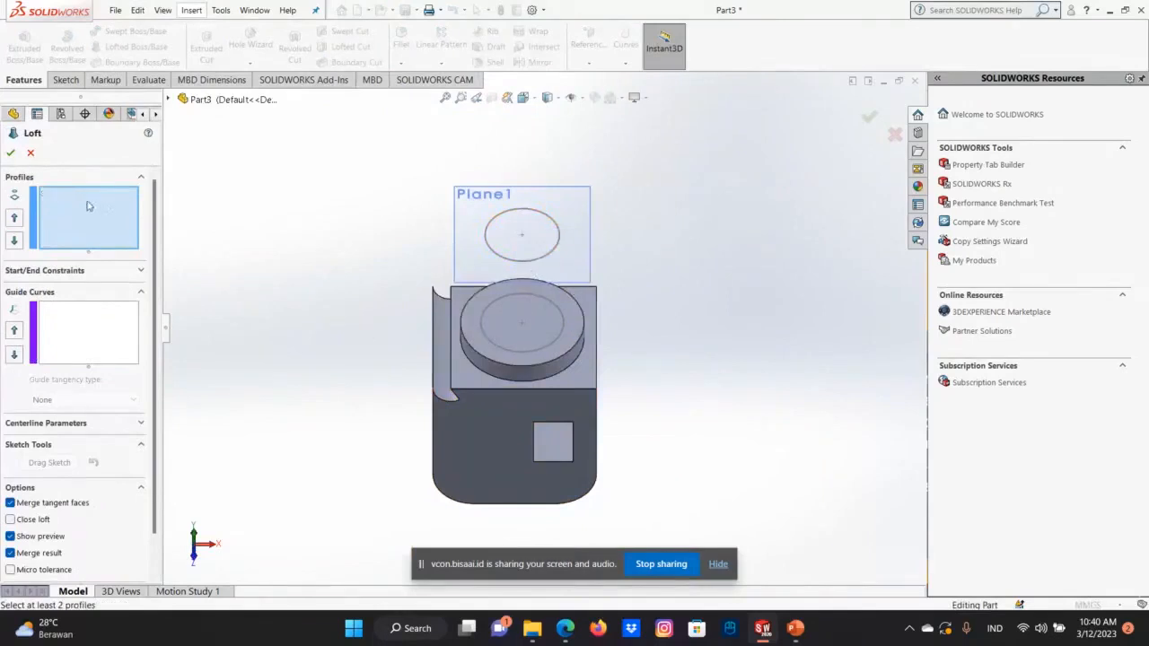
left_click(502, 256)
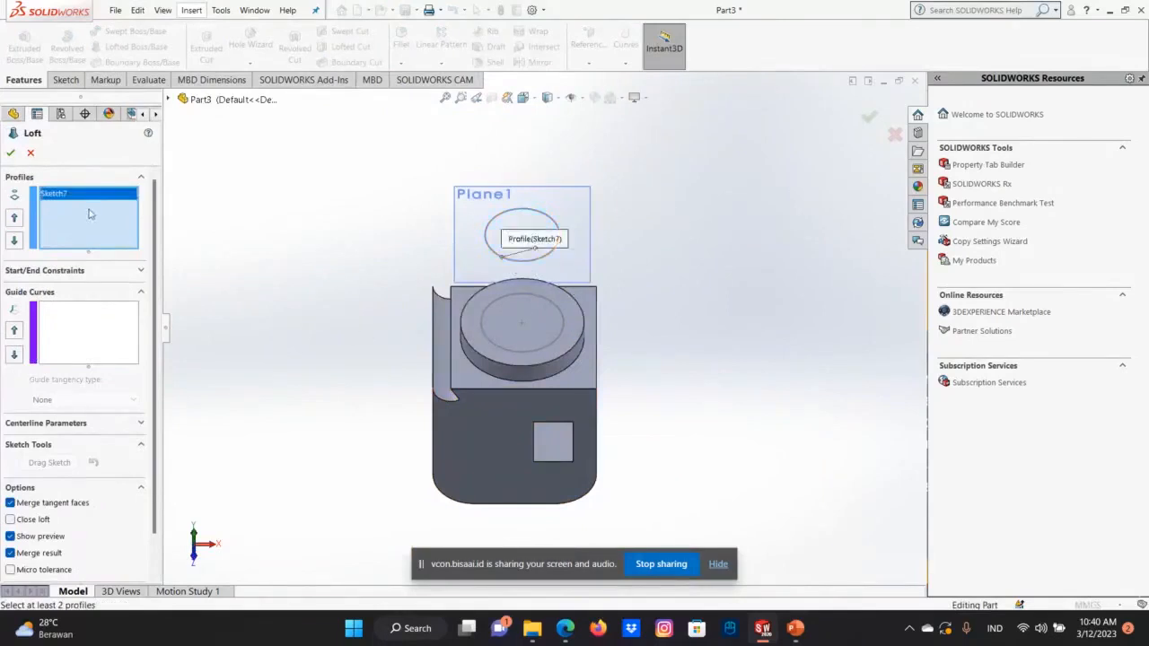
left_click(545, 349)
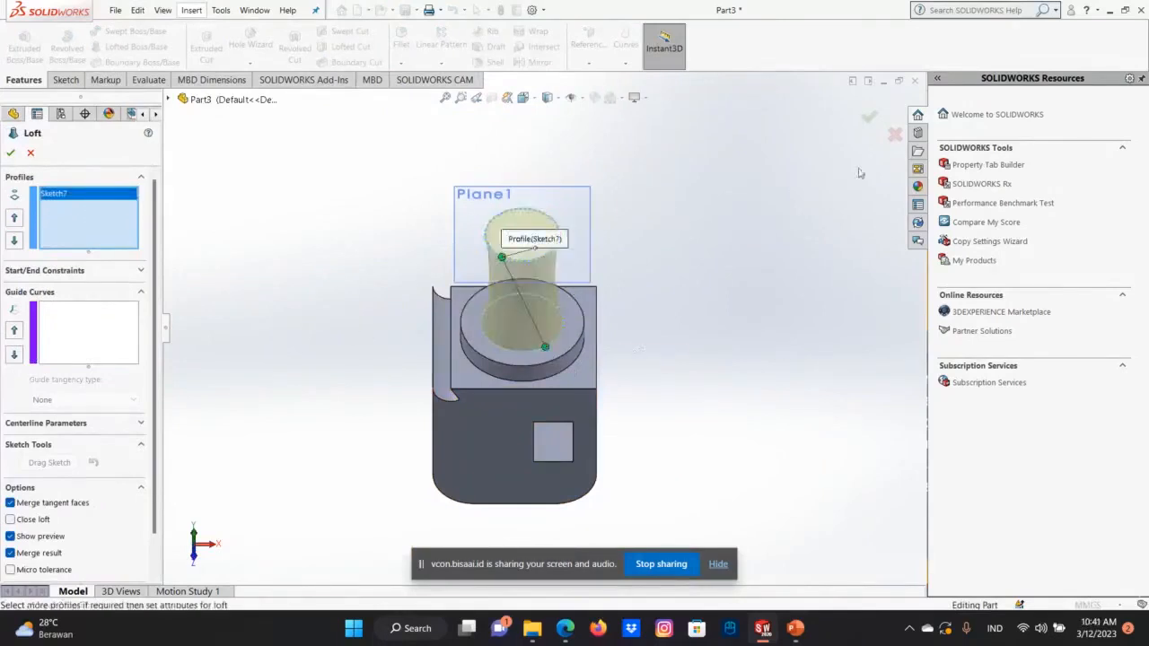
left_click(868, 113)
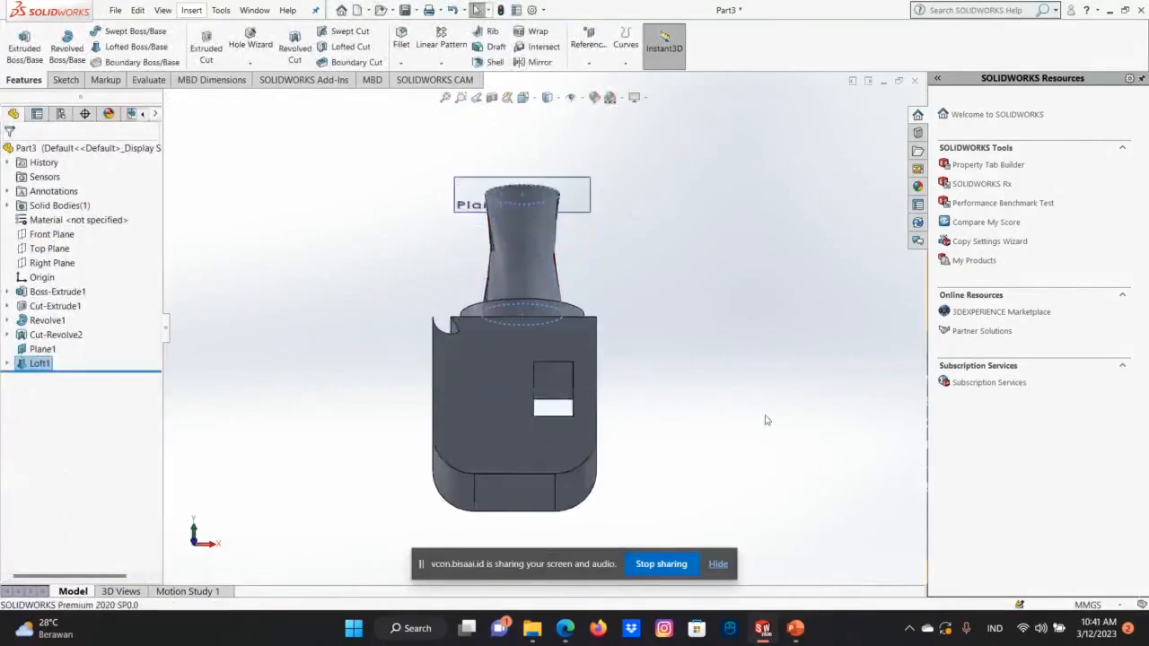
Examine the lofted neck above the round boss from the front, the sides and above.
middle_click_drag(766, 420, 715, 328)
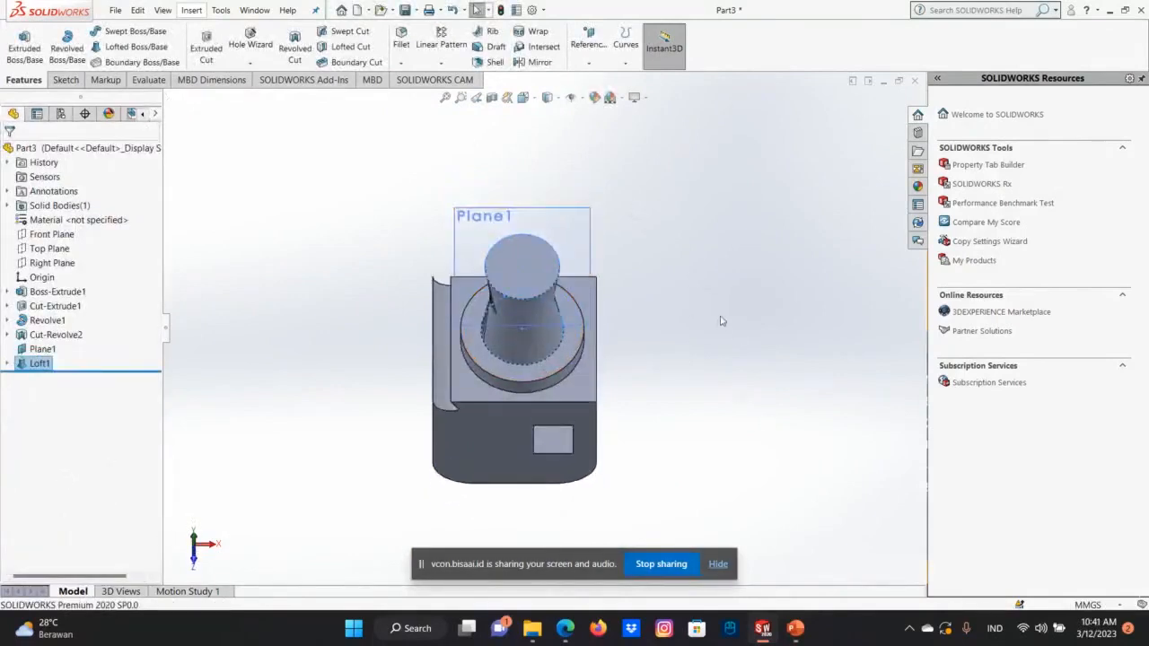
left_click(725, 313)
key("Up")
key("Up")
key("Up")
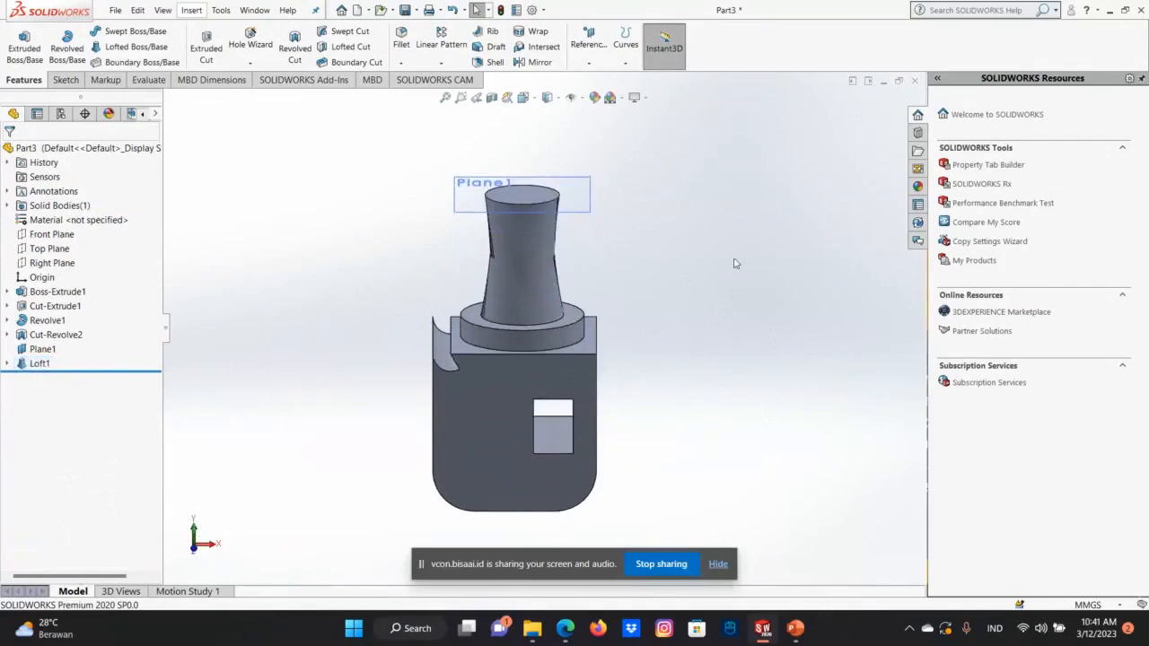
key("Right")
key("Right")
key("Right")
key("Right")
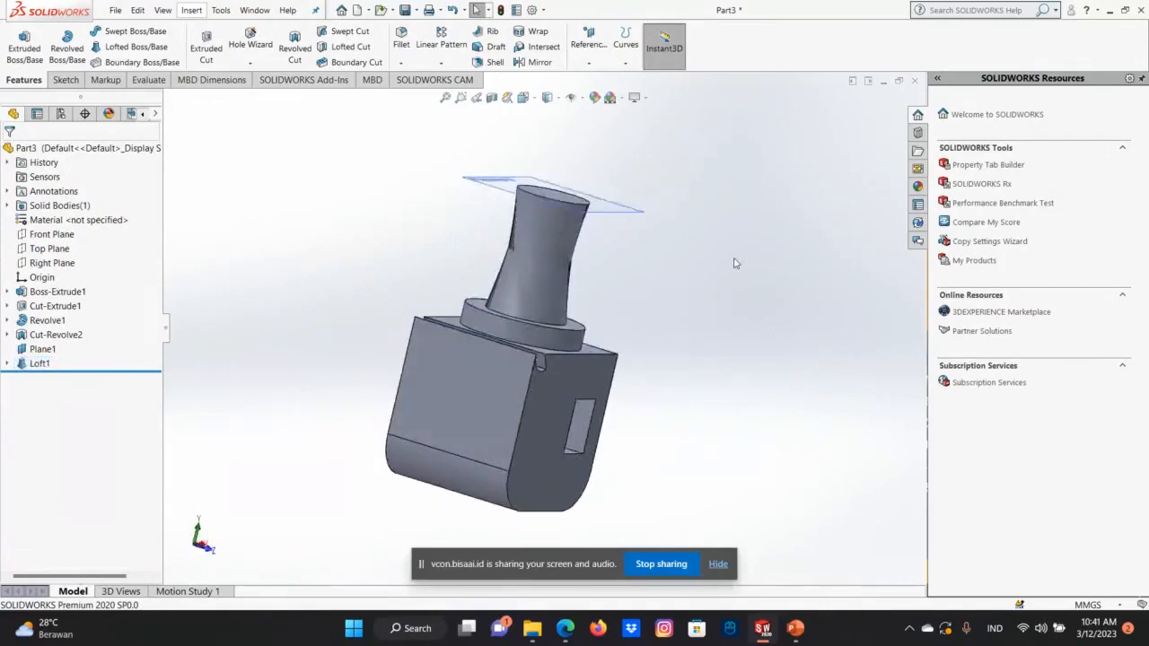
key("Left")
key("Left")
key("Left")
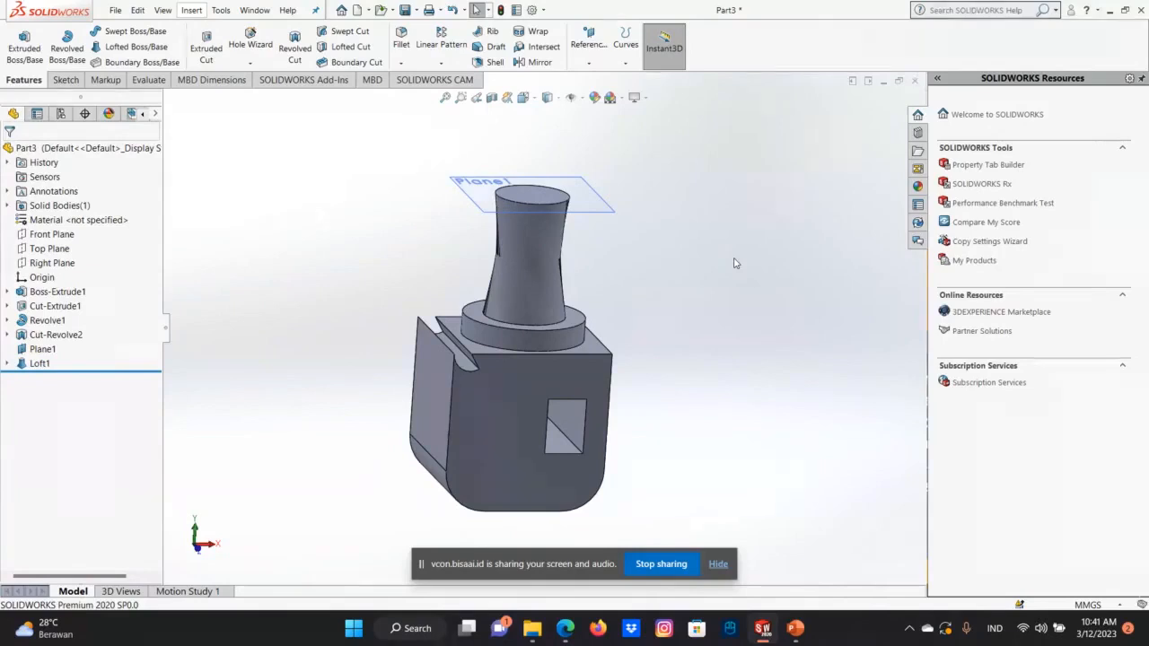
key("Down")
key("Down")
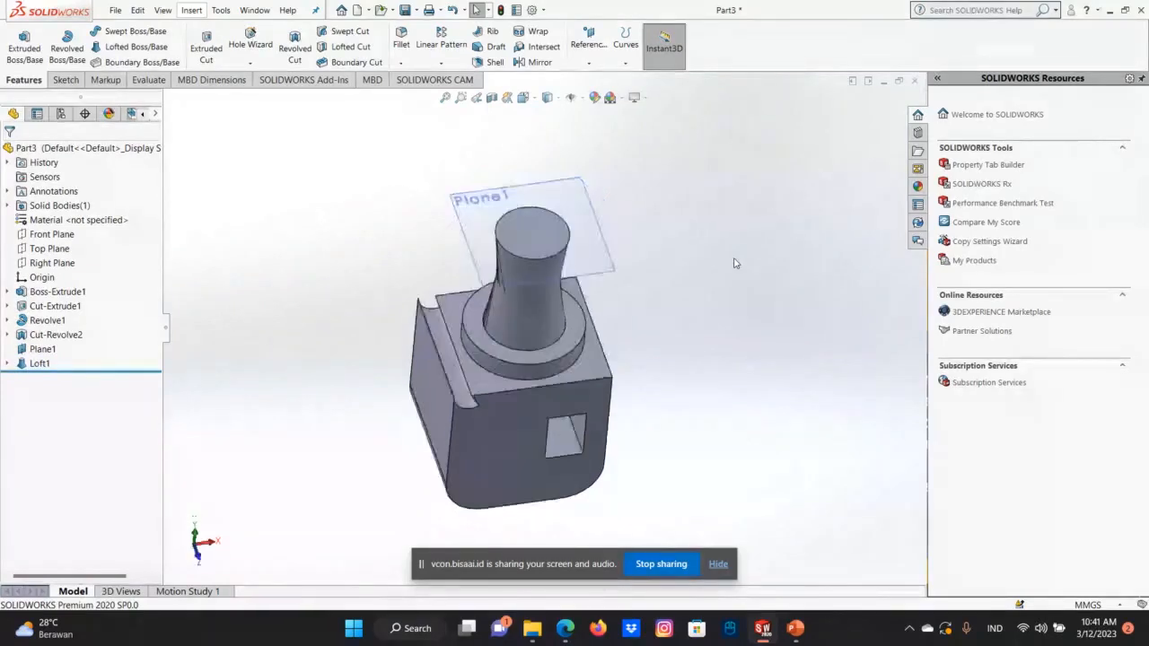
Switch to the web conference in the browser, unmute the microphone and mute it again.
mouse_move(564, 628)
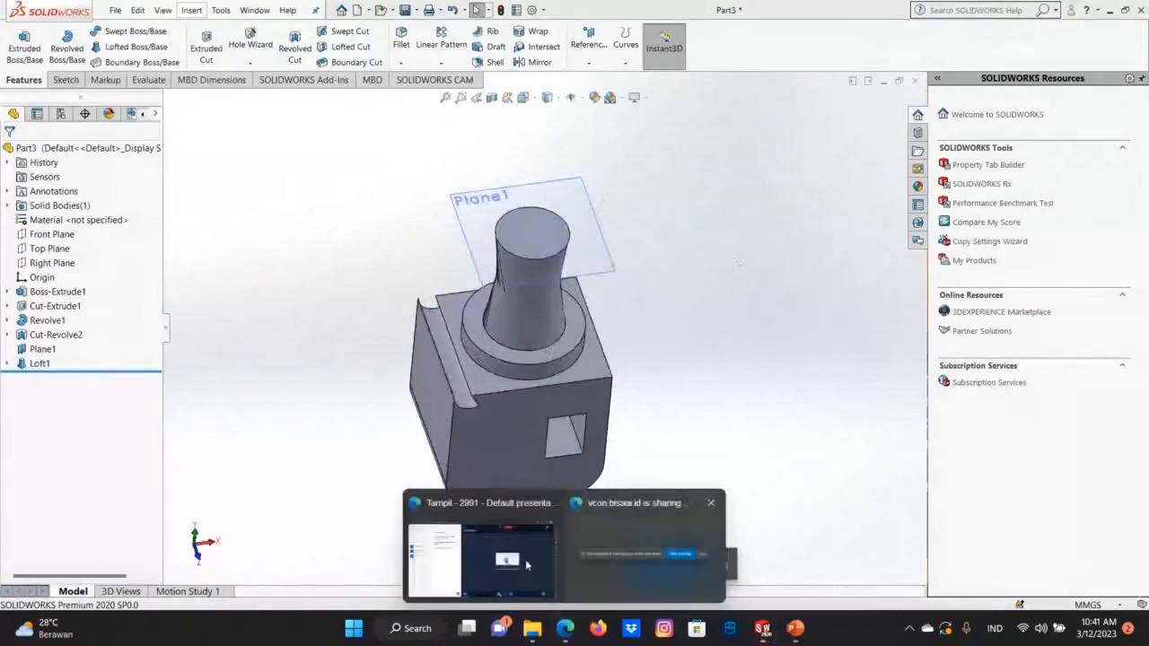
left_click(601, 559)
left_click(690, 596)
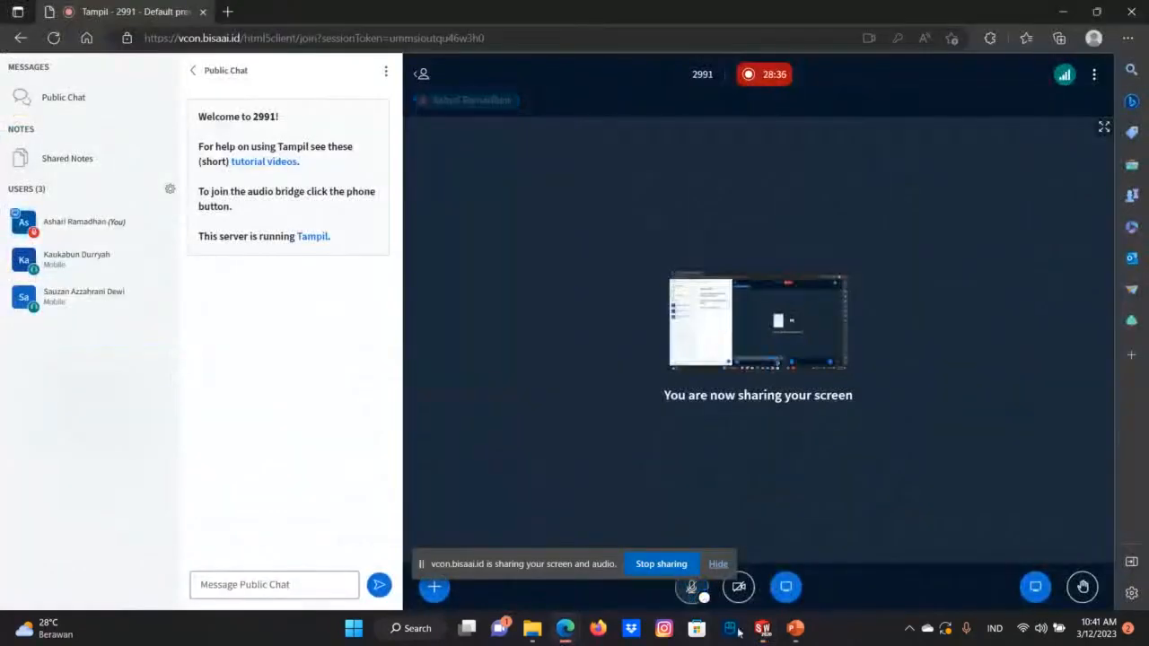
left_click(696, 594)
left_click(704, 598)
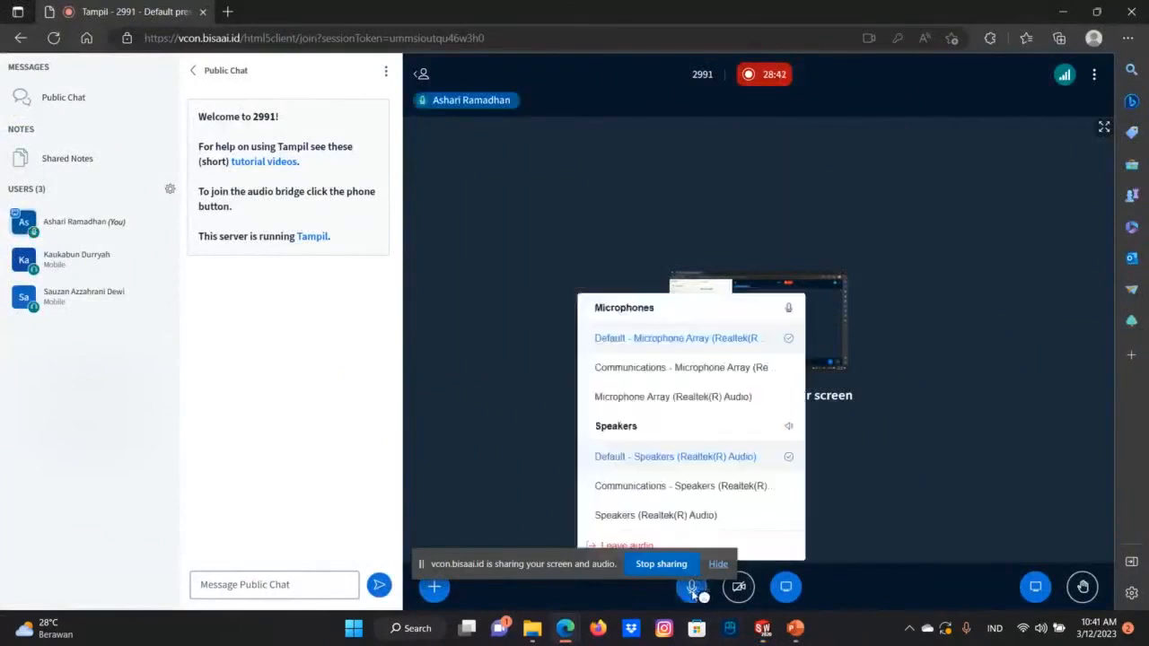
left_click(691, 589)
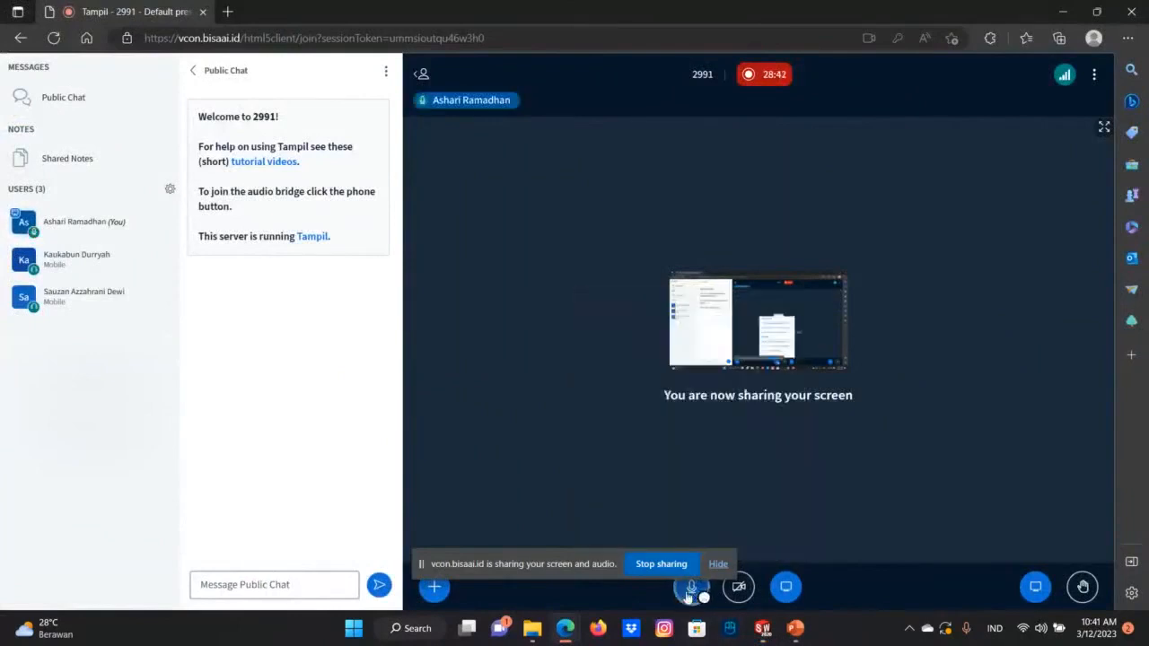
Send the message "bentar ya" in the web conference's public chat.
left_click(795, 629)
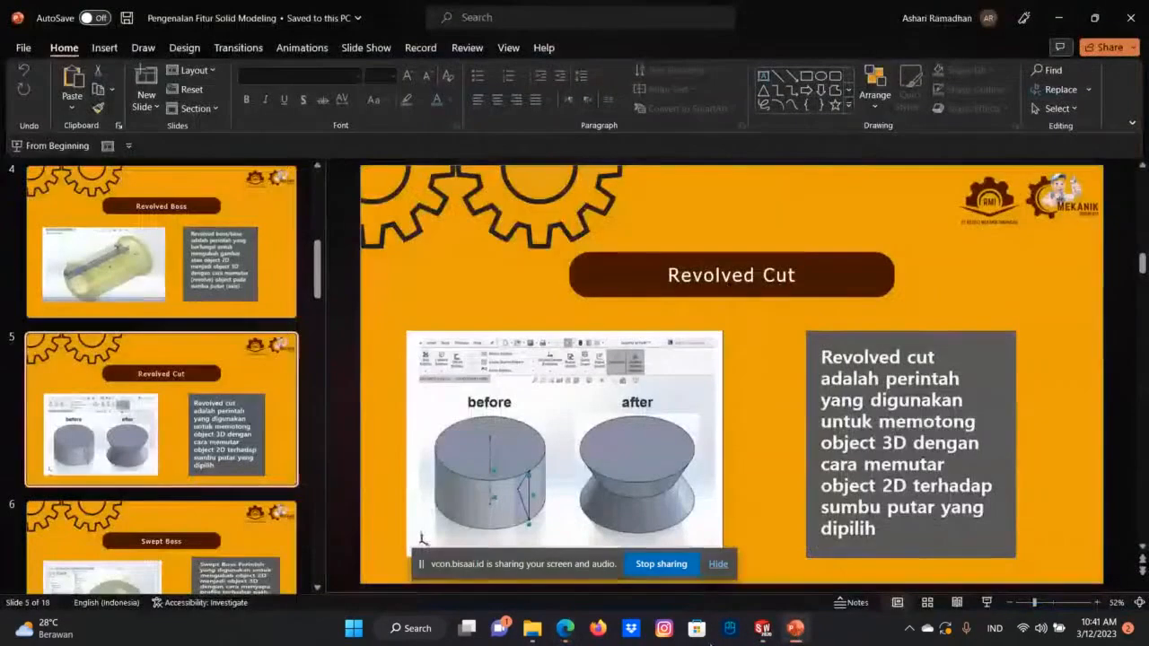
left_click(572, 626)
left_click(481, 556)
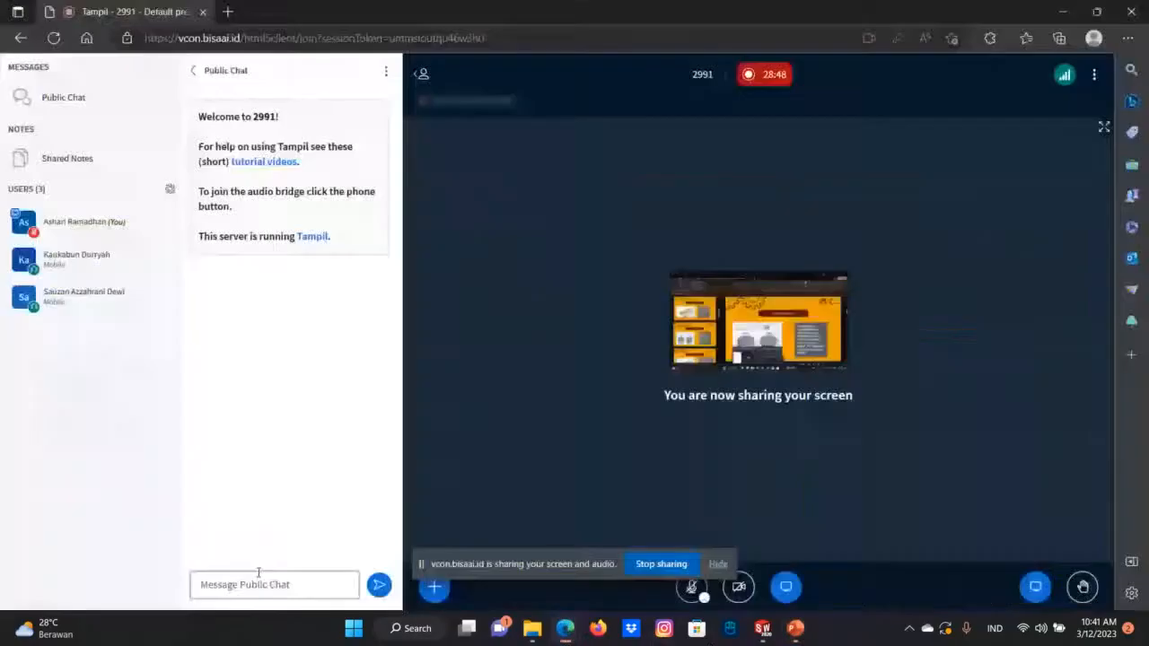
left_click(251, 584)
type("BENTAR")
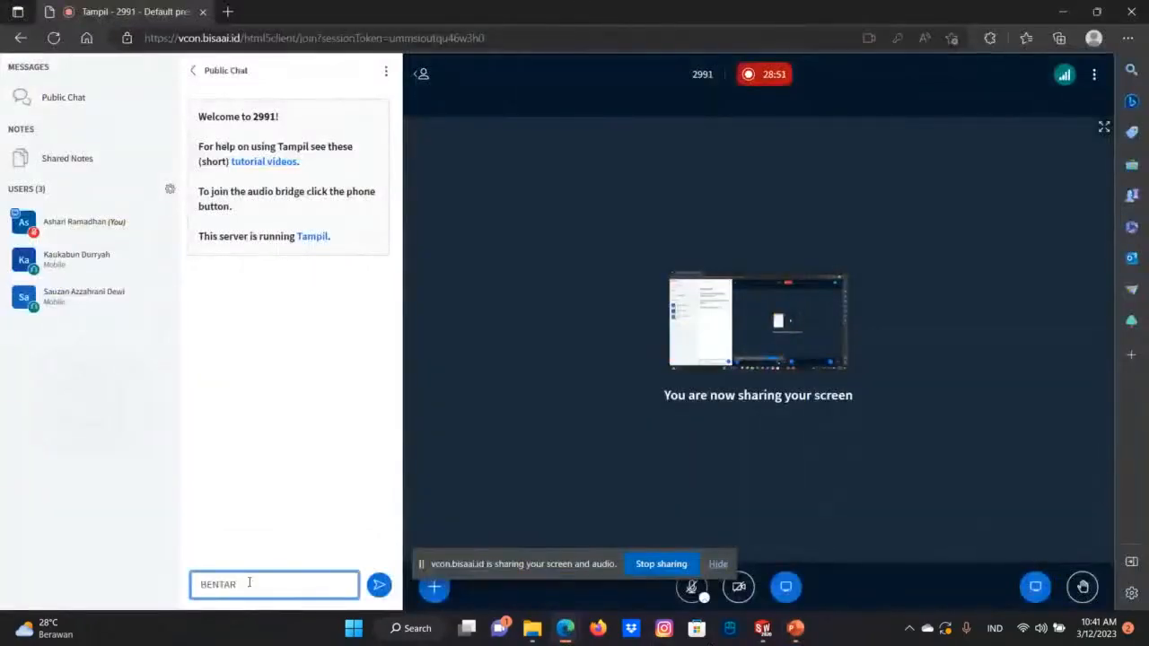
key("BackSpace")
key("BackSpace")
key("BackSpace")
key("BackSpace")
key("BackSpace")
key("BackSpace")
key("Caps_Lock")
type("bentar ya")
key("Return")
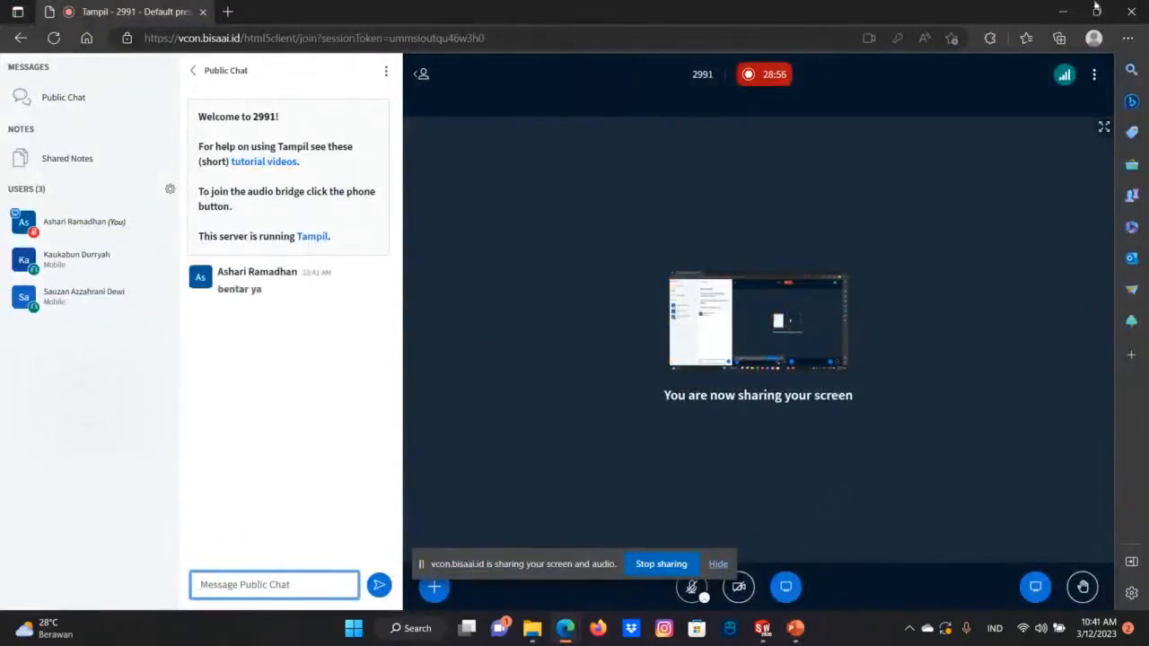
Unmute the microphone in the web conference and switch to the Part3 window in SOLIDWORKS.
left_click(1061, 11)
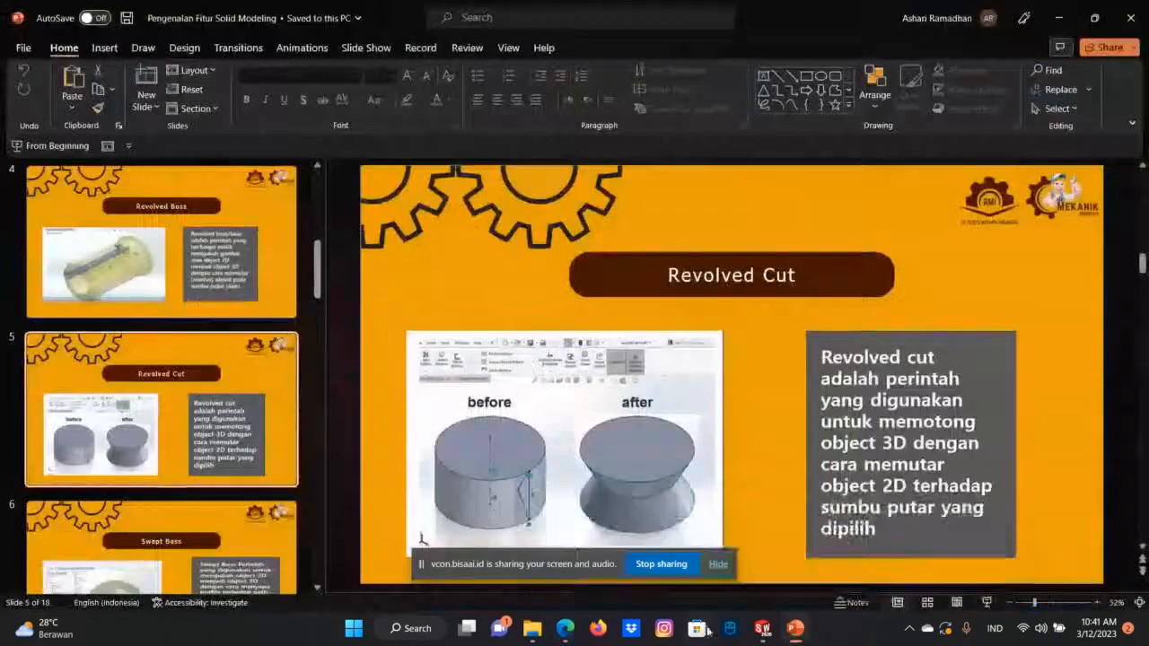
left_click(565, 628)
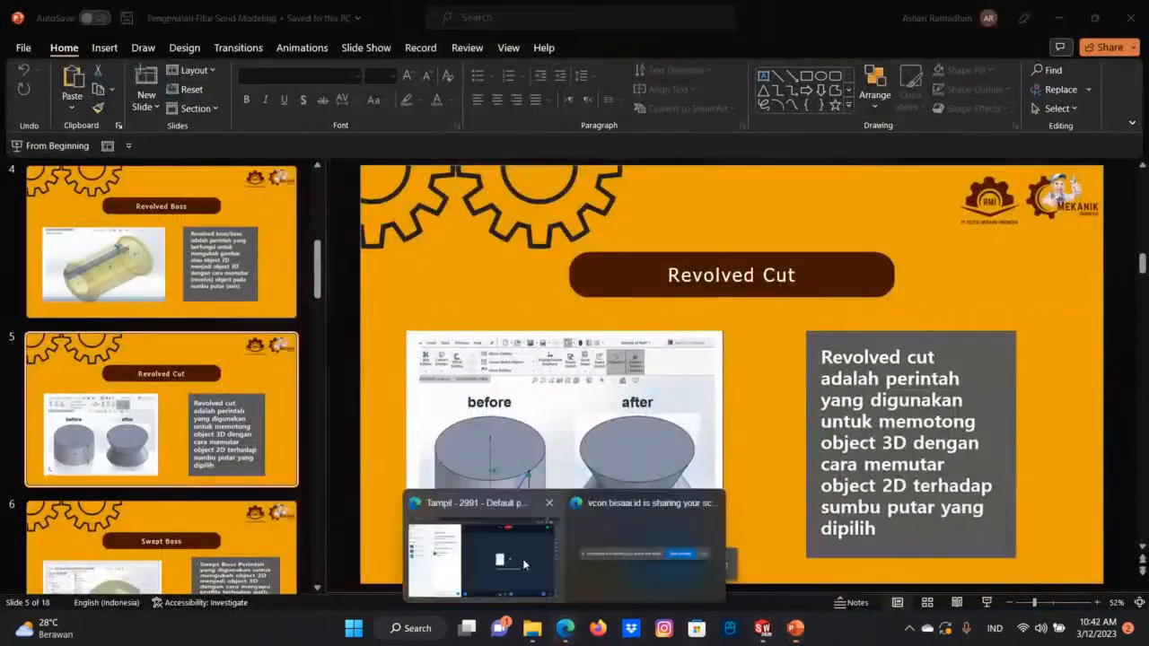
left_click(525, 565)
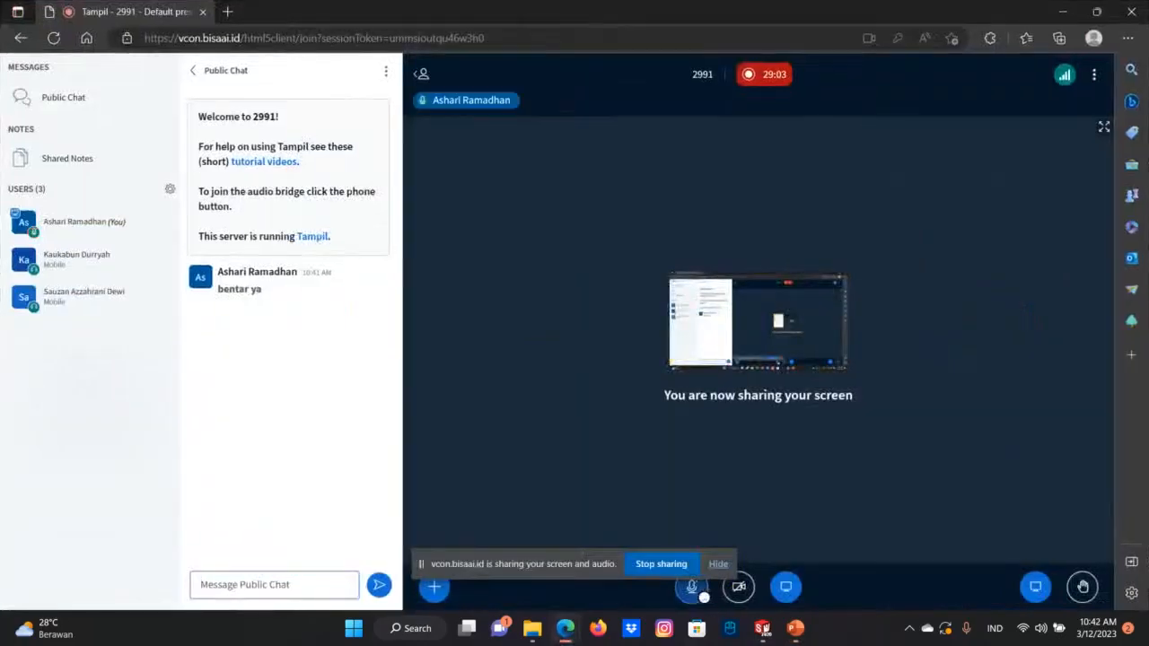
mouse_move(761, 628)
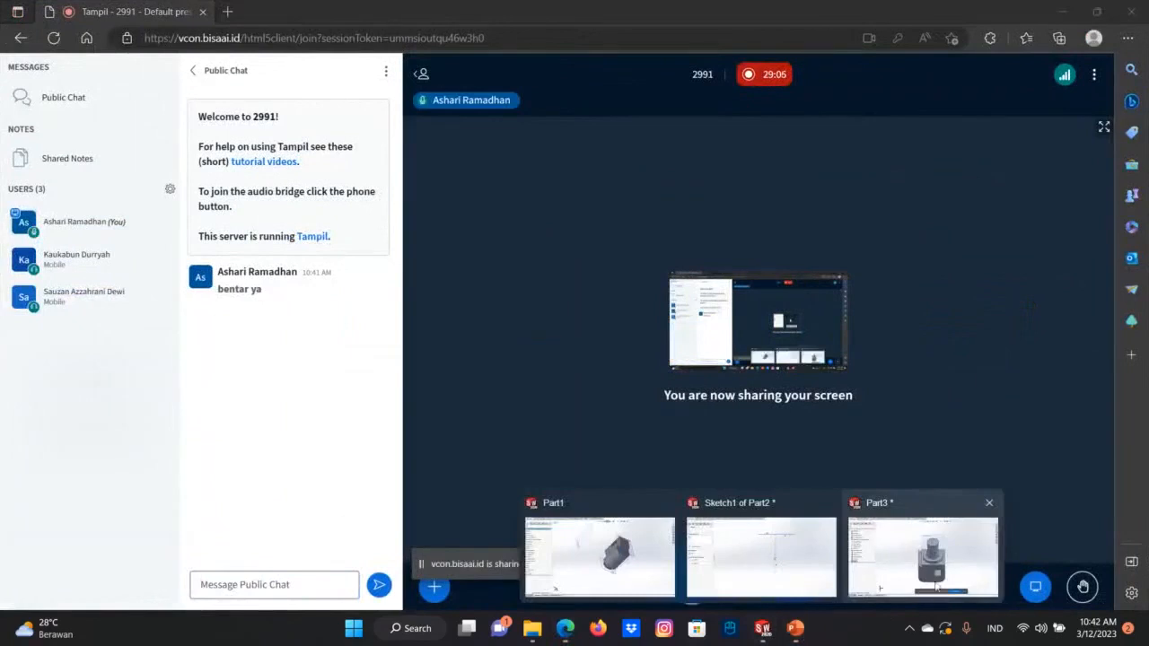
left_click(938, 585)
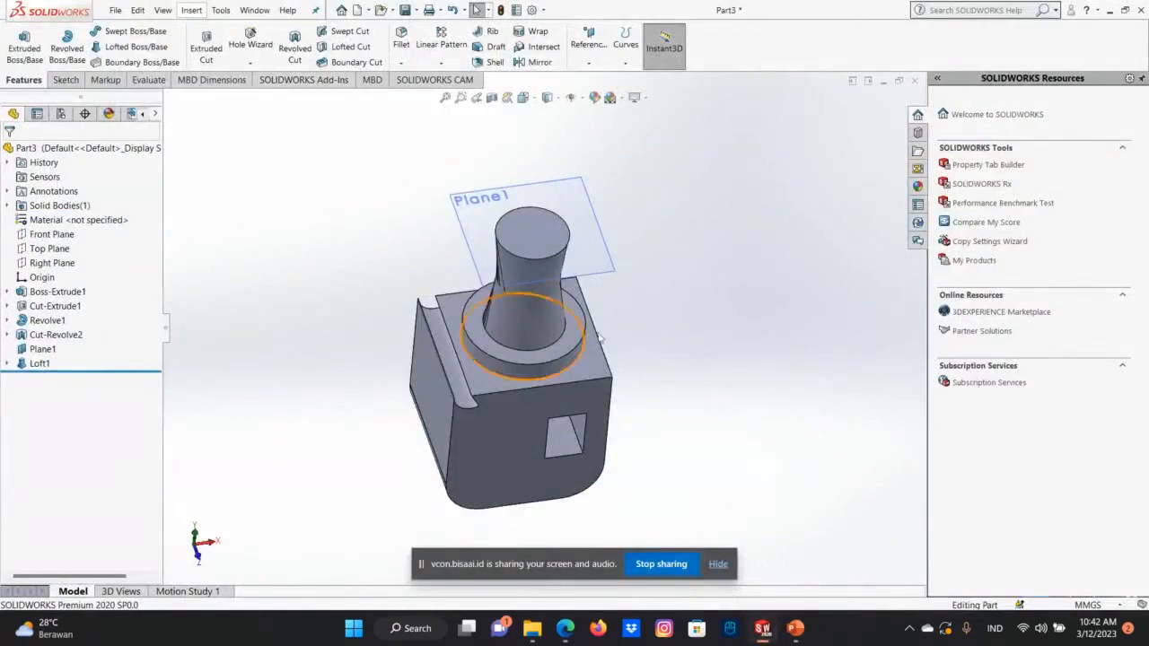
Examine the lofted neck, round boss and rectangular opening of the part from the front and from above.
middle_click_drag(522, 382, 569, 361)
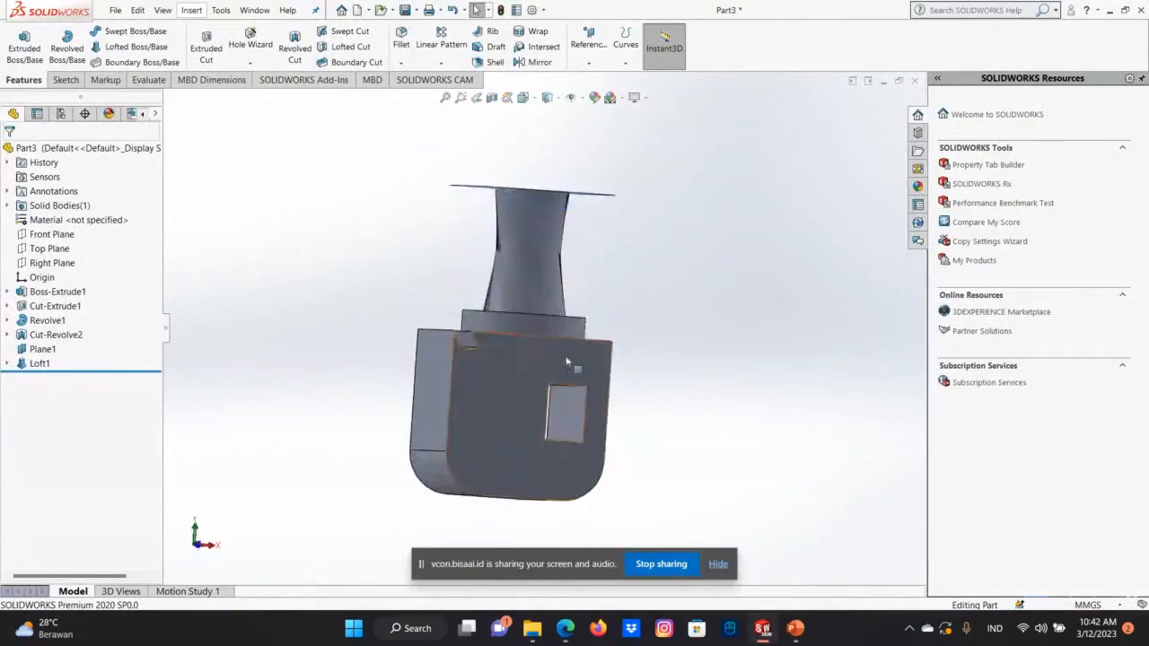
middle_click_drag(507, 340, 496, 380)
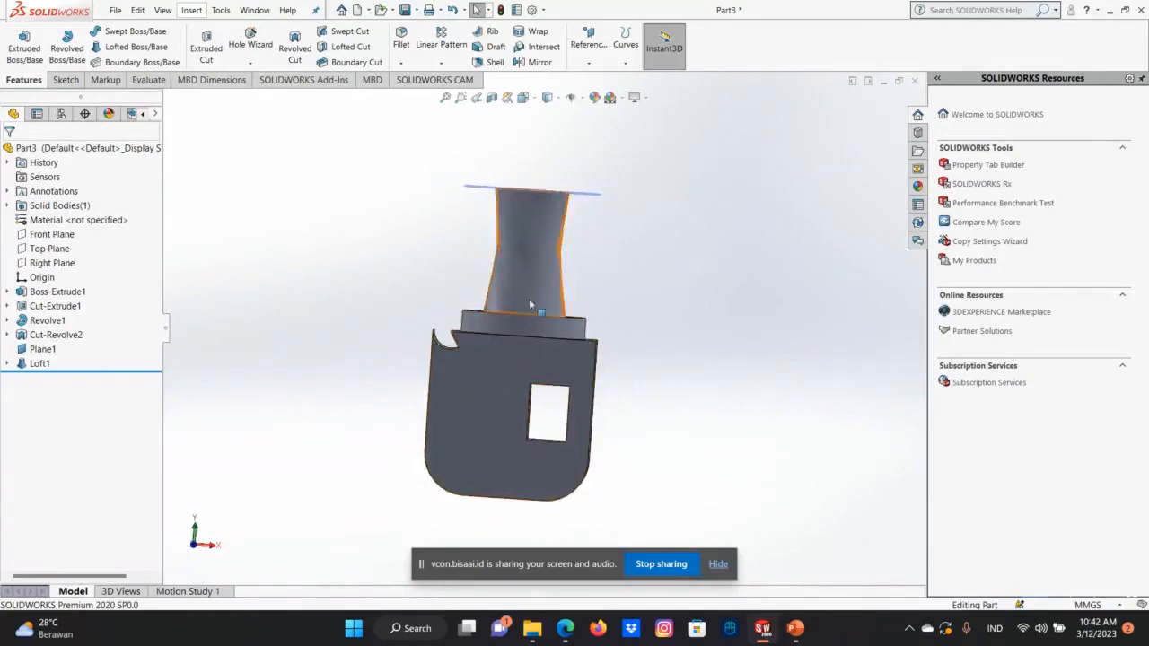
middle_click_drag(588, 331, 525, 403)
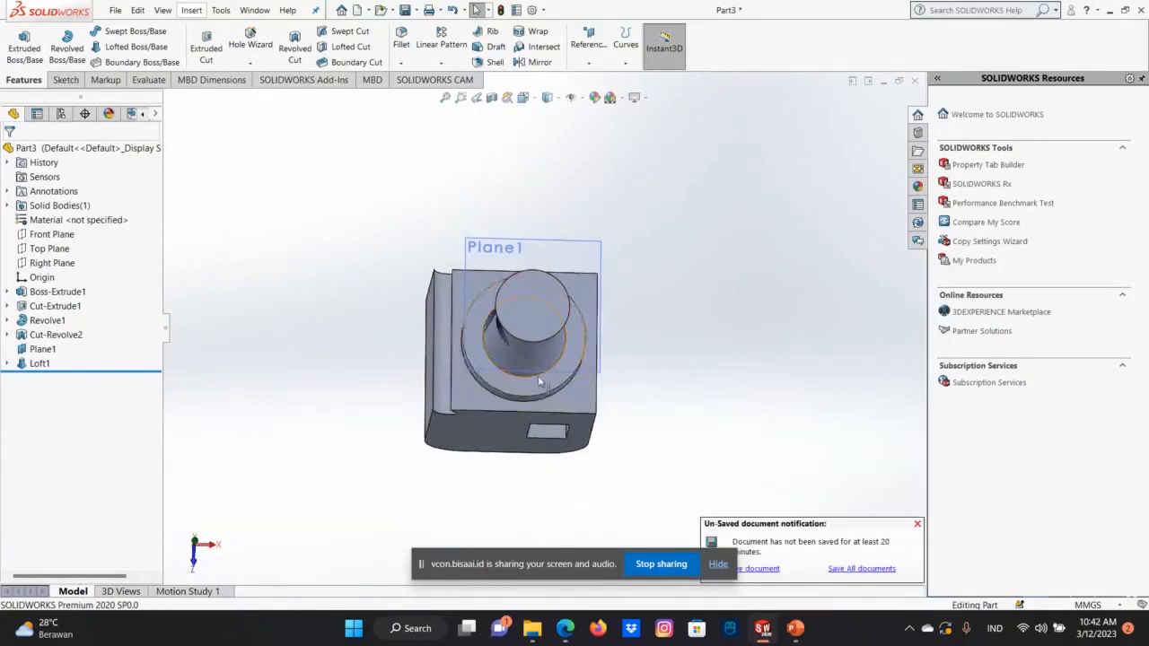
key("Up")
key("Up")
key("Up")
key("Up")
key("Up")
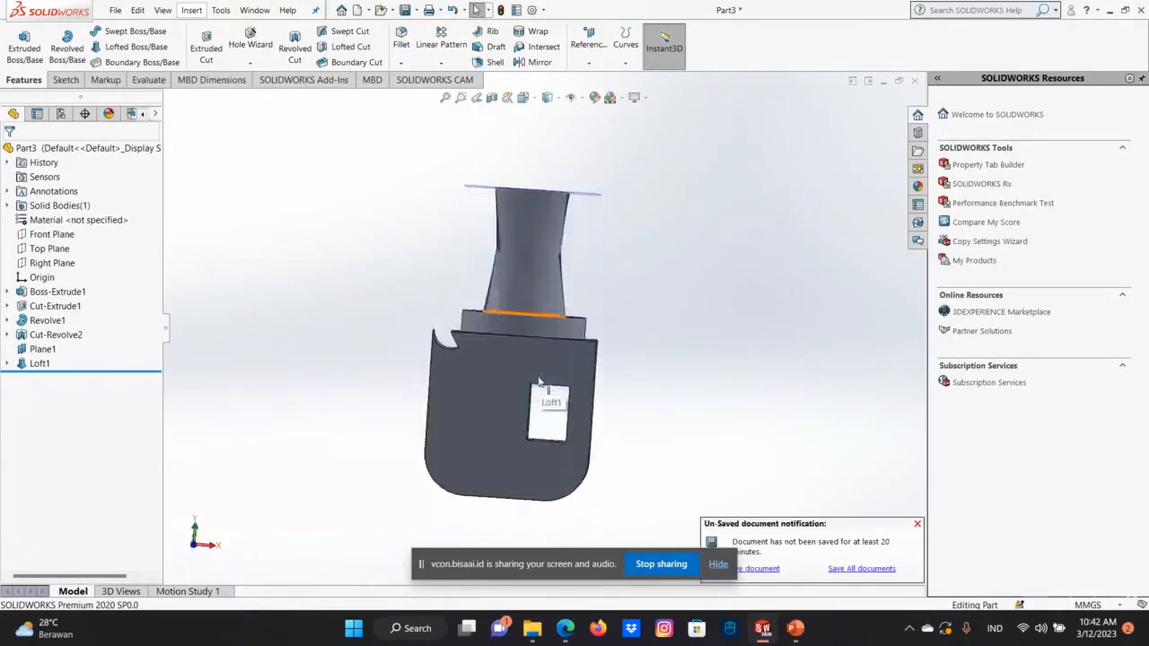
key("Down")
key("Up")
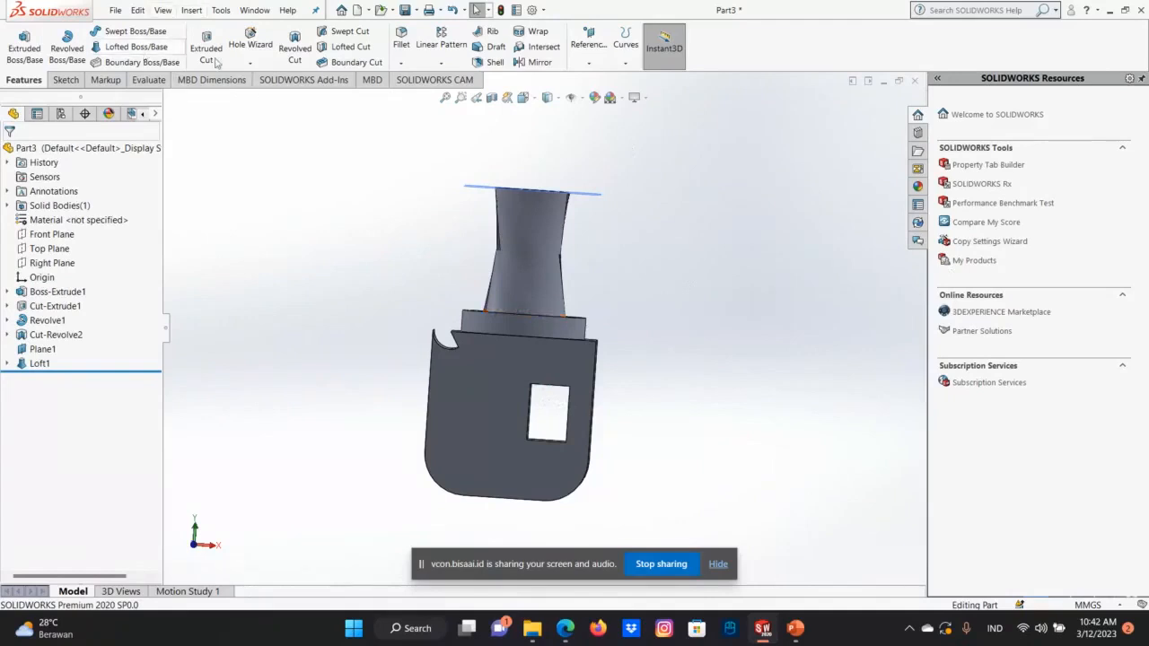
Start a new sketch on the front face of the block, beside its rectangular opening.
left_click(530, 266)
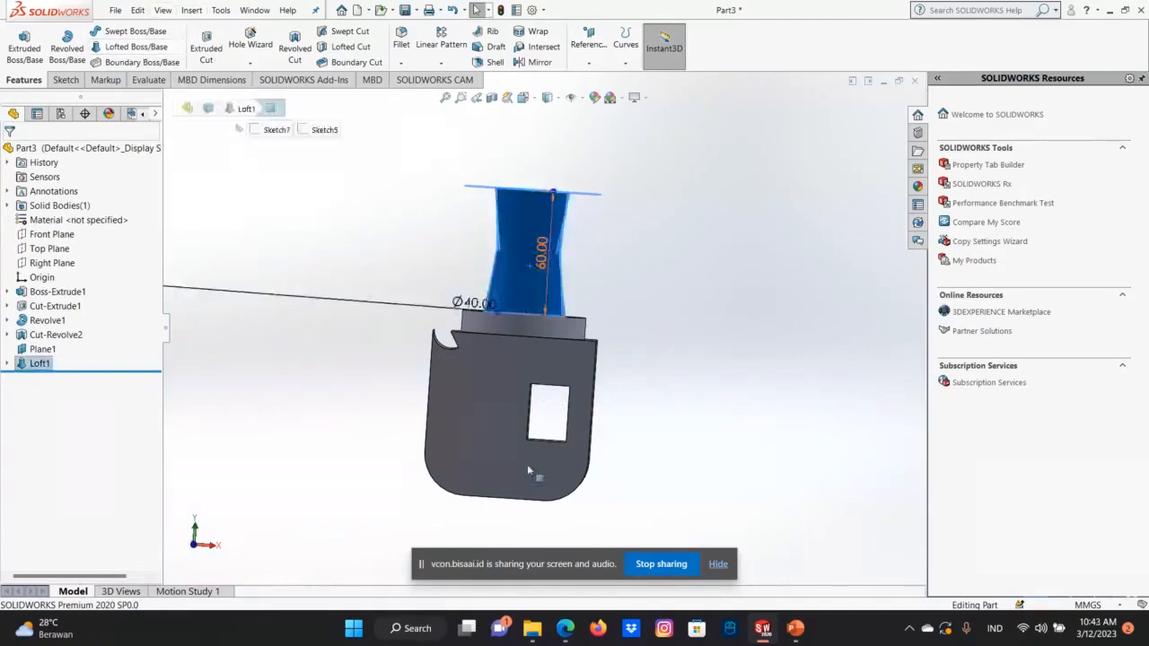
left_click(484, 446)
left_click(590, 338)
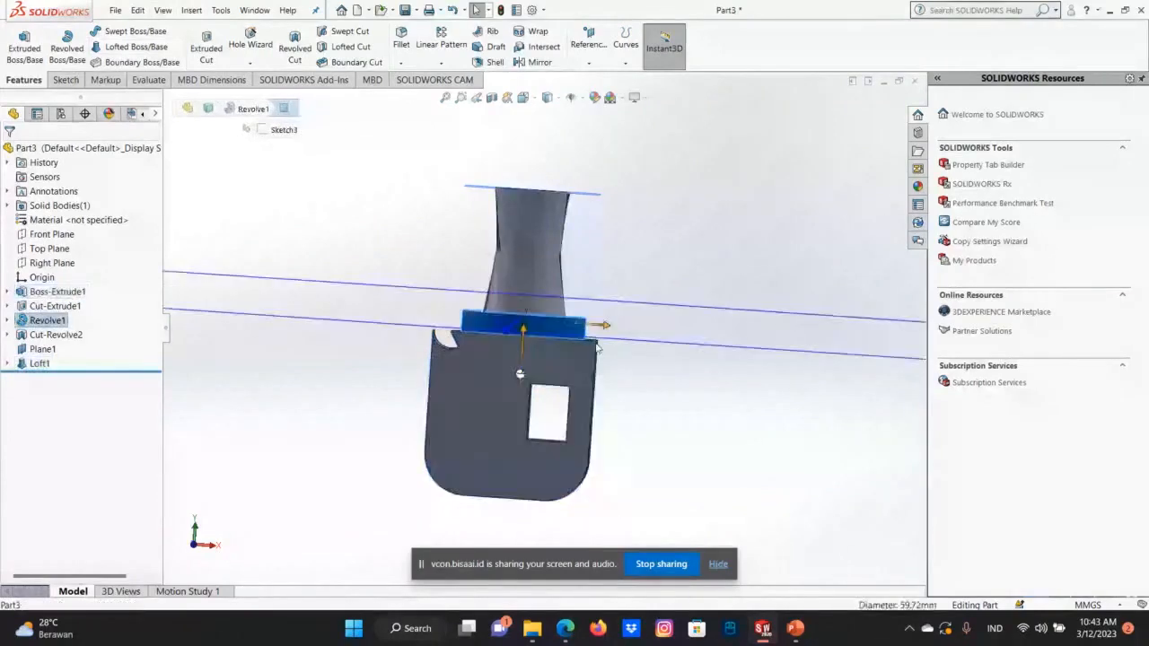
right_click(574, 328)
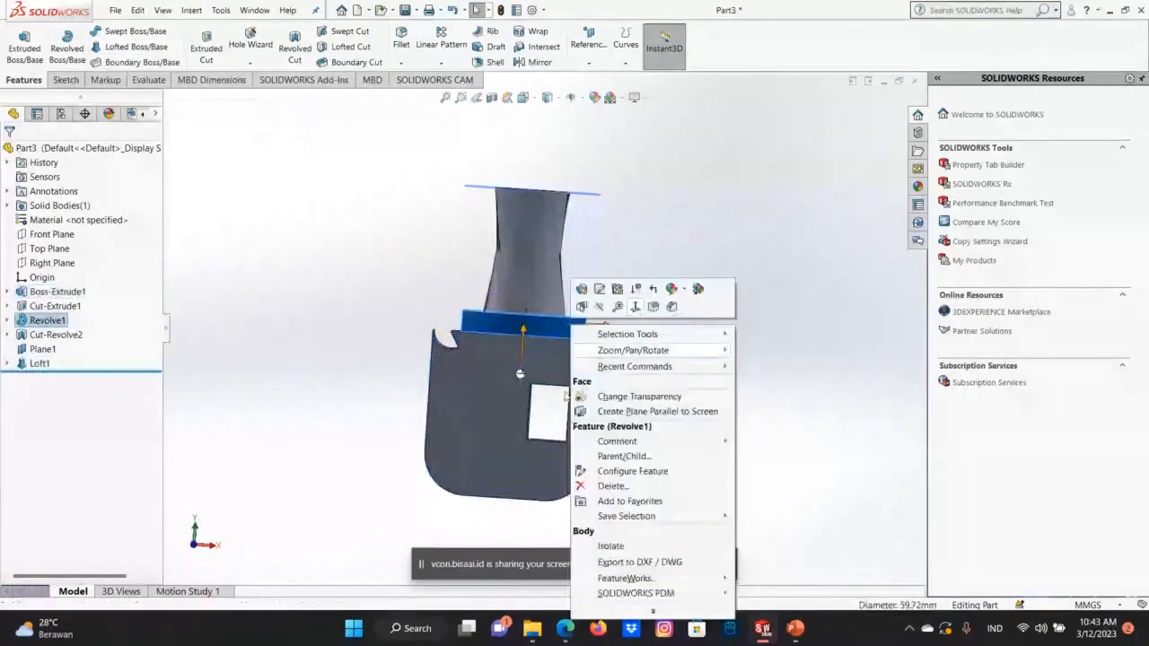
left_click(454, 458)
right_click(453, 457)
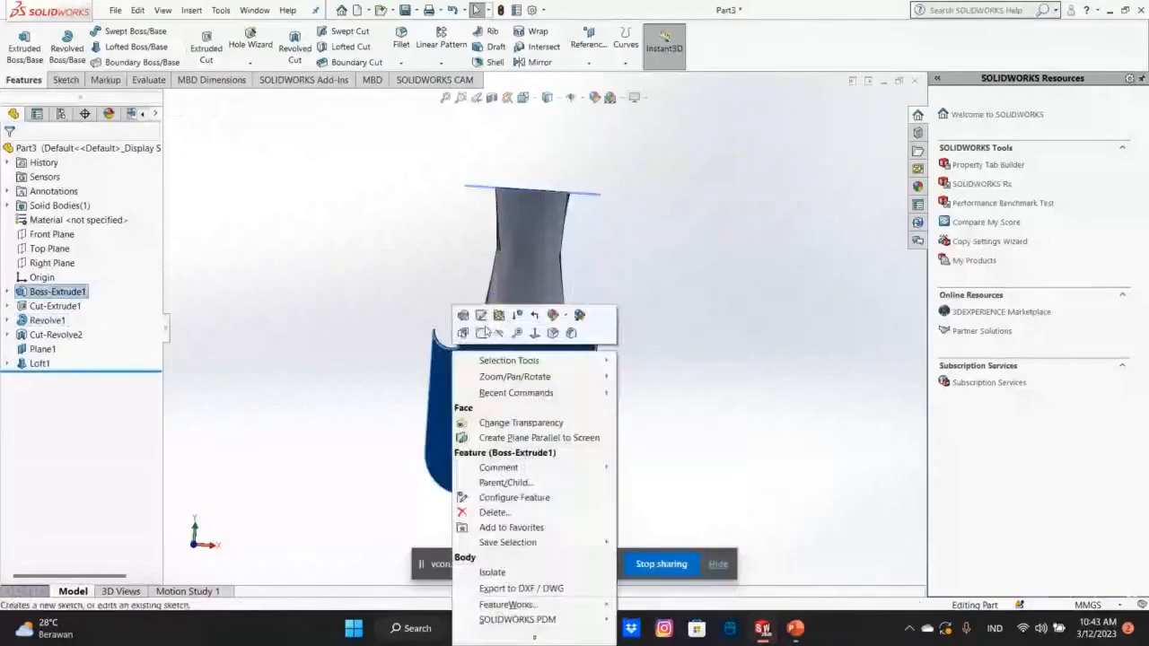
left_click(483, 333)
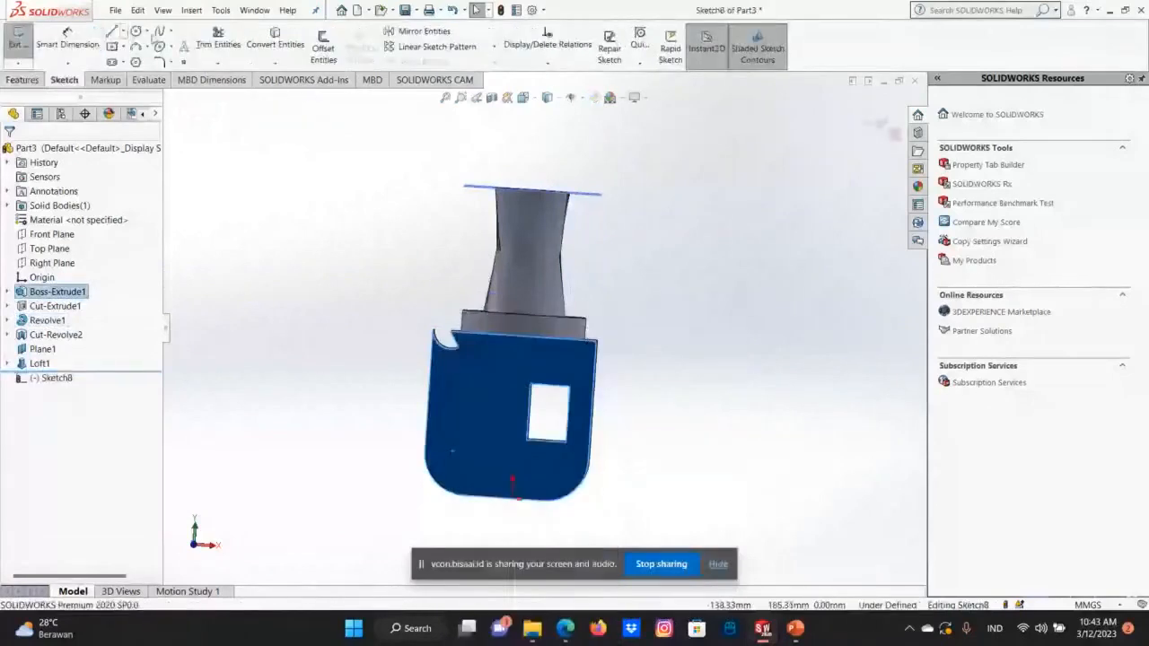
Sketch a circle of about 10.22 mm radius near the front face's lower rounded corner, below the edge cut, and exit the sketch.
left_click(146, 31)
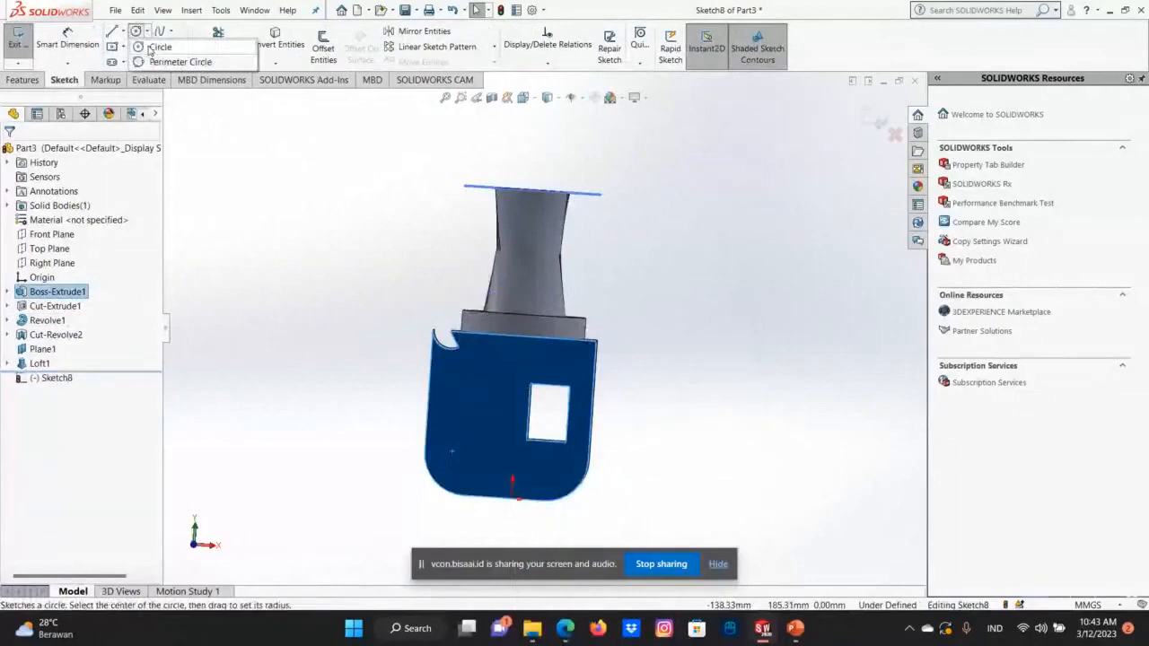
left_click(158, 49)
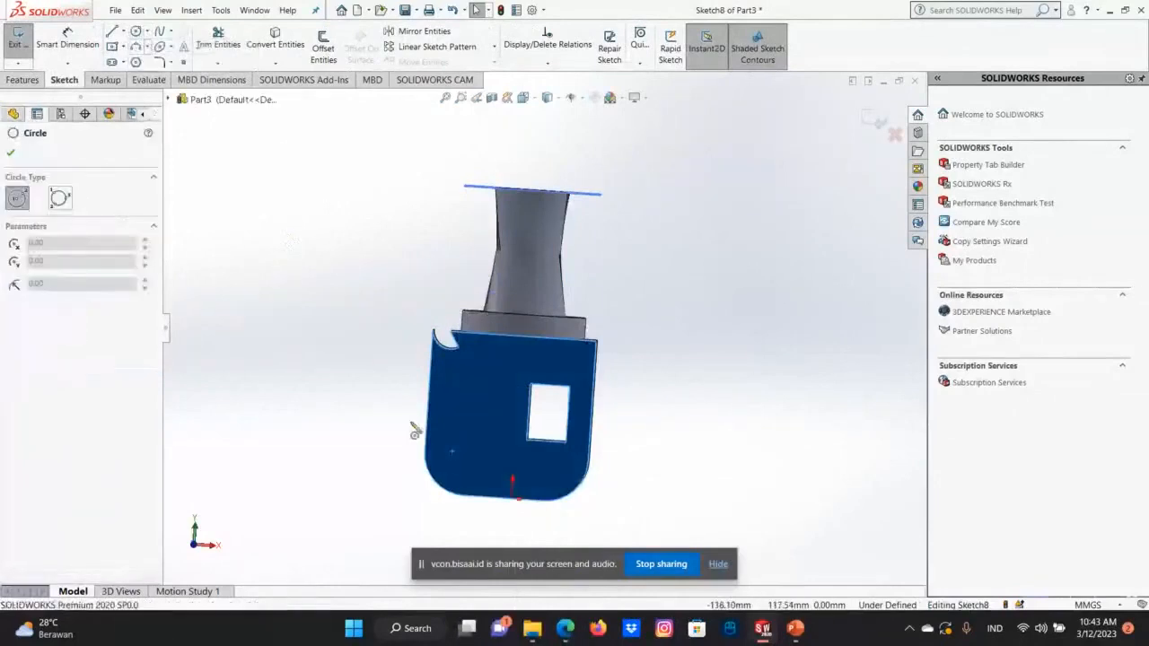
left_click(453, 455)
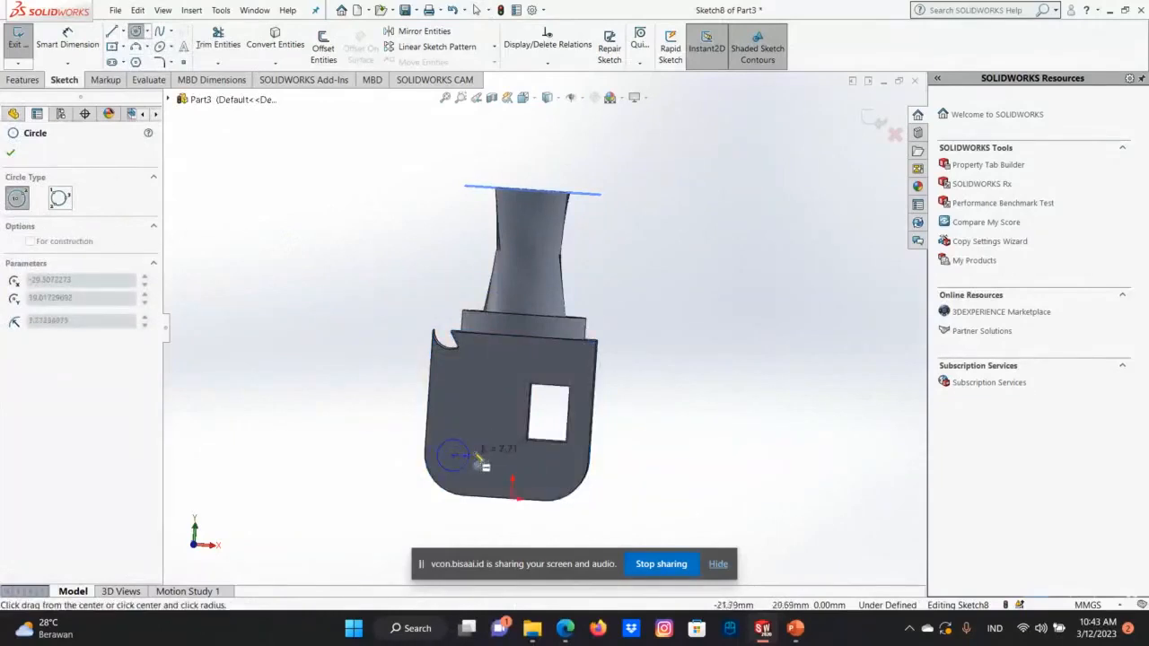
left_click(478, 460)
right_click(478, 460)
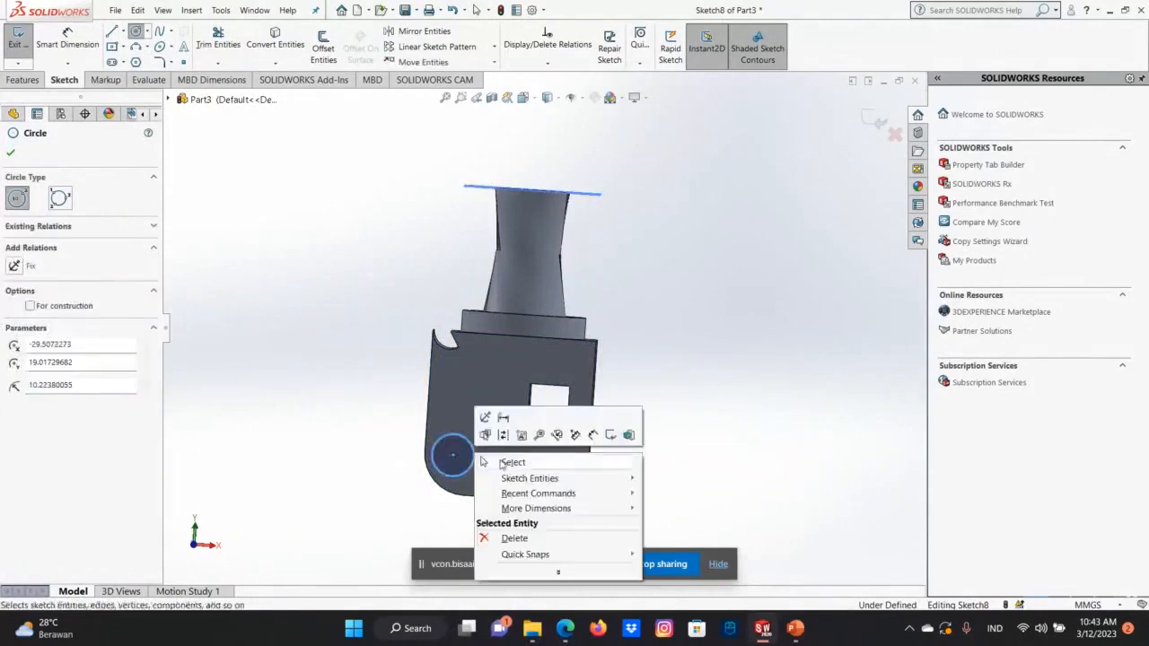
left_click(504, 461)
key("Right")
key("Right")
key("Right")
key("Right")
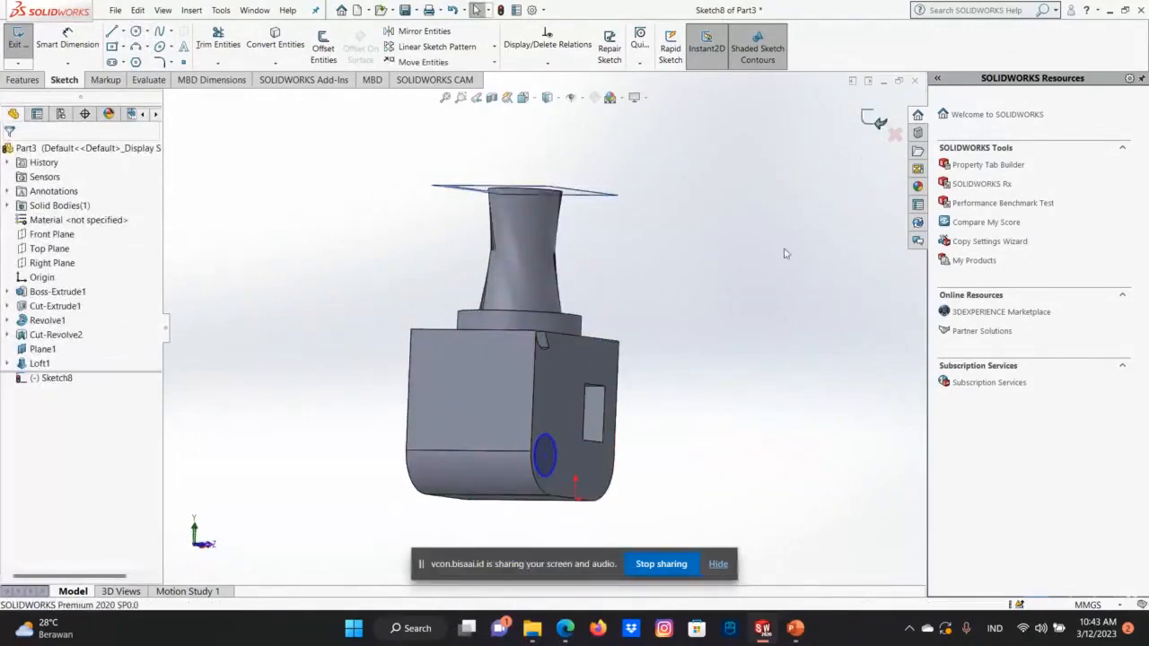
left_click(871, 118)
left_click(765, 380)
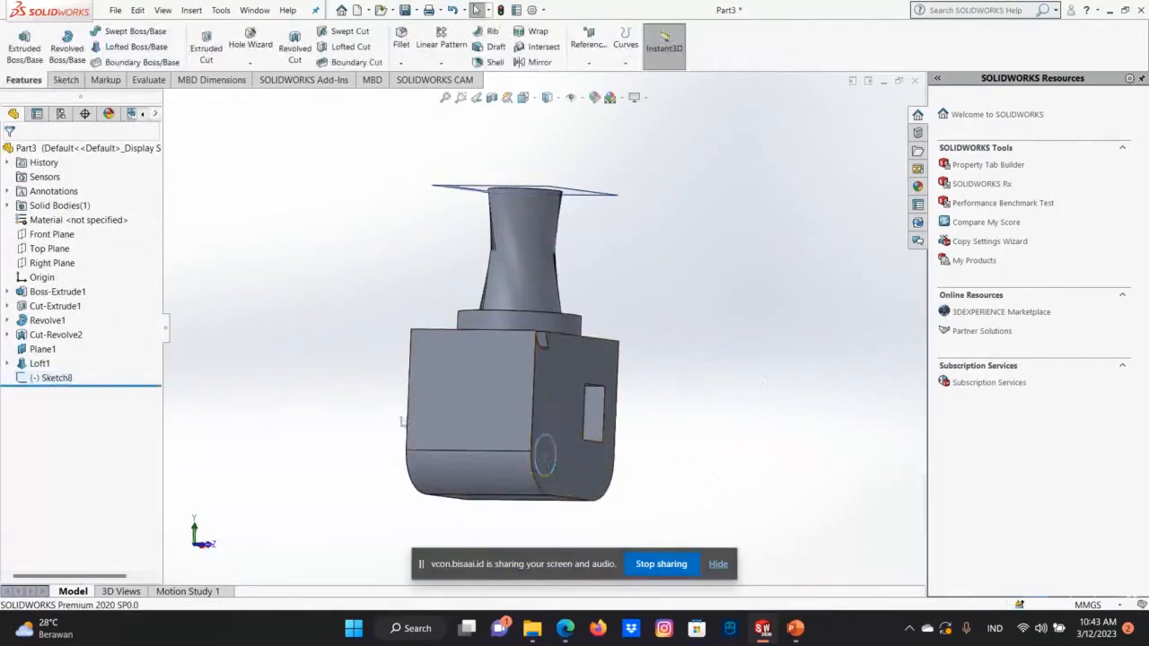
Create a reference plane offset 20 mm from the block's back face.
key("Left")
key("Left")
key("Right")
key("Right")
key("Right")
key("Right")
key("Right")
key("Right")
key("Right")
key("Right")
key("Right")
key("Right")
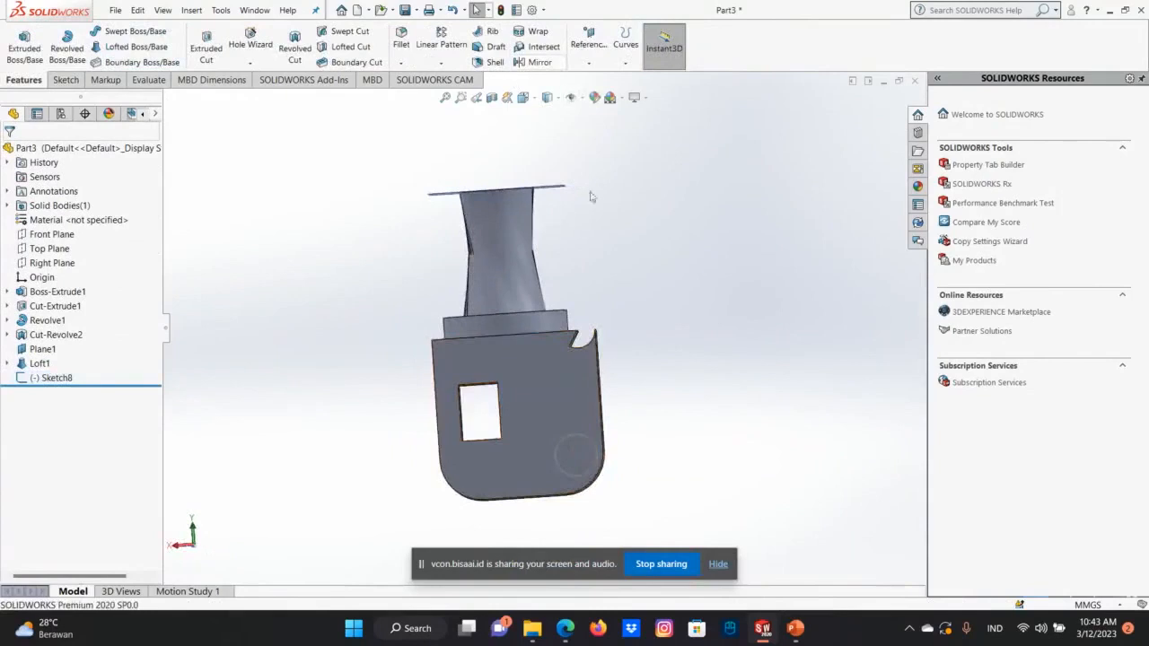
left_click(551, 432)
left_click(589, 45)
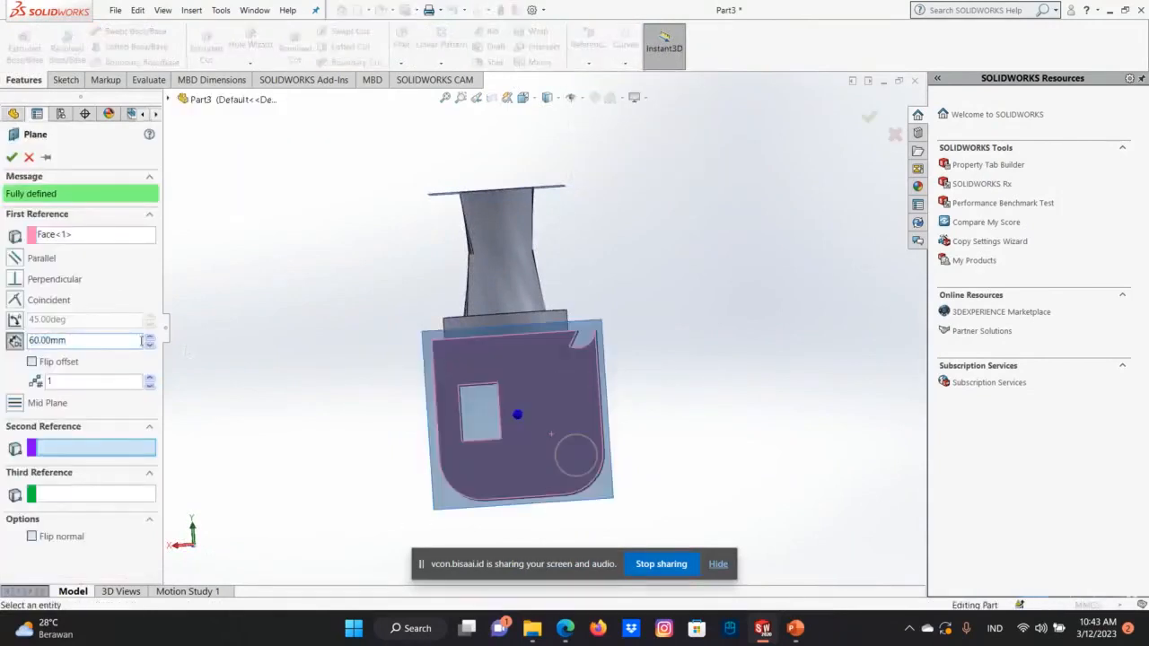
left_click(149, 347)
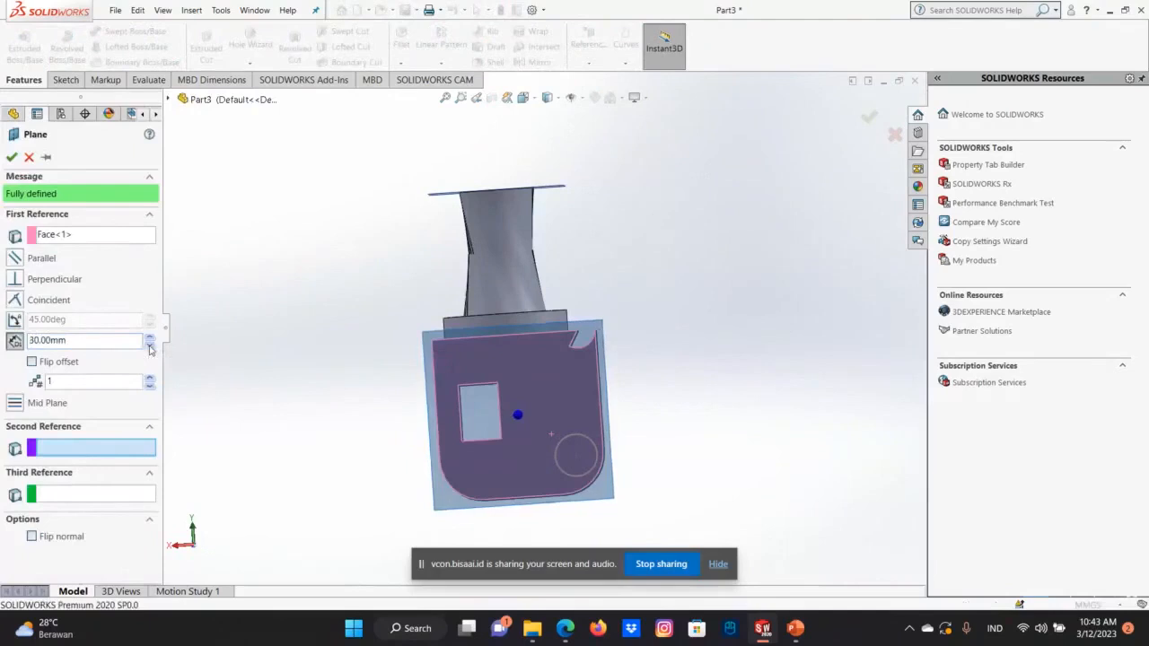
left_click(11, 157)
Sketch a circle of about 10.22 mm radius on the new offset plane, concentric with the circle on the front face.
middle_click_drag(566, 451, 646, 436)
middle_click_drag(418, 439, 359, 437)
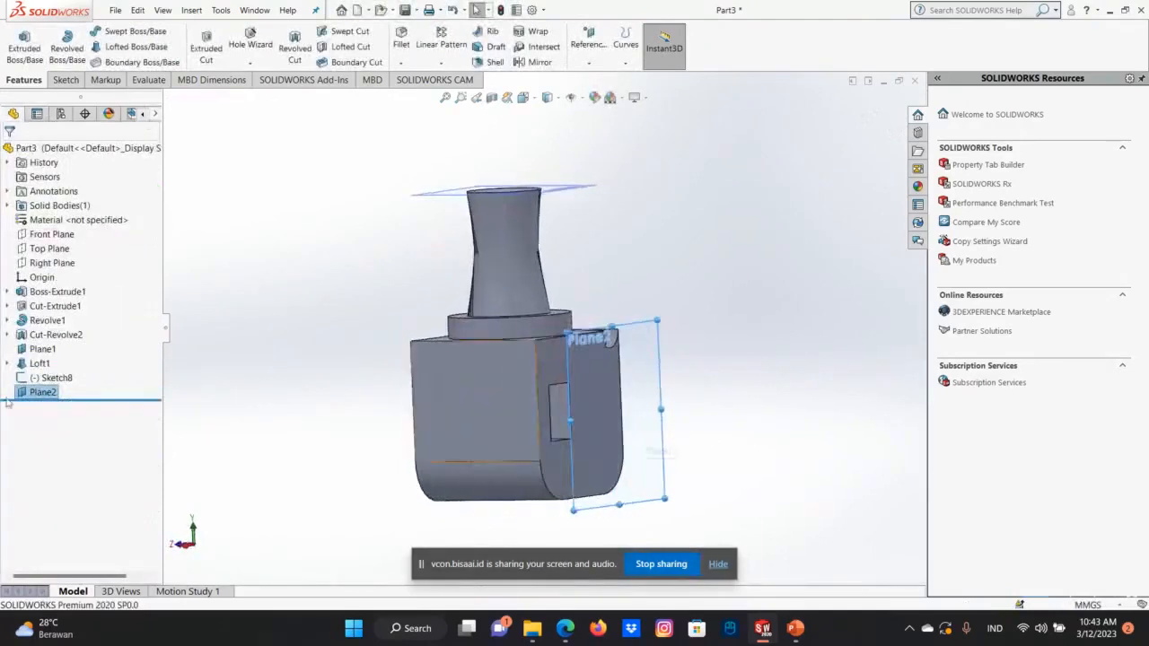
right_click(54, 392)
left_click(71, 358)
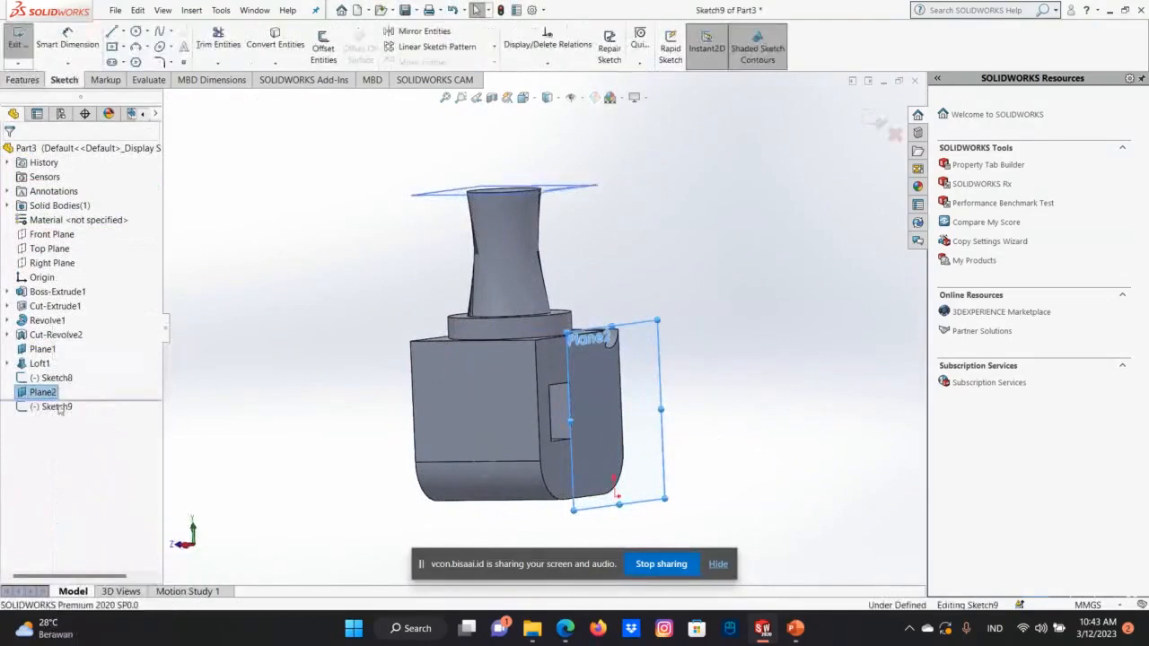
right_click(54, 392)
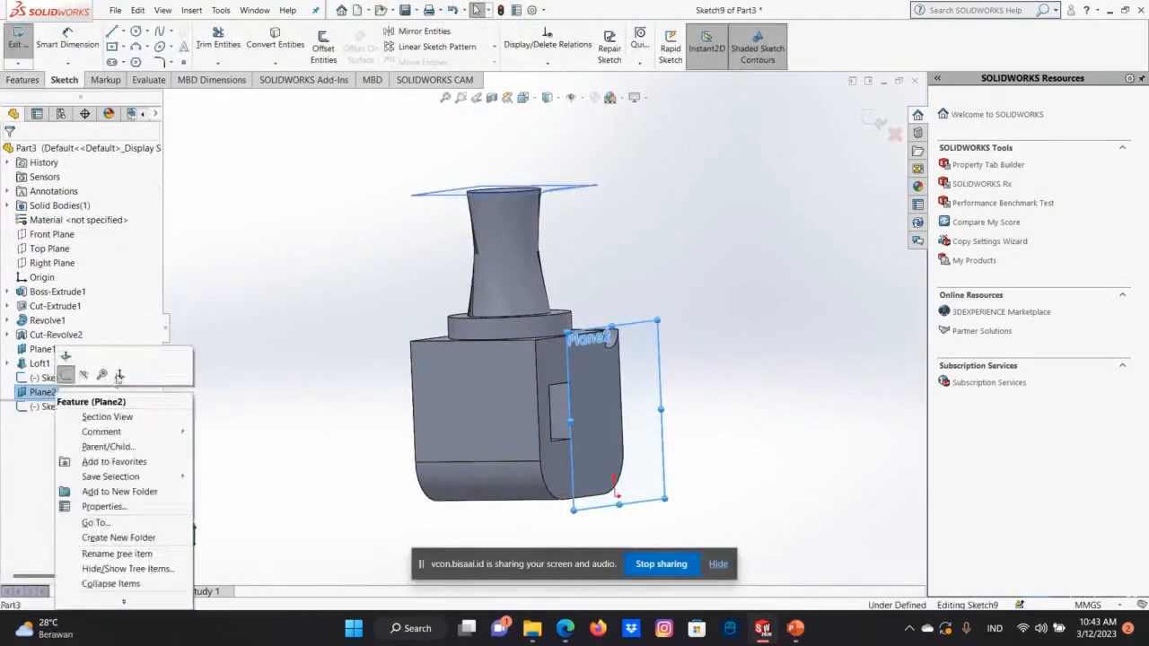
left_click(118, 376)
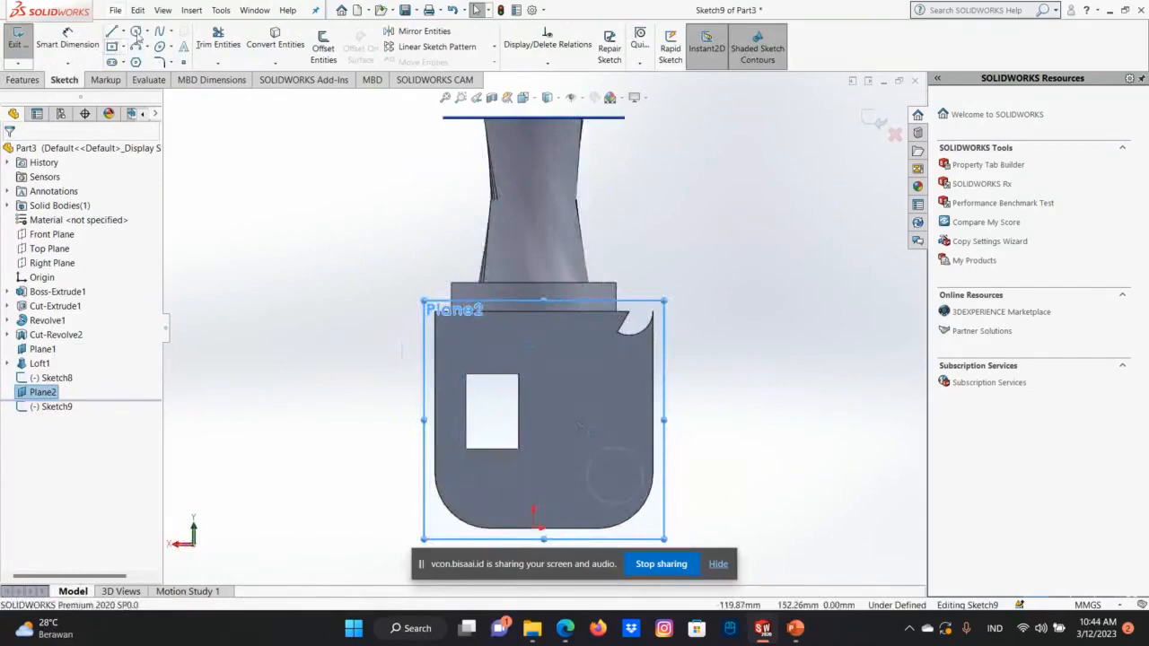
left_click(136, 32)
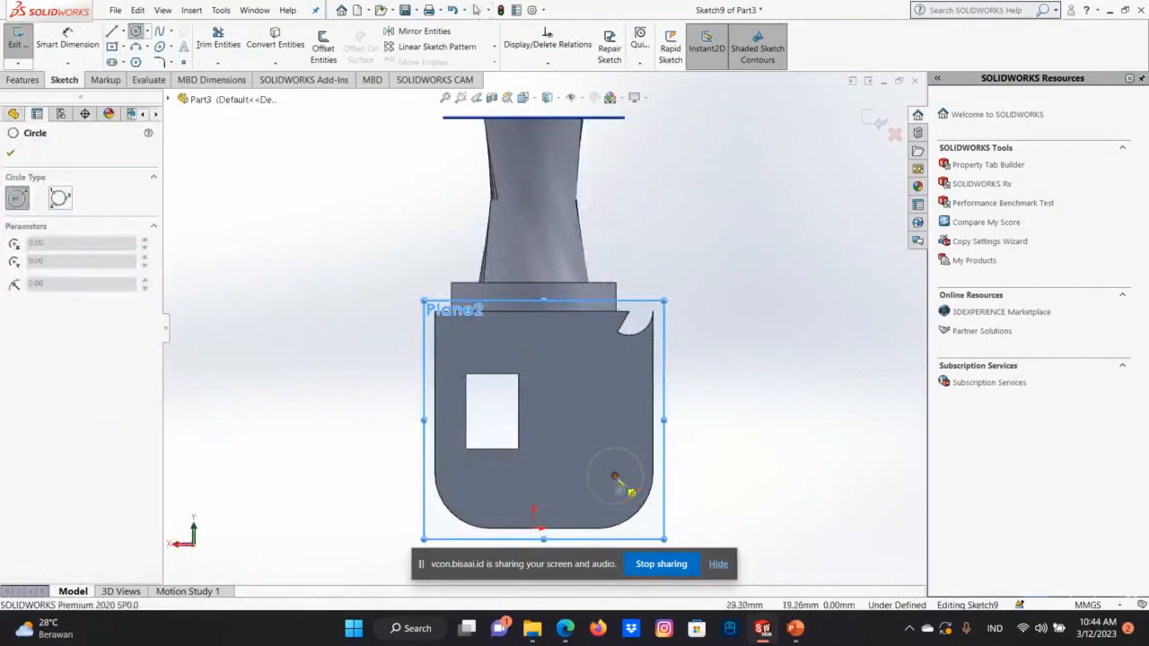
left_click(615, 476)
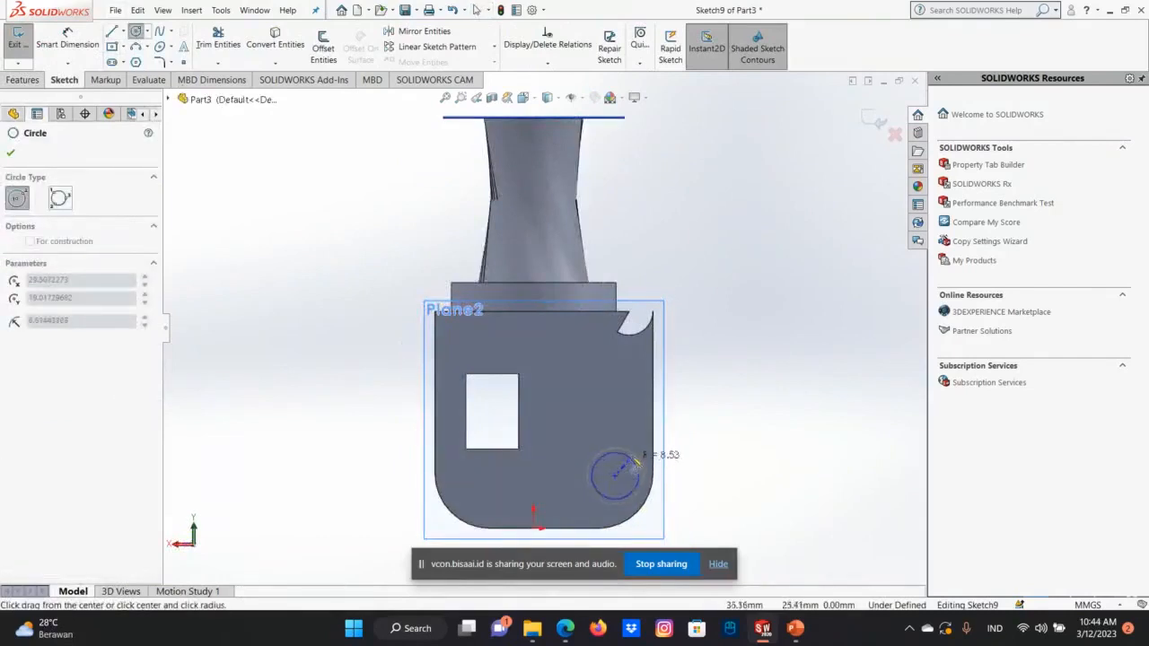
left_click(638, 459)
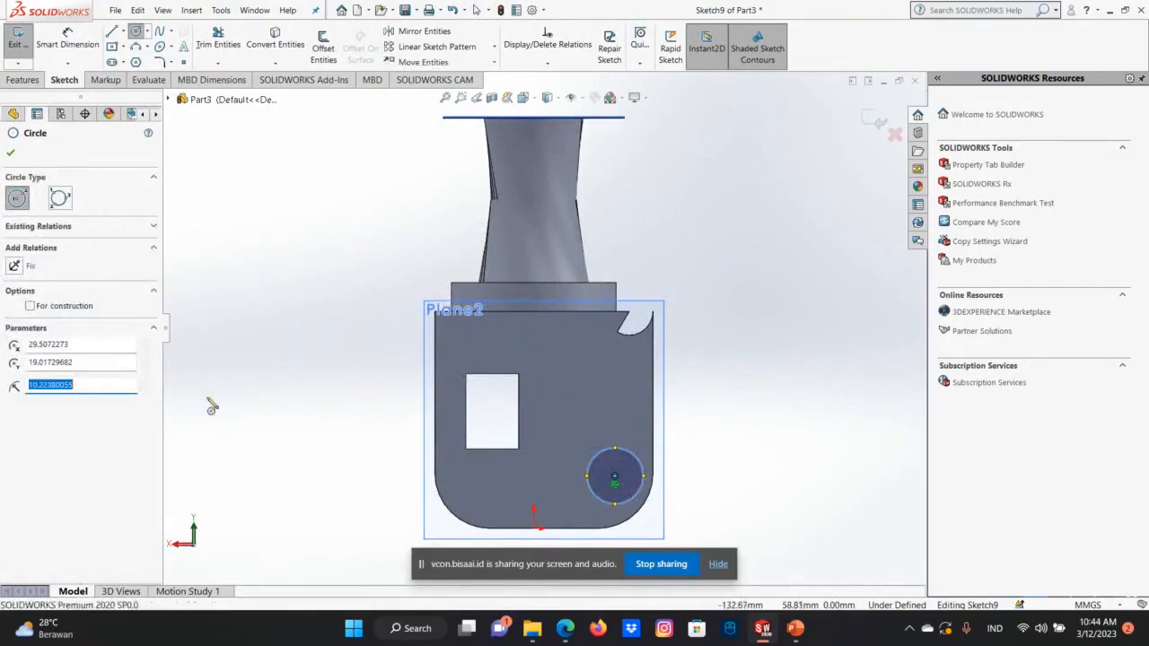
Set the radius of the circle on the offset plane to 10 mm and exit the sketch.
type("109")
key("Return")
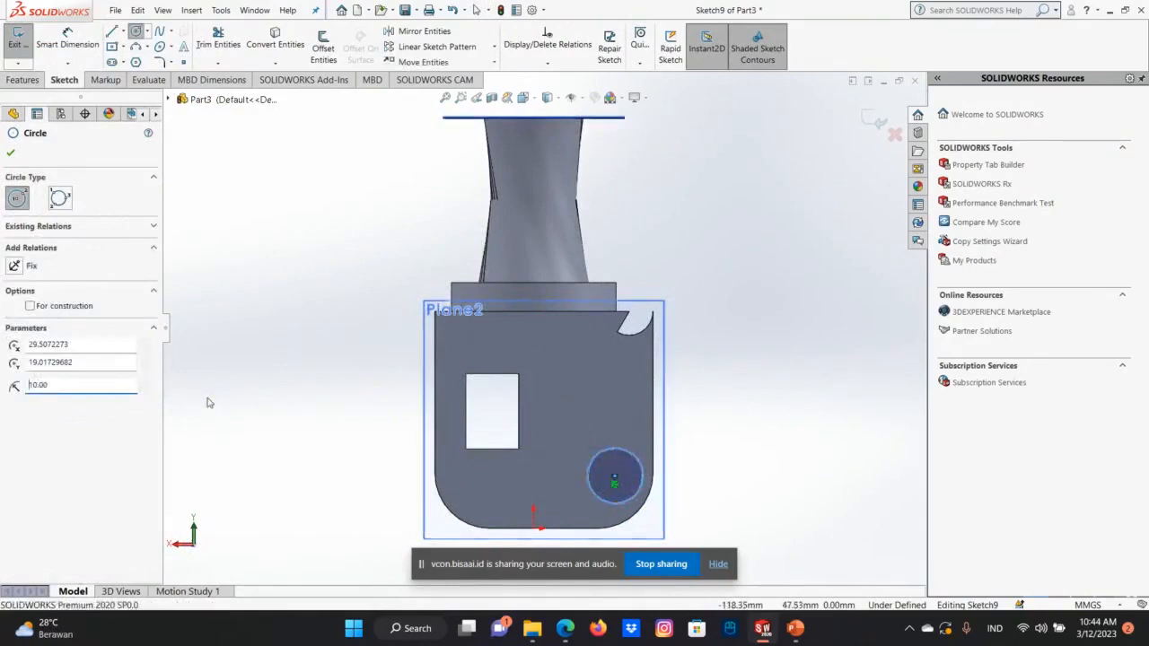
left_click(11, 153)
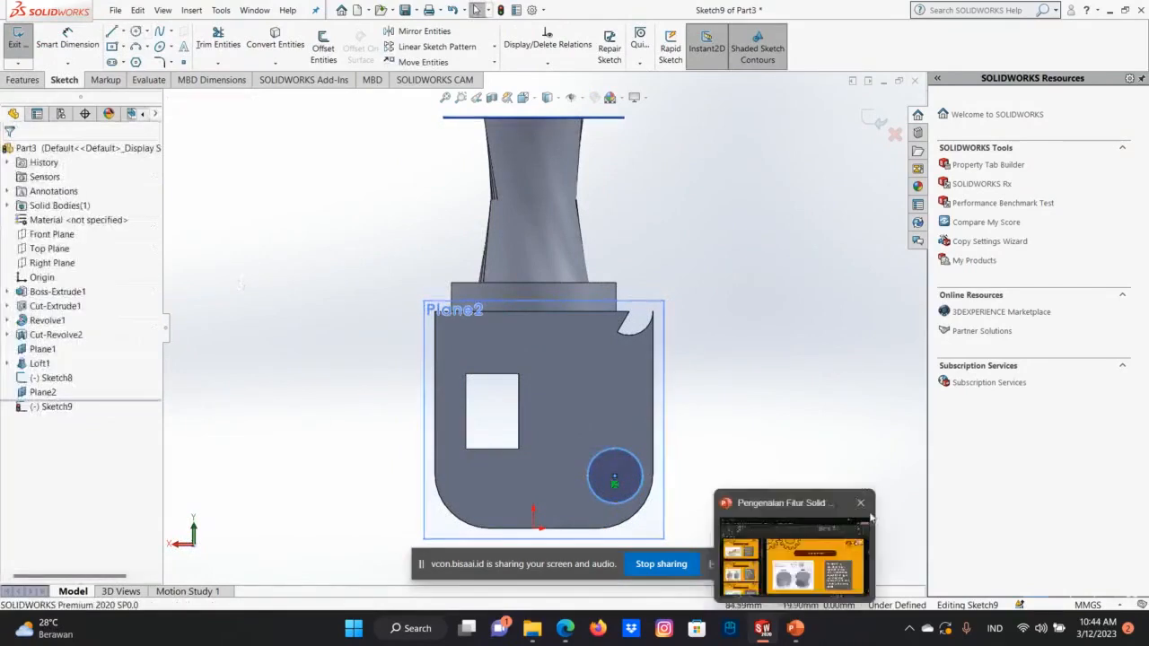
key("Right")
key("Right")
key("Right")
key("Right")
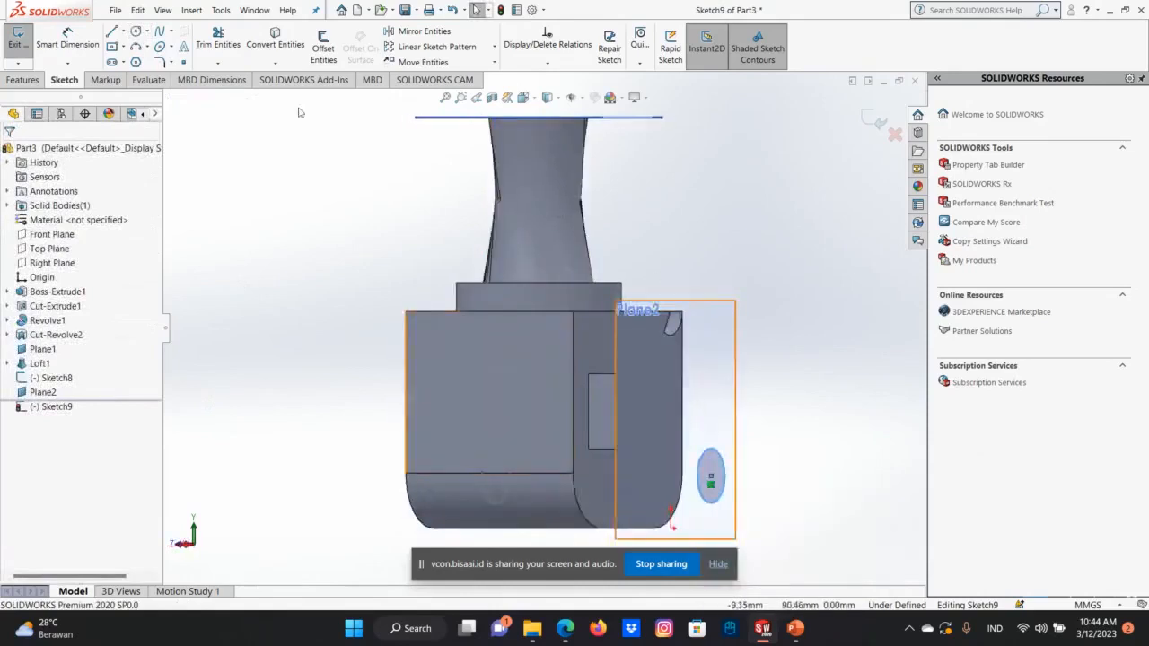
key("Left")
left_click(873, 120)
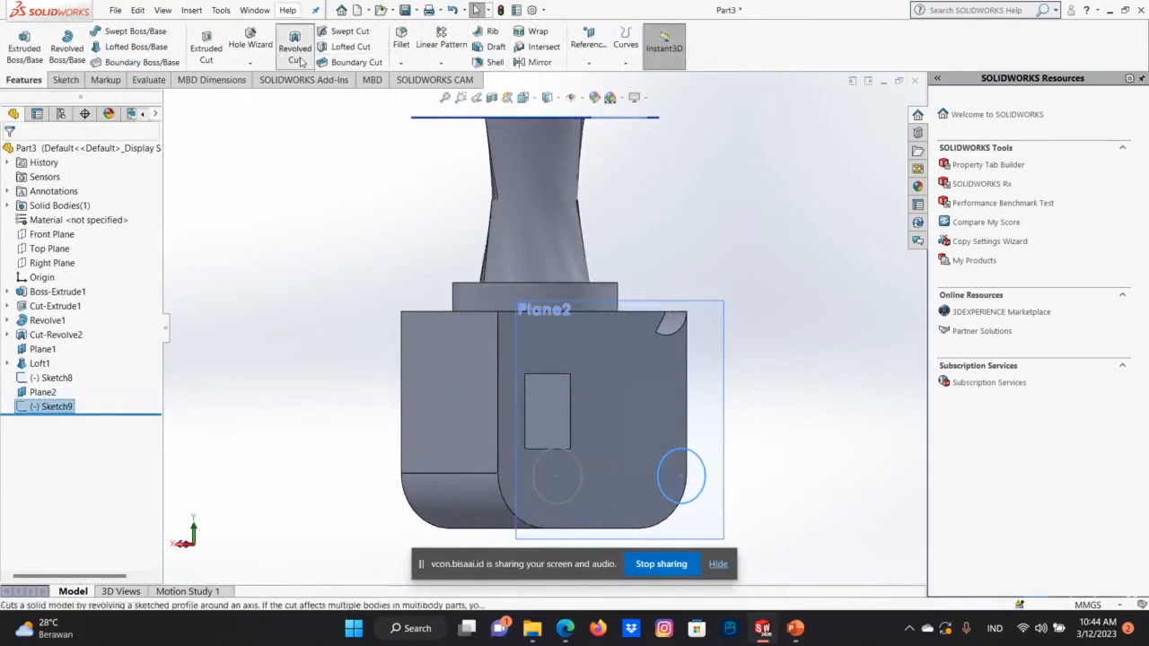
Create a lofted cut between the circle on the rear offset plane and the circle on the block's front face.
left_click(344, 31)
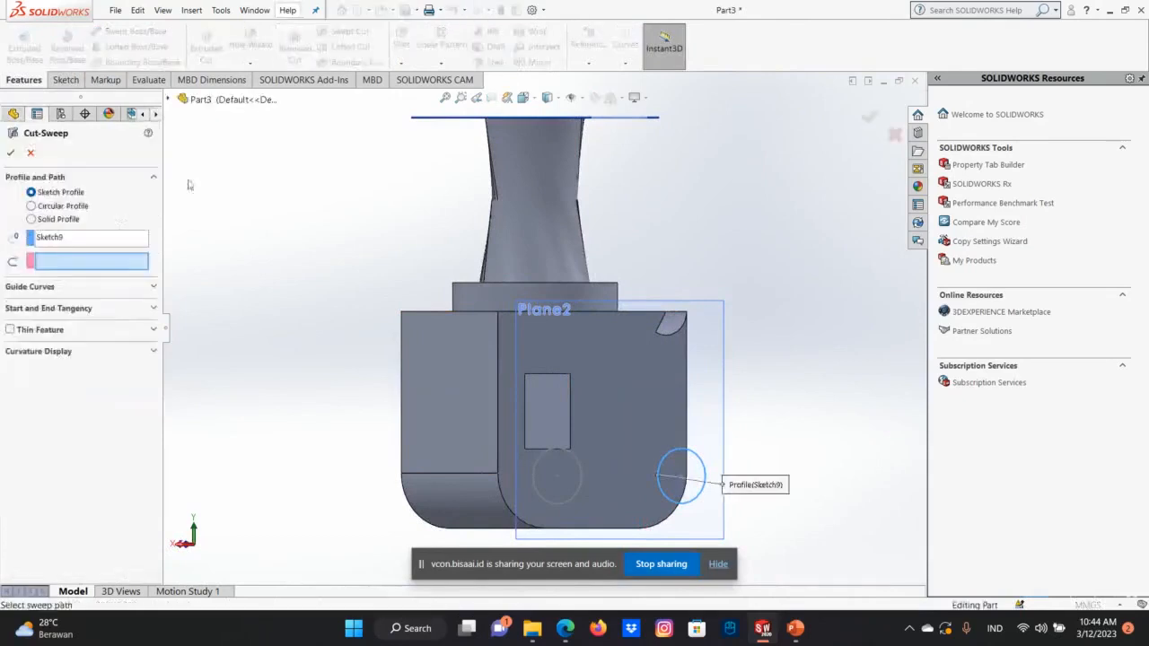
left_click(30, 154)
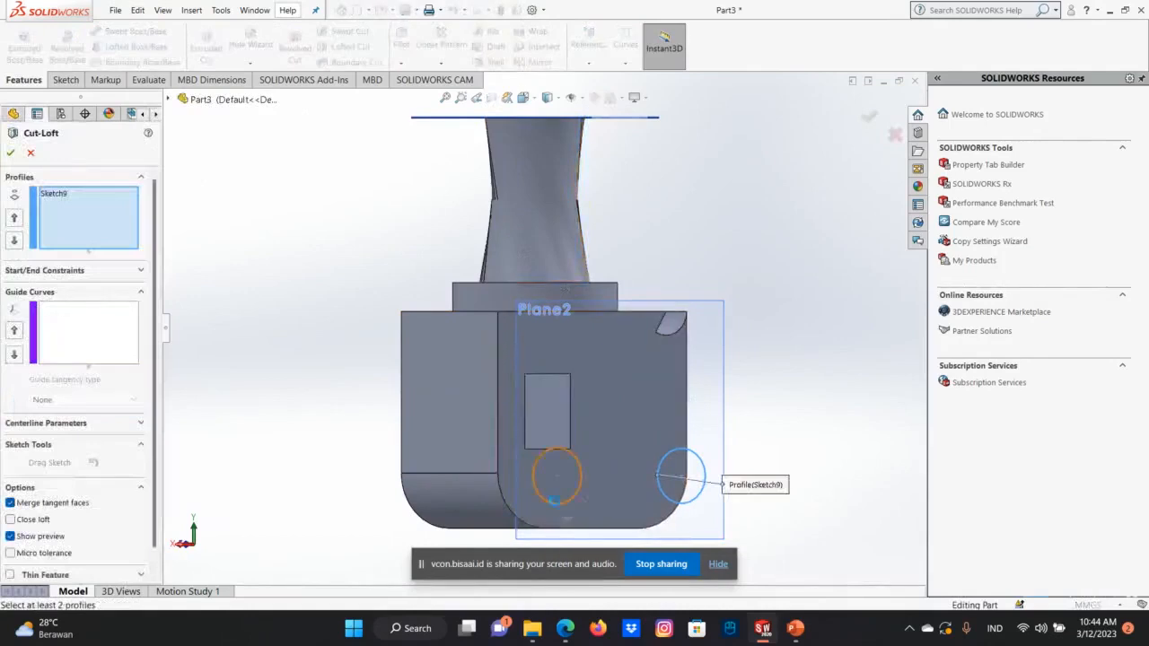
left_click(564, 503)
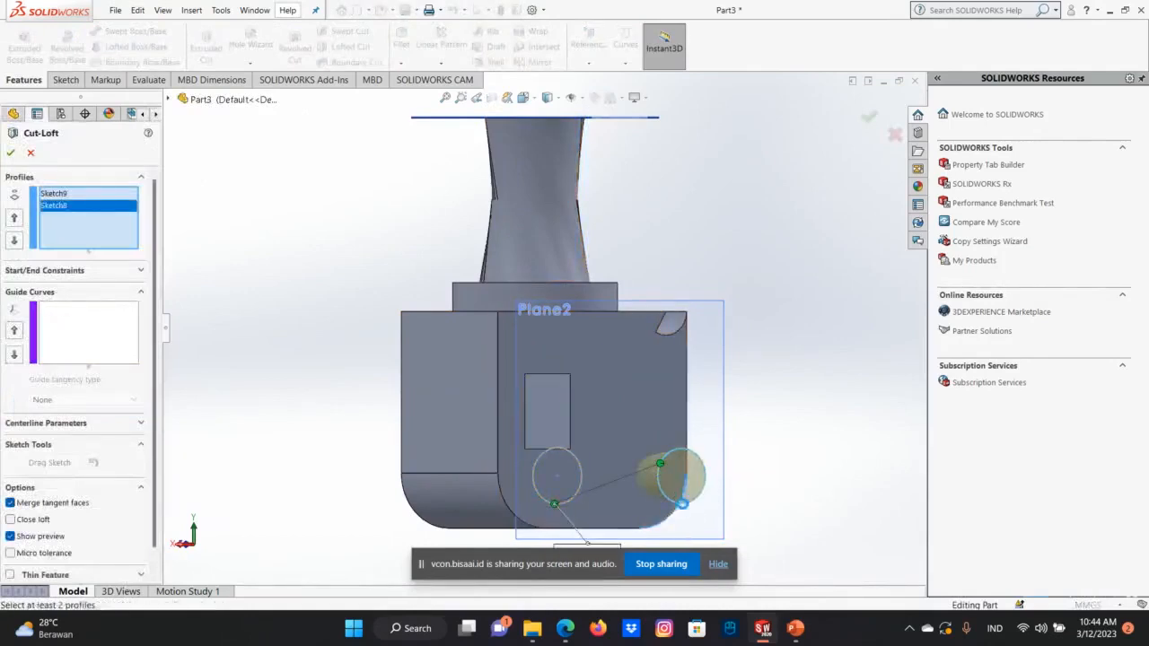
left_click(683, 502)
left_click(691, 510)
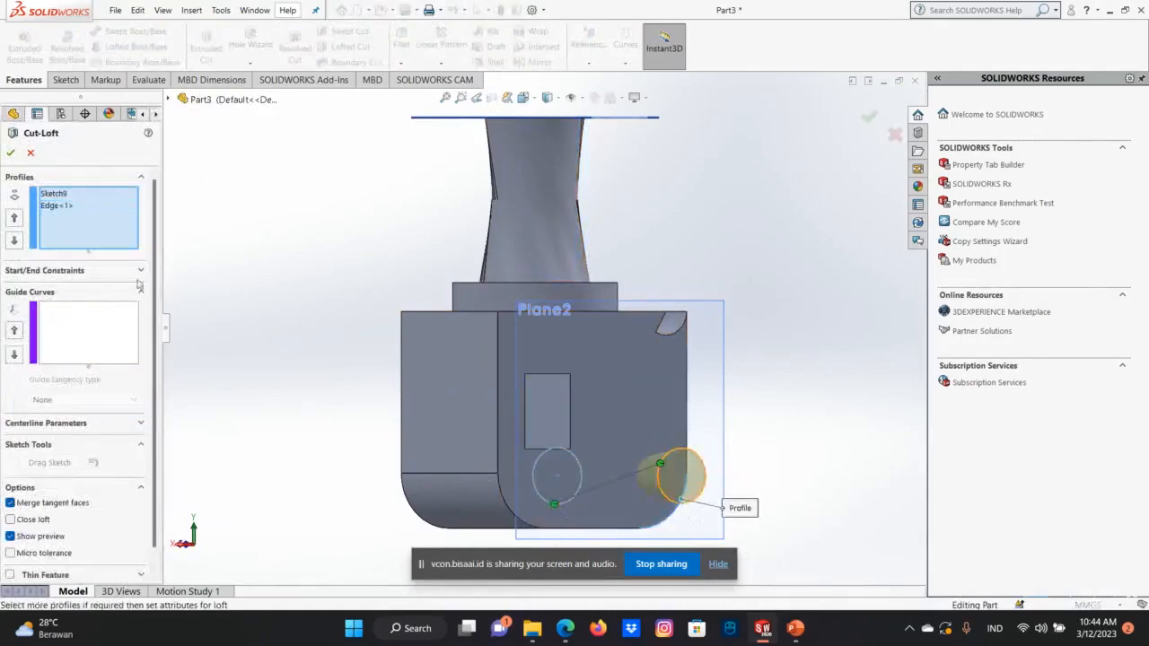
left_click(10, 153)
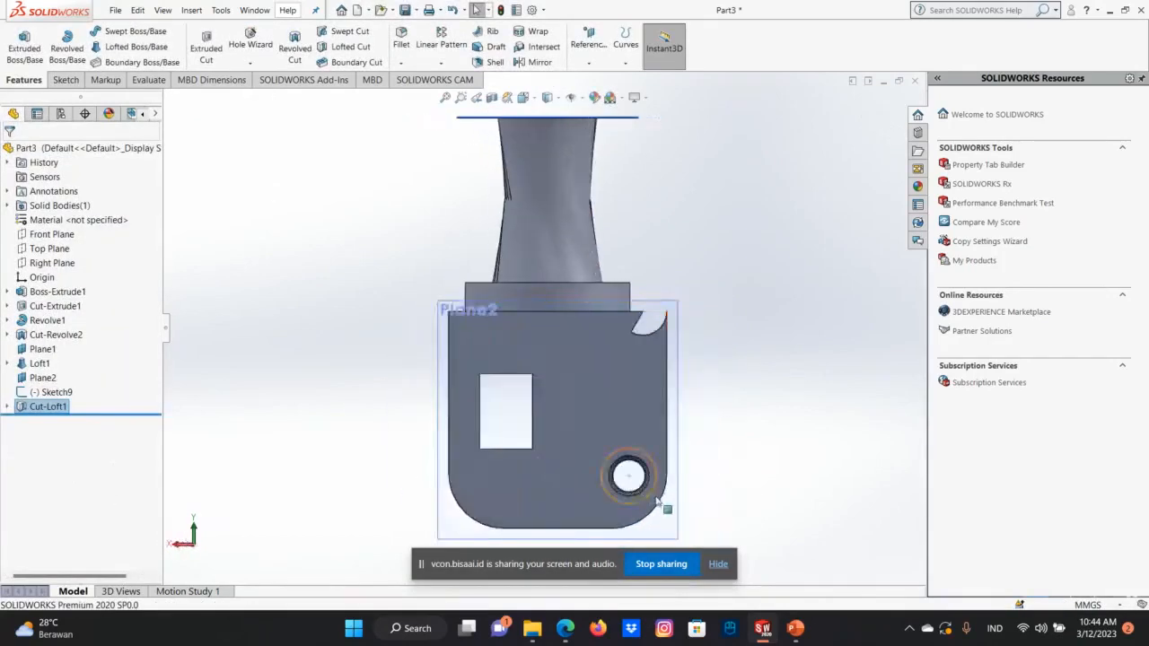
Examine the lofted cut through the block from the front and from both sides.
scroll(636, 507, "down", 2)
middle_click_drag(636, 507, 367, 458)
key("Left")
key("Right")
key("Right")
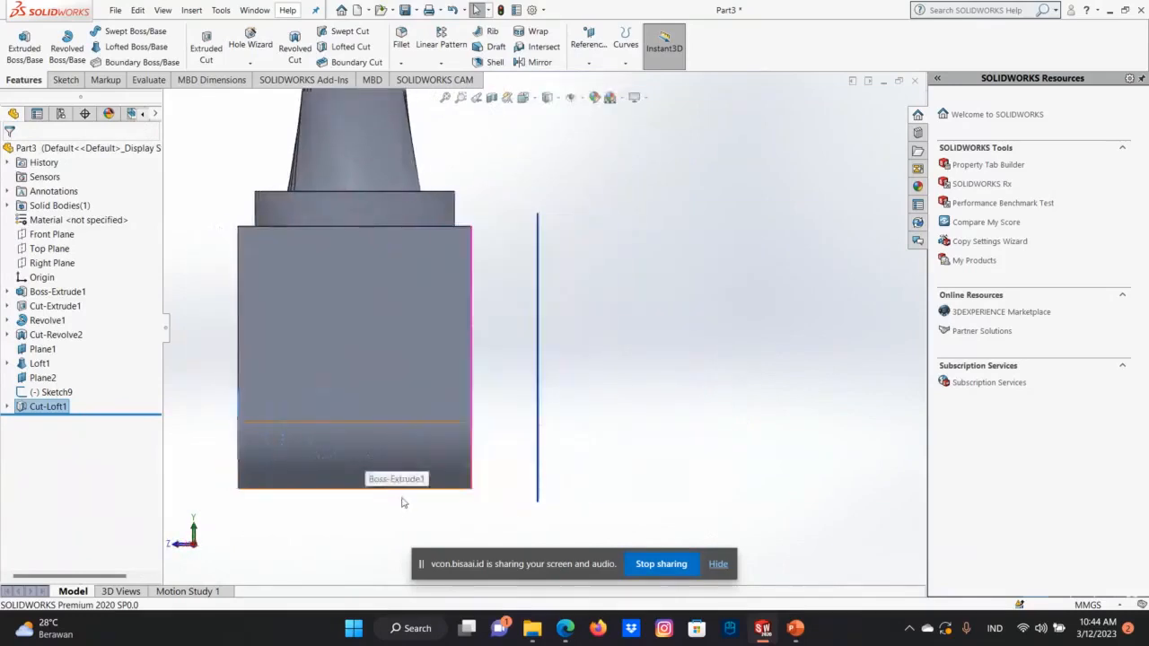
key("Left")
key("Left")
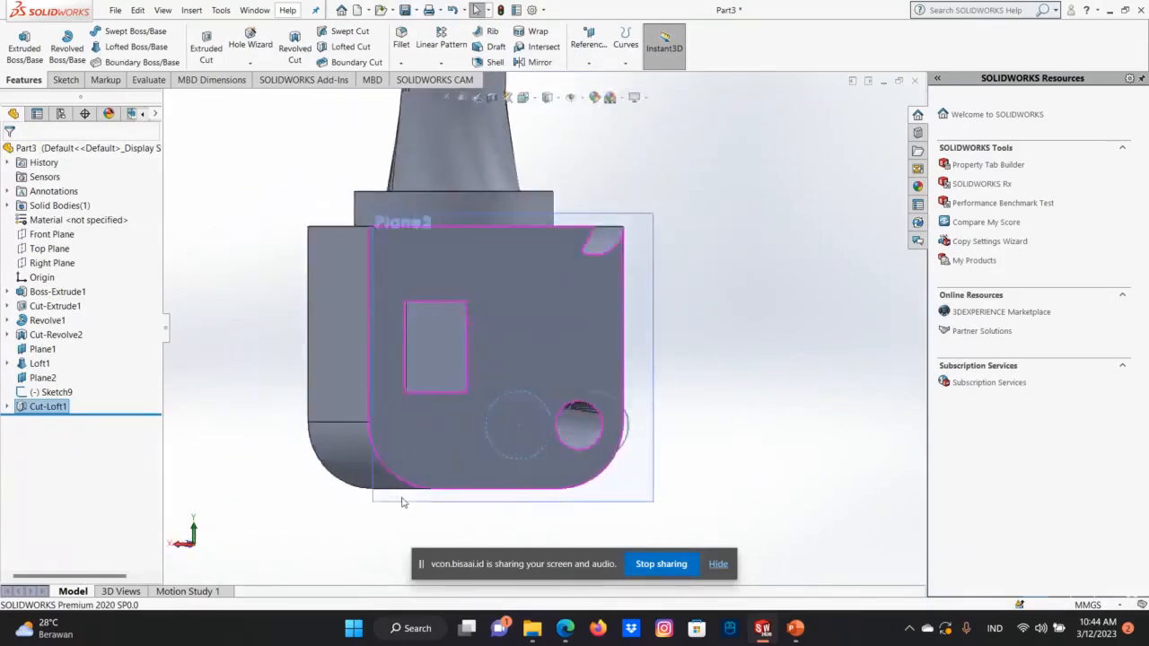
key("Left")
key("Right")
key("Left")
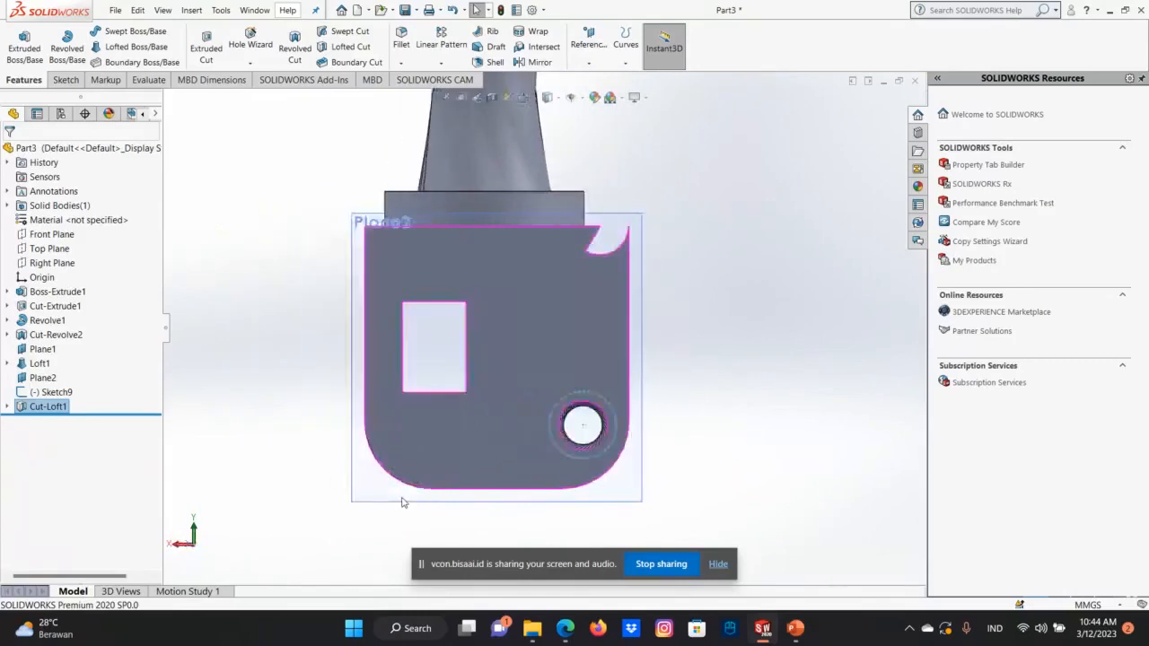
key("Right")
key("Right")
key("Left")
key("Left")
key("Left")
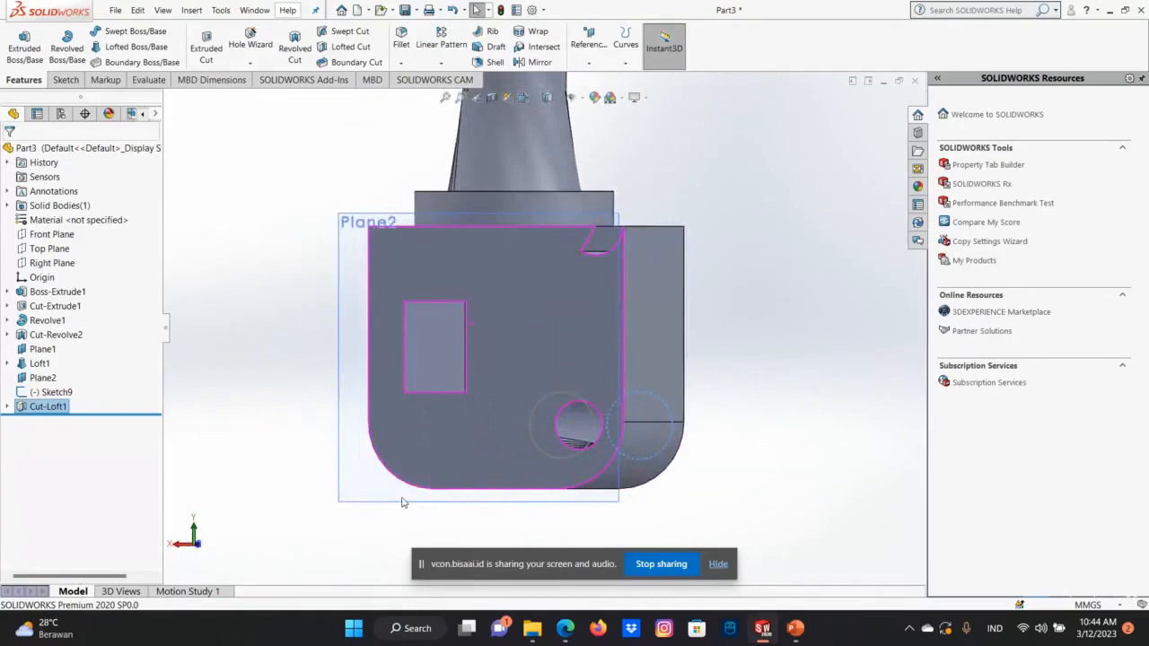
key("Left")
key("Right")
scroll(598, 410, "down", 2)
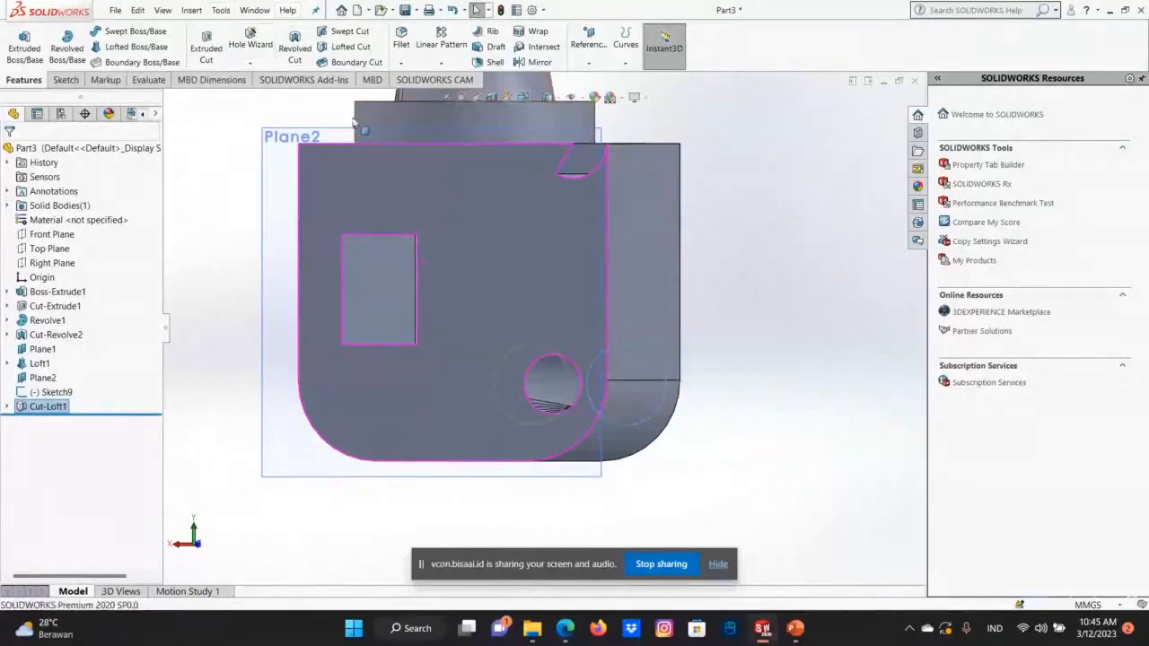
key("Left")
key("Right")
key("Right")
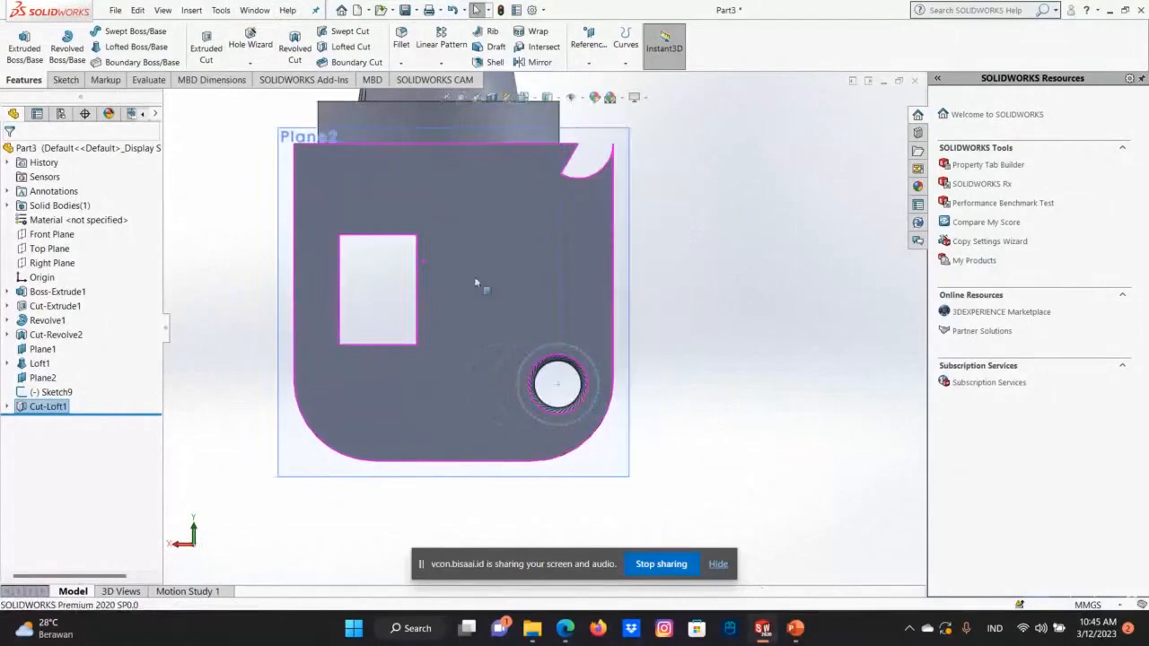
Inspect the inner wall of the lofted hole up close, and review the whole part from block to neck.
mouse_move(796, 634)
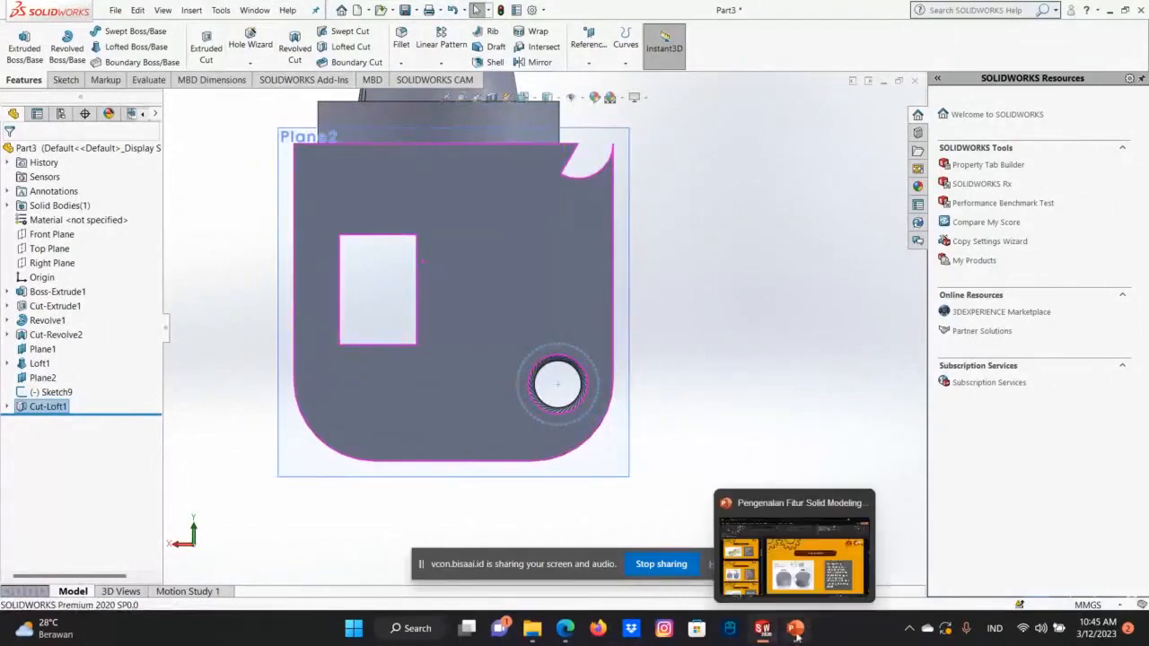
left_click(752, 245)
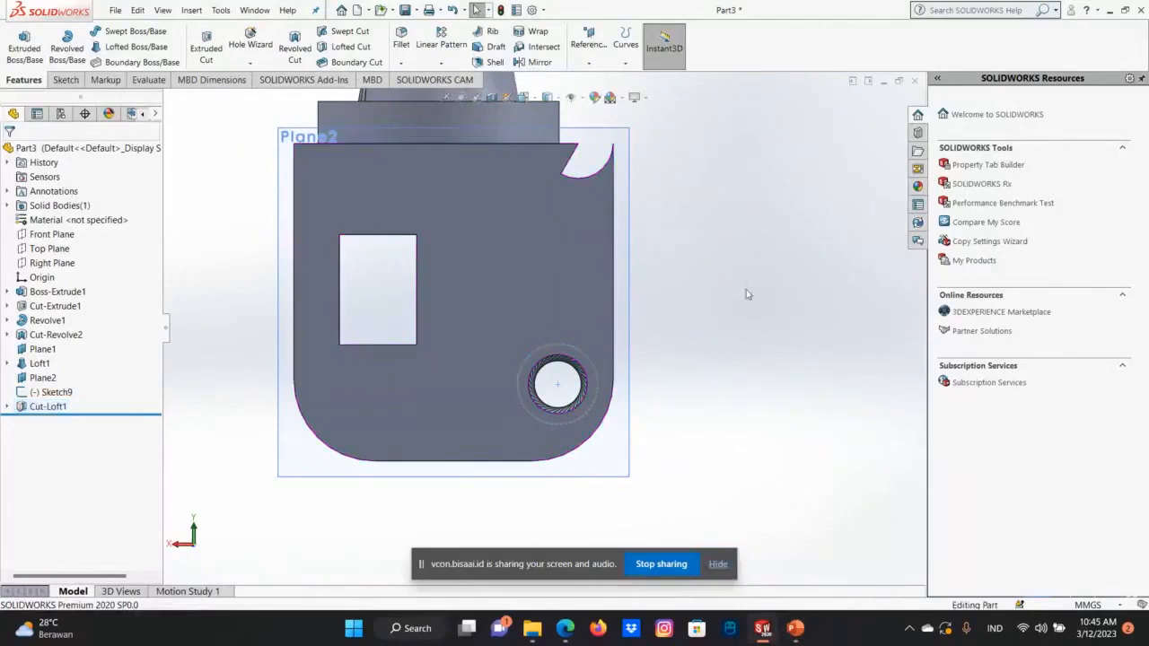
scroll(538, 453, "down", 8)
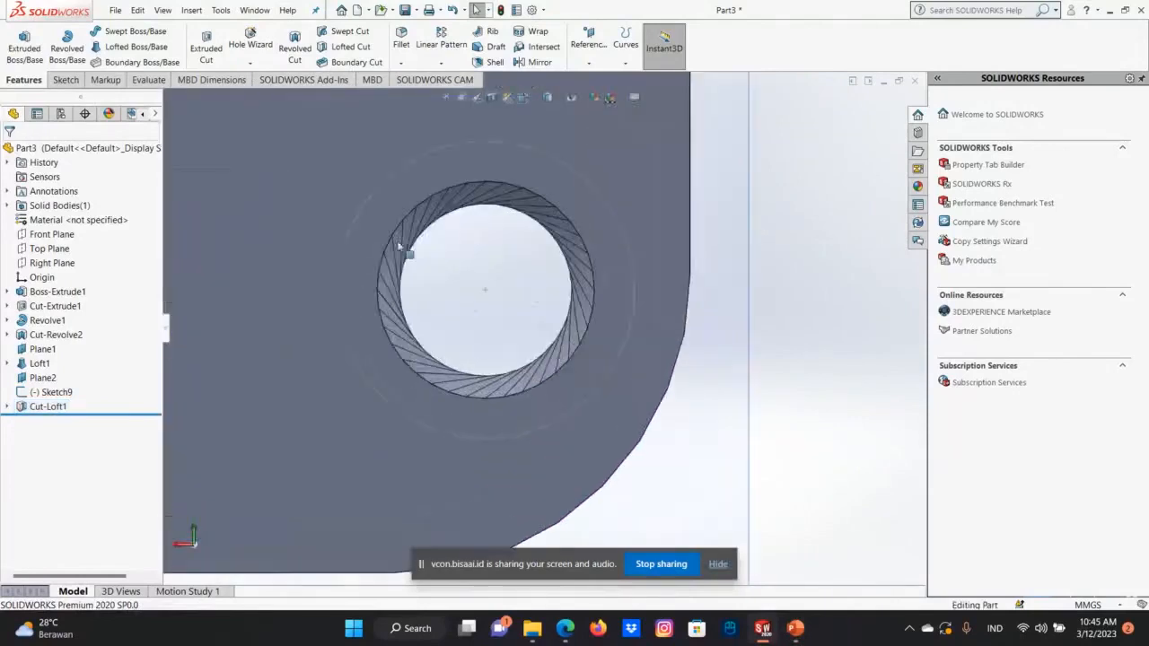
scroll(399, 249, "down", 5)
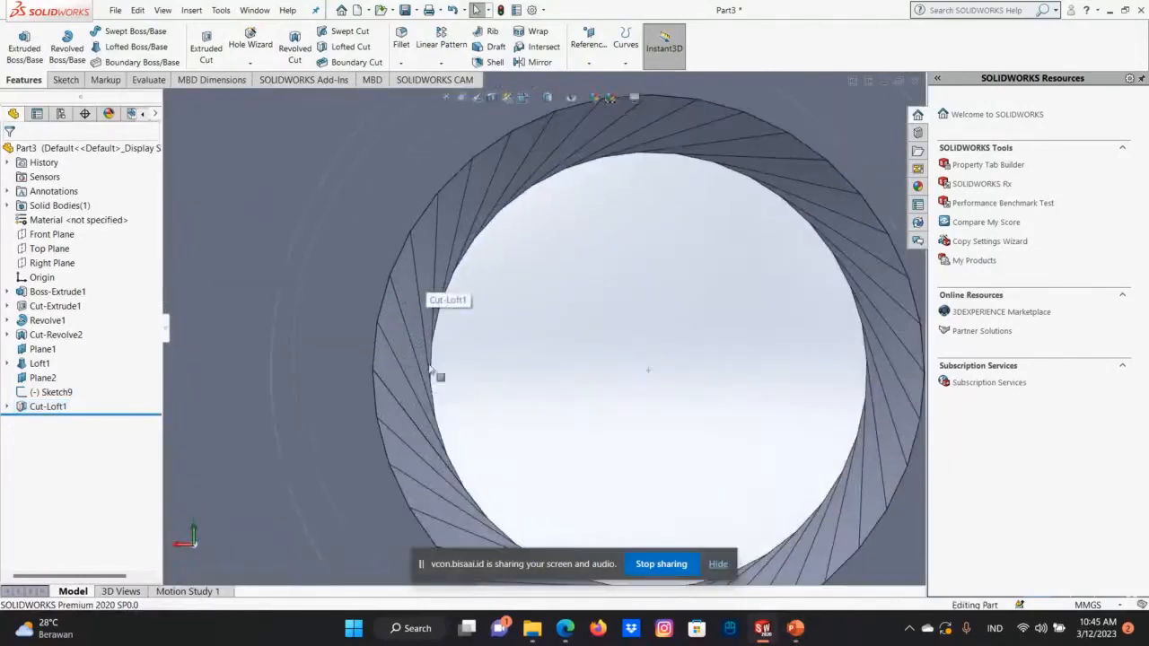
scroll(451, 415, "up", 10)
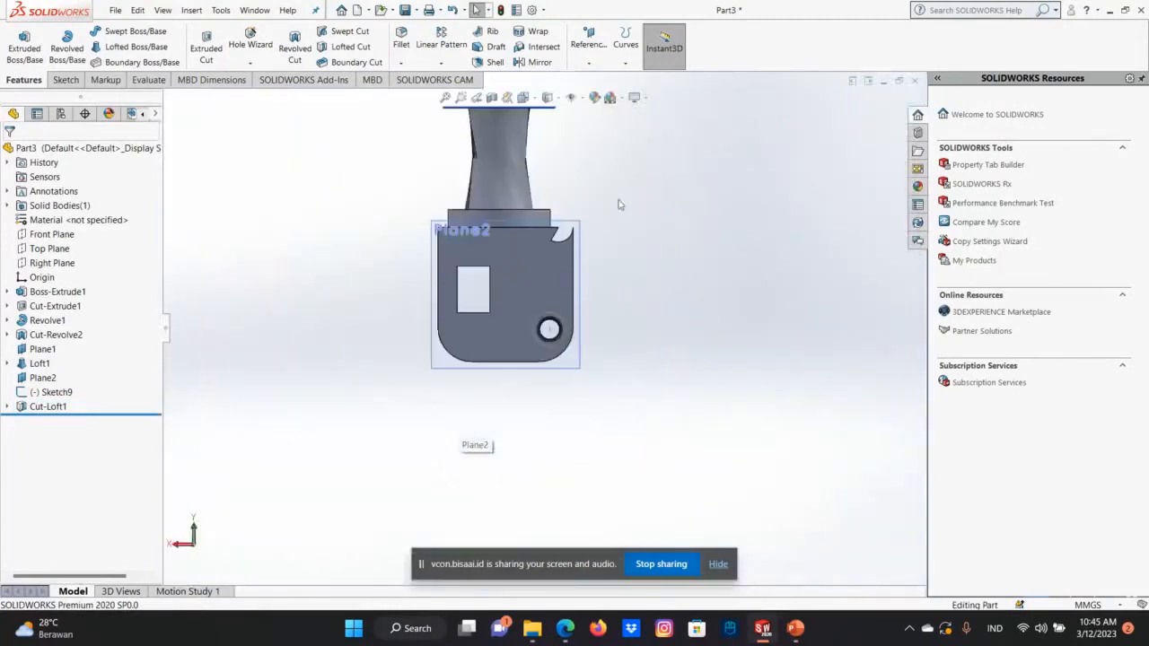
scroll(561, 214, "up", 2)
scroll(515, 262, "down", 5)
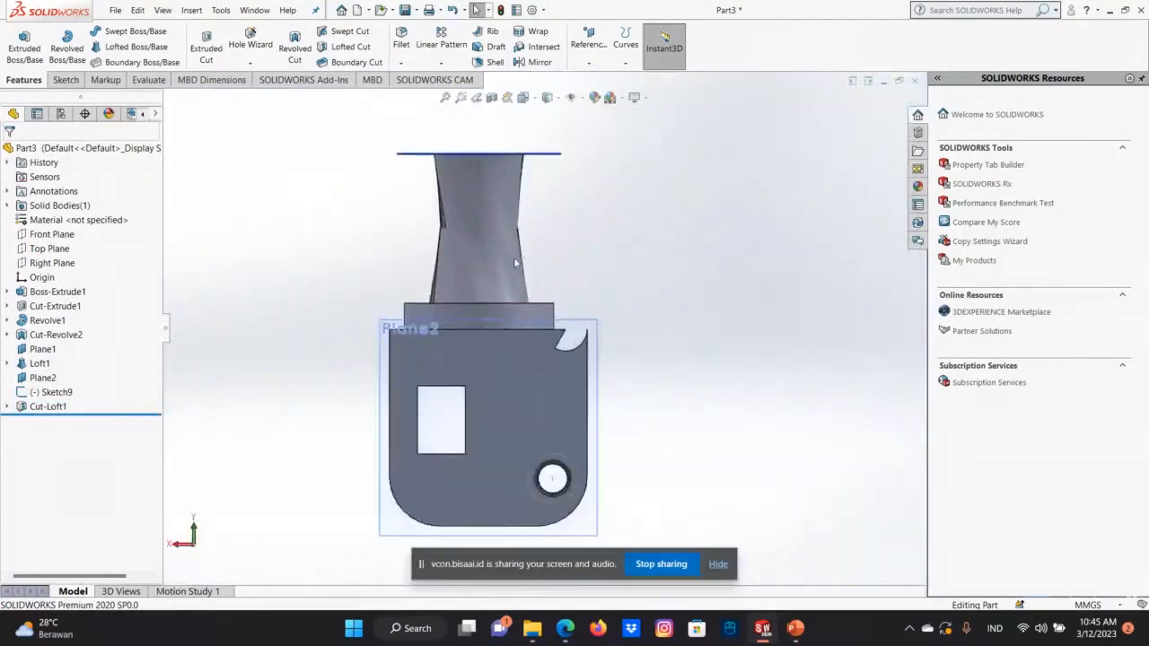
scroll(513, 262, "down", 2)
scroll(522, 352, "up", 2)
scroll(548, 341, "down", 3)
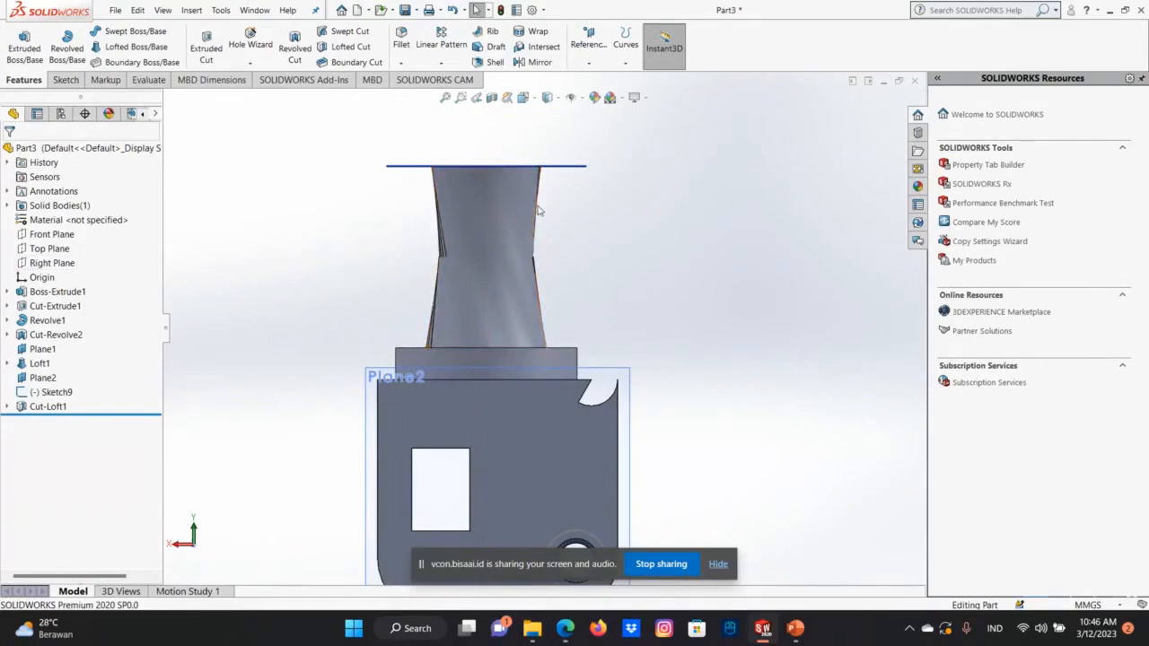
Select the lofted neck to examine its shape and dimensions from the side, and clear the selection.
double_click(461, 181)
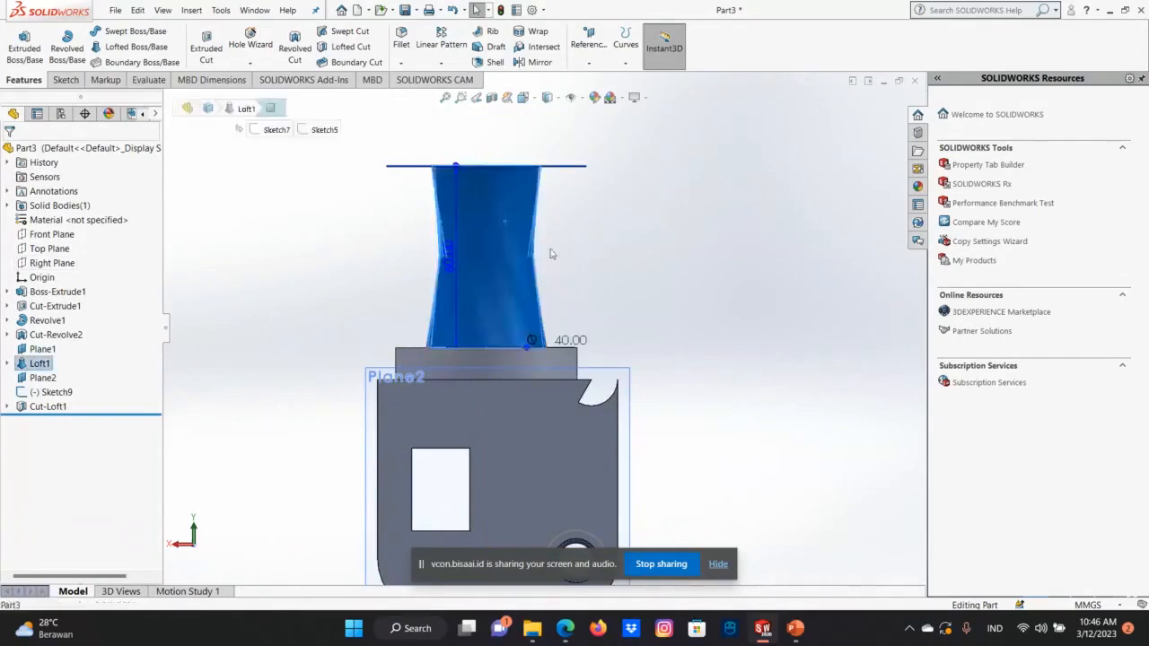
key("Right")
key("Right")
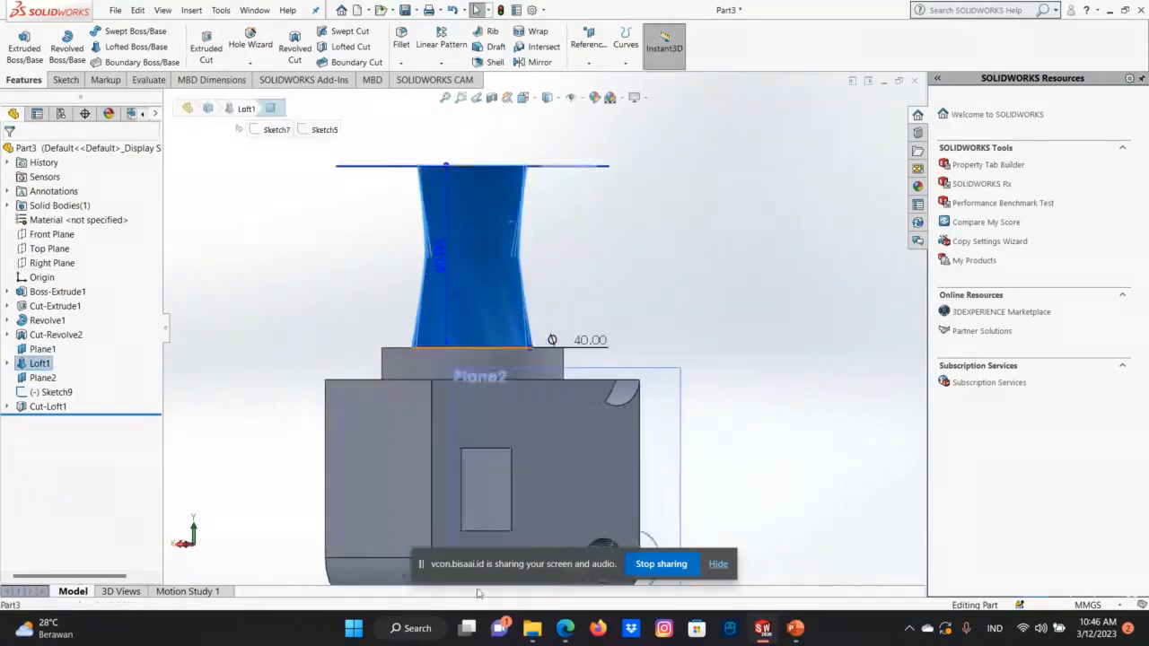
key("Right")
key("Right")
key("Right")
key("Right")
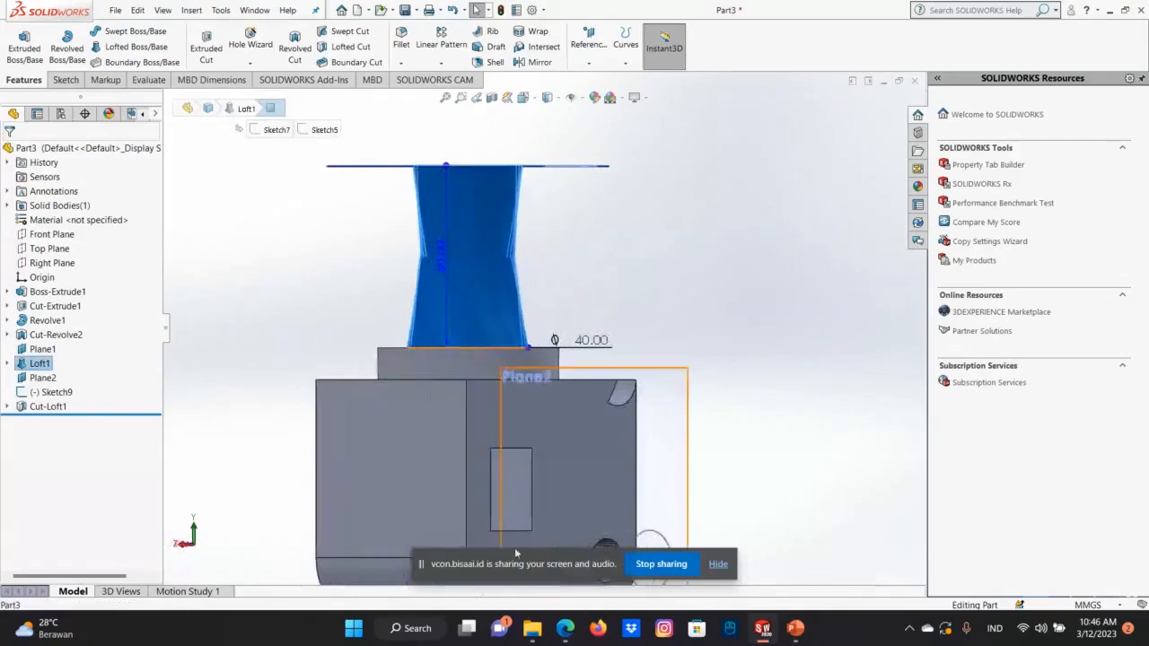
left_click(850, 258)
left_click(465, 284)
key("Left")
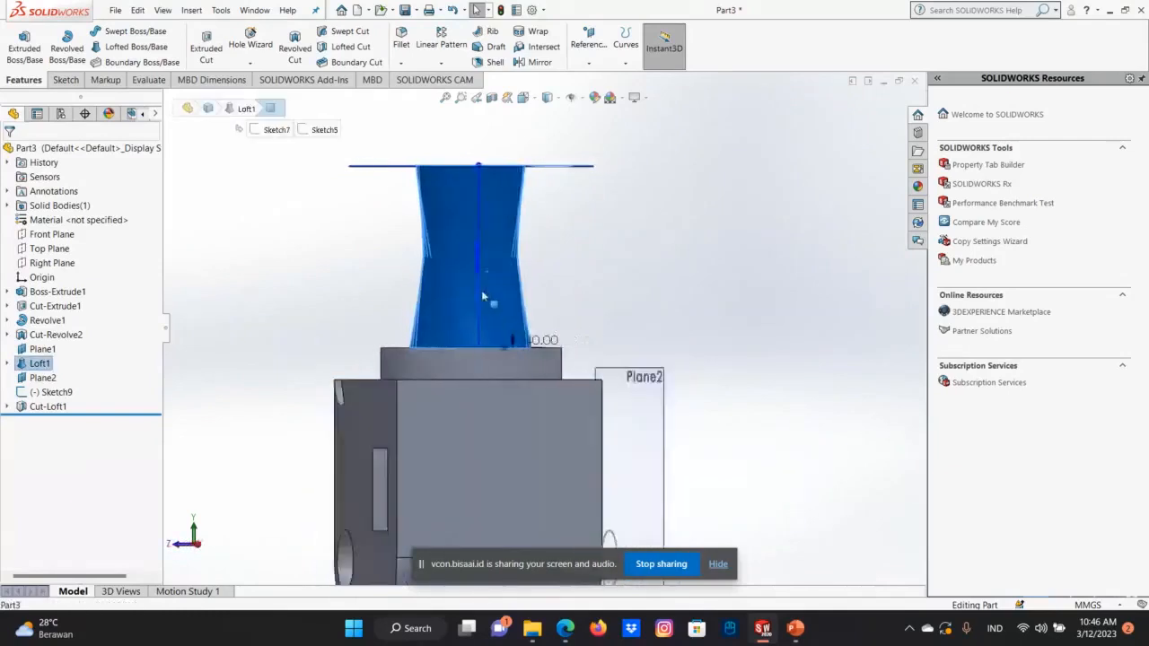
key("Left")
key("Escape")
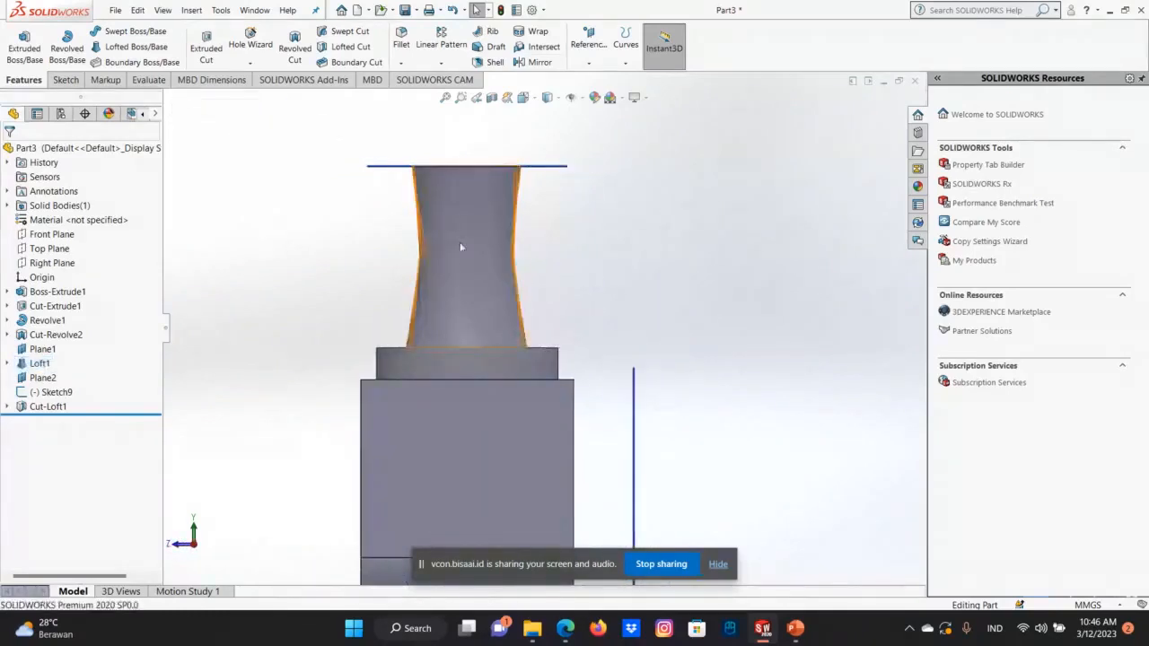
left_click(460, 247)
left_click(588, 61)
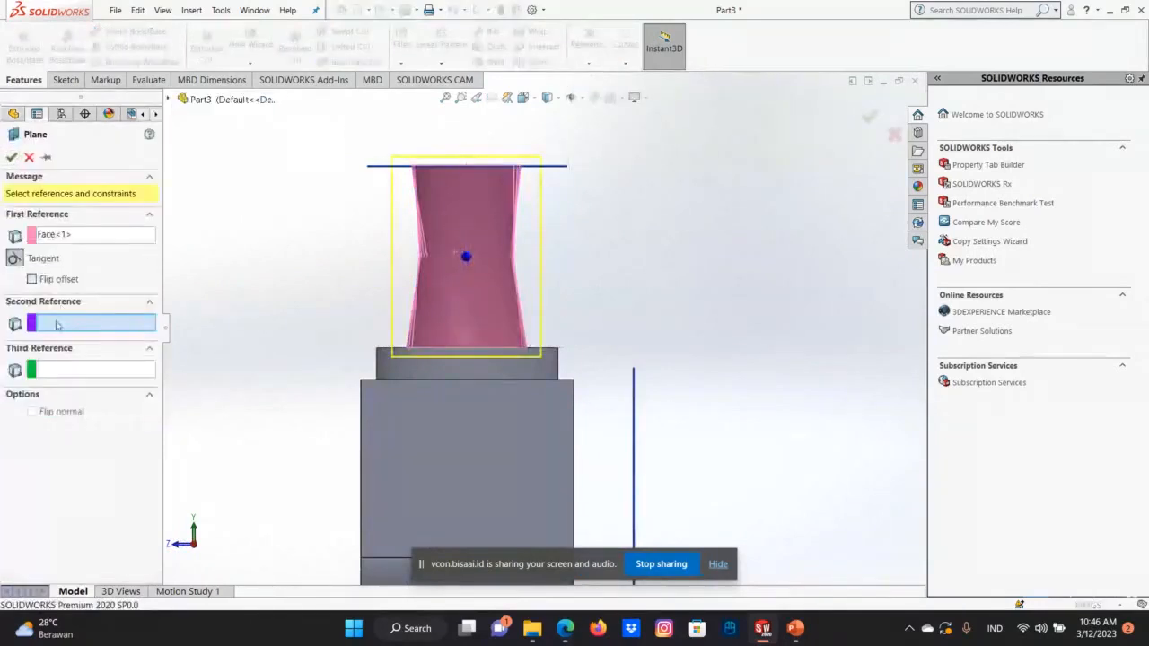
left_click(473, 299)
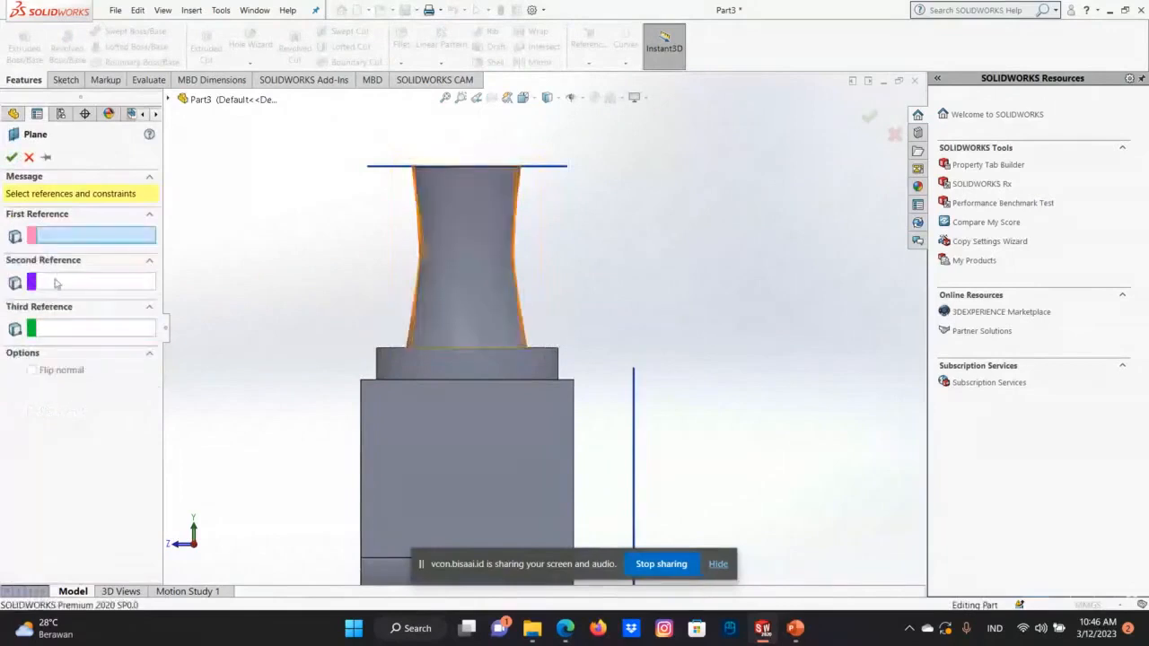
left_click(464, 261)
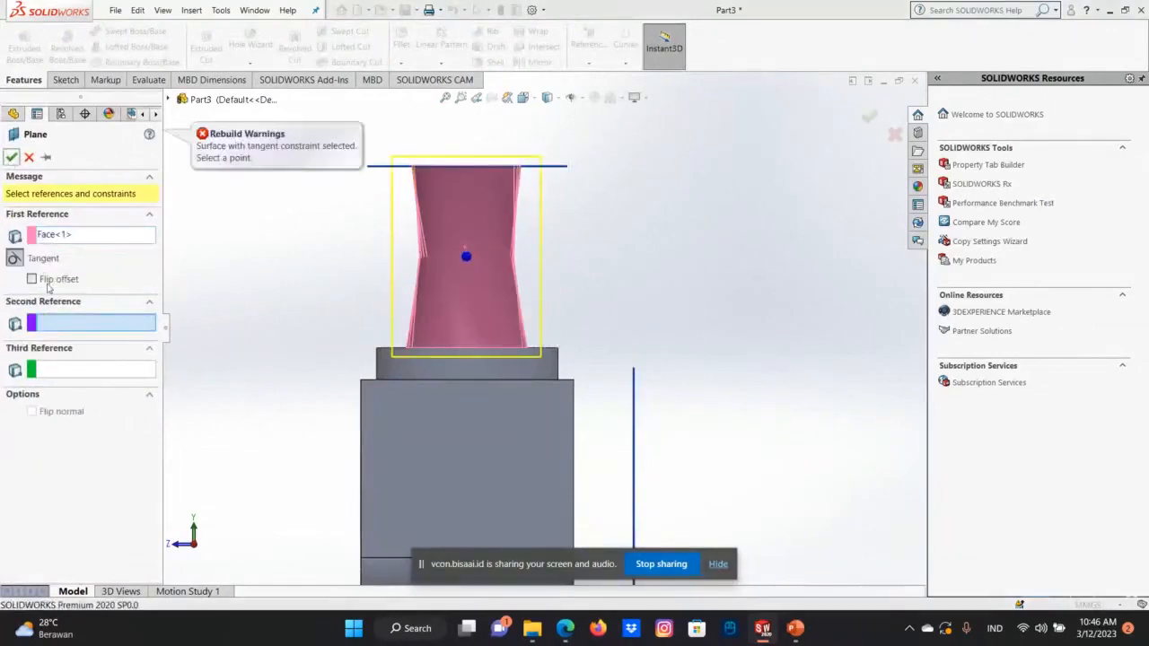
left_click(468, 319)
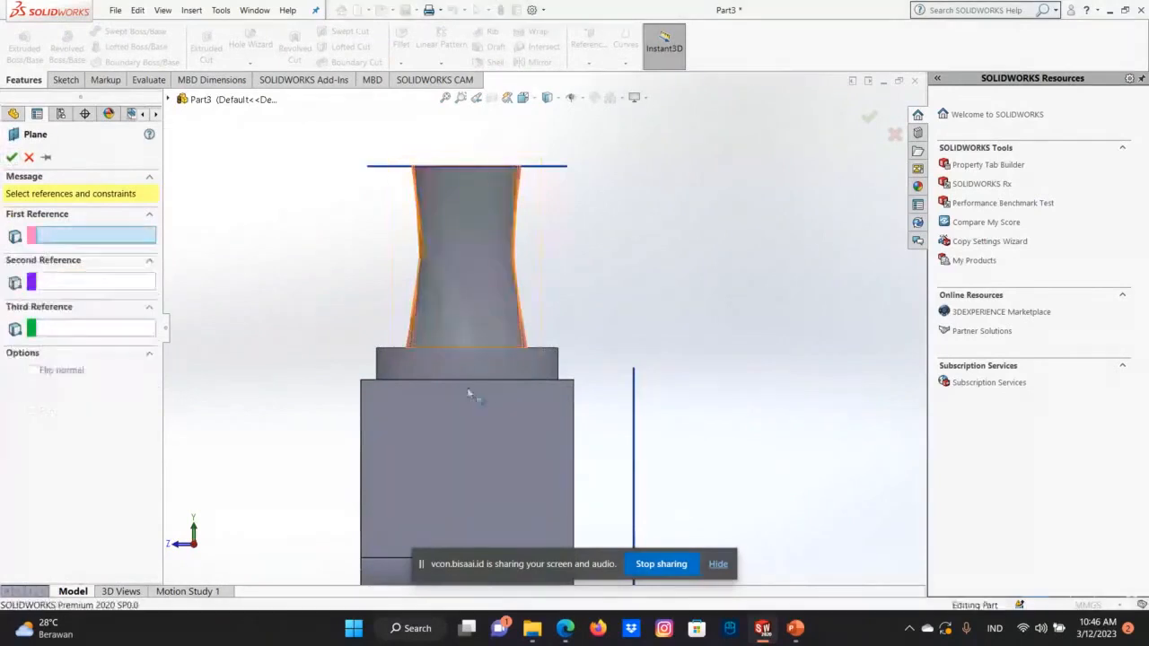
left_click(466, 314)
left_click(11, 159)
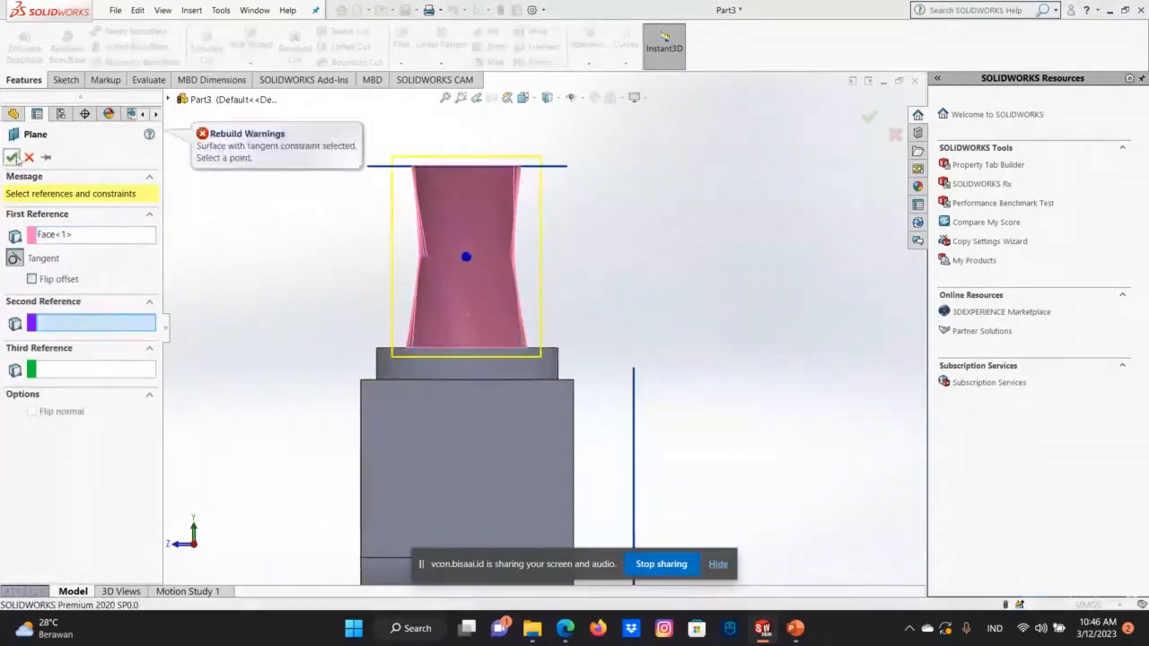
left_click(29, 158)
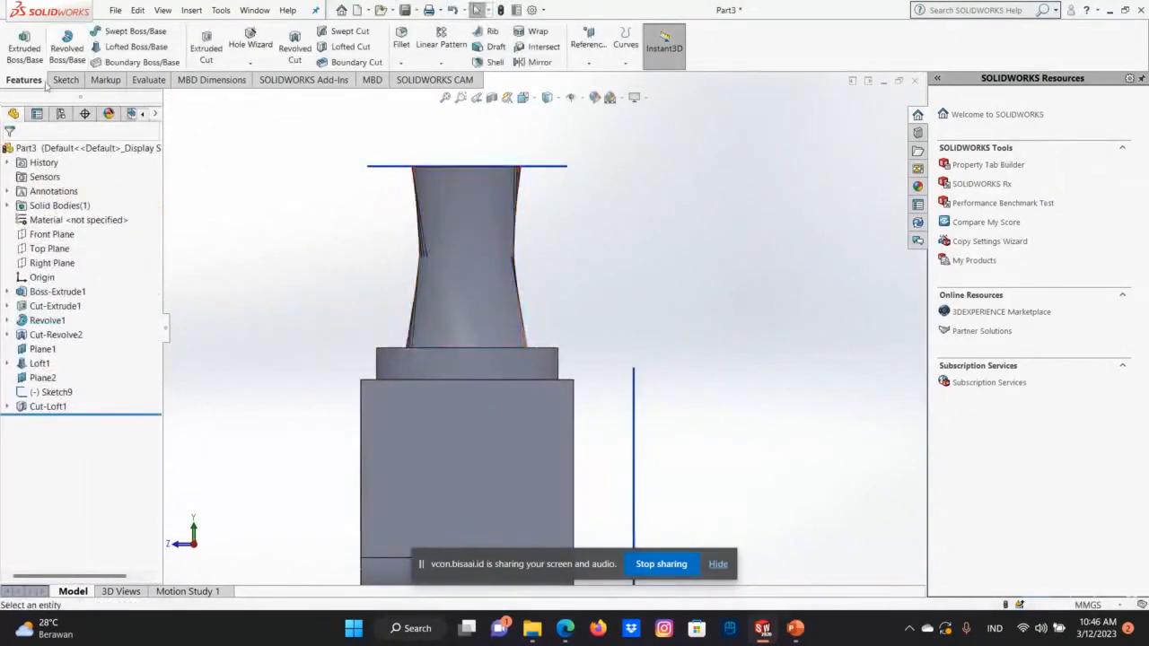
Start a new sketch on the Right Plane.
right_click(69, 273)
right_click(70, 265)
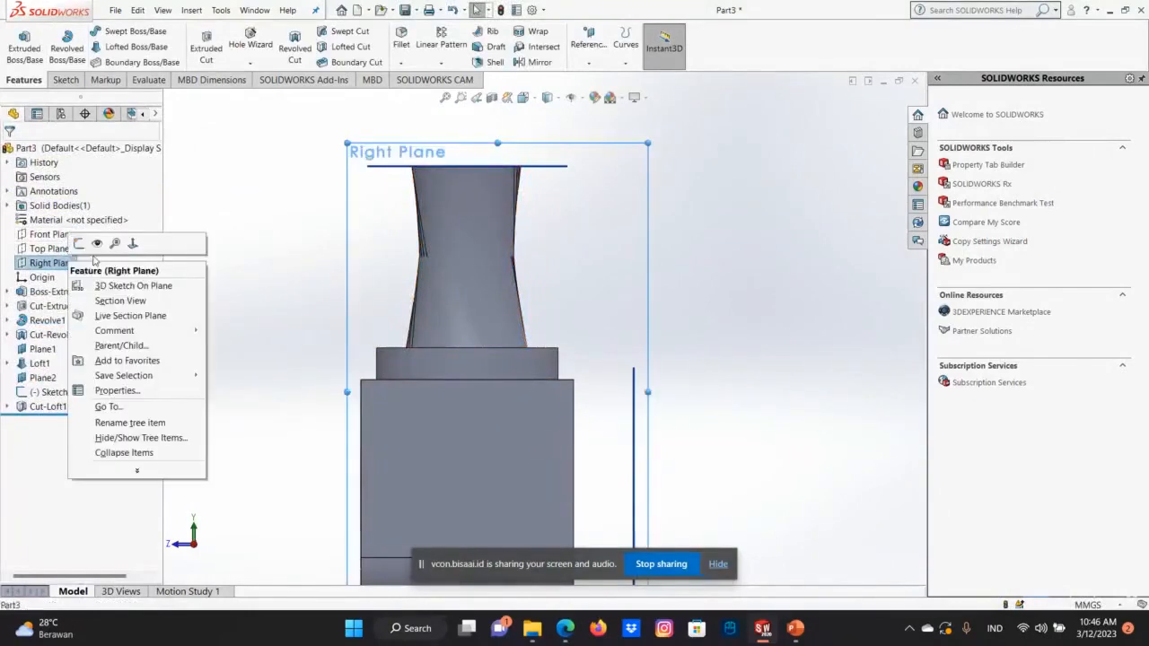
left_click(80, 243)
right_click(74, 264)
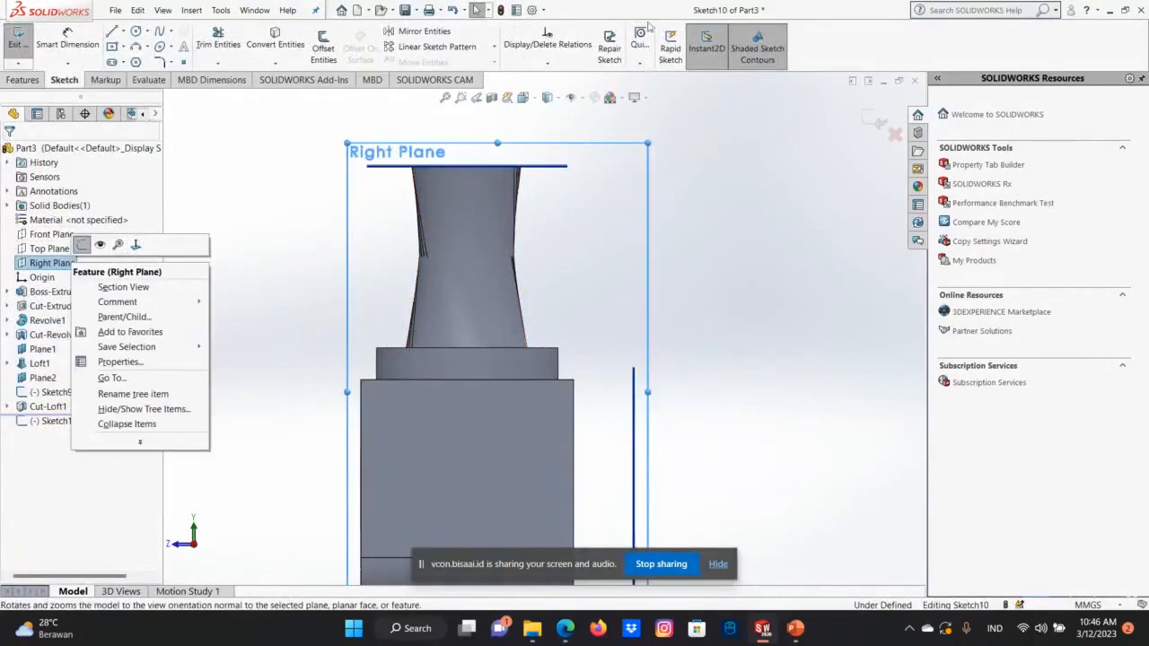
Sketch a centre-based circle with a radius of about 6 mm near the top of the lofted neck, and finish the sketch.
left_click(147, 33)
left_click(159, 62)
left_click(147, 32)
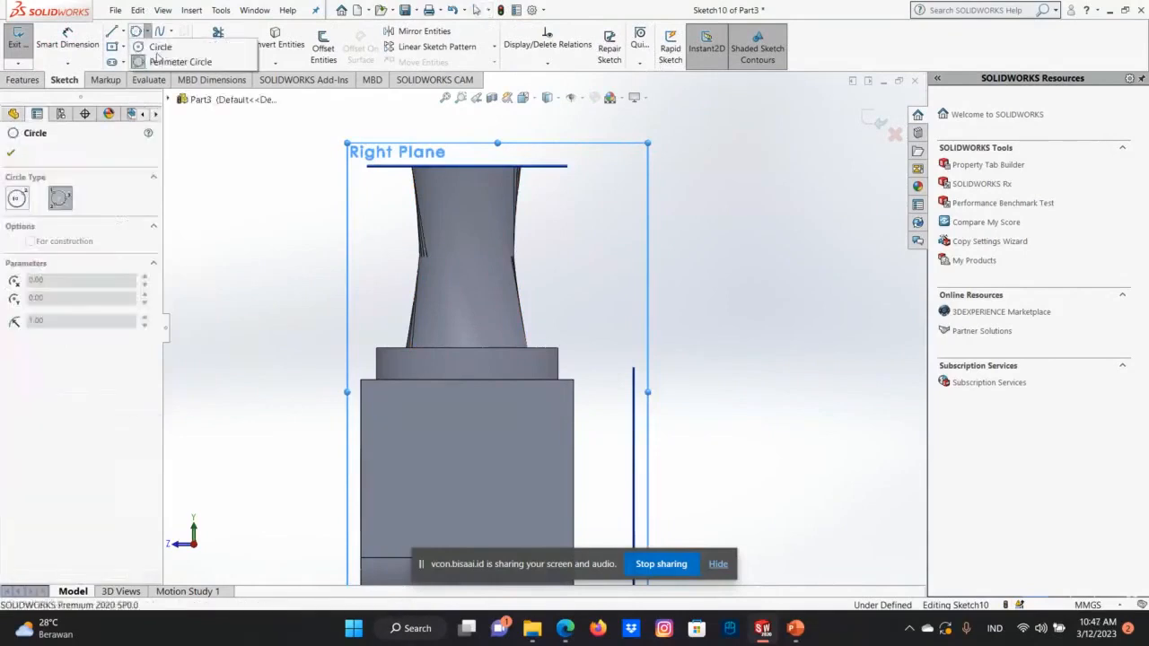
left_click(160, 46)
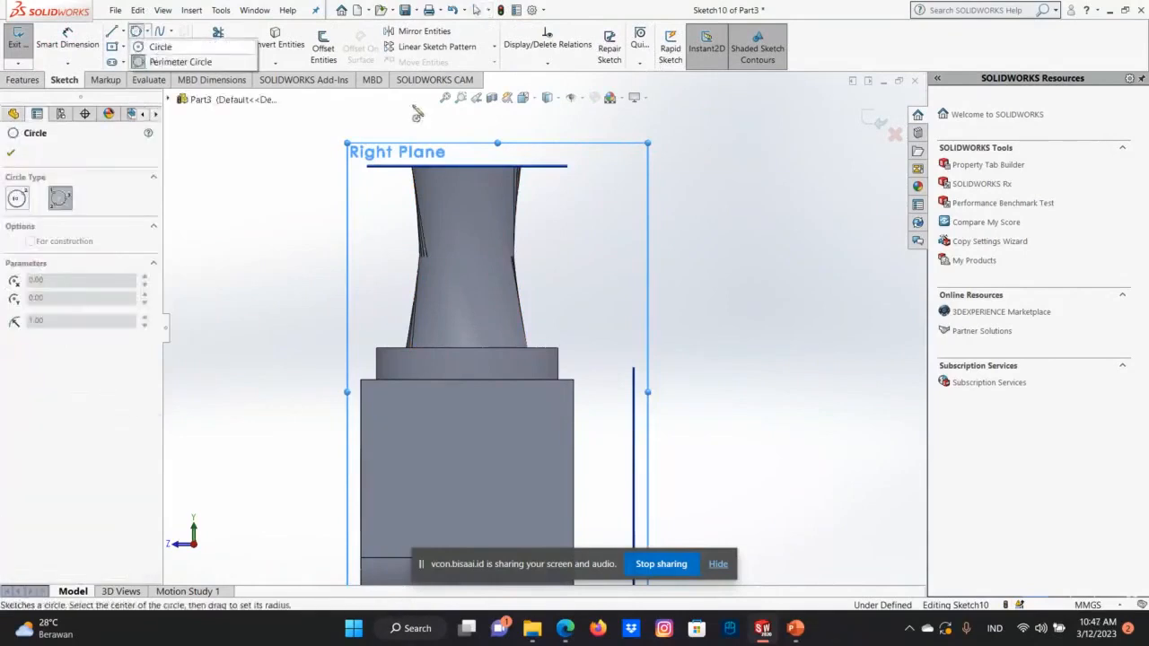
left_click(459, 188)
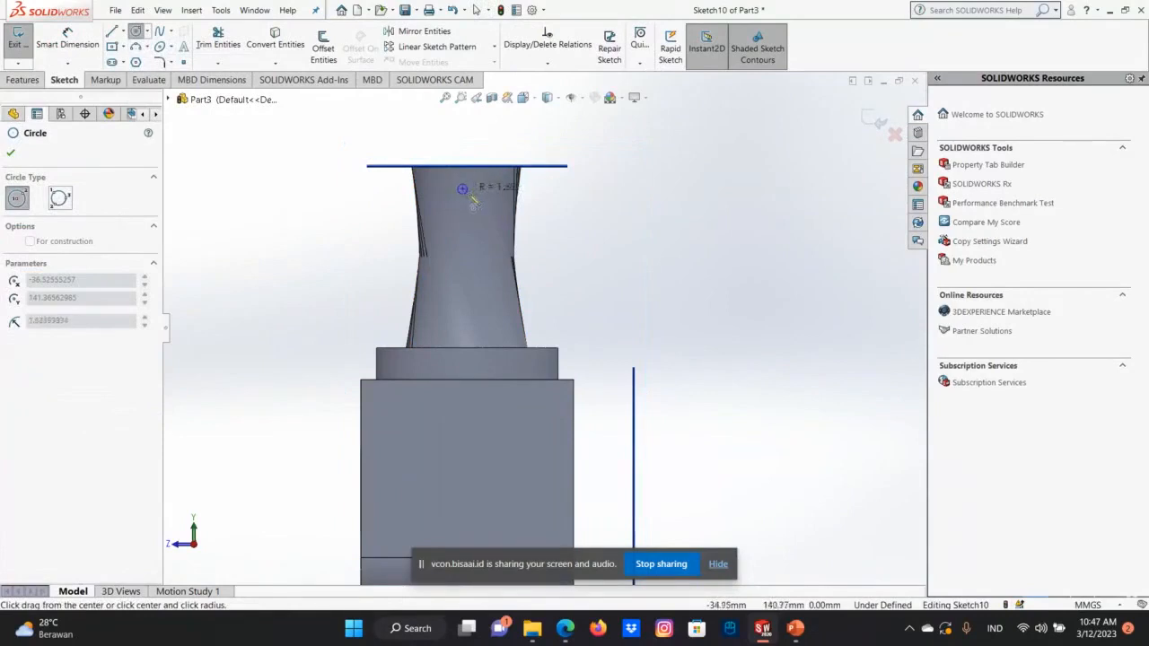
left_click(476, 203)
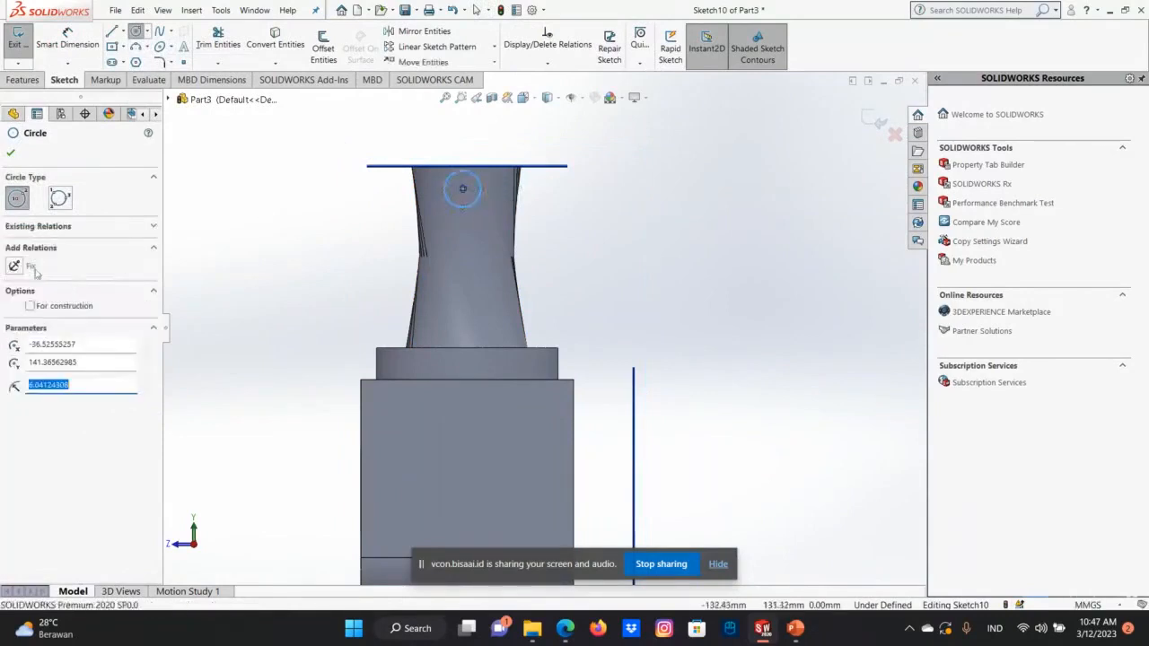
type("6")
key("Return")
left_click(9, 152)
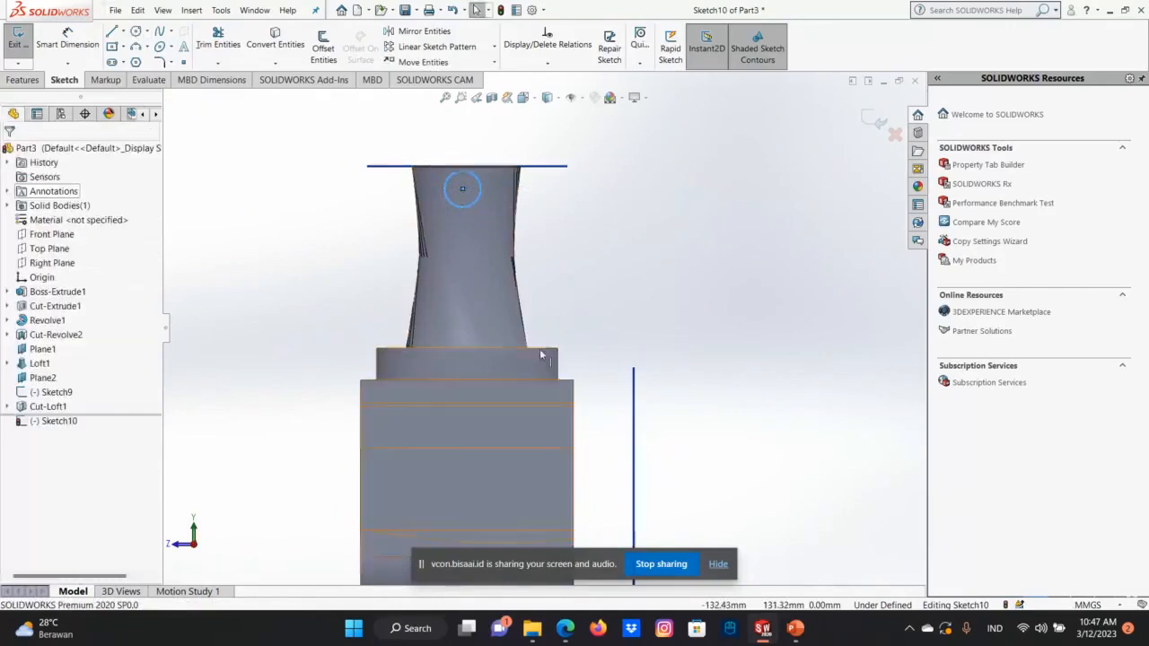
middle_click_drag(554, 431, 503, 193)
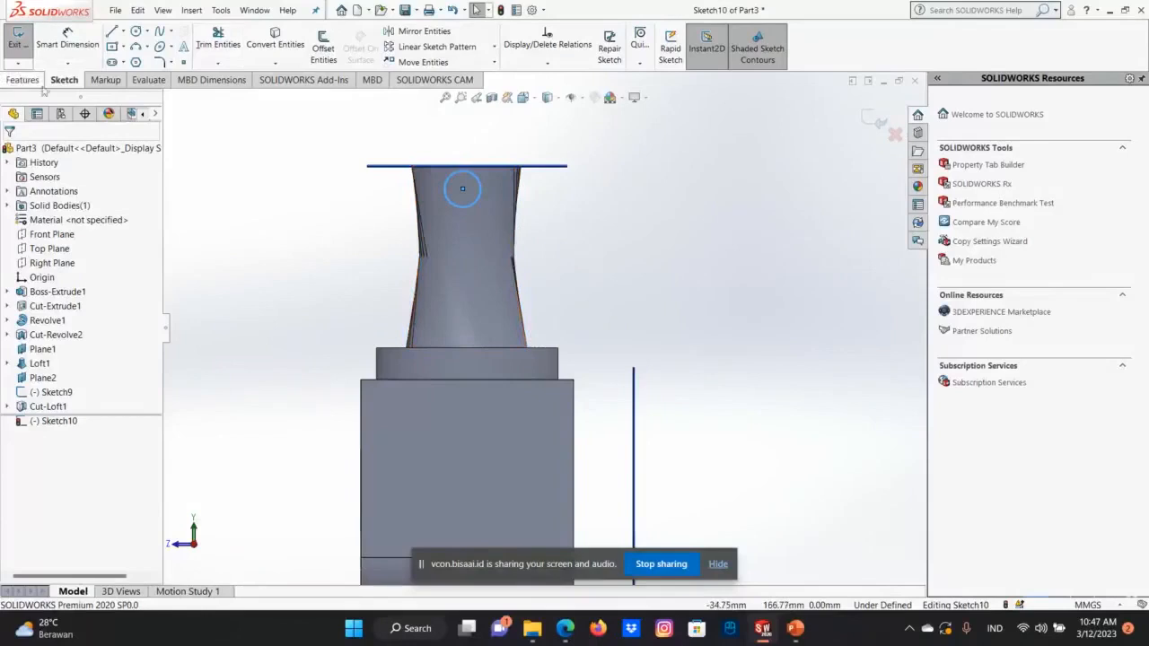
left_click(881, 120)
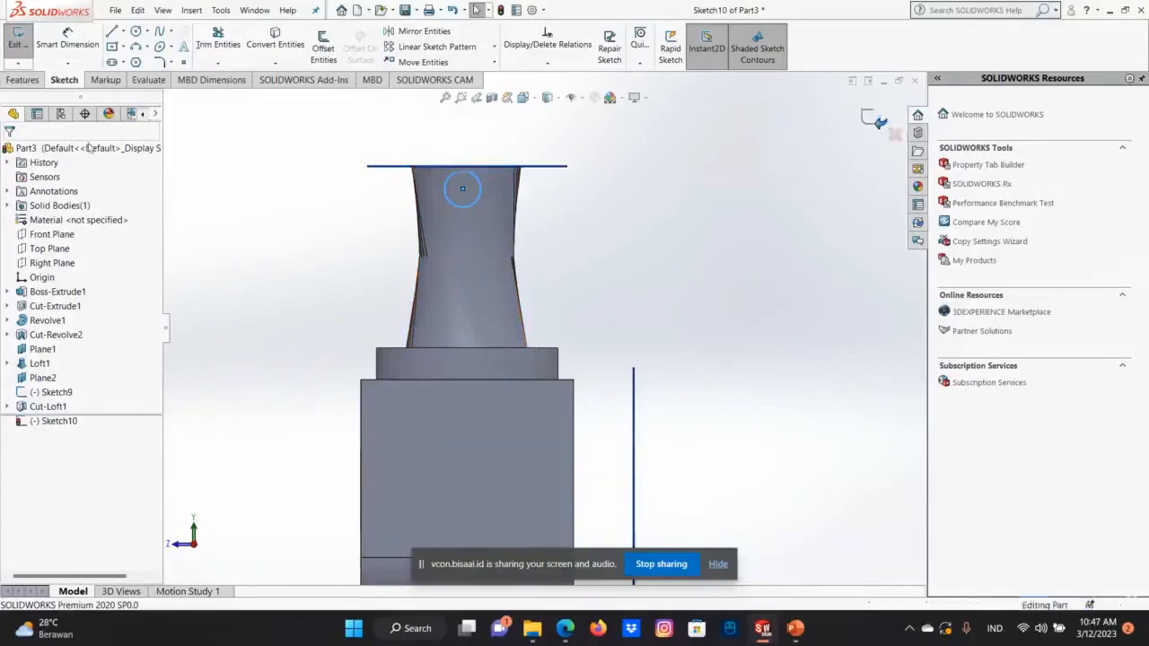
Try to create a swept boss using the circle sketch on the neck as its profile, and cancel the command.
left_click(462, 205)
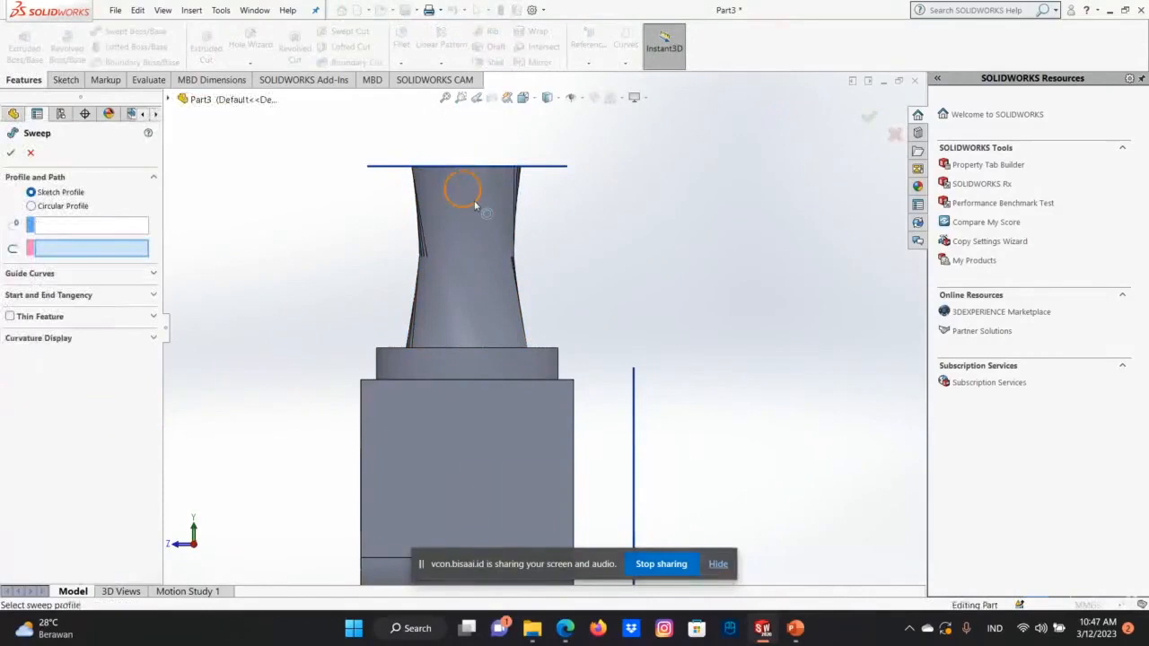
left_click(476, 200)
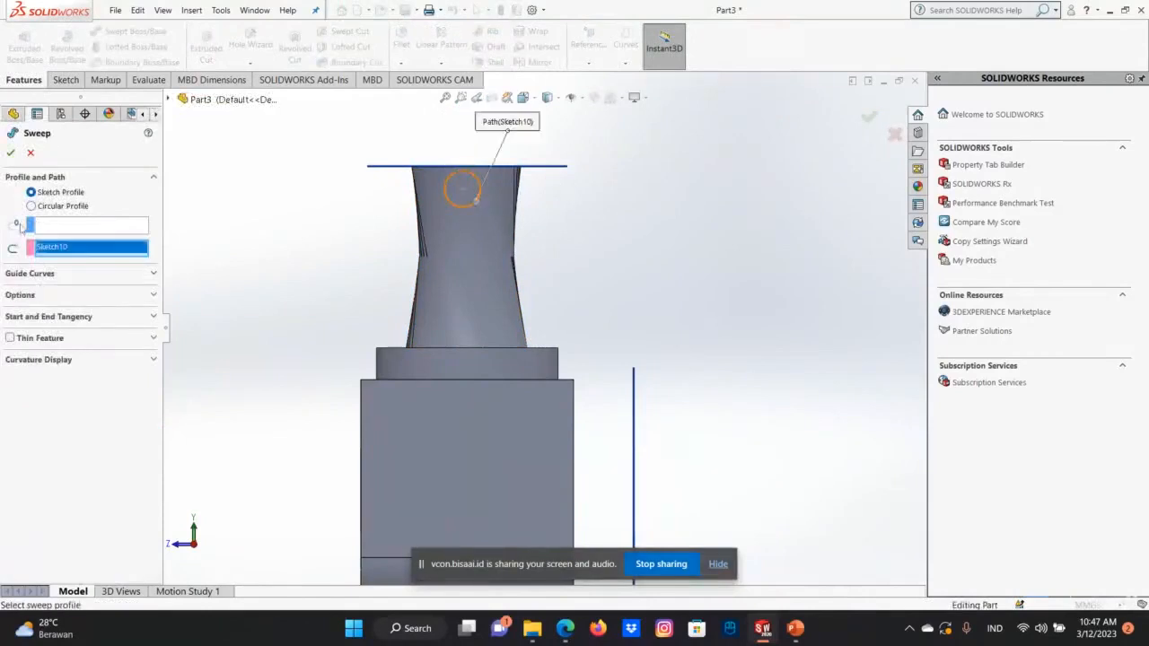
left_click(81, 223)
left_click(459, 210)
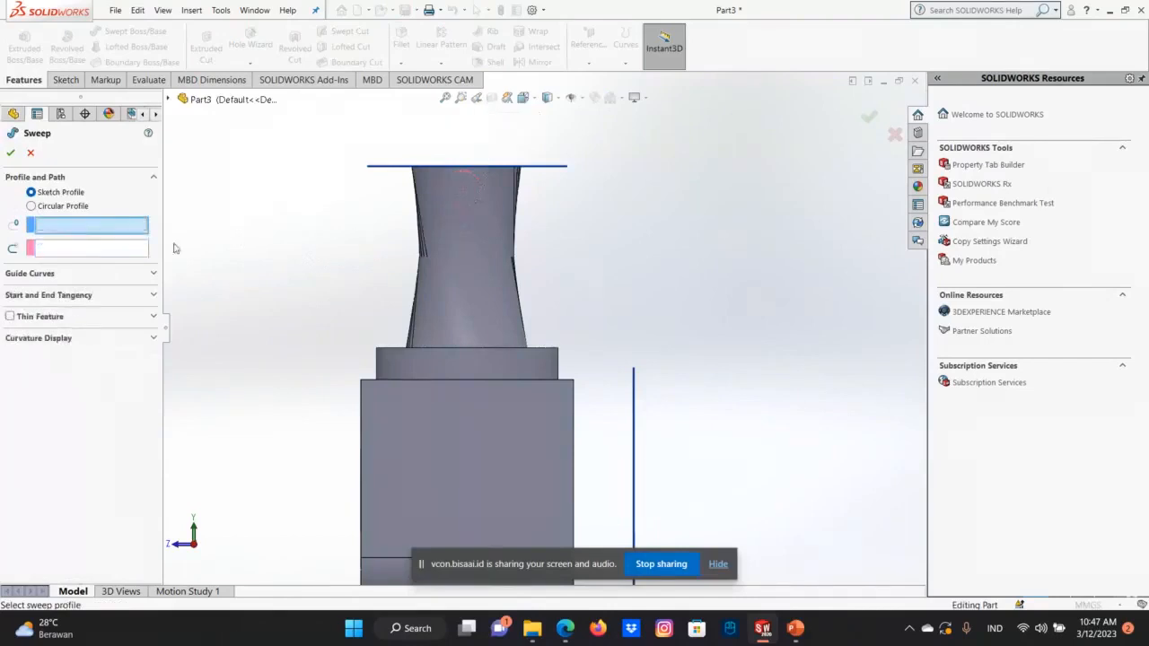
left_click(465, 186)
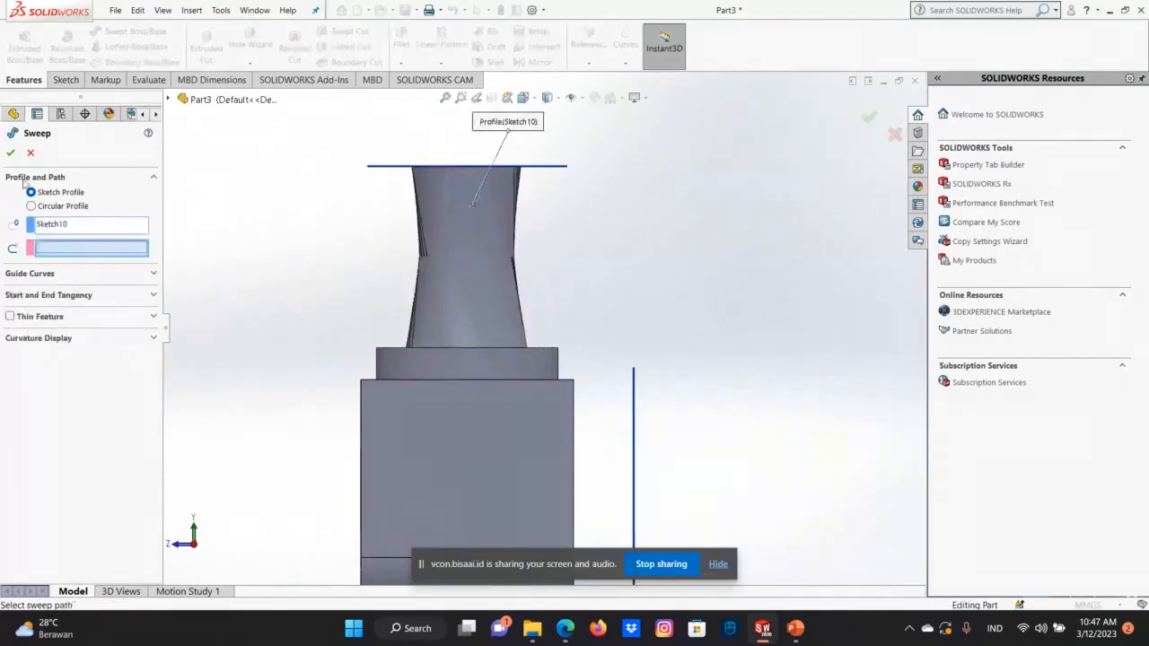
left_click(10, 154)
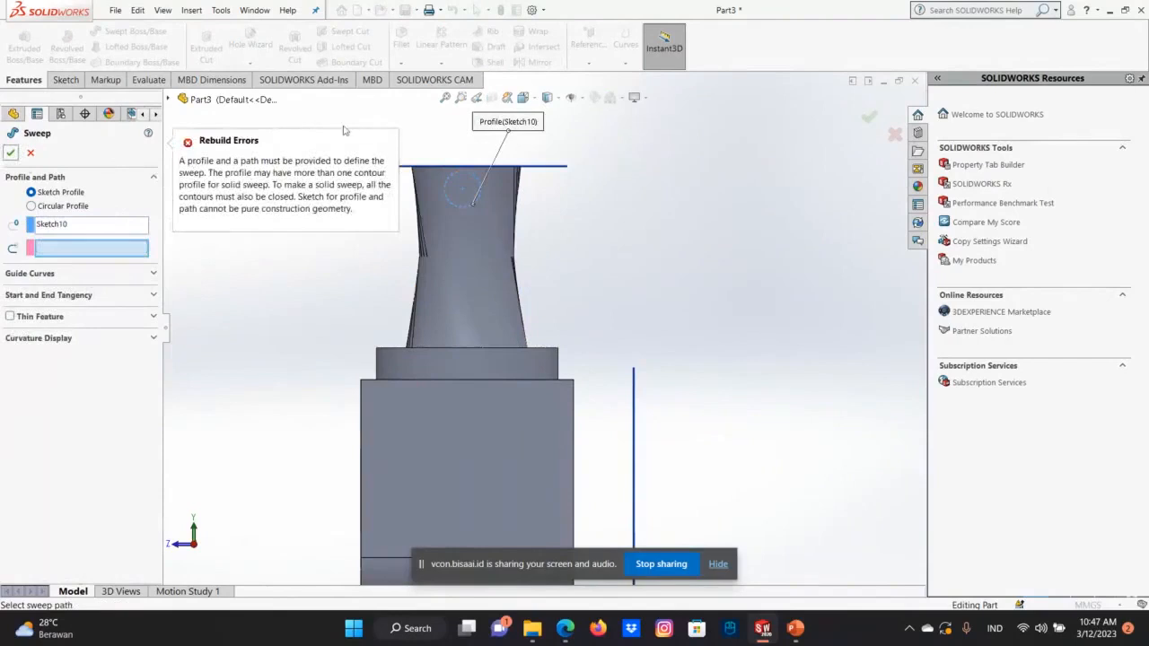
left_click(31, 154)
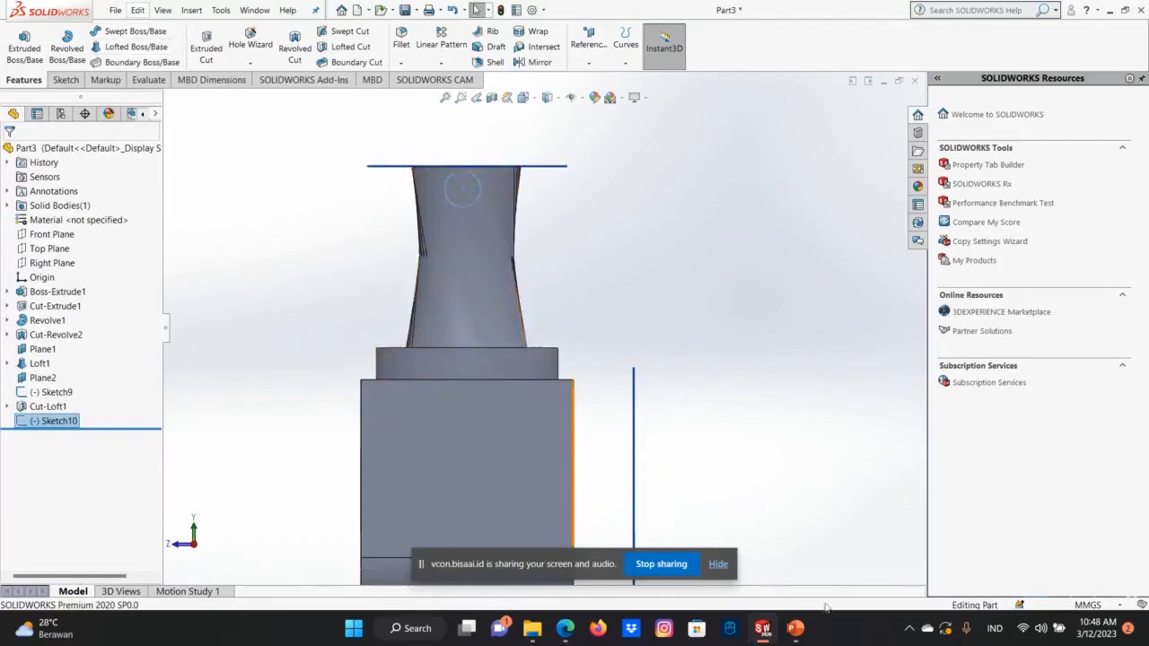
Switch to the PowerPoint presentation to read the Swept Boss slide on profile and path, and return to Part3 in SOLIDWORKS.
mouse_move(804, 635)
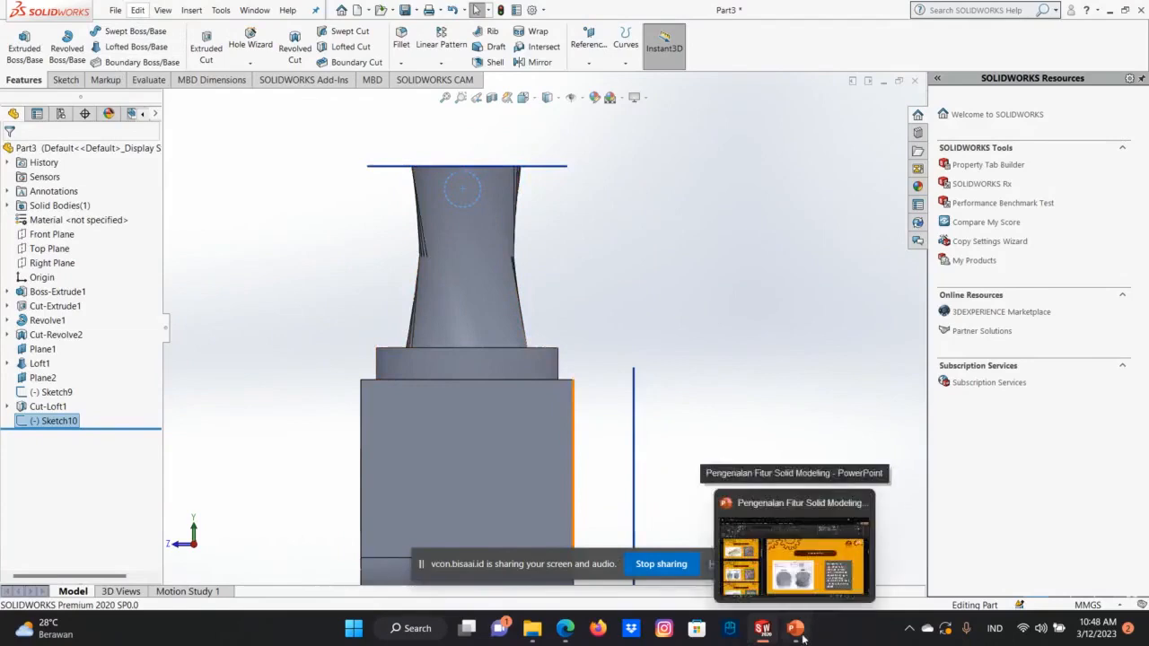
left_click(799, 635)
scroll(144, 476, "down", 2)
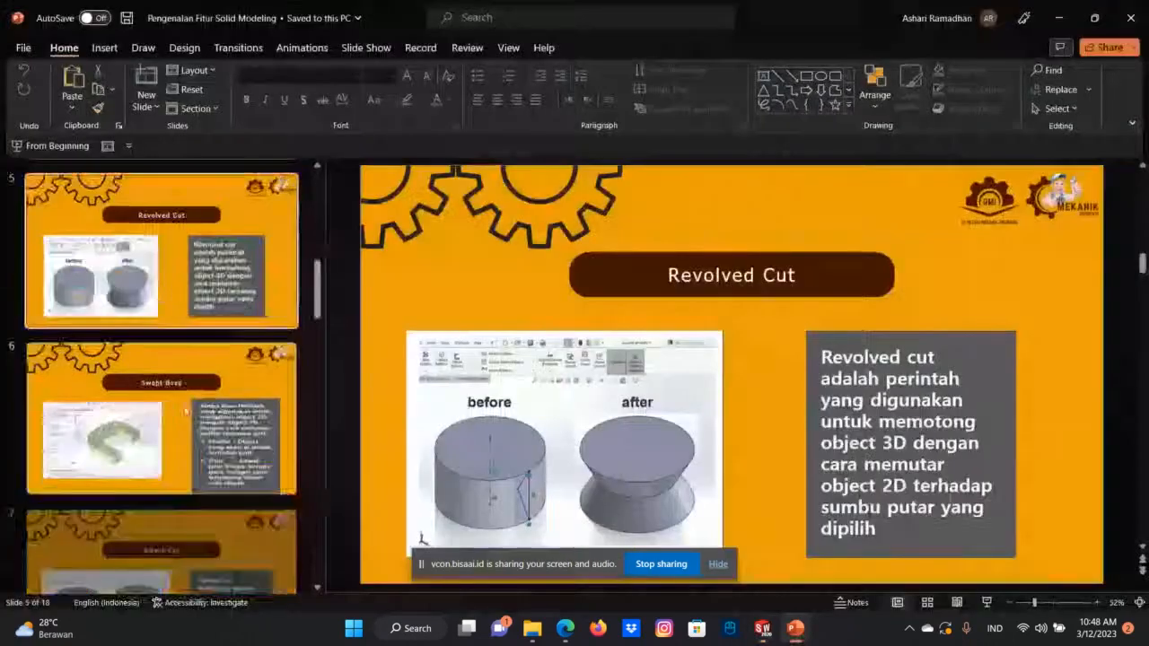
left_click(141, 475)
scroll(132, 476, "down", 3)
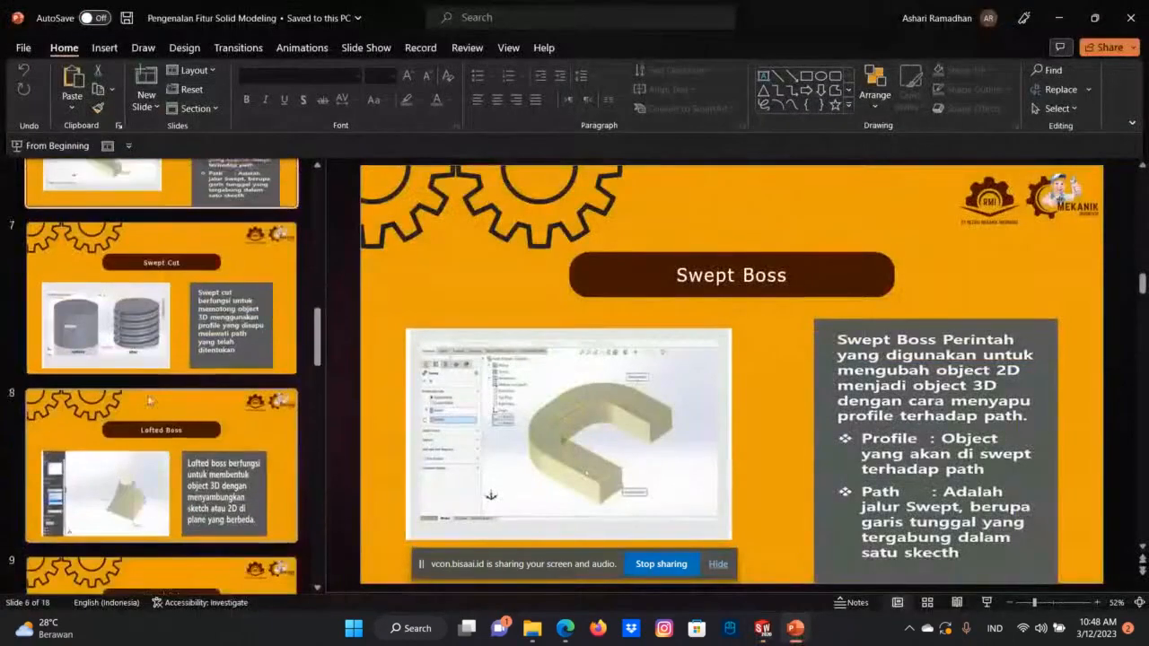
scroll(131, 477, "up", 1)
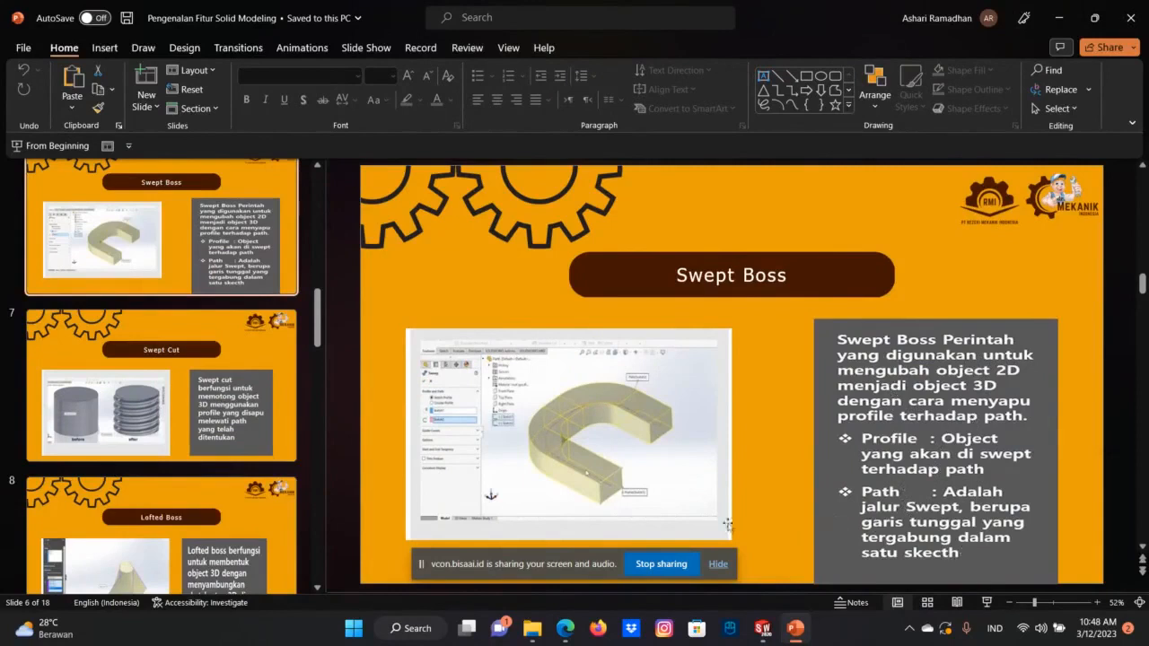
mouse_move(563, 633)
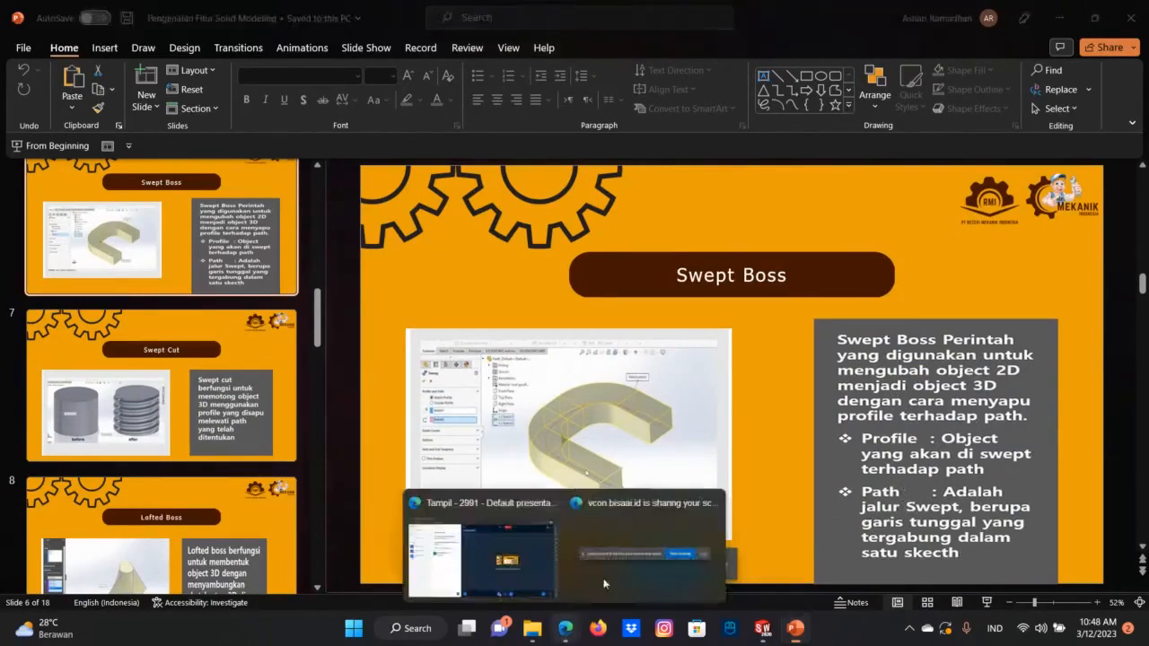
left_click(517, 560)
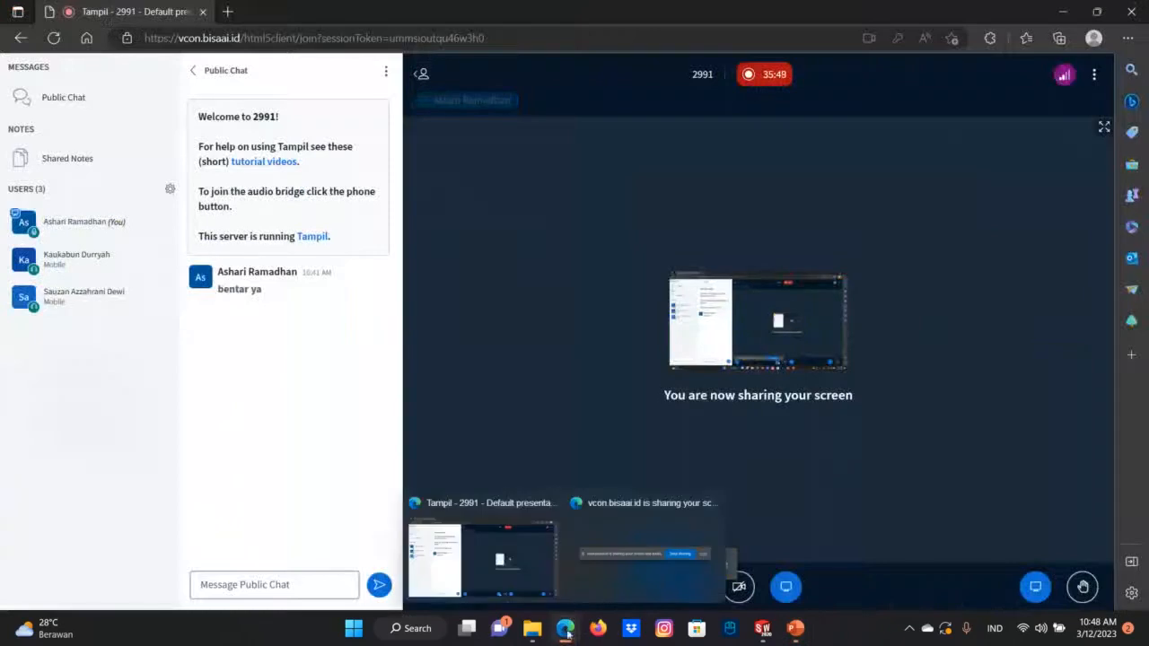
mouse_move(773, 623)
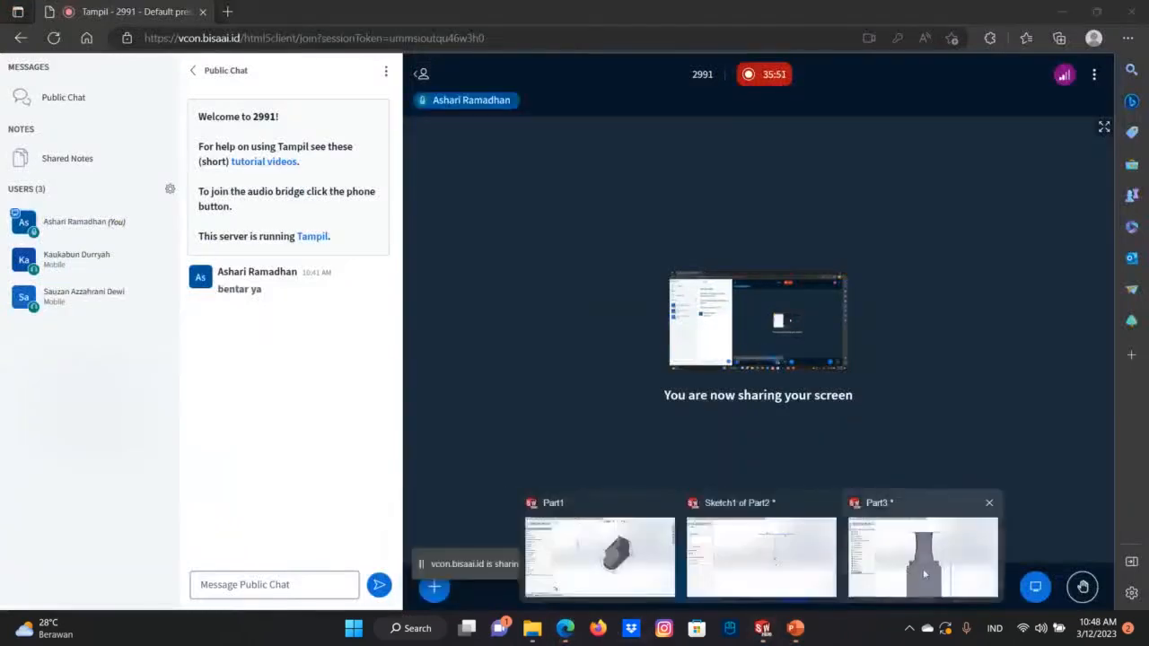
left_click(923, 538)
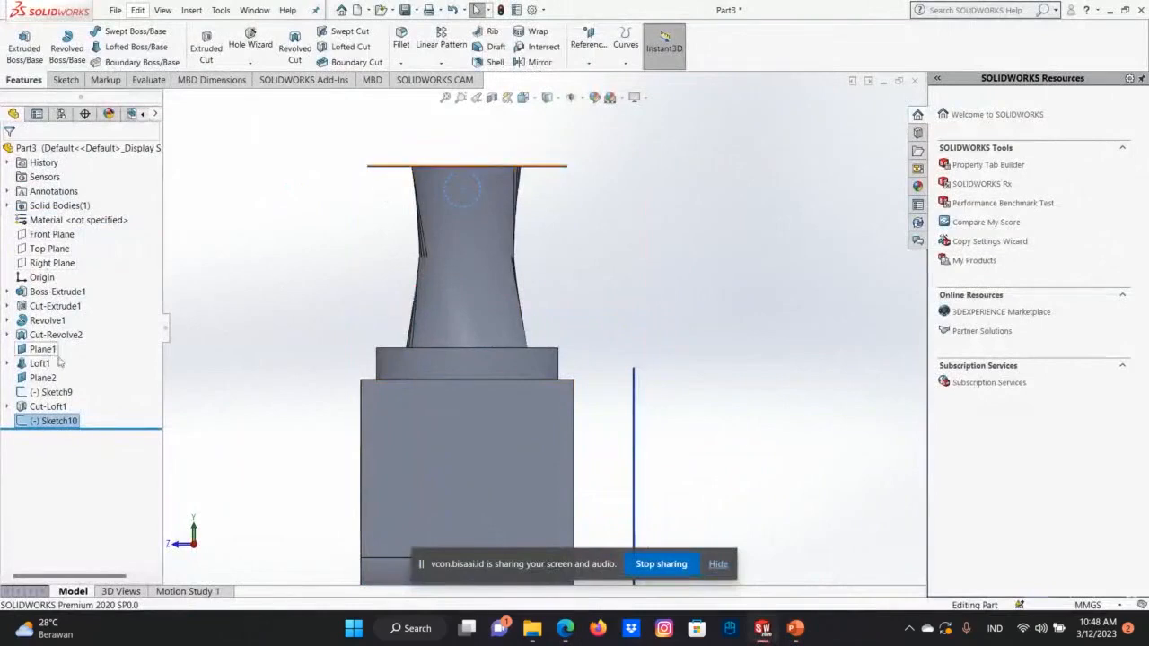
Try to undo the exit from the circle sketch, and cancel the Loft command opened by mistake.
left_click(476, 254)
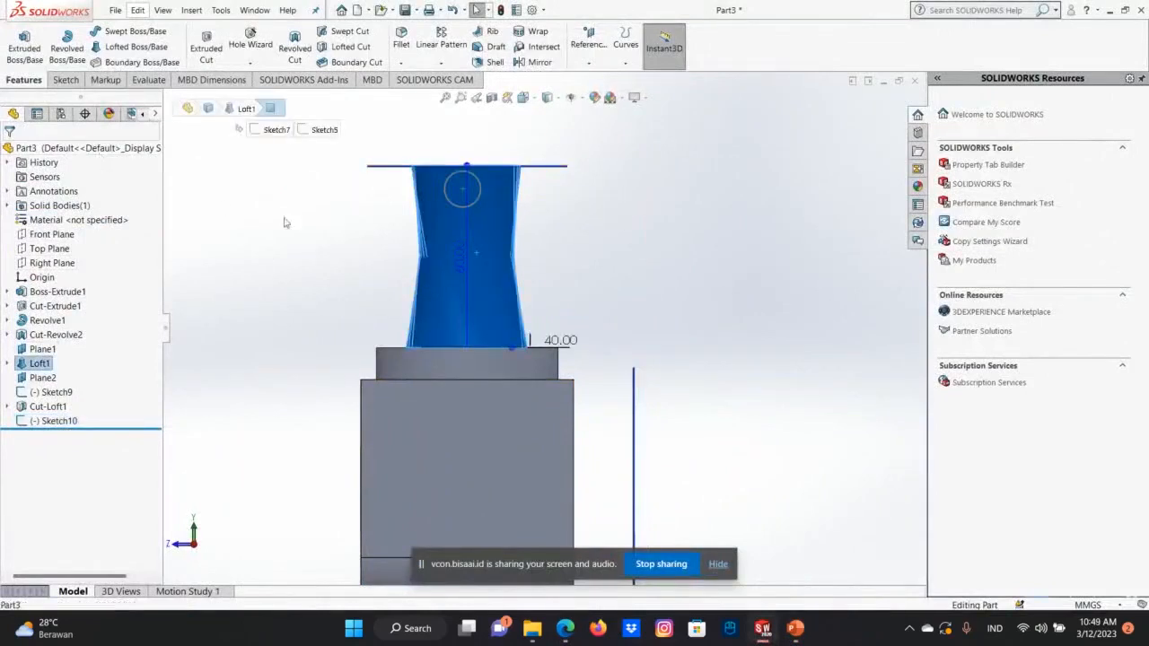
left_click(137, 10)
left_click(170, 27)
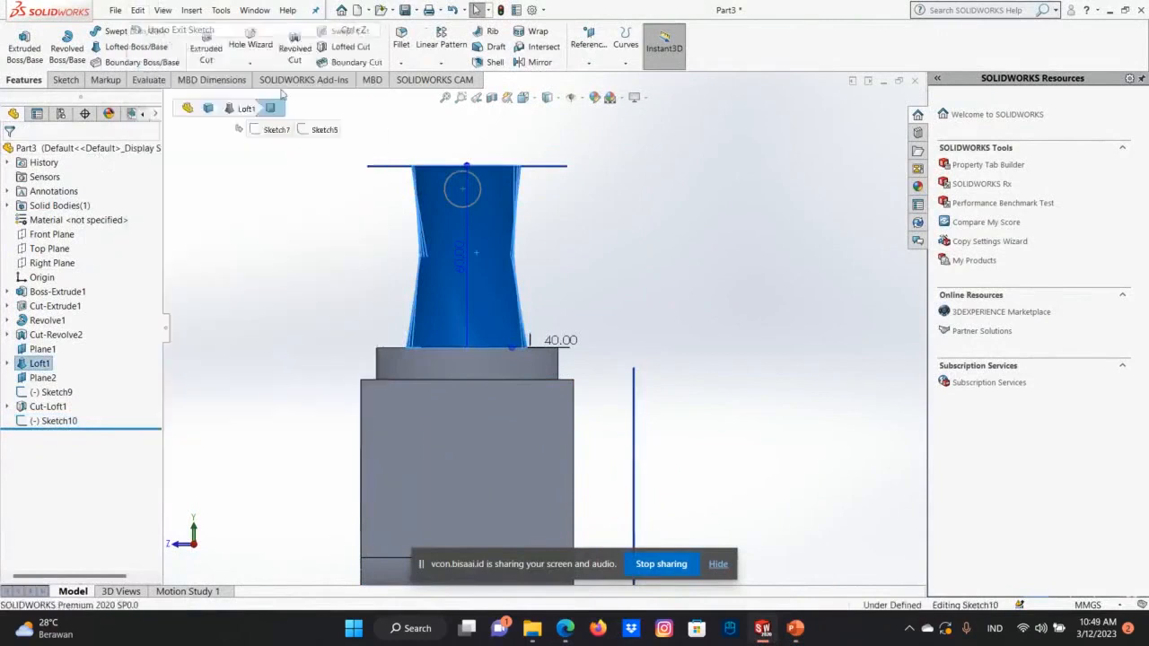
left_click(138, 9)
mouse_move(162, 10)
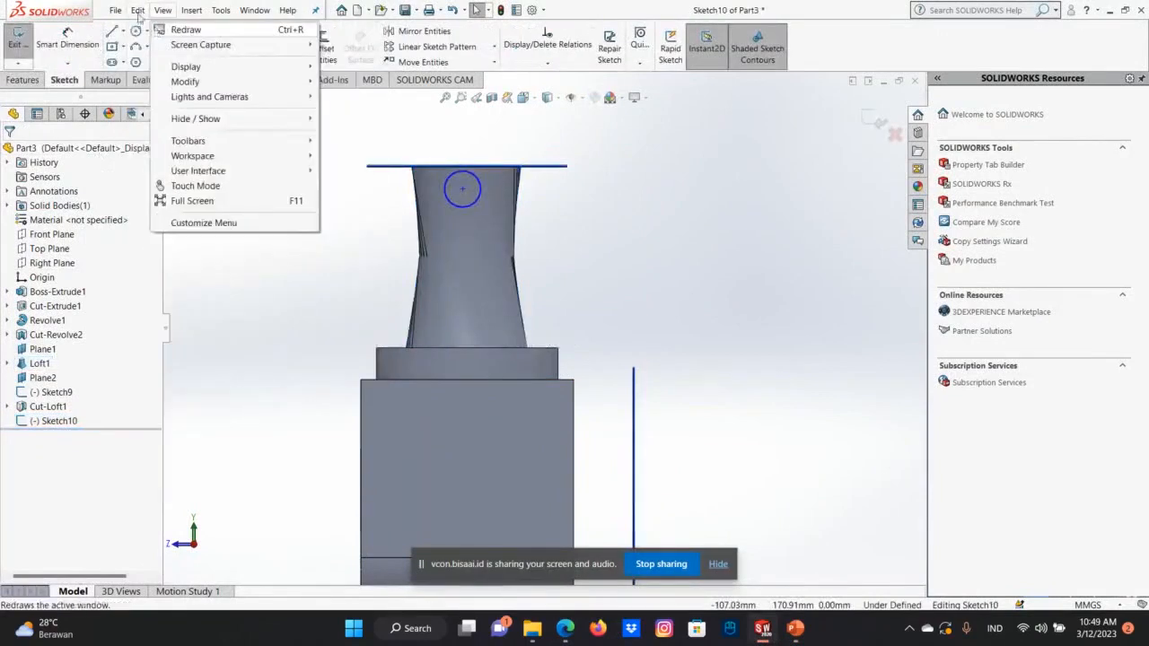
left_click(142, 42)
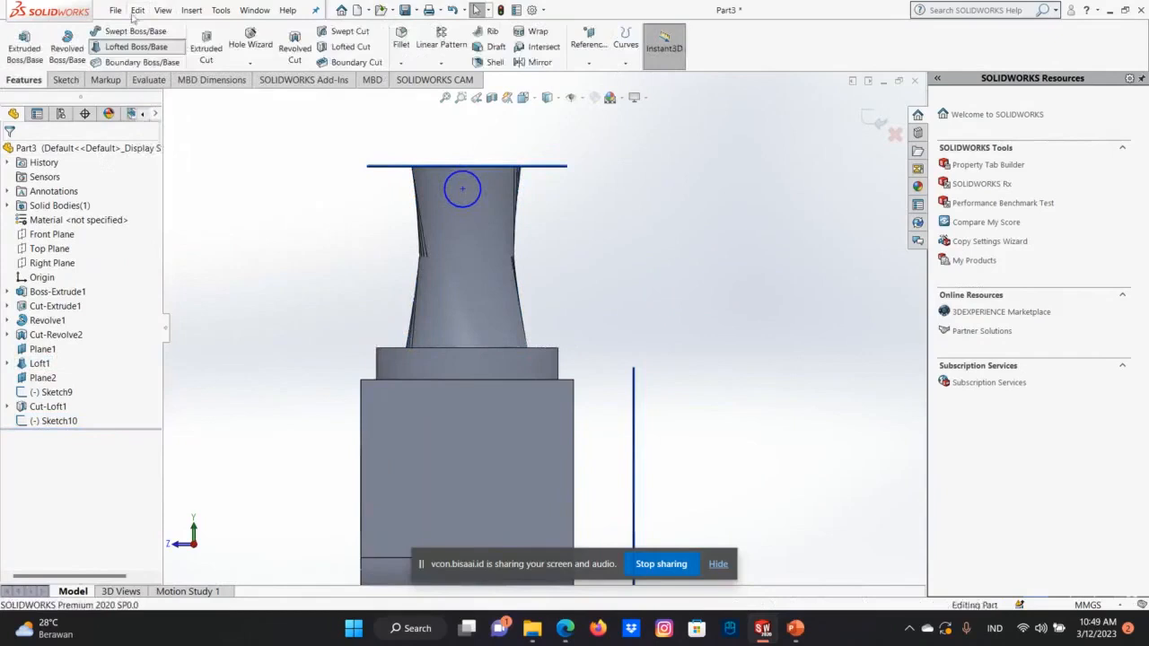
key("Escape")
Undo the circle sketch's exit, its radius edit and the drawing of the circle on the neck.
left_click(137, 10)
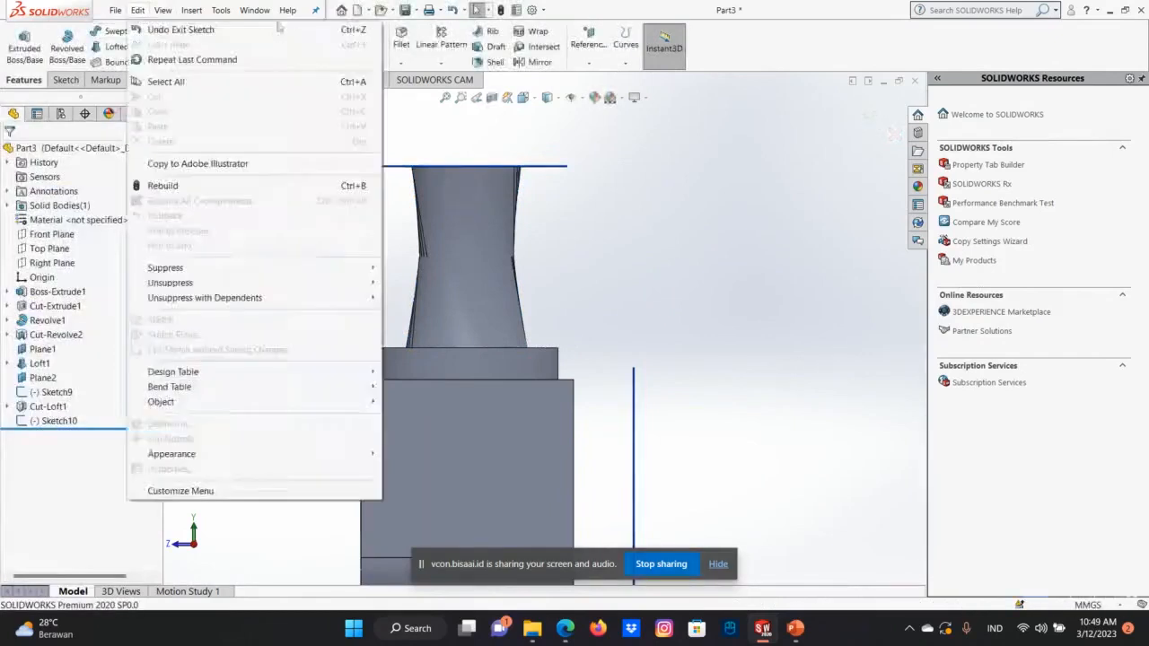
key("Left")
key("Left")
key("Left")
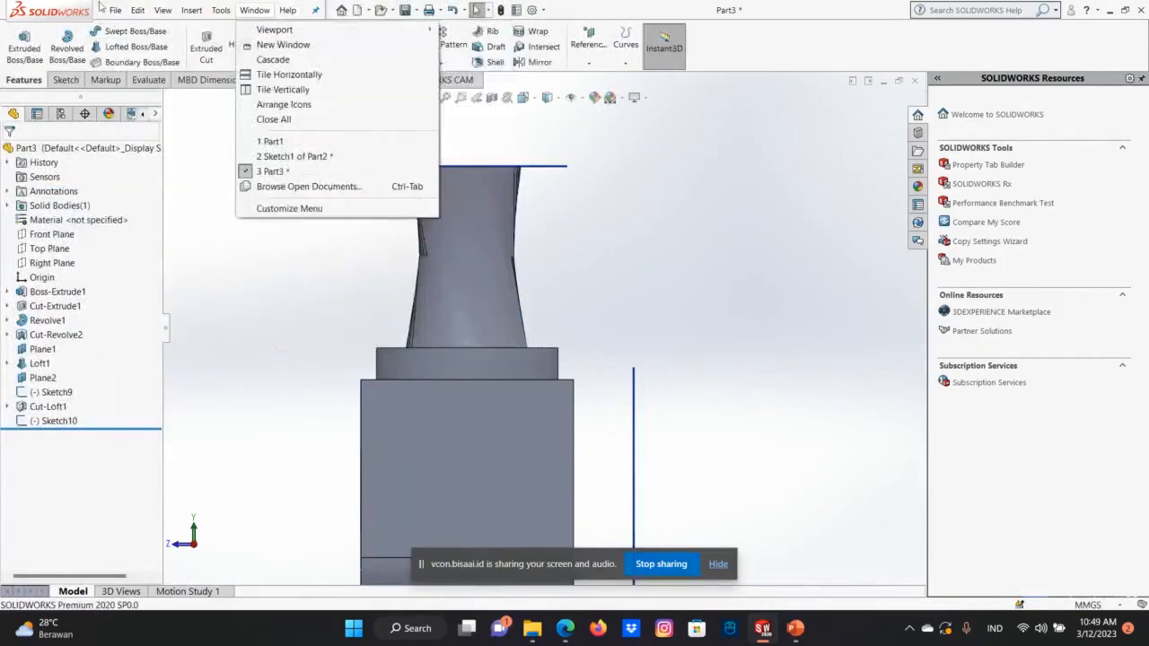
left_click(137, 10)
left_click(171, 30)
left_click(137, 10)
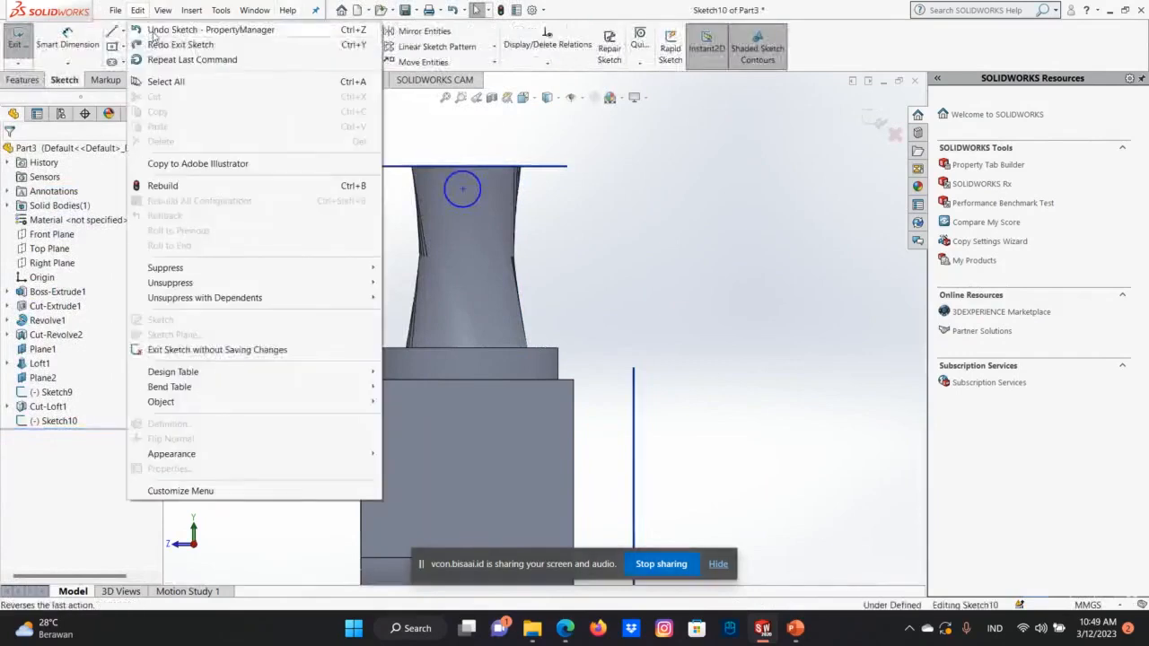
left_click(154, 31)
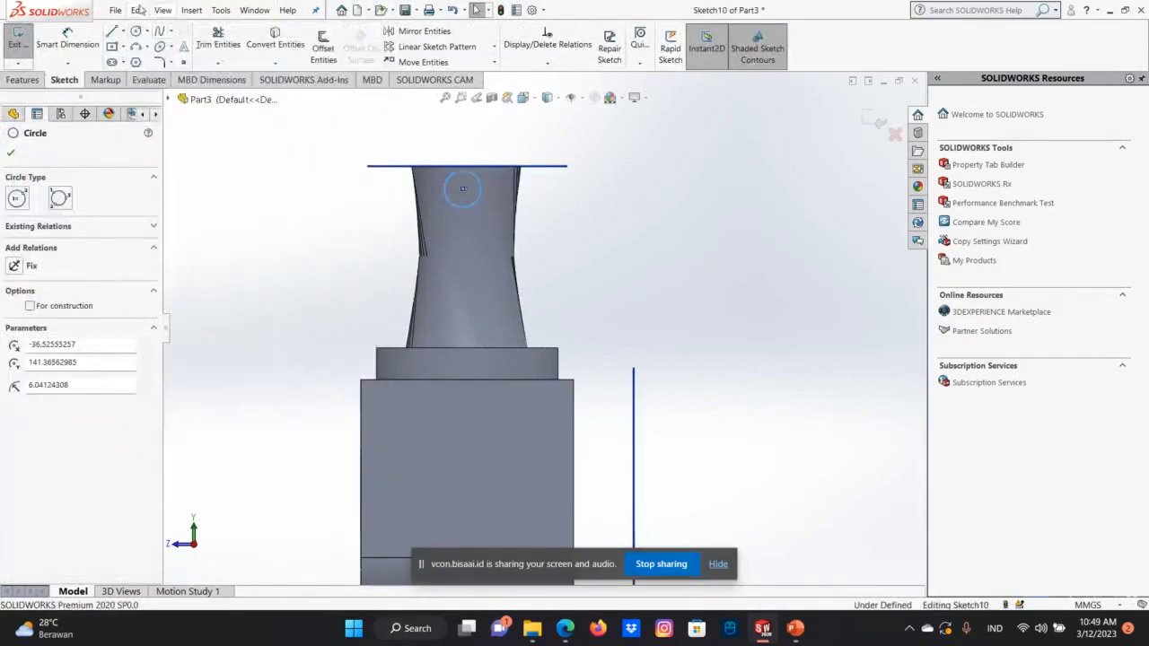
left_click(155, 11)
left_click(163, 10)
left_click(138, 10)
left_click(171, 29)
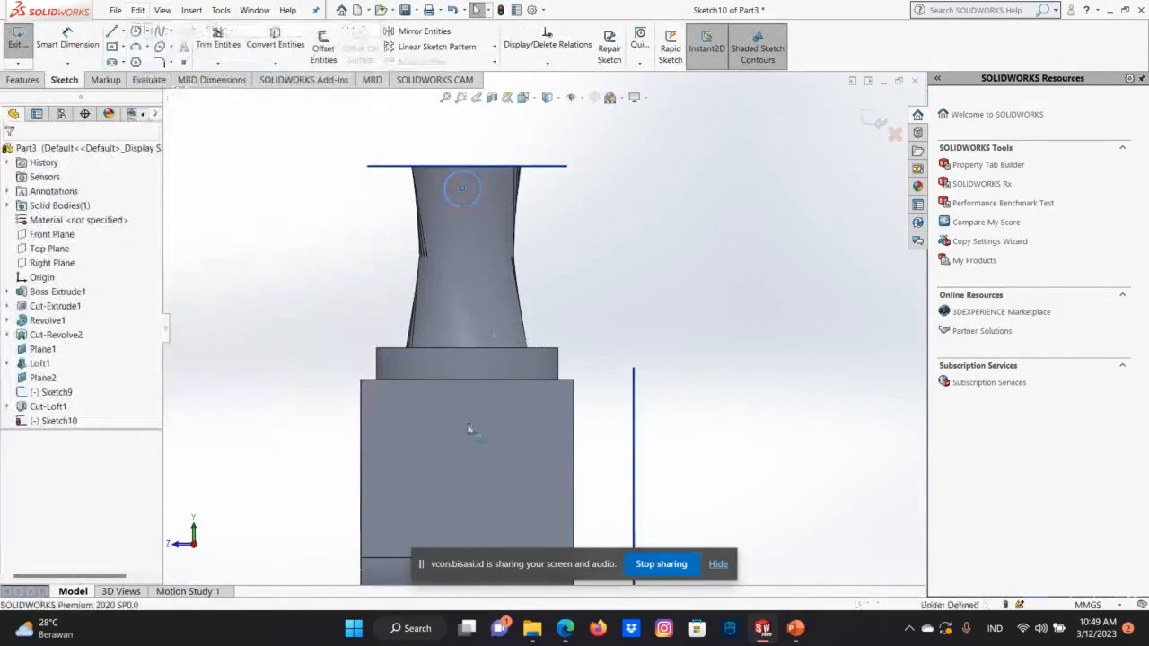
Exit the emptied sketch on the Right Plane to discard it.
scroll(466, 448, "down", 2)
scroll(487, 440, "up", 3)
left_click(524, 374)
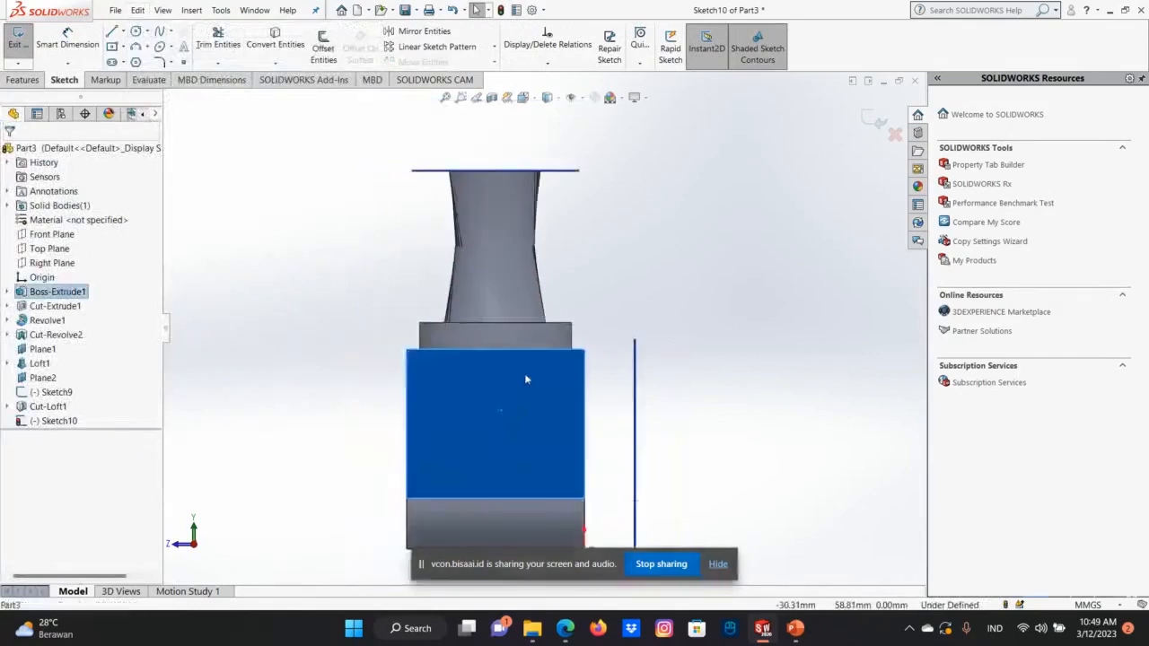
right_click(524, 373)
left_click(877, 119)
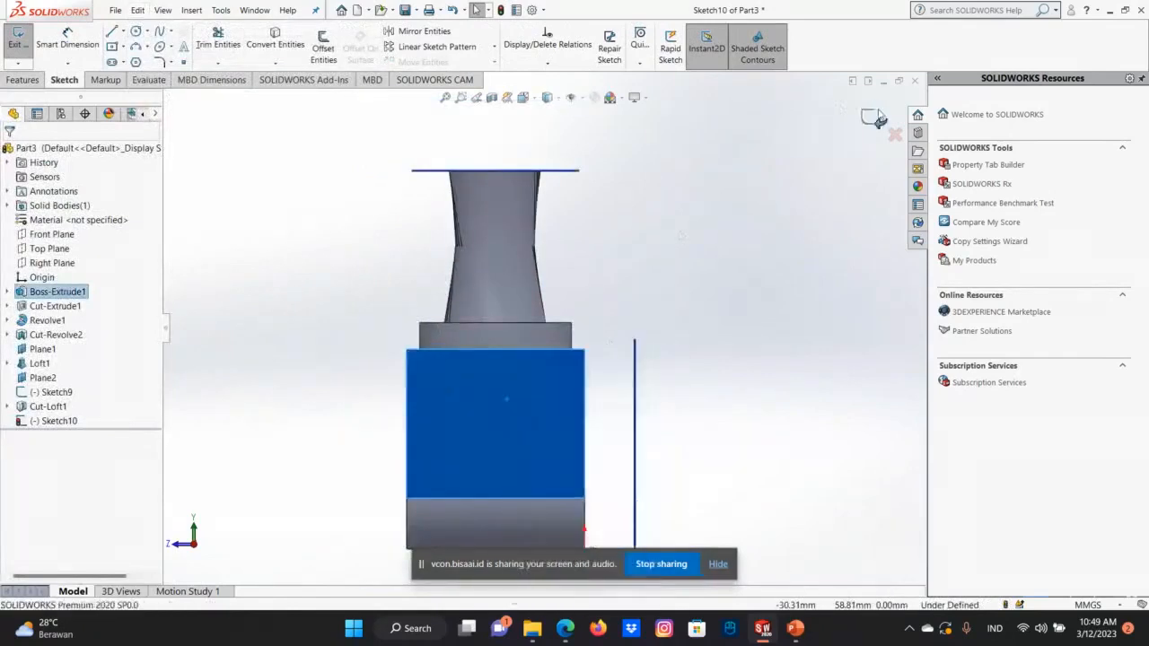
key("Up")
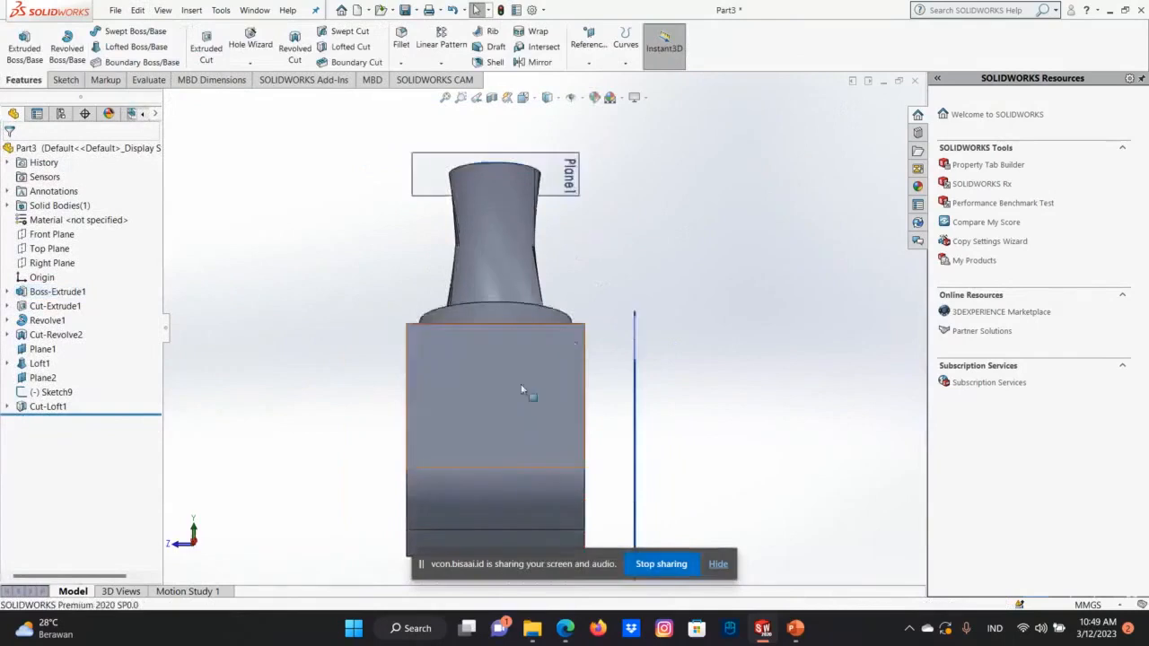
Create a reference plane offset 20 mm from the flat side face of the base block.
key("Down")
key("Down")
key("Up")
left_click(523, 386)
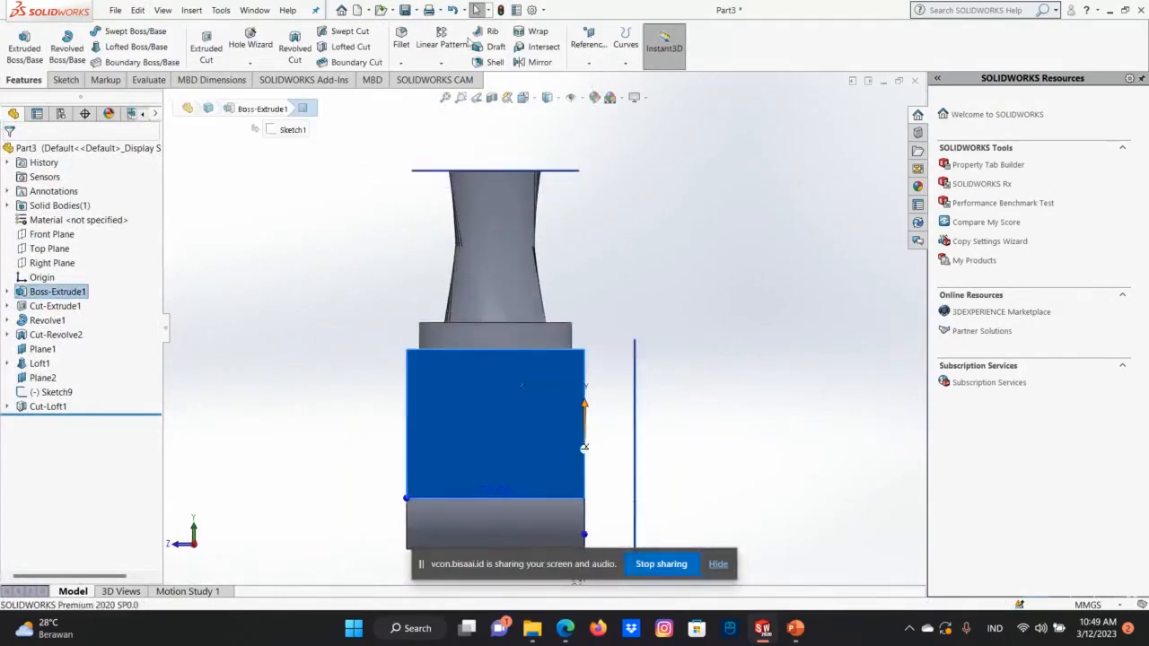
left_click(589, 62)
left_click(598, 79)
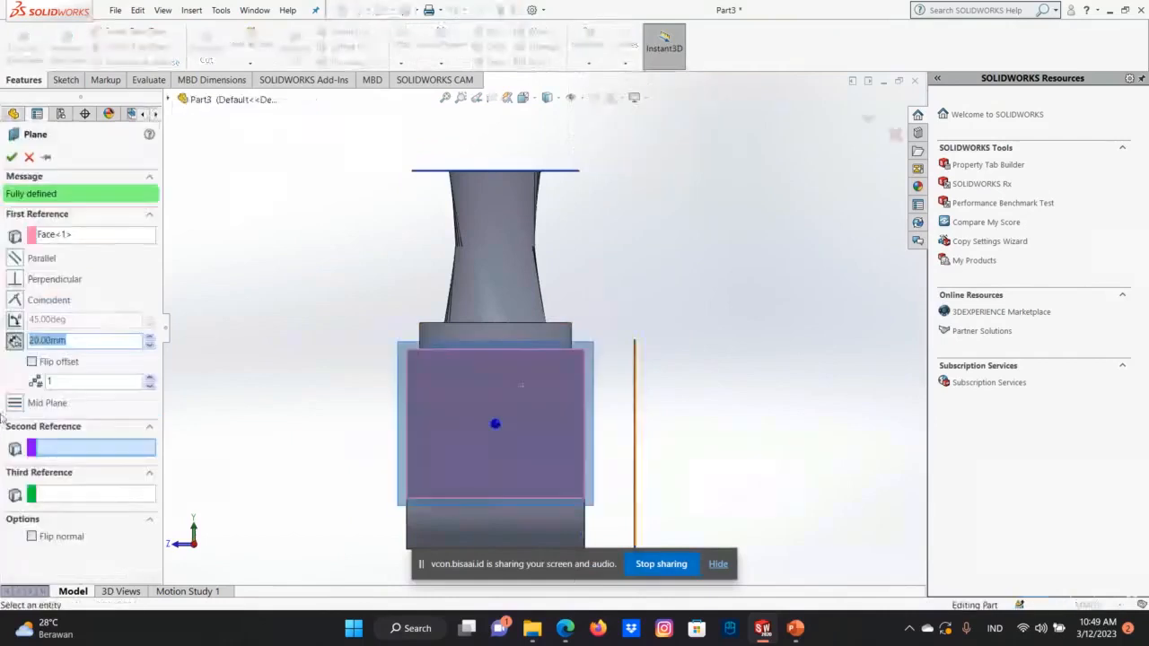
left_click(10, 157)
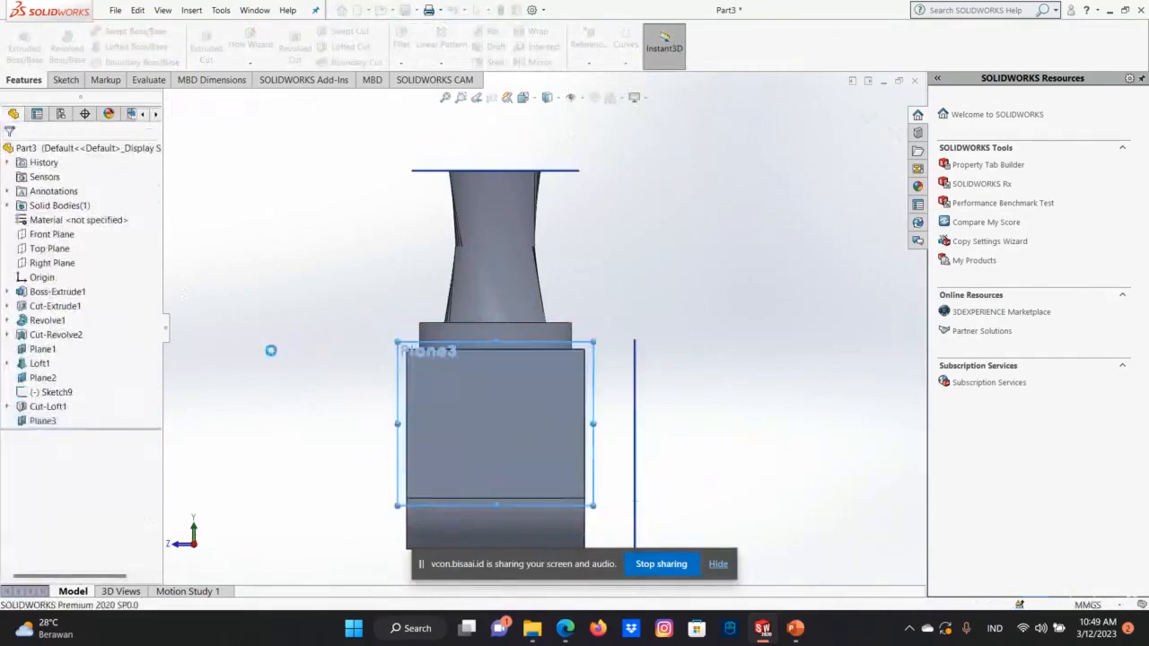
Start a sketch on the new offset plane beside the base block and view it straight on.
key("Left")
key("Left")
key("Left")
key("Left")
key("Left")
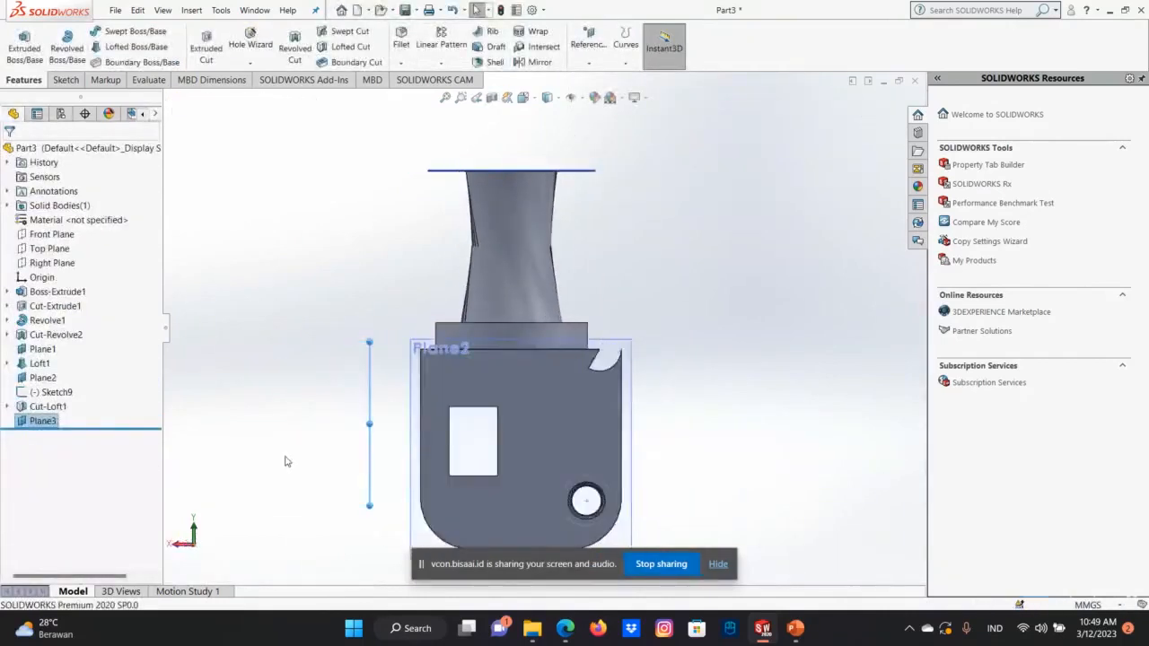
key("Right")
key("Right")
key("Right")
key("Right")
key("Right")
key("Right")
key("Right")
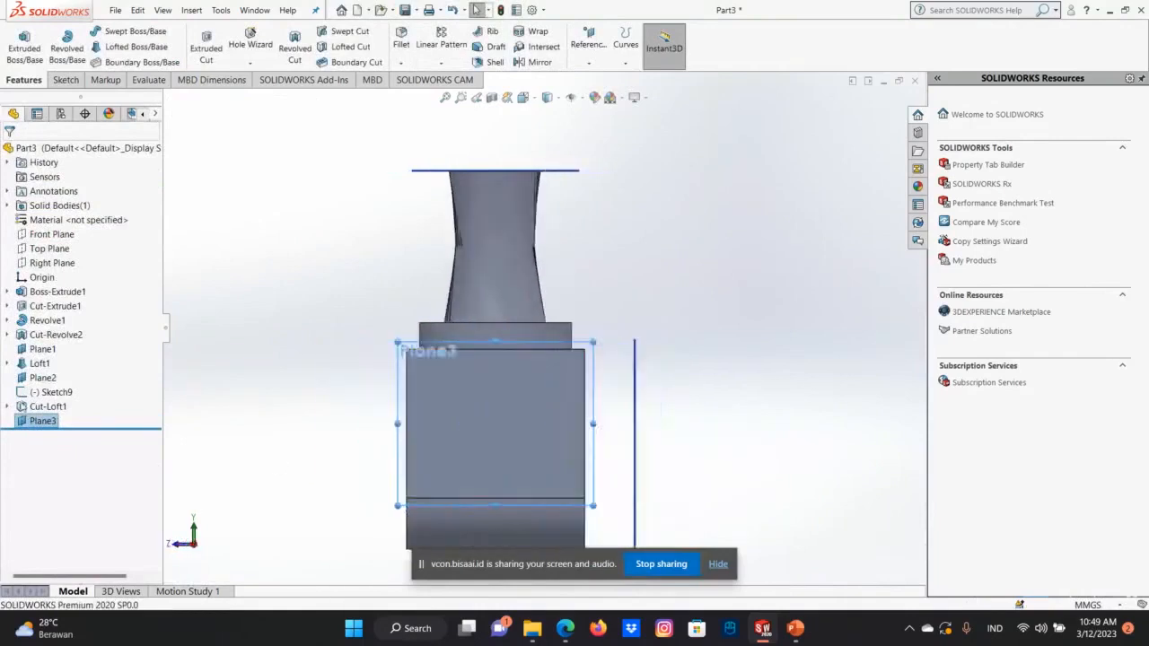
right_click(34, 425)
left_click(41, 350)
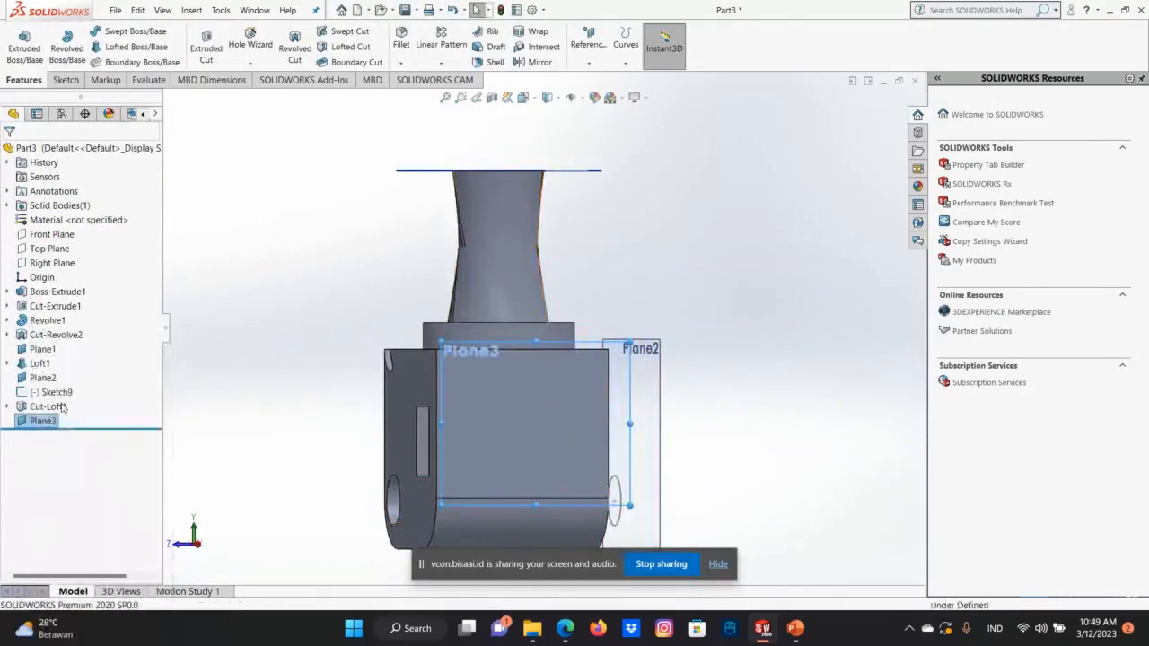
right_click(52, 420)
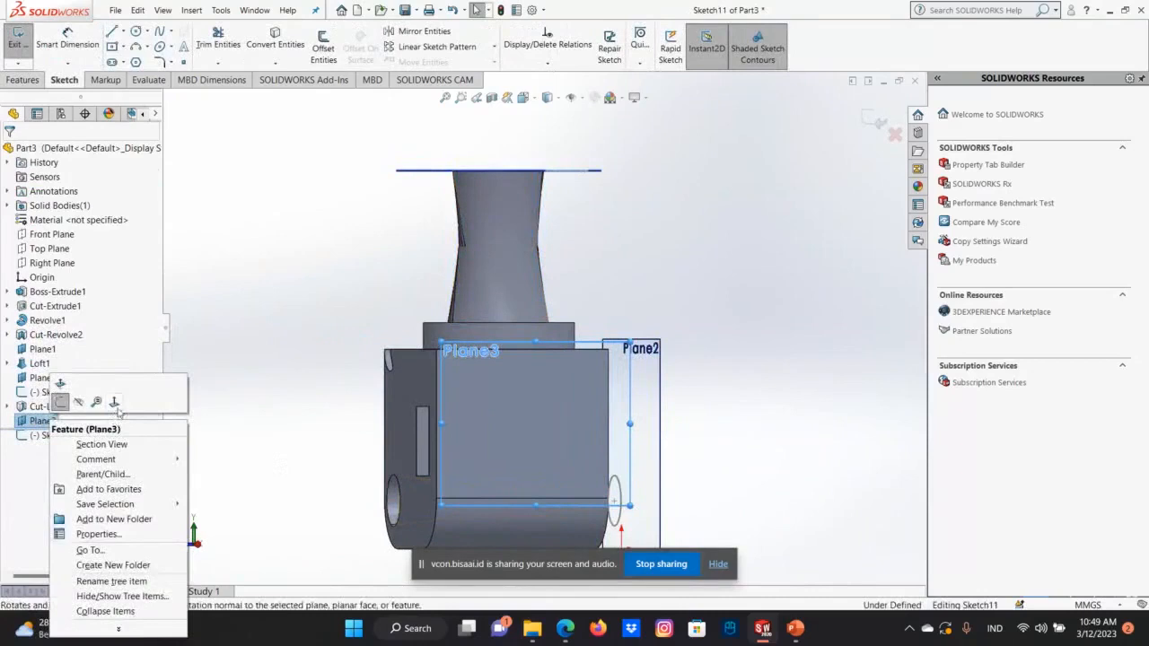
left_click(114, 402)
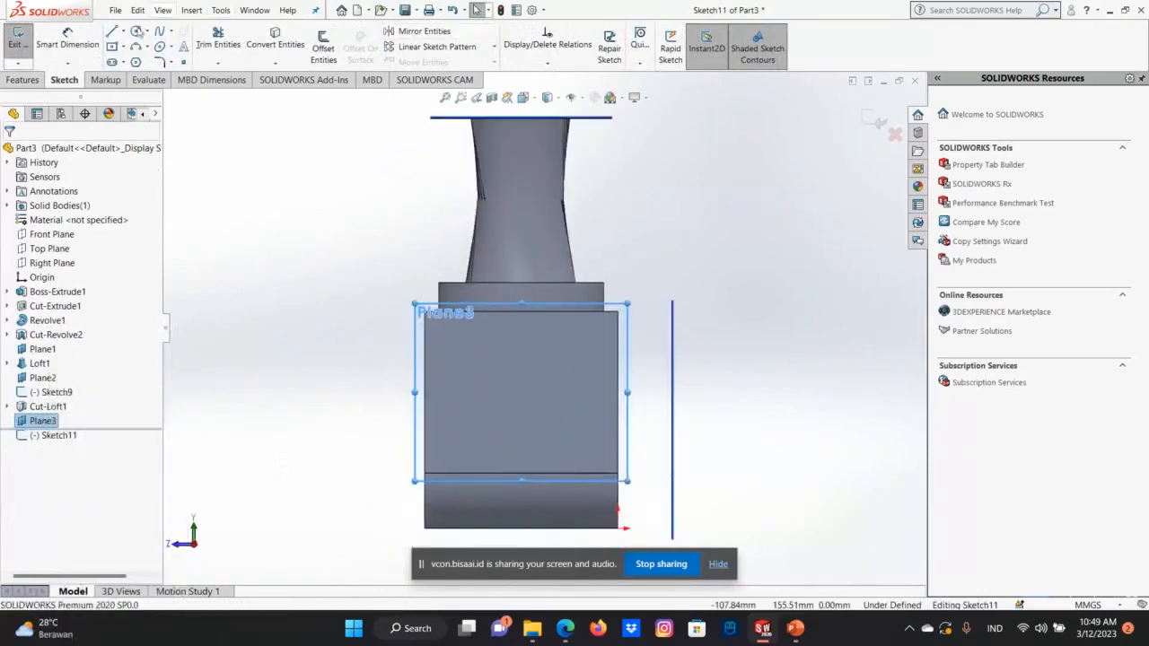
Draw a vertical centerline from the midpoint of the side face's upper edge down to its lower edge.
left_click(137, 32)
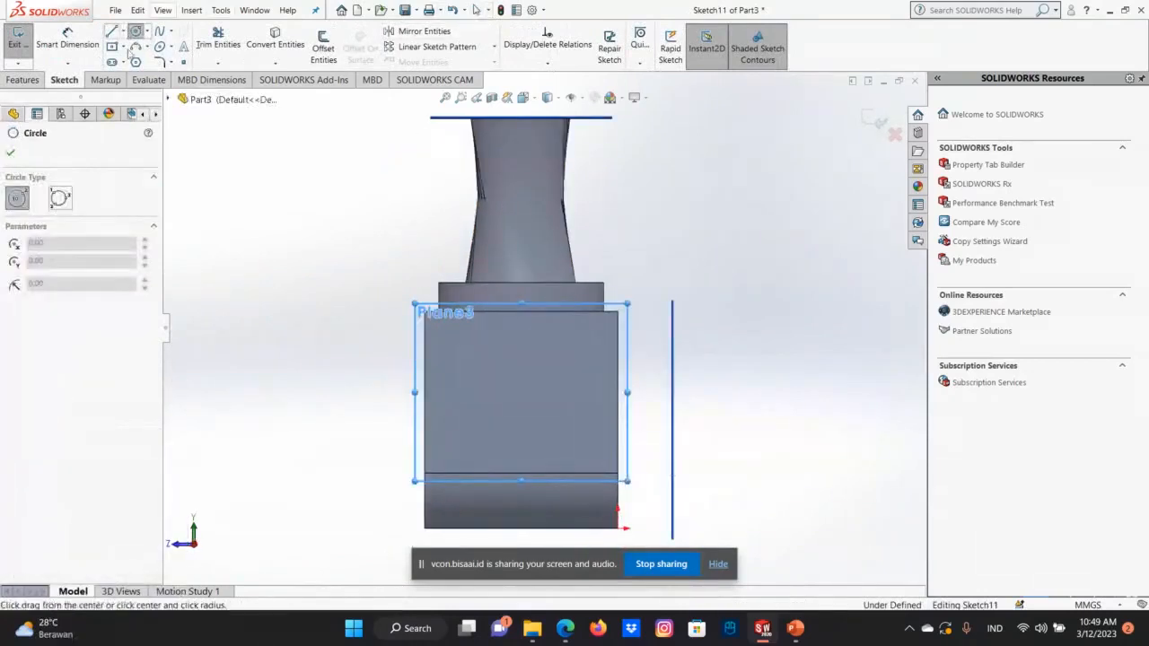
left_click(124, 31)
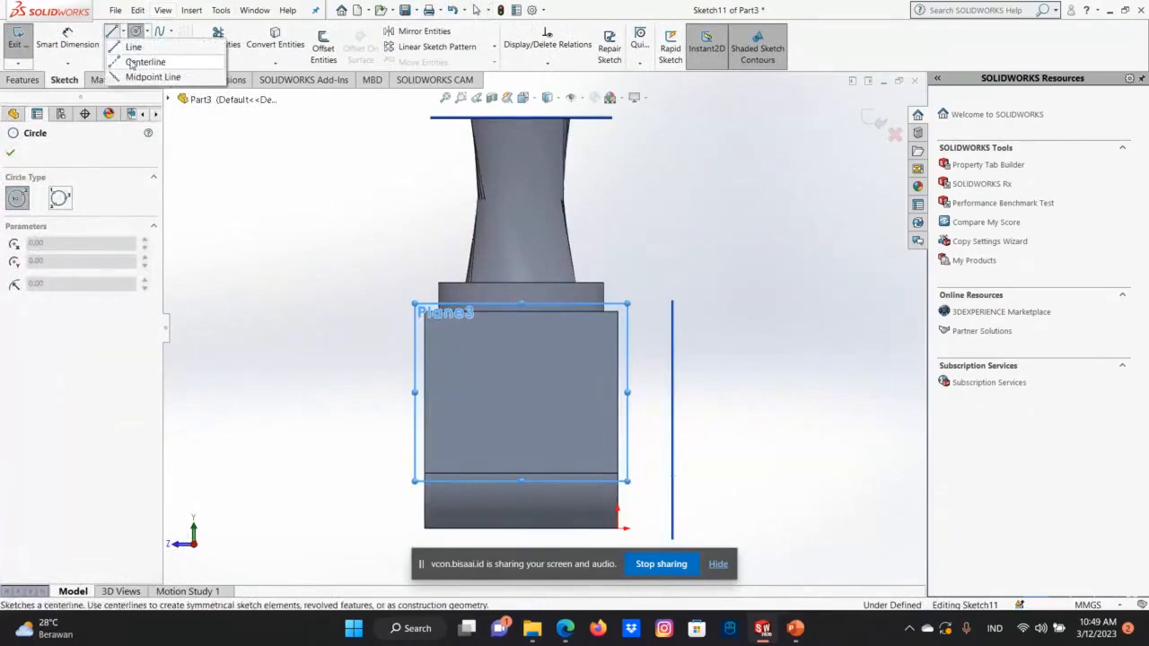
left_click(133, 63)
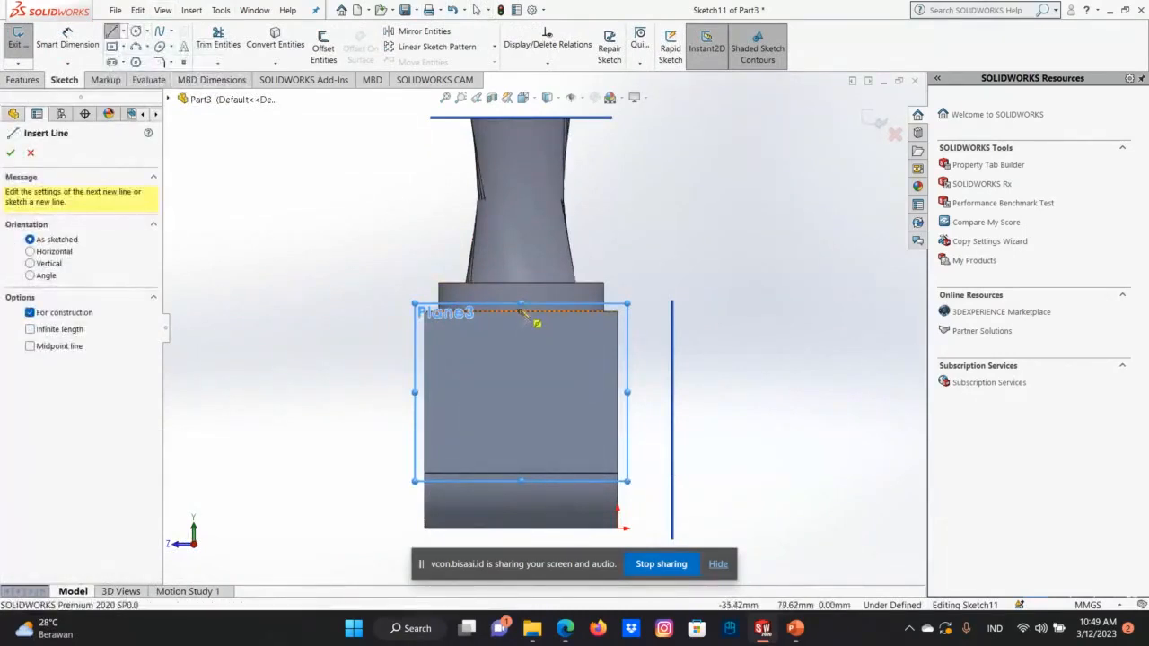
left_click(520, 311)
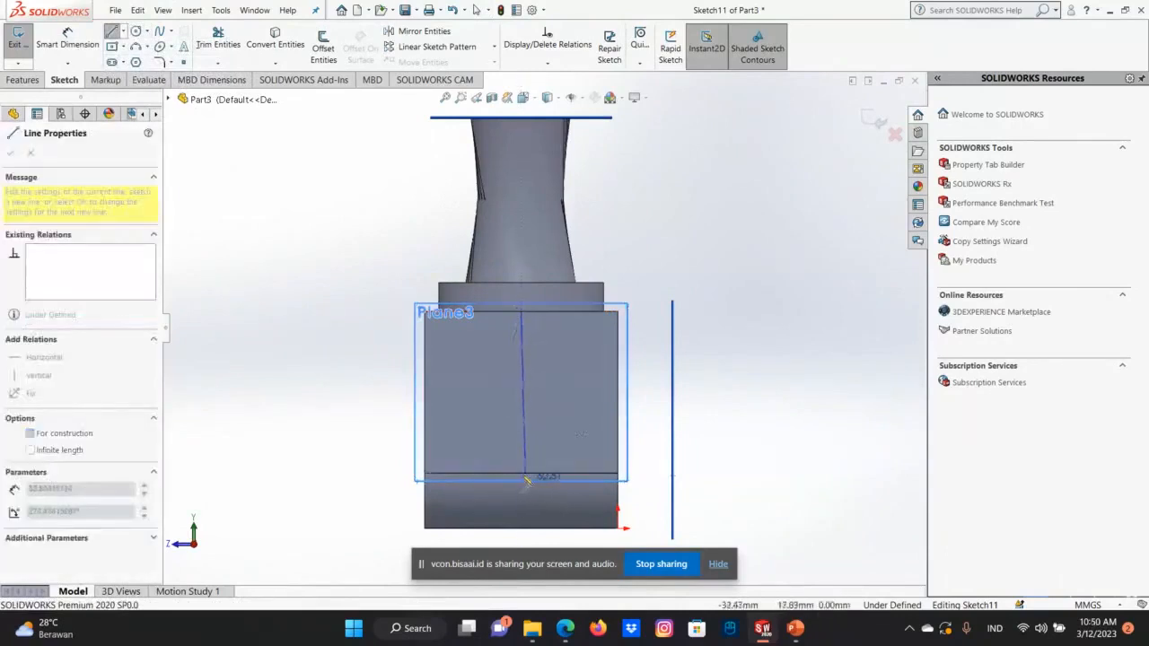
left_click(520, 472)
right_click(525, 473)
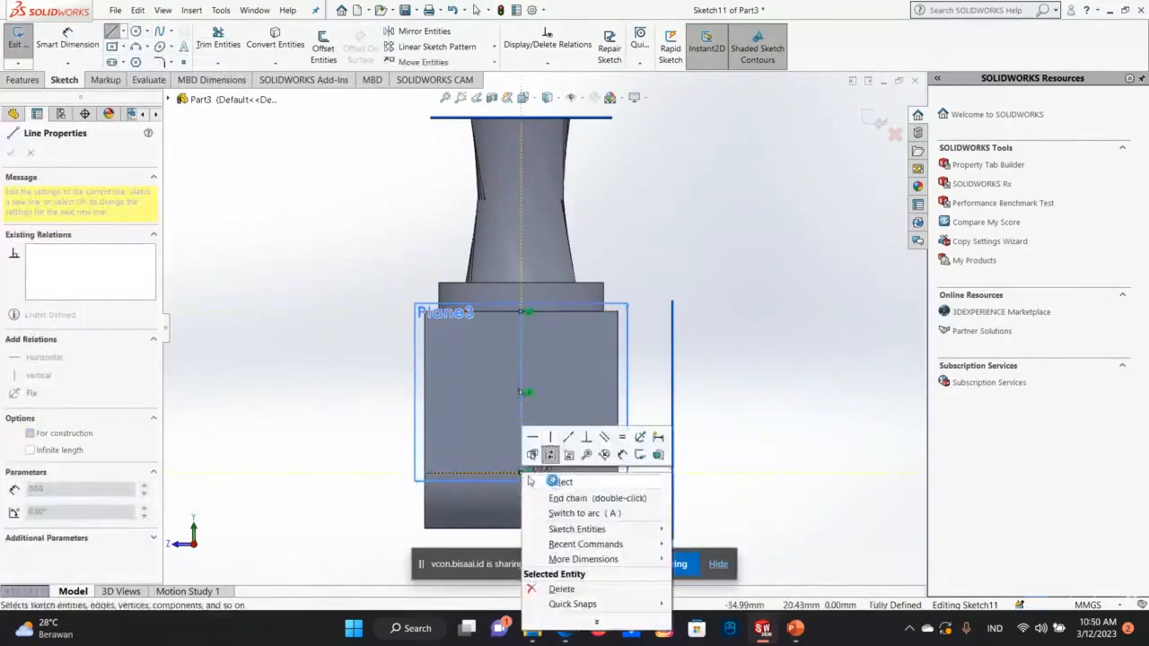
left_click(559, 479)
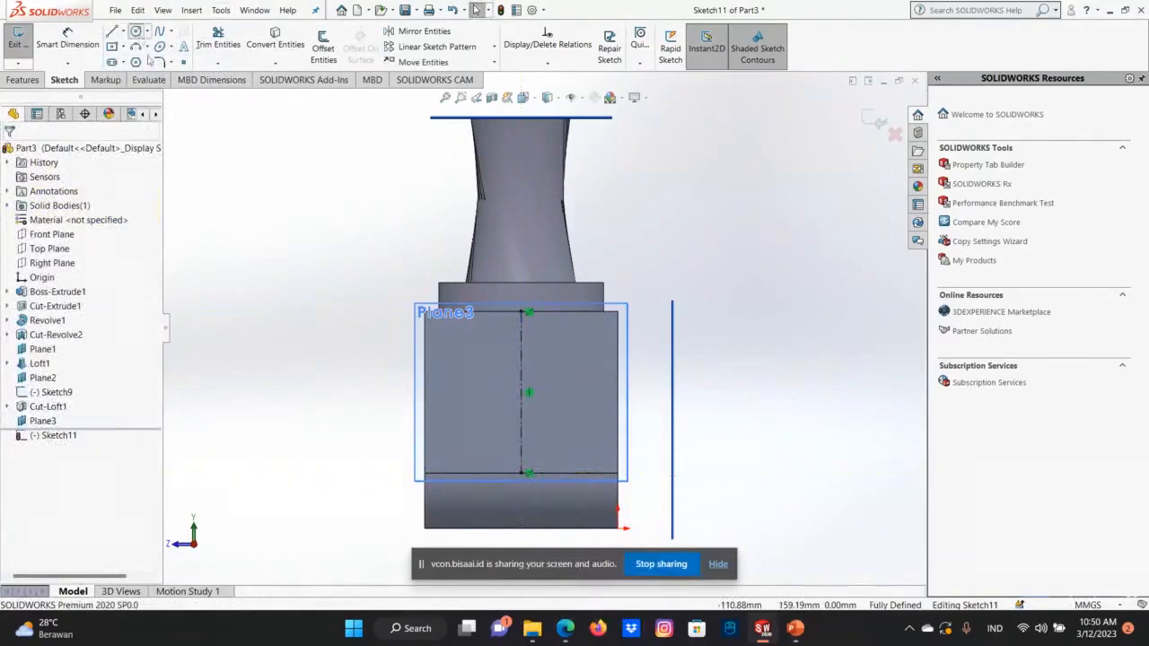
Sketch a circle of about 6.3 mm radius centred on the centerline, near its upper end.
left_click(135, 30)
left_click(521, 334)
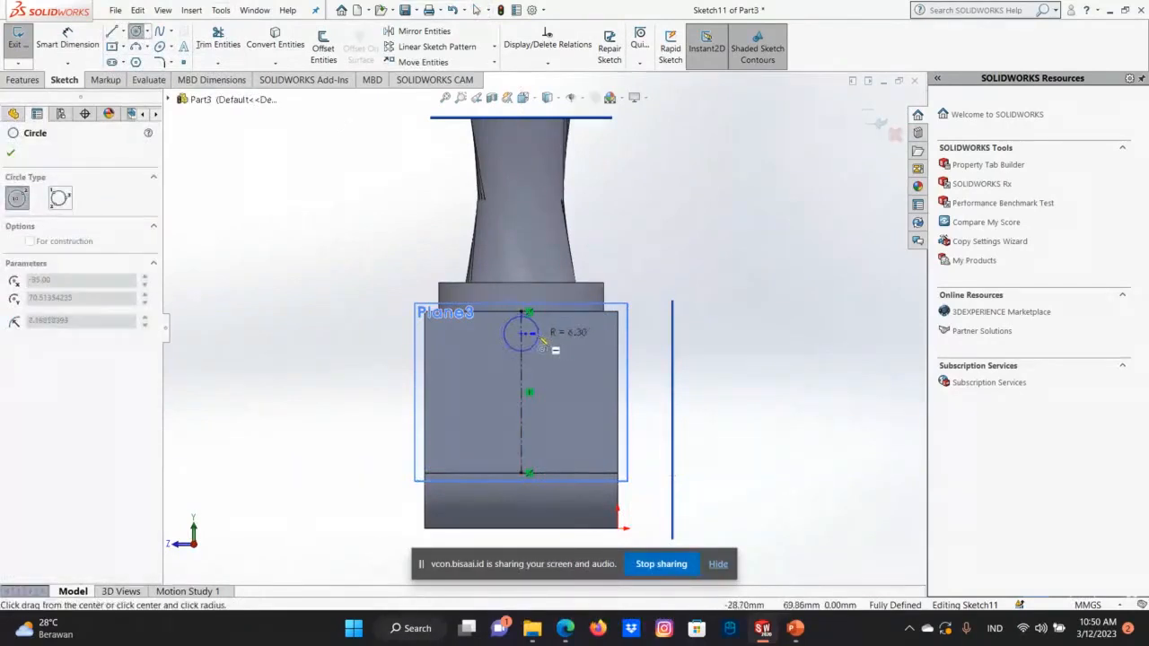
left_click(542, 339)
right_click(532, 334)
left_click(571, 346)
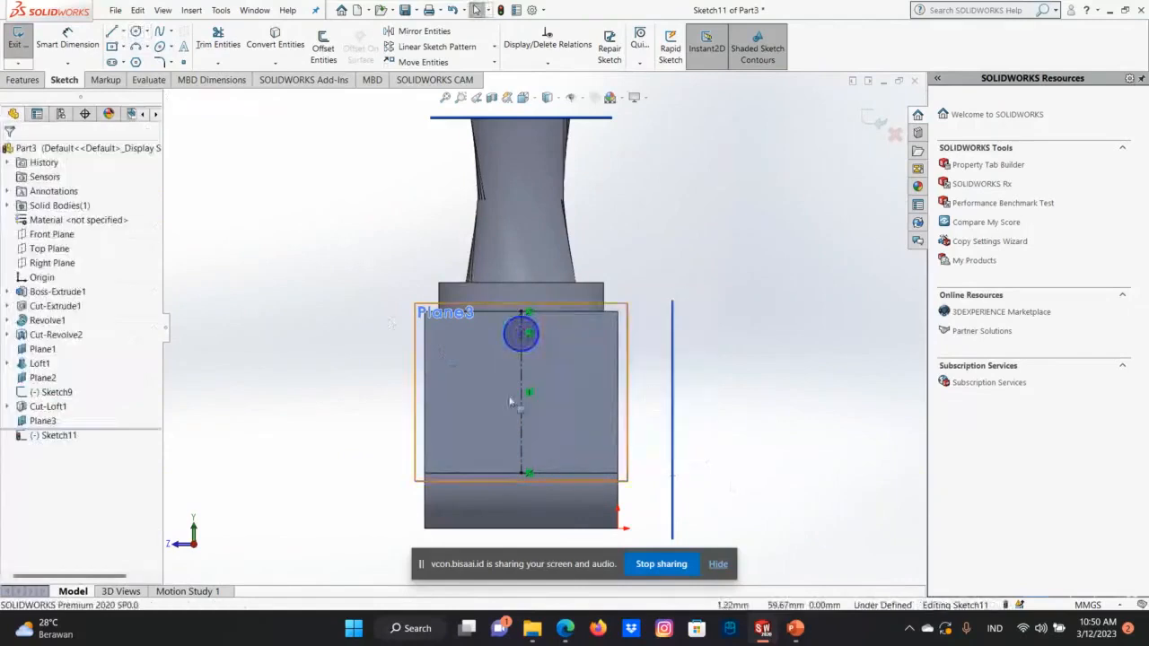
key("Left")
key("Left")
key("Left")
key("Left")
key("Left")
key("Left")
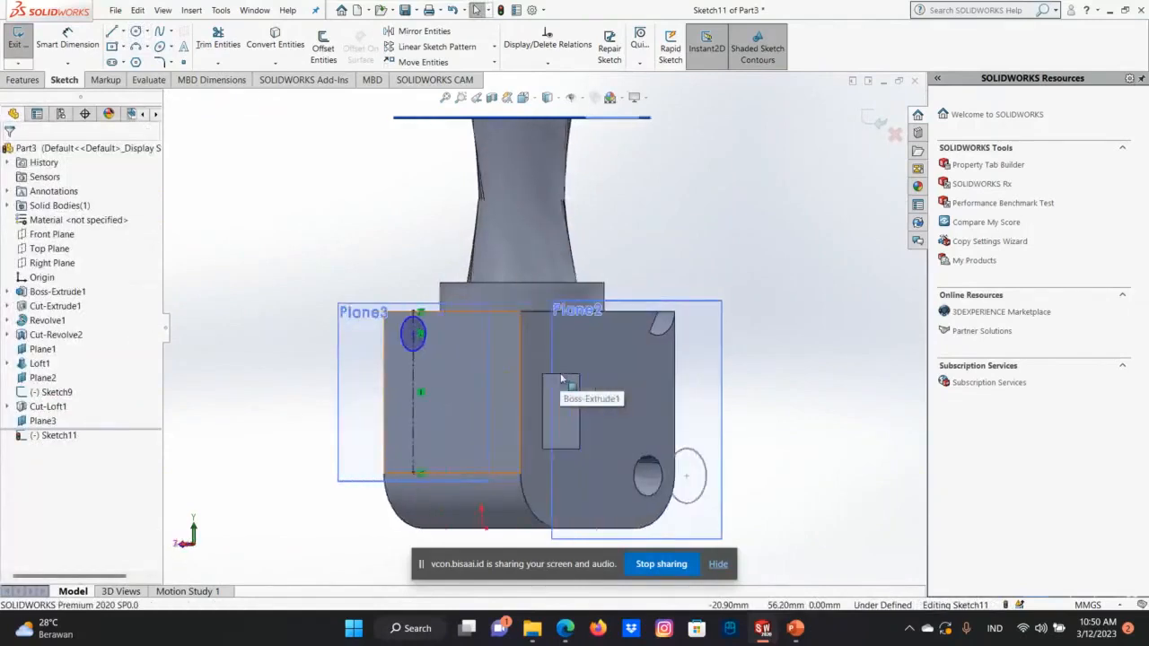
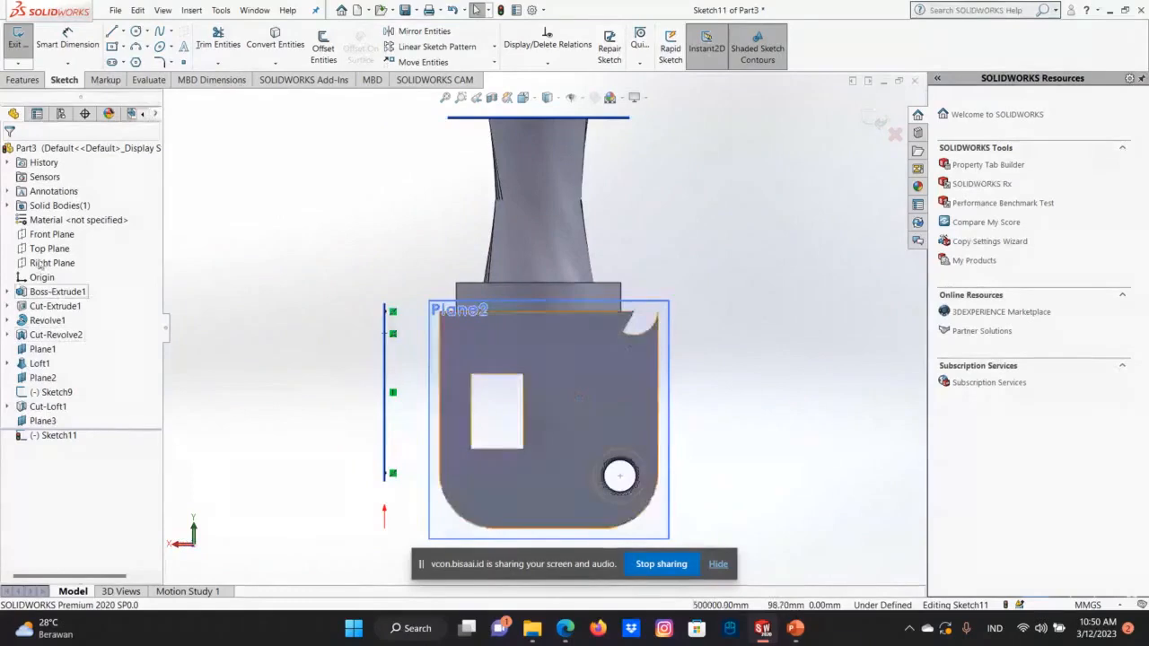
Examine the circle sketch on the offset plane from the front, the right and an angle between them.
right_click(38, 263)
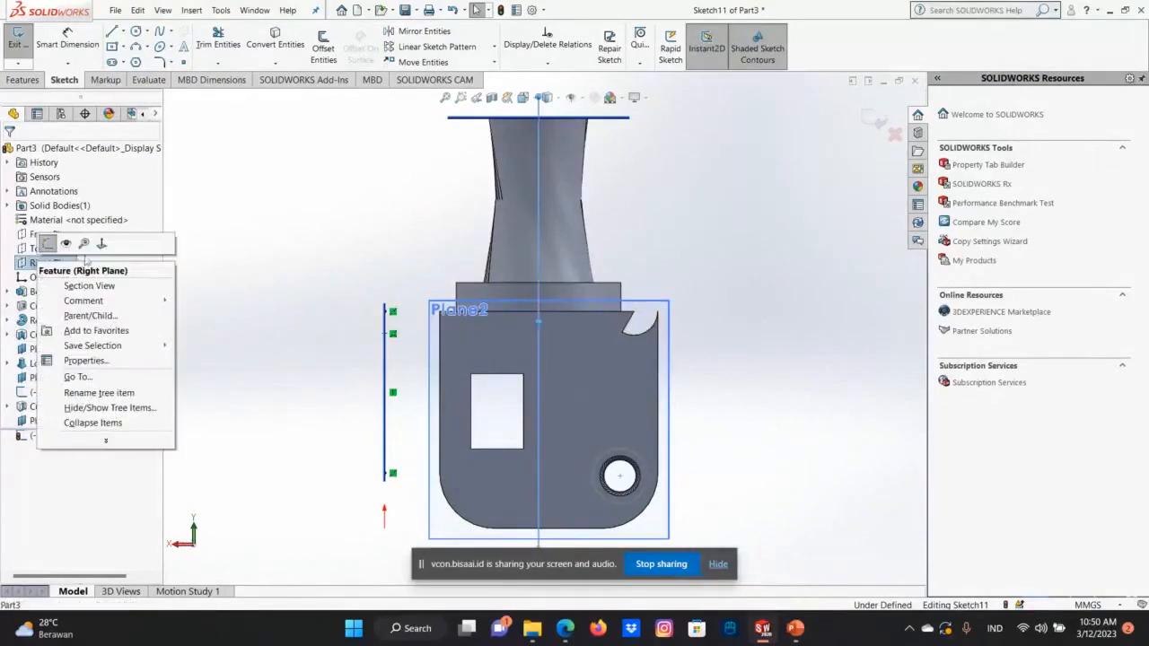
left_click(104, 248)
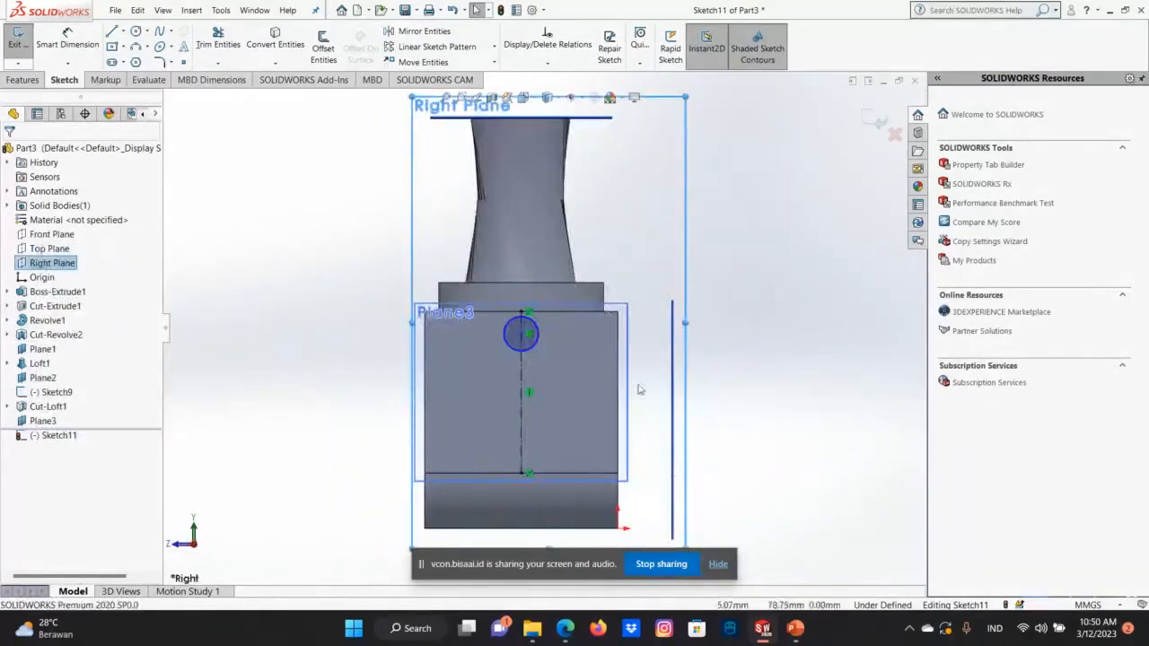
right_click(30, 232)
left_click(93, 219)
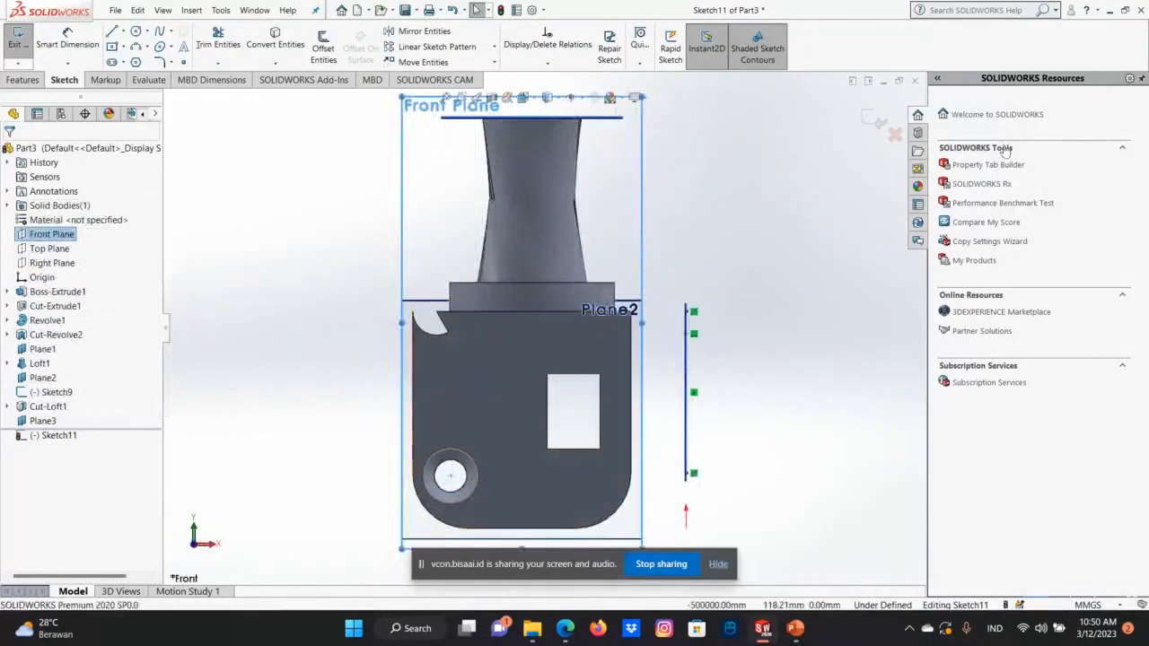
key("Left")
key("Left")
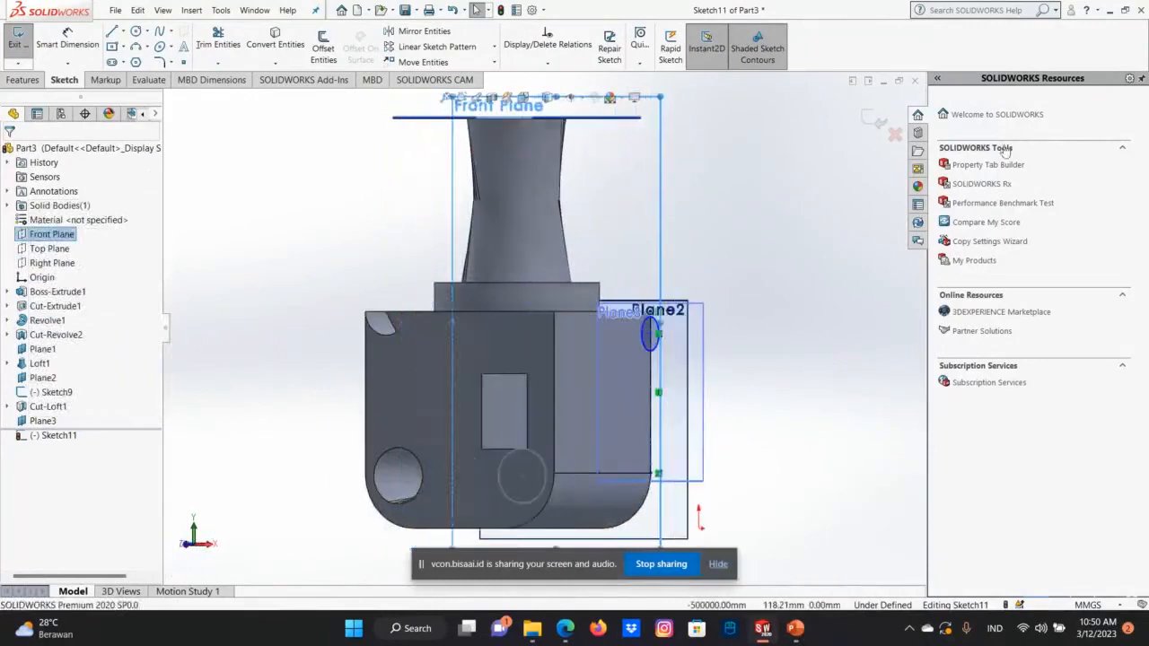
key("ctrl+1")
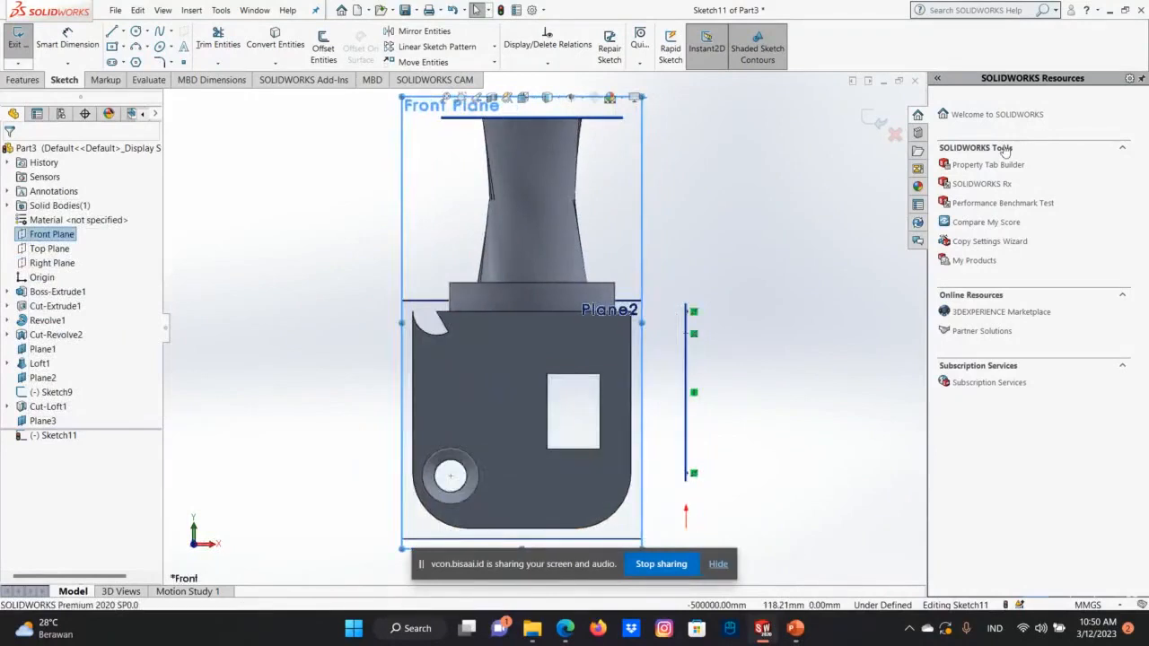
key("Left")
key("Left")
key("Left")
key("Left")
key("Left")
key("Left")
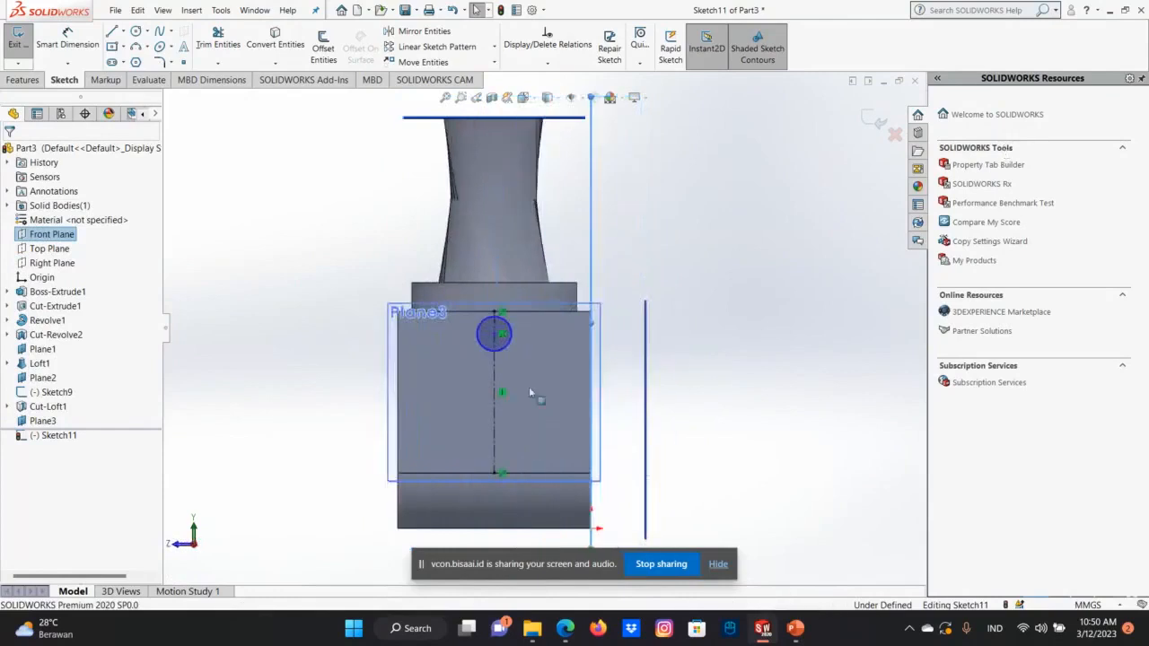
Undo the circle, the centerline, the sketch and the offset plane beside the base block.
left_click(139, 10)
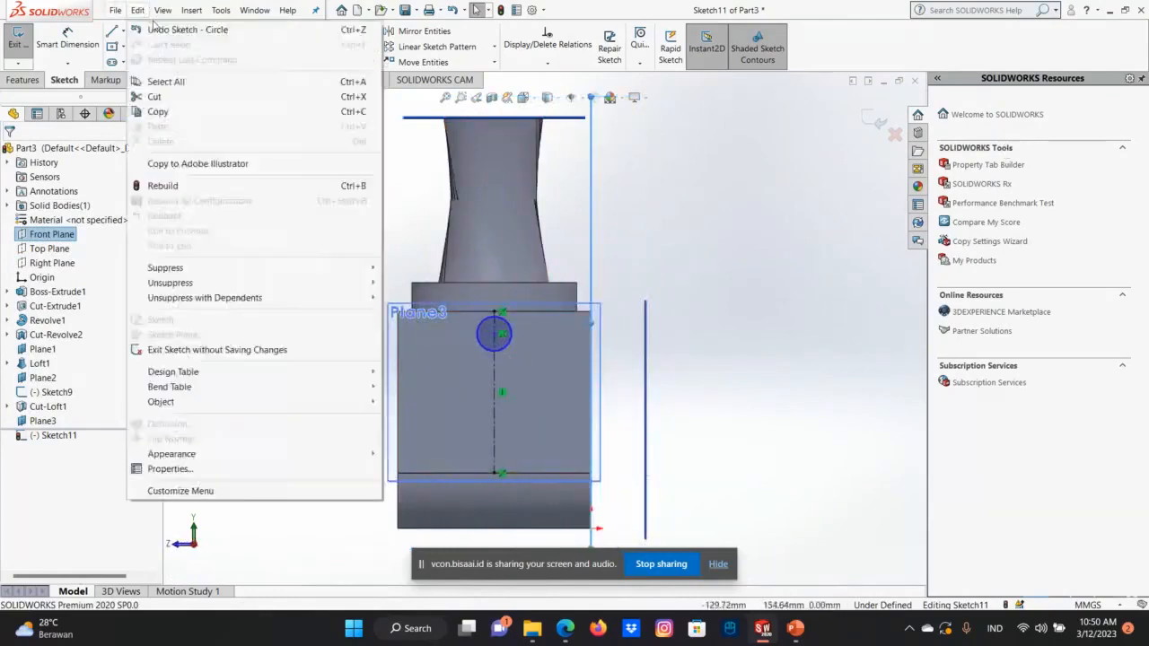
left_click(179, 29)
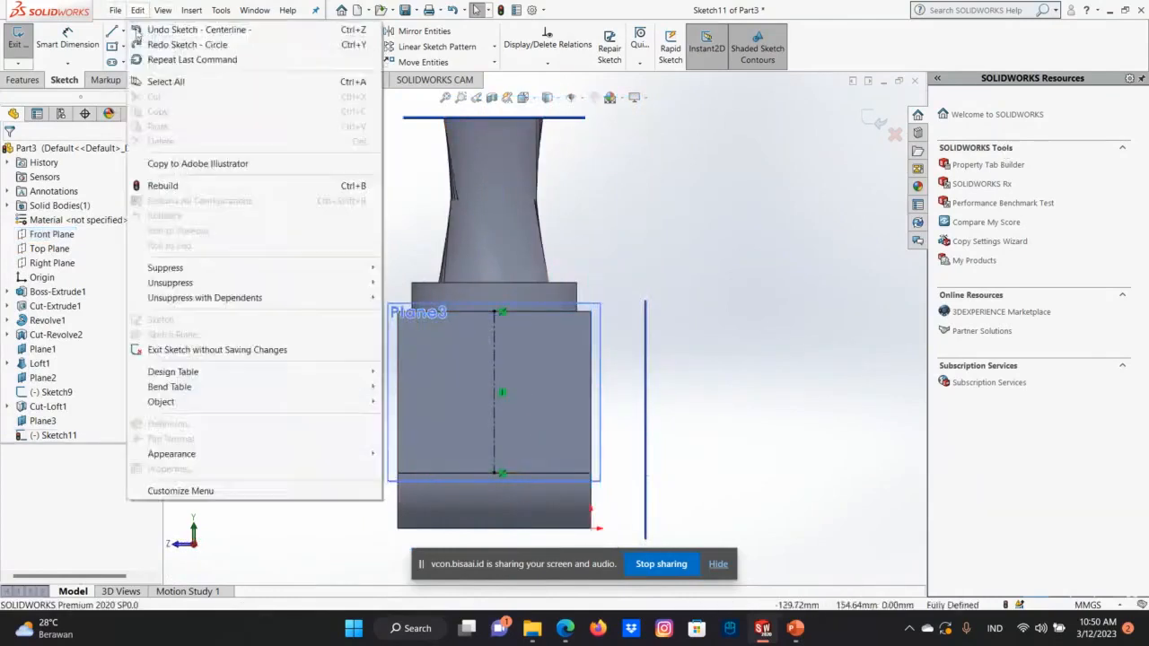
left_click(148, 30)
left_click(138, 9)
left_click(143, 29)
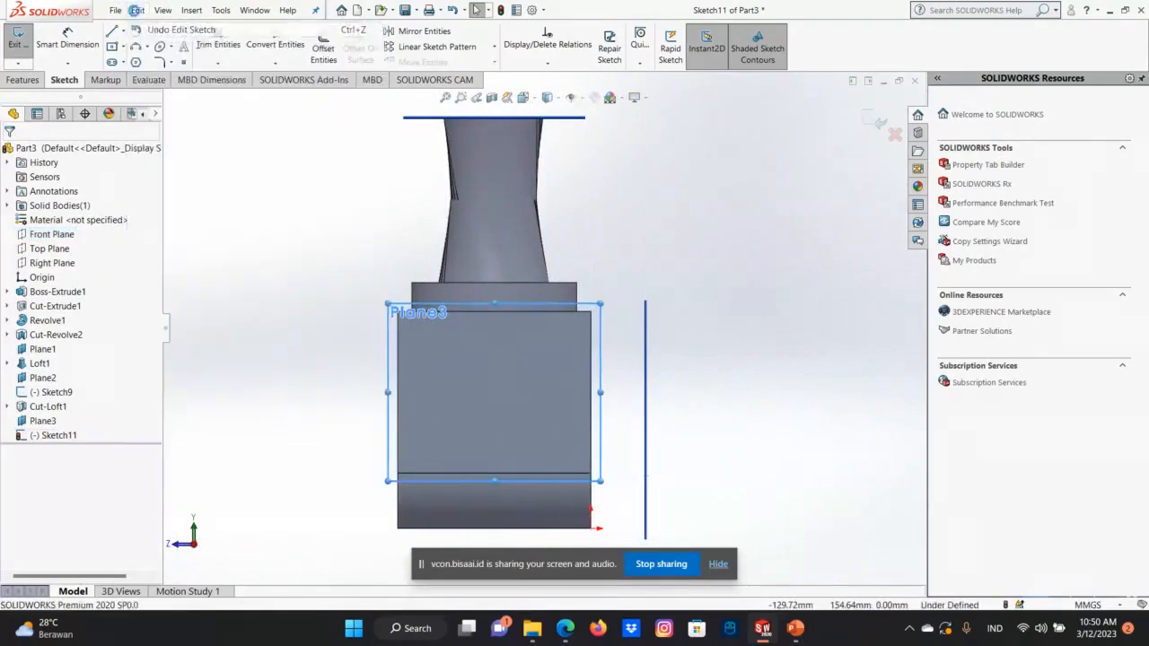
left_click(137, 10)
left_click(149, 30)
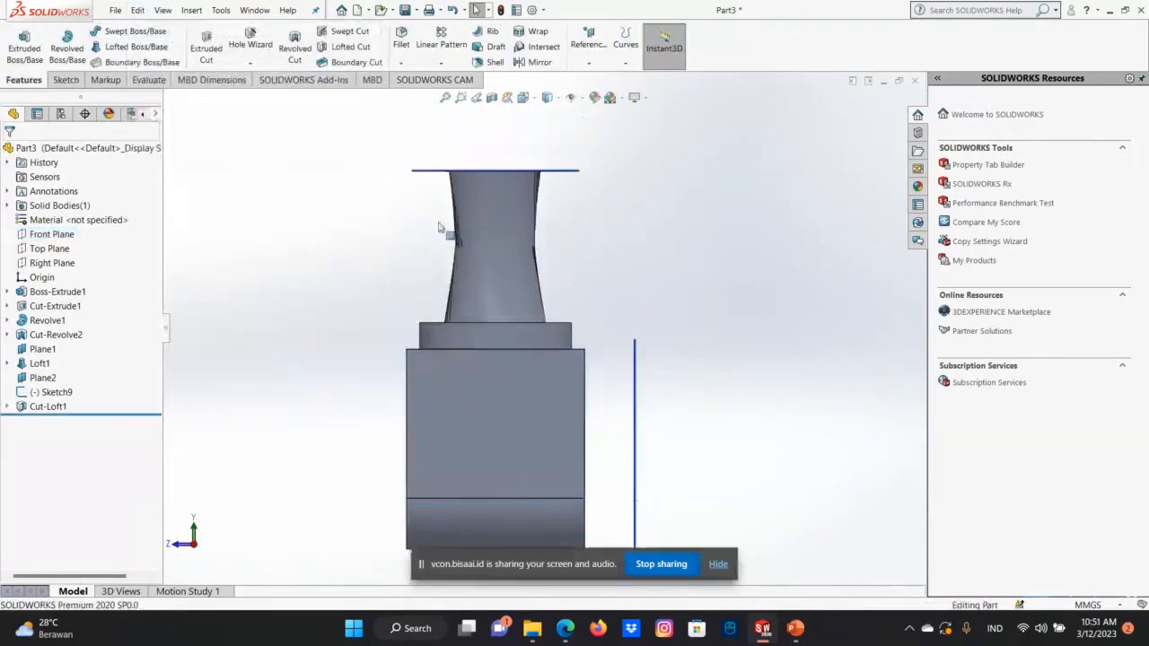
Start a sketch directly on the flat side face of the base block.
left_click(134, 10)
mouse_move(114, 10)
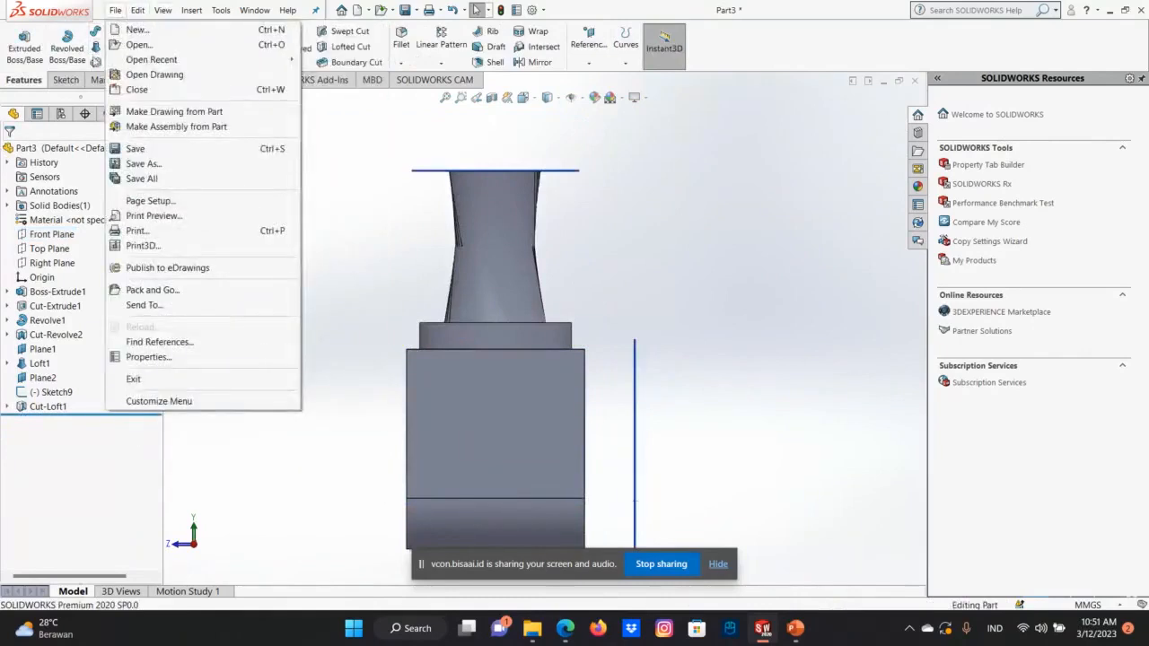
left_click(65, 78)
left_click(452, 365)
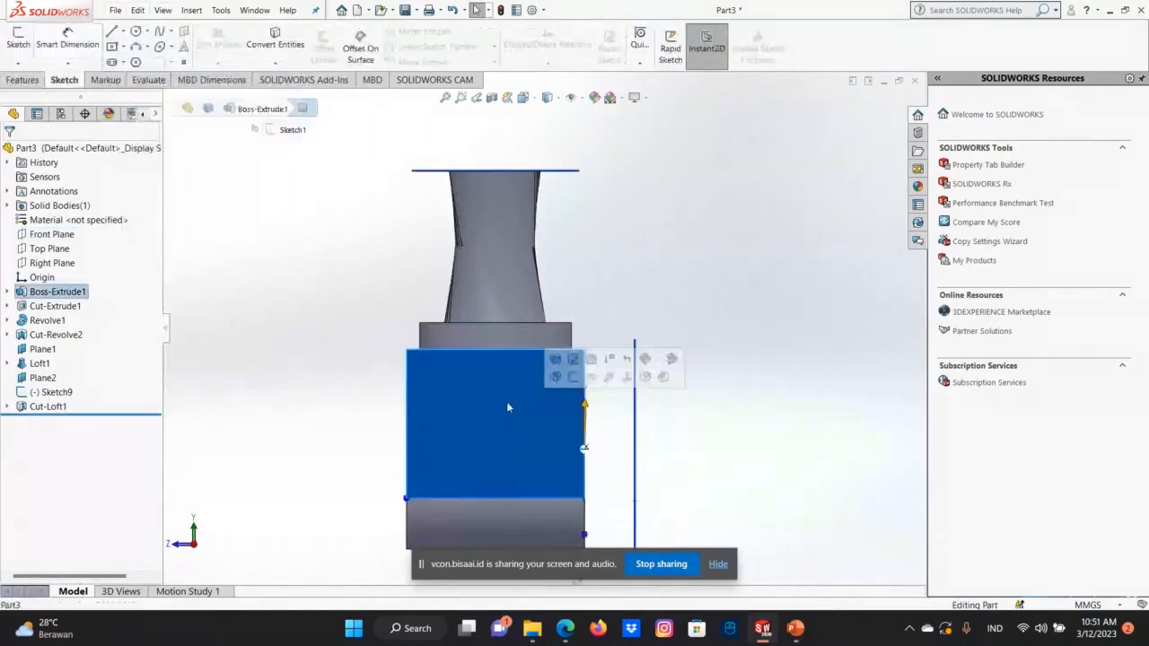
right_click(508, 402)
left_click(533, 318)
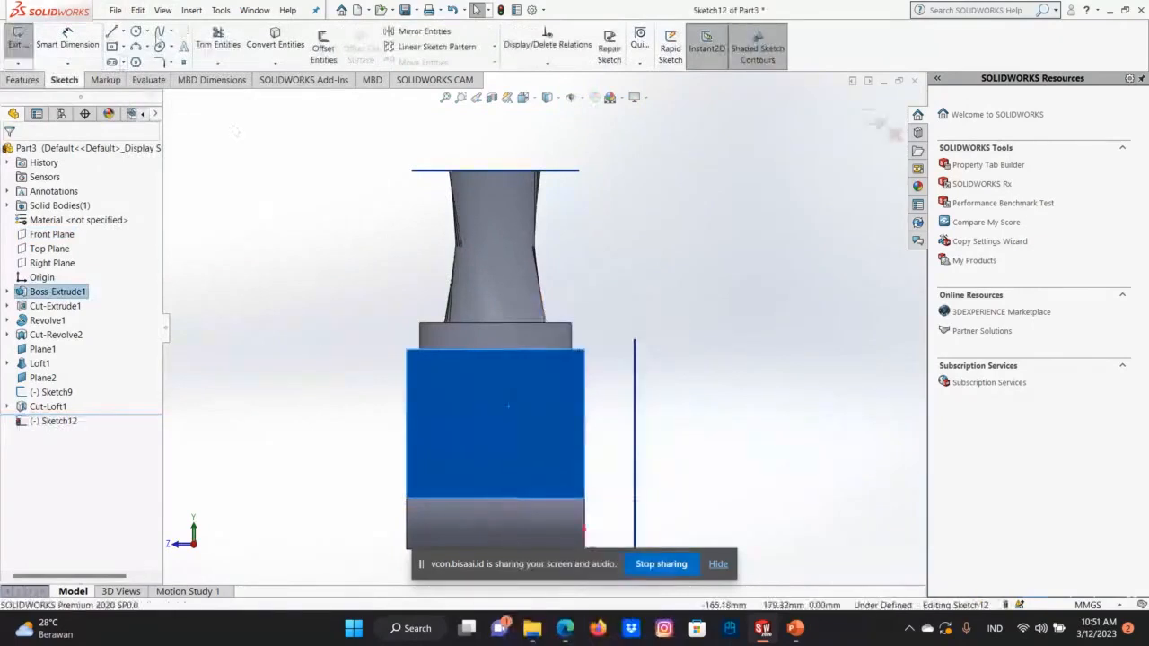
left_click(135, 30)
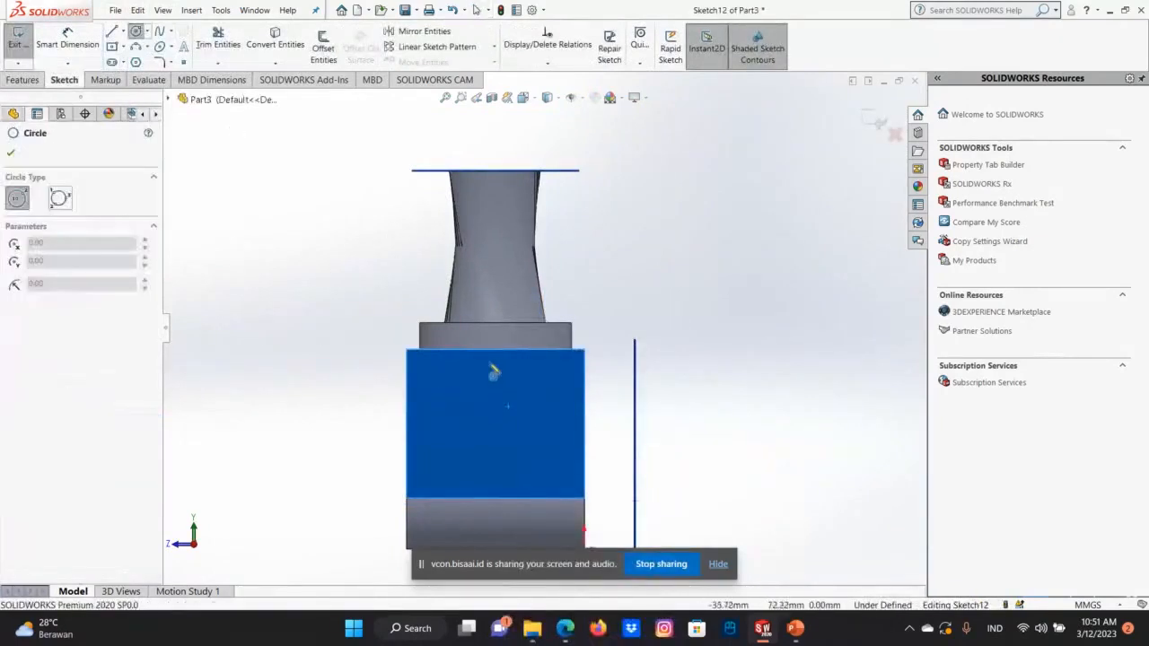
left_click(488, 362)
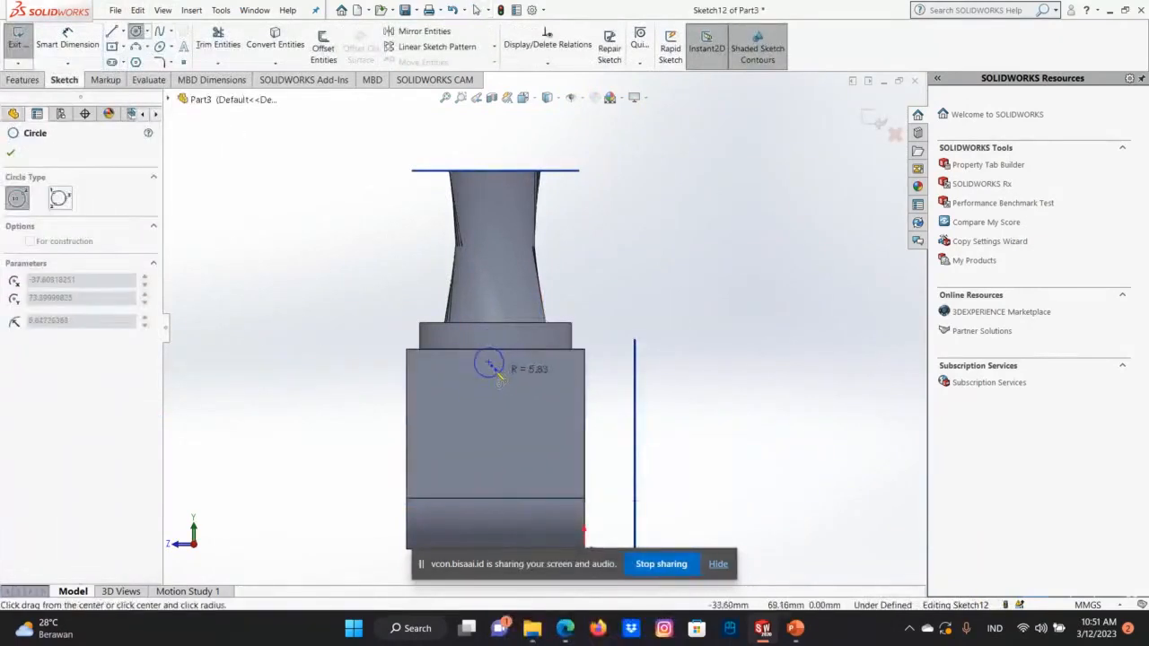
right_click(499, 377)
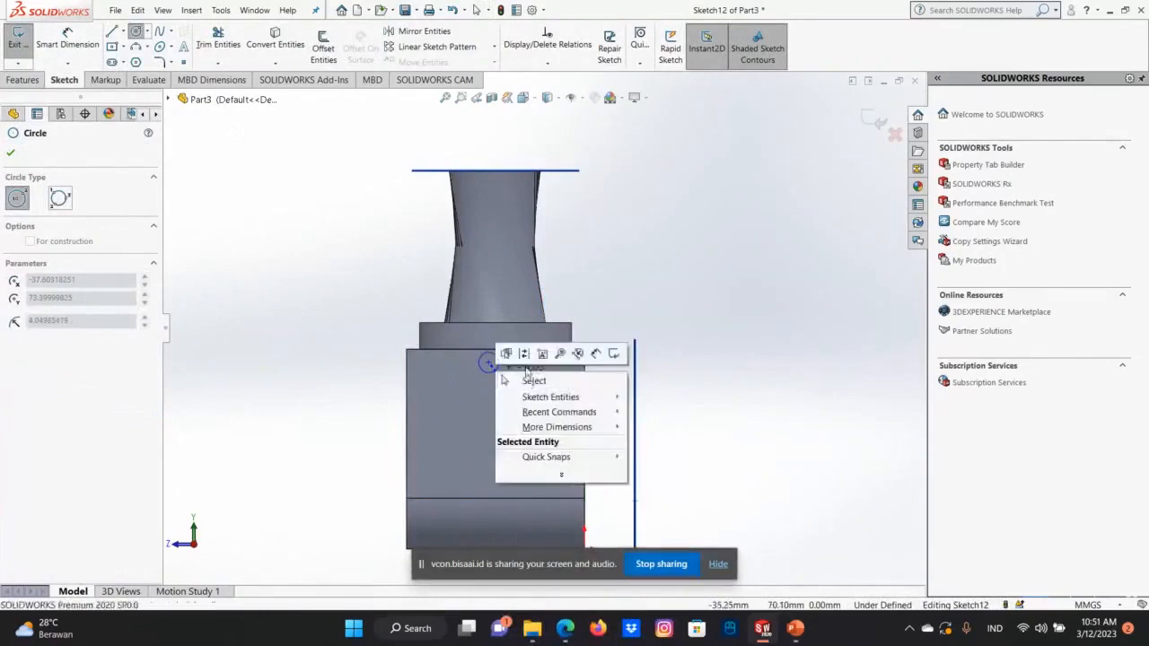
left_click(531, 382)
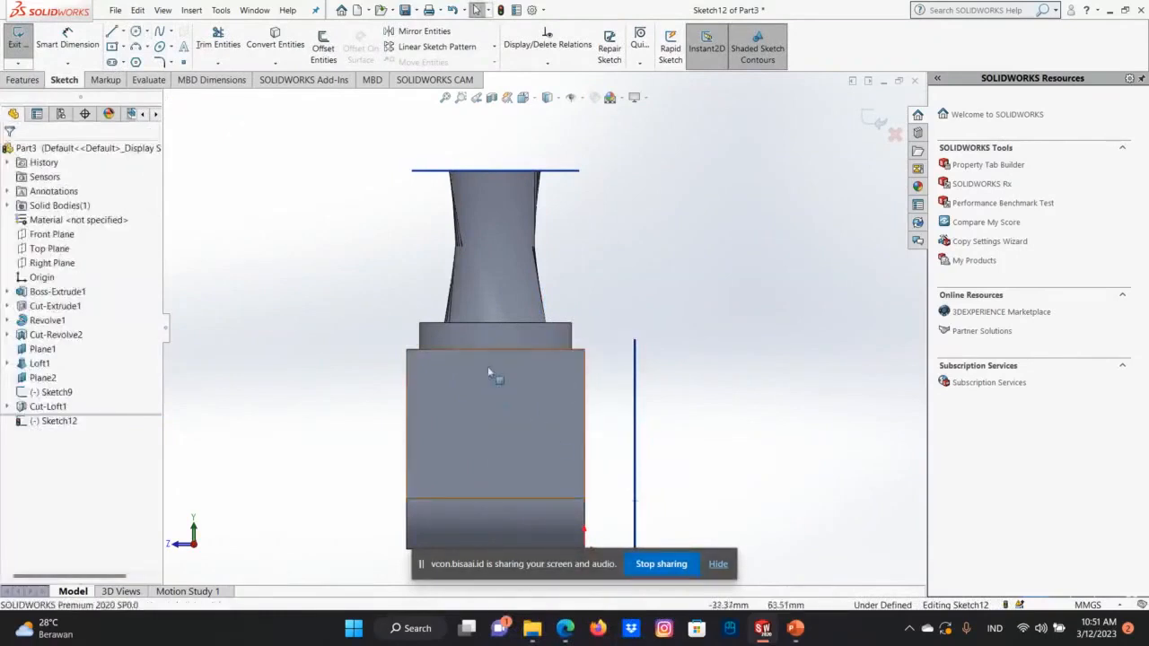
Draw a vertical centerline about 18 mm long down from the midpoint of the side face's upper edge.
left_click(123, 32)
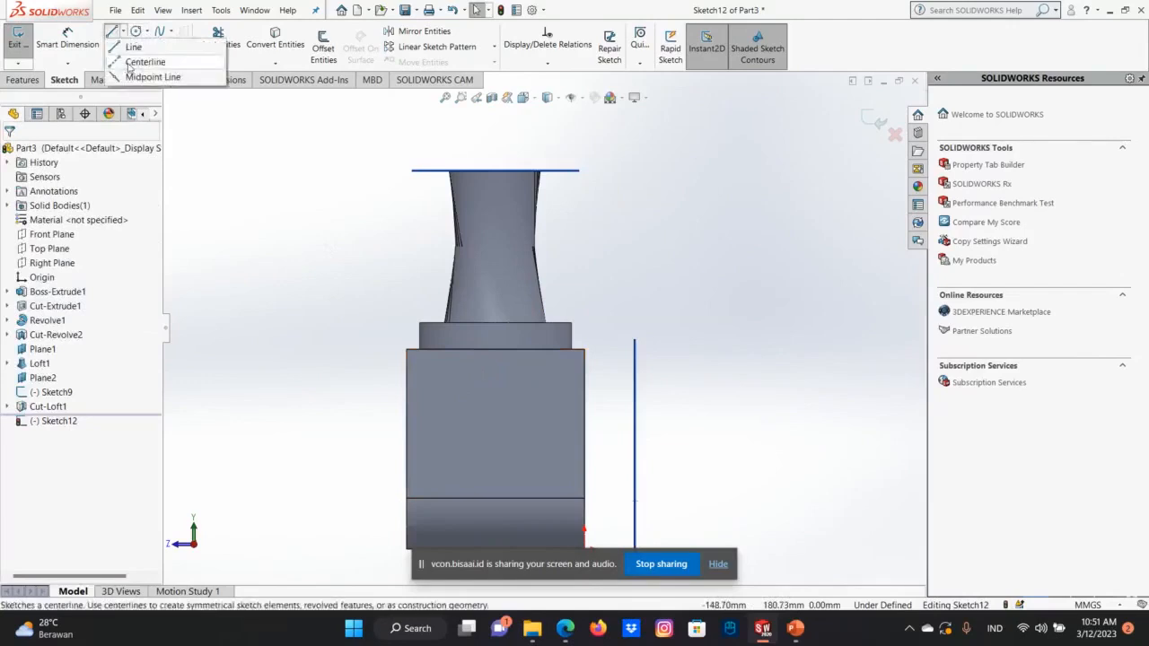
left_click(130, 62)
left_click(494, 351)
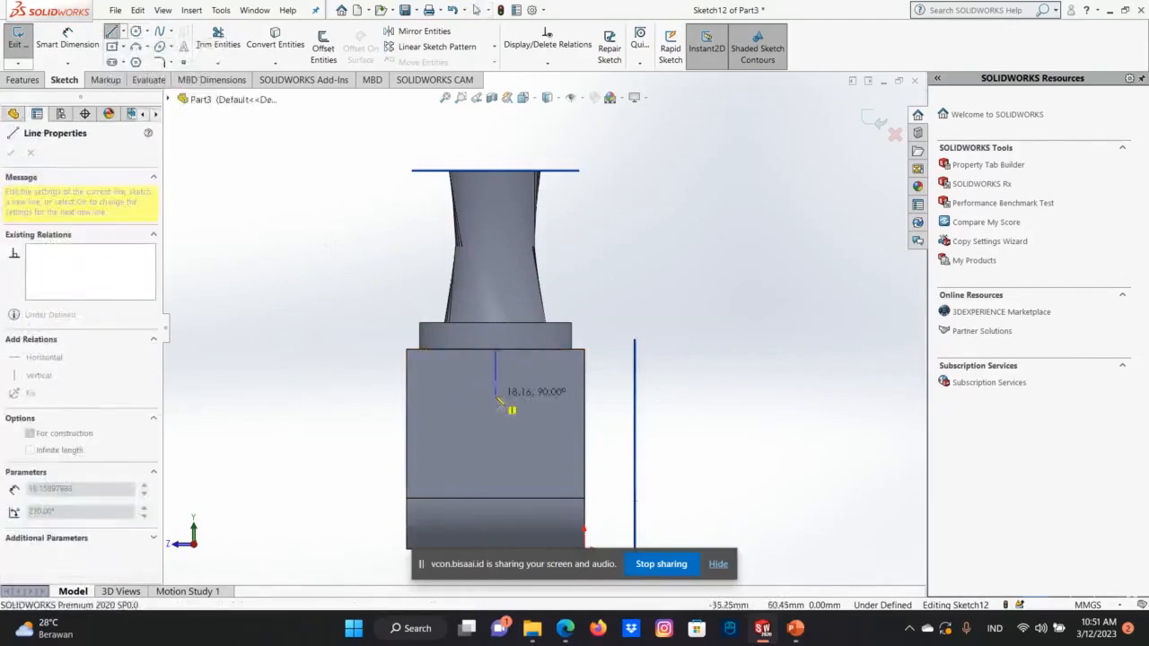
left_click(499, 402)
right_click(503, 405)
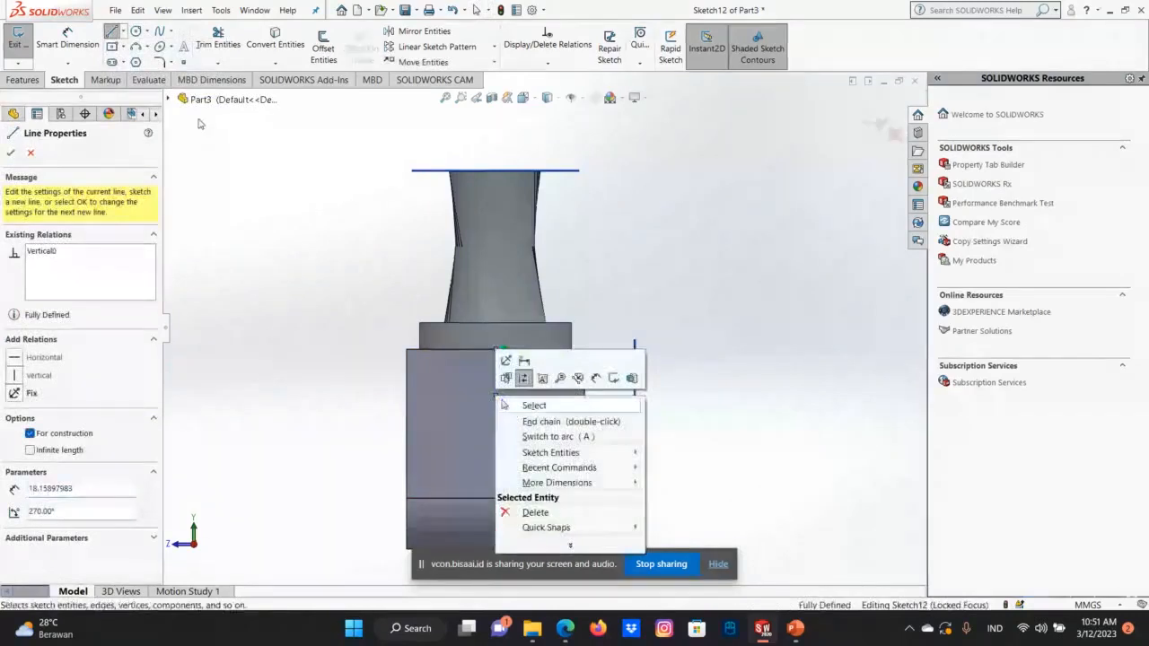
left_click(136, 31)
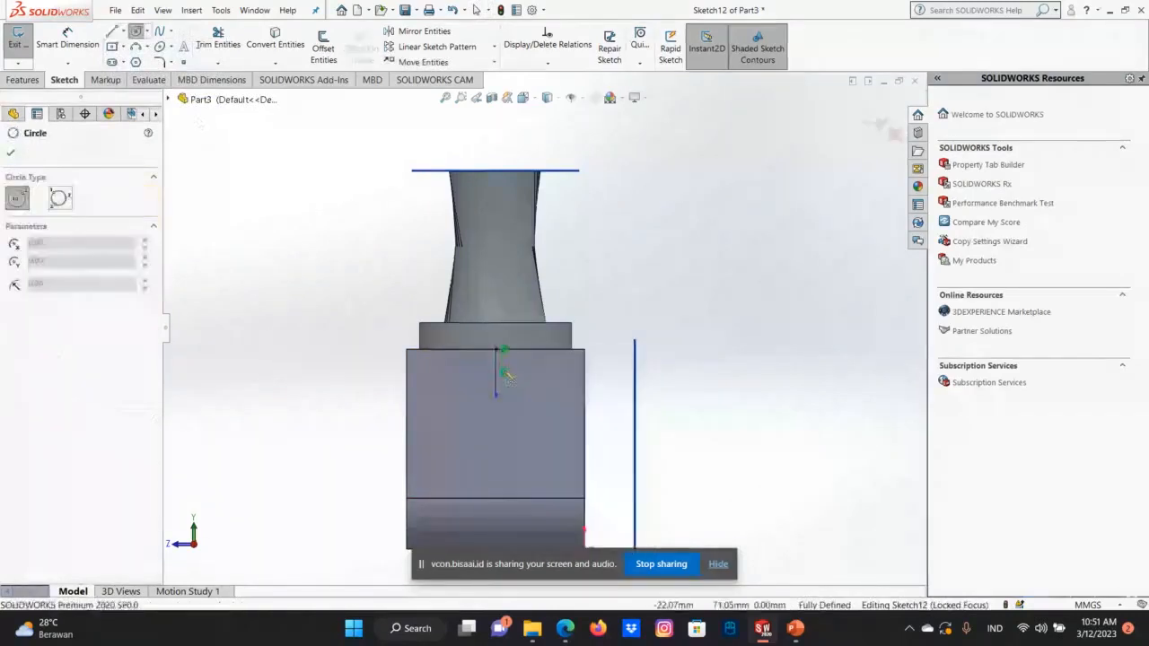
left_click(495, 371)
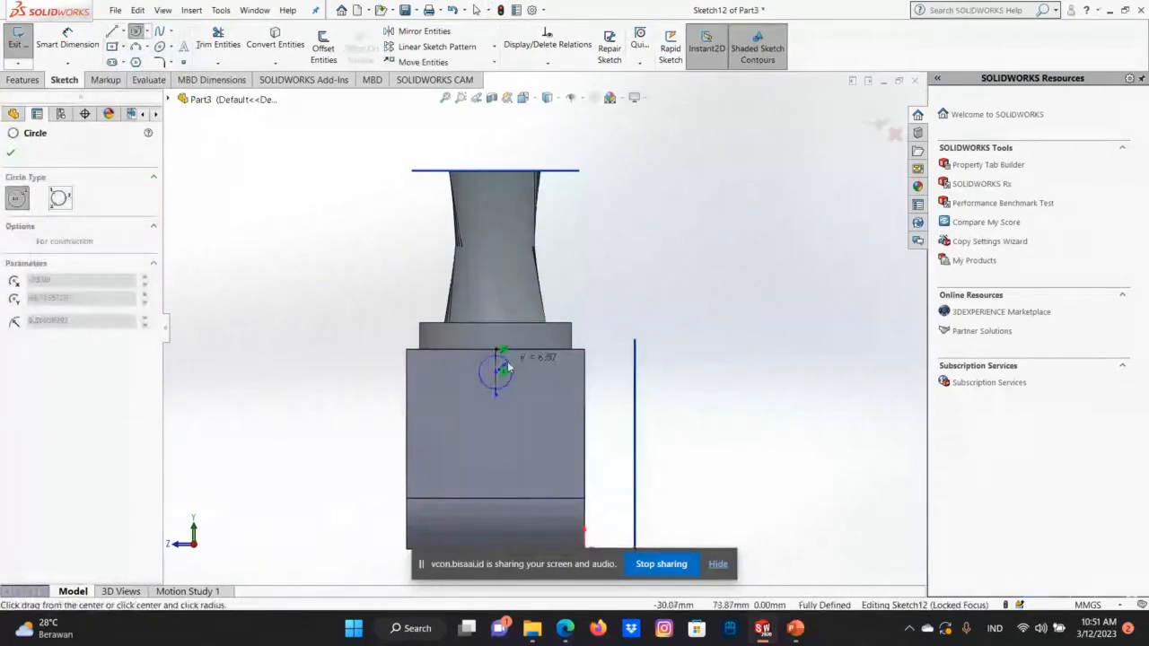
right_click(507, 360)
left_click(535, 371)
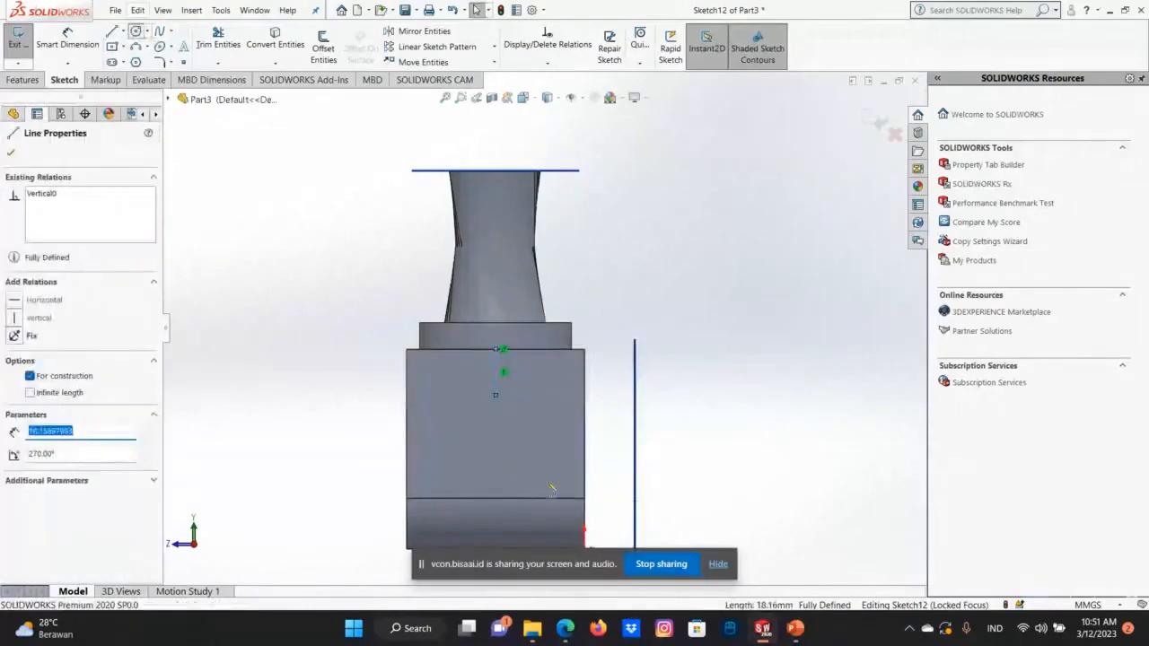
Sketch a circle centred on the midpoint of the short centerline on the side face.
left_click(135, 30)
left_click(496, 371)
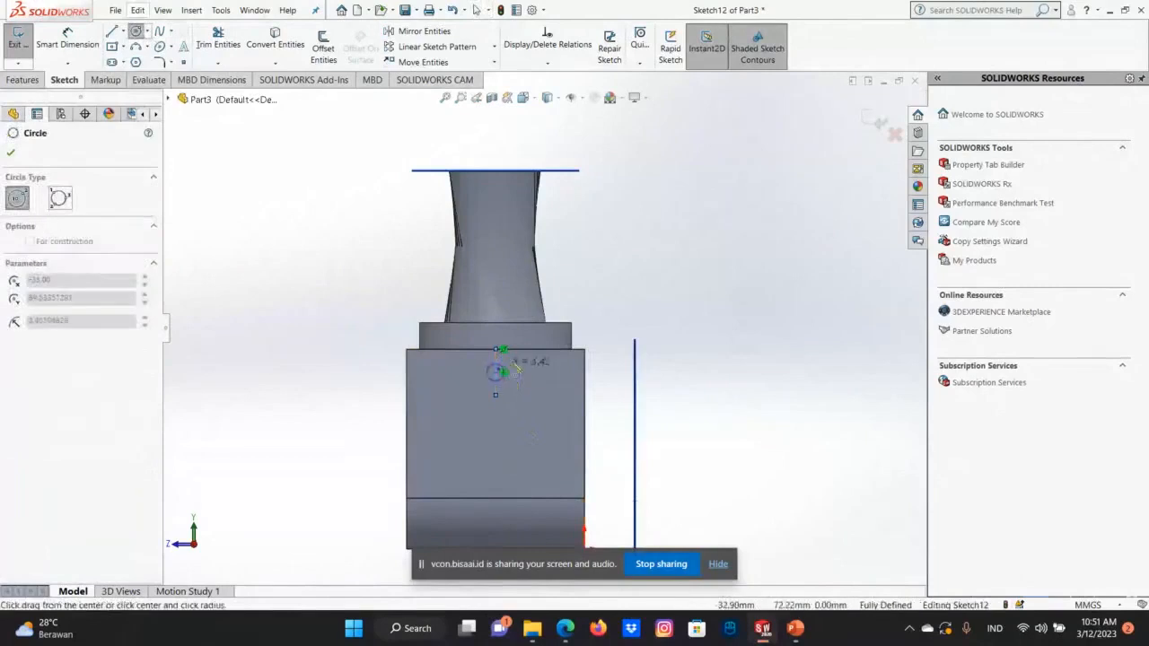
right_click(512, 365)
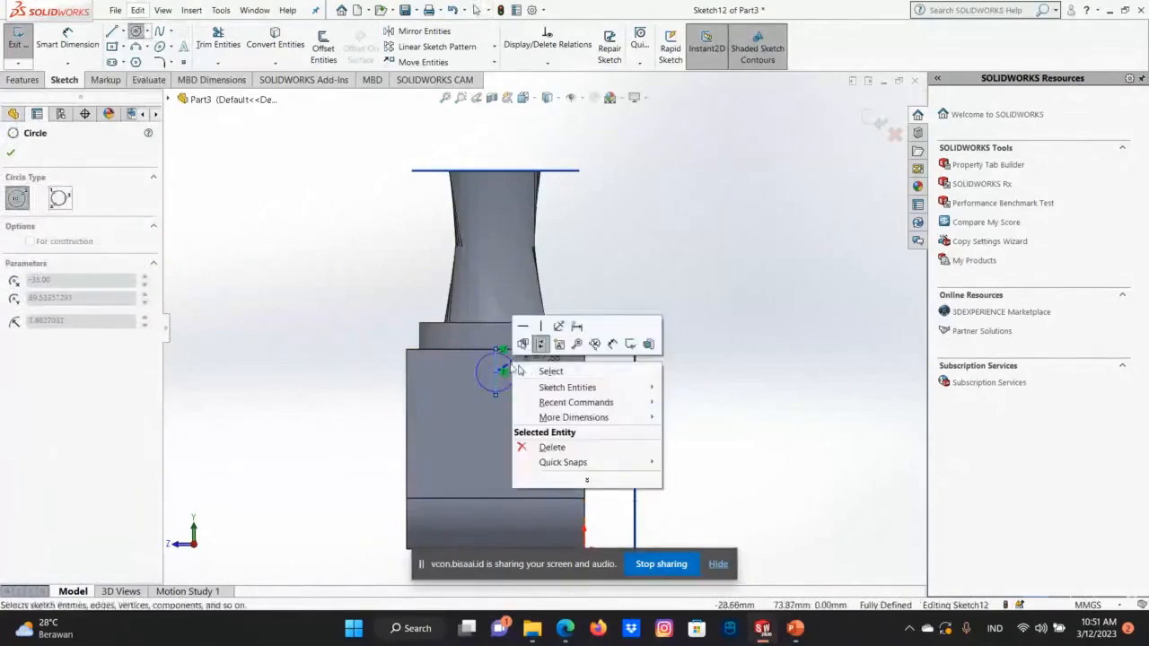
left_click(527, 375)
right_click(512, 368)
left_click(541, 375)
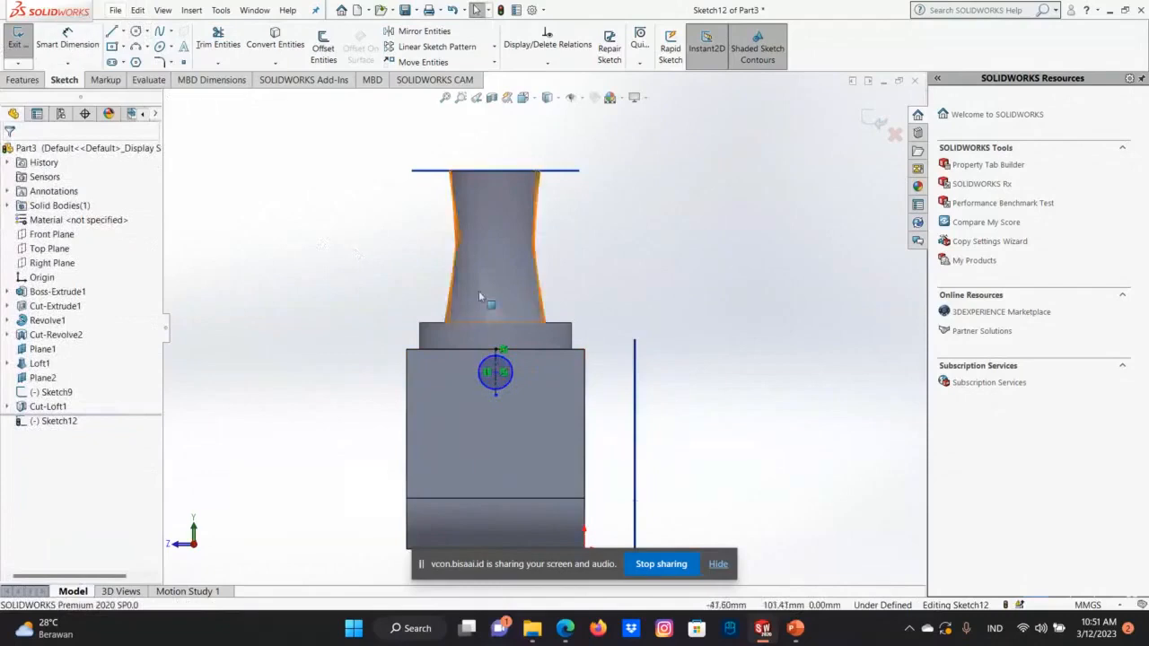
View the model straight on to the Front Plane so the circle sketch is seen edge-on.
middle_click_drag(480, 296, 701, 398)
key("ctrl+8")
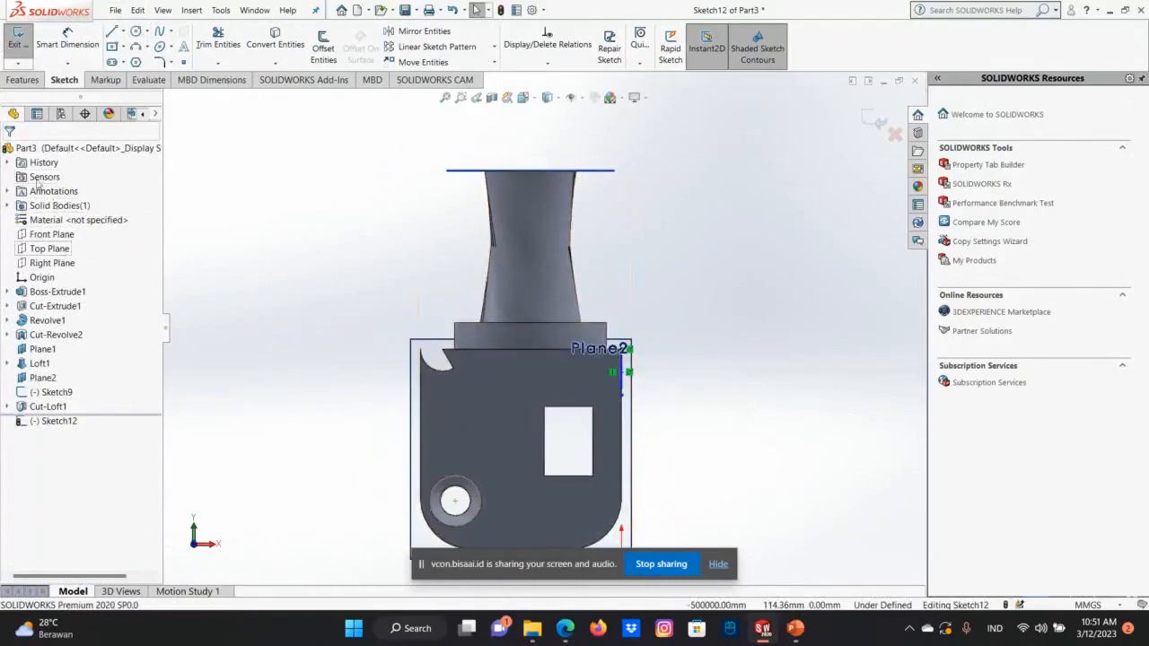
right_click(59, 235)
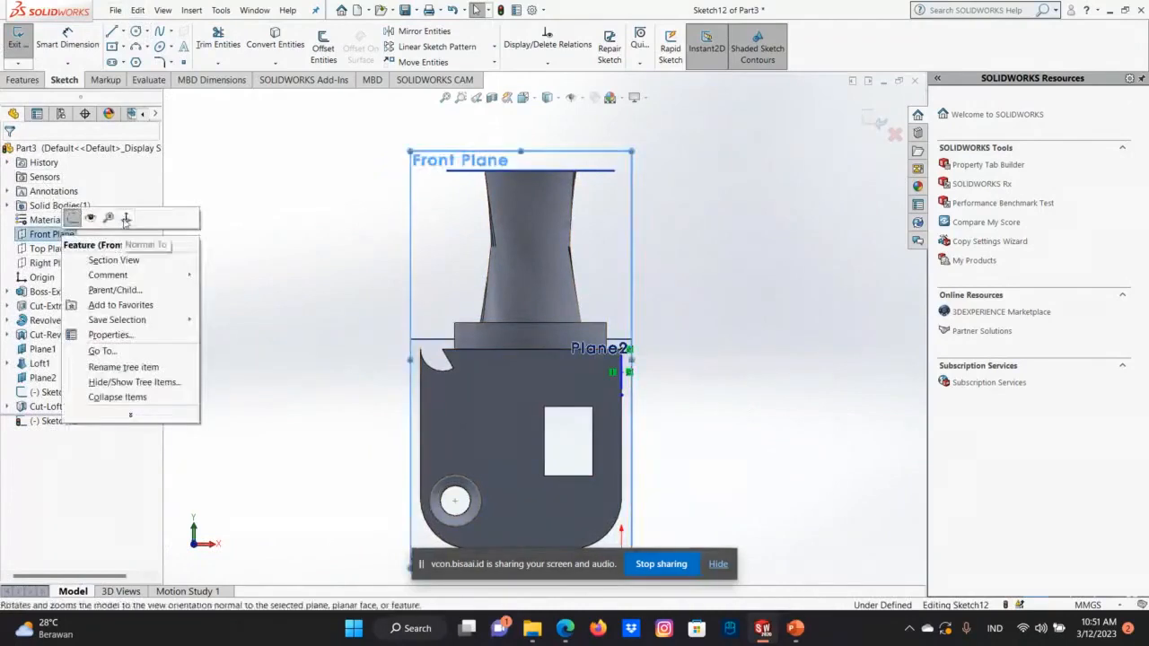
left_click(125, 223)
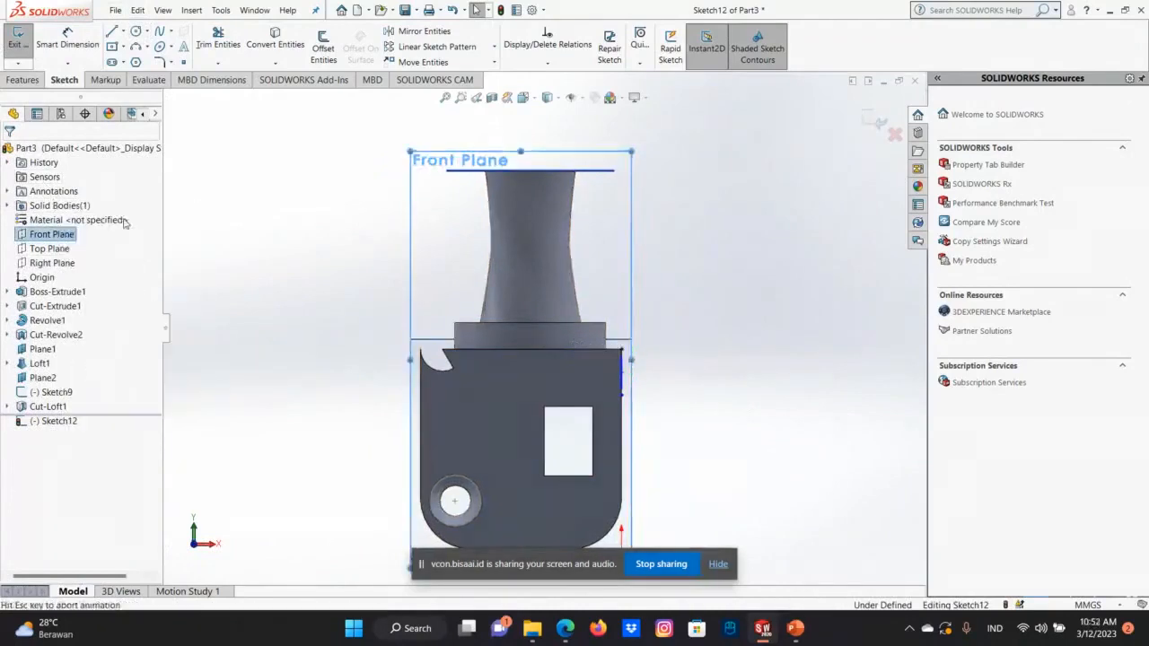
right_click(54, 239)
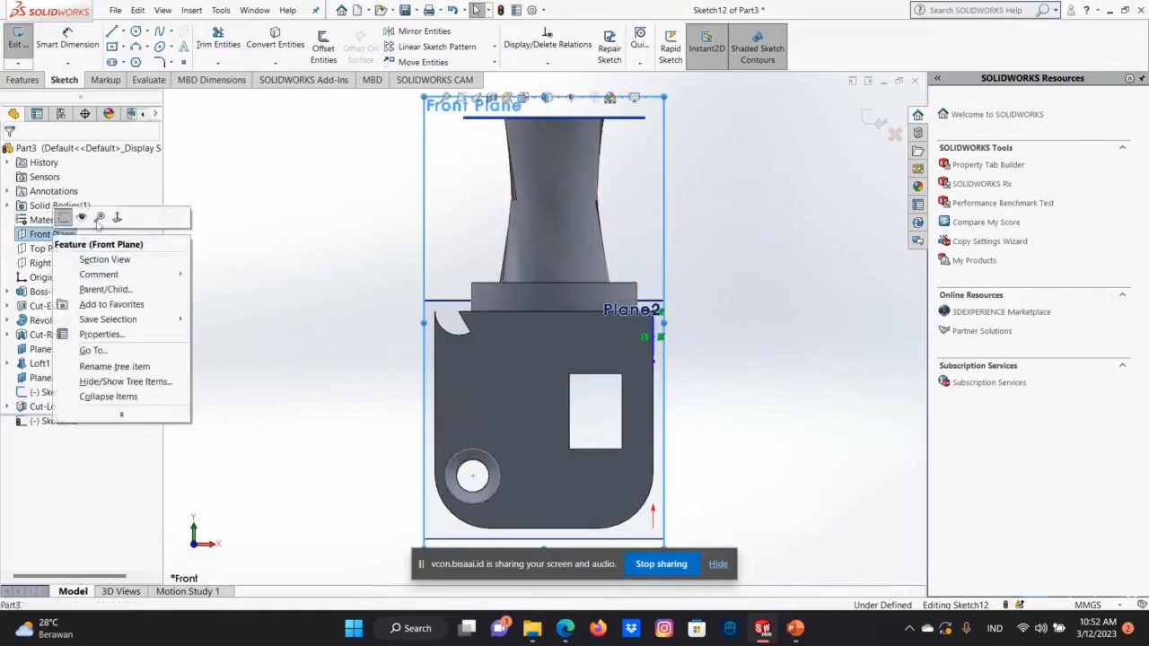
left_click(147, 46)
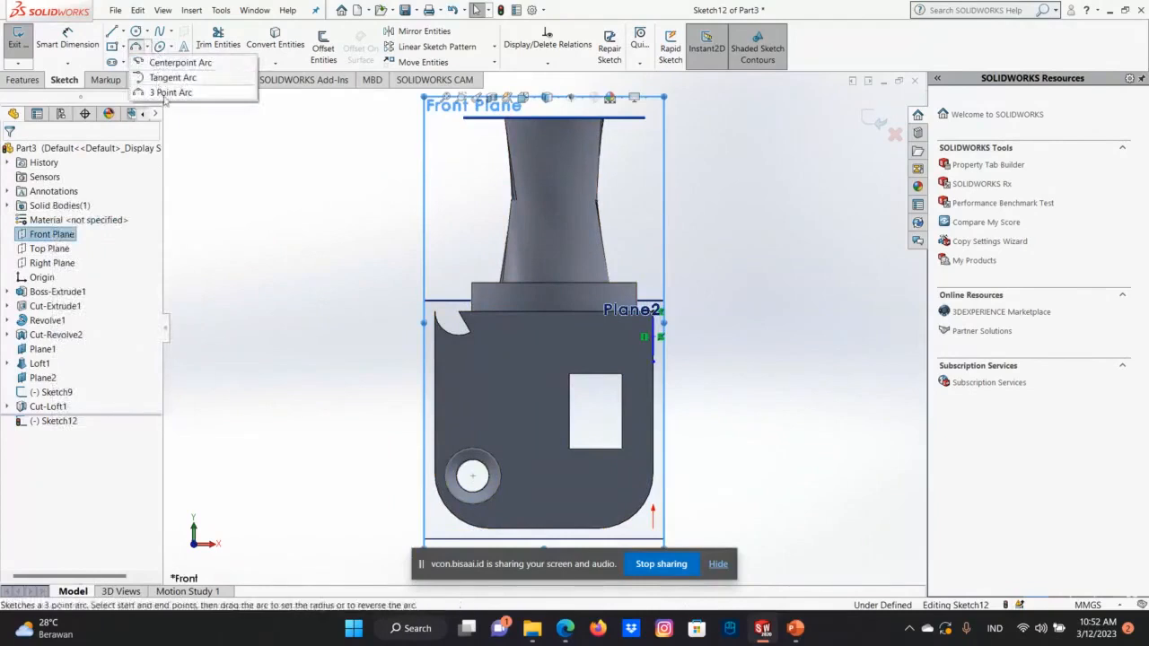
left_click(167, 92)
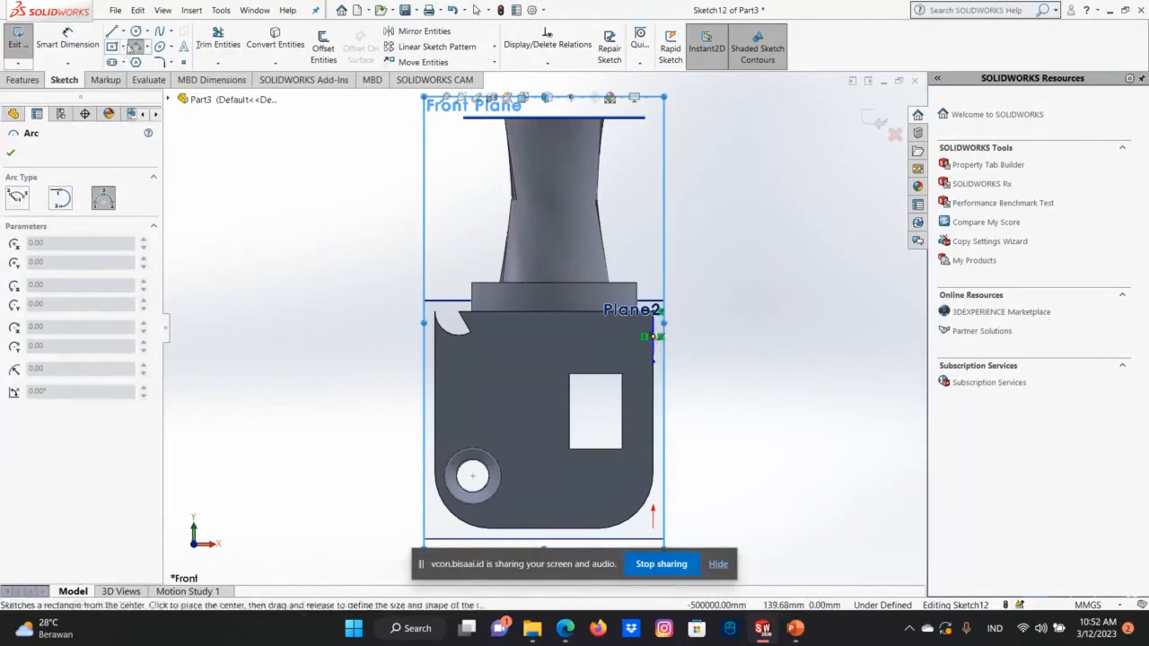
left_click(124, 62)
left_click(135, 78)
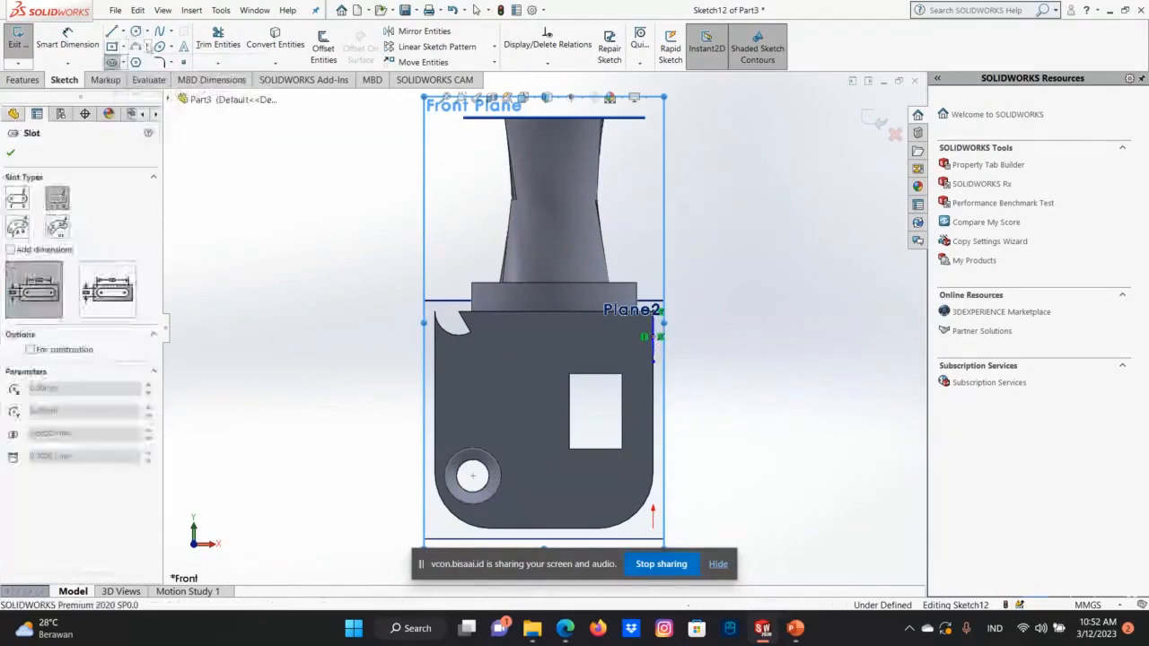
left_click(159, 47)
left_click(147, 46)
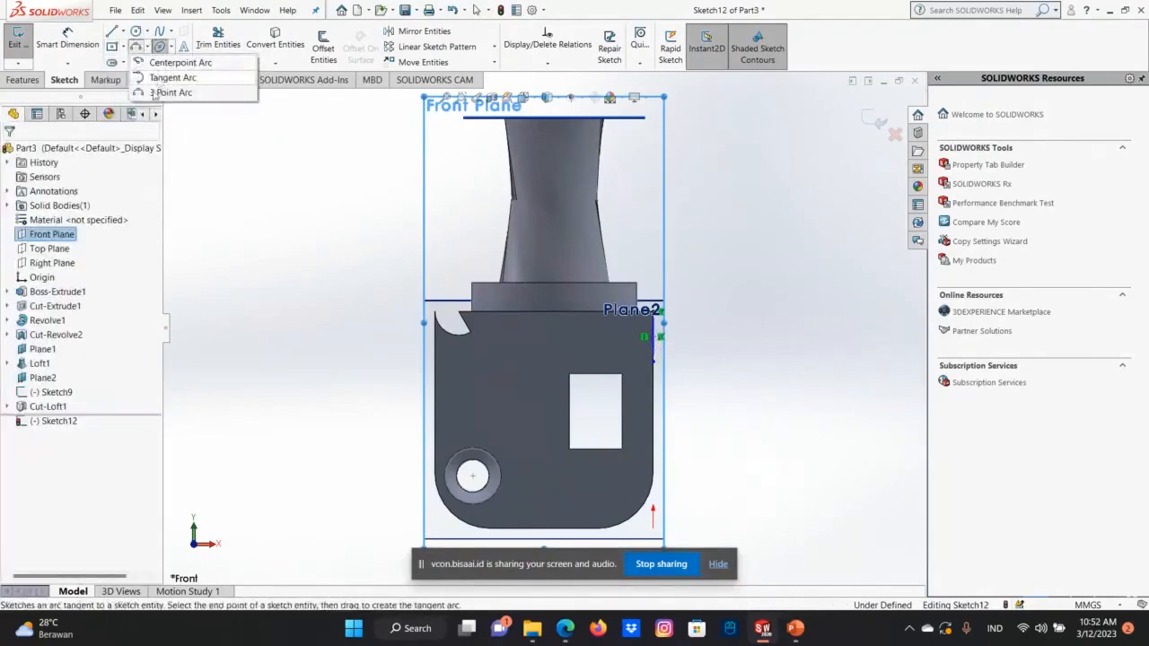
left_click(167, 78)
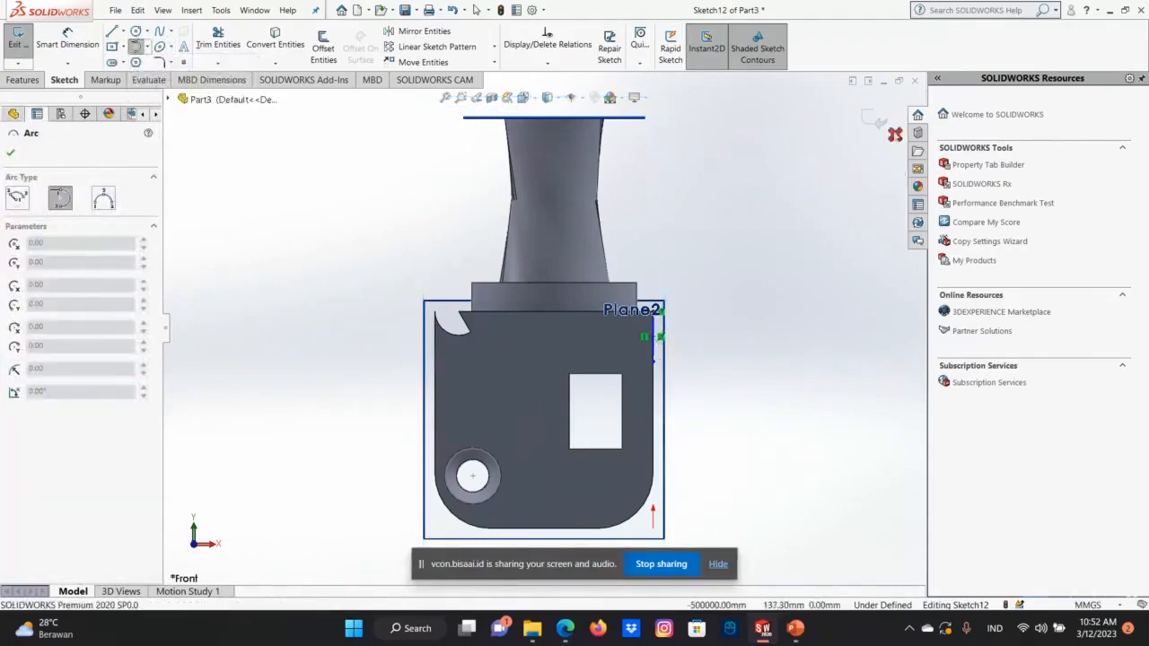
left_click(895, 134)
left_click(708, 235)
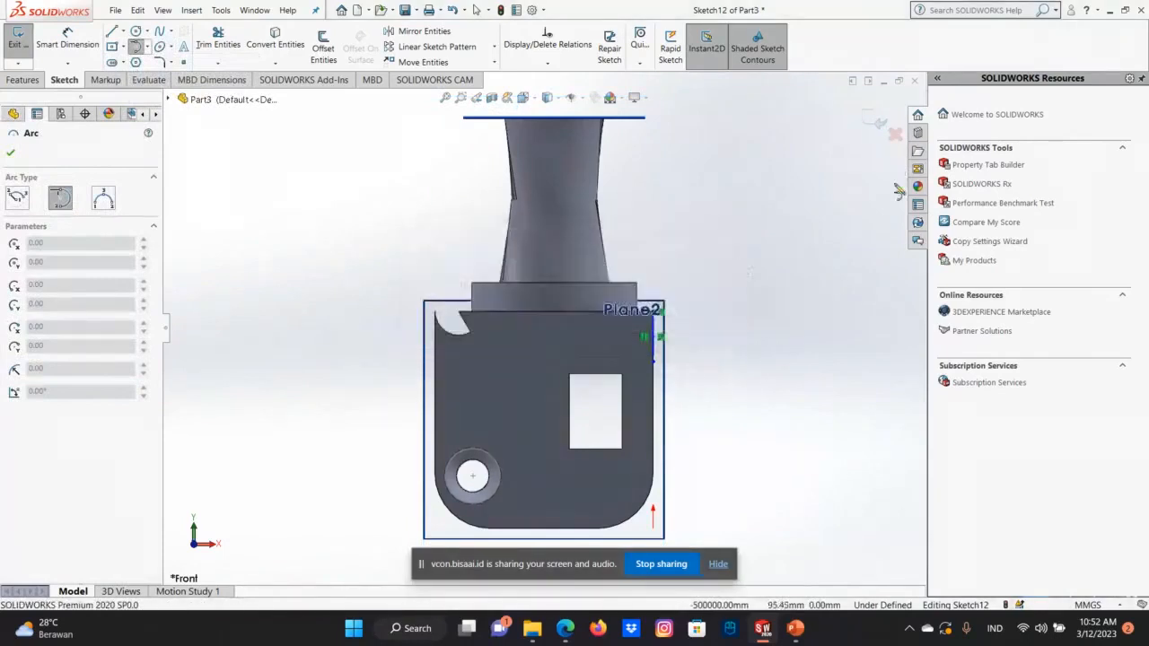
Close the side-face circle sketch and start a new sketch on the Front Plane.
left_click(877, 119)
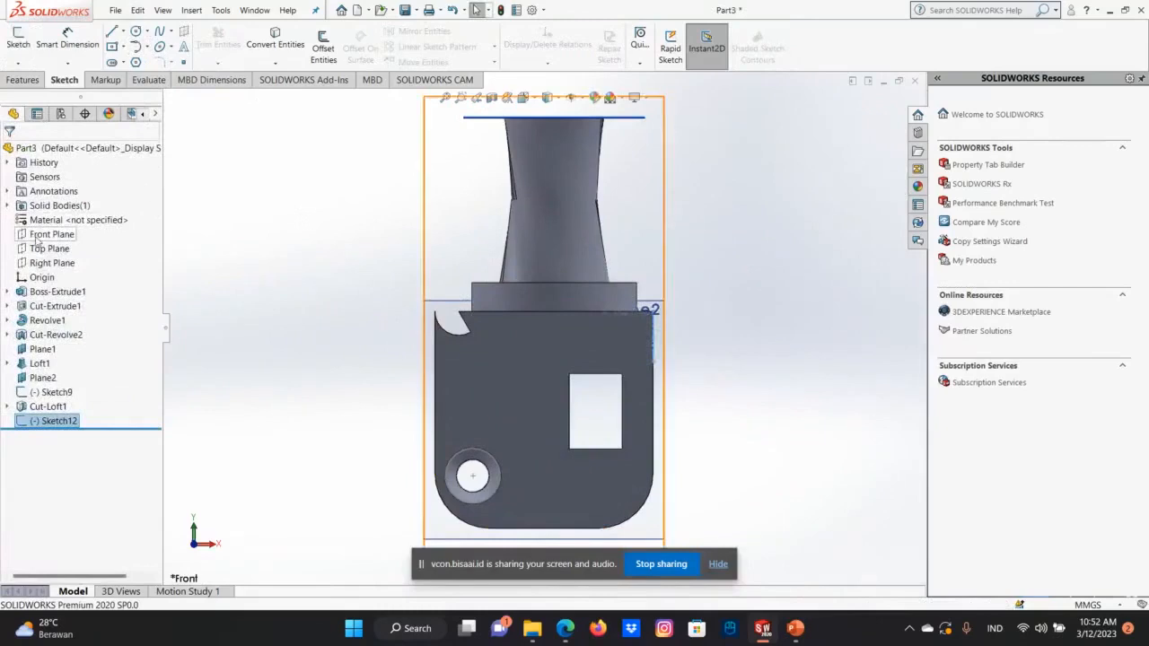
right_click(39, 239)
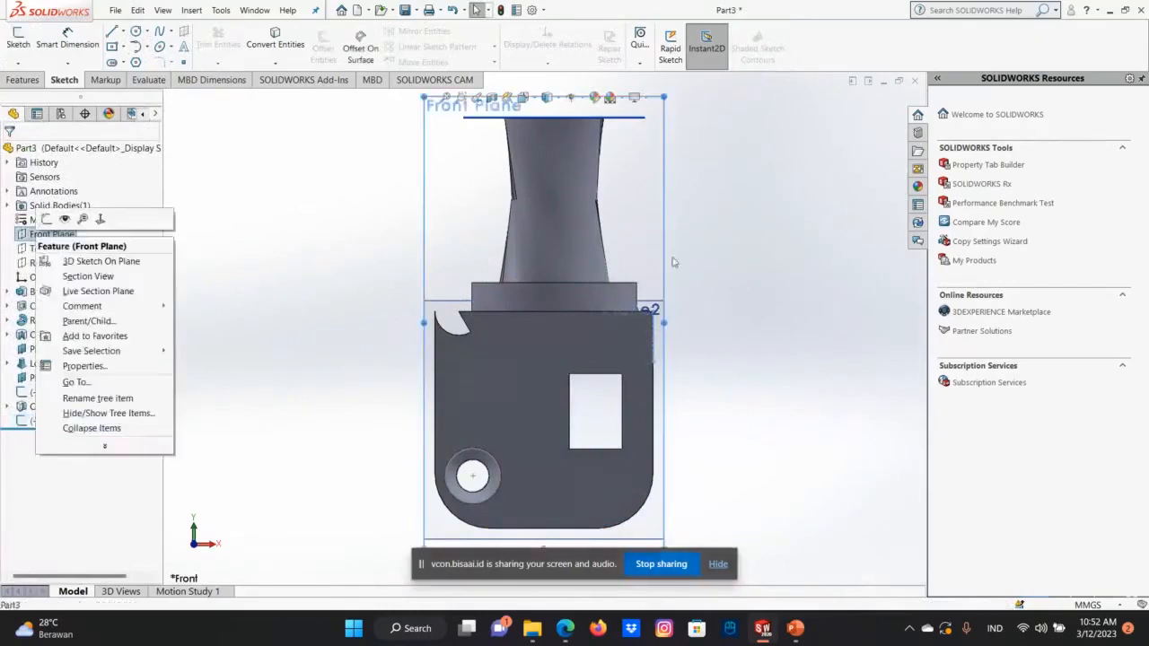
left_click(675, 329)
left_click(41, 235)
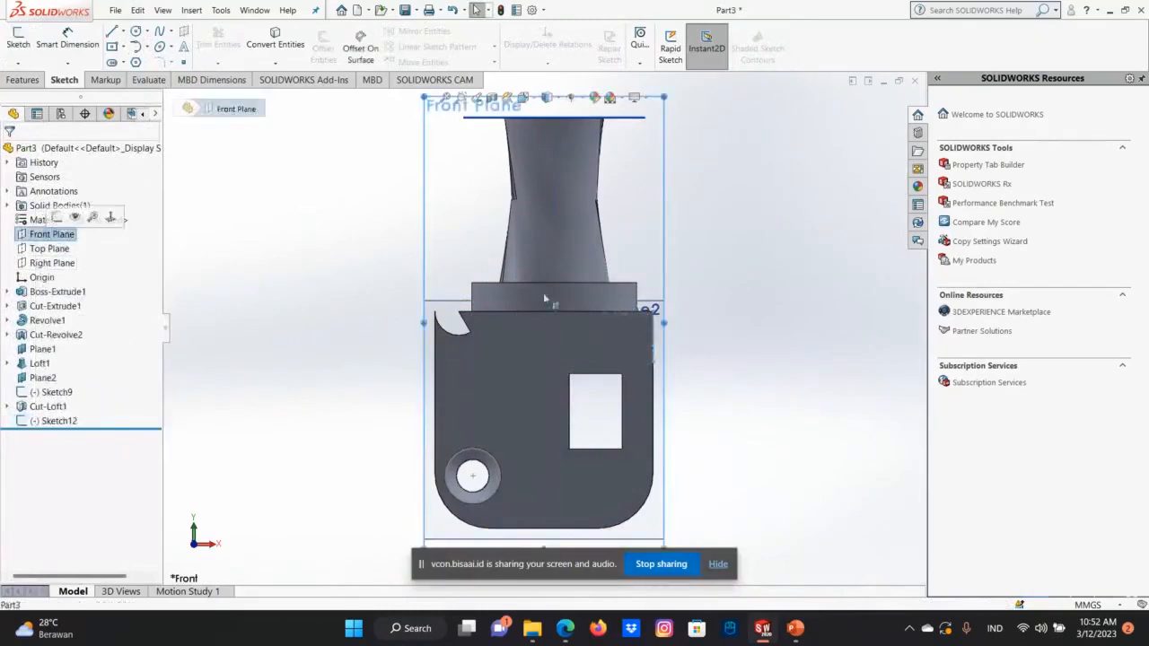
right_click(52, 233)
left_click(58, 219)
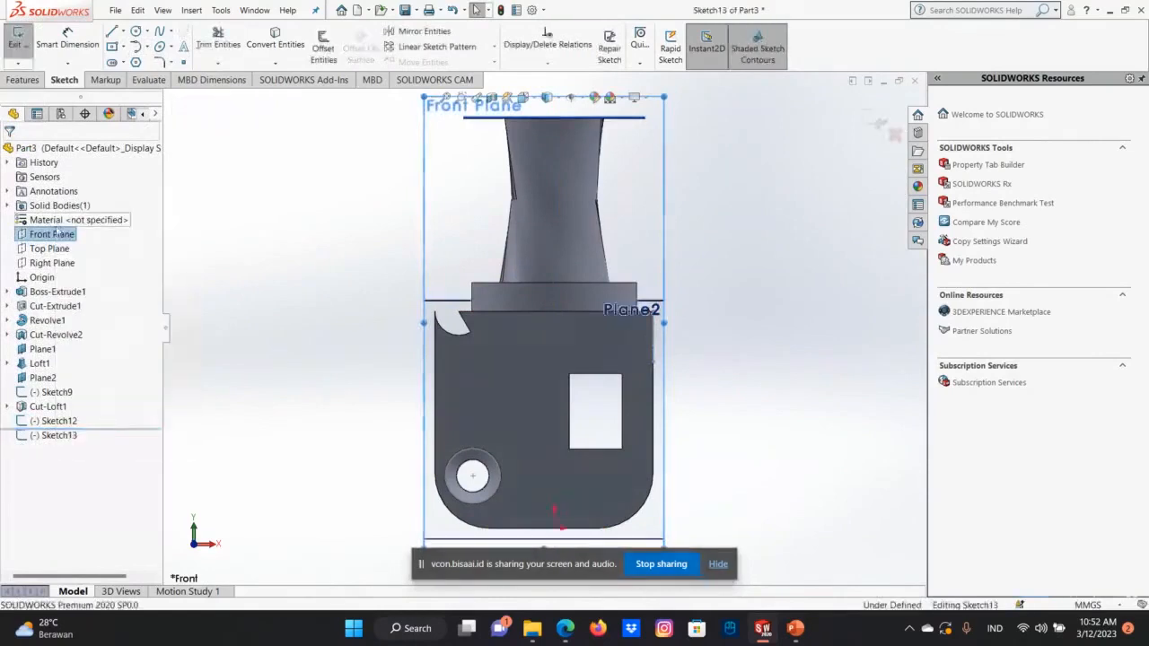
Show the Front Plane, view it straight on from the front, and stretch its border outward past the circle's side face.
right_click(54, 233)
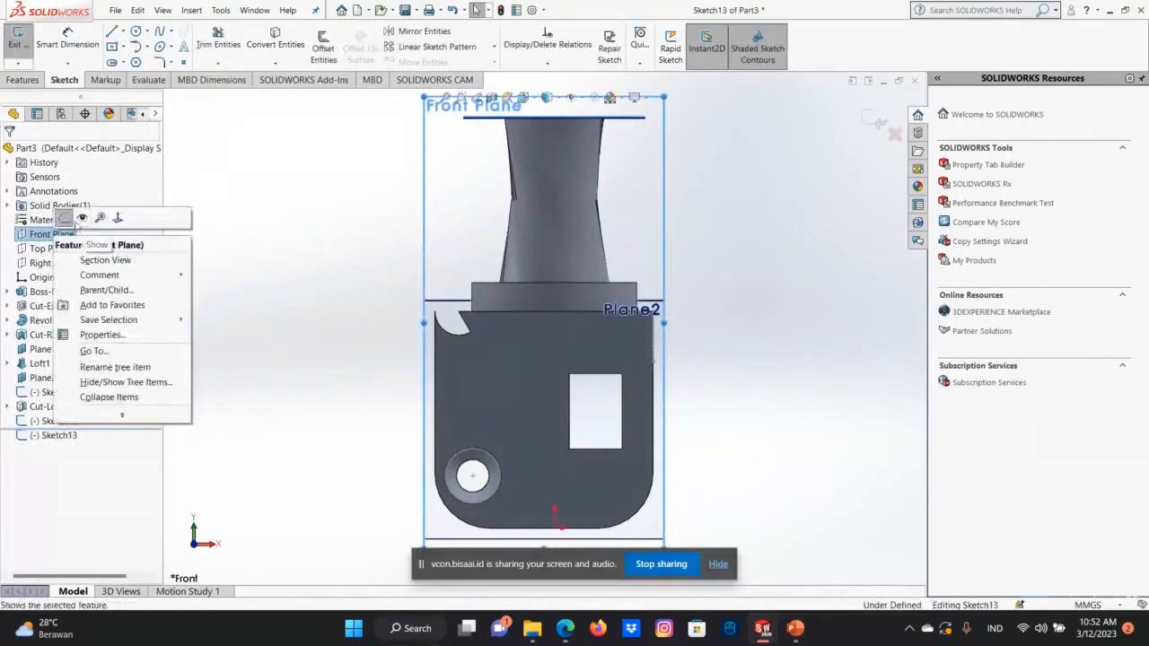
left_click(68, 236)
right_click(69, 234)
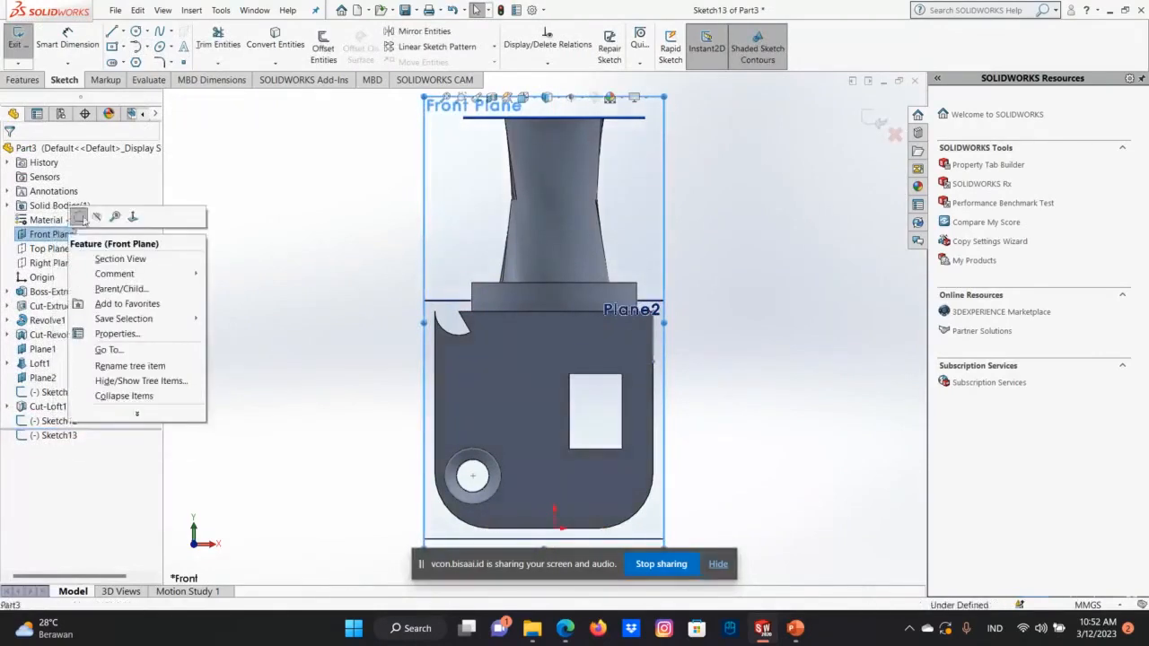
left_click(134, 218)
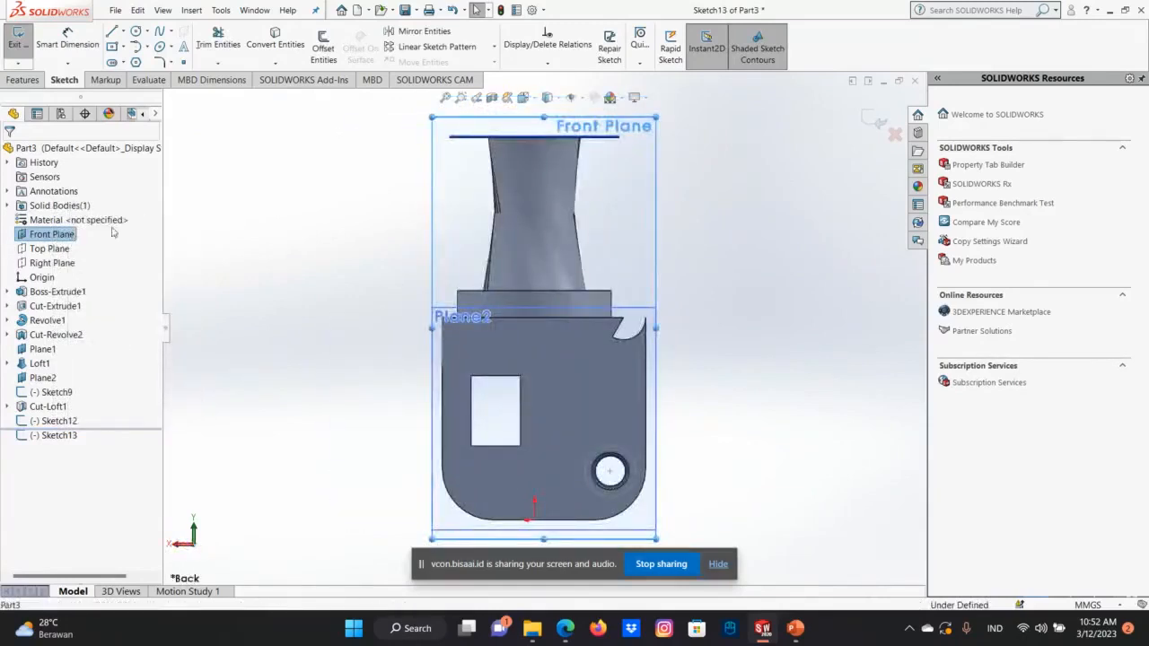
right_click(72, 235)
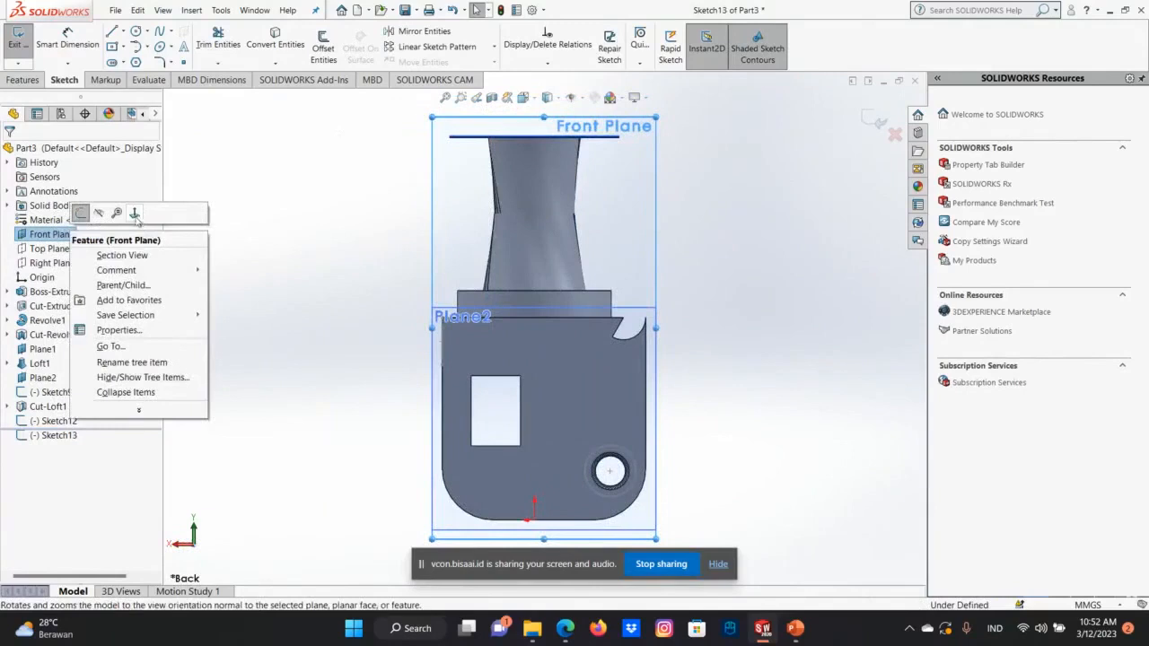
left_click(135, 214)
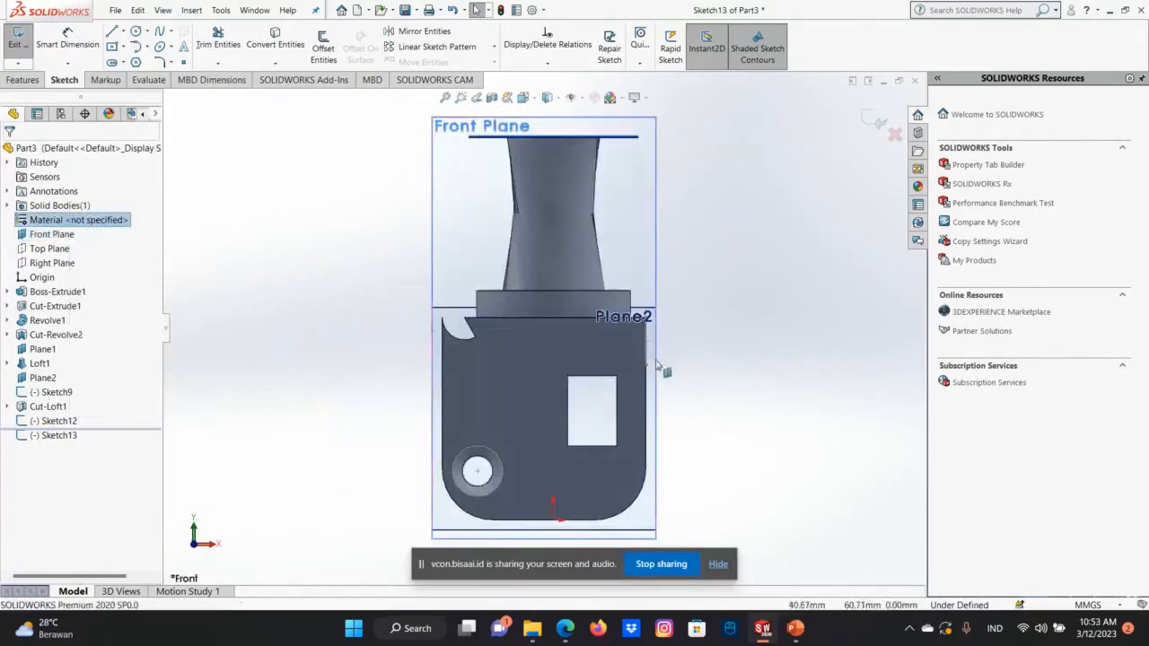
left_click(656, 257)
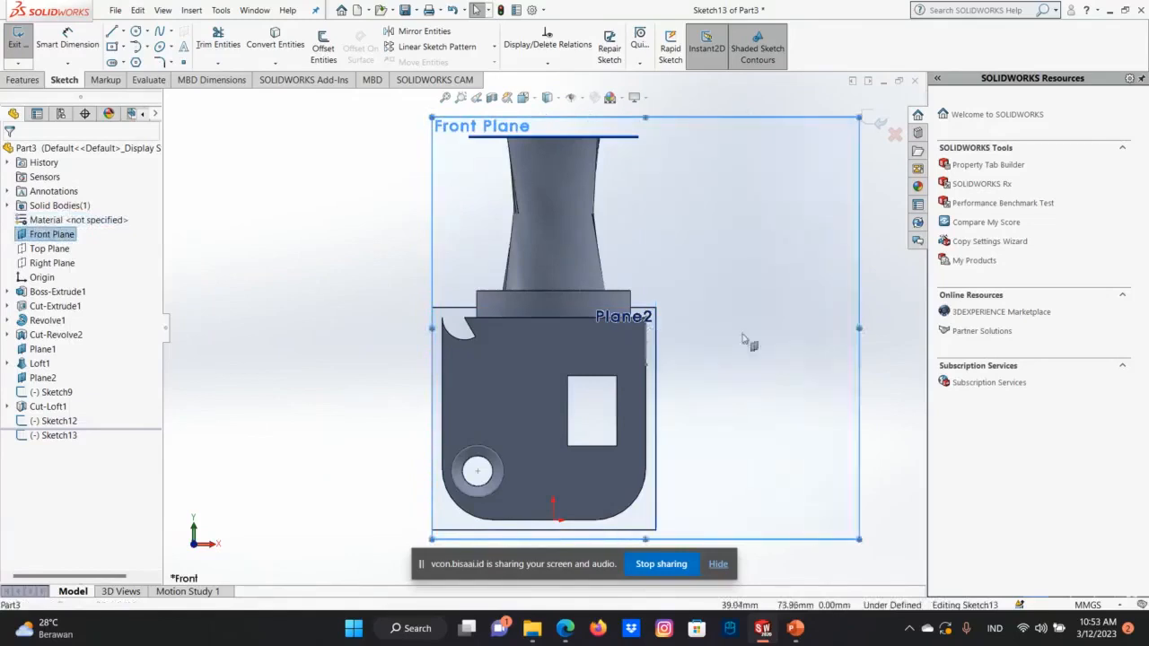
Try to draw a tangent arc starting from the edge-on circle at the side face.
left_click(137, 46)
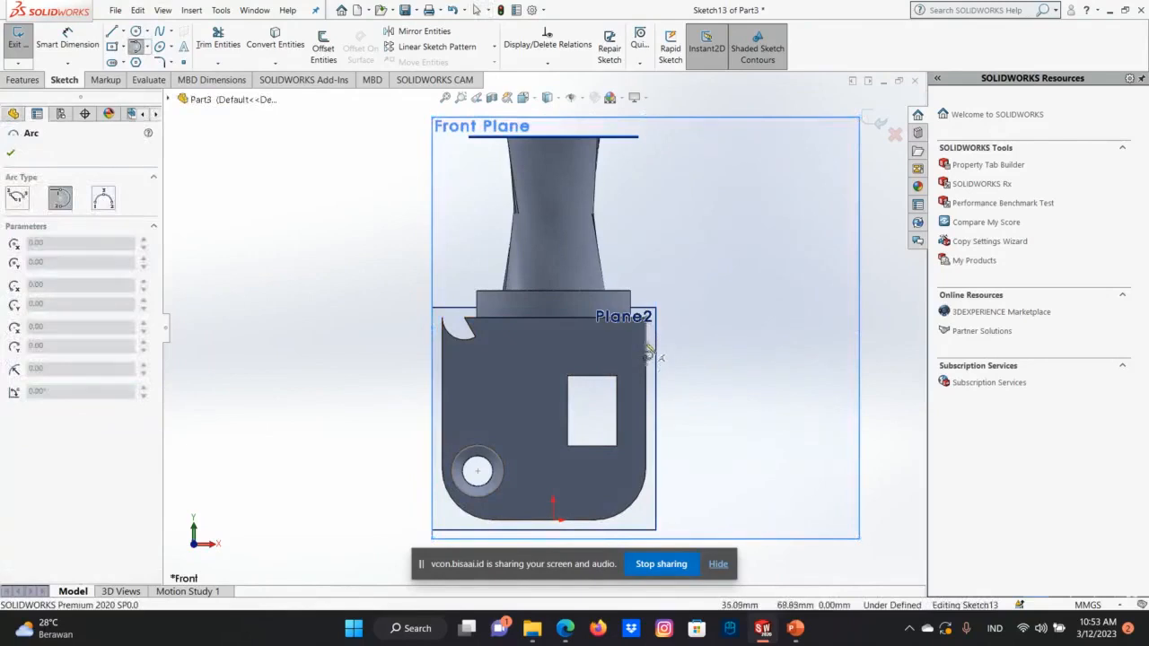
left_click(645, 345)
left_click(661, 308)
left_click(712, 356)
left_click(666, 310)
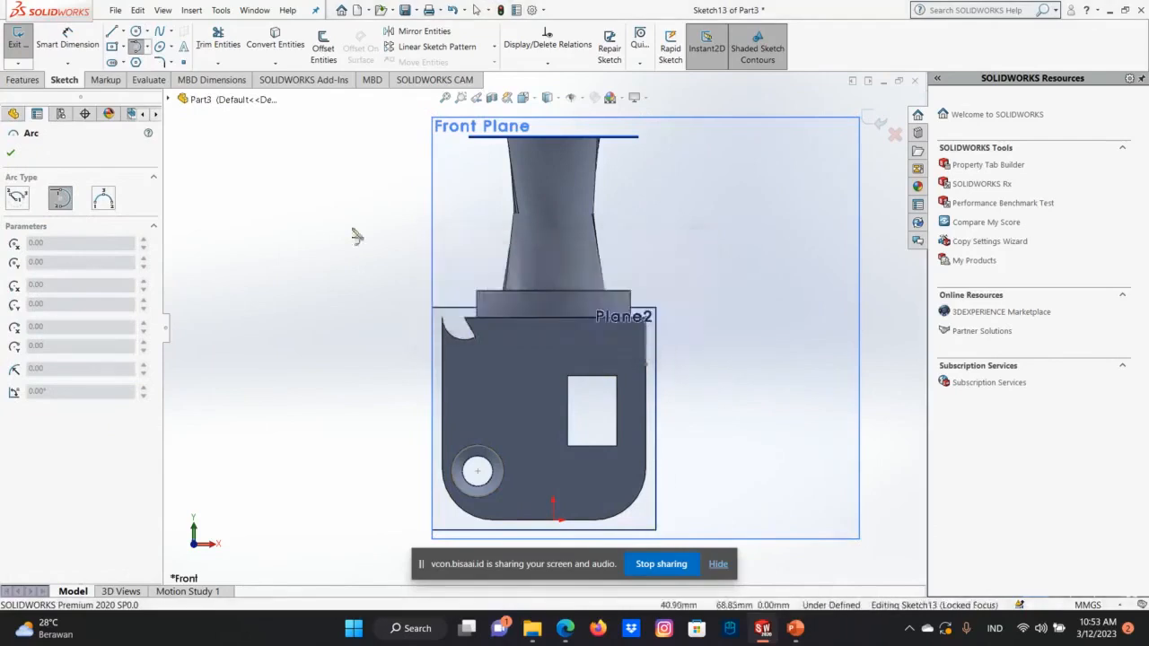
left_click(10, 155)
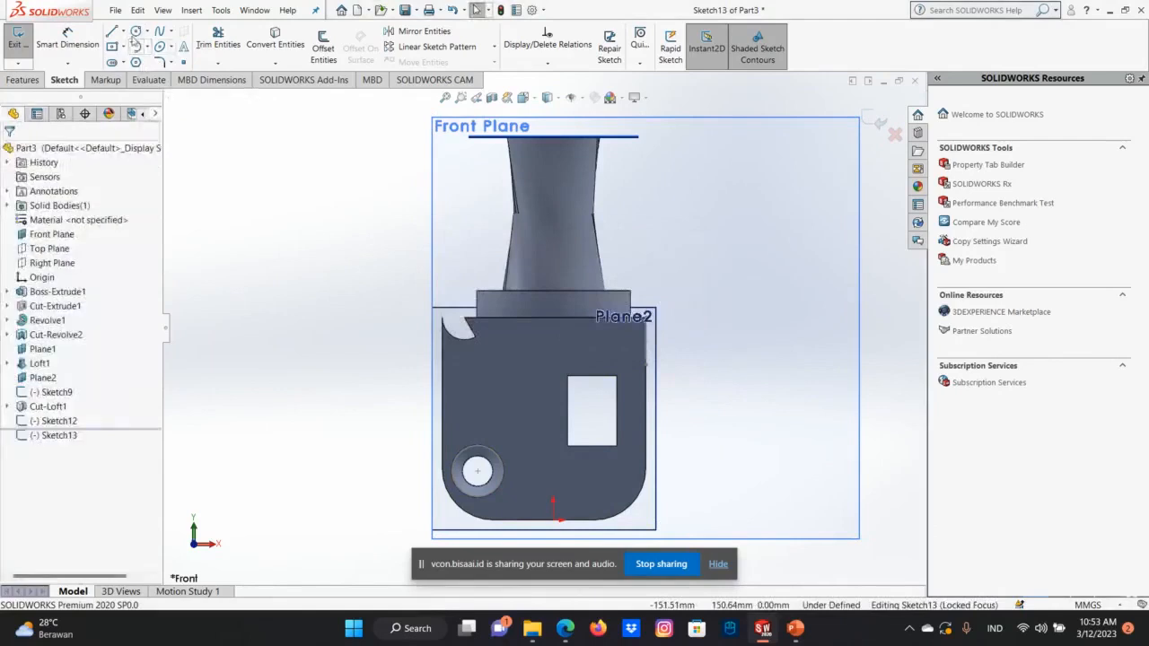
Draw a three-line path about 21 mm straight out from the edge-on circle, about 32 mm down, and back to the side face.
left_click(114, 34)
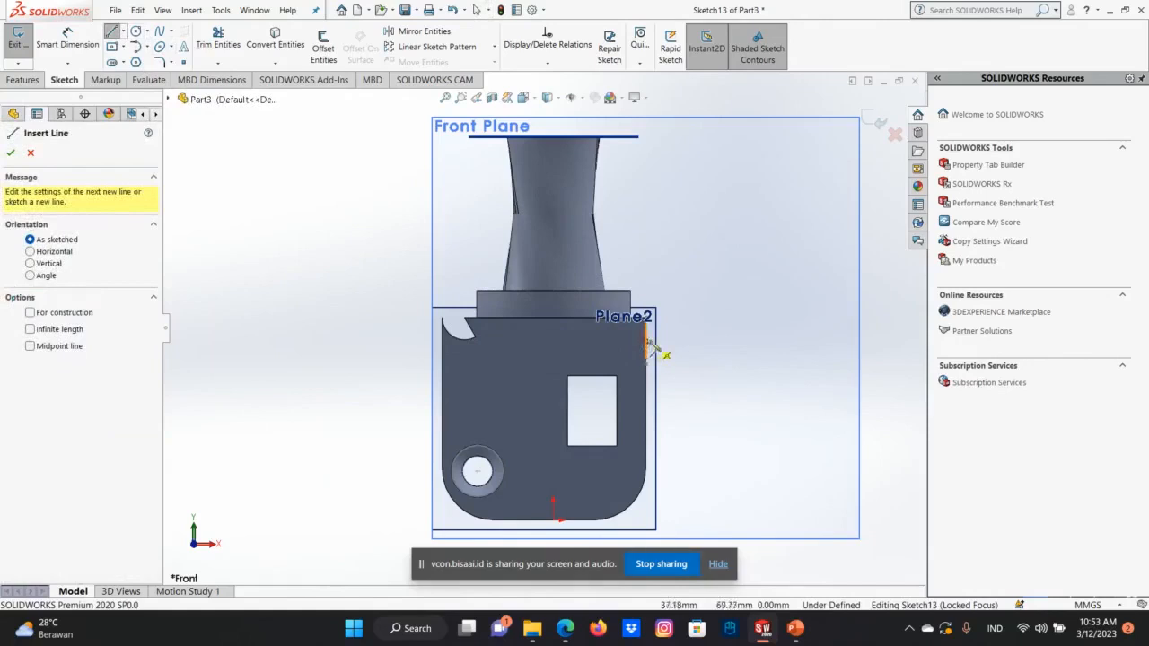
left_click(647, 340)
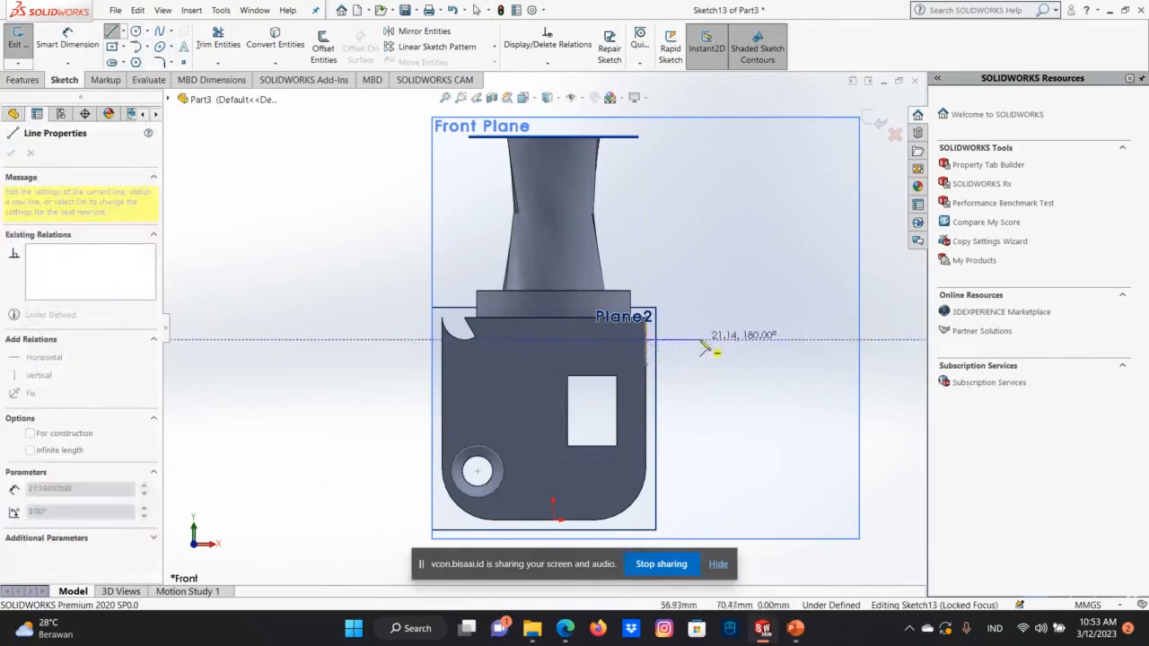
left_click(699, 340)
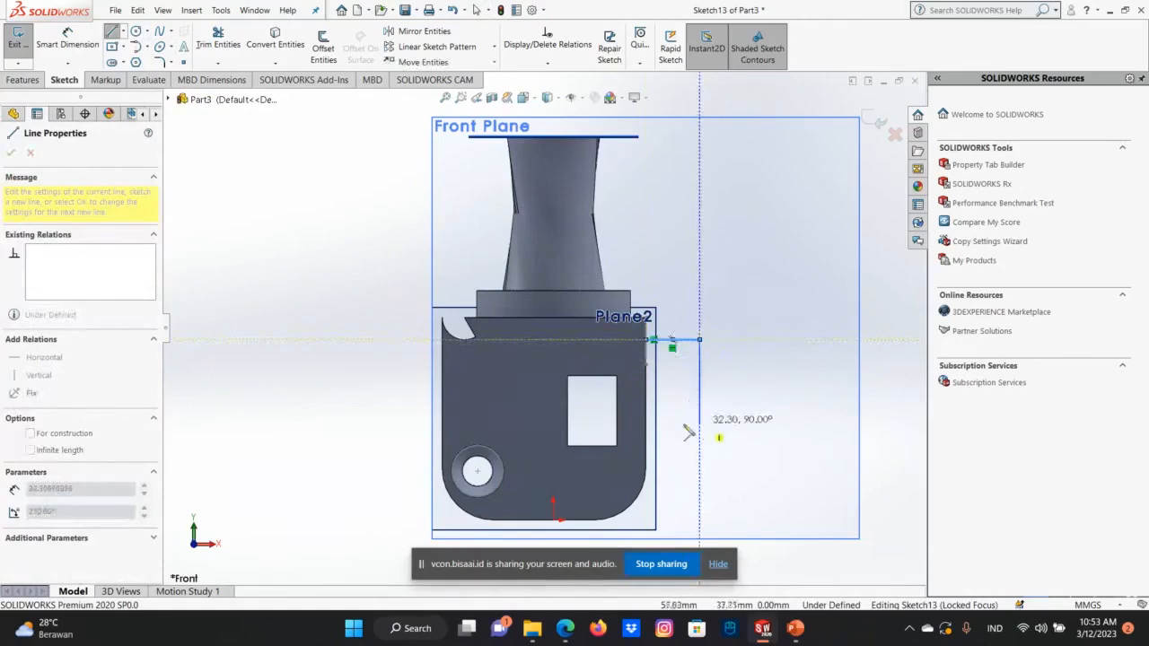
left_click(699, 421)
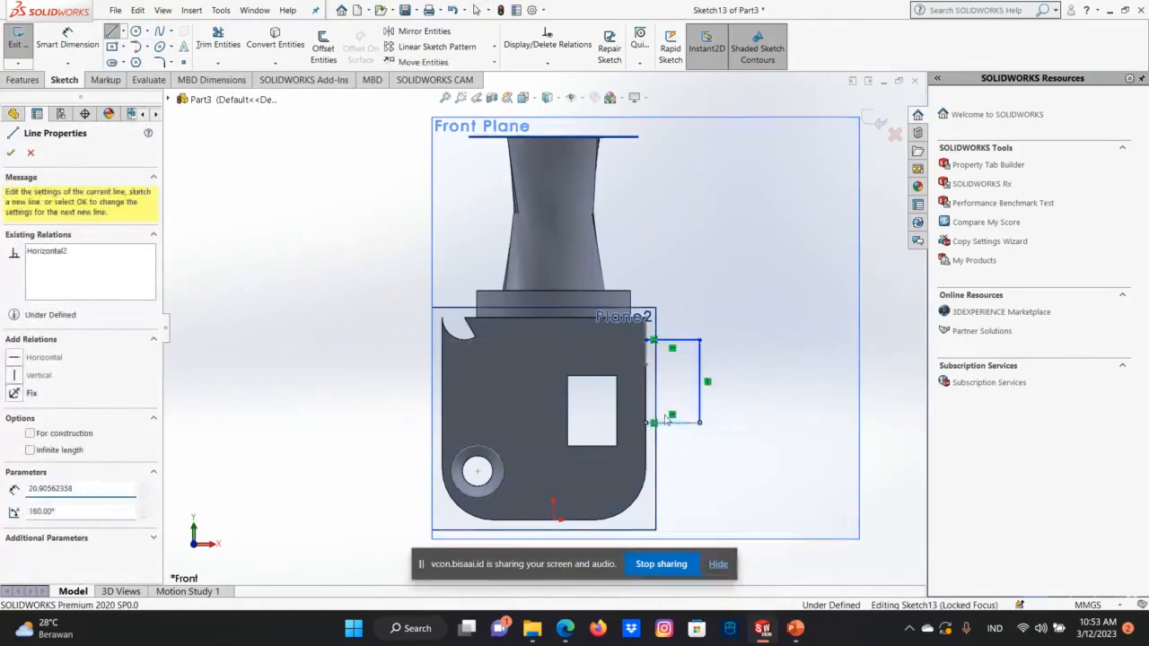
right_click(665, 419)
left_click(718, 440)
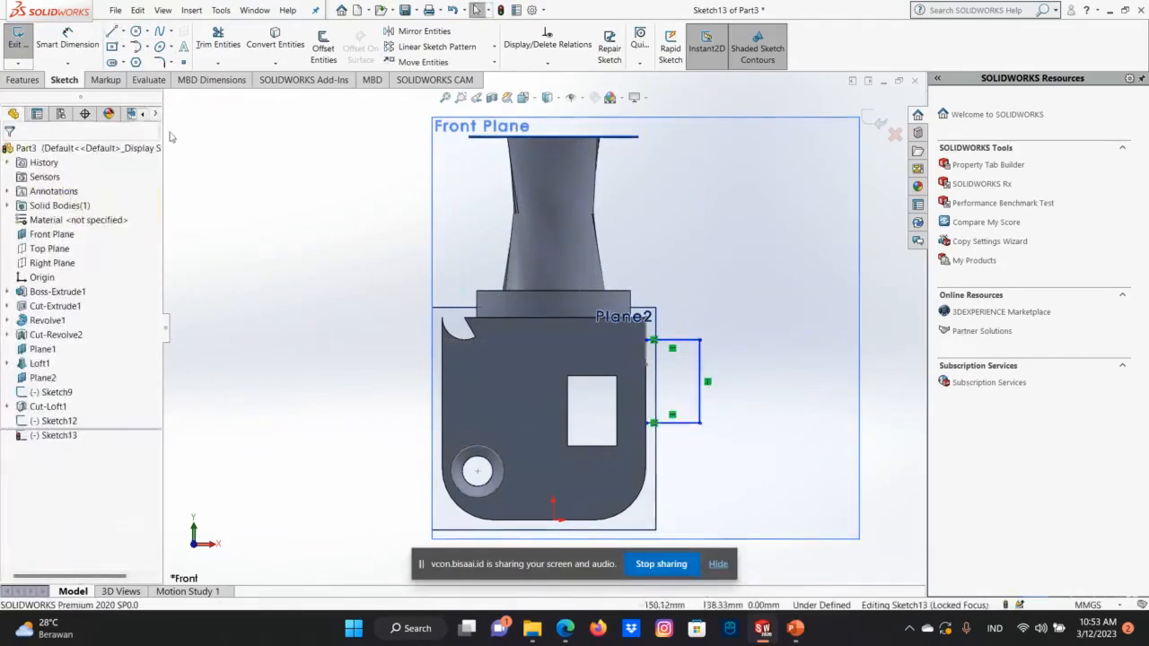
Fillet the upper outer corner of the path with a 20 mm radius.
left_click(160, 63)
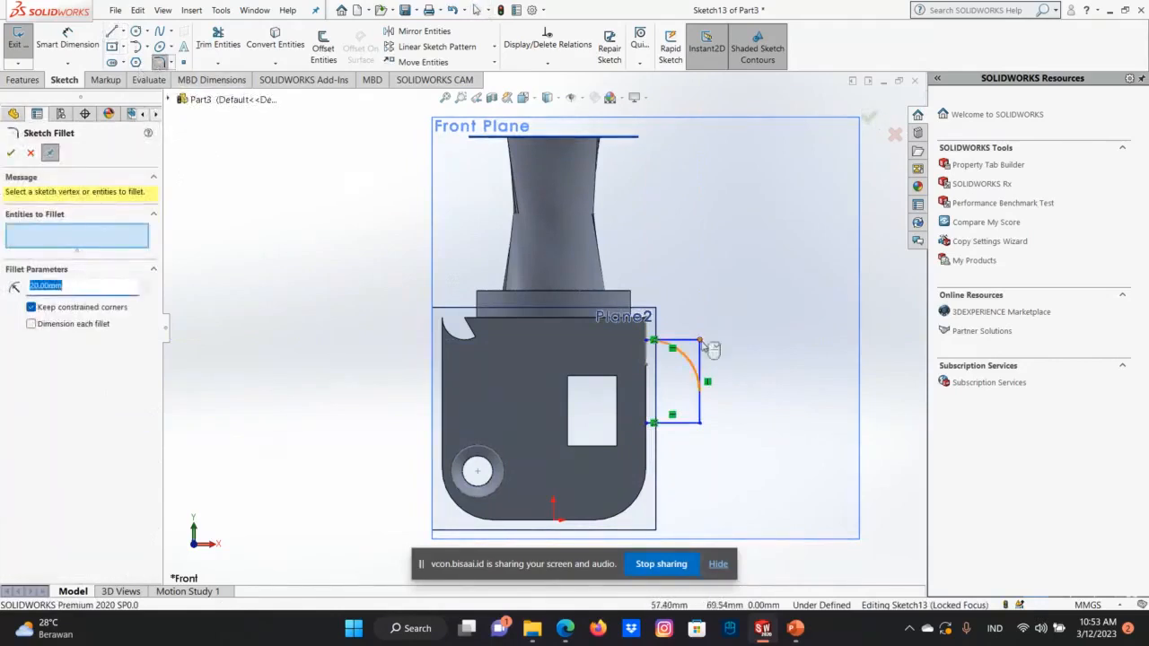
left_click(702, 341)
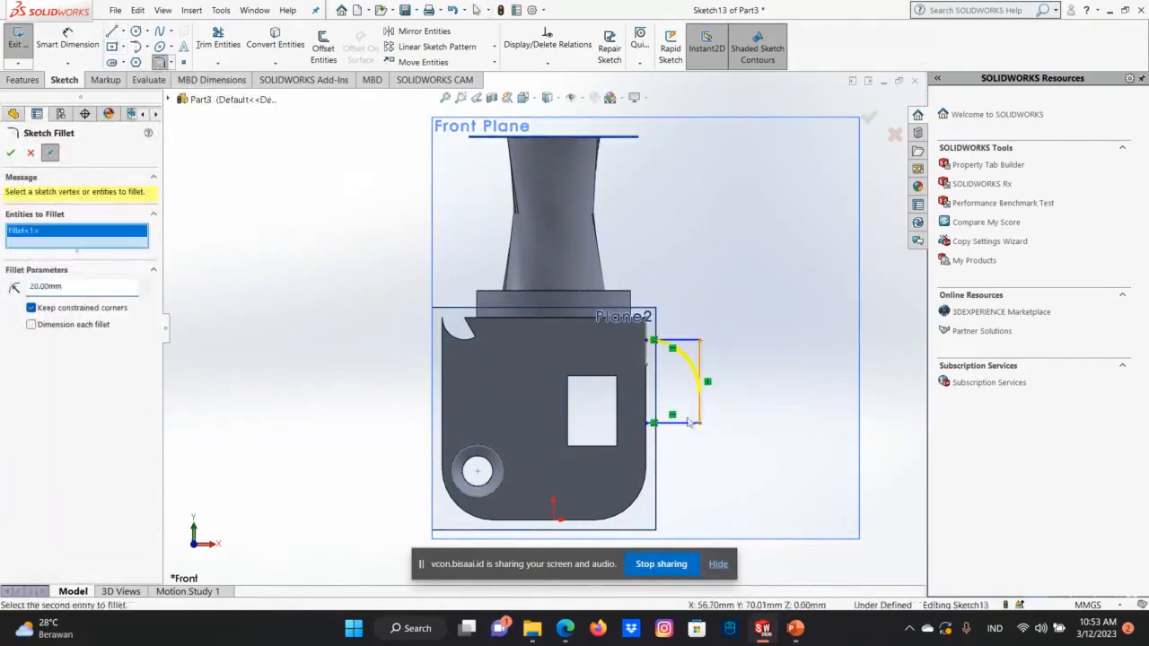
left_click(70, 284)
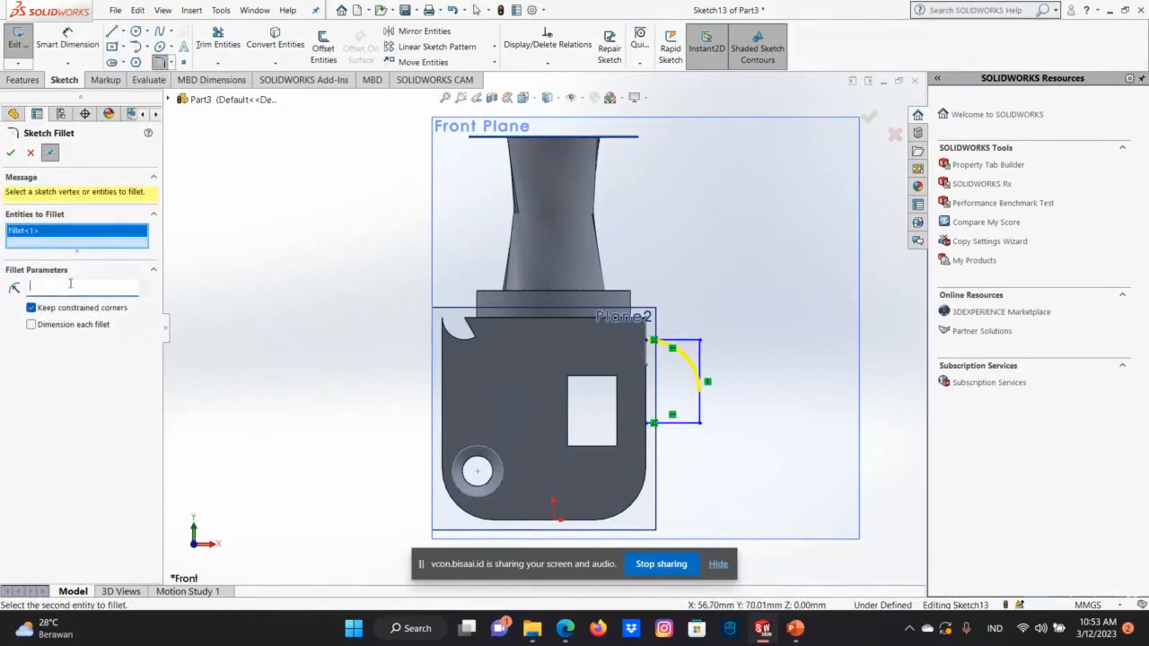
type("5")
key("Return")
key("Return")
left_click(868, 119)
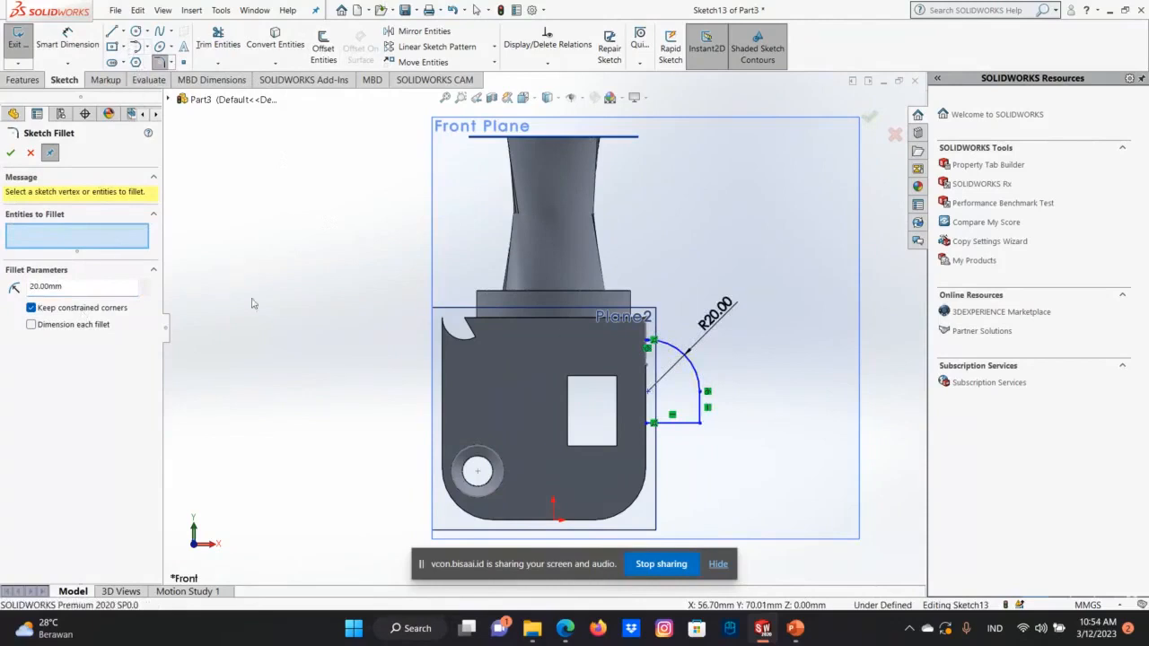
Fillet the lower outer corner of the path with a radius of about 4.56 mm.
left_click(40, 286)
left_click(701, 422)
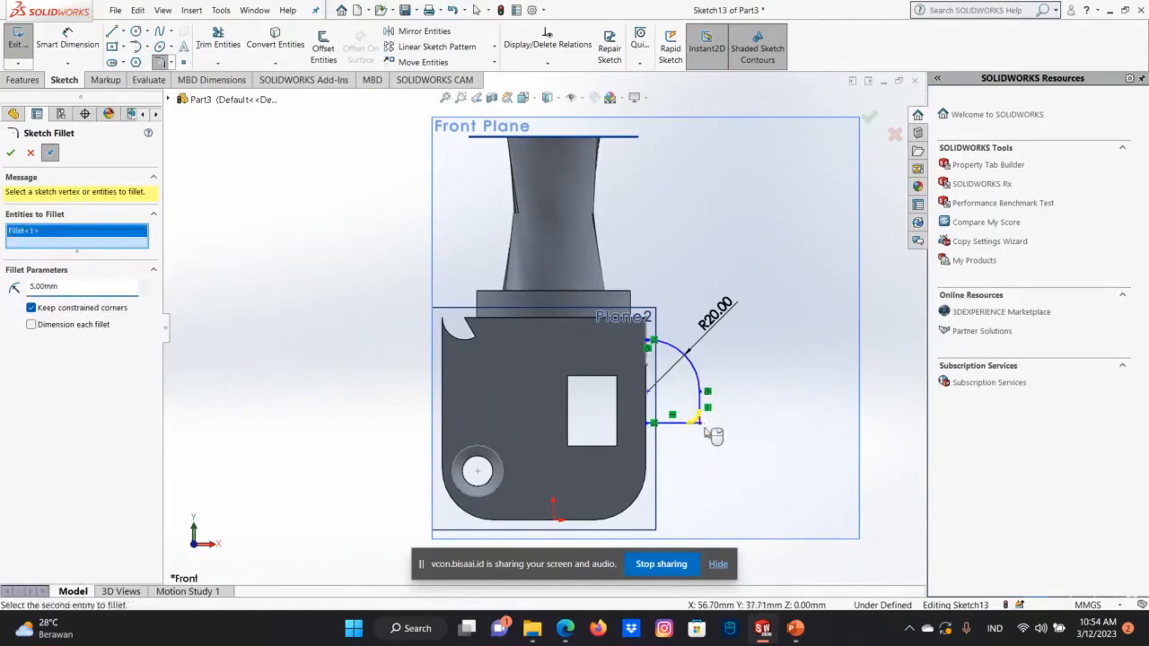
left_click(65, 286)
right_click(705, 415)
left_click(700, 422)
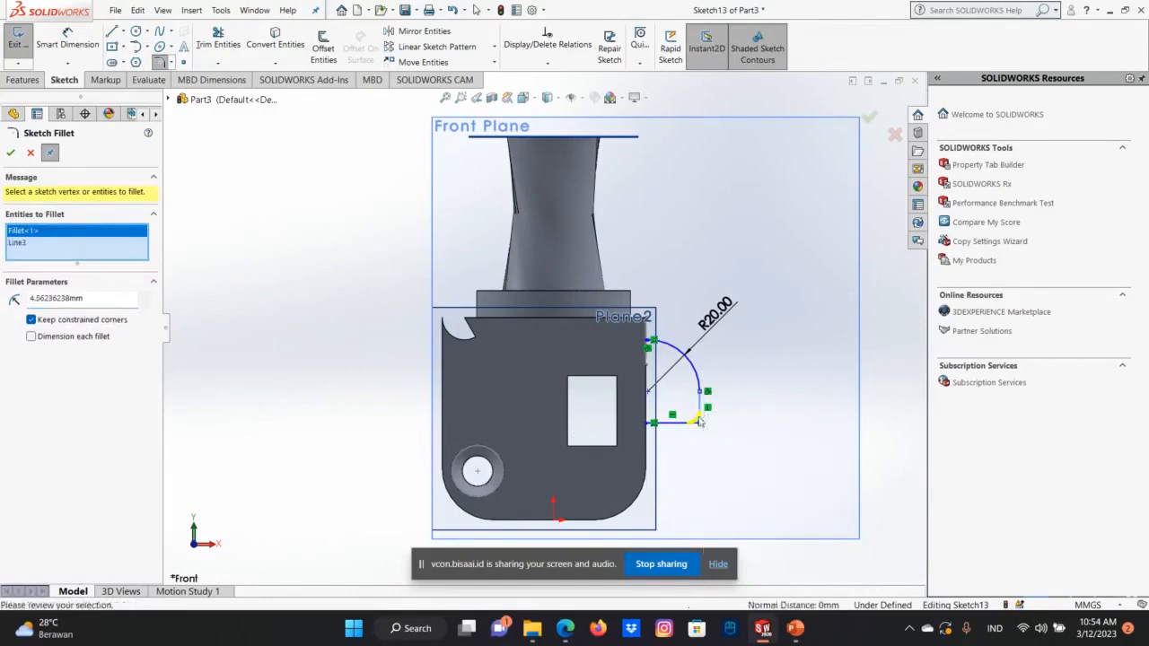
left_click(11, 152)
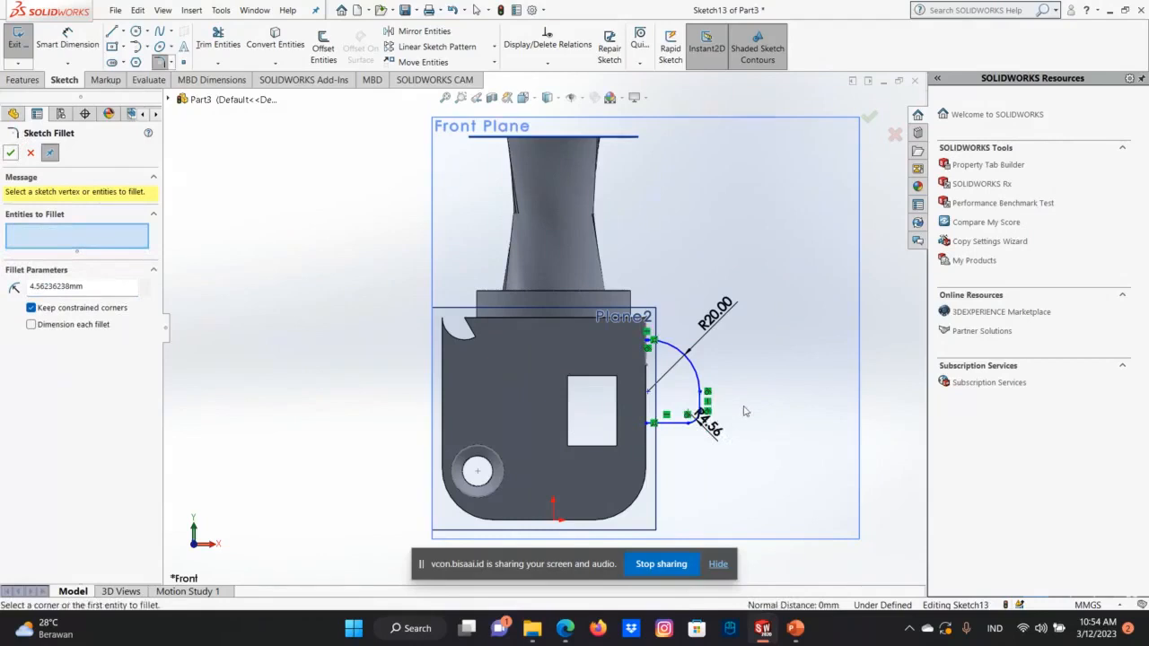
Examine the filleted path's position against the block and circle from the side and the front.
key("Right")
key("Right")
key("Right")
key("Right")
key("Right")
key("Right")
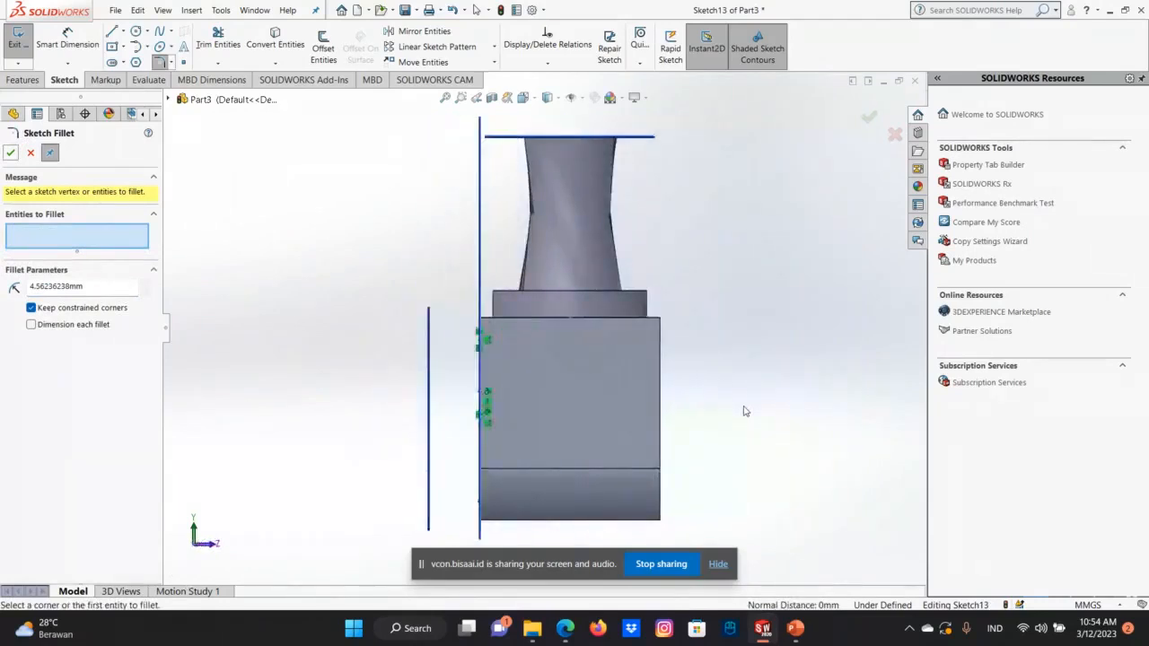
key("Left")
key("Left")
key("Left")
key("Left")
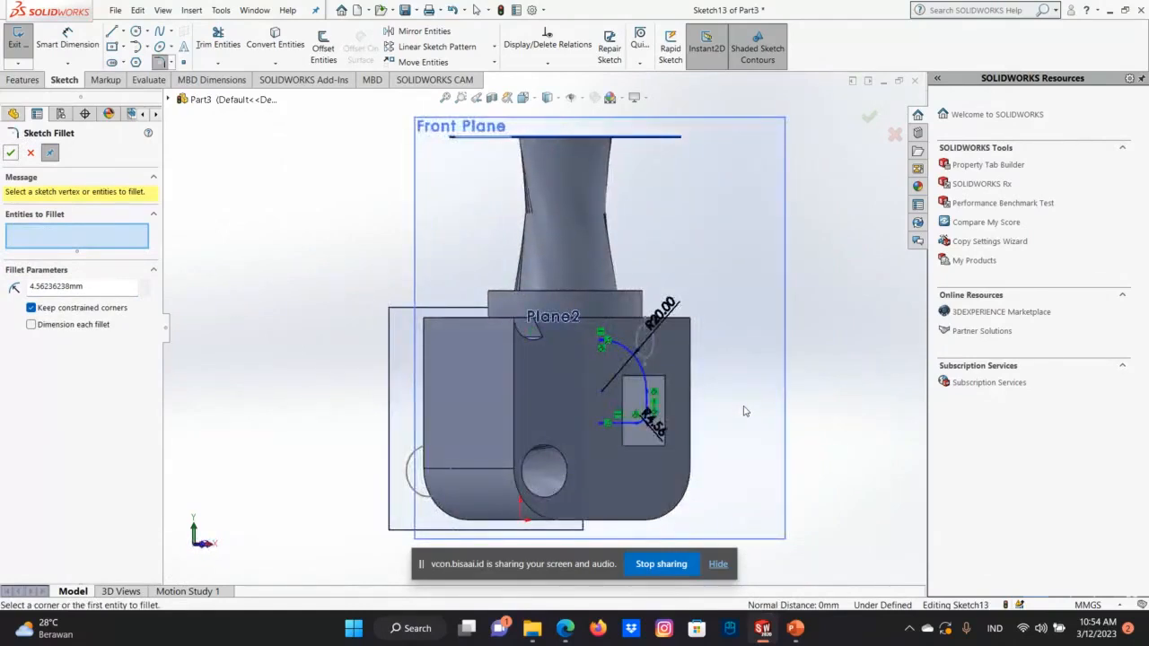
key("Left")
key("Left")
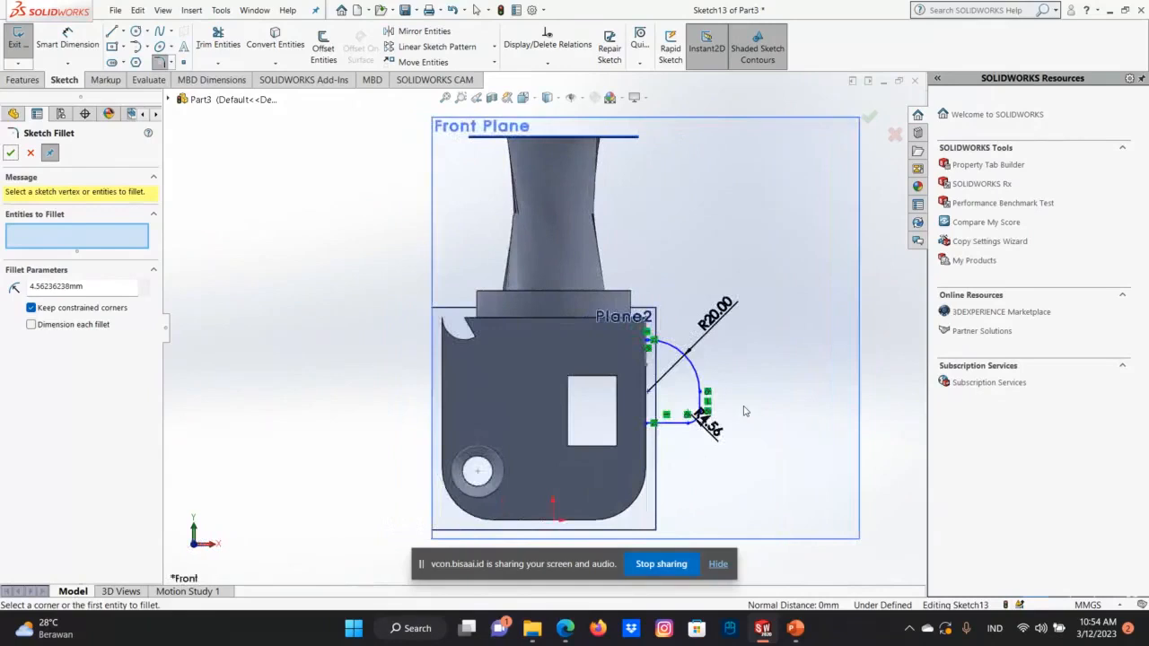
Finish filleting the sweep path and close its sketch.
left_click(869, 118)
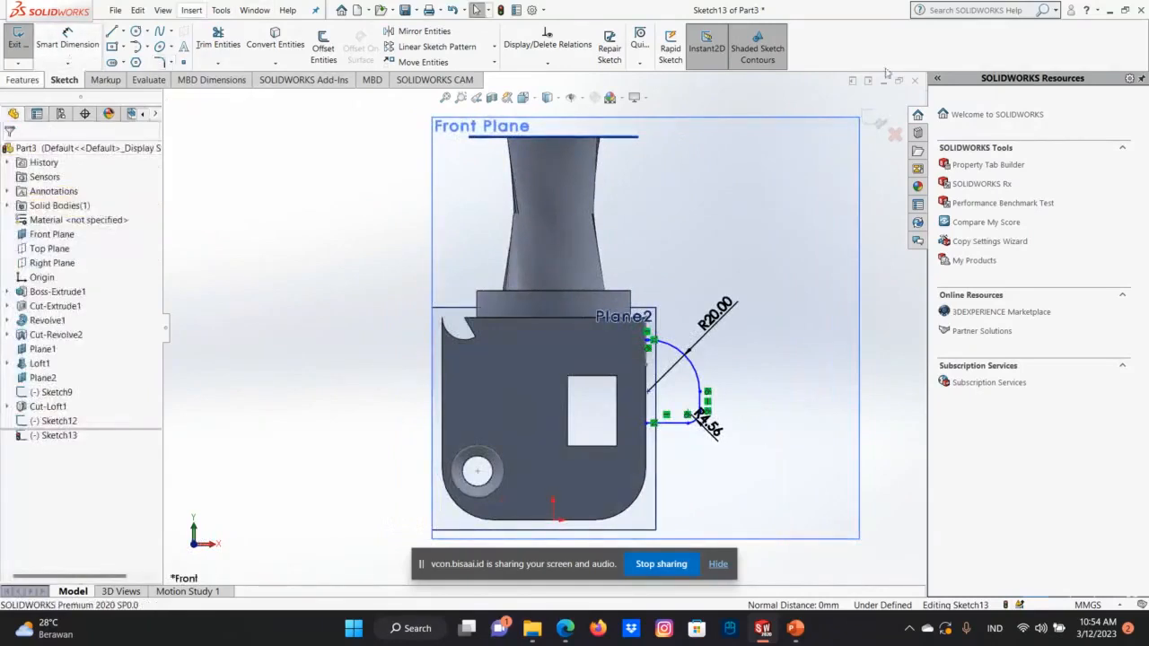
left_click(881, 125)
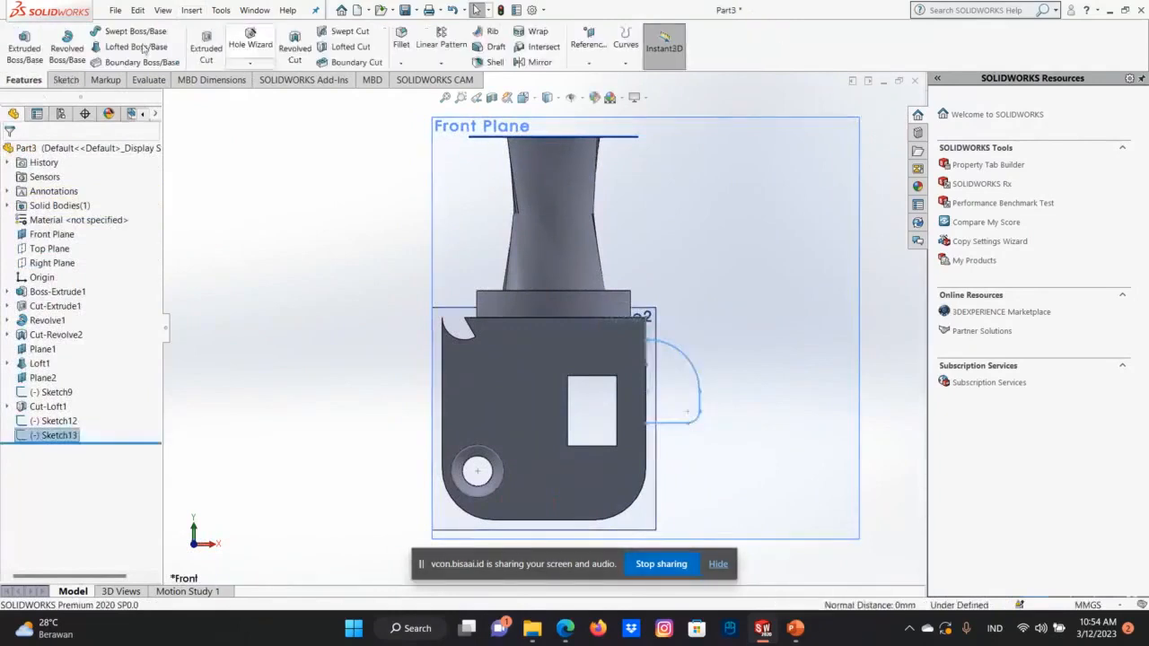
Try to create a swept boss from the side-face circle along the filleted path, clearing and reselecting the profile and path.
left_click(135, 32)
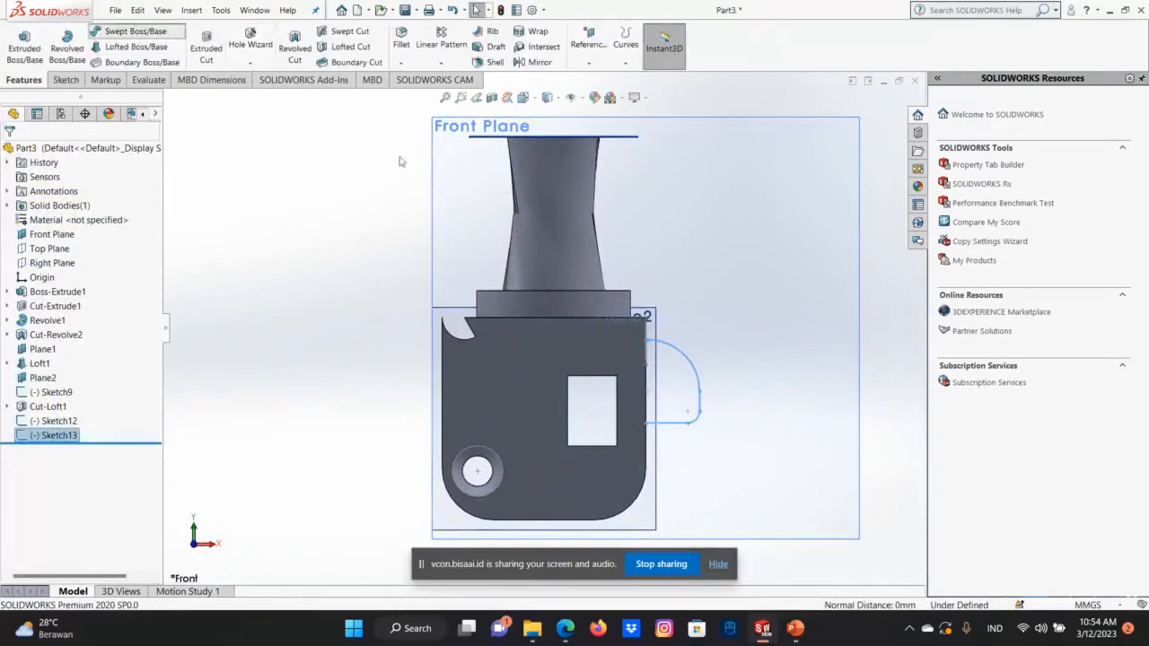
left_click(658, 344)
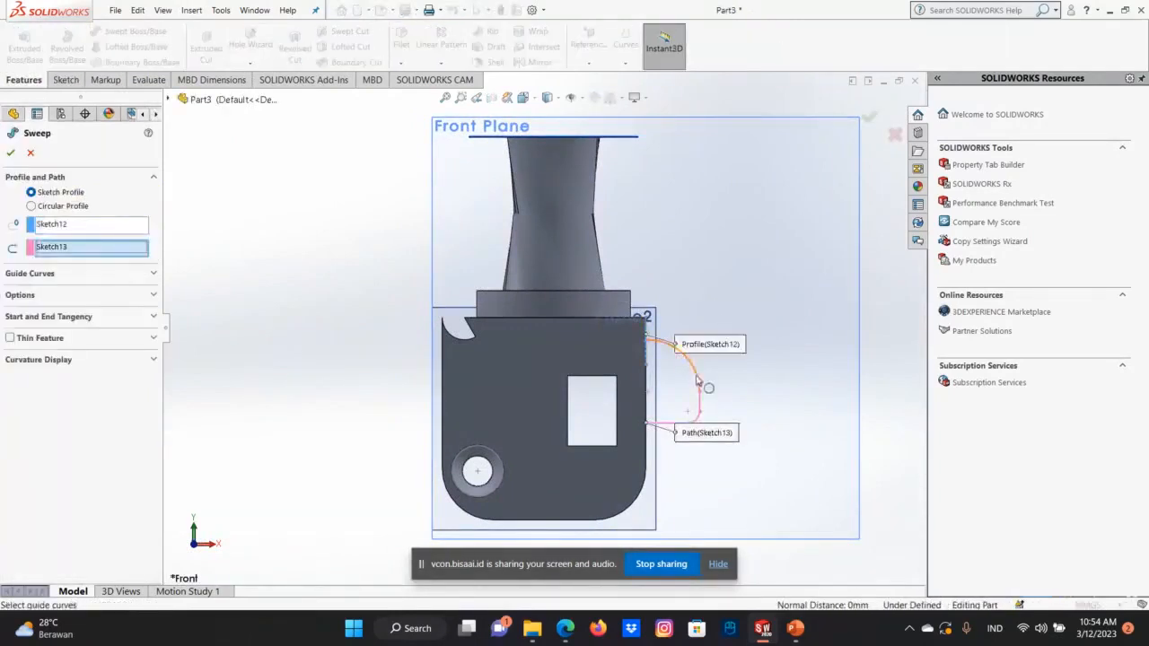
left_click(67, 227)
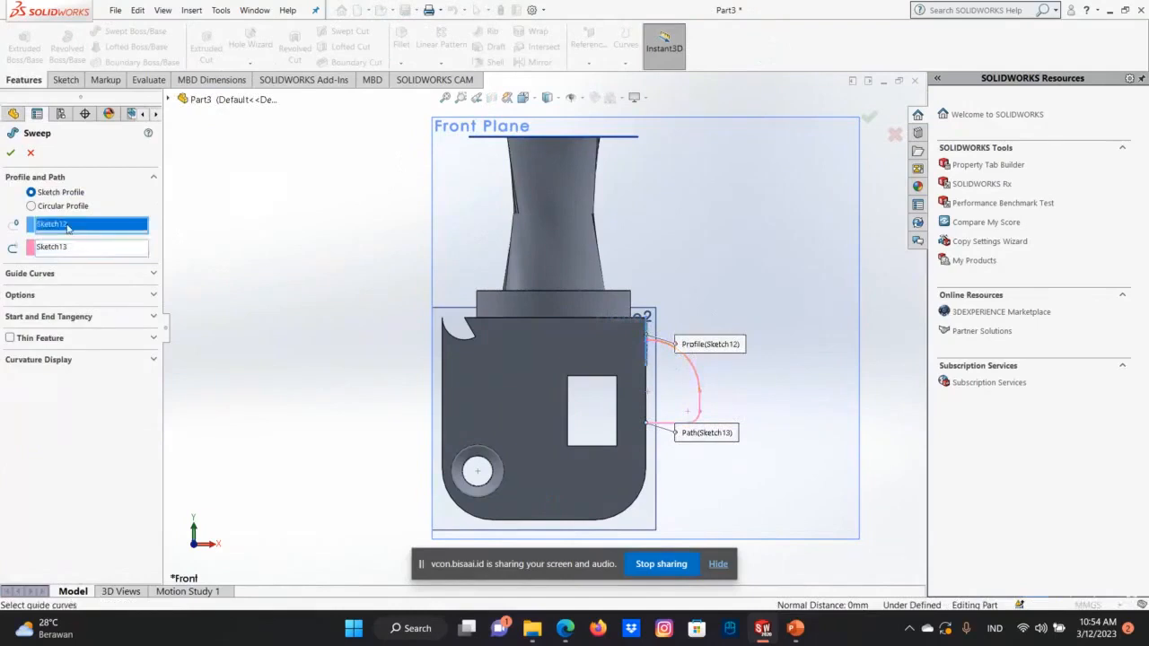
key("Delete")
left_click(55, 249)
key("Delete")
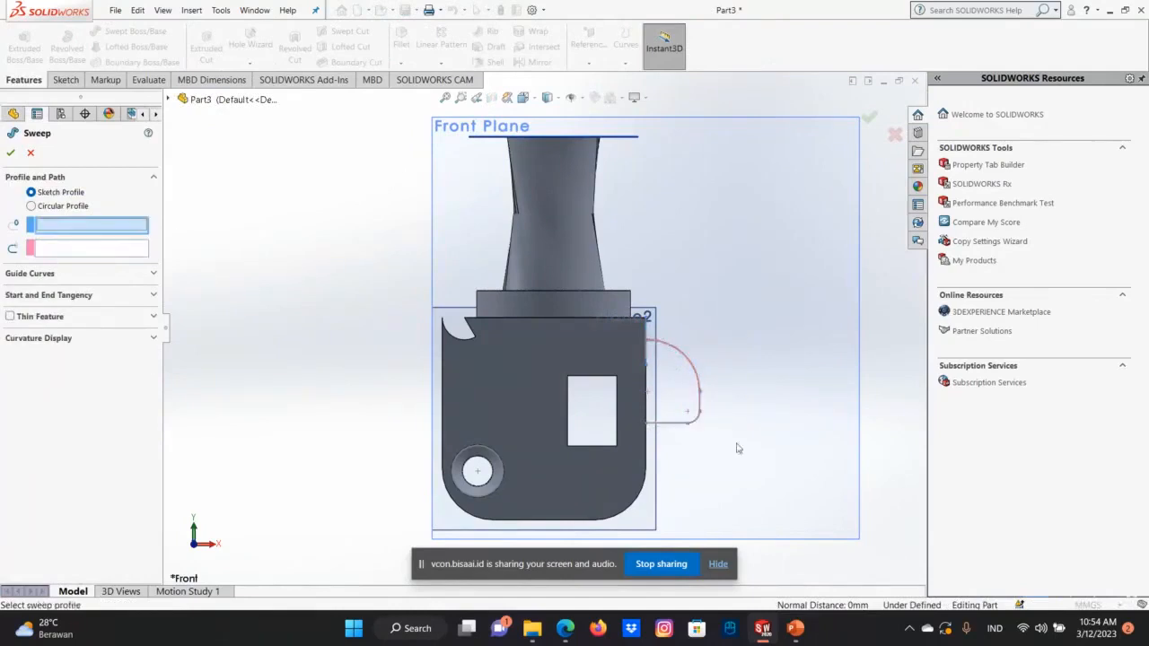
left_click(645, 356)
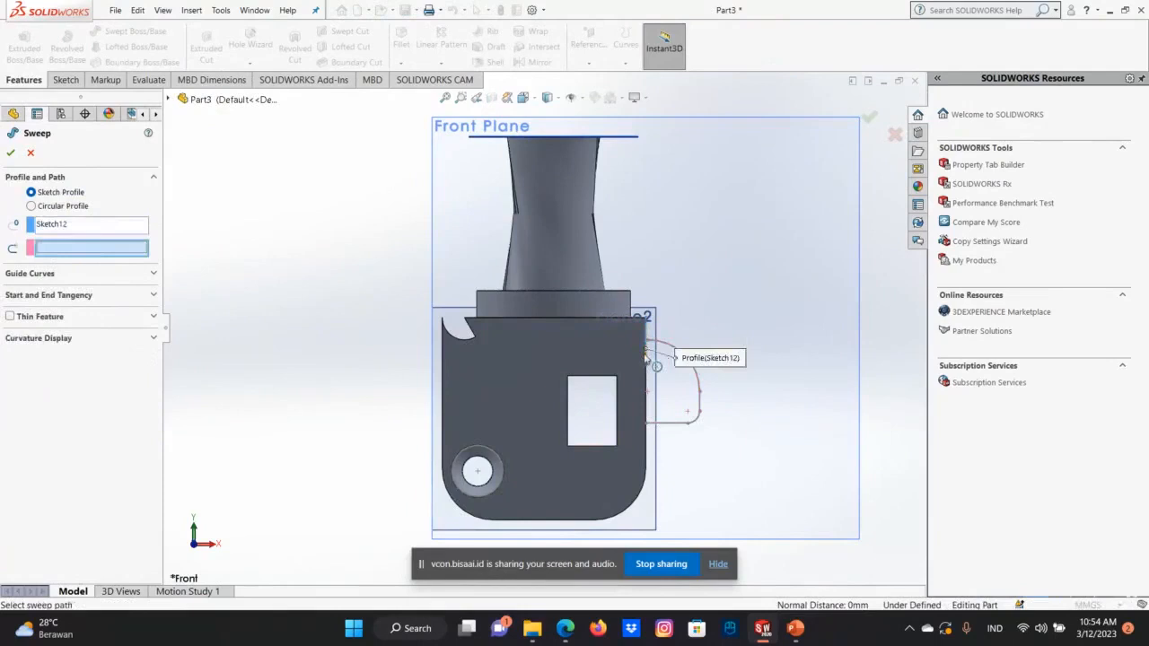
left_click(703, 386)
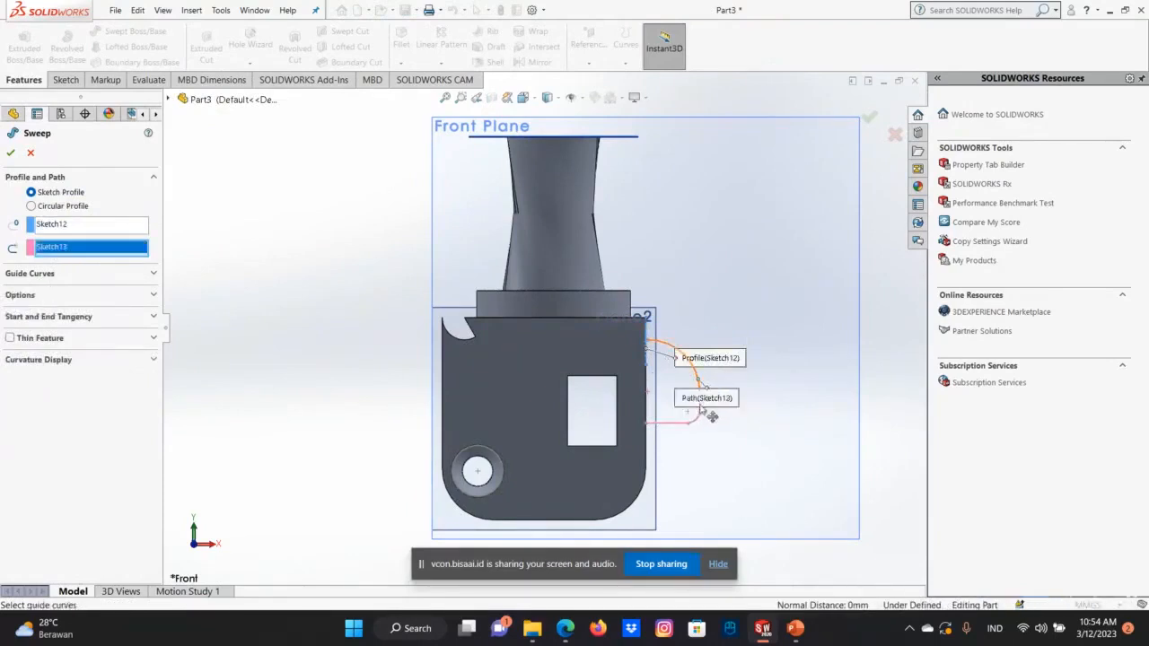
left_click(699, 418)
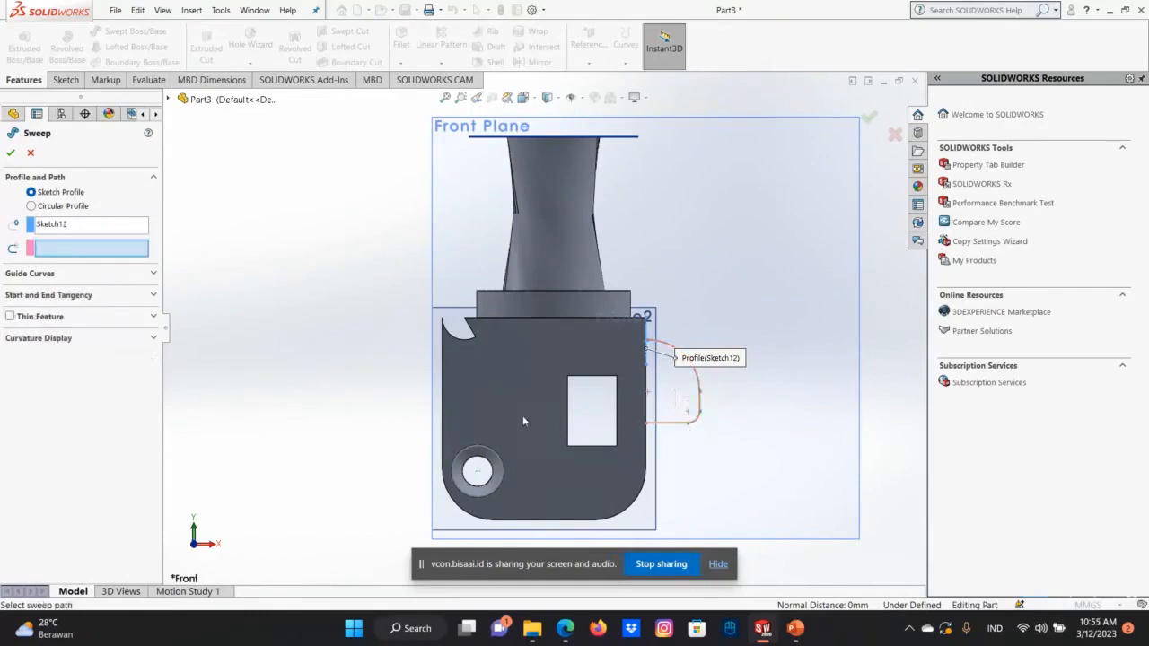
left_click(666, 424)
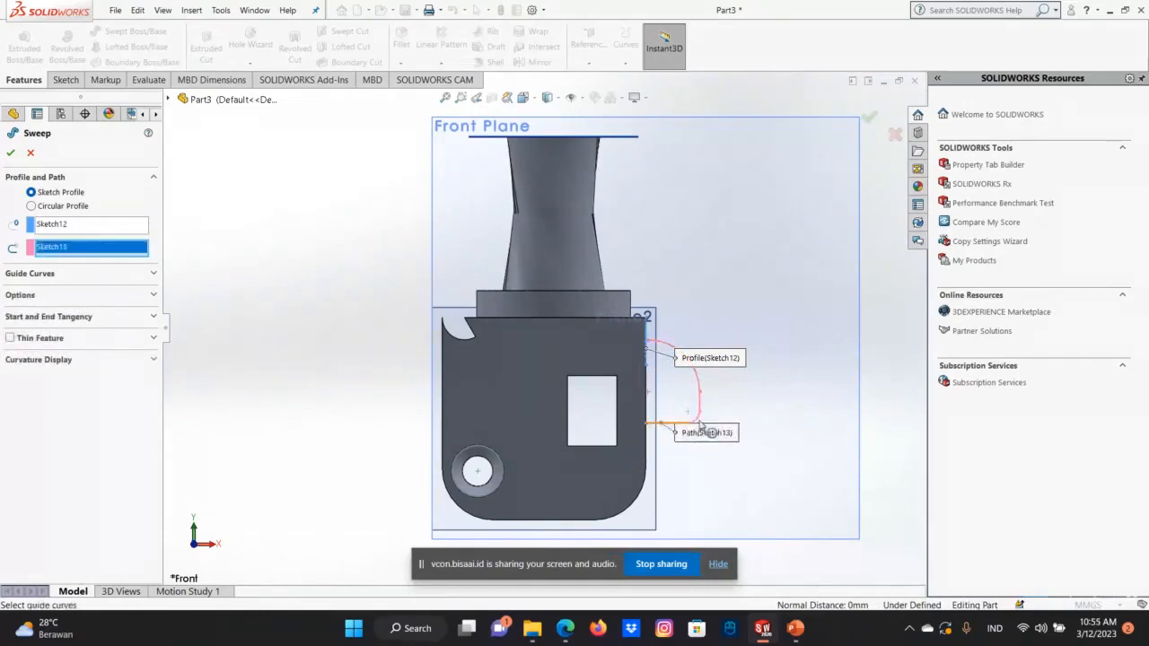
left_click(696, 425)
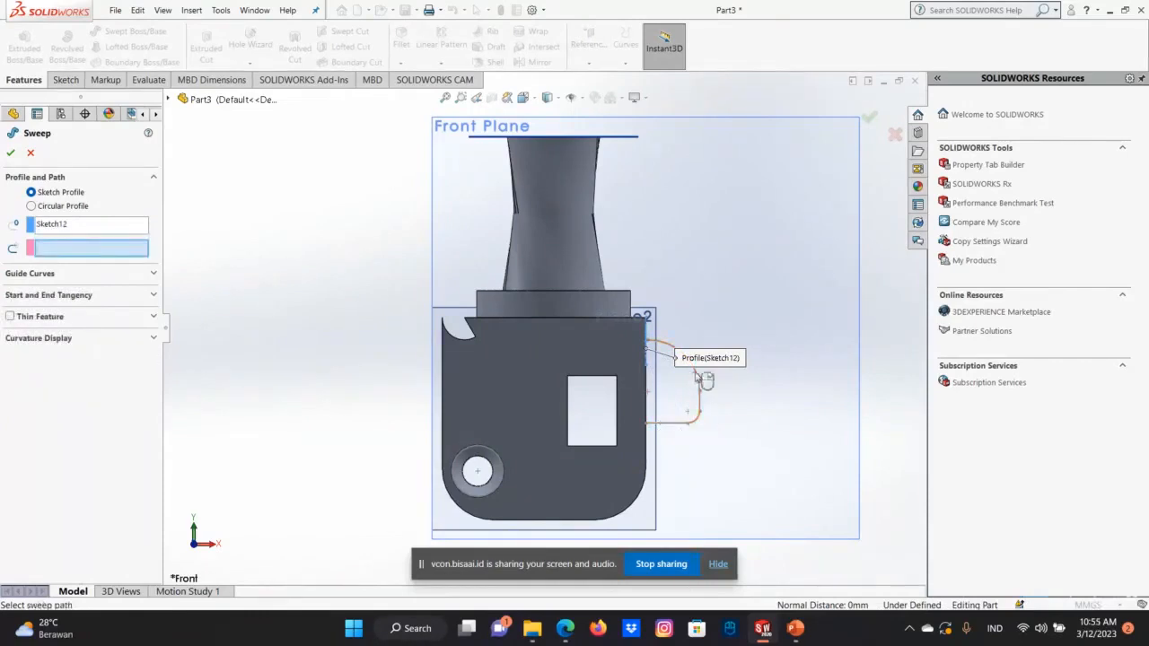
left_click(697, 384)
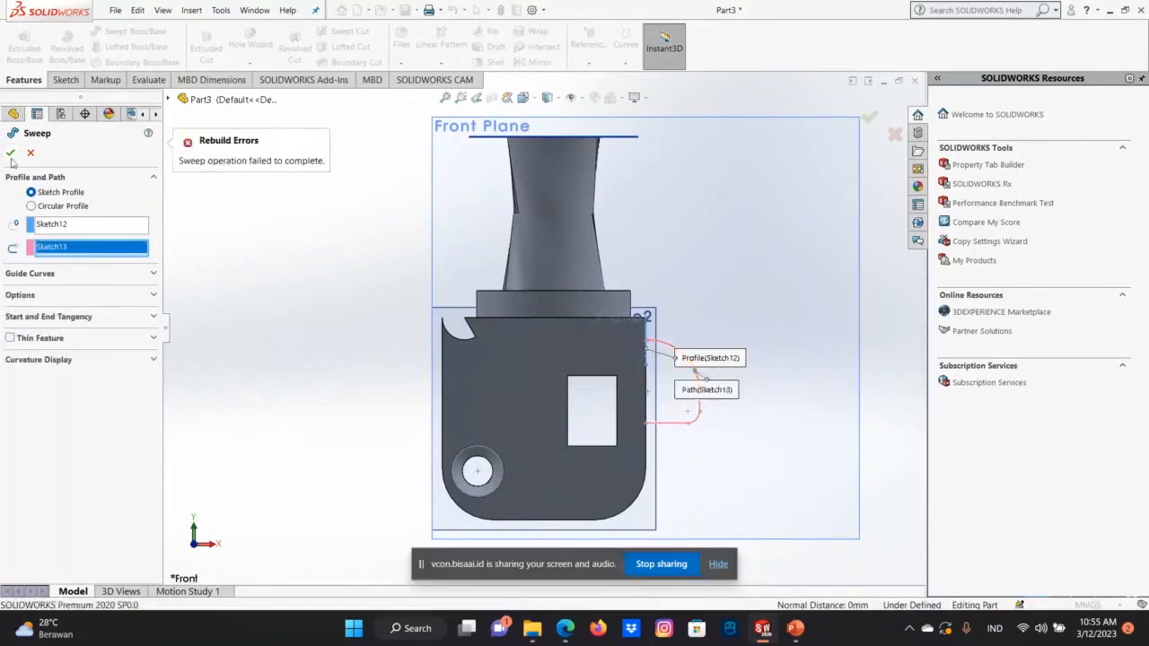
Compare the positions of the sweep's circle and path by turning the model to the side, and cancel the sweep.
key("Right")
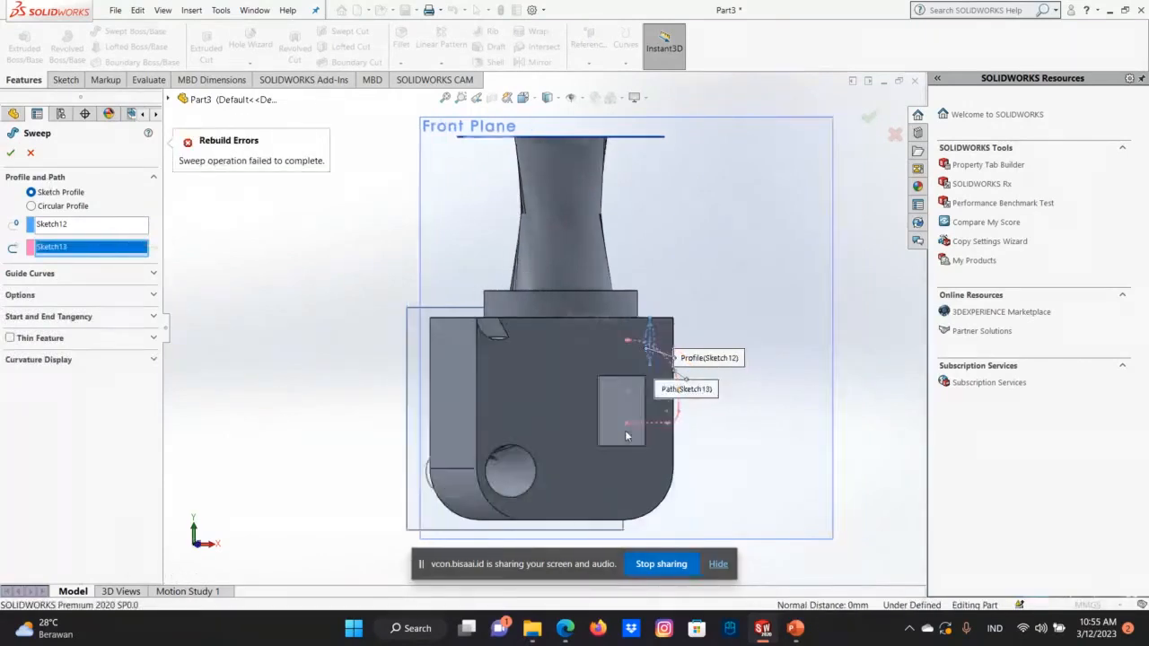
key("Left")
key("Left")
key("Left")
key("Left")
key("Left")
key("Left")
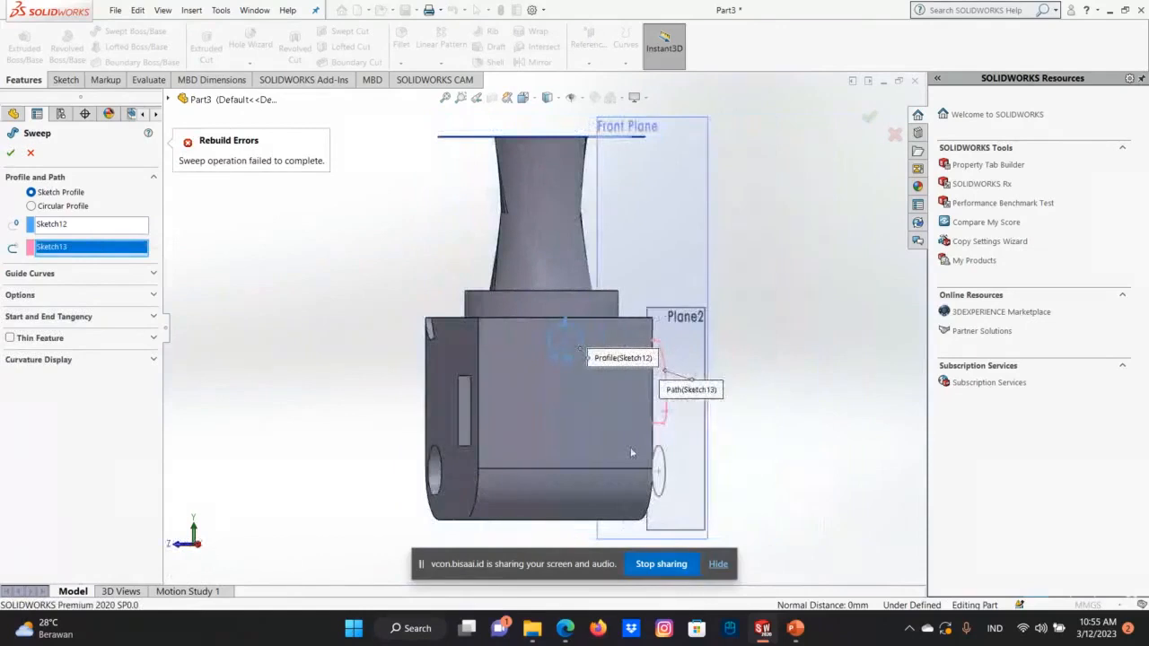
key("Left")
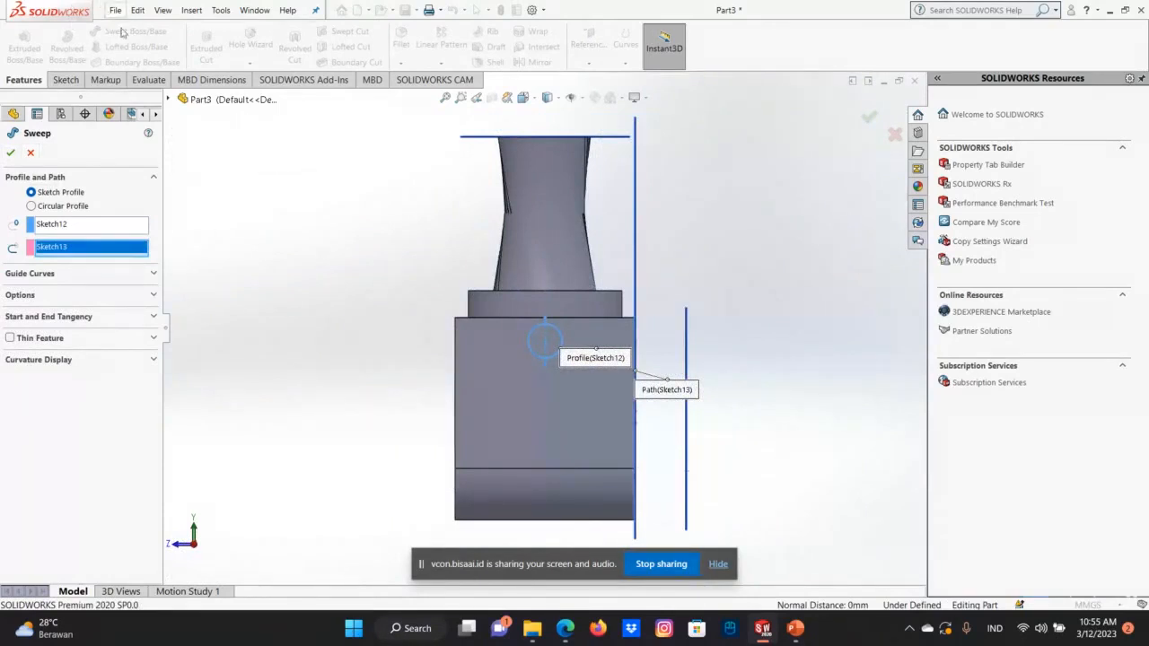
left_click(894, 134)
Create a new part document.
left_click(115, 10)
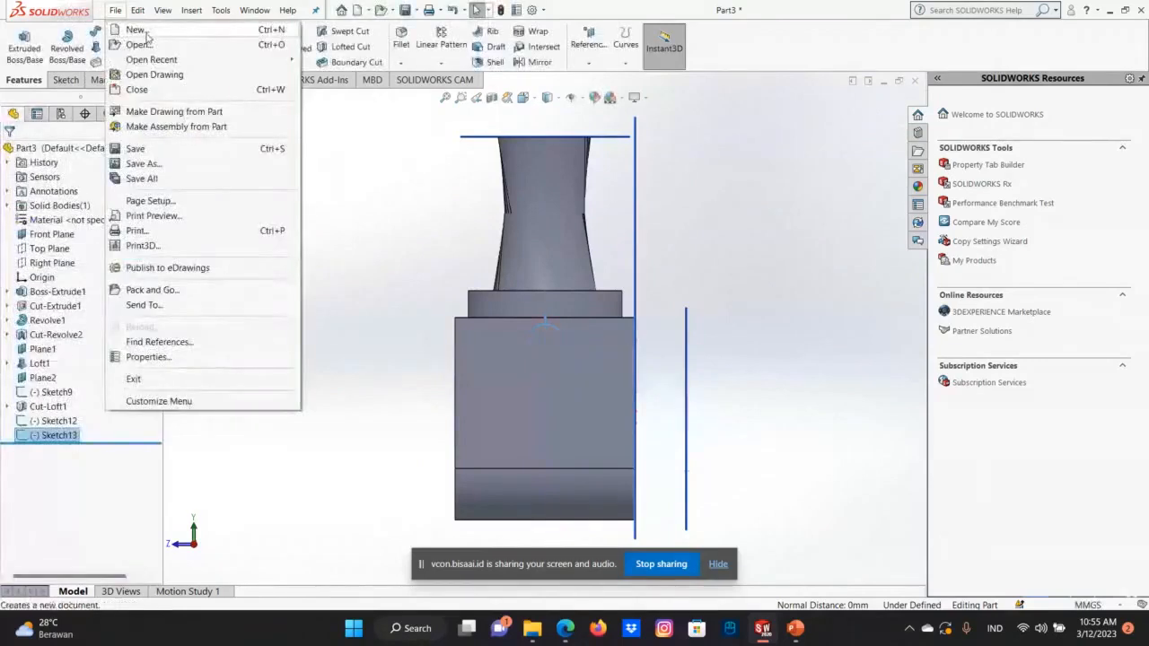
left_click(137, 30)
left_click(489, 469)
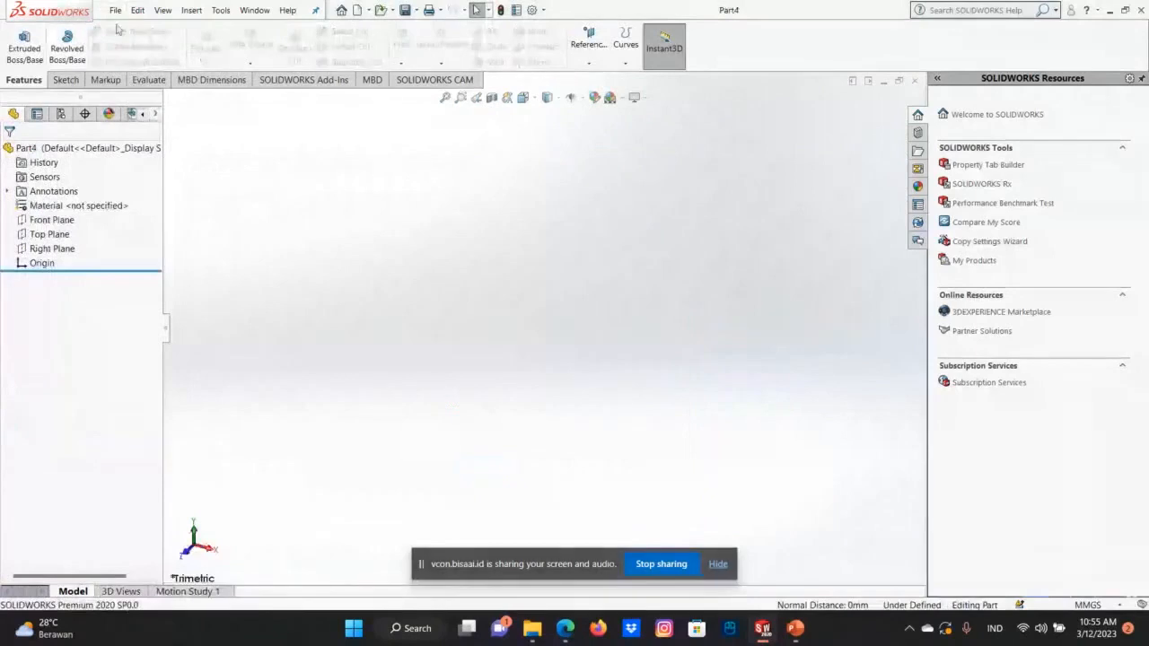
Sketch a Z-shaped path on the Front Plane with lines about 66 mm across, 96 mm down and 69 mm across.
right_click(52, 220)
left_click(119, 203)
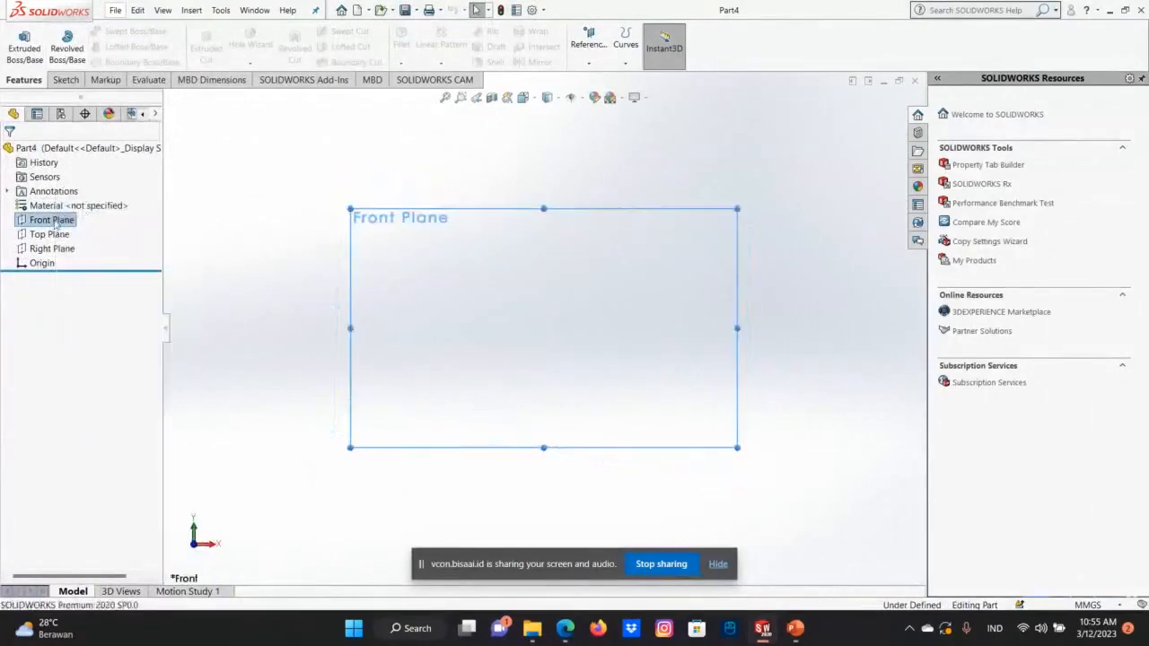
right_click(52, 220)
left_click(65, 201)
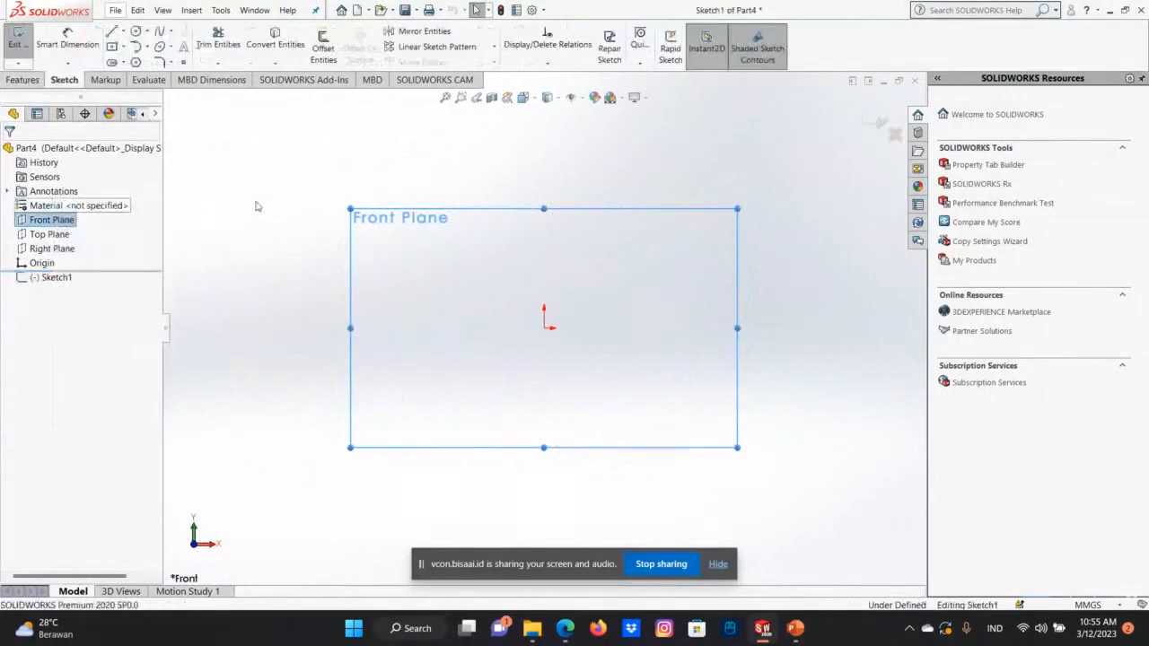
left_click(111, 31)
left_click(400, 245)
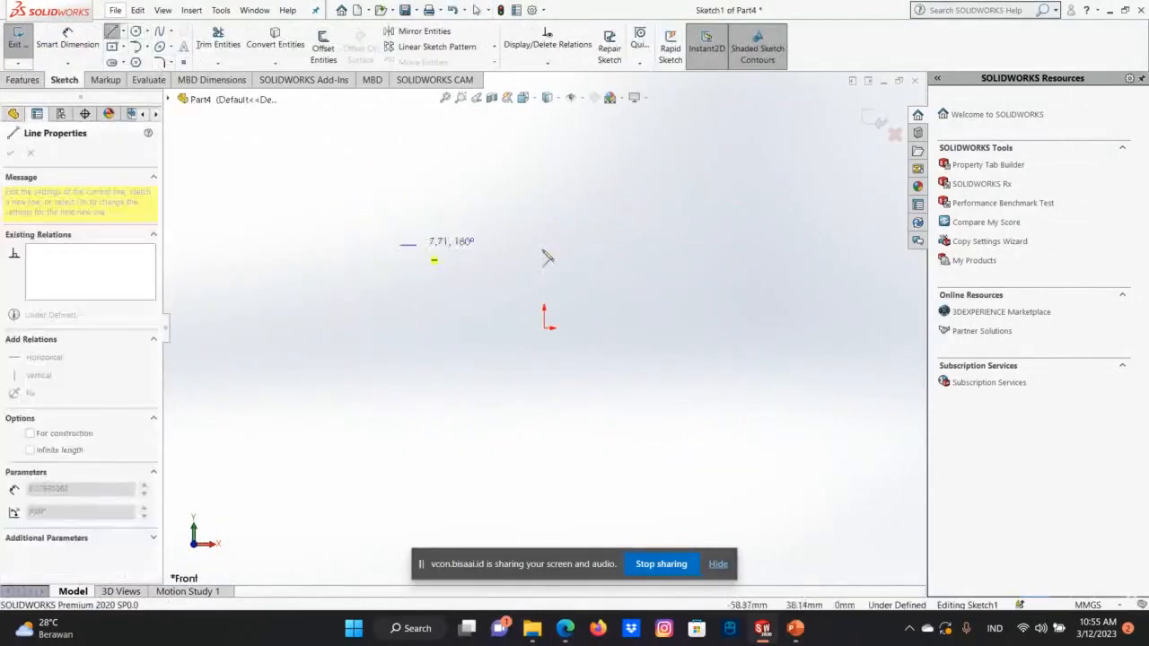
left_click(544, 245)
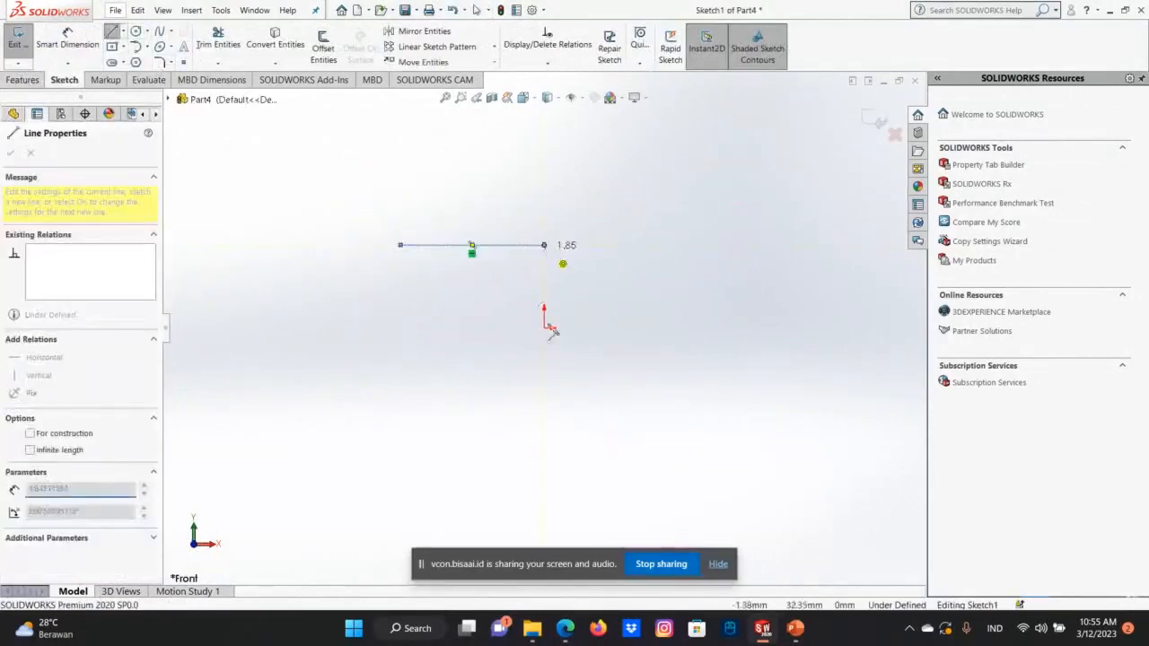
left_click(539, 454)
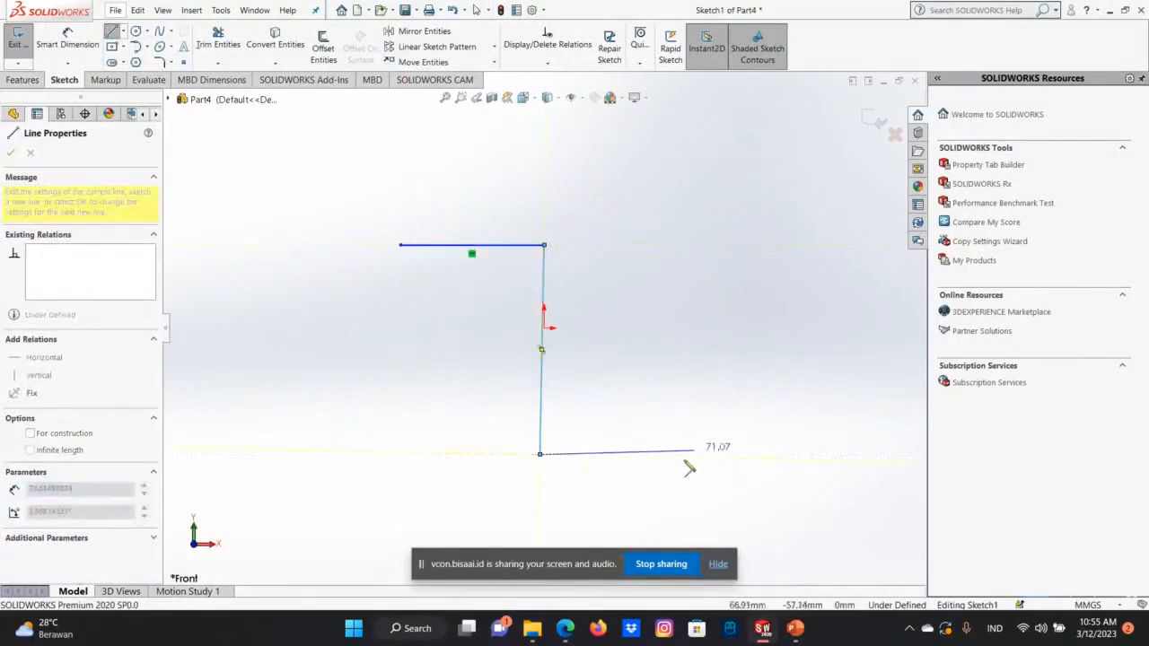
left_click(692, 455)
right_click(692, 455)
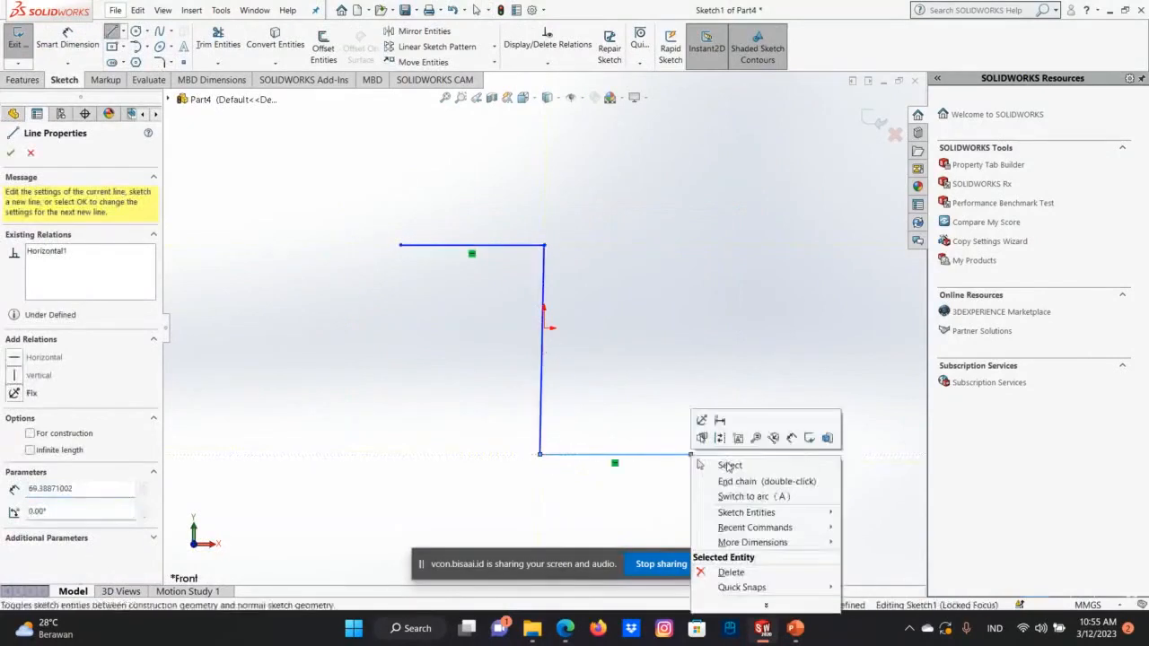
left_click(713, 463)
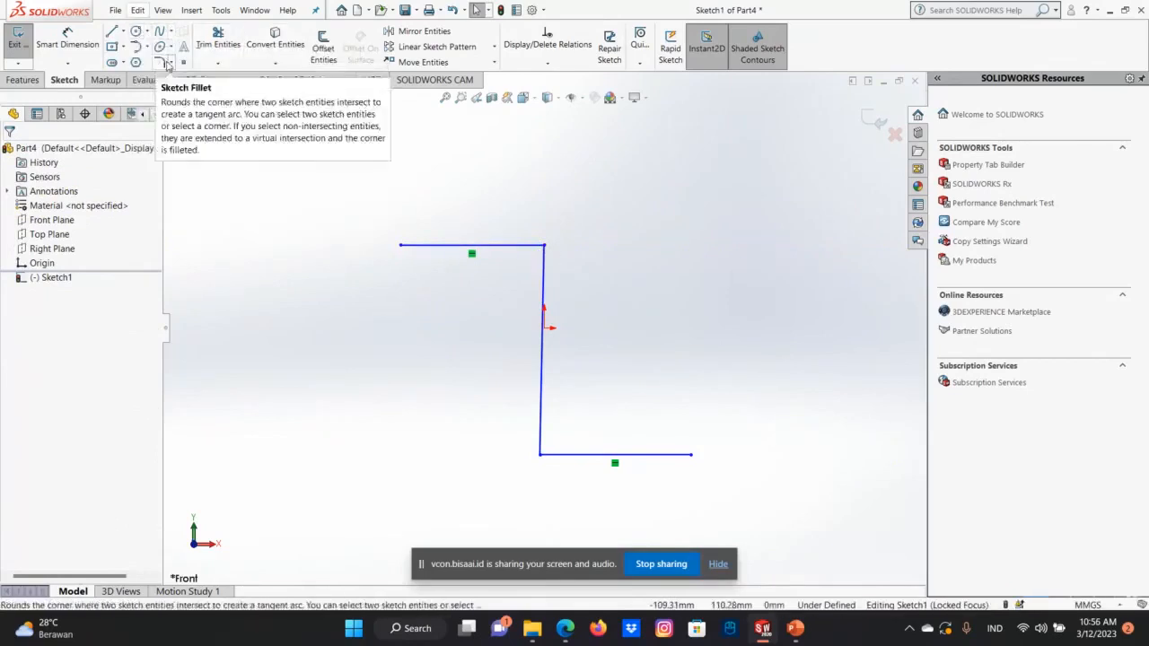
Fillet both corners of the Z-shaped path with a 10 mm radius and close the sketch.
left_click(159, 62)
left_click(160, 62)
left_click(161, 63)
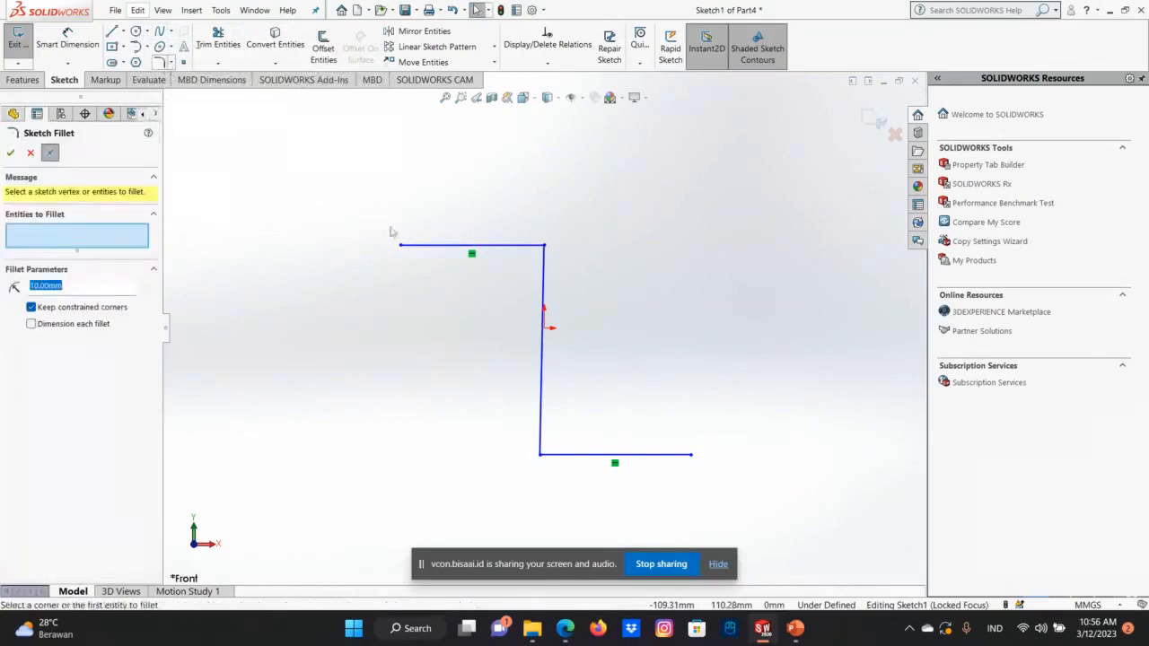
left_click(544, 245)
left_click(540, 454)
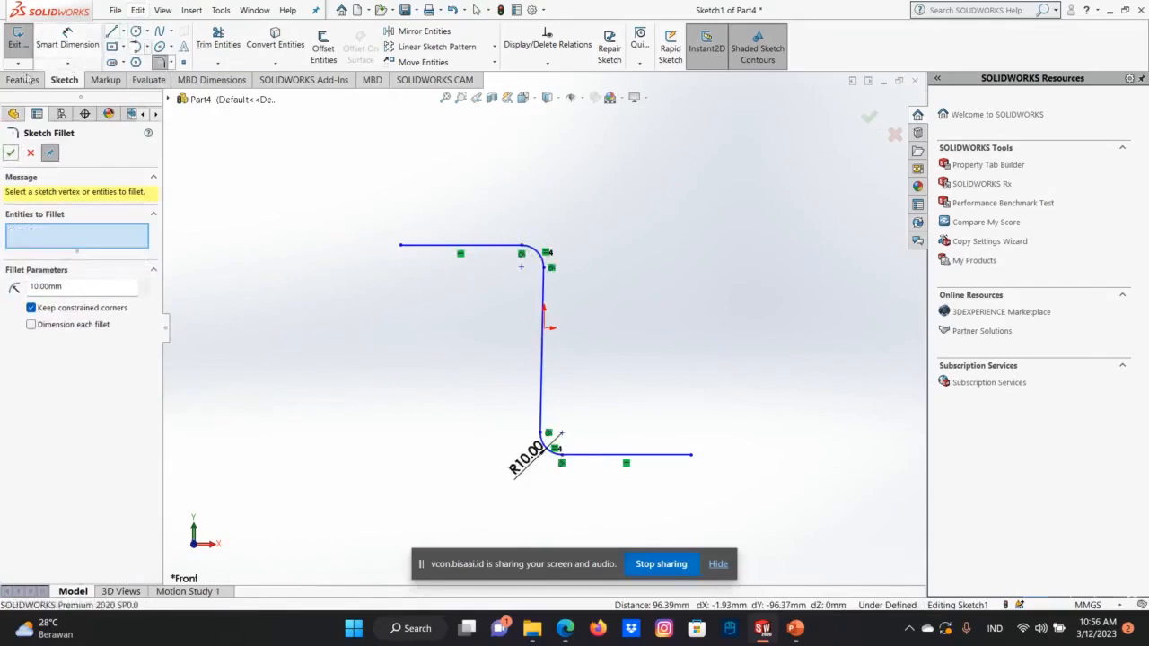
left_click(868, 117)
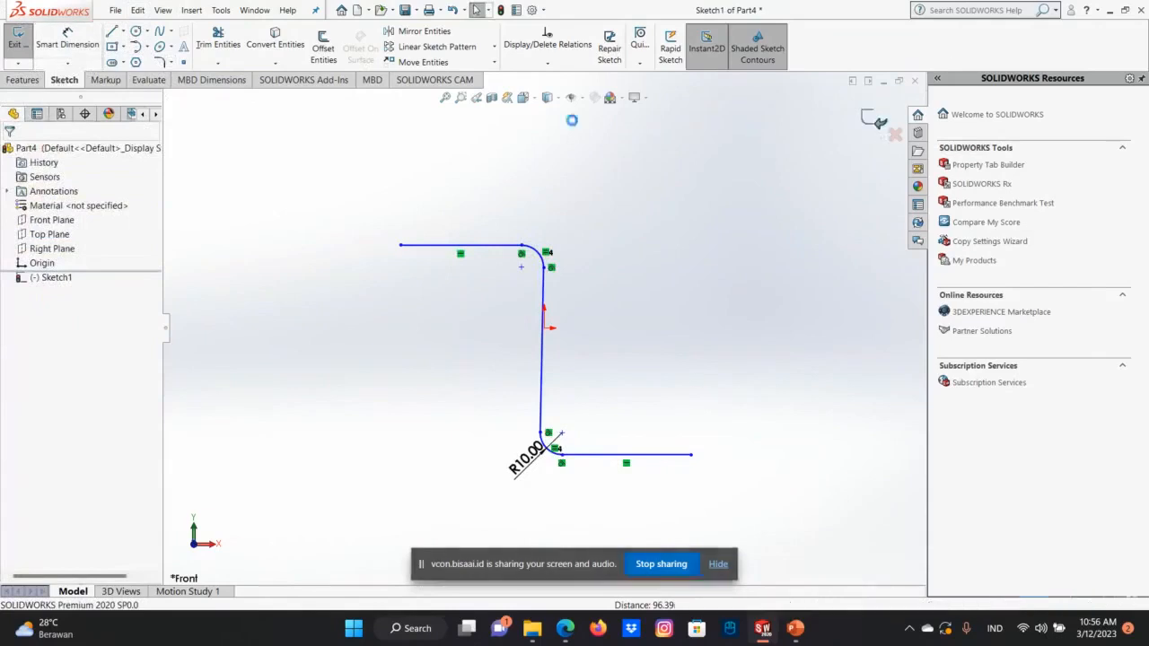
left_click(18, 40)
Try a 3D sketch circle of about 7.5 mm radius centred on the path's upper free end, and discard the 3D sketch.
left_click(65, 80)
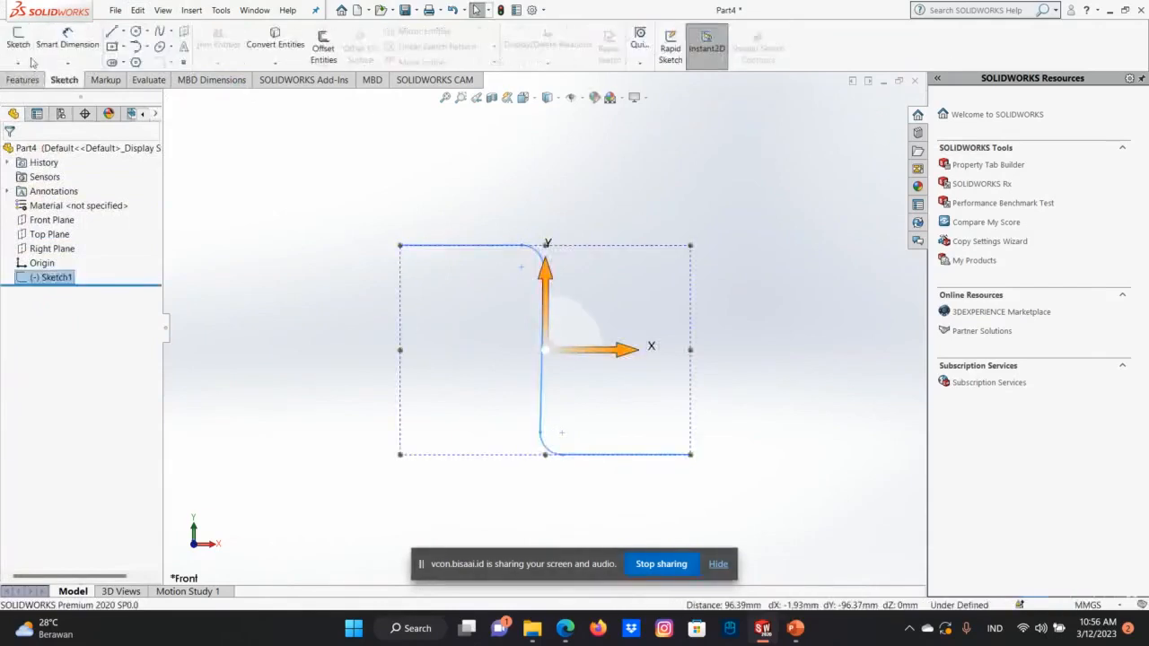
left_click(17, 63)
left_click(38, 93)
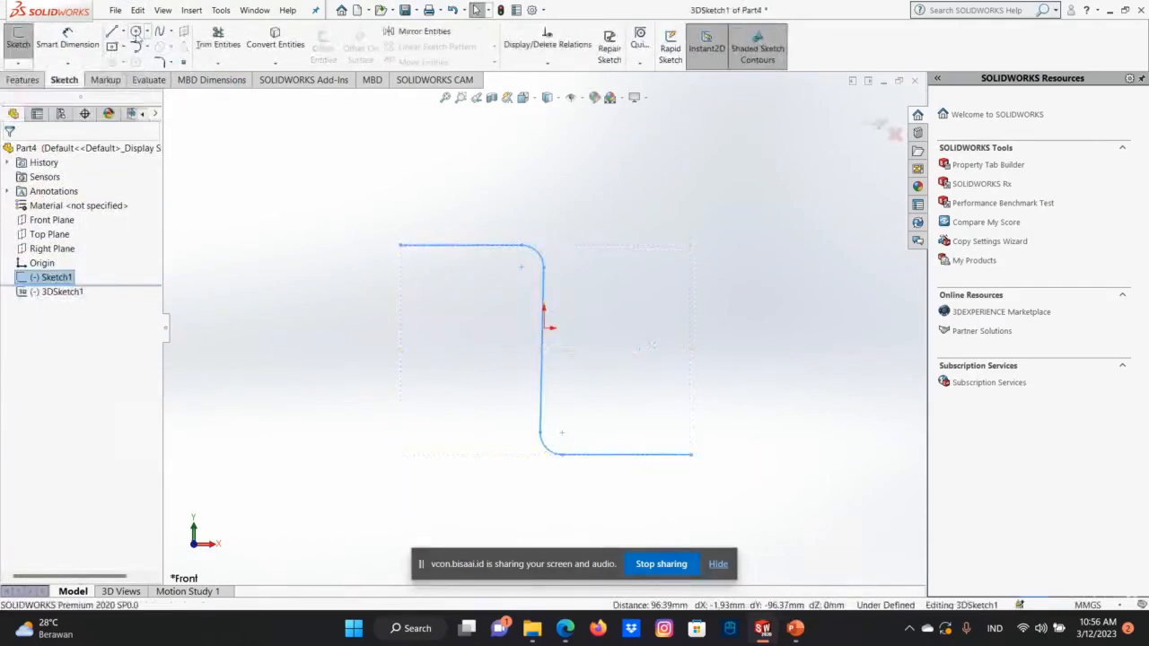
left_click(136, 31)
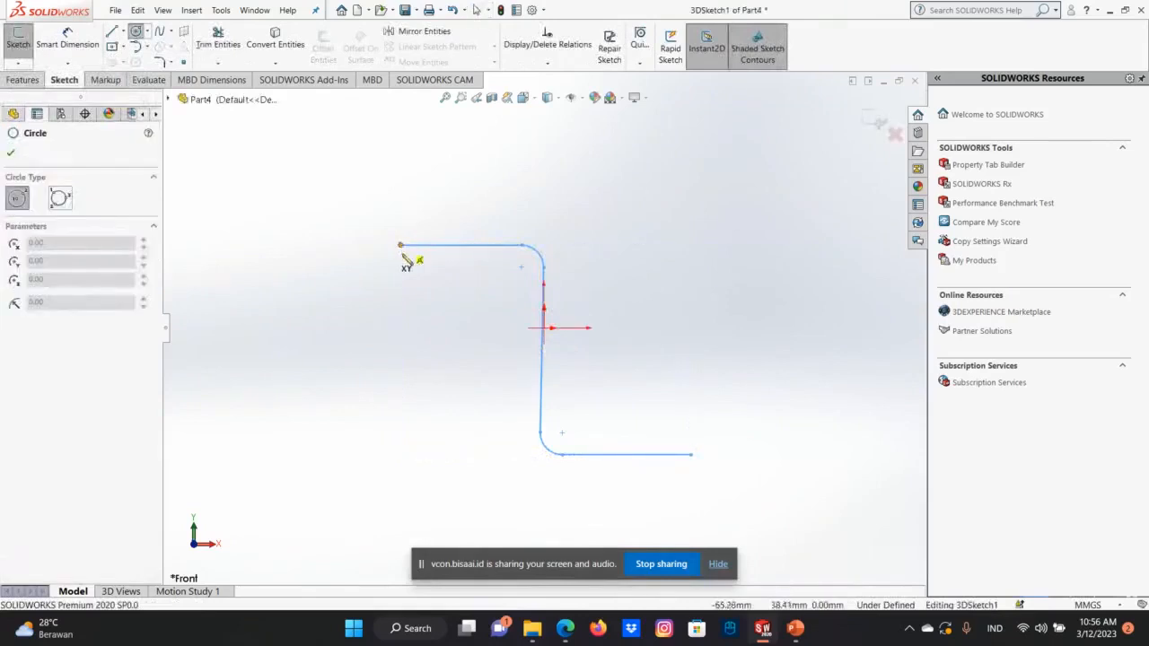
left_click(400, 245)
left_click(395, 258)
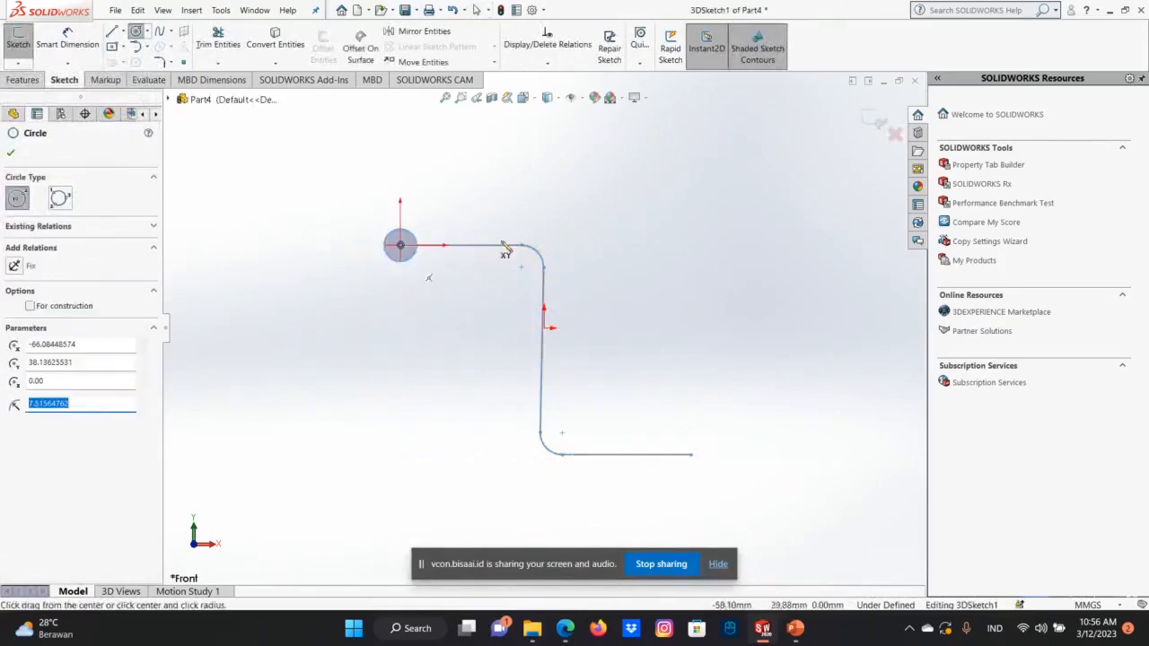
mouse_move(487, 316)
middle_mouse_down()
mouse_move(503, 329)
mouse_move(601, 300)
middle_mouse_up()
key("ctrl+1")
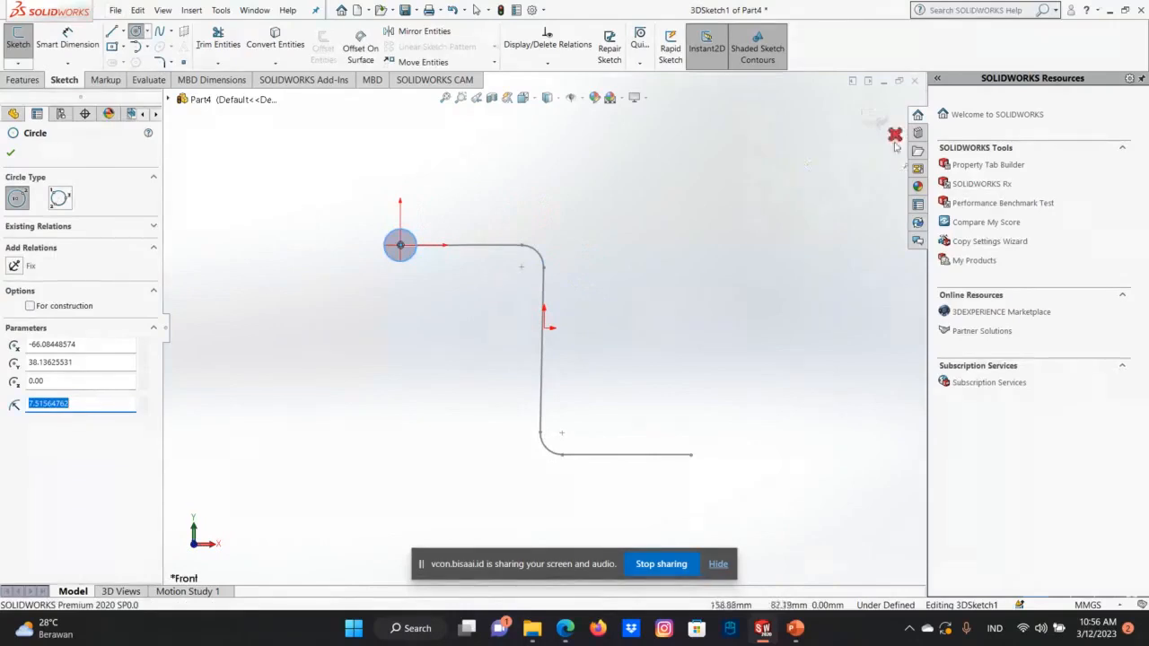
left_click(895, 136)
left_click(590, 320)
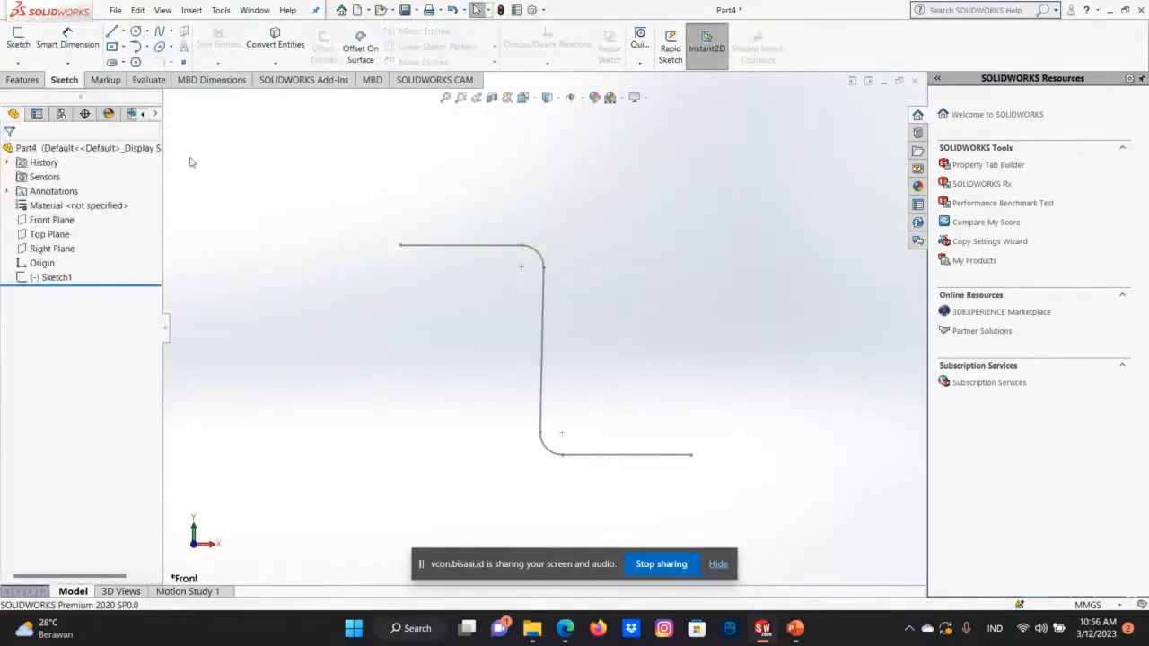
Try a Right Plane sketch with a circle of about 7.4 mm radius centred at the path's upper end.
right_click(52, 249)
left_click(86, 244)
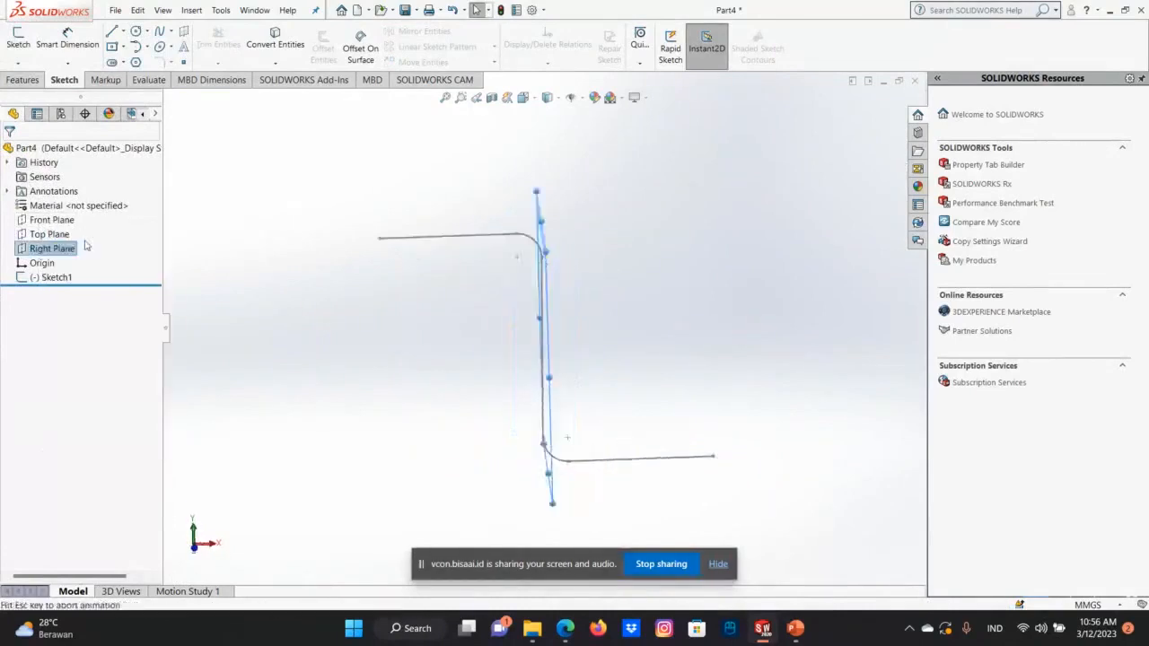
right_click(66, 248)
left_click(76, 227)
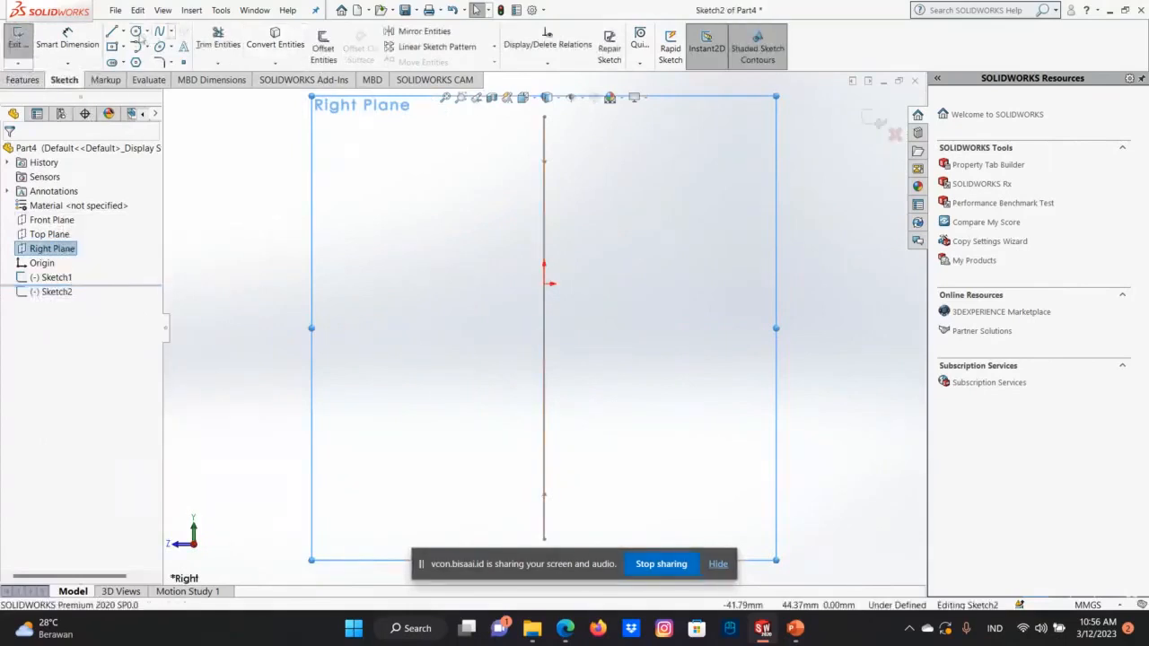
left_click(136, 31)
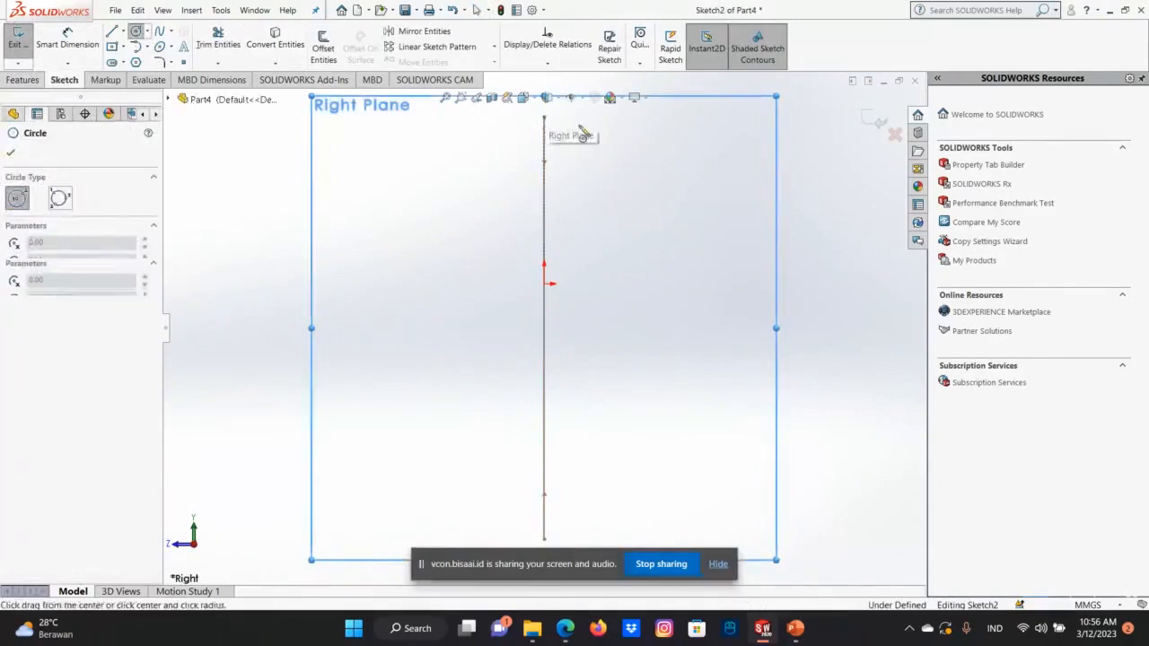
left_click(543, 116)
left_click(575, 131)
right_click(581, 134)
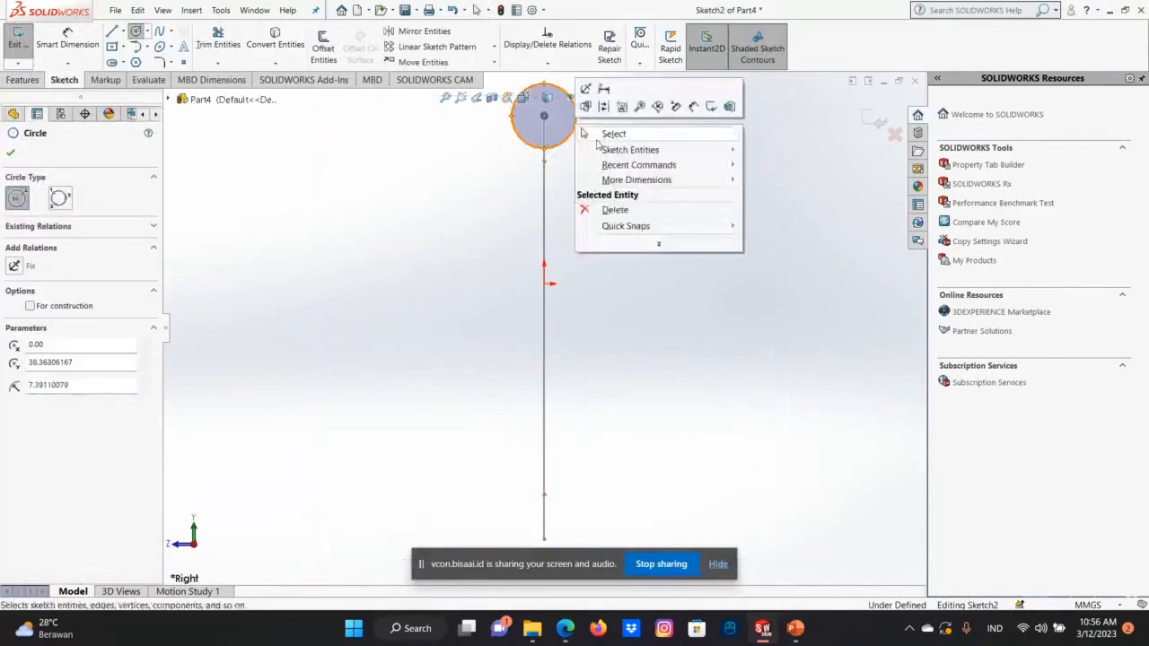
left_click(597, 138)
Check the Right Plane circle against the path from several directions and discard the sketch.
key("Right")
key("Right")
key("Right")
key("Right")
key("Right")
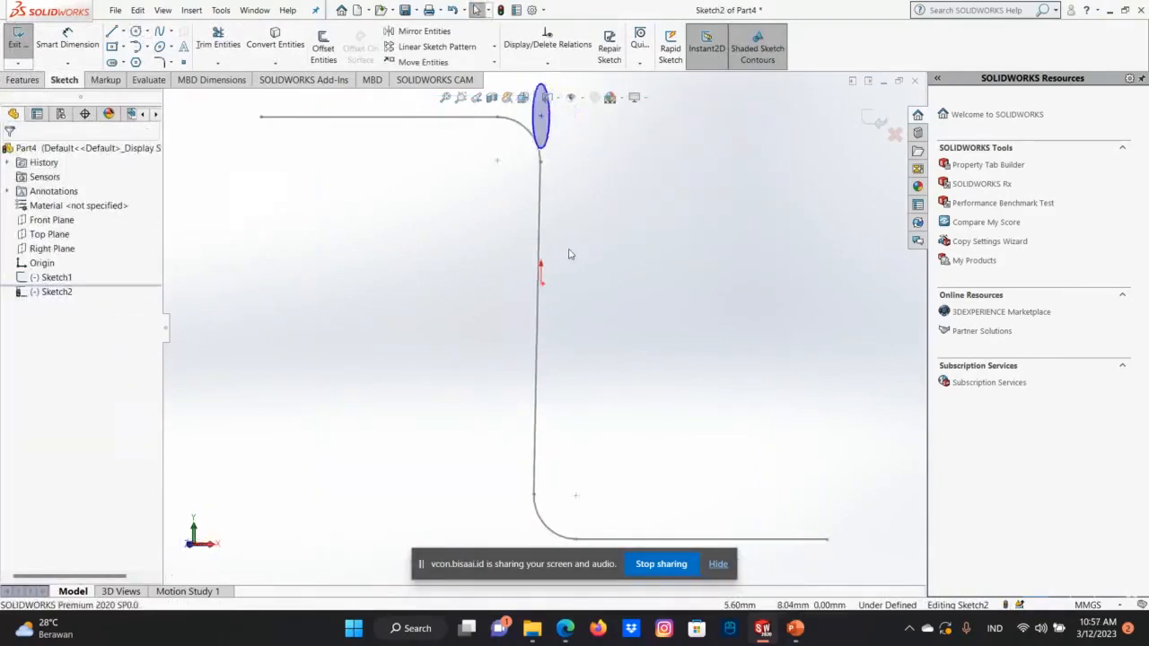
key("Right")
key("Right")
key("Right")
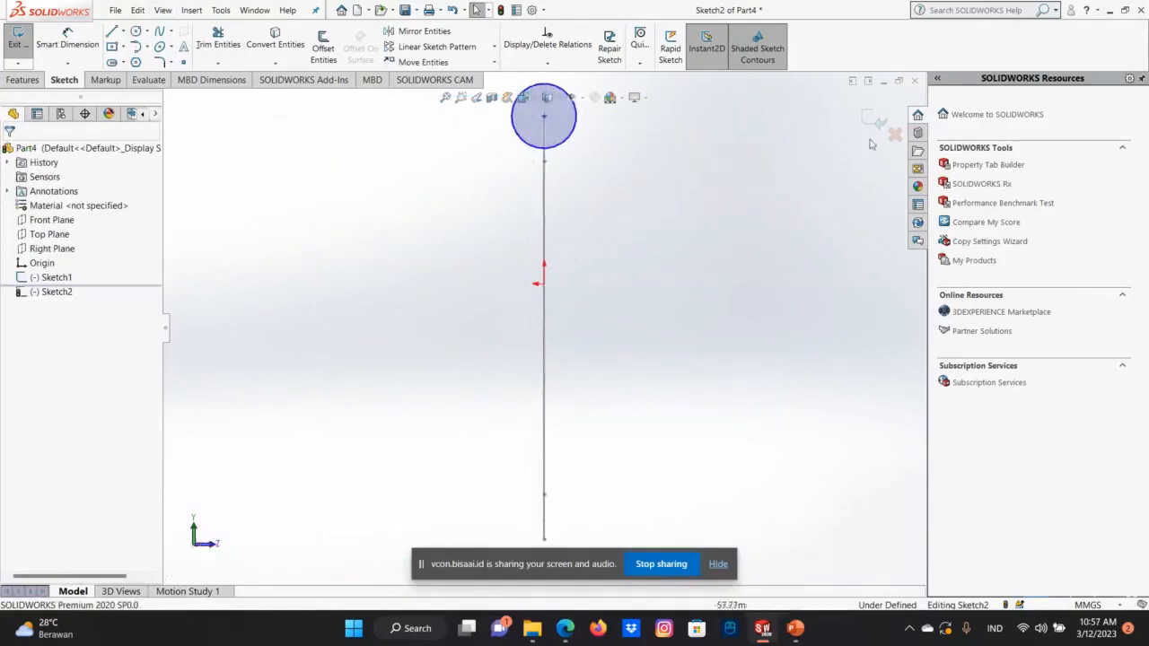
left_click(895, 134)
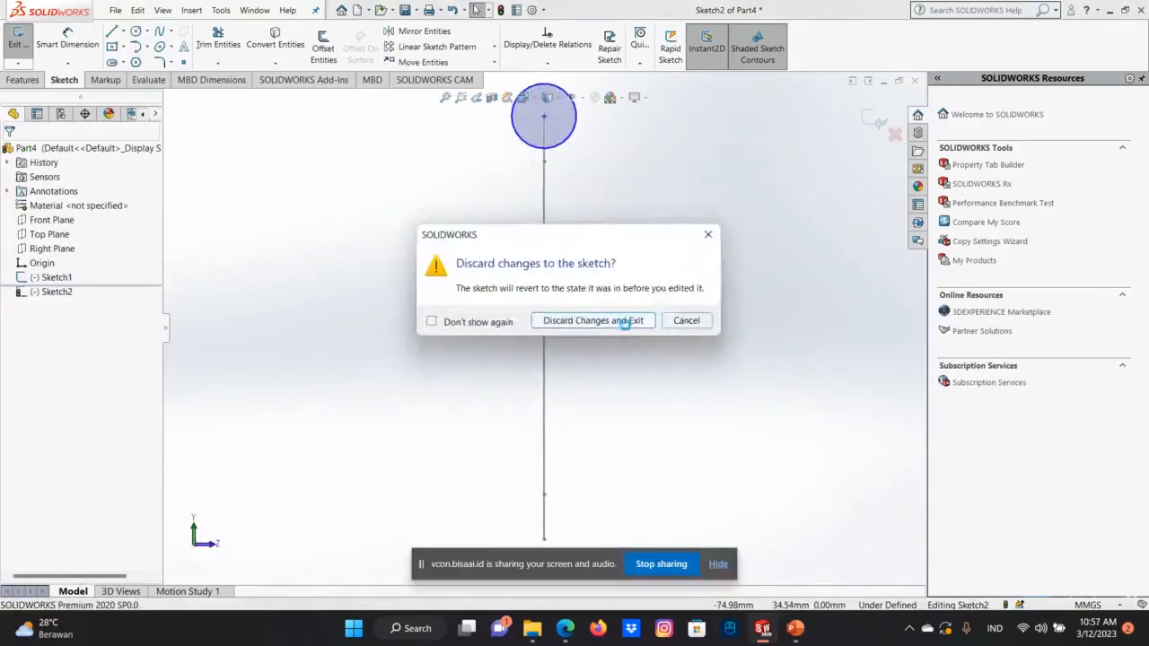
left_click(626, 323)
Start a 3D sketch and draw a circle of about 4.6 mm radius, perpendicular to the path and centred on its upper horizontal line.
key("Left")
key("Left")
key("Left")
key("Left")
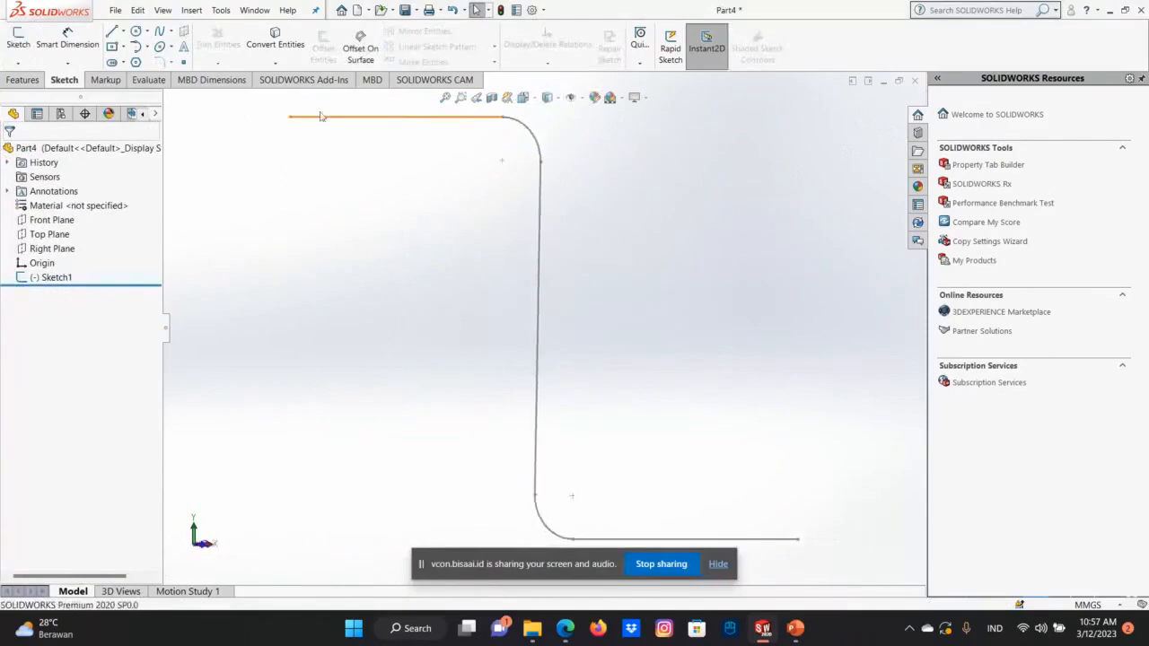
key("Left")
key("Left")
key("Left")
key("Left")
key("Left")
key("Left")
key("Left")
key("Left")
key("Left")
key("Left")
key("Left")
key("Left")
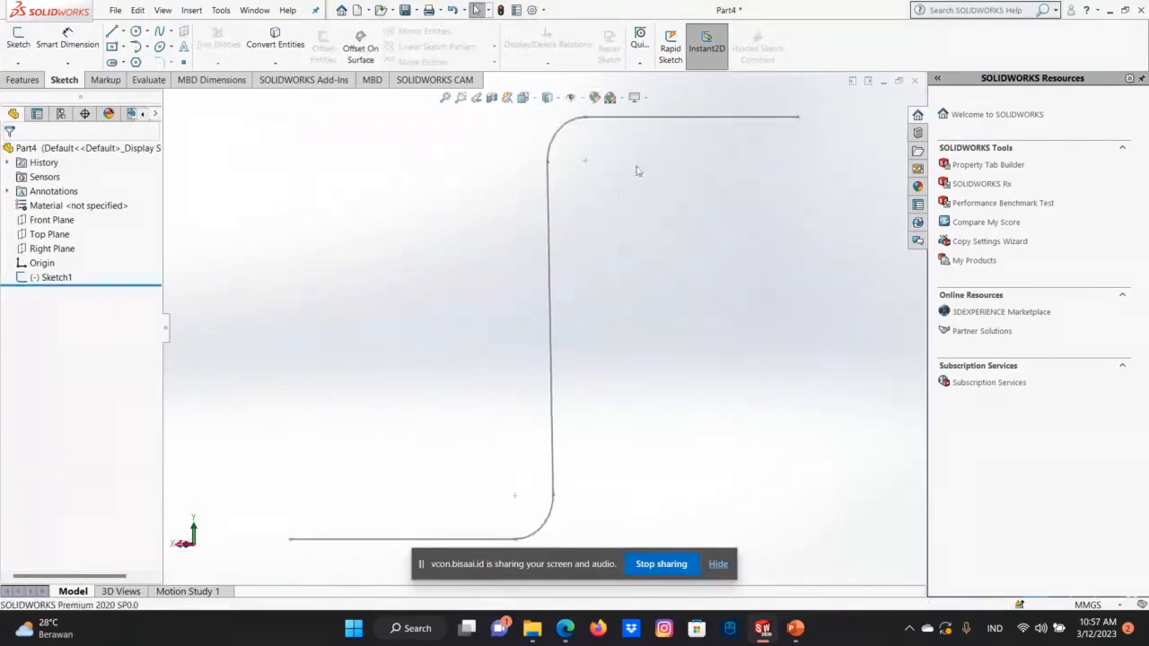
key("Left")
key("Left")
key("Left")
key("Left")
key("Left")
key("Left")
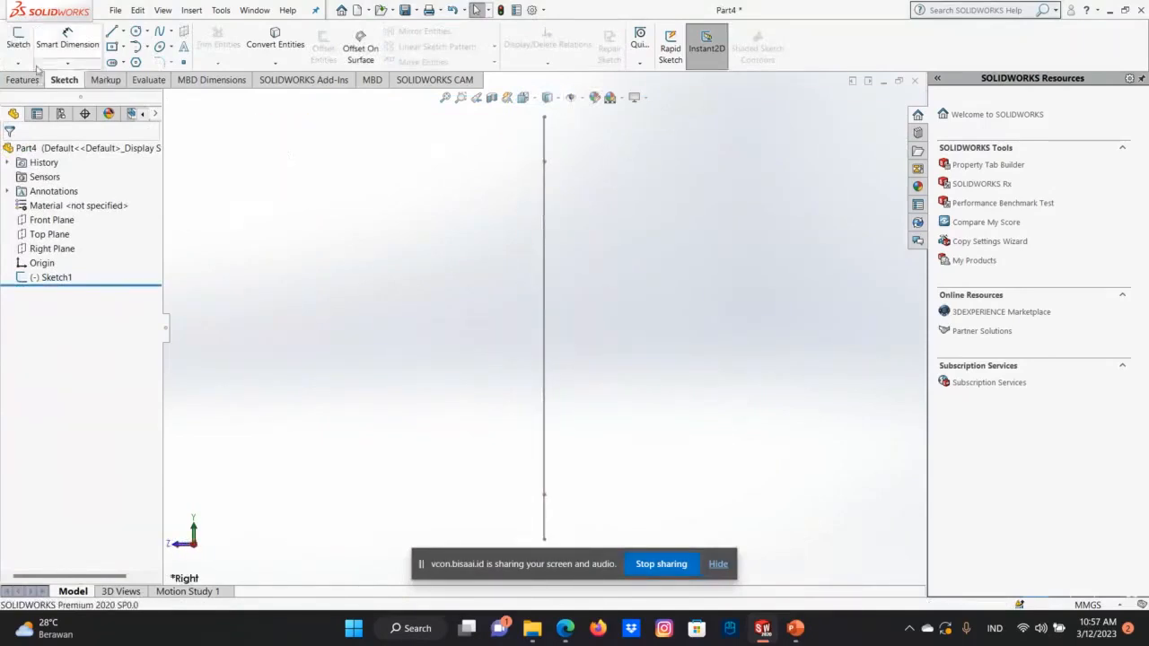
left_click(18, 63)
left_click(36, 93)
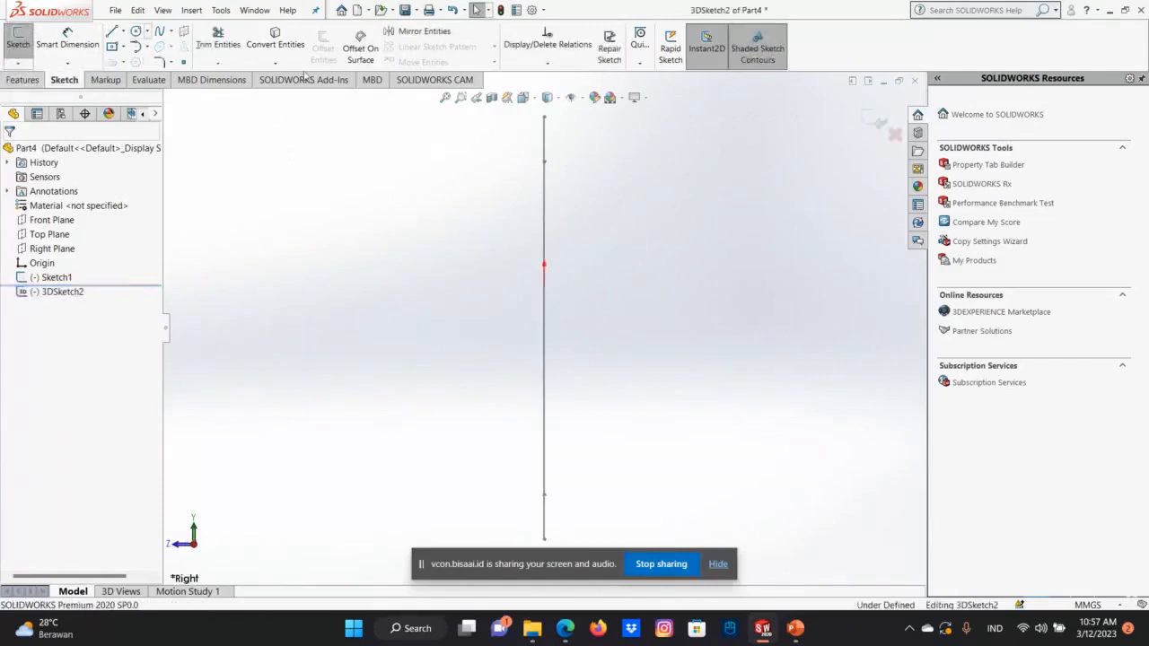
left_click(135, 32)
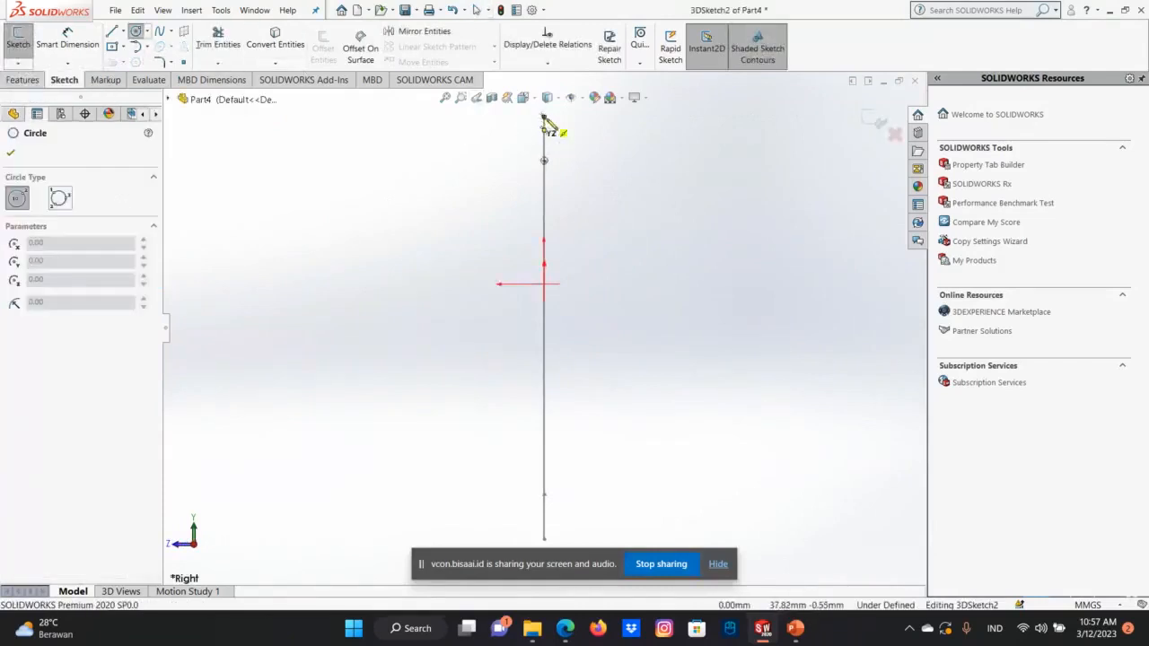
left_click(544, 117)
left_click(562, 120)
right_click(571, 128)
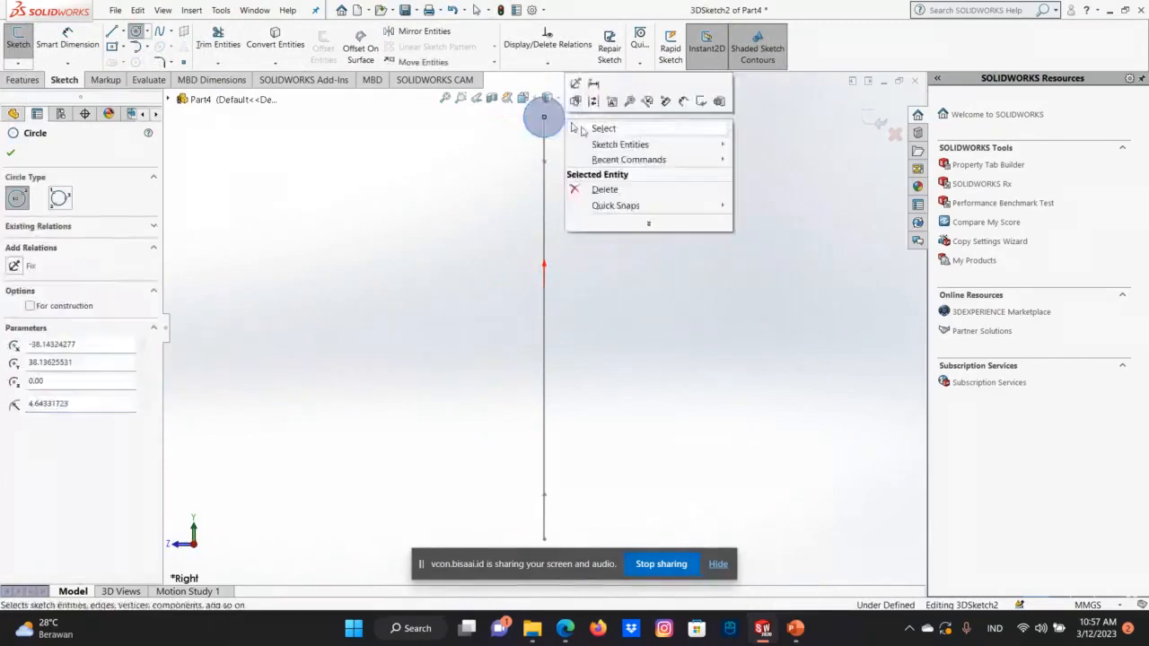
left_click(583, 131)
Examine from several directions how the 3D sketch circle sits on the path's upper horizontal line.
key("Right")
key("Right")
key("Right")
key("Right")
key("Right")
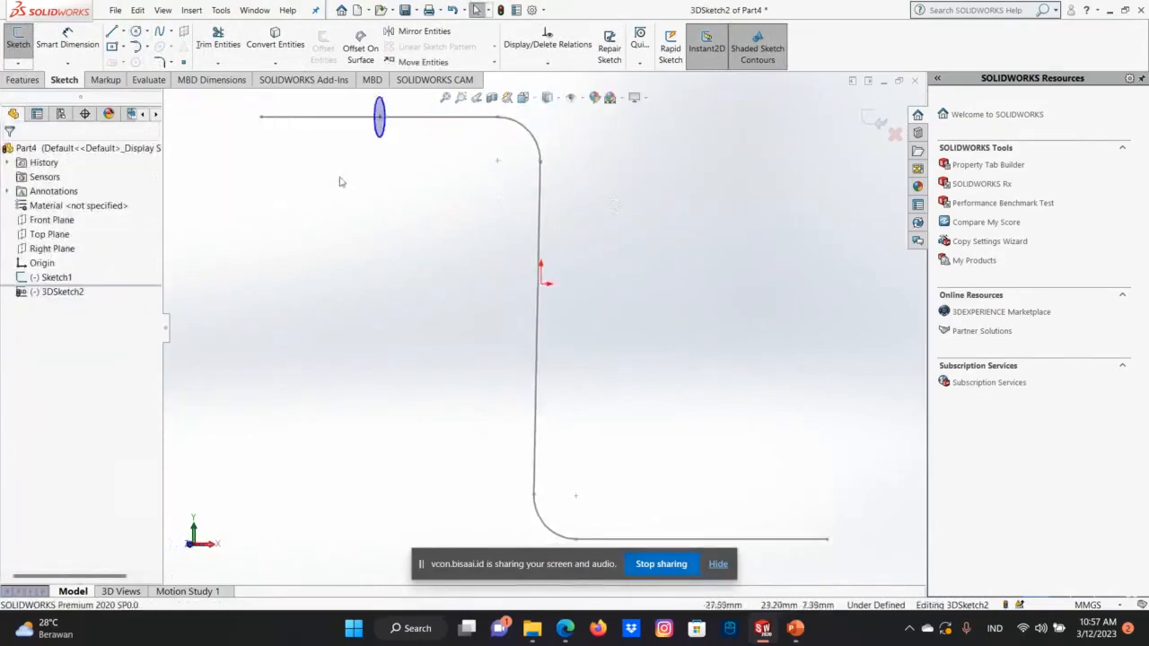
key("Right")
key("Right")
key("Left")
key("Up")
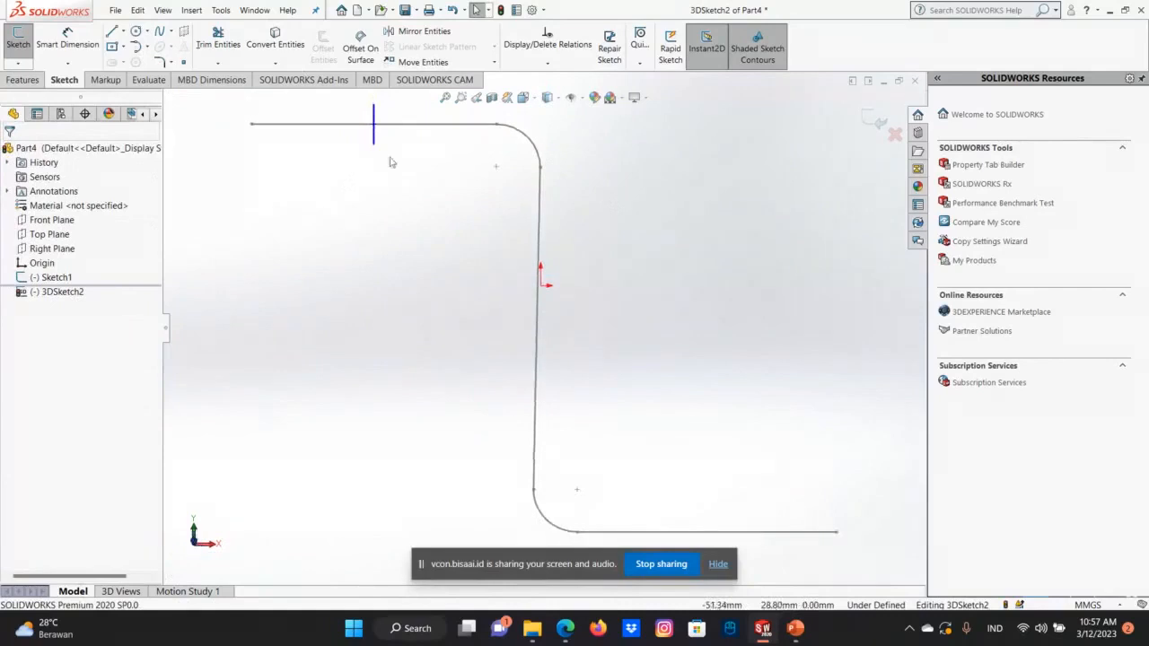
key("Up")
key("Down")
key("Down")
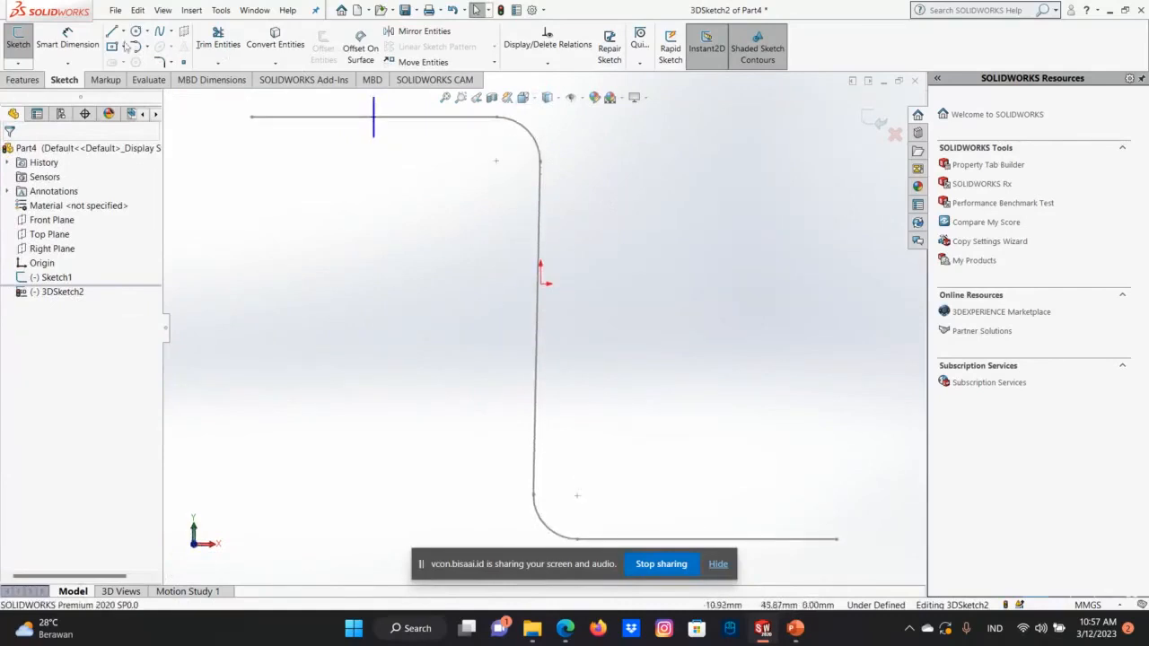
Create a Swept Boss/Base using the 3D sketch circle as profile and the filleted Z-shaped sketch as path.
left_click(22, 79)
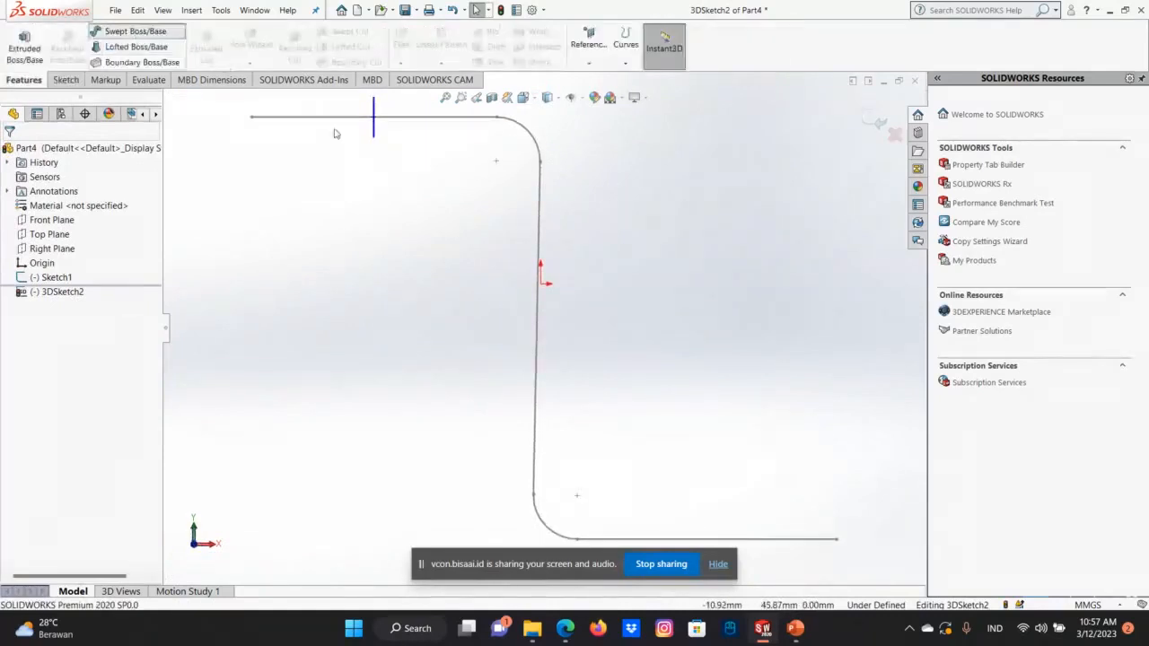
left_click(376, 127)
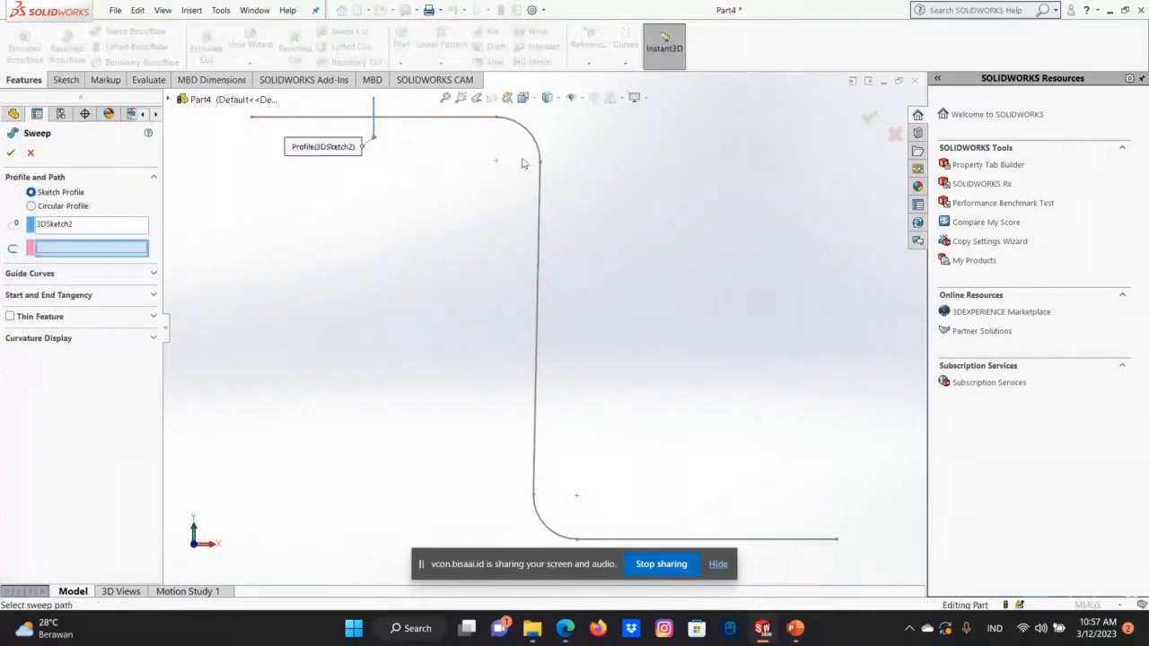
left_click(410, 117)
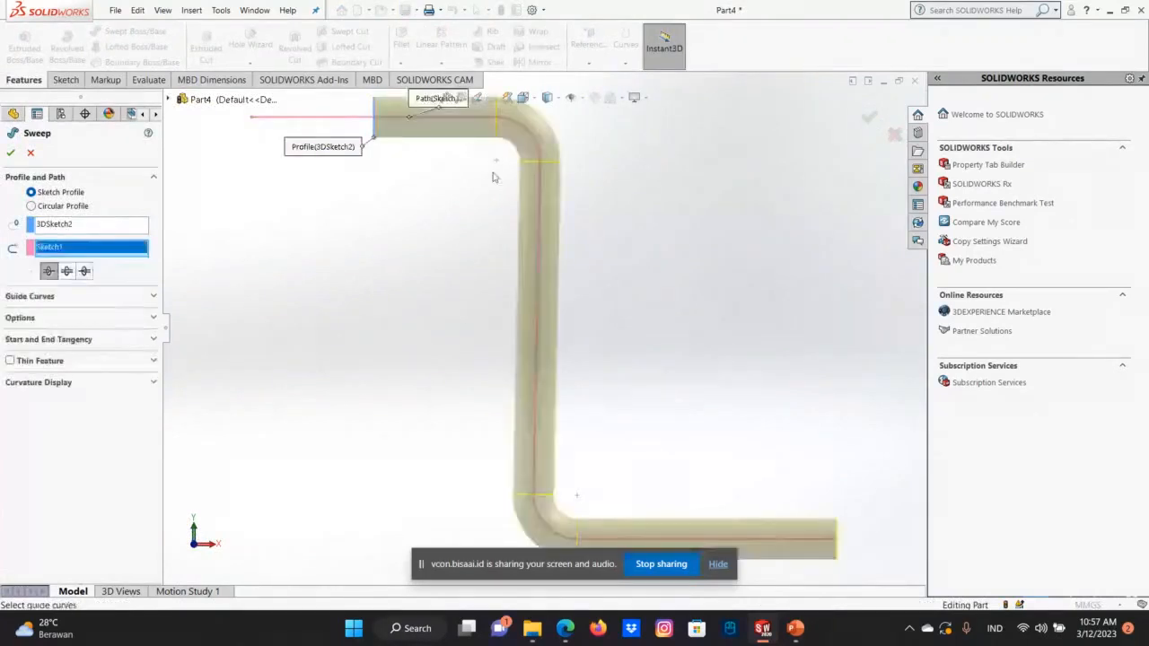
left_click(877, 118)
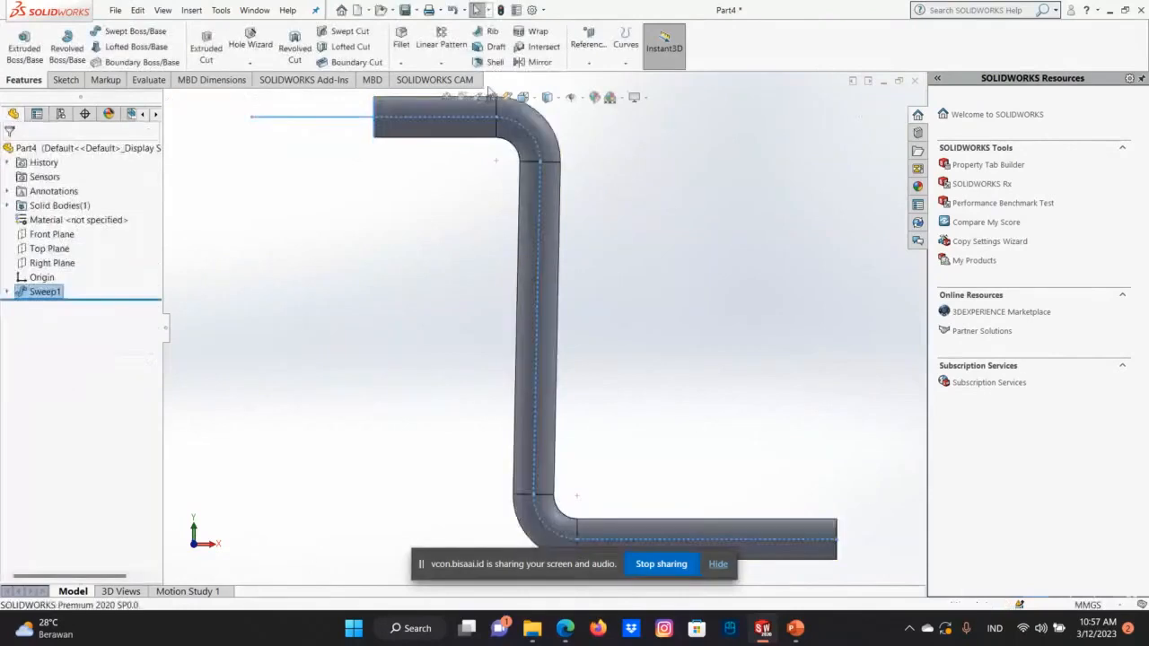
left_click(491, 144)
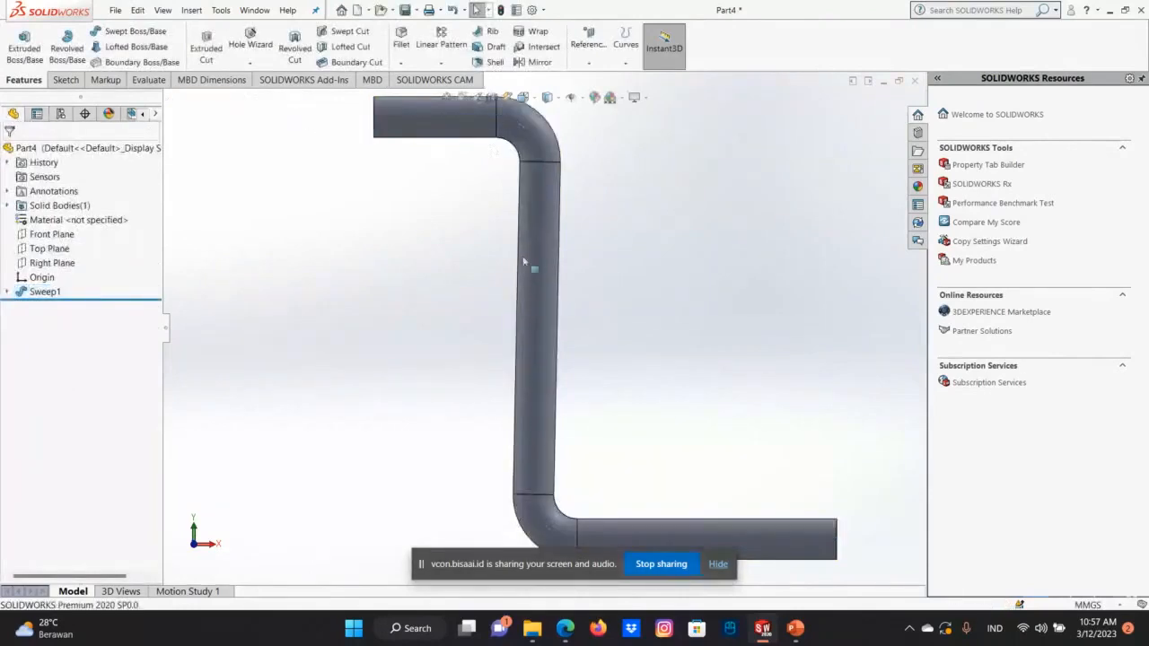
Examine the swept Z-shaped body from all sides, including its end face and both bends.
key("Right")
key("Right")
key("Right")
key("Right")
key("Right")
key("Right")
key("Right")
key("Right")
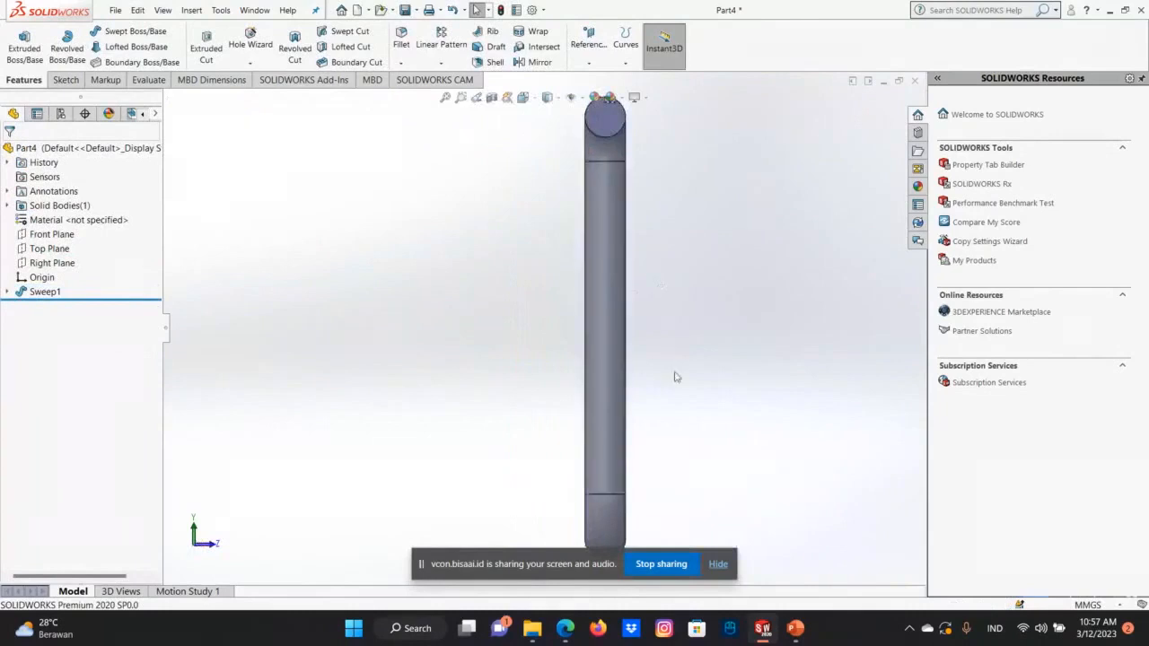
key("Right")
scroll(757, 350, "down", 1)
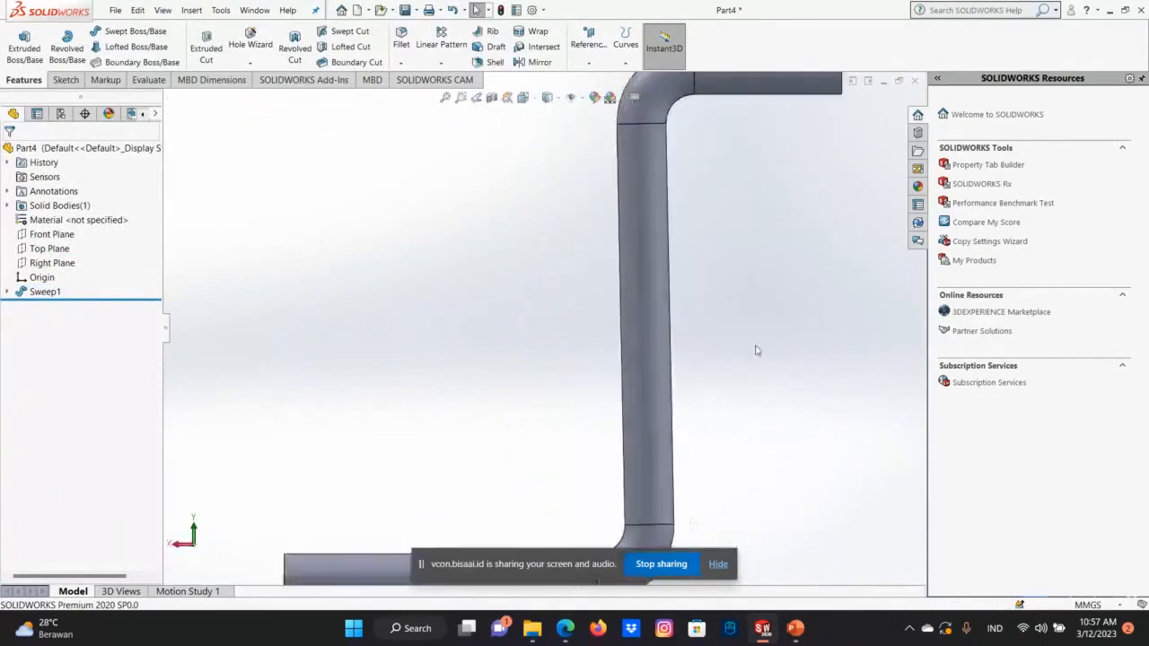
scroll(549, 359, "up", 3)
key("Right")
key("Right")
key("Right")
key("Right")
key("Right")
key("Right")
key("Right")
key("Right")
key("Right")
key("Right")
key("Right")
key("Right")
key("Right")
key("Right")
key("Right")
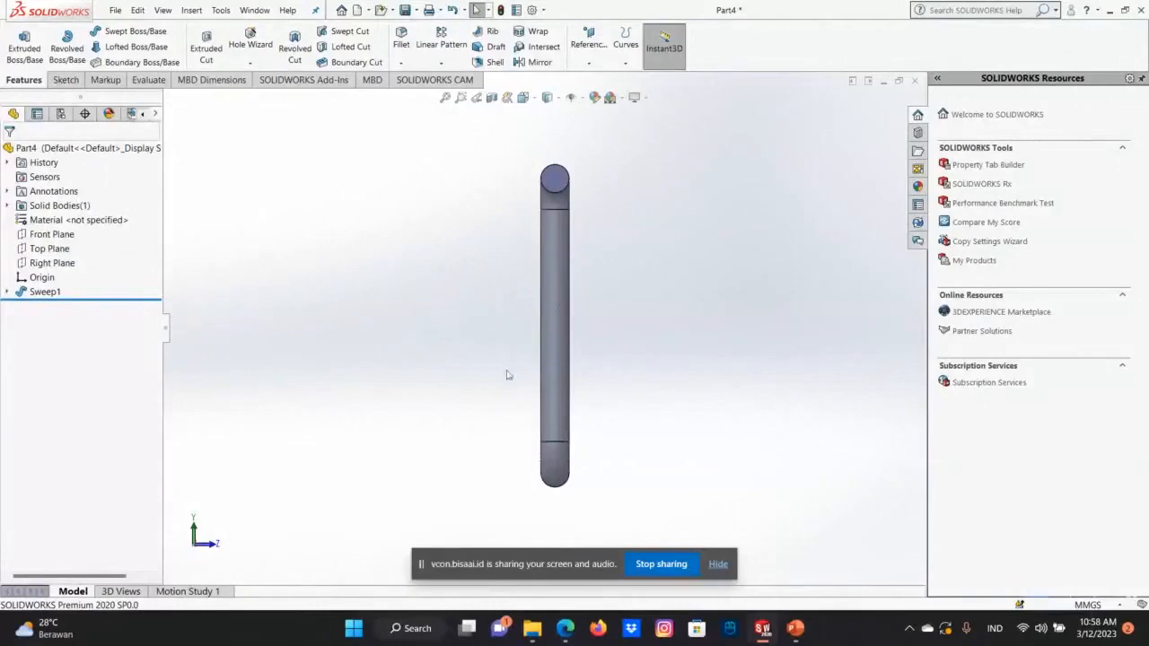
Sketch a circle of about 3.7 mm radius on the round end face of the sweep's upper arm, concentric with the face.
scroll(534, 212, "down", 2)
scroll(518, 290, "down", 3)
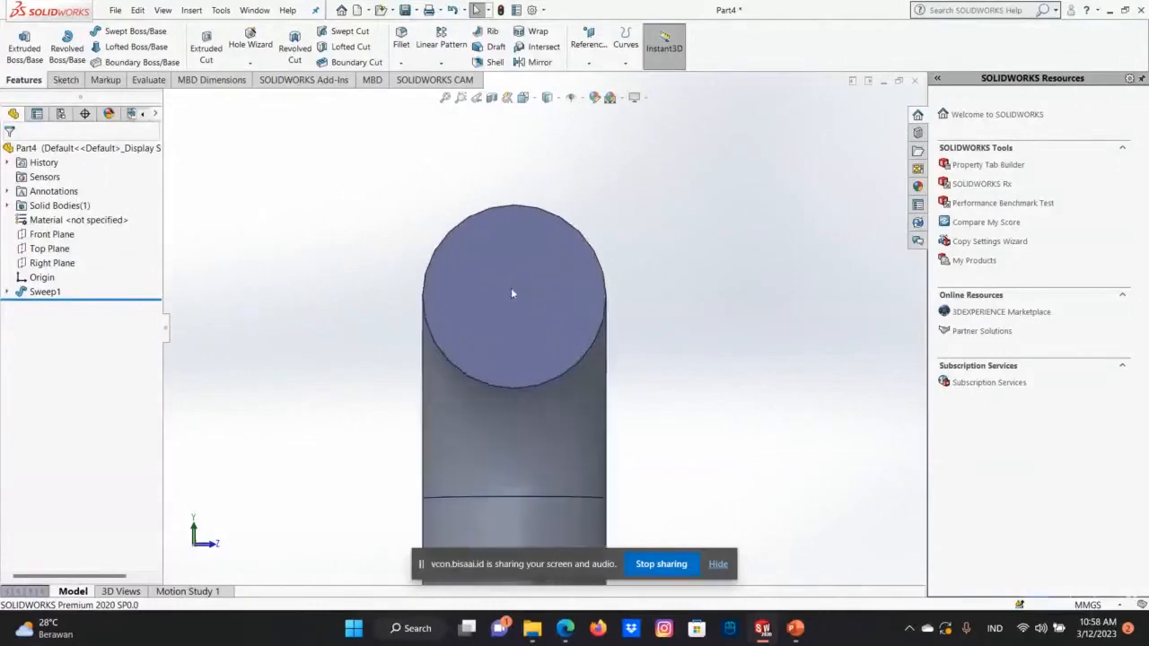
left_click(513, 289)
right_click(516, 284)
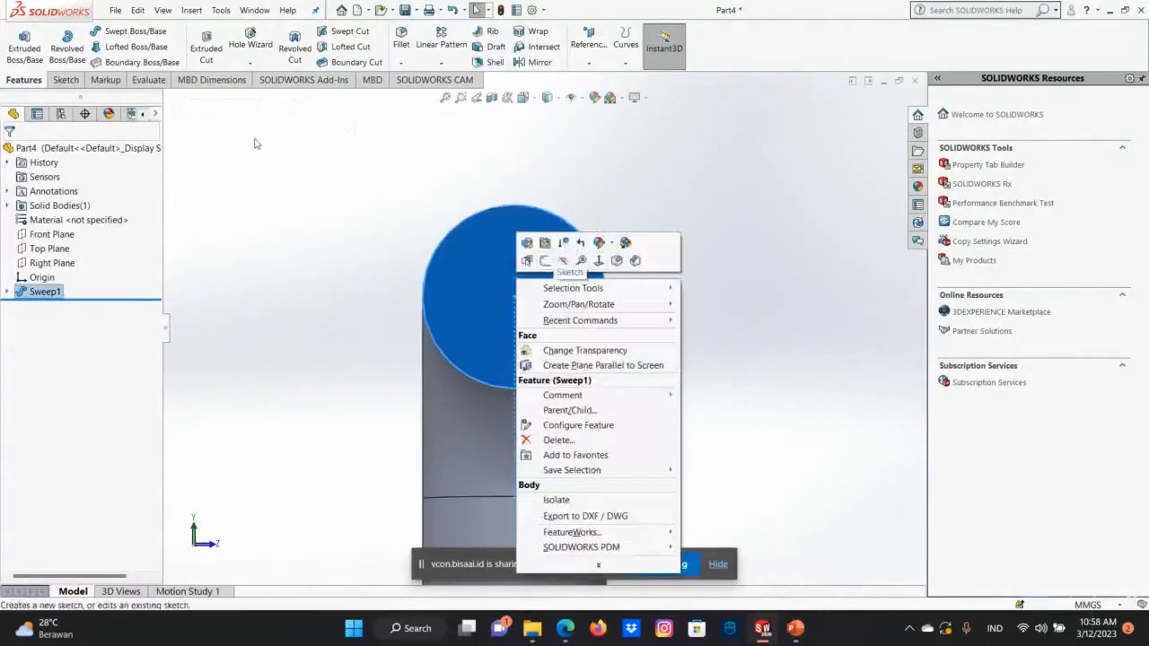
left_click(555, 262)
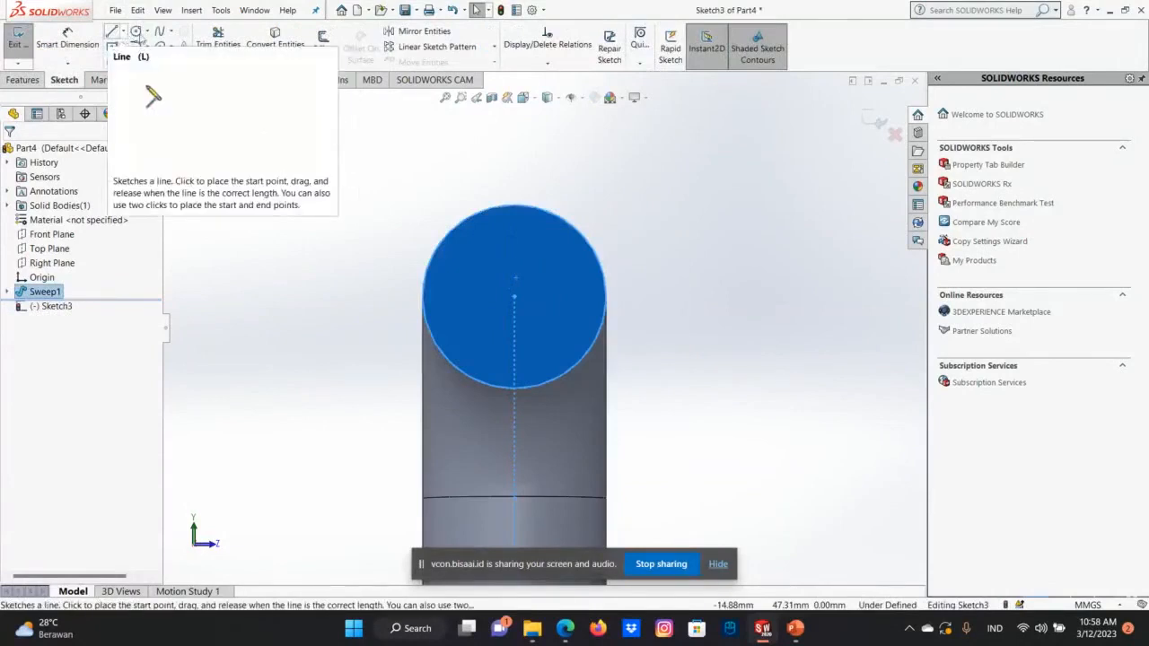
left_click(135, 31)
left_click(513, 297)
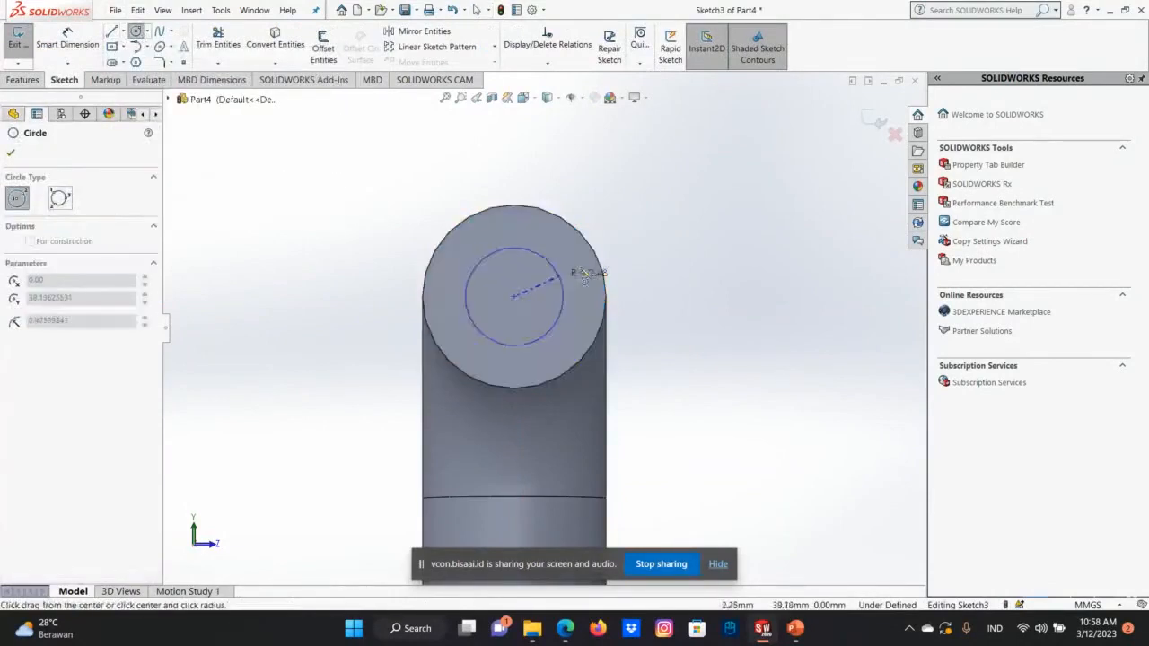
left_click(584, 272)
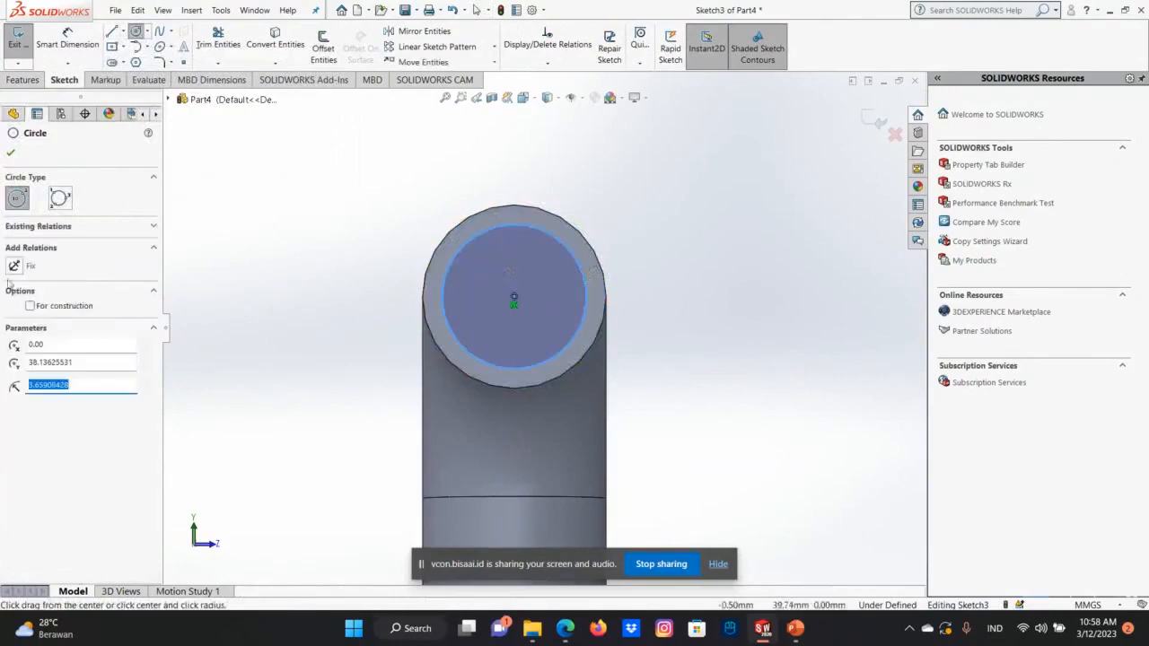
left_click(11, 155)
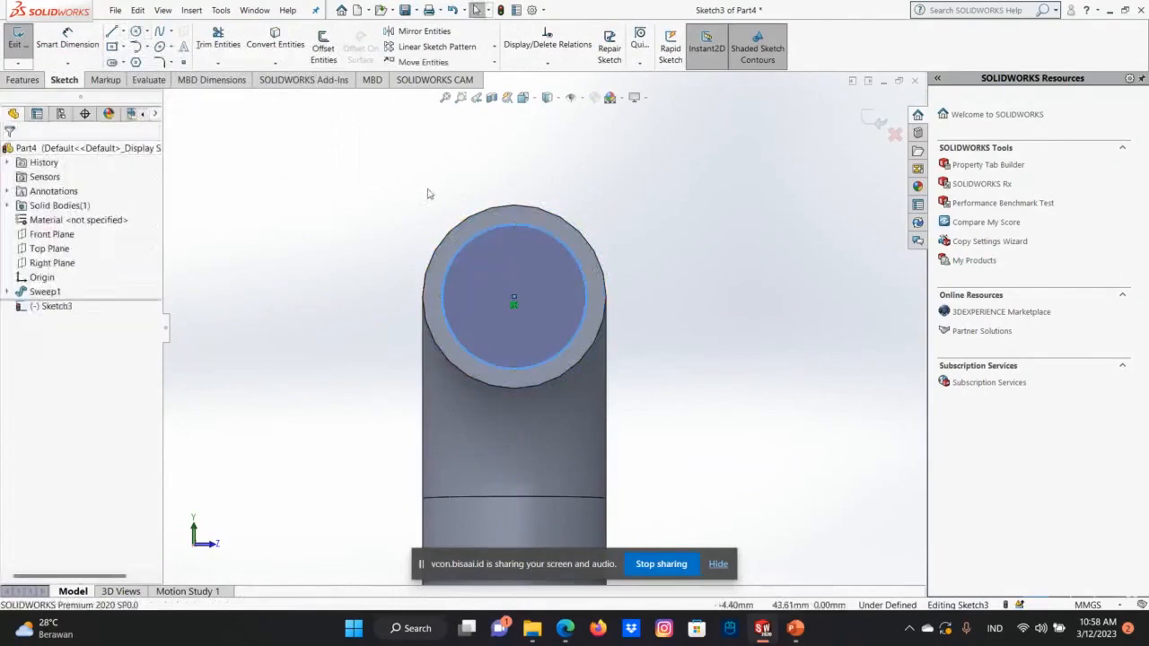
Examine the position of the inner circle on the upper arm's end face from several directions.
key("Right")
key("Right")
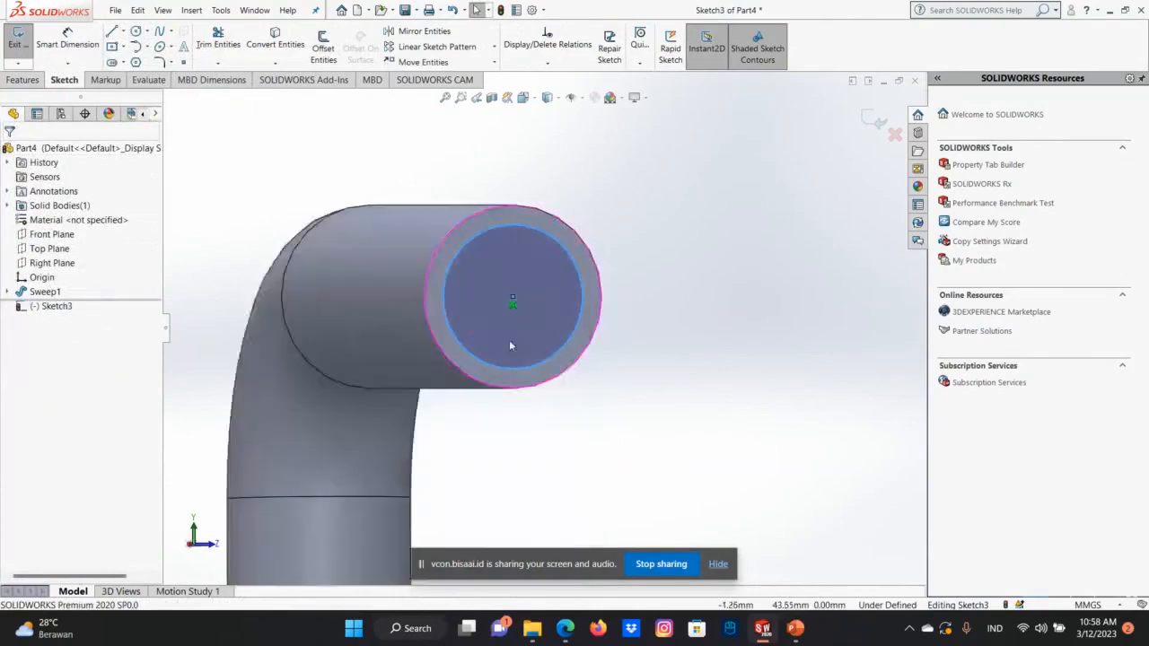
key("Right")
key("Right")
key("Right")
key("Right")
key("Right")
key("Right")
key("Right")
key("Right")
key("Right")
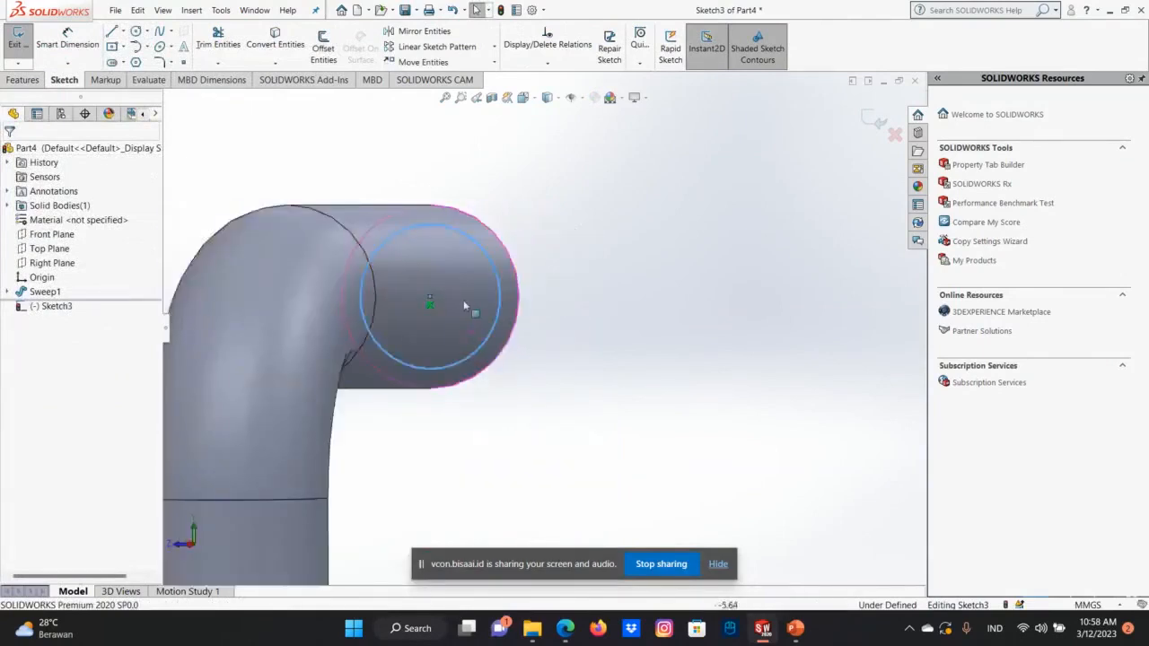
key("Down")
key("Up")
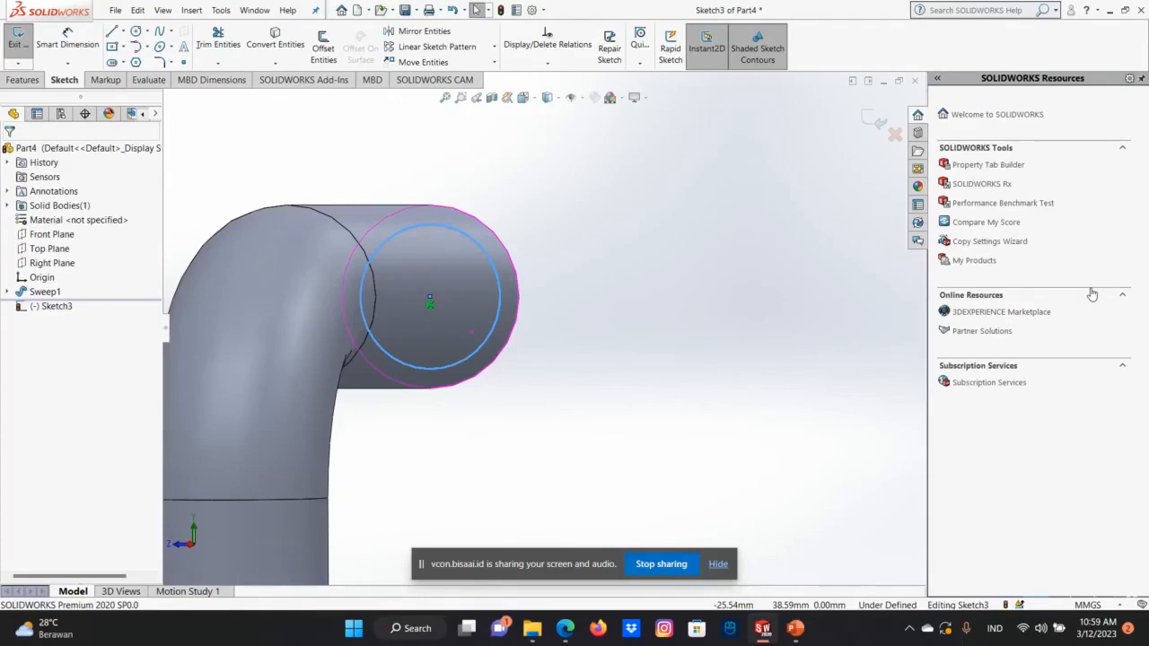
key("Right")
key("Right")
key("Left")
key("Left")
key("Right")
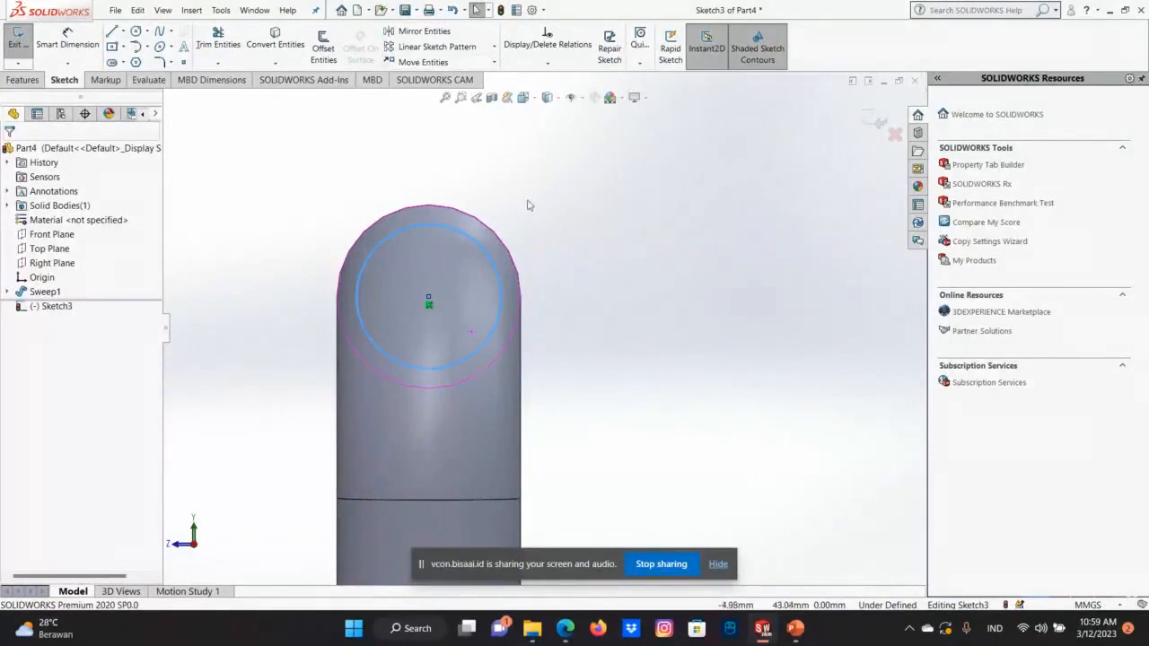
key("Left")
key("Left")
key("Left")
key("Left")
key("Left")
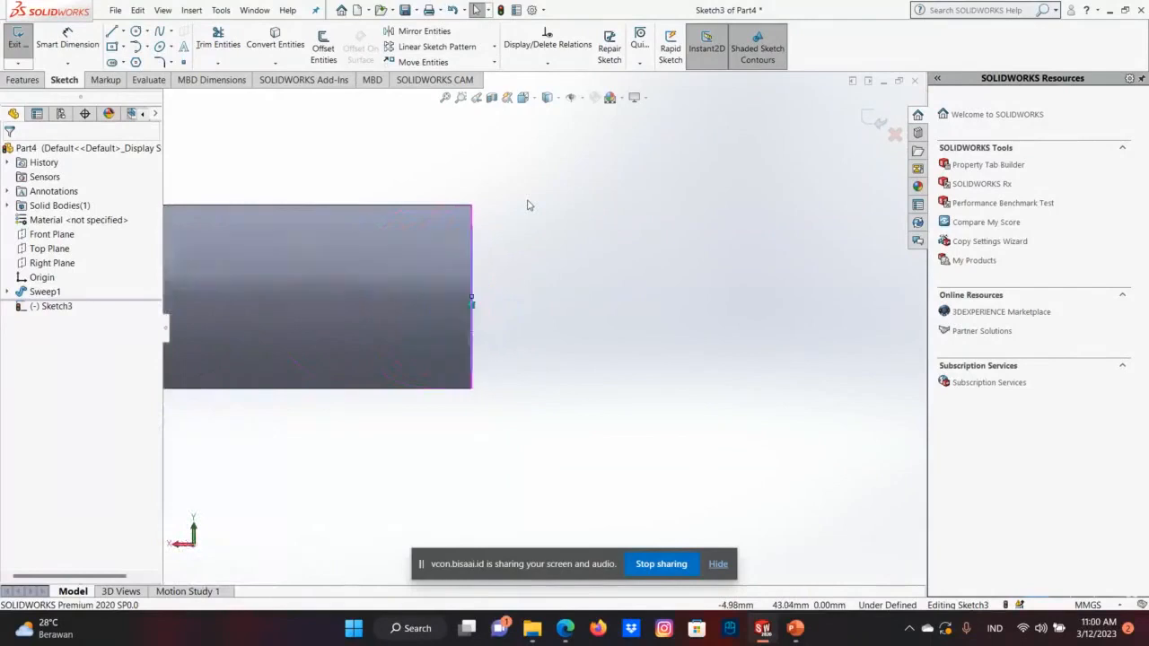
Try to convert the sweep's Z-shaped path sketch into entities of the sketch on the upper arm's end face.
key("Left")
key("Right")
key("Right")
scroll(457, 349, "up", 8)
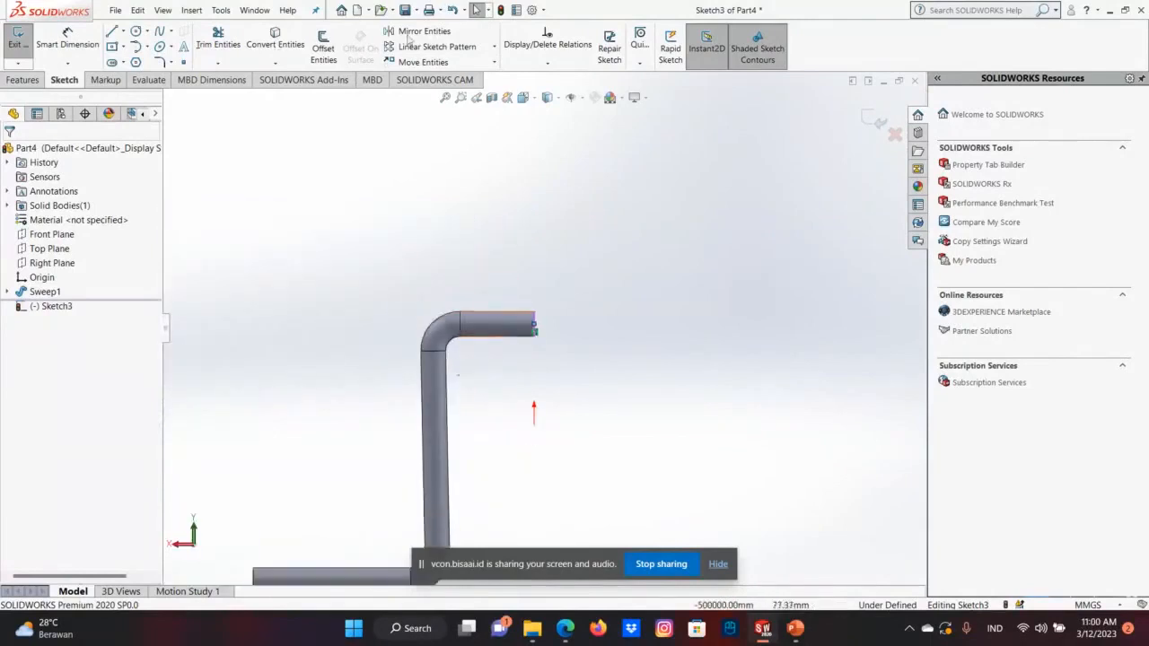
left_click(275, 40)
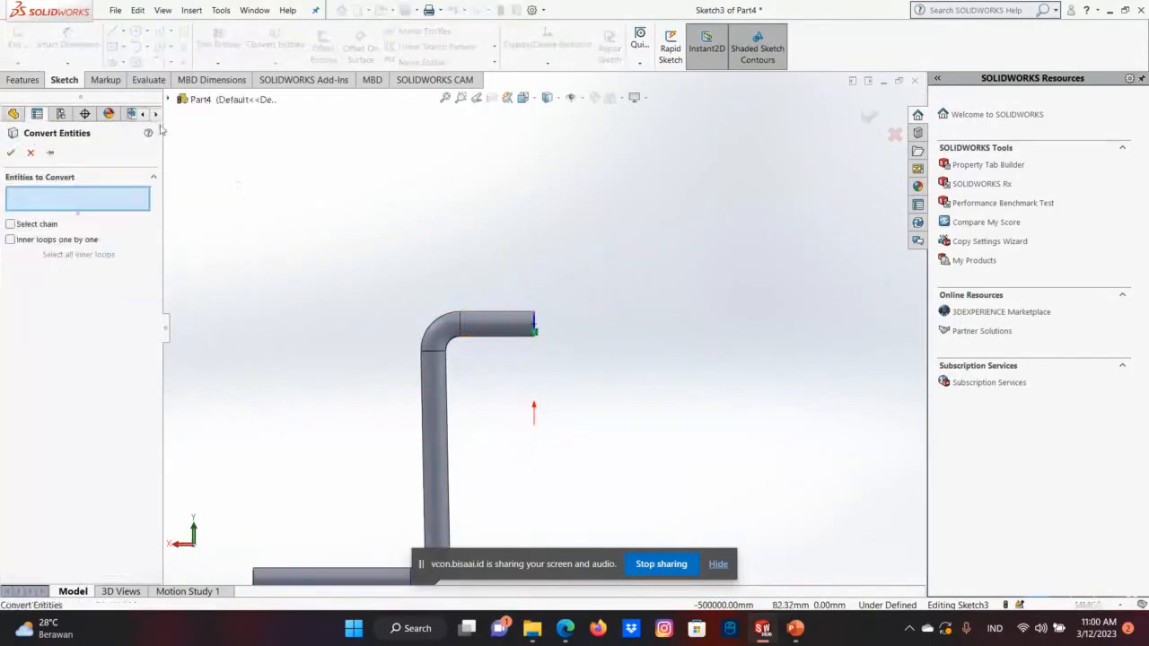
left_click(167, 99)
left_click(168, 99)
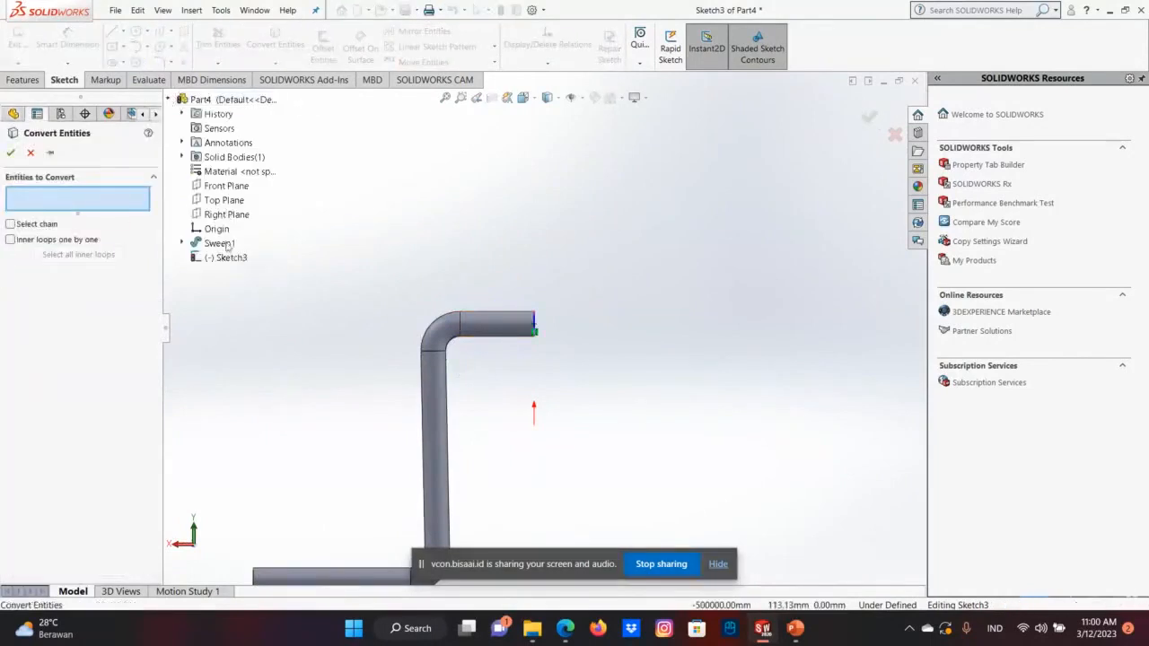
left_click(182, 242)
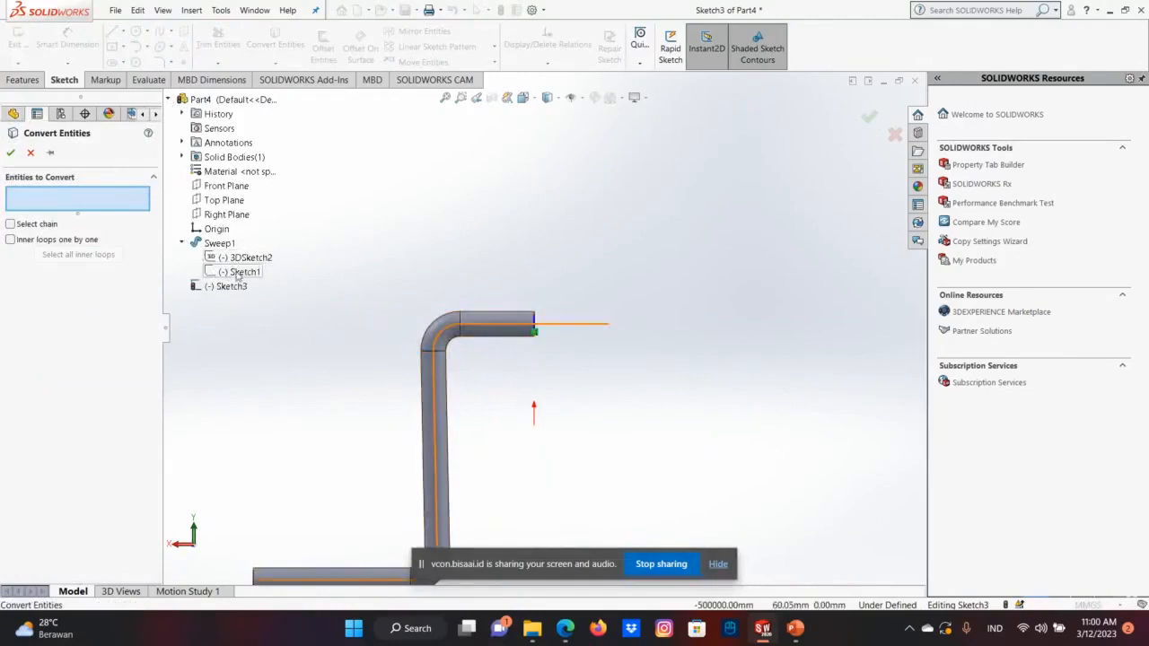
left_click(240, 272)
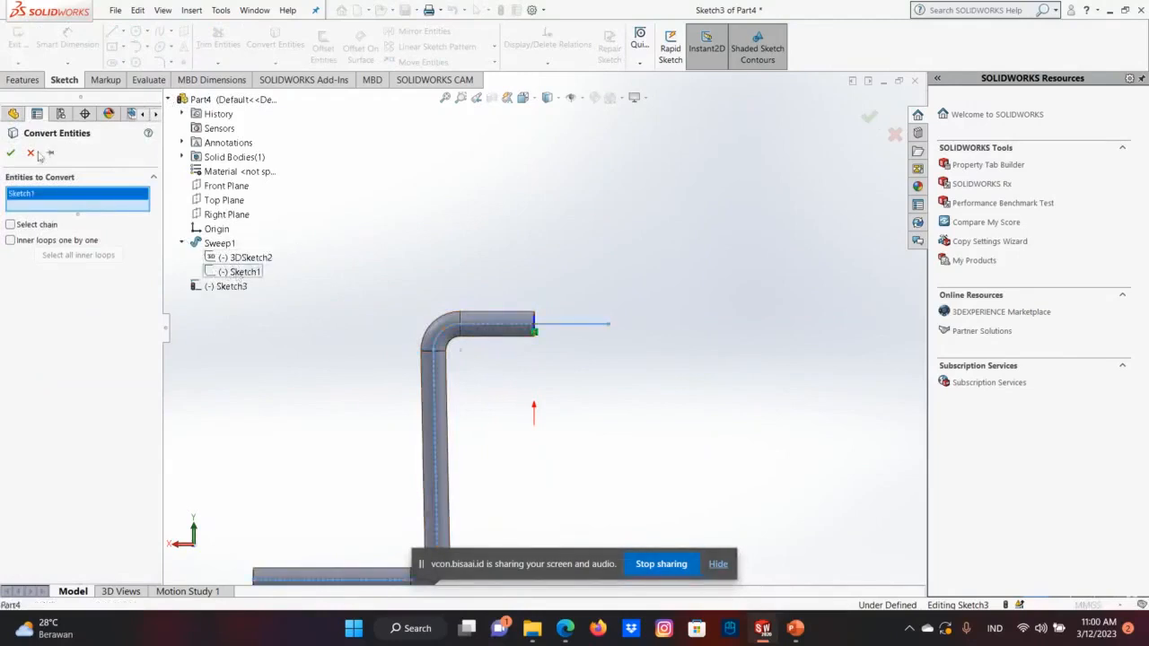
left_click(12, 152)
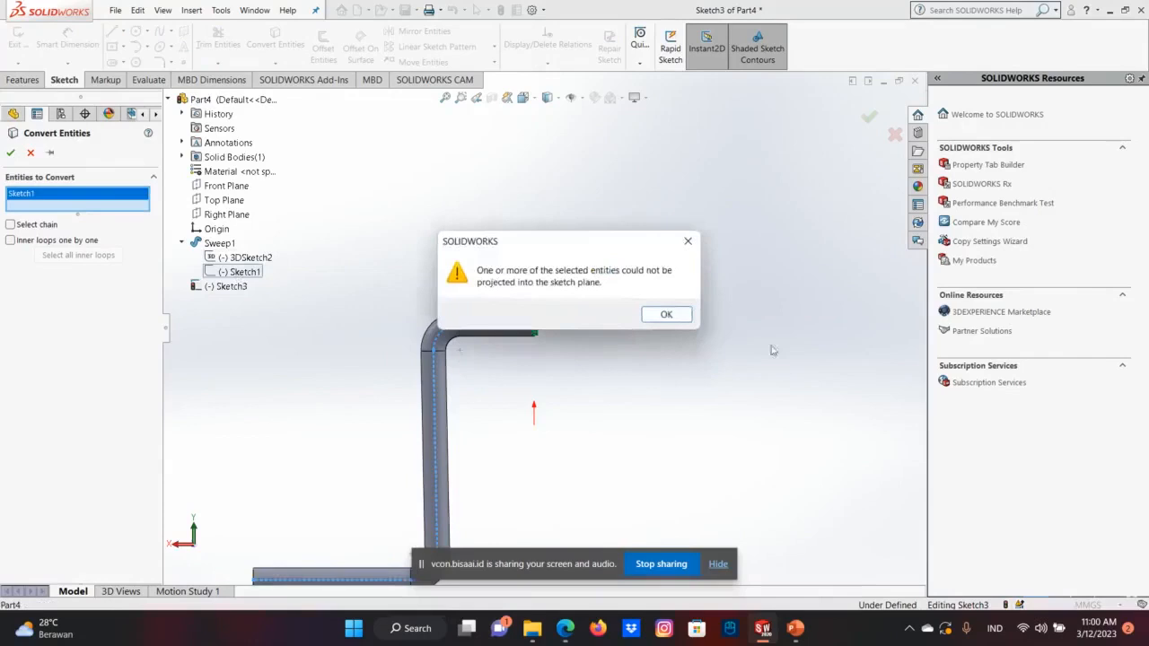
left_click(667, 316)
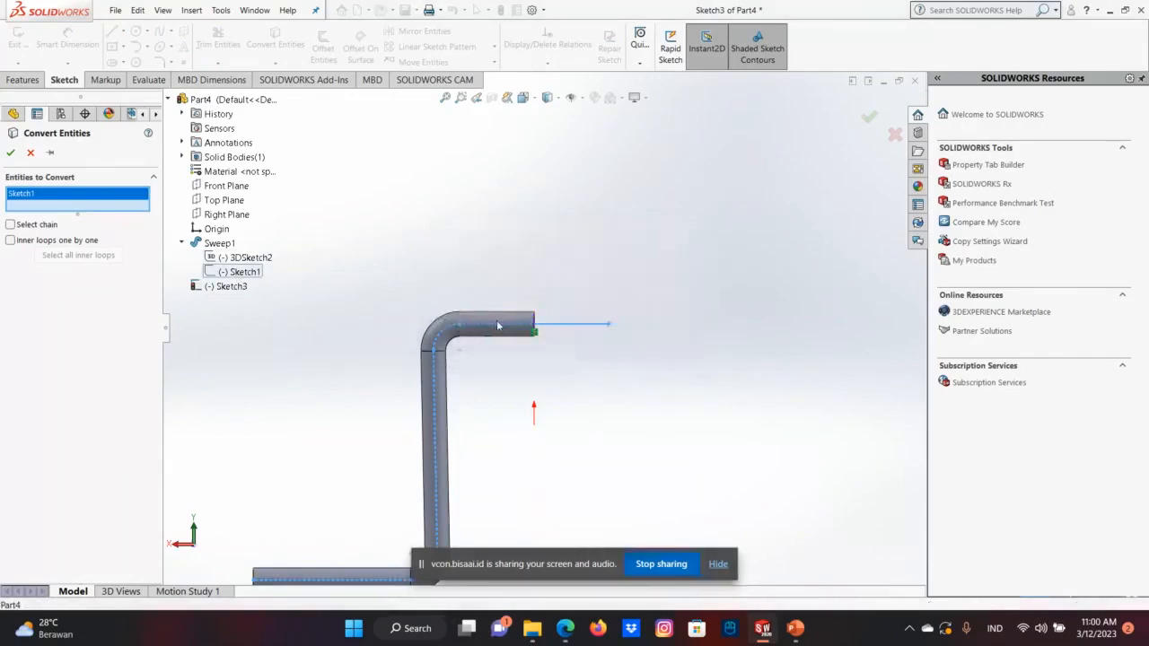
left_click(666, 317)
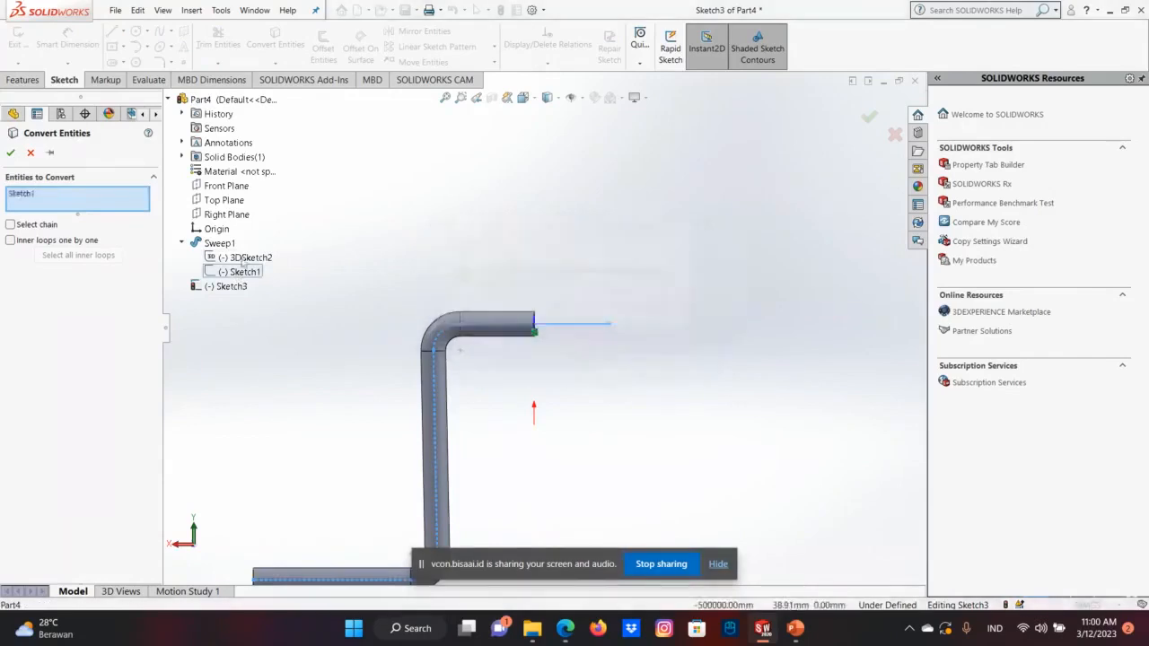
left_click(31, 154)
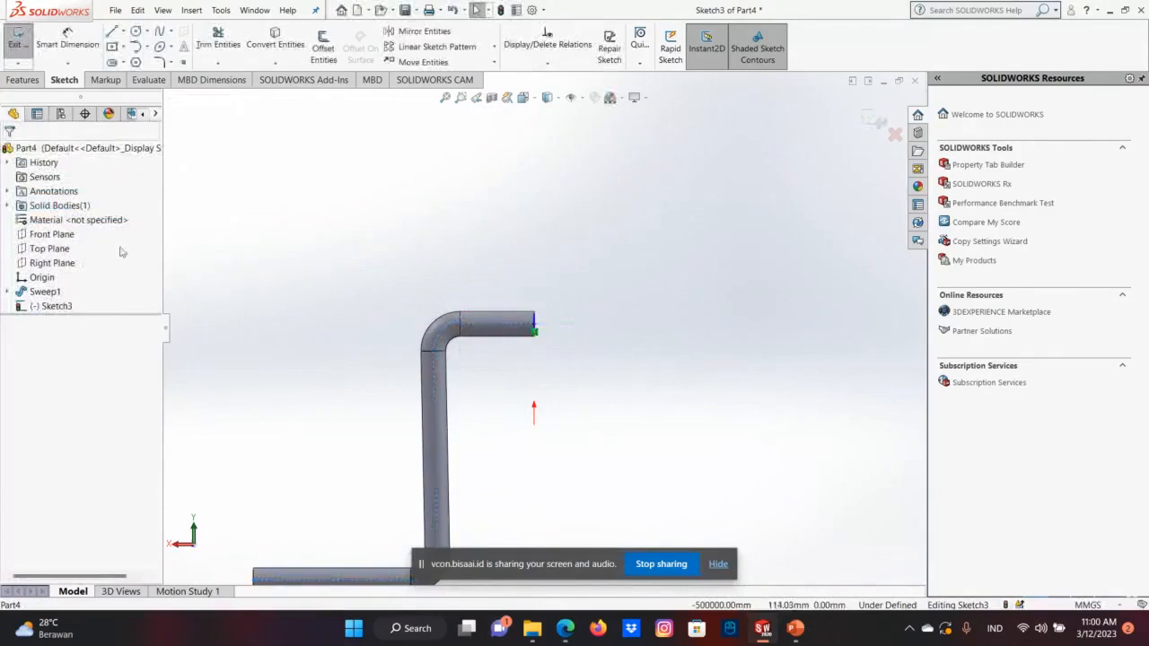
left_click(502, 331)
right_click(517, 329)
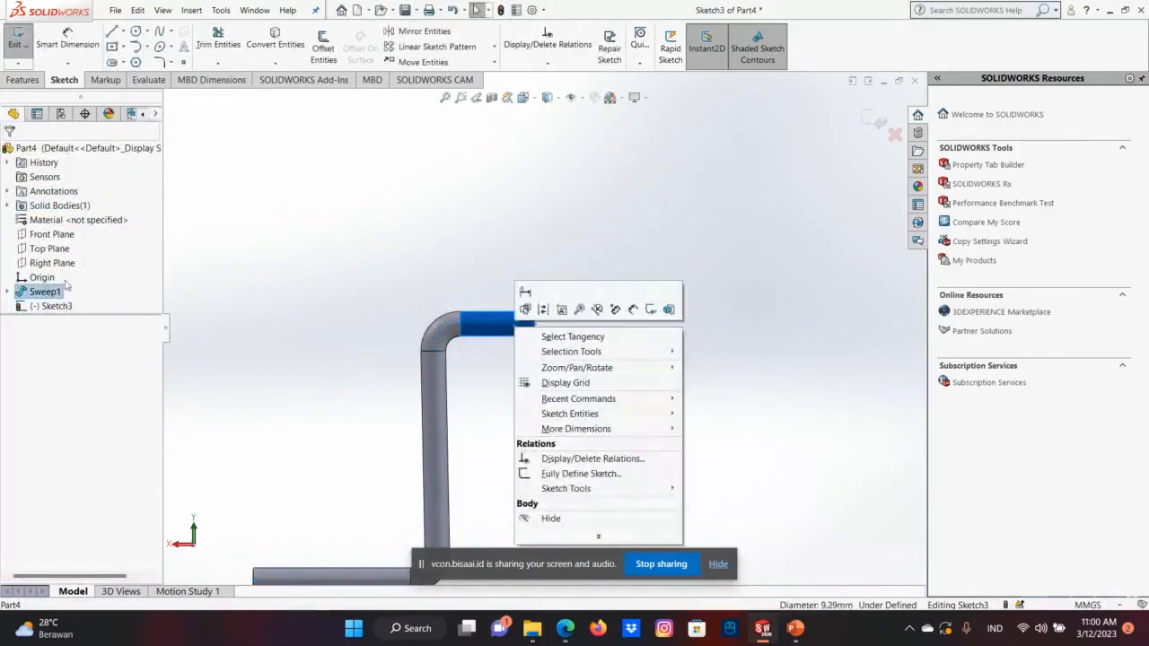
left_click(11, 292)
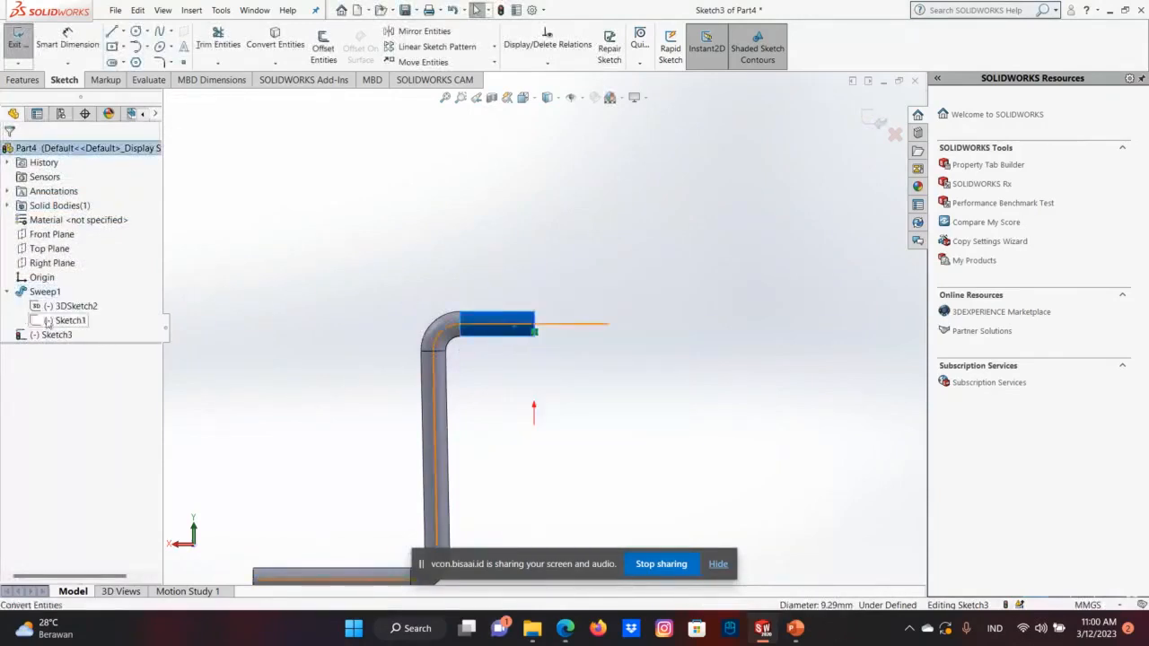
right_click(56, 321)
left_click(592, 330)
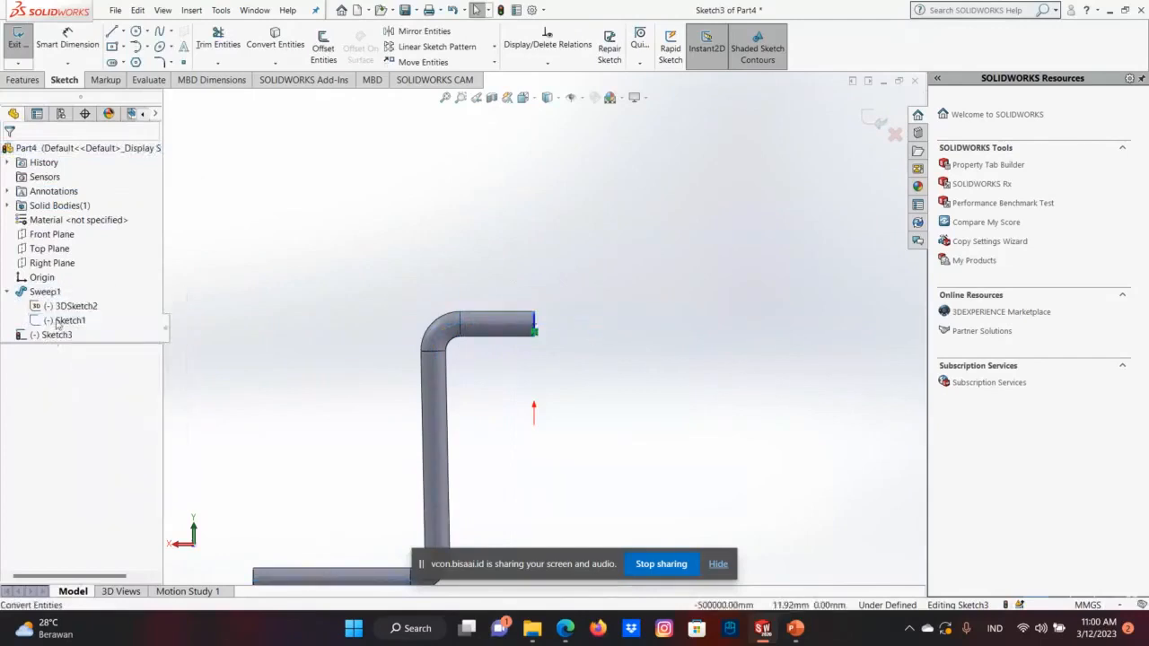
left_click(218, 46)
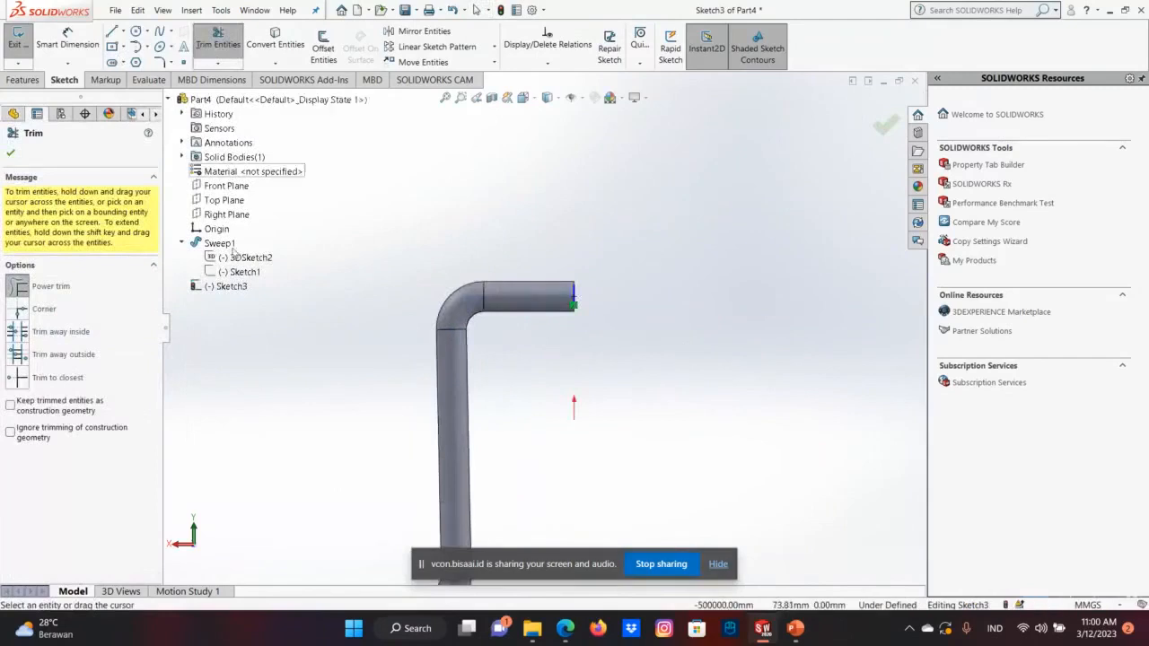
left_click(237, 271)
left_click(885, 124)
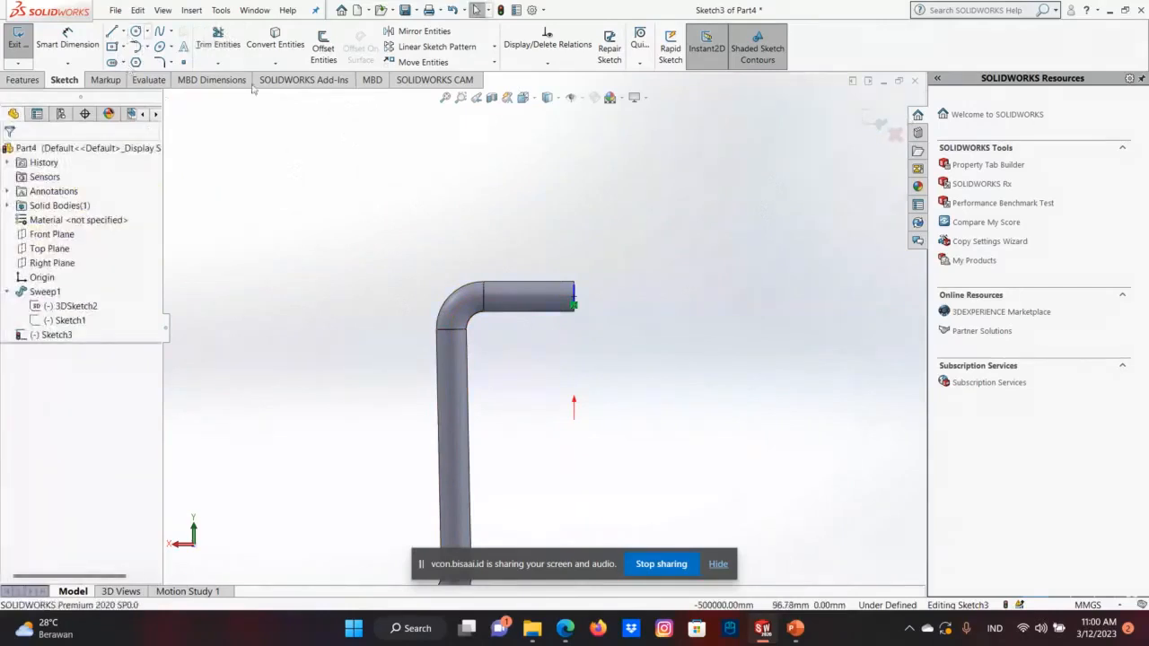
Shrink the inner circle on the upper arm's end face to about 0.8 mm radius.
left_click(574, 303)
left_click(594, 307)
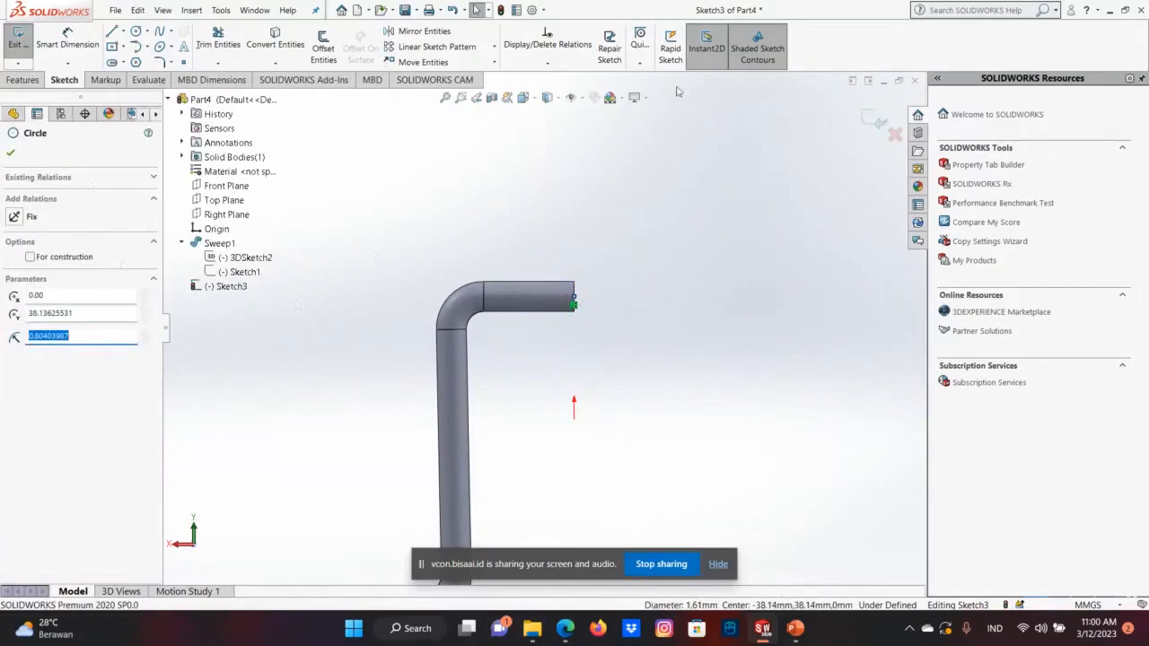
key("Escape")
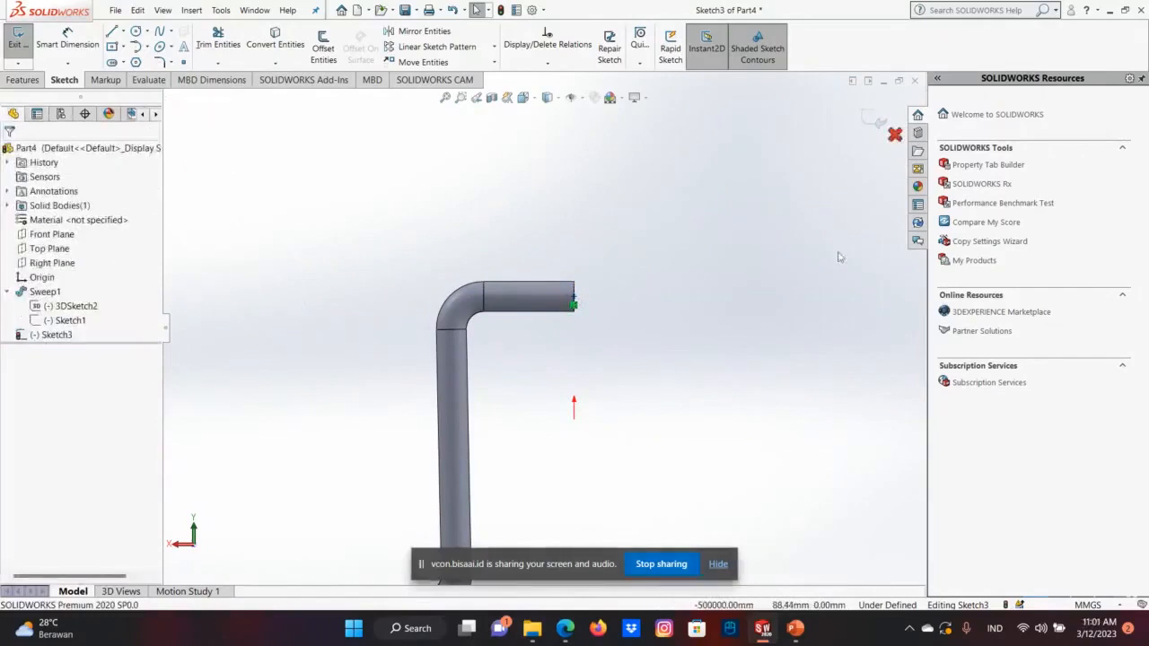
Undo the end-face circle sketch, the sweep and its 3D profile sketch, back to the filleted Z-shaped path sketch.
mouse_move(496, 197)
middle_mouse_down()
mouse_move(512, 194)
mouse_move(464, 195)
mouse_move(440, 179)
middle_mouse_up()
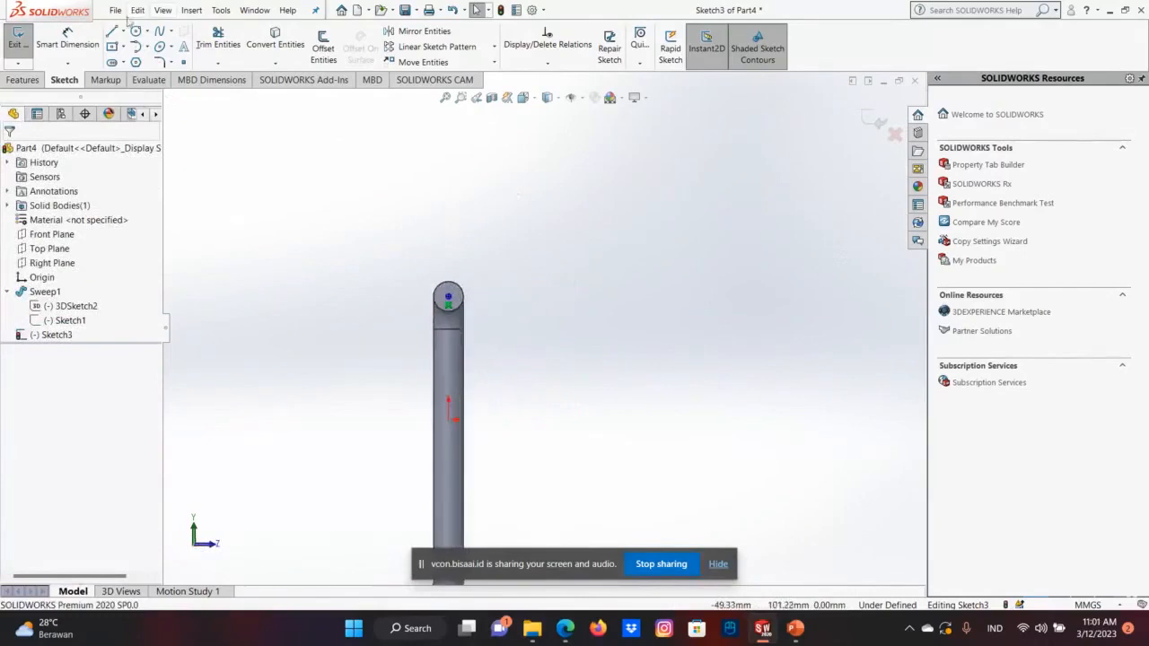
left_click(162, 10)
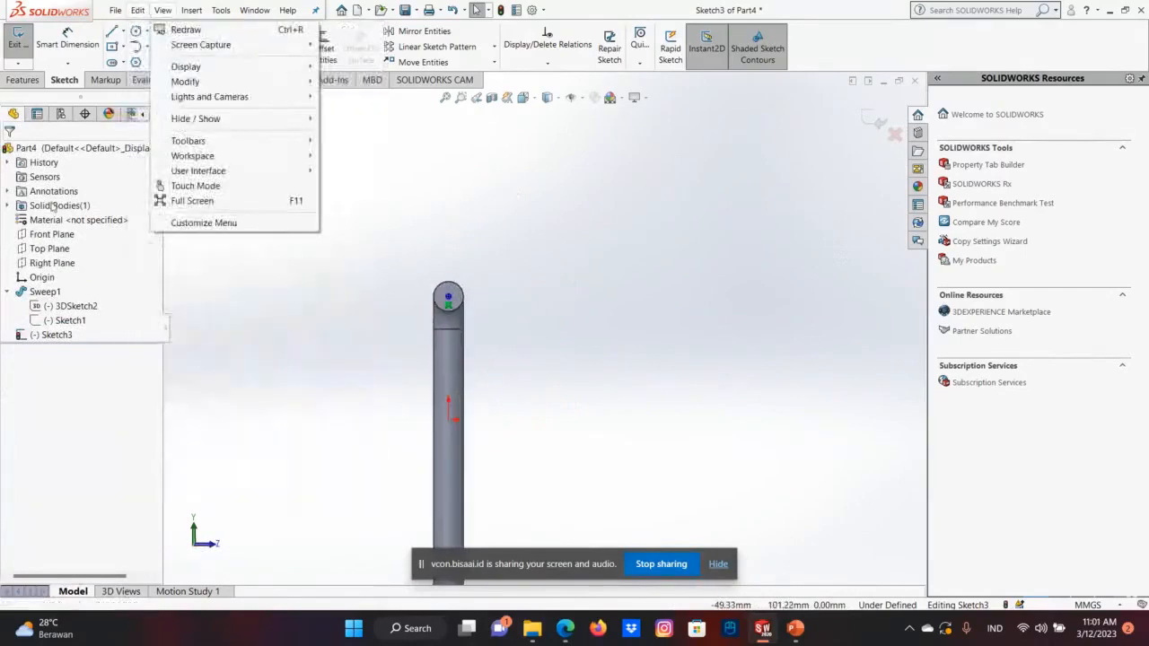
left_click(577, 286)
key("ctrl+z")
key("ctrl+z")
key("ctrl+z")
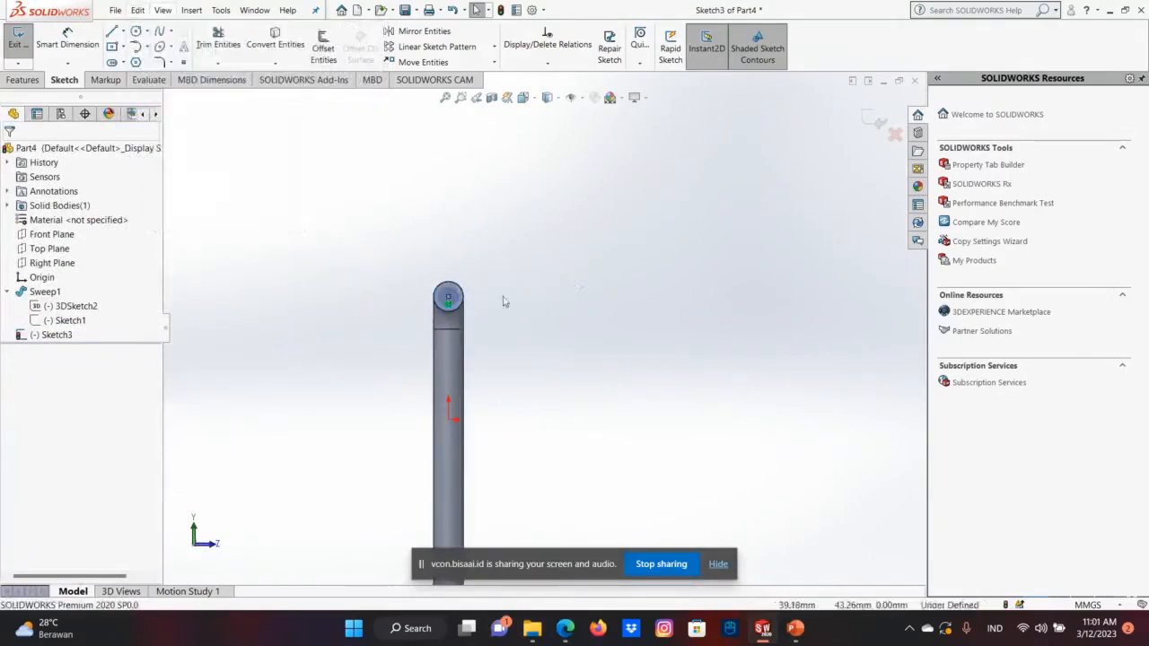
Orient the view normal to the Right Plane.
right_click(251, 118)
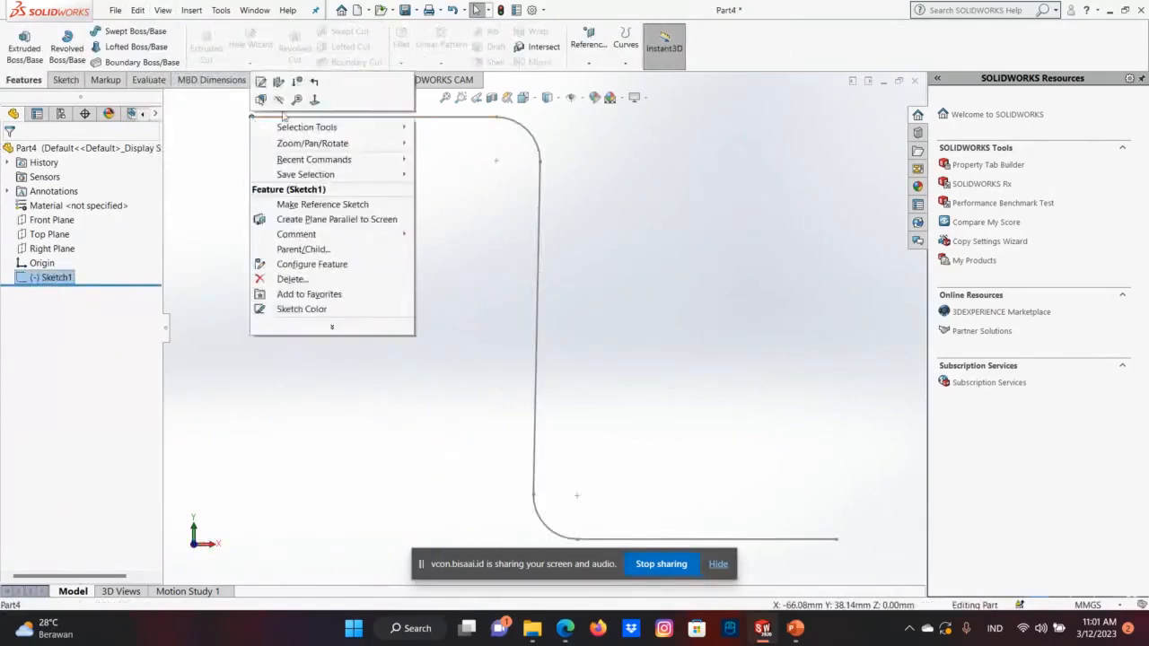
left_click(422, 160)
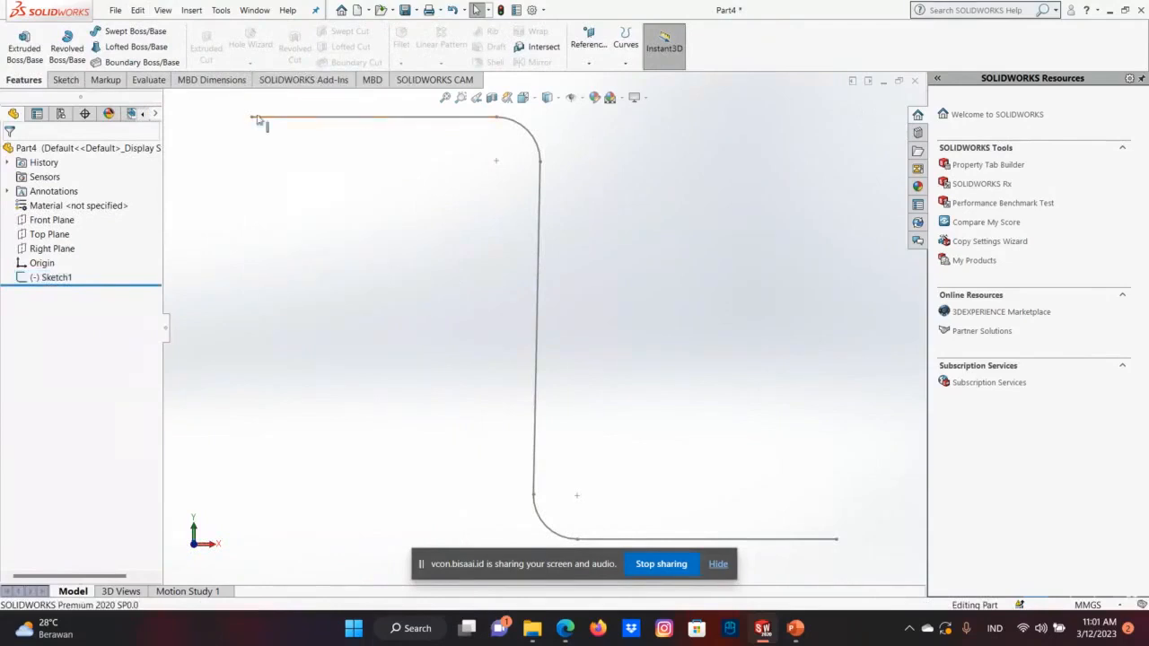
right_click(52, 221)
left_click(114, 199)
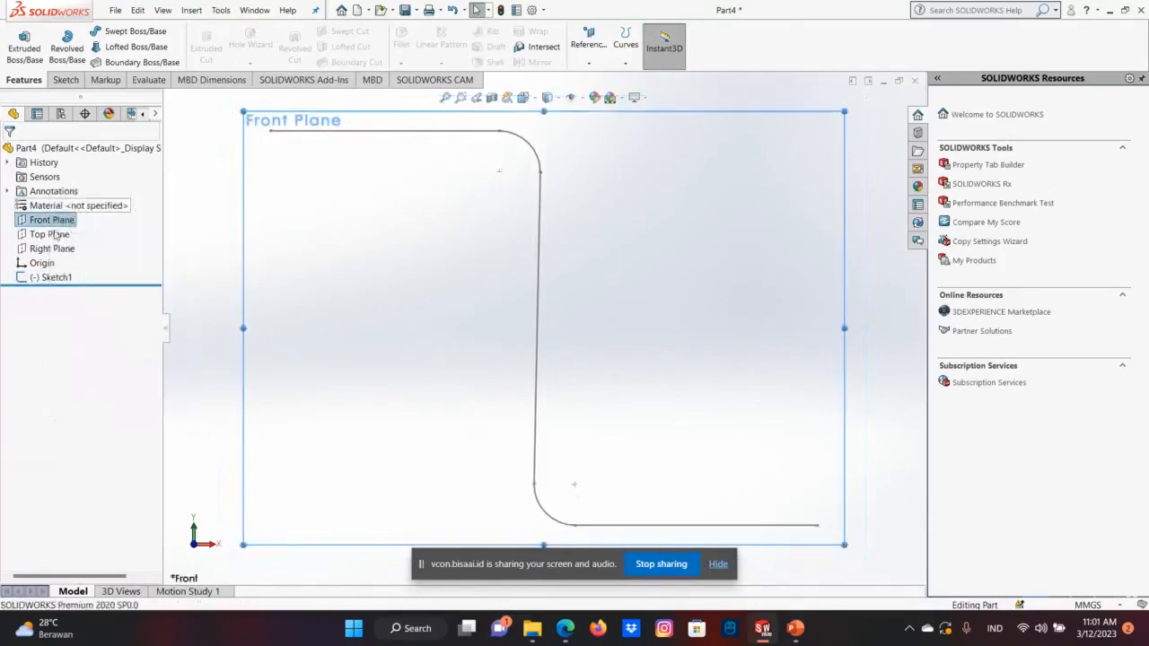
right_click(51, 248)
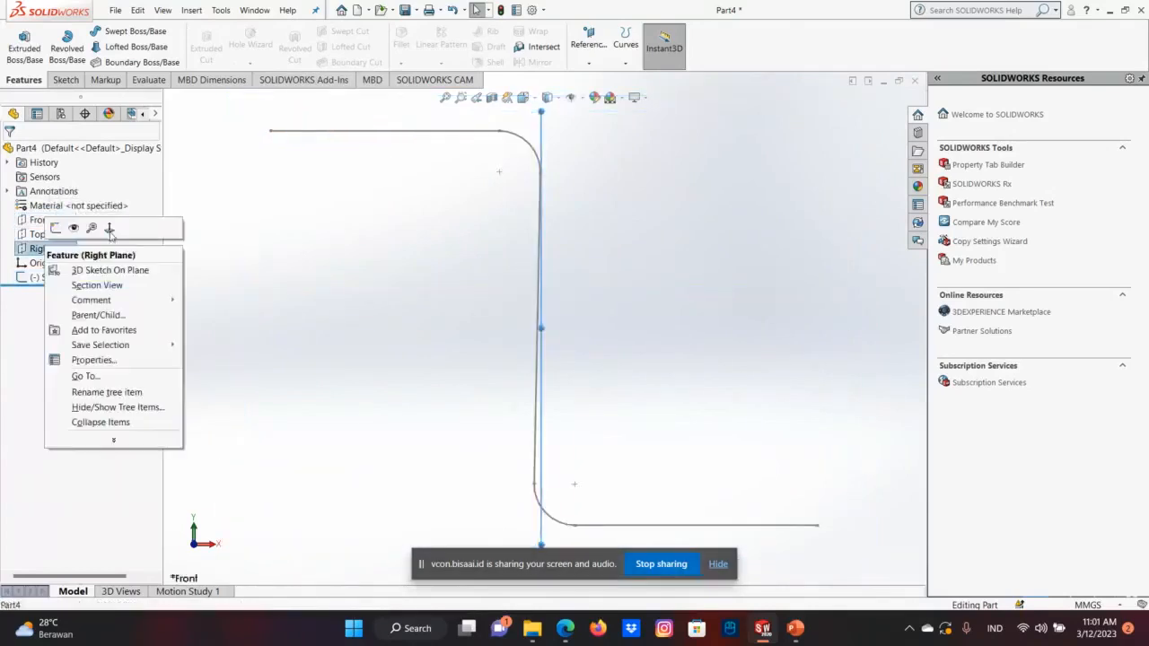
left_click(102, 227)
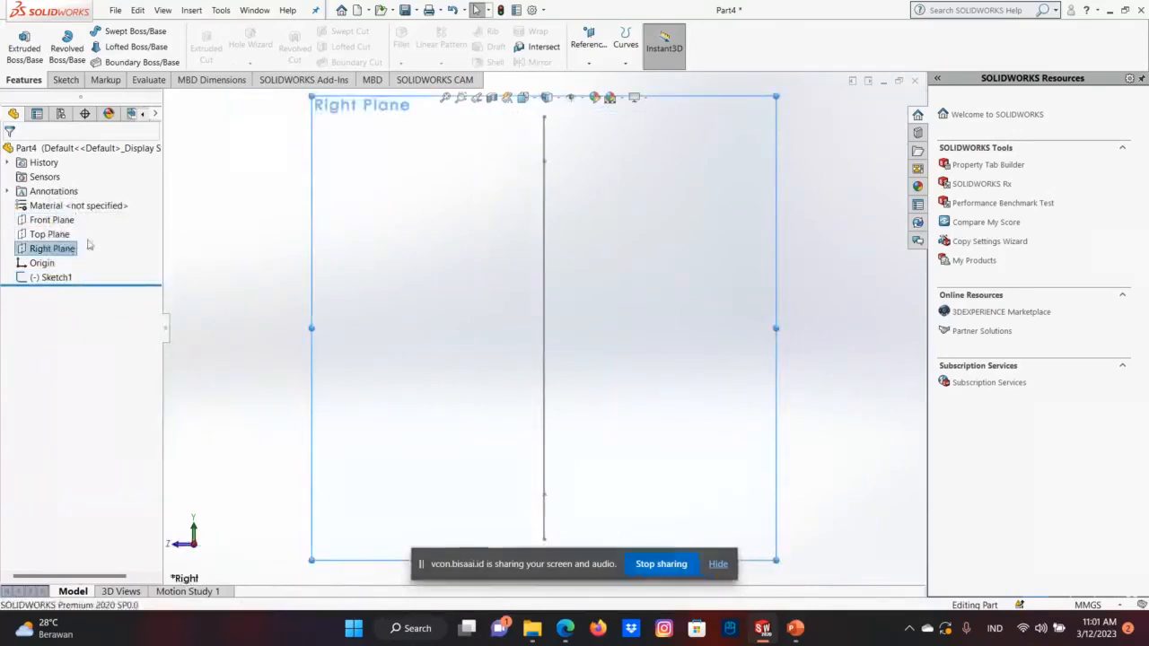
right_click(95, 245)
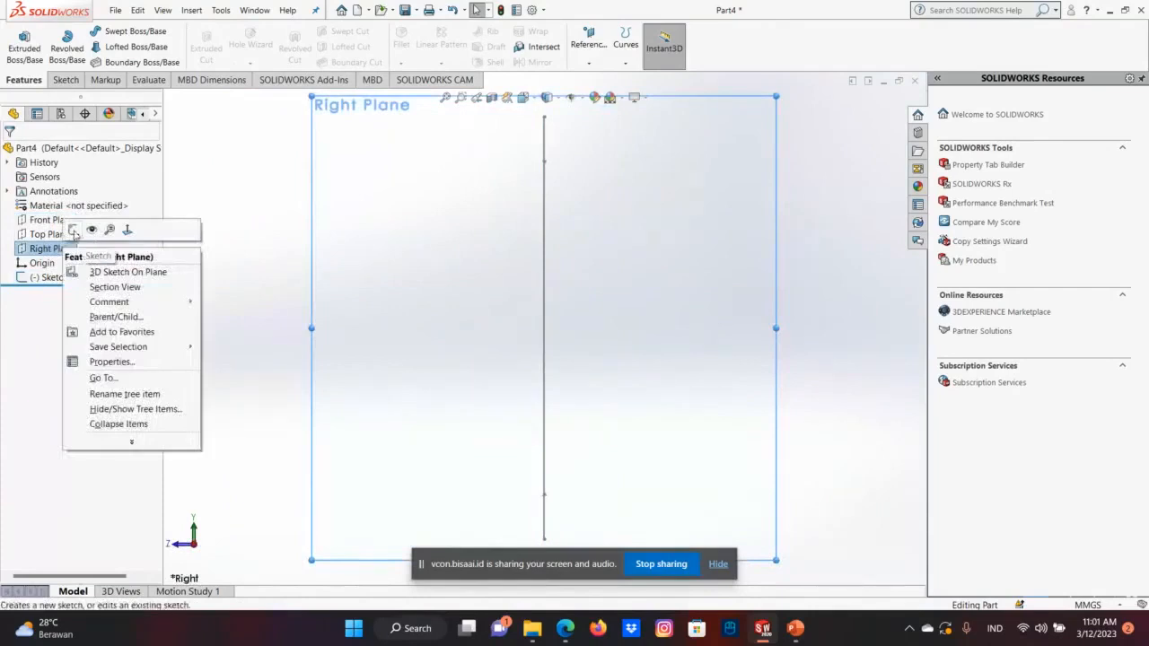
left_click(74, 230)
left_click(27, 66)
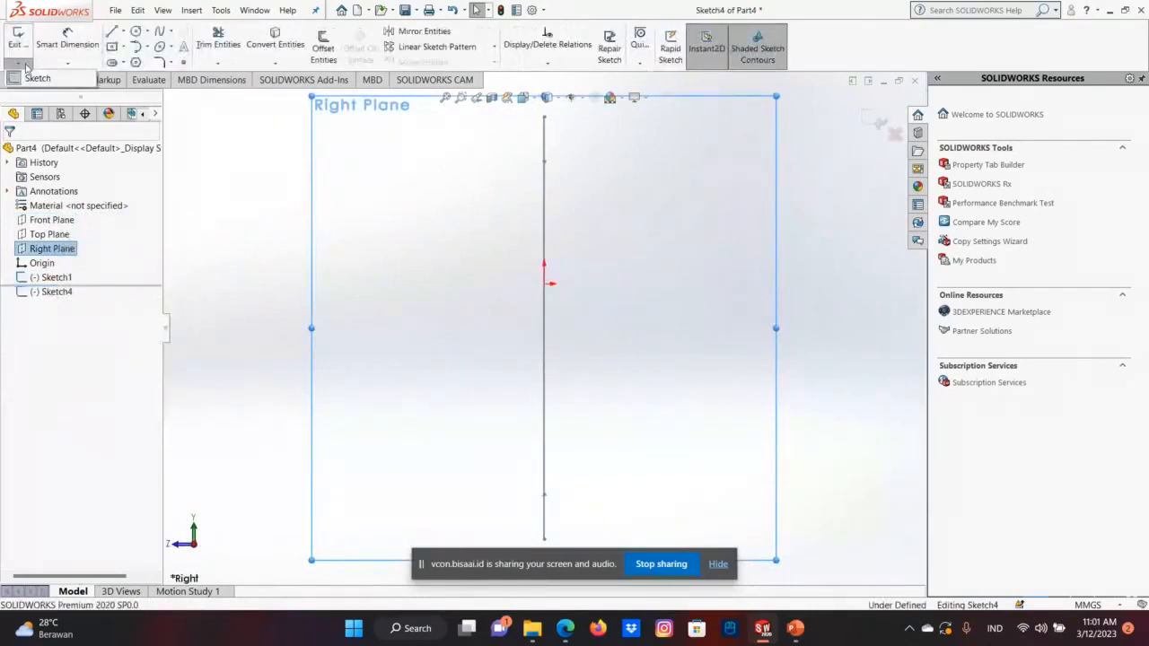
left_click(38, 78)
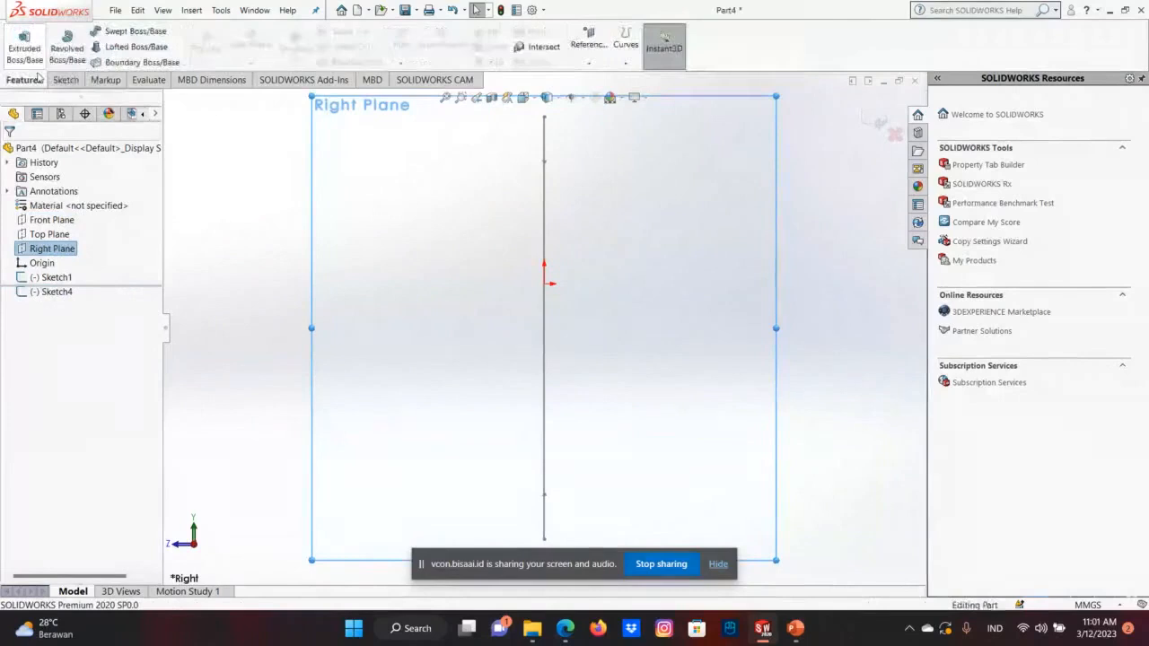
Start a 3D sketch and draw a circle of 4 mm radius in the YZ plane, centred on the midpoint of the path's upper segment.
left_click(21, 66)
left_click(41, 94)
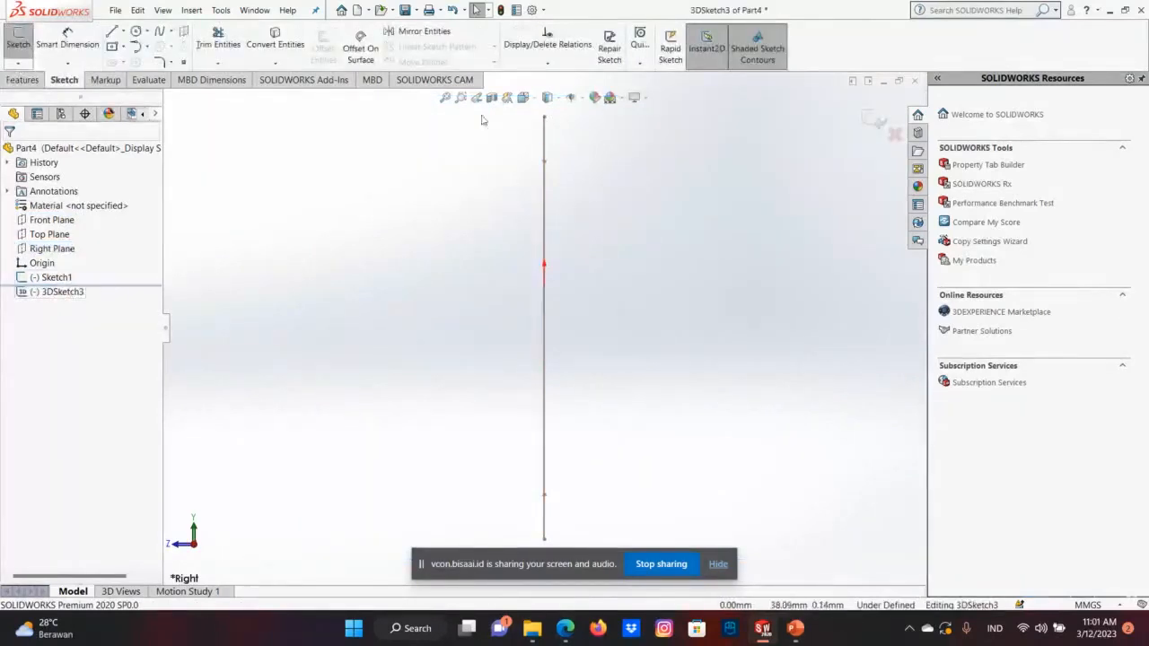
left_click(137, 32)
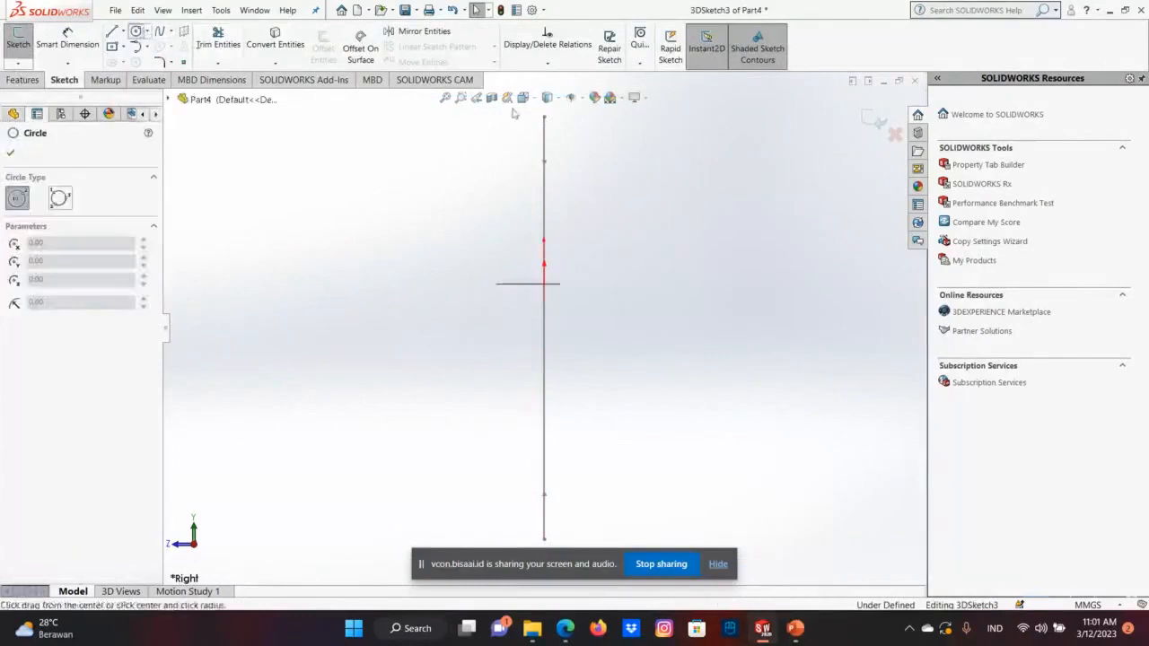
left_click(543, 117)
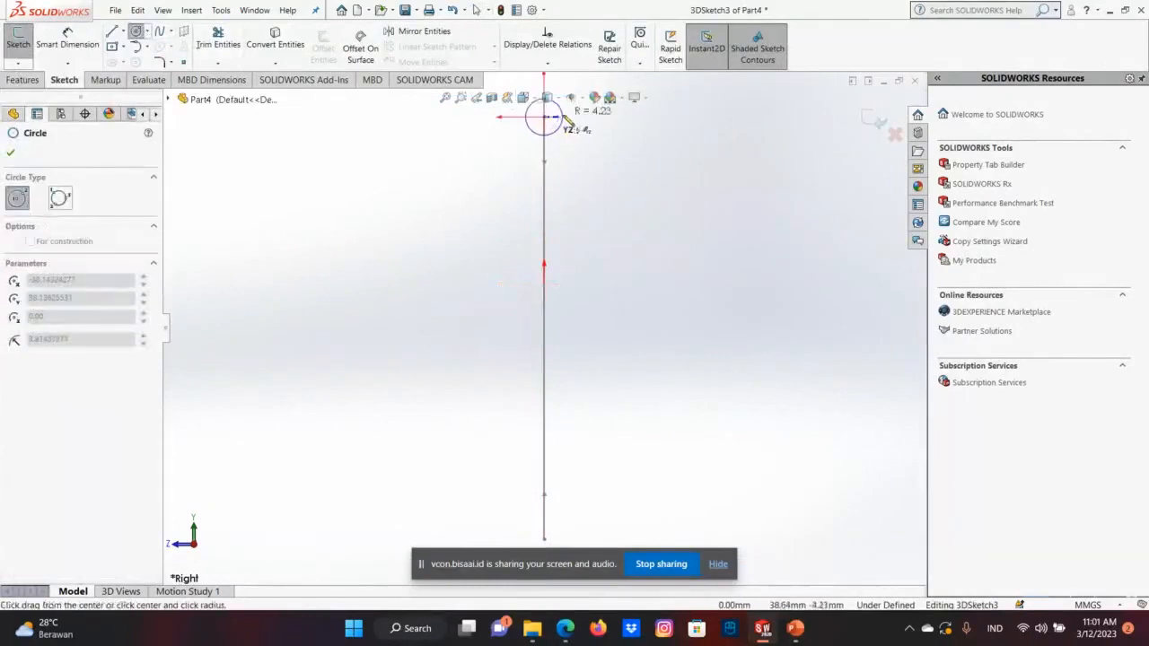
left_click(563, 121)
type("4")
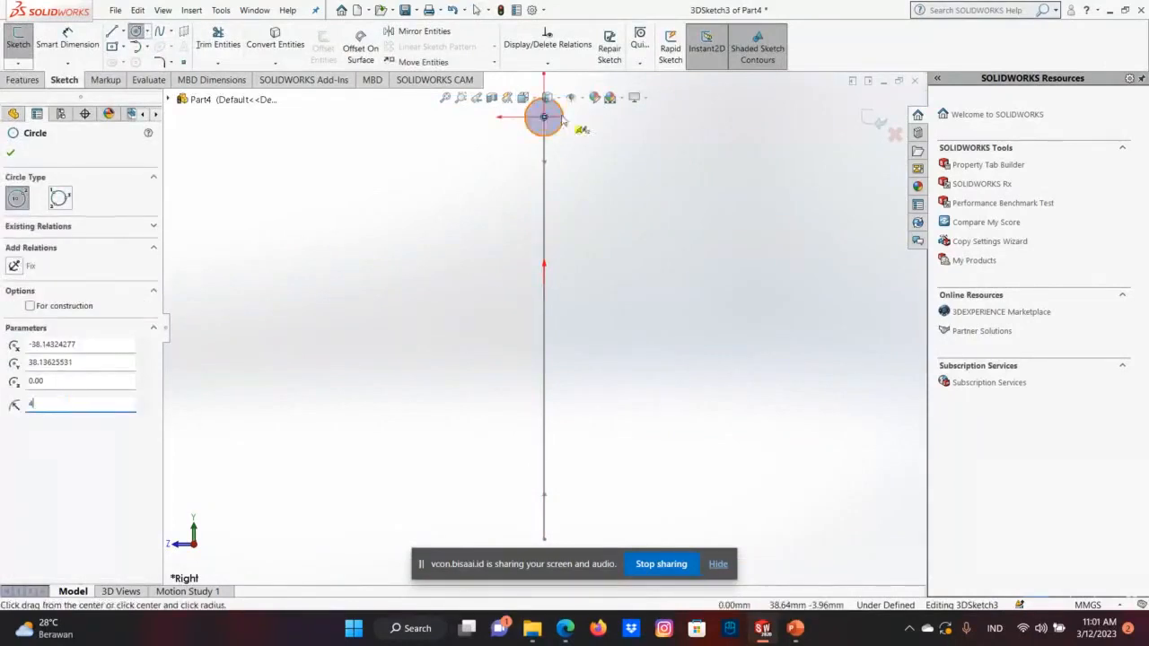
key("Return")
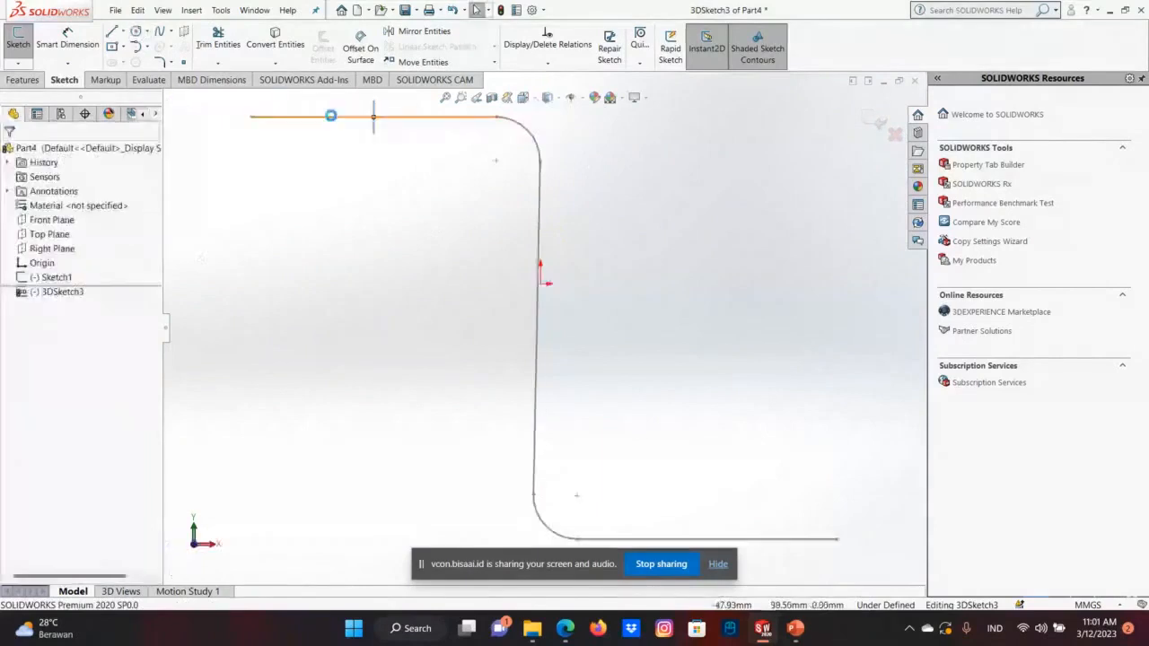
left_click(330, 116)
right_click(332, 117)
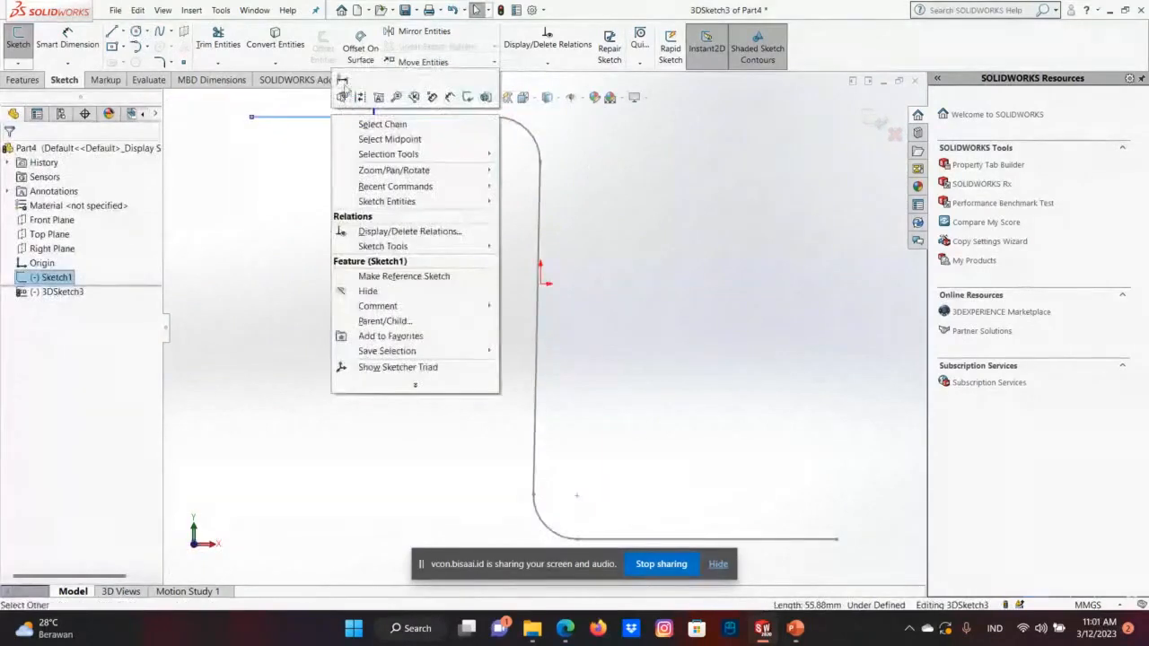
left_click(343, 82)
left_click(256, 119)
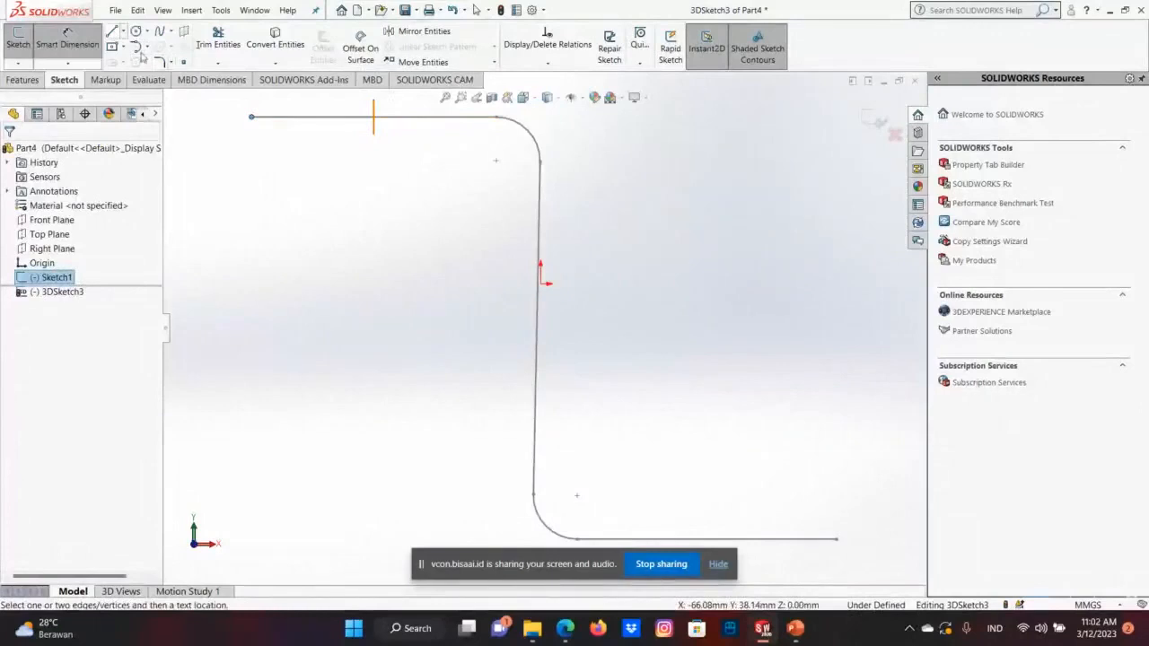
left_click(112, 46)
right_click(400, 118)
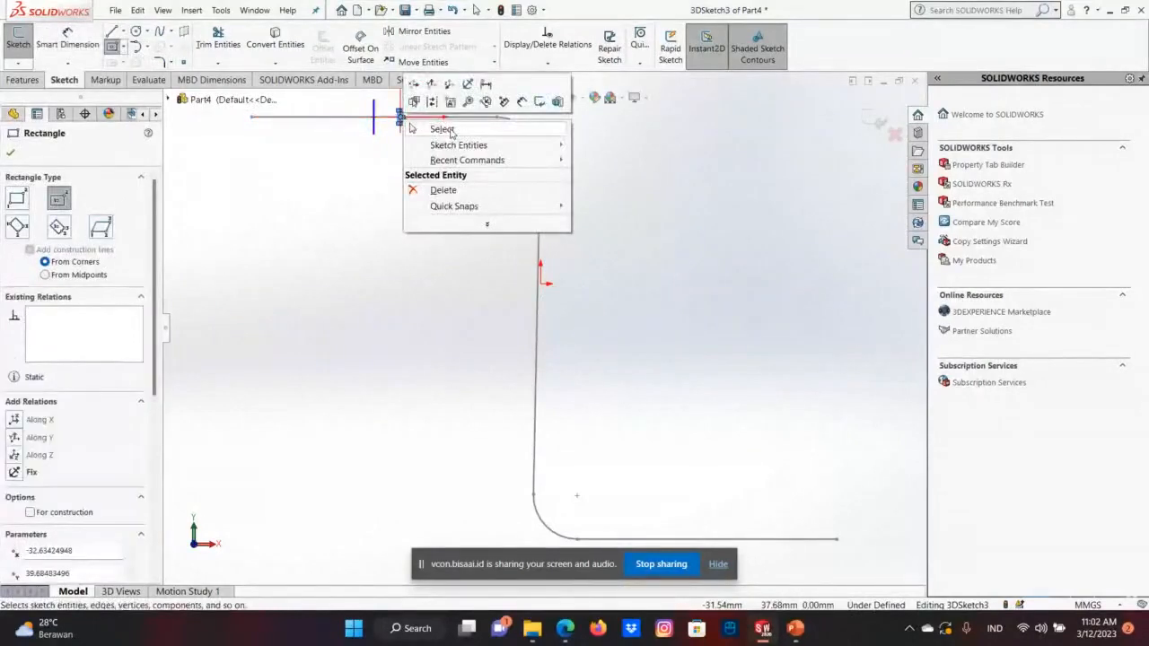
left_click(451, 132)
Try to dimension the length of the path's upper straight segment.
left_click(350, 118)
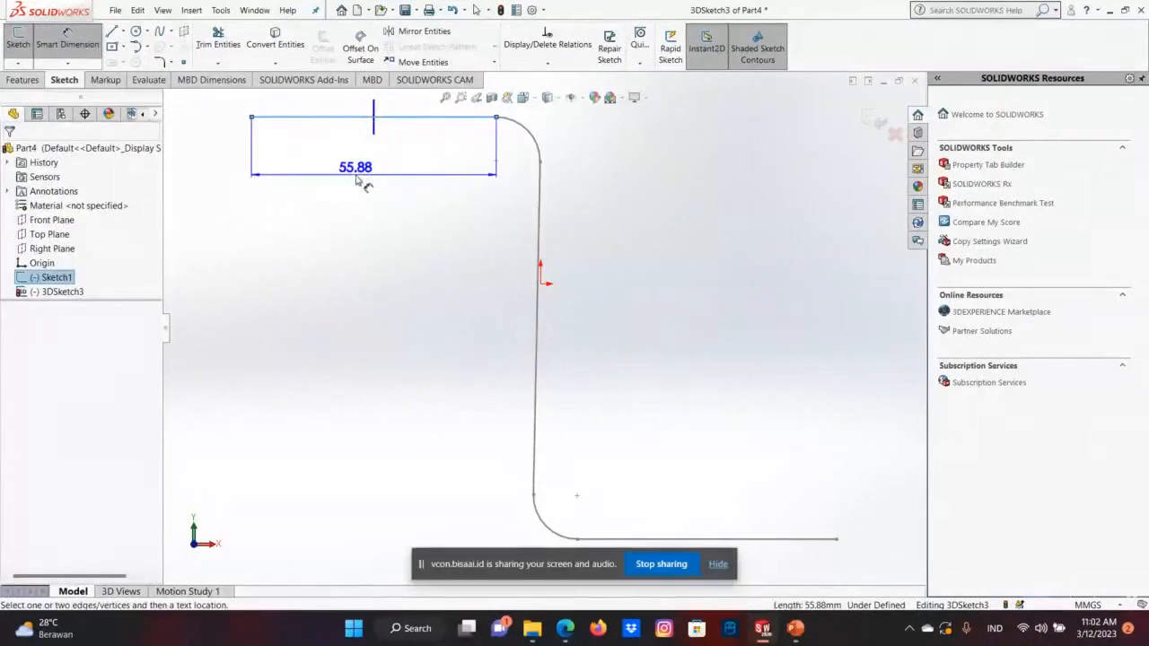
left_click(355, 176)
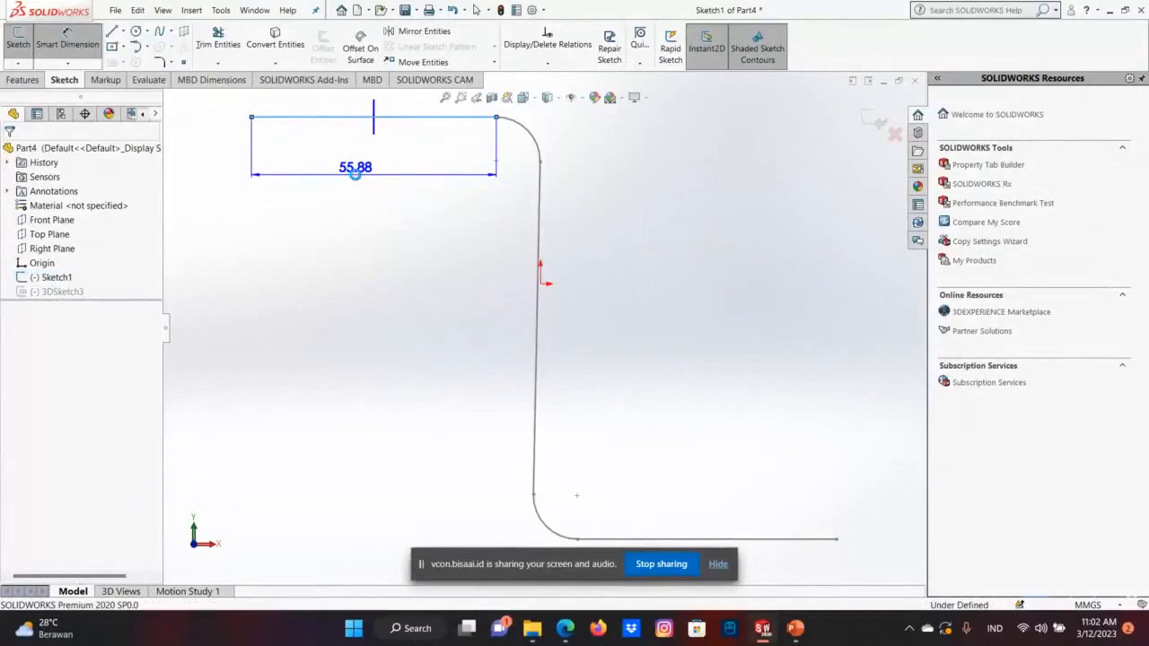
left_click(753, 121)
Shorten the path's upper segment by moving its free end to the profile circle.
left_click_drag(299, 152, 403, 154)
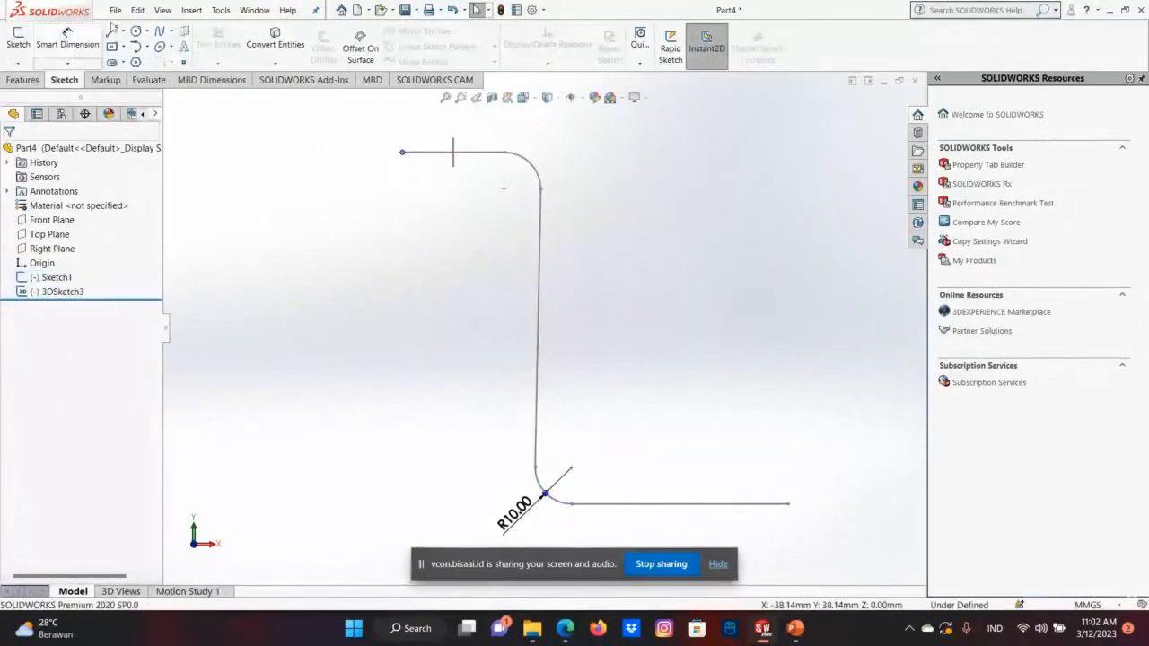
left_click(137, 10)
left_click(437, 272)
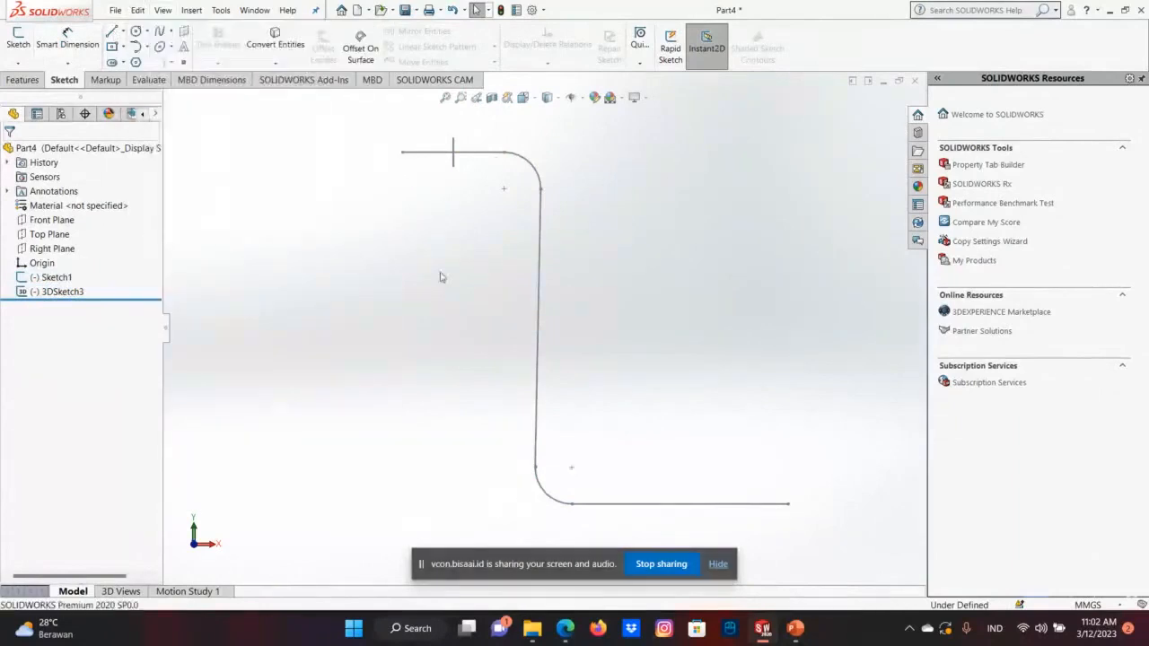
Undo the endpoint move and the profile circle on the upper segment, and leave the emptied 3D sketch.
key("ctrl+z")
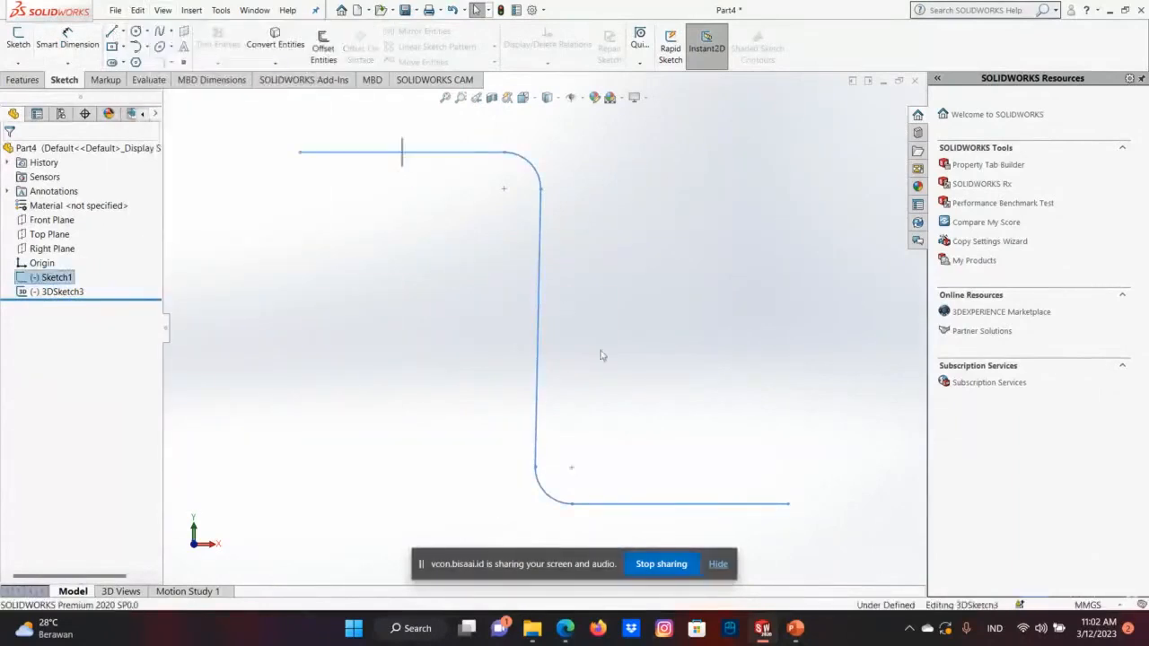
key("ctrl+z")
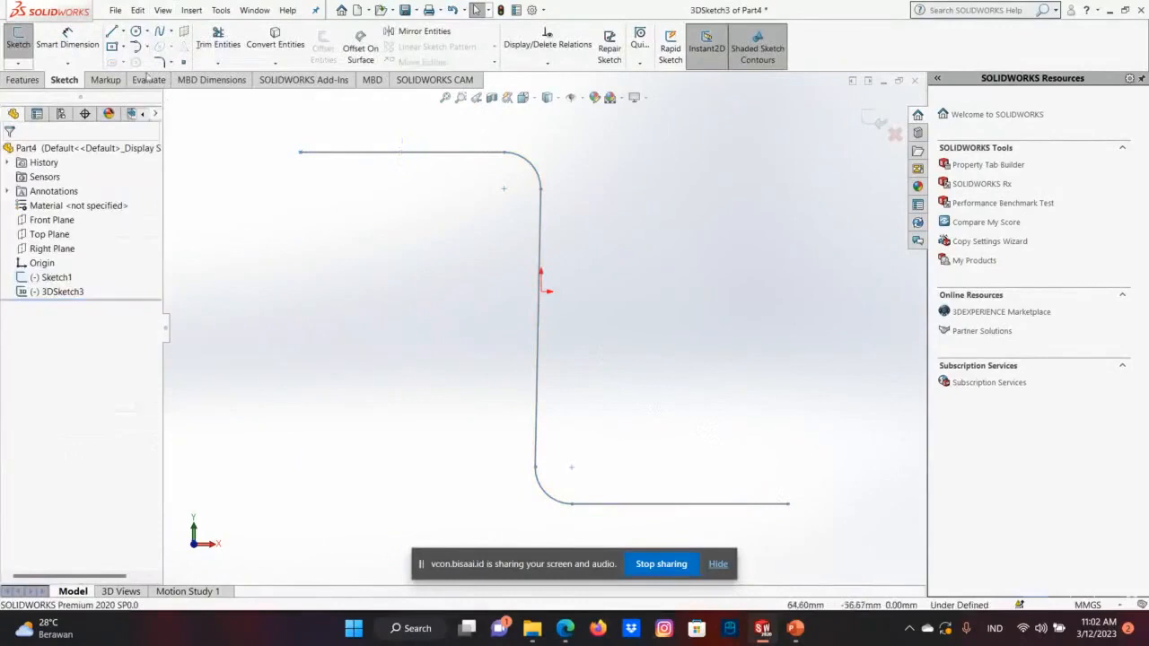
left_click(19, 64)
left_click(29, 83)
Start a new 3D sketch and try to draw a circle in the XY plane at the free end of the path's lower segment.
left_click(19, 64)
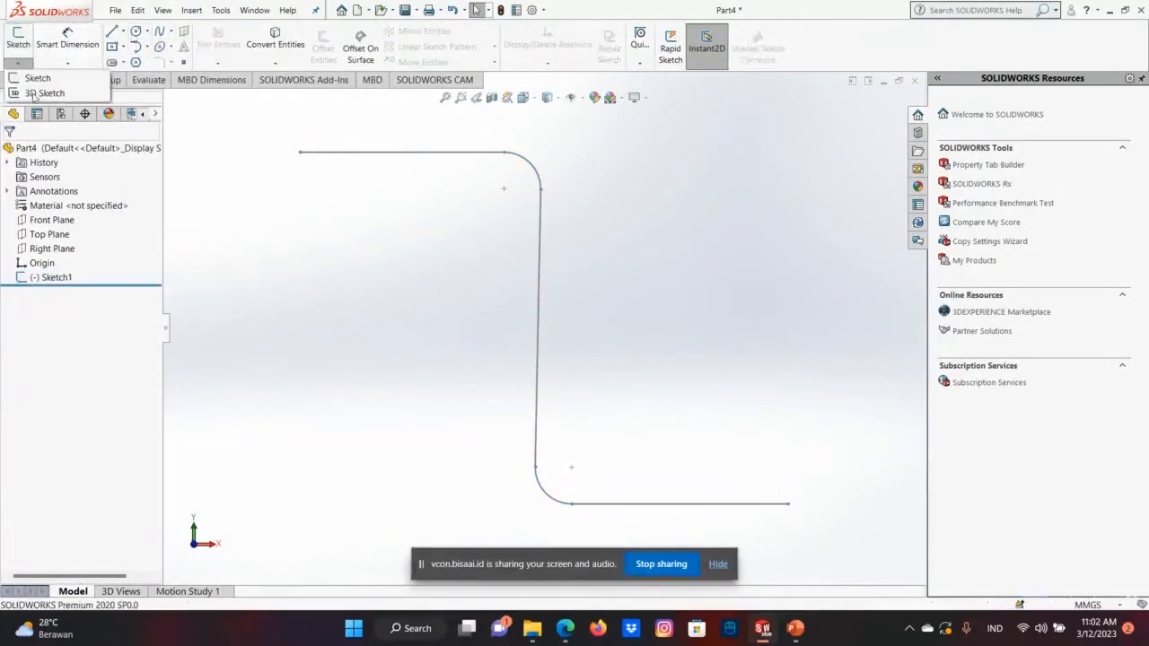
left_click(28, 89)
left_click(135, 32)
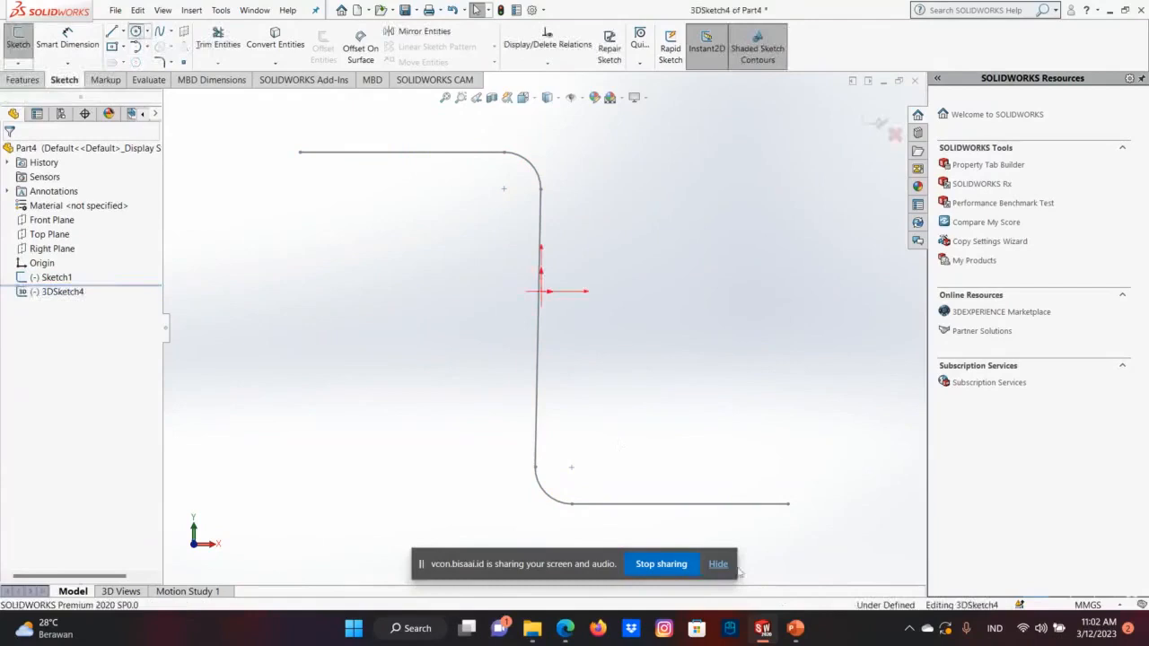
left_click(787, 504)
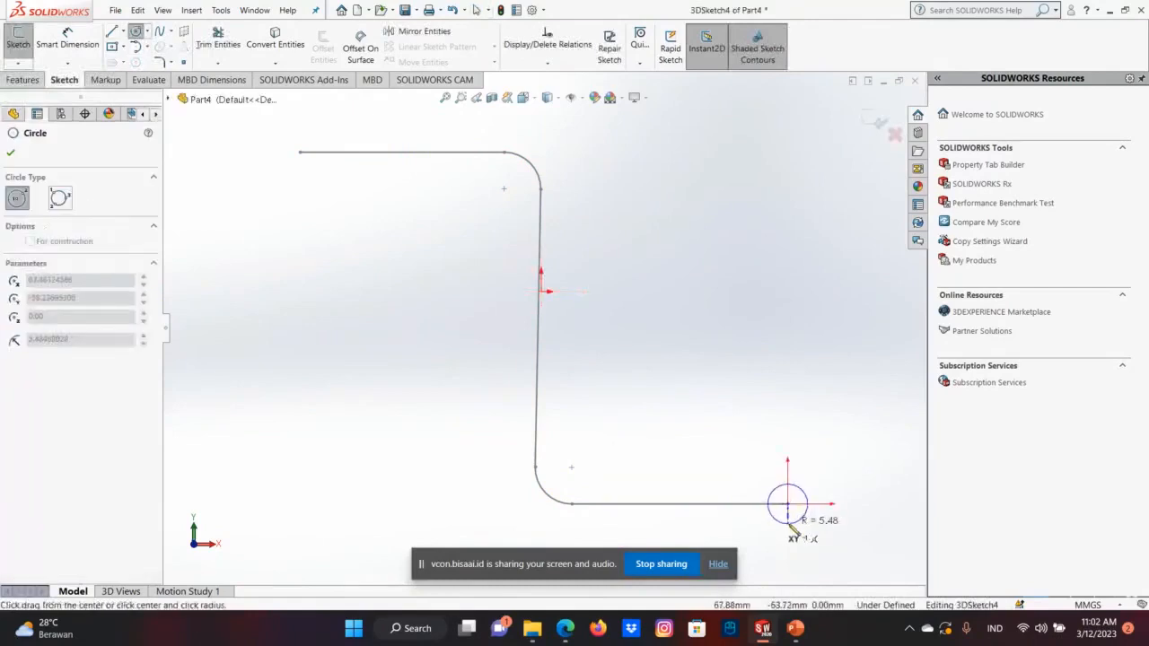
right_click(795, 521)
left_click(825, 530)
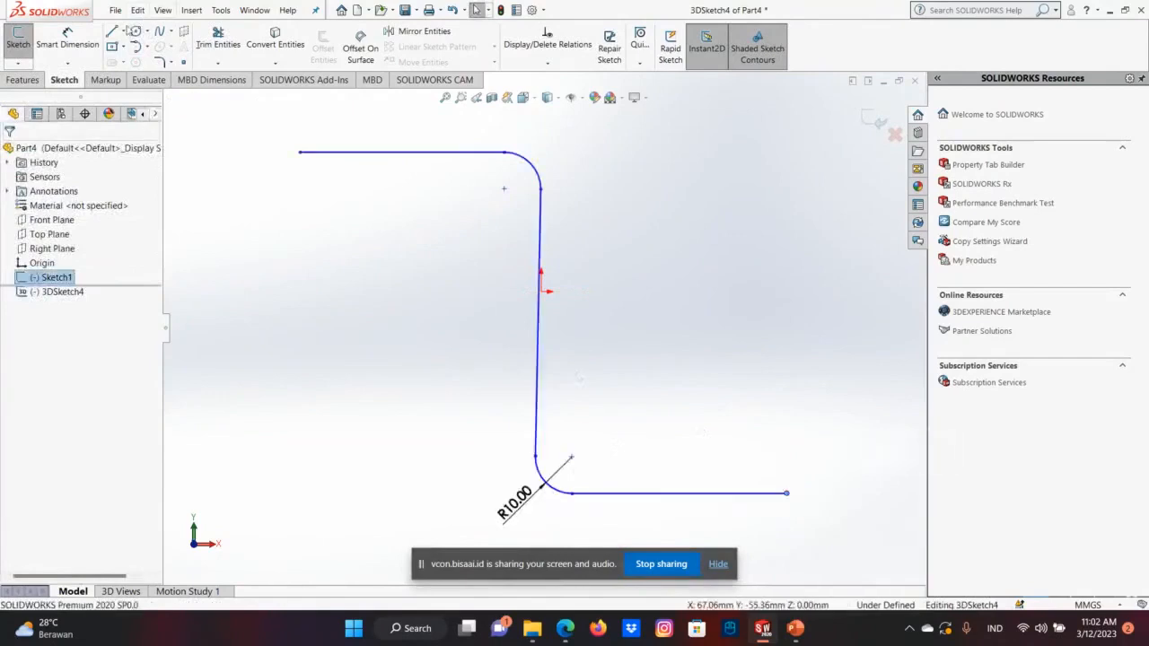
Draw a circle of about 5.4 mm radius in the XY plane, centred on the lower segment's free end, and inspect its orientation.
left_click(135, 32)
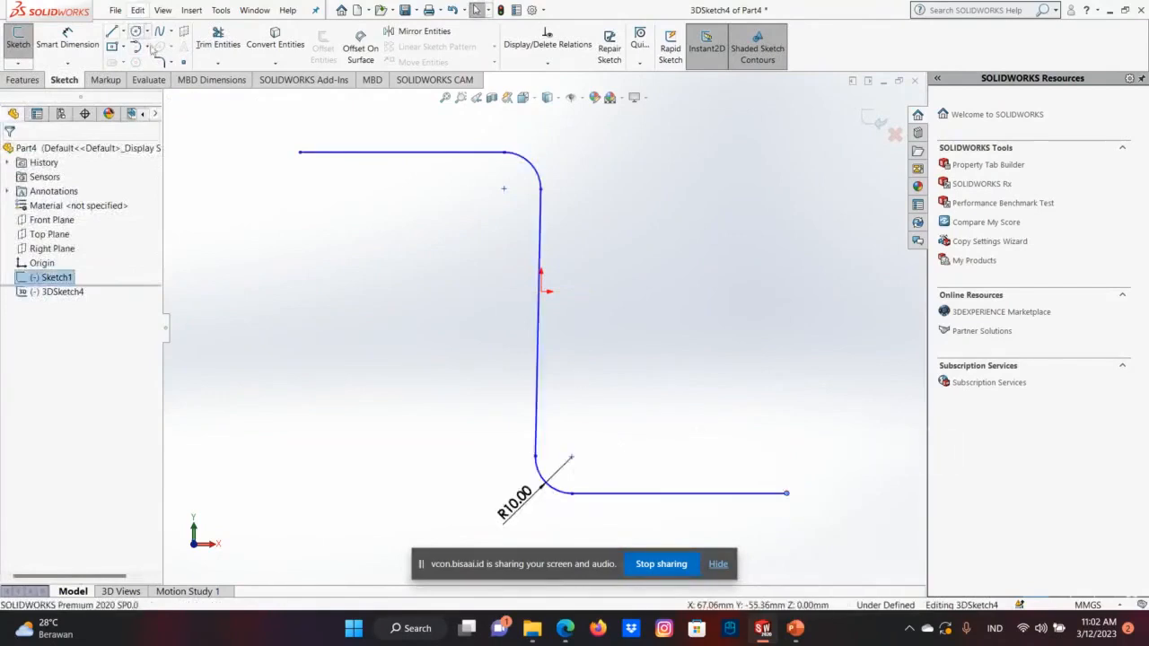
left_click(786, 492)
left_click(805, 482)
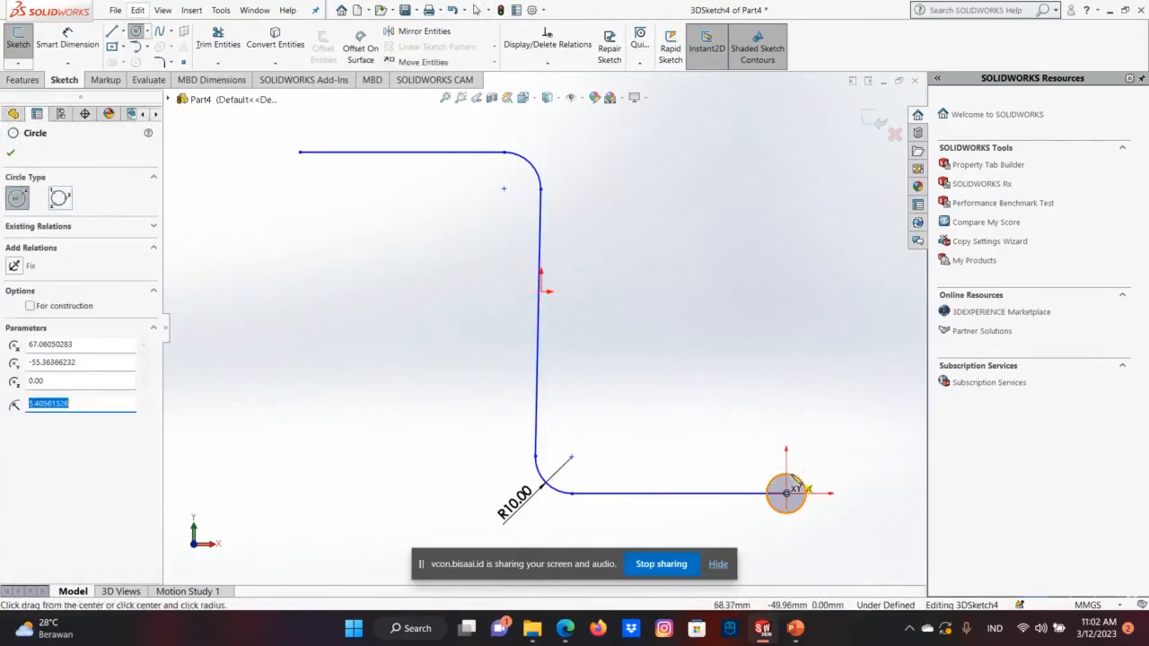
key("Escape")
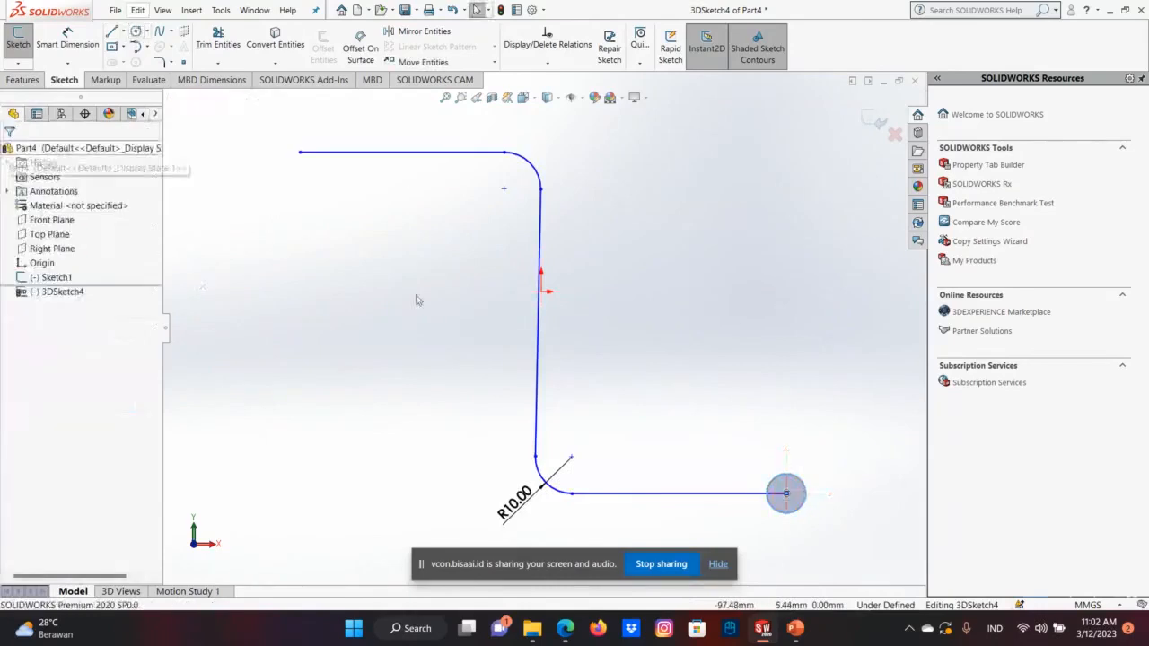
mouse_move(795, 531)
middle_mouse_down()
mouse_move(754, 566)
mouse_move(521, 511)
middle_mouse_up()
Set the Right view and undo the circle at the lower segment's free end.
key("ctrl+4")
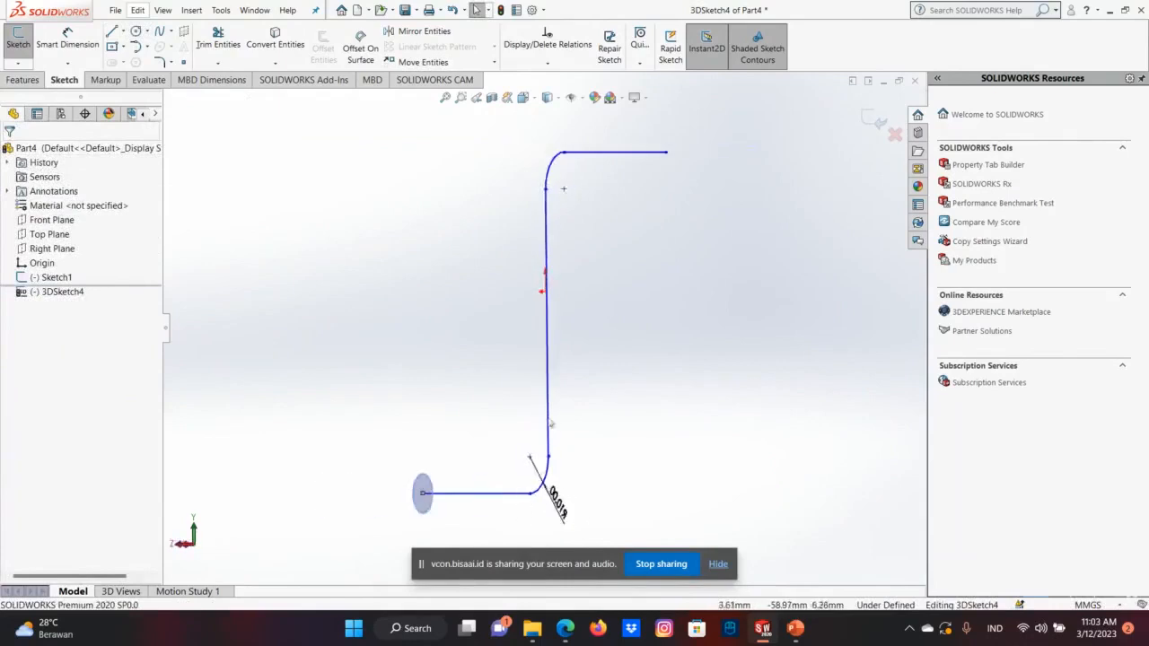
left_click(138, 10)
left_click(138, 30)
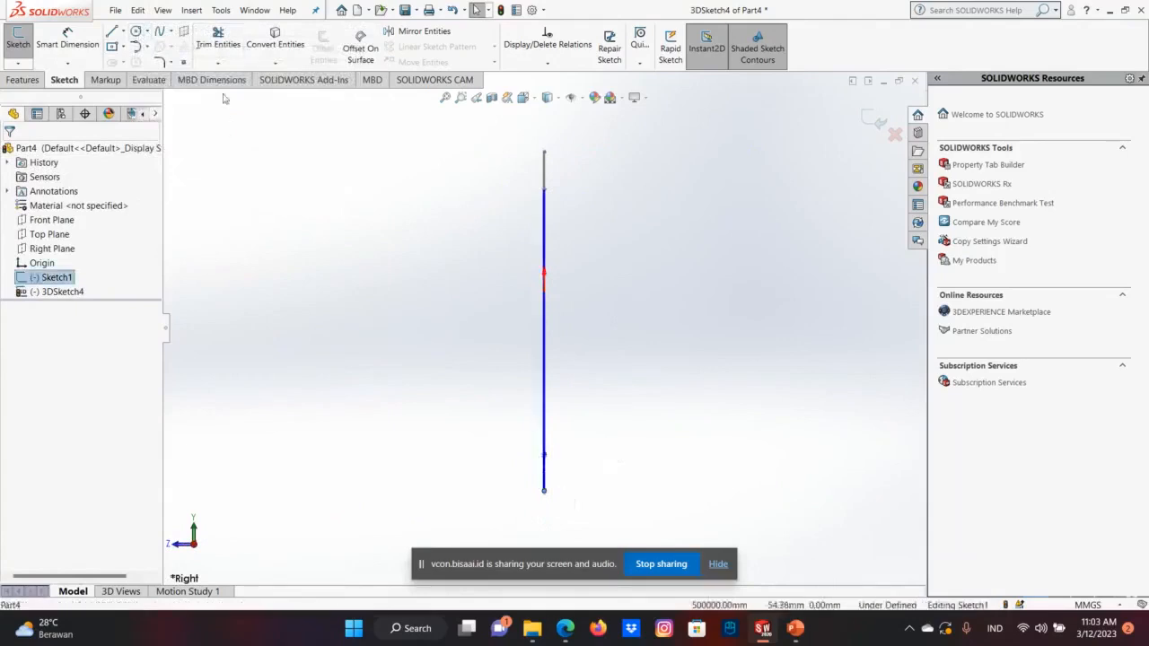
Draw a circle of about 5.3 mm radius in the YZ plane, centred on the midpoint of the path's lower segment.
left_click(135, 31)
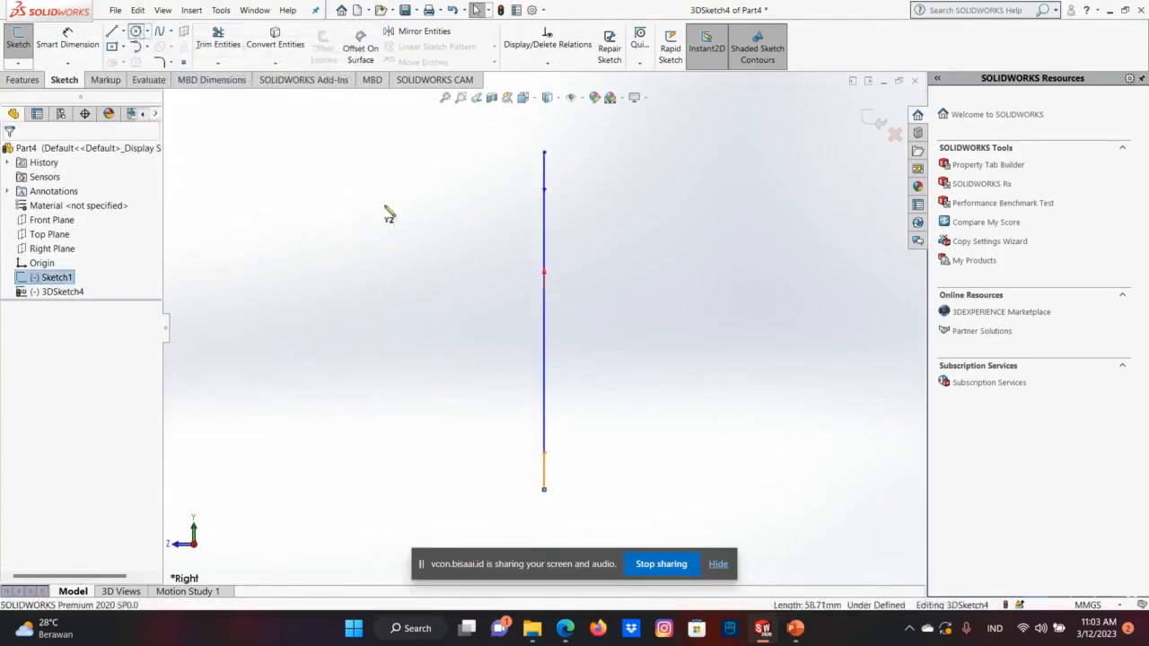
left_click(544, 489)
left_click(562, 482)
right_click(577, 476)
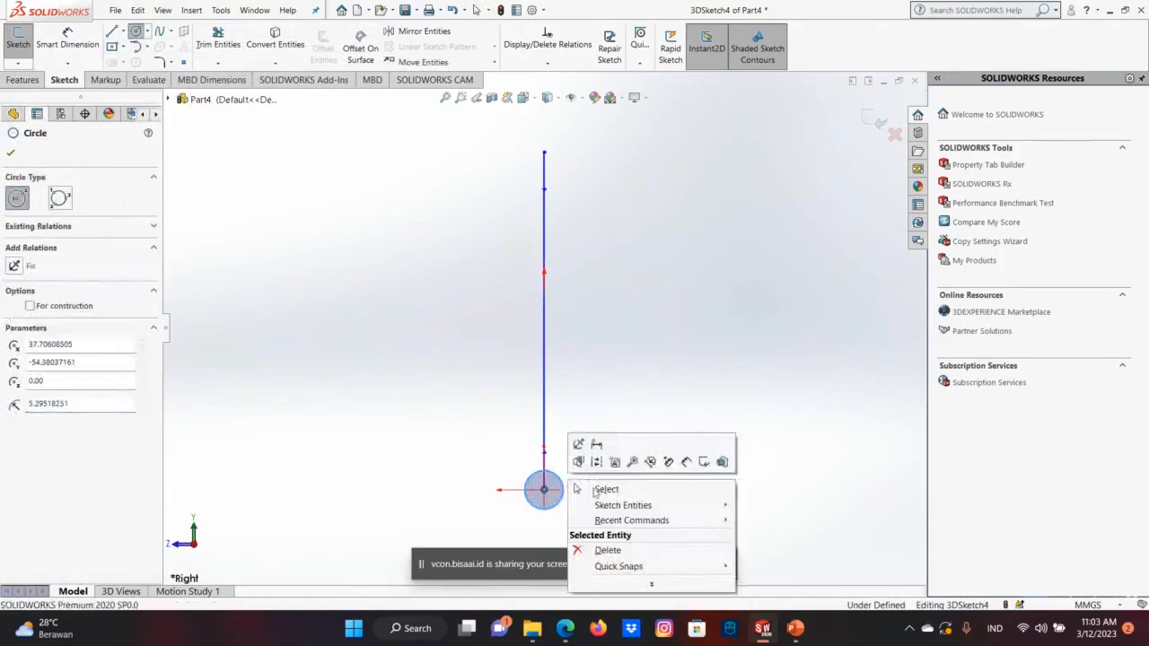
left_click(602, 489)
key("Right")
key("Right")
key("Right")
key("Right")
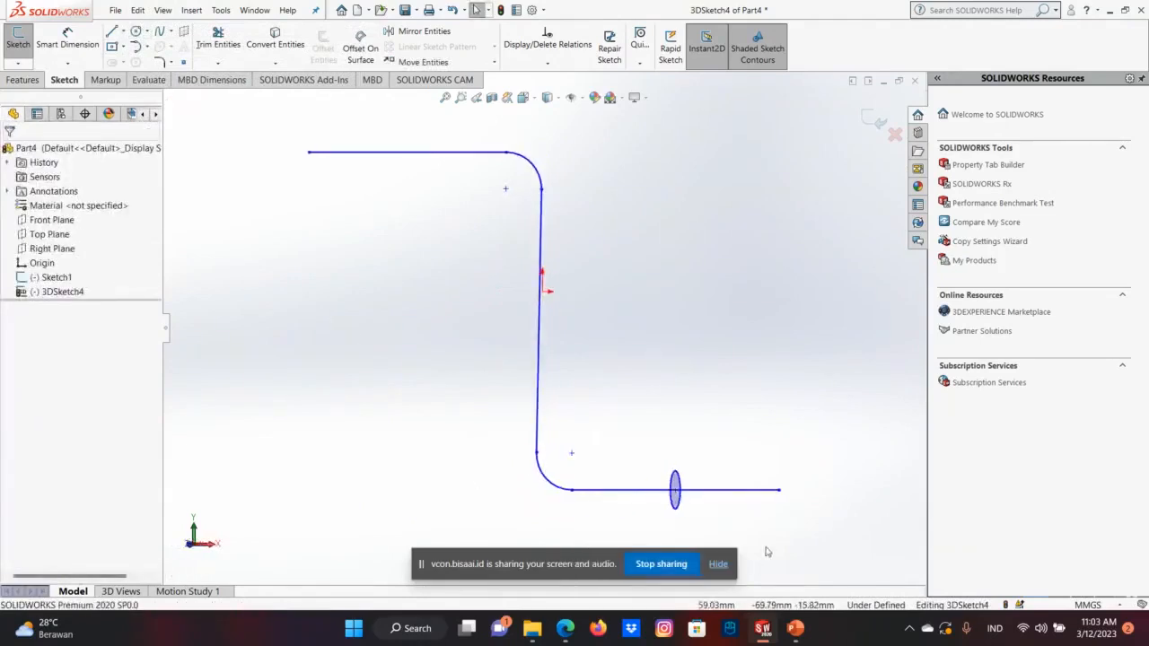
key("Right")
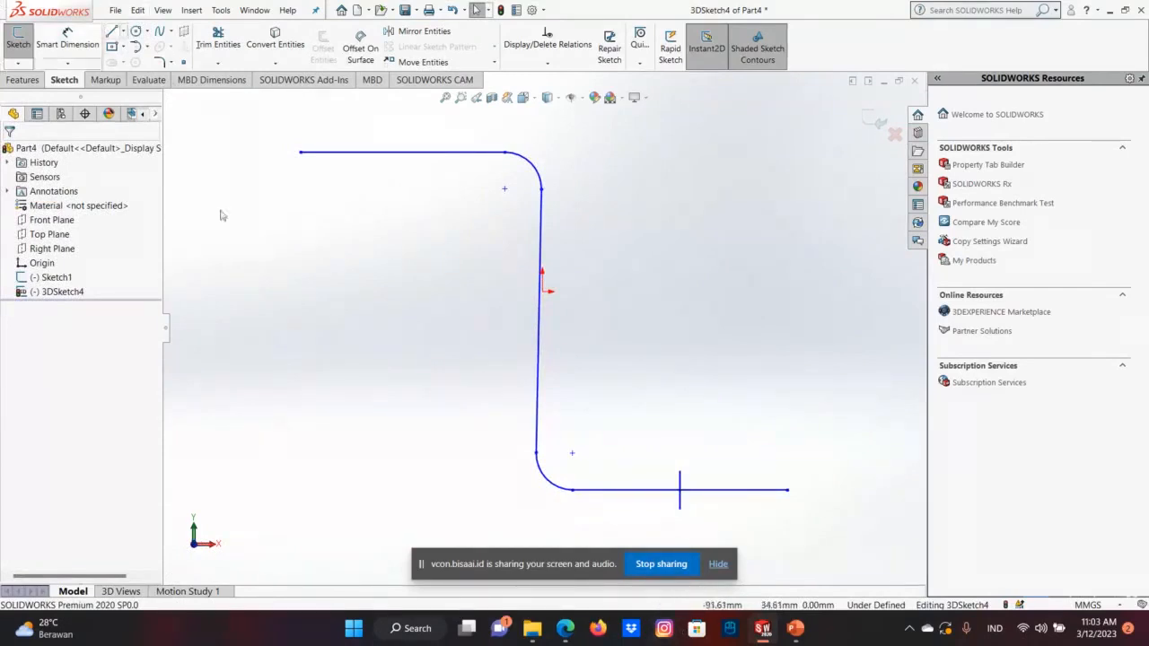
Undo the lower-segment circle, the 3D sketch and the Z-shaped path sketch, back to an empty part.
left_click(138, 12)
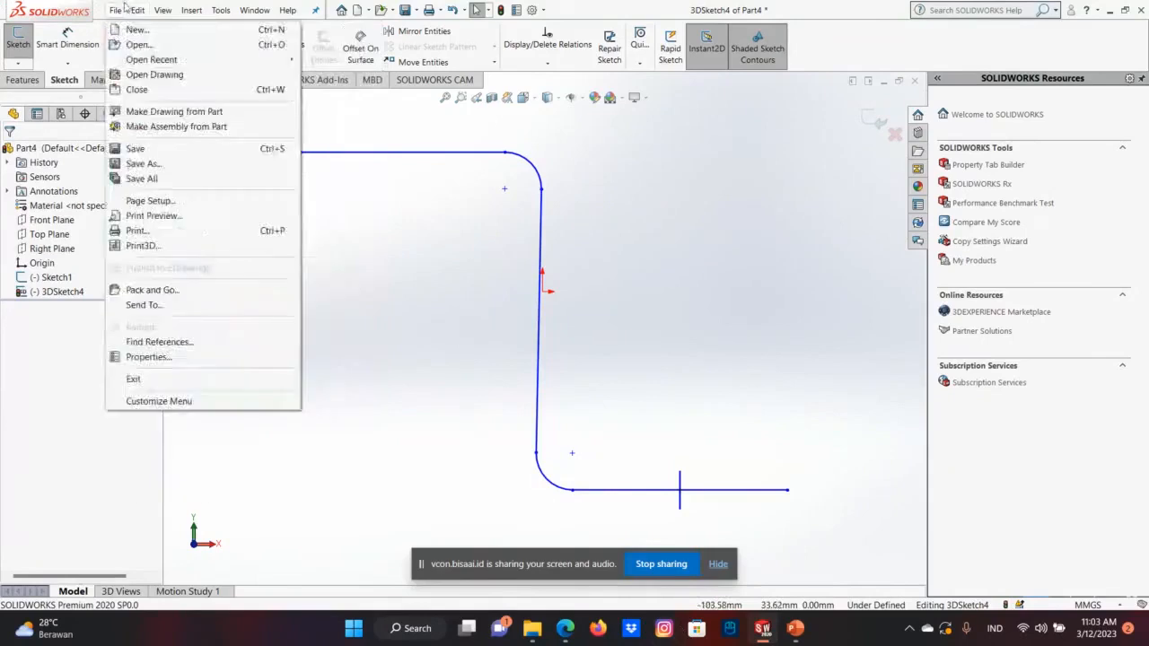
left_click(180, 29)
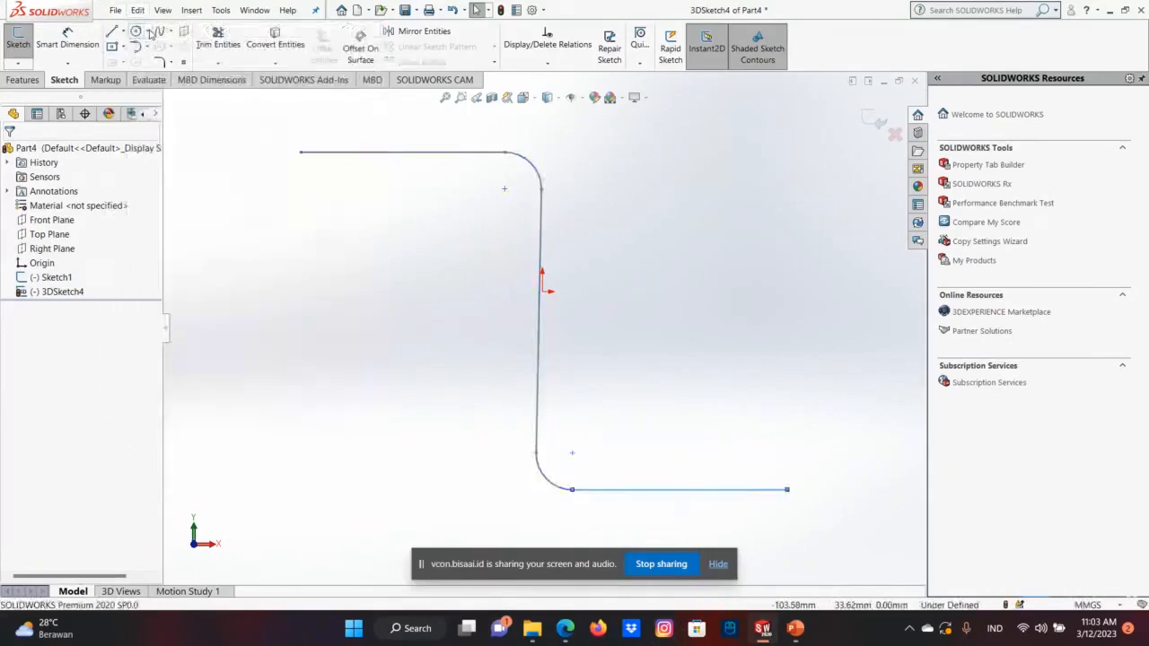
key("ctrl+z")
key("ctrl+z")
key("ctrl+z")
key("ctrl+z")
key("ctrl+z")
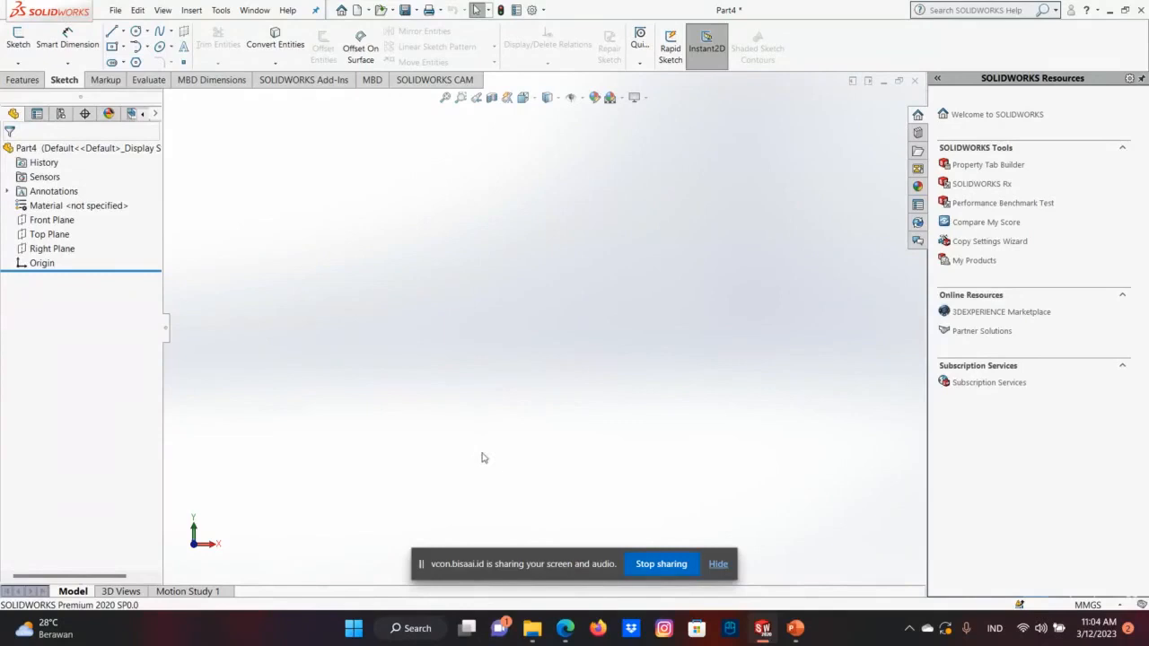
Check the online meeting page in the browser and switch to the PowerPoint presentation about SolidWorks features.
mouse_move(564, 628)
left_click(547, 565)
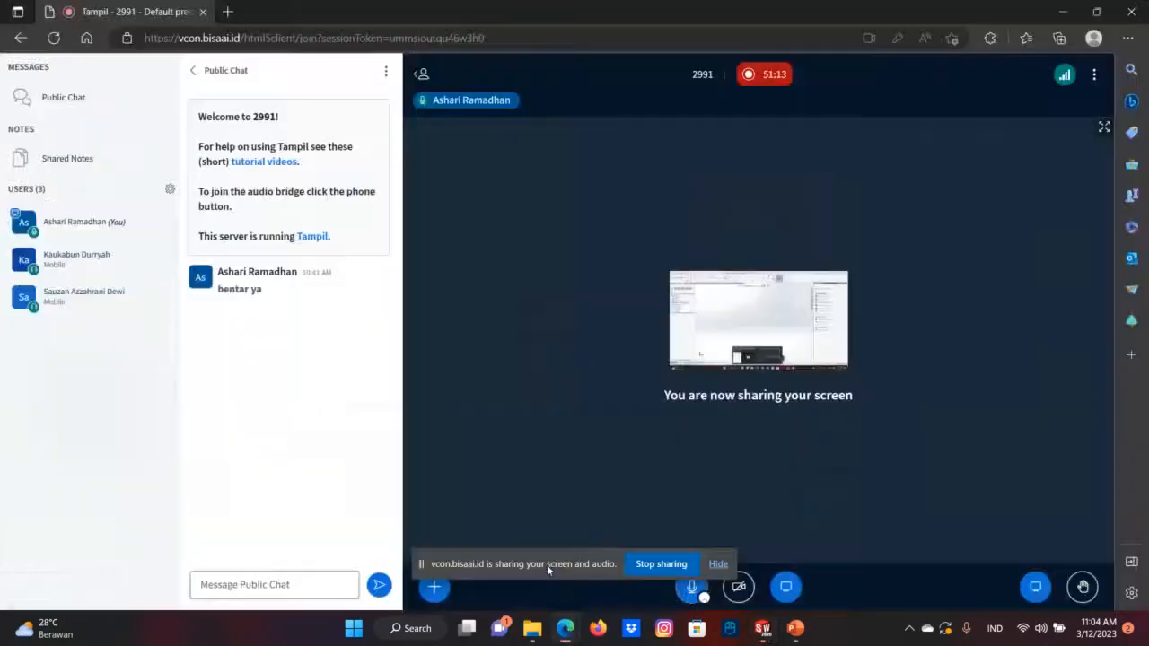
mouse_move(795, 629)
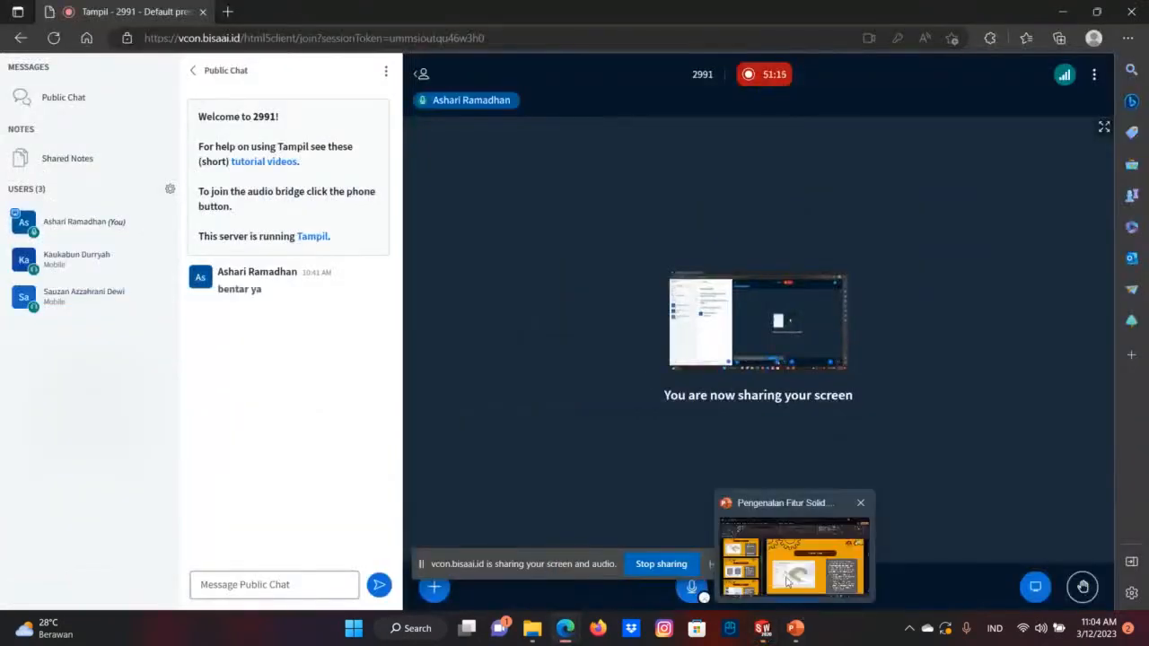
left_click(786, 574)
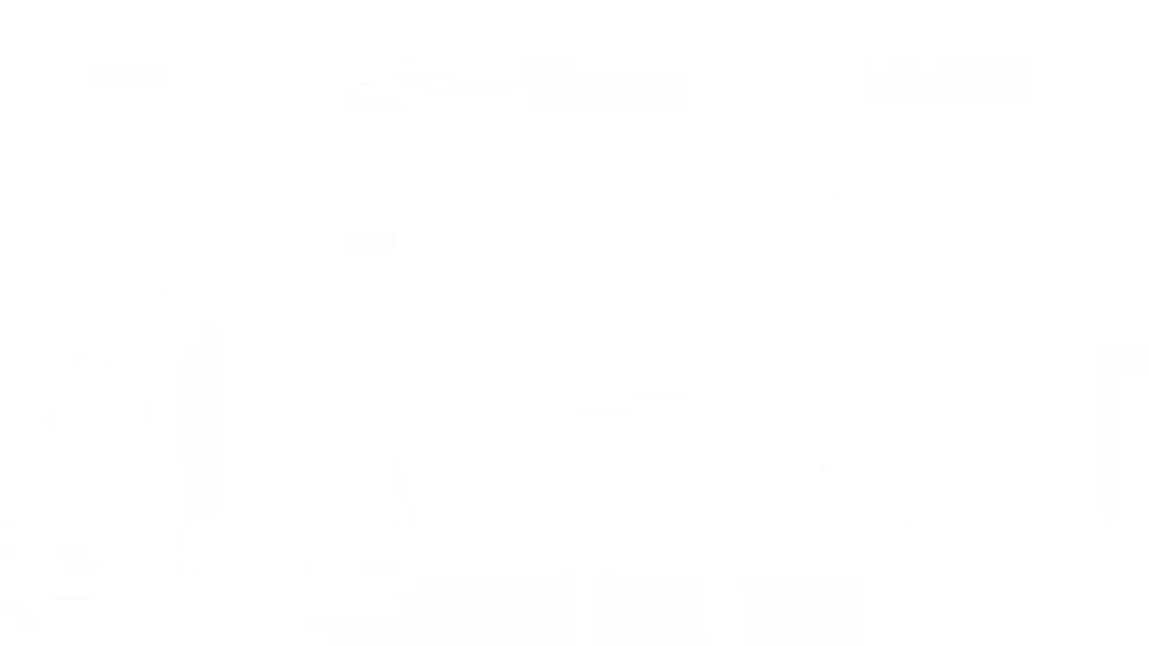